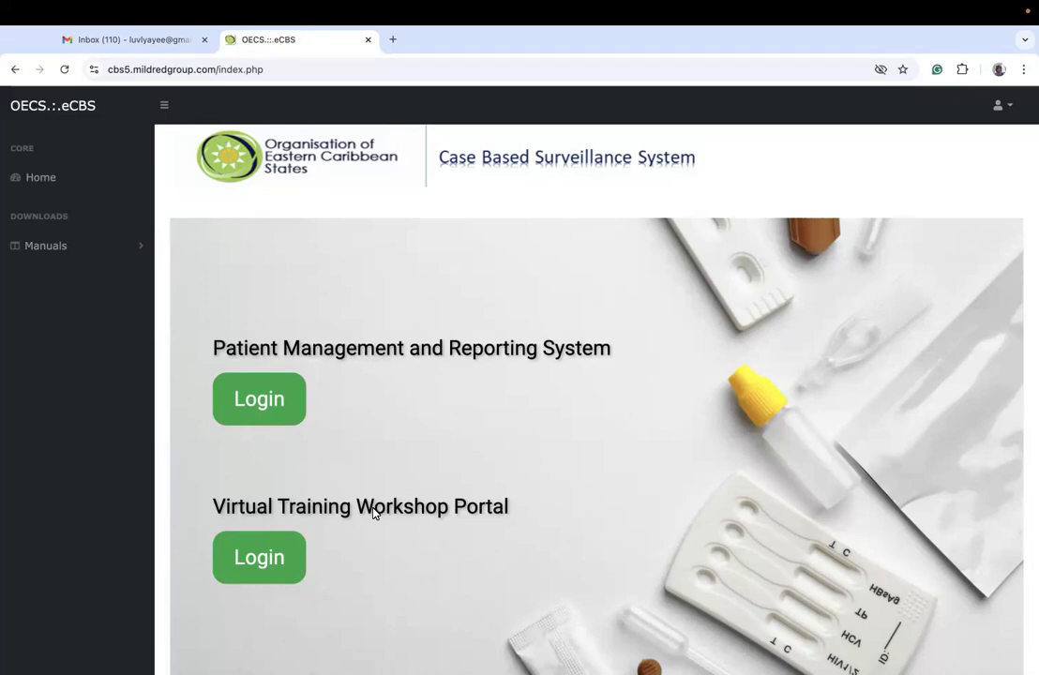
Step: Log in to the Virtual Training Workshop Portal with the account's email address and password
scroll(374, 513, down, 3)
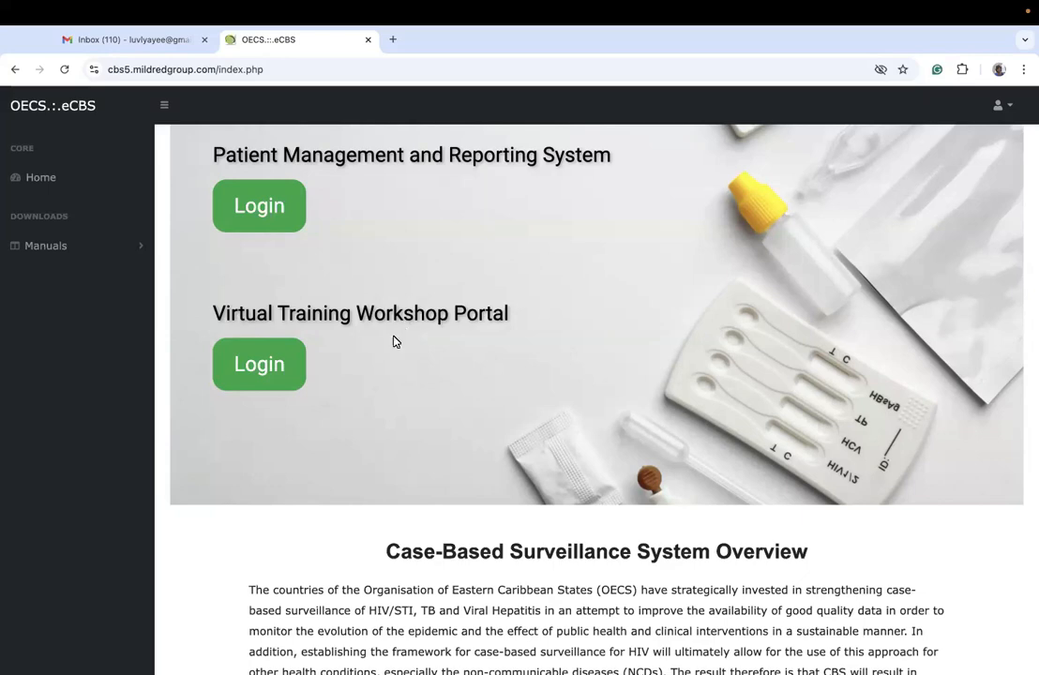
click(260, 364)
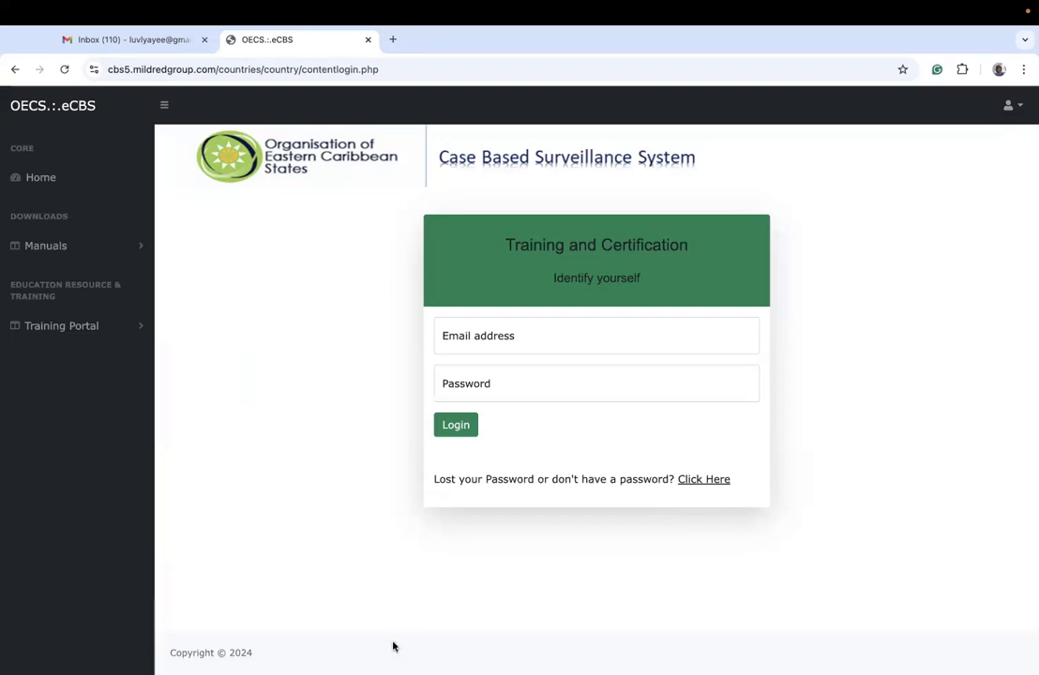
click(486, 335)
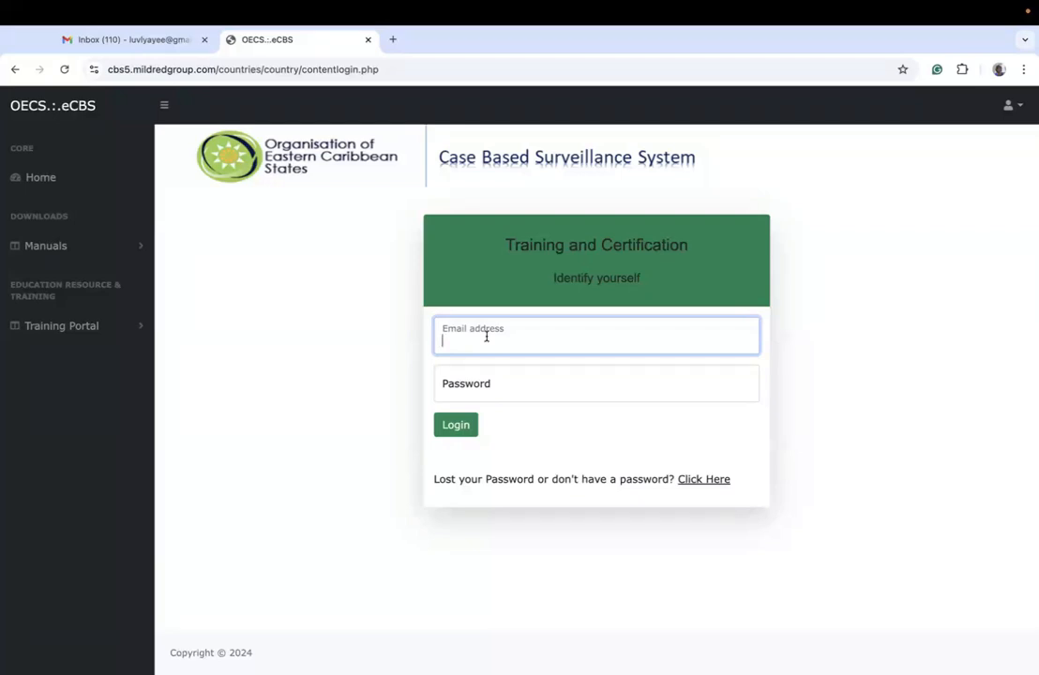
text(test@test.com)
key(Tab)
text(*********)
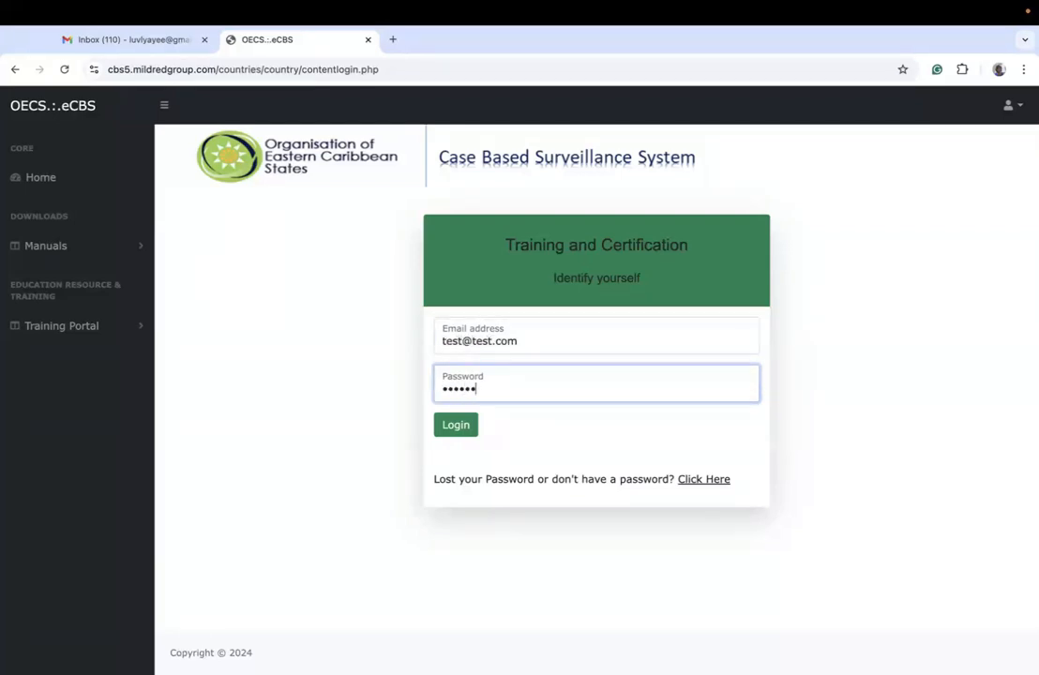
key(Return)
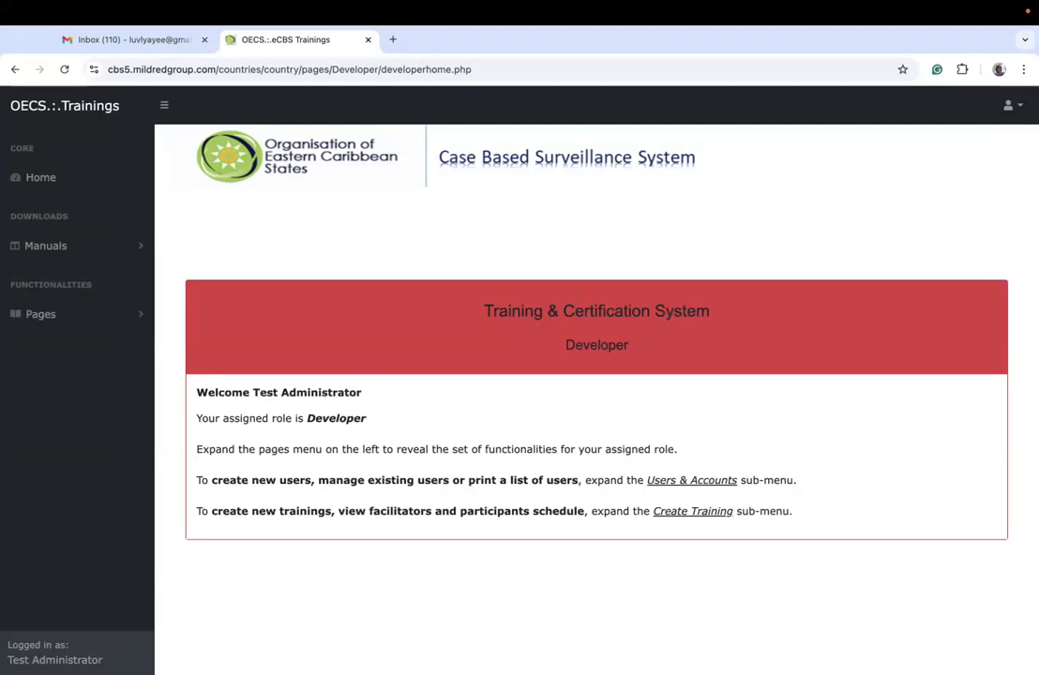
Step: Look through the Users & Accounts and Create Training functions and open the Create & manage users page
click(123, 316)
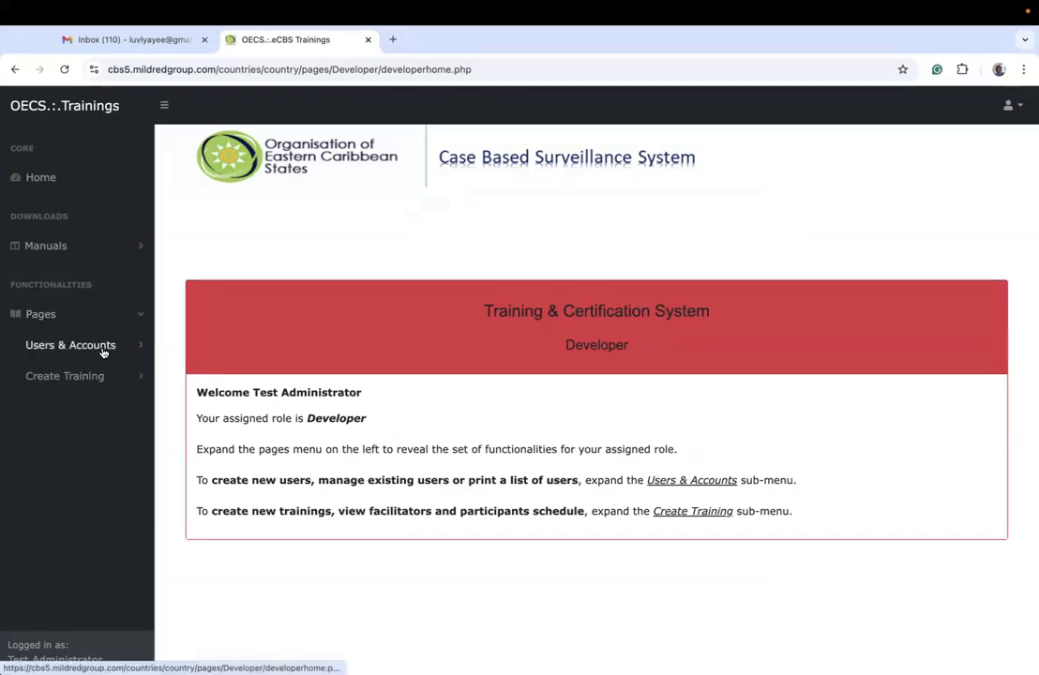
click(103, 349)
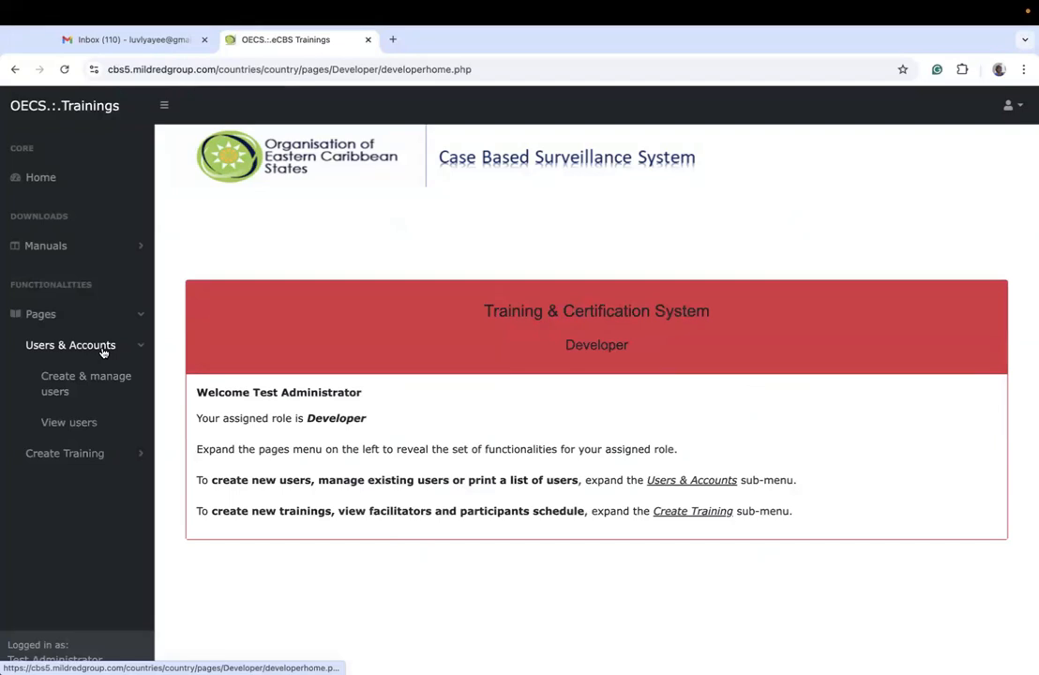
click(88, 455)
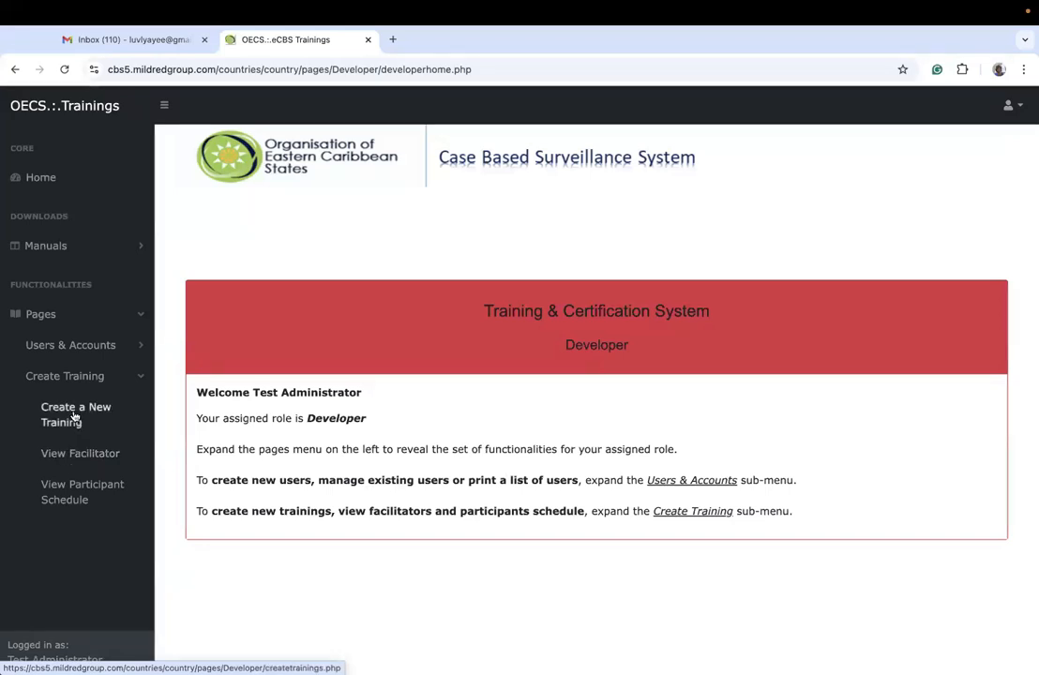
click(69, 346)
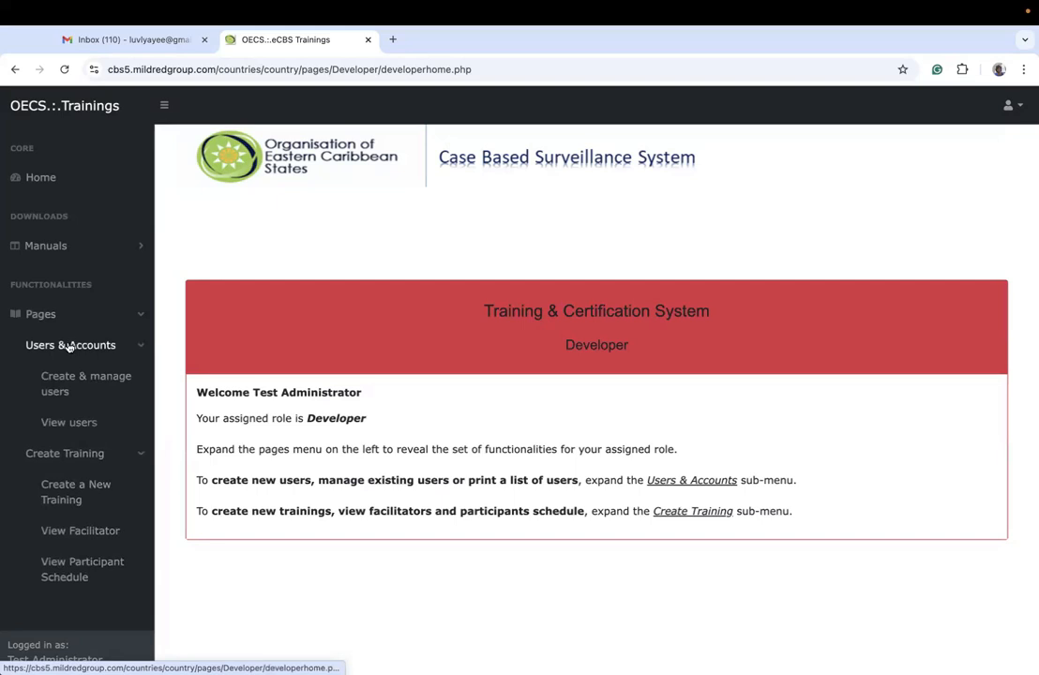
click(44, 314)
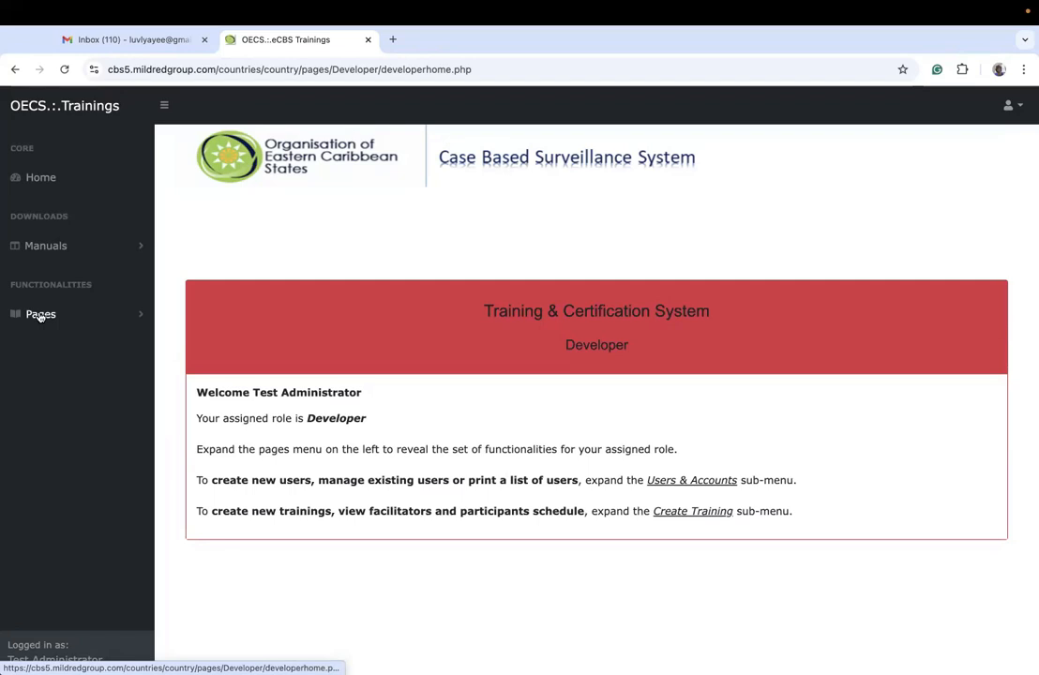
click(40, 315)
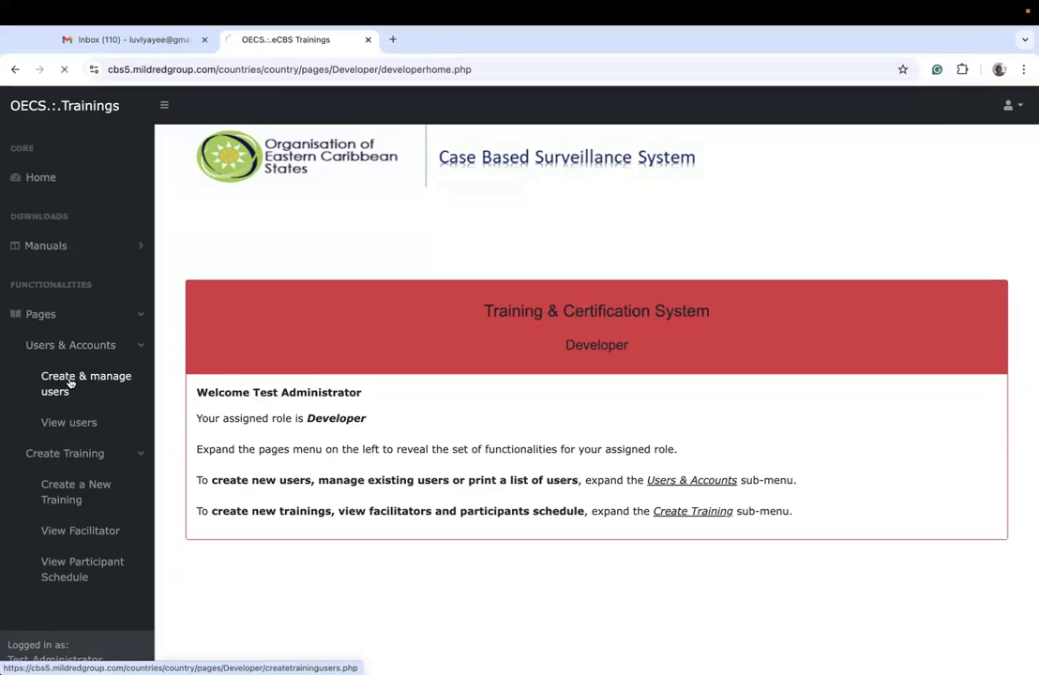
click(70, 383)
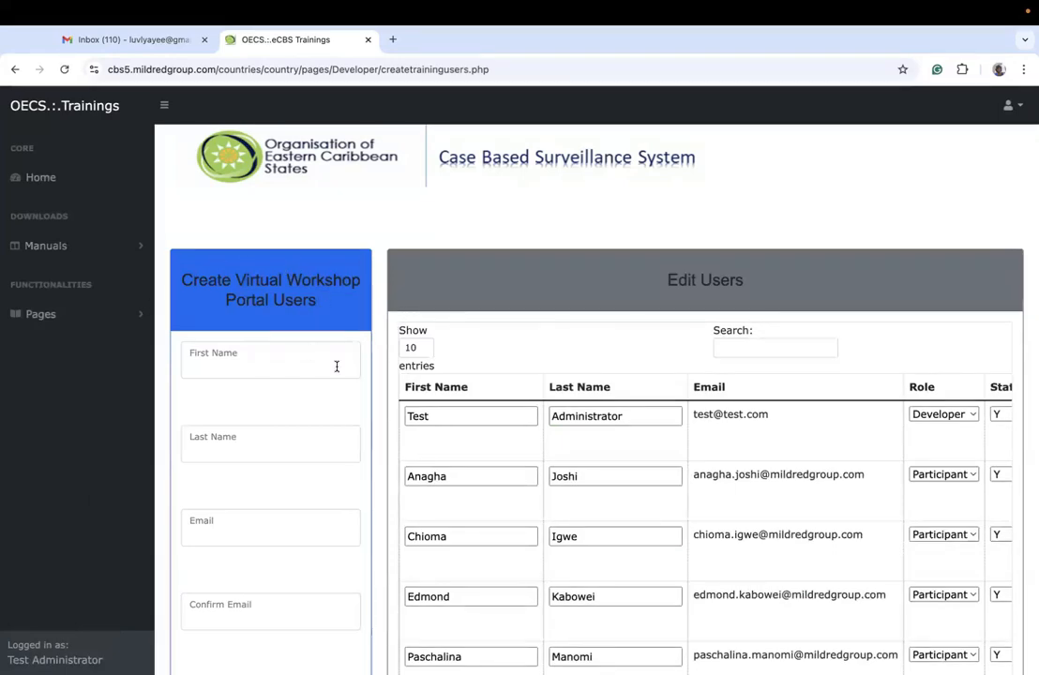
Step: Examine the fields of the Create Virtual Workshop Portal Users form, including the roles available for a new user
scroll(337, 366, down, 3)
scroll(336, 372, up, 2)
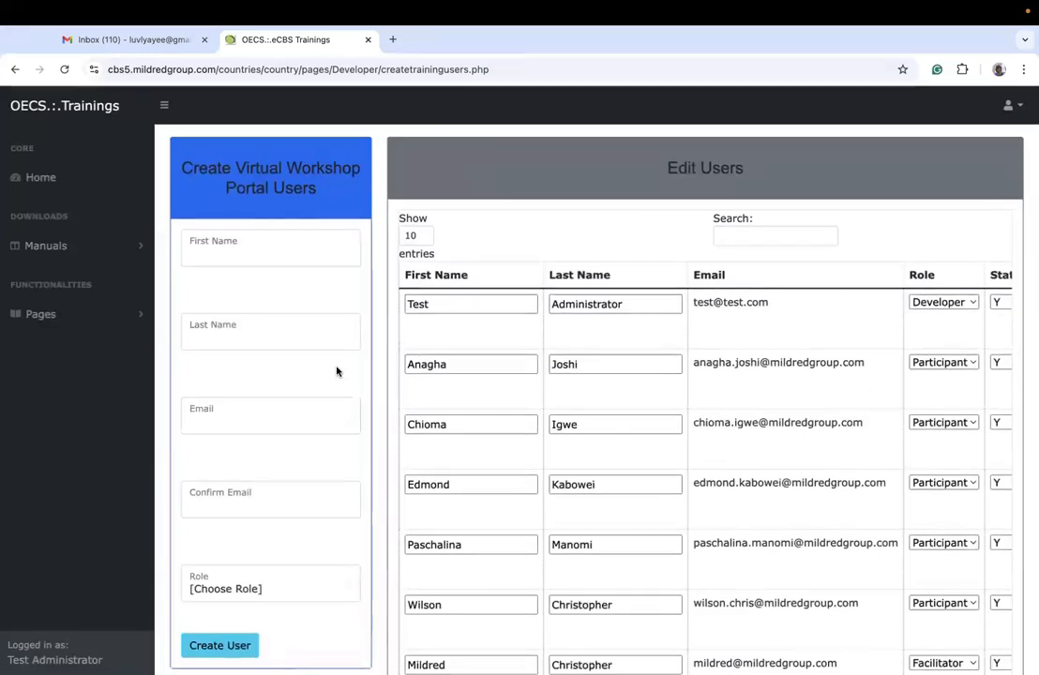
click(262, 583)
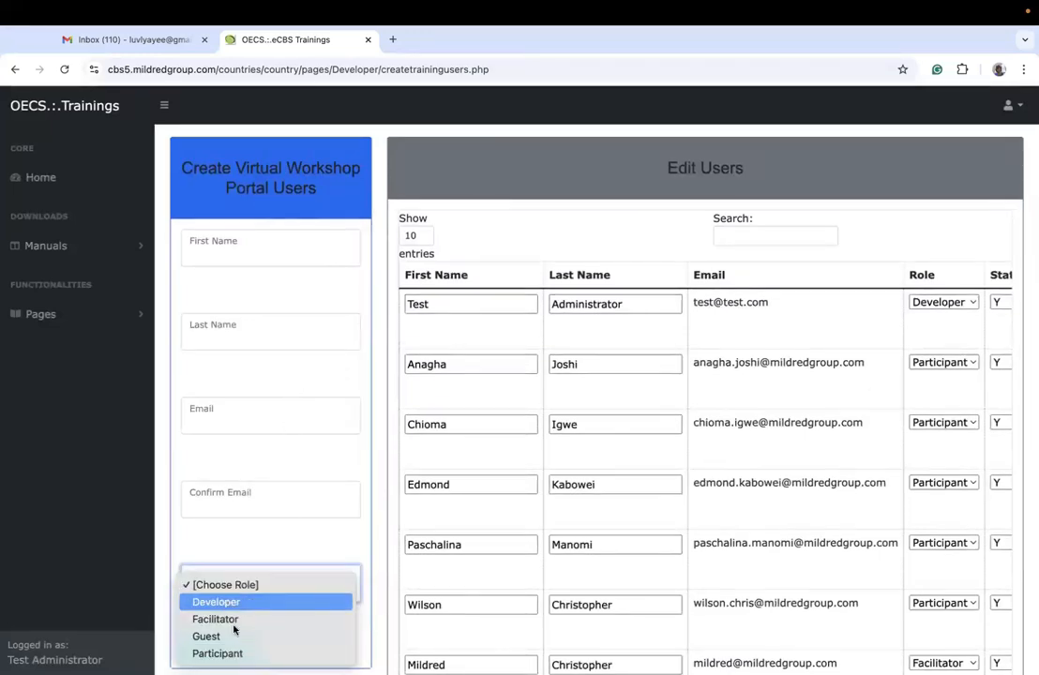
click(260, 552)
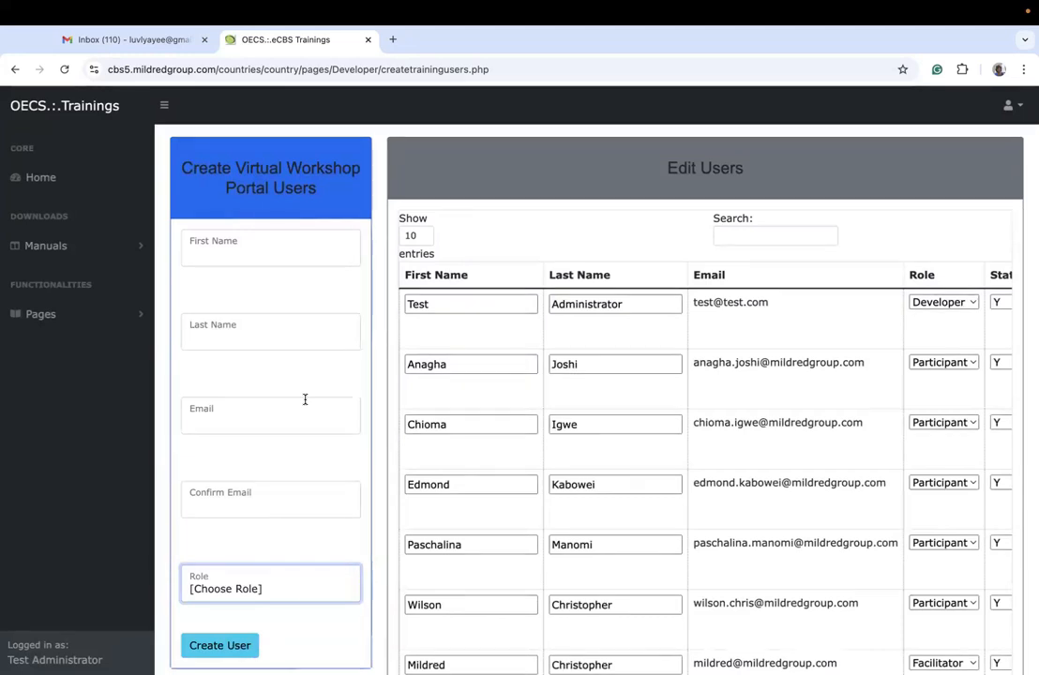
click(225, 419)
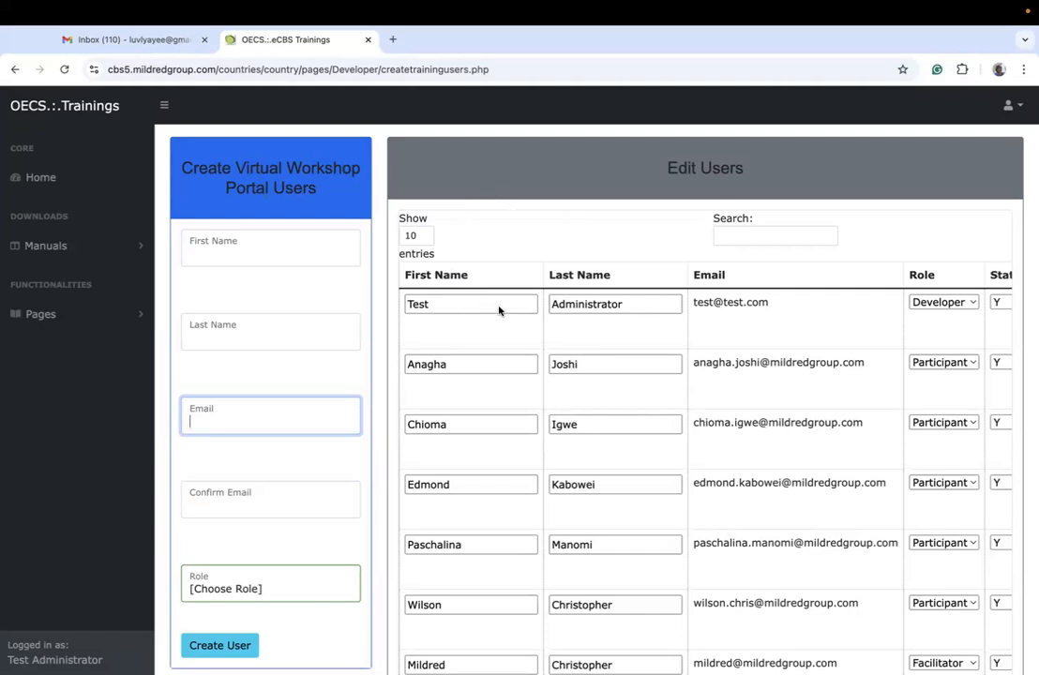
key(XF86AudioRaiseVolume)
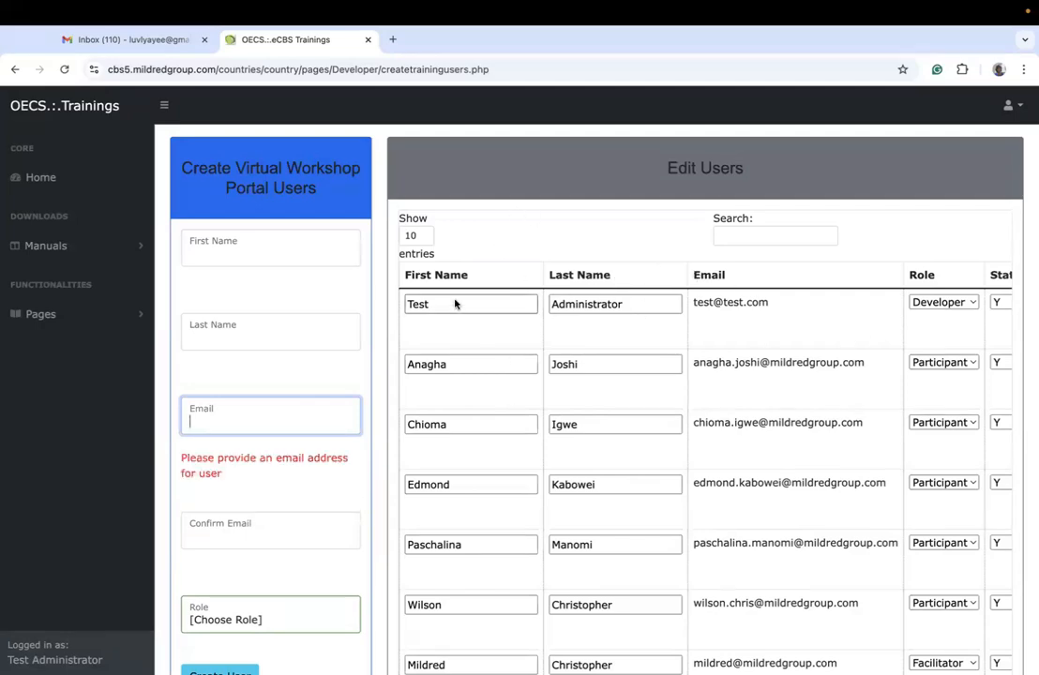
Step: Go to page 5 of the Edit Users list and review its status, last seen and actions columns
scroll(460, 348, down, 3)
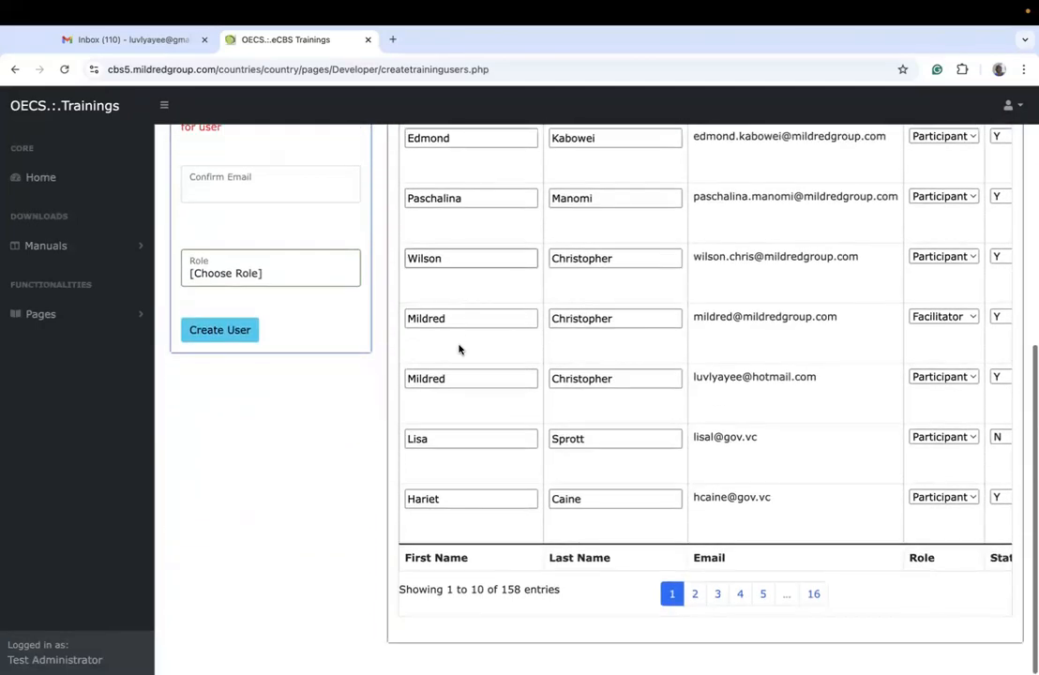
click(762, 649)
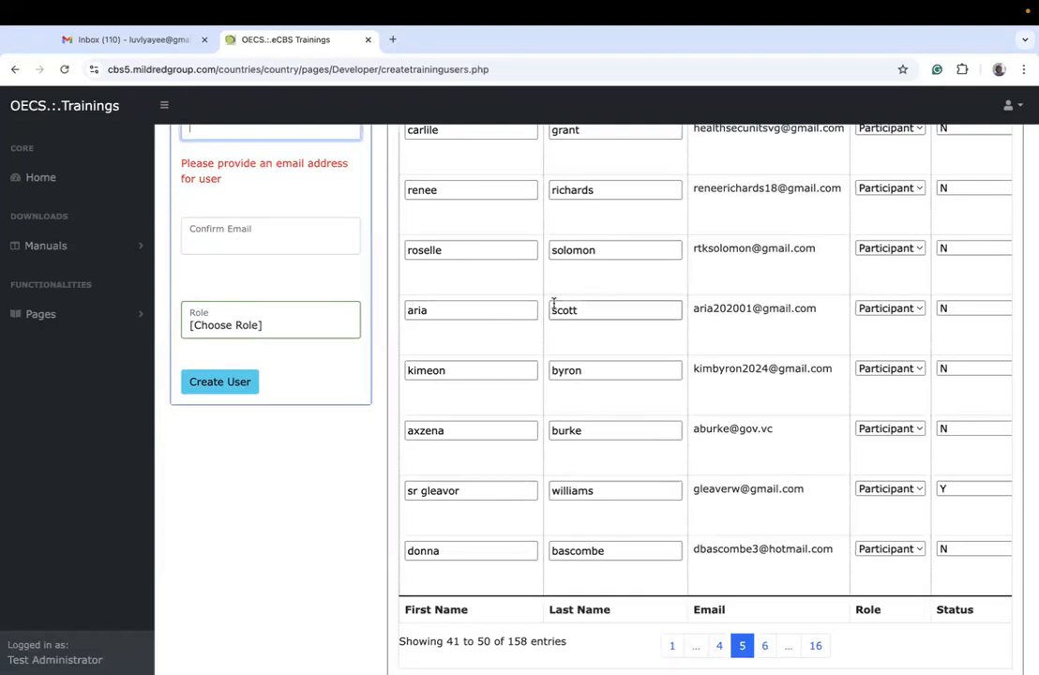
scroll(887, 325, right, 3)
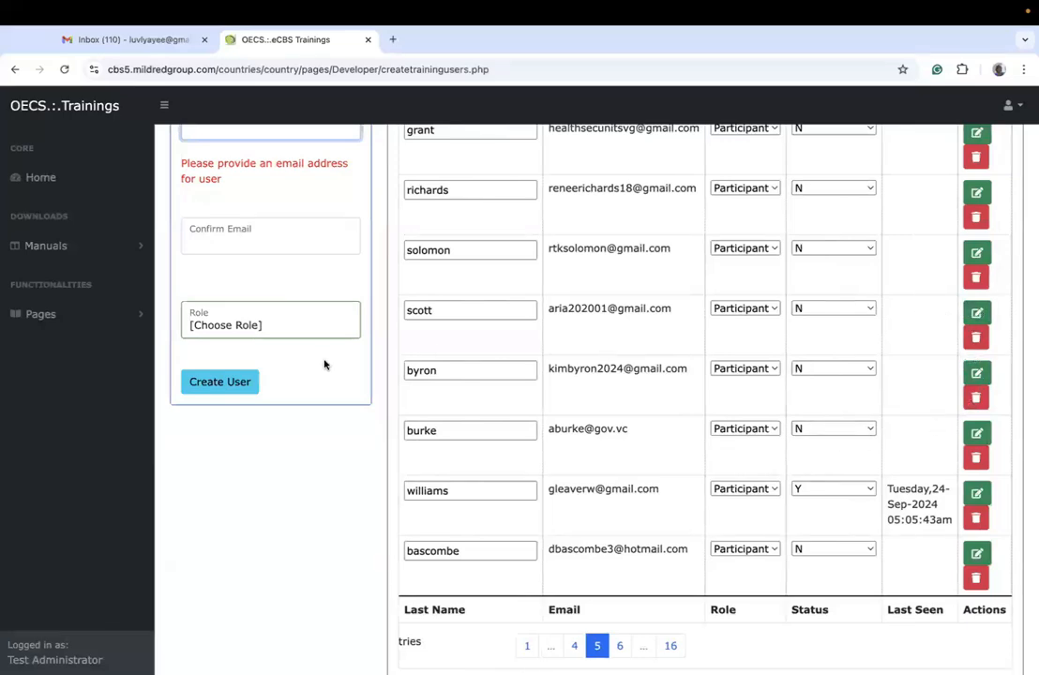
scroll(311, 371, up, 5)
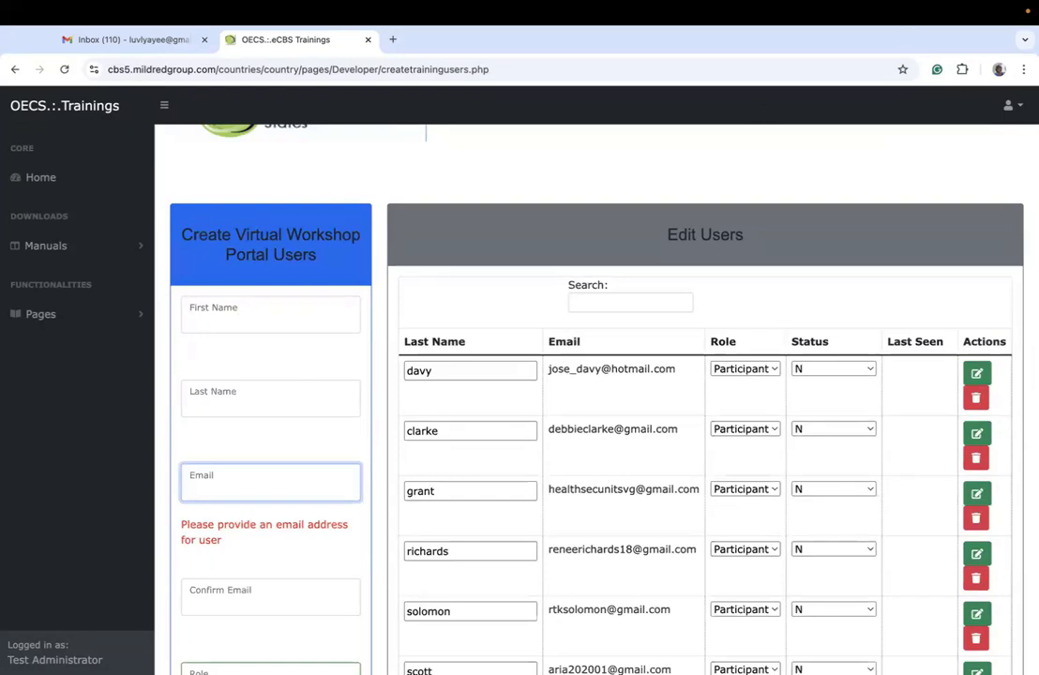
Step: Log out of the training portal
click(1012, 108)
click(959, 135)
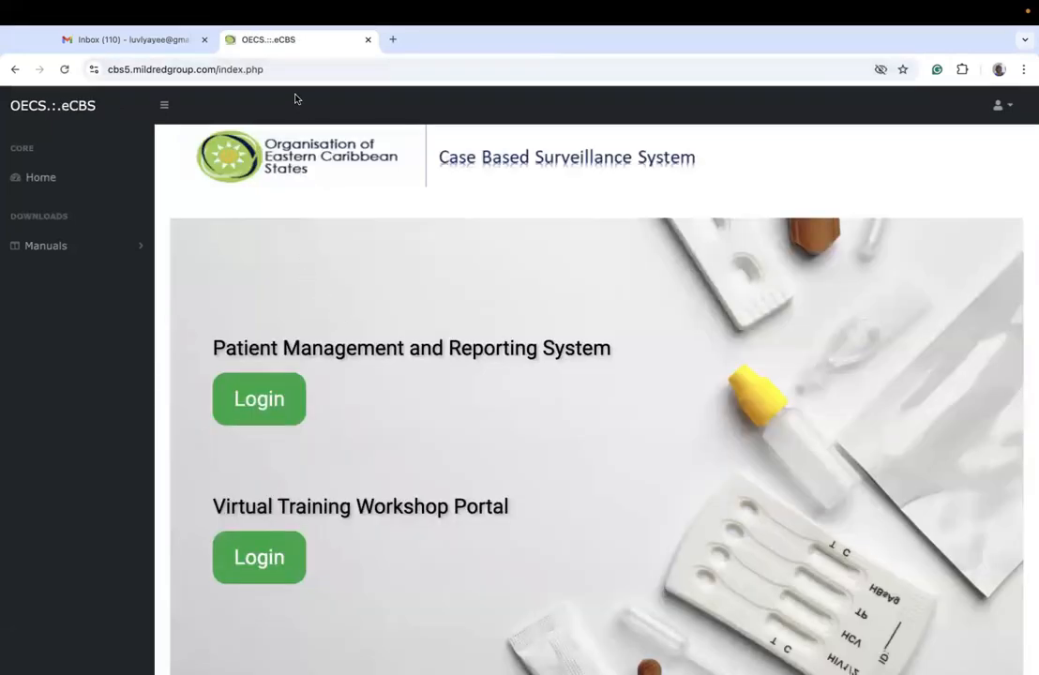
Step: Highlight the domain cbs5.mildredgroup.com within the home page's web address and clear the selection
click(268, 68)
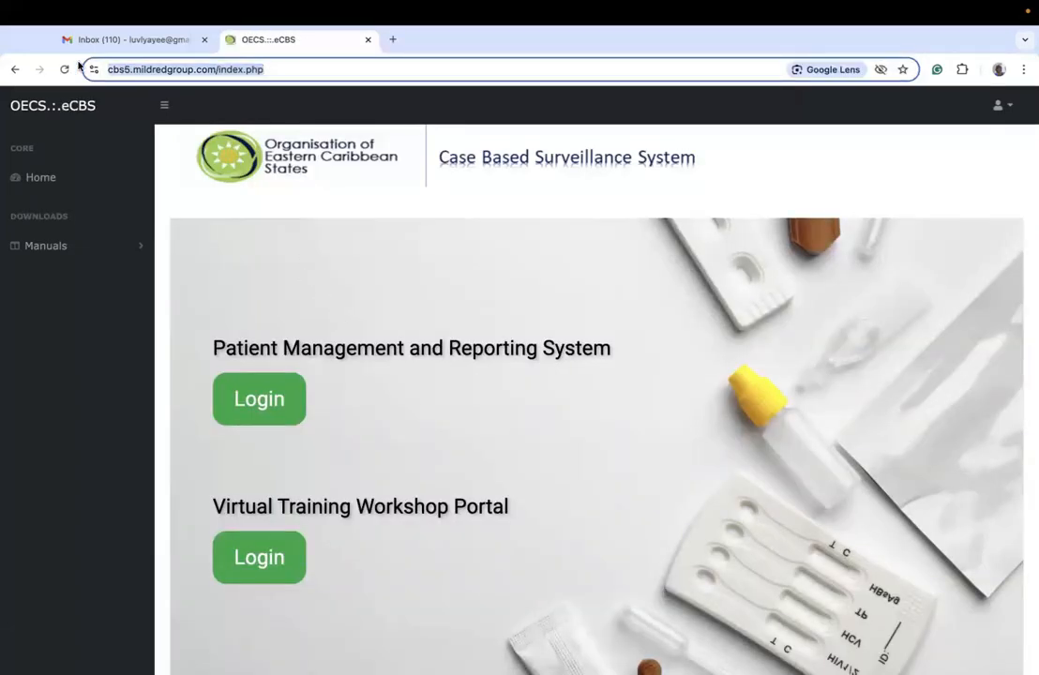
click(142, 67)
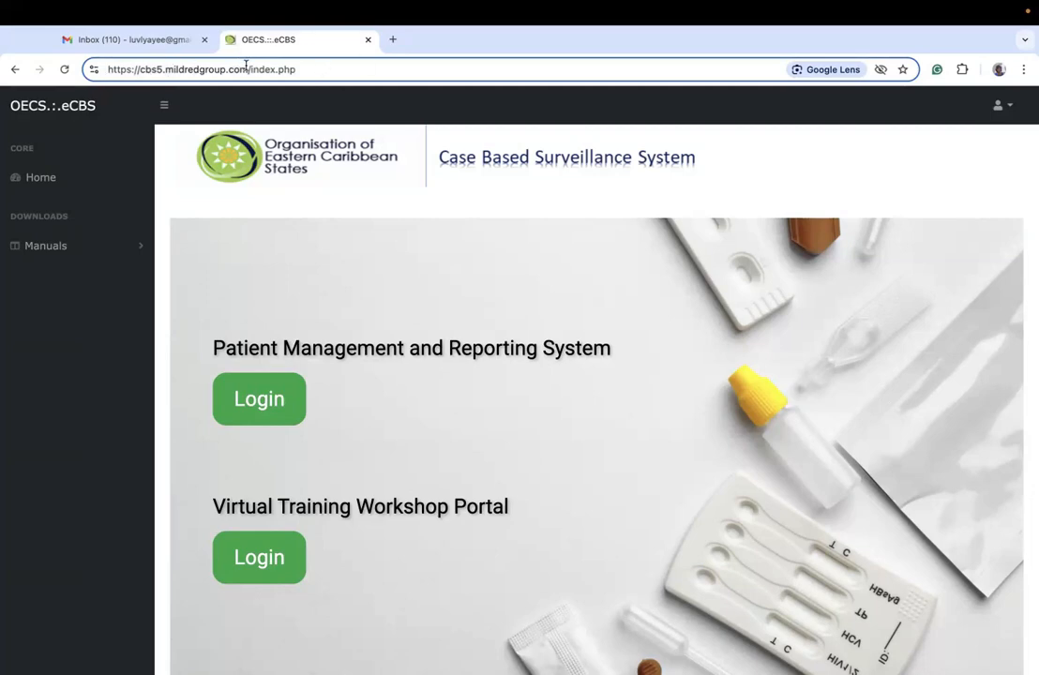
drag(248, 69, 136, 73)
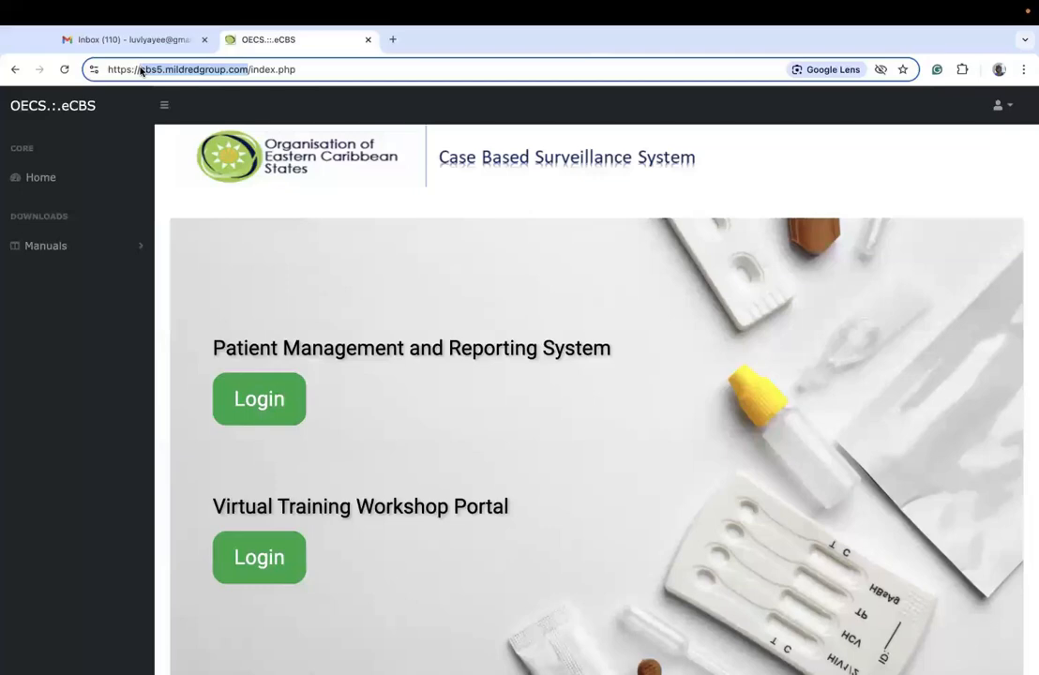
click(395, 262)
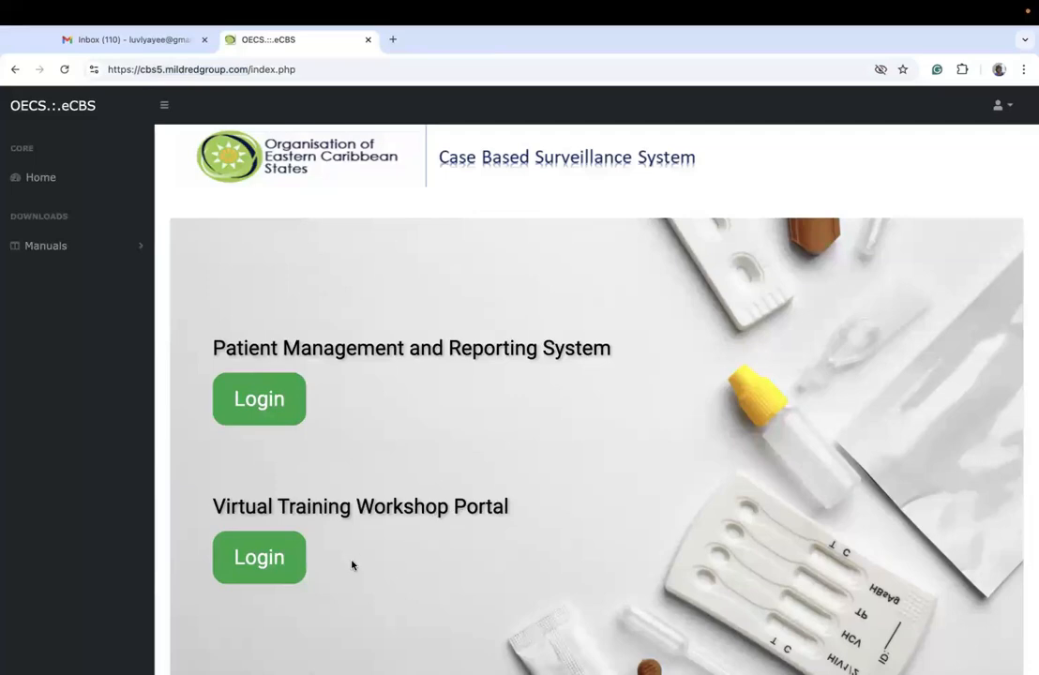
Step: View the login pages of the Patient Management and Reporting System and the Virtual Training Workshop Portal, returning to the home page
scroll(352, 564, down, 2)
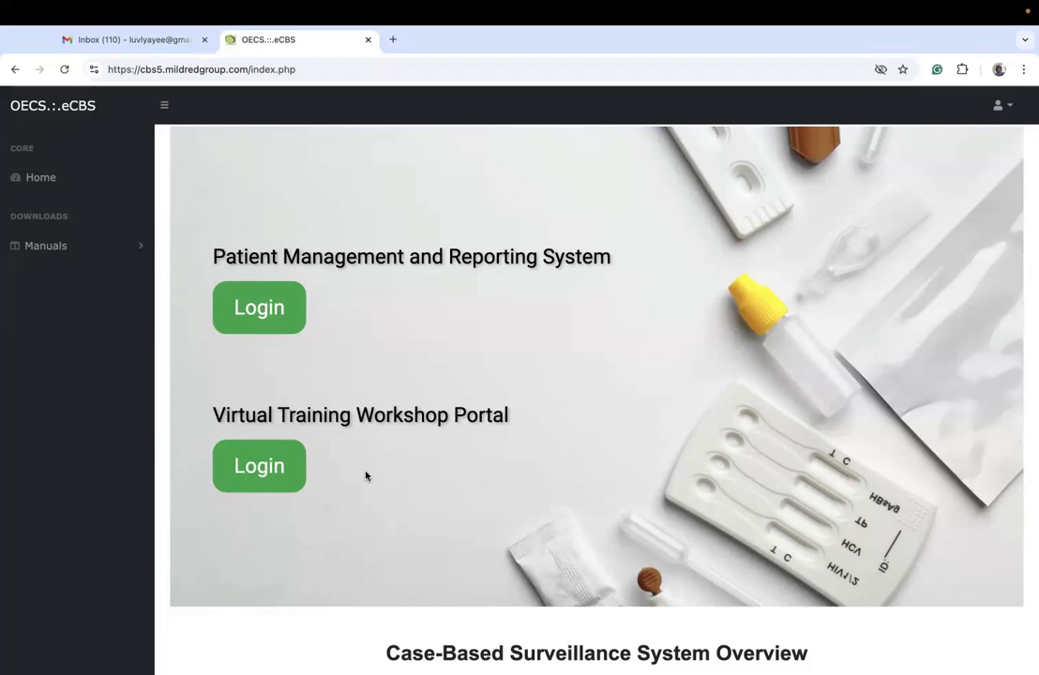
click(261, 301)
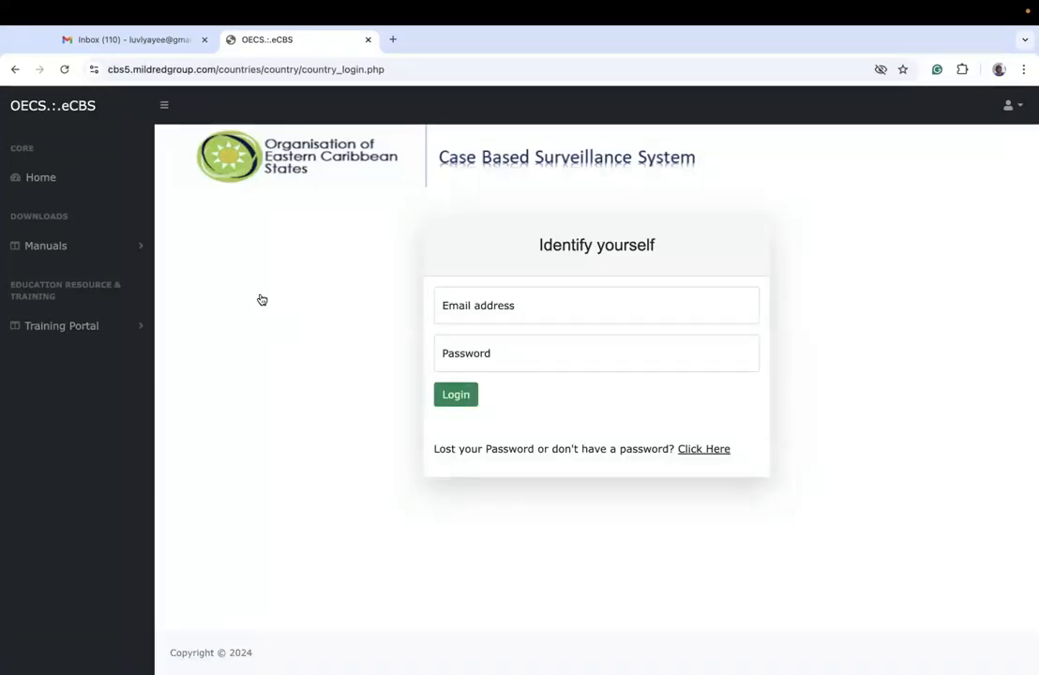
click(16, 71)
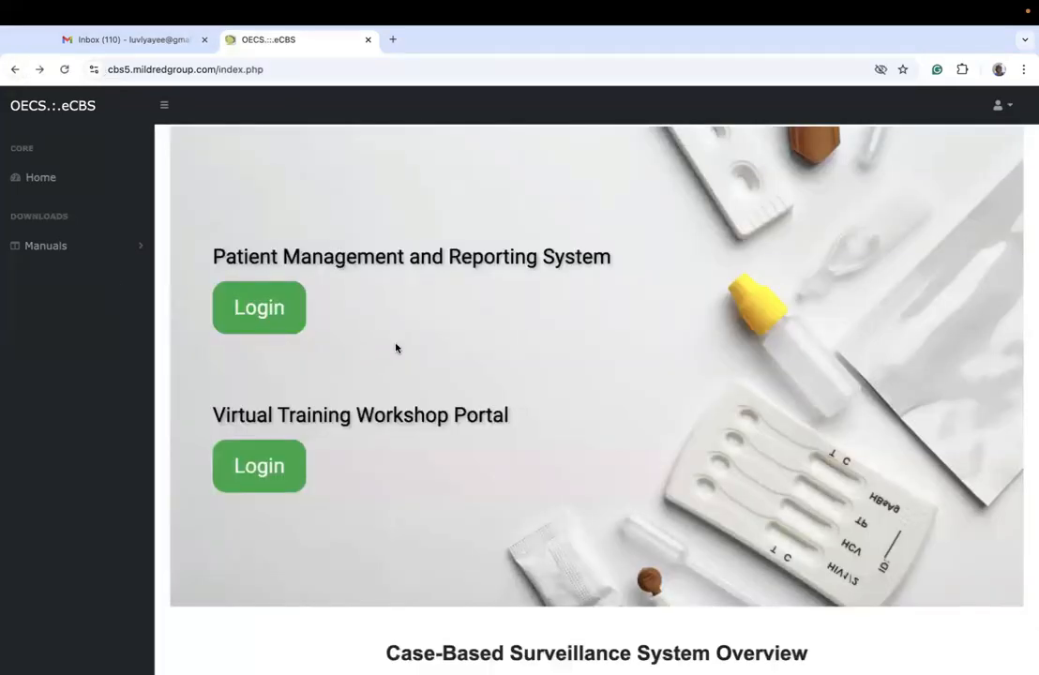
click(276, 467)
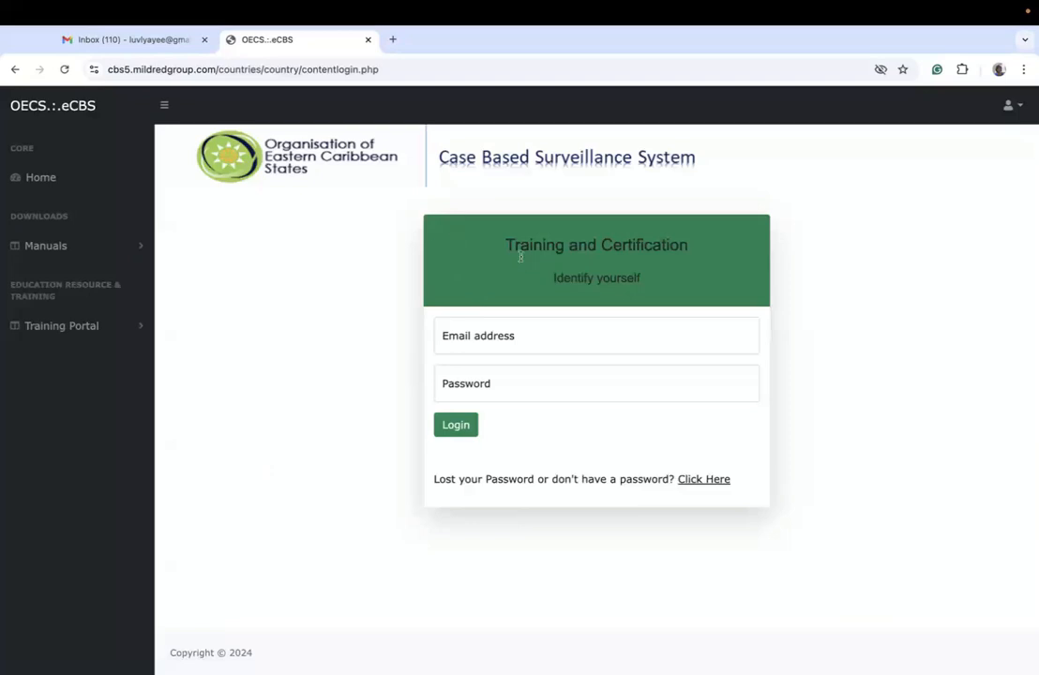
click(15, 69)
click(250, 320)
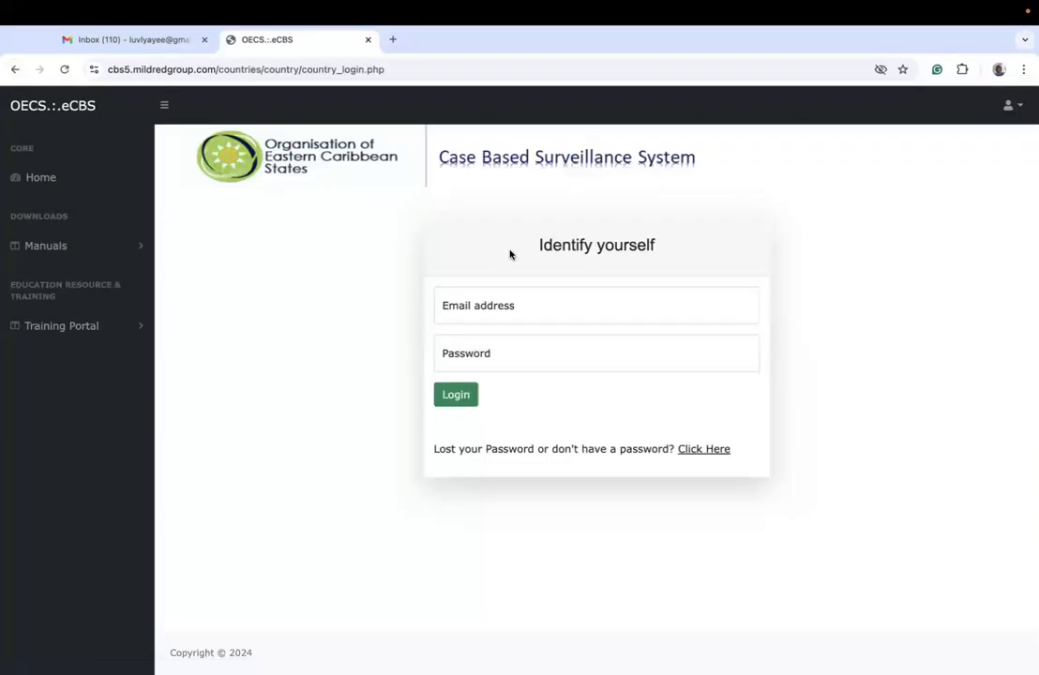
click(13, 67)
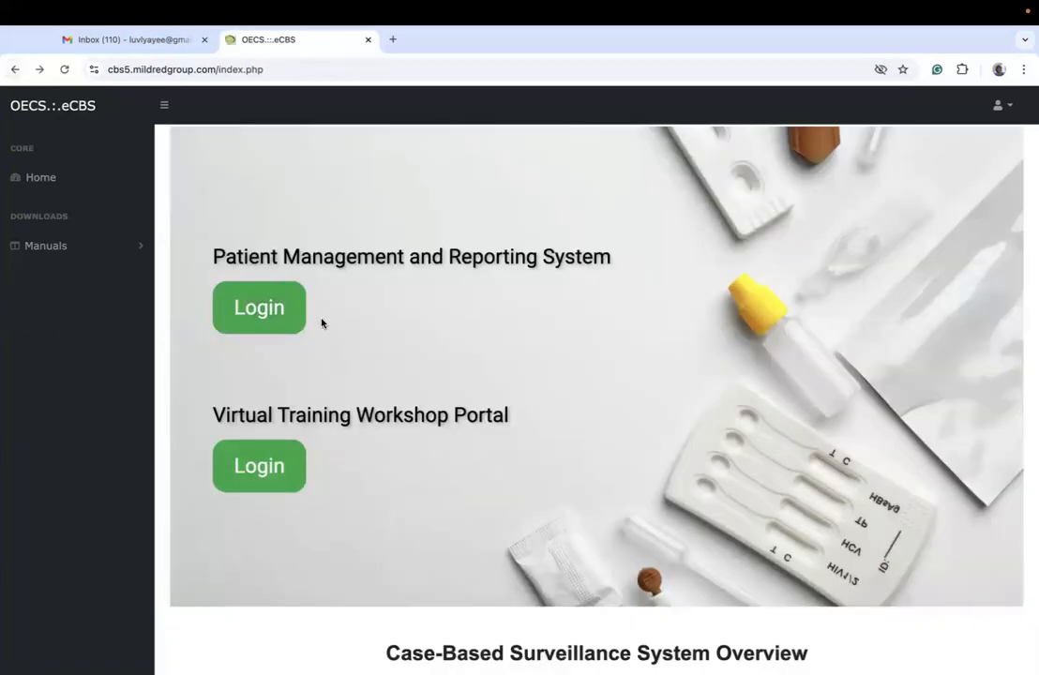
Step: Revisit the Virtual Training Workshop Portal login, return home and open the Patient Management and Reporting System login page
click(280, 474)
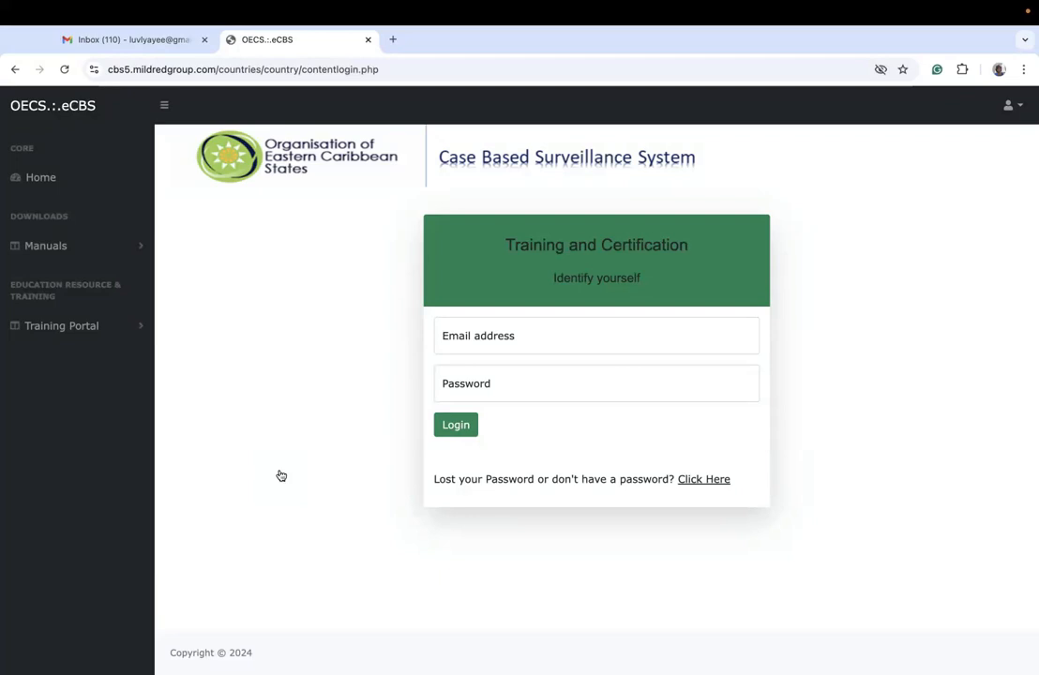
click(15, 70)
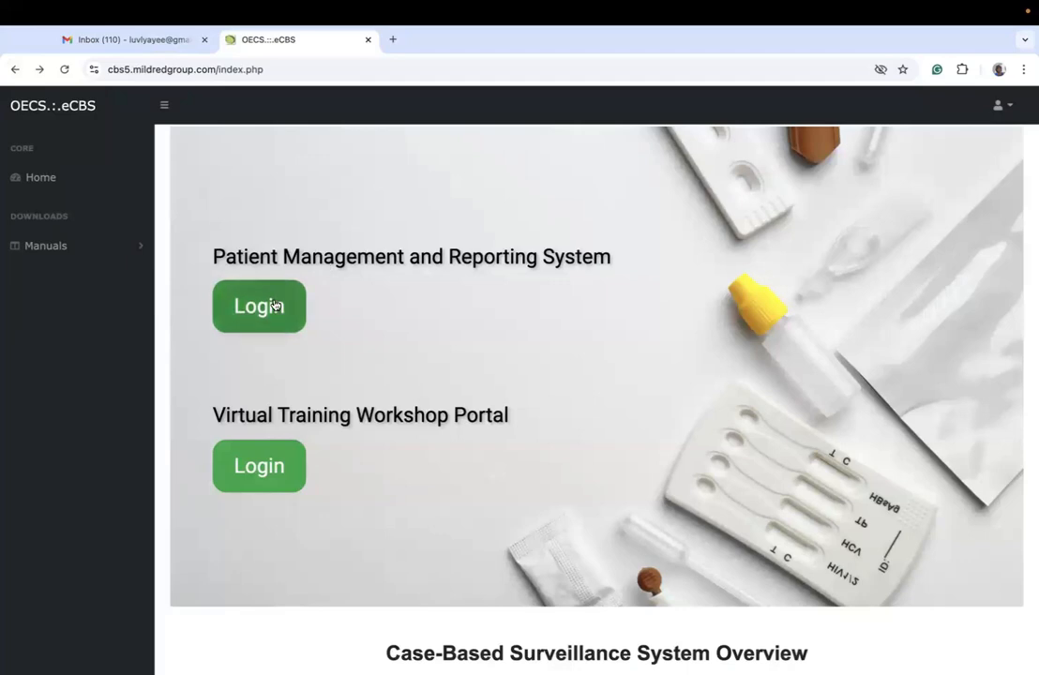
click(277, 310)
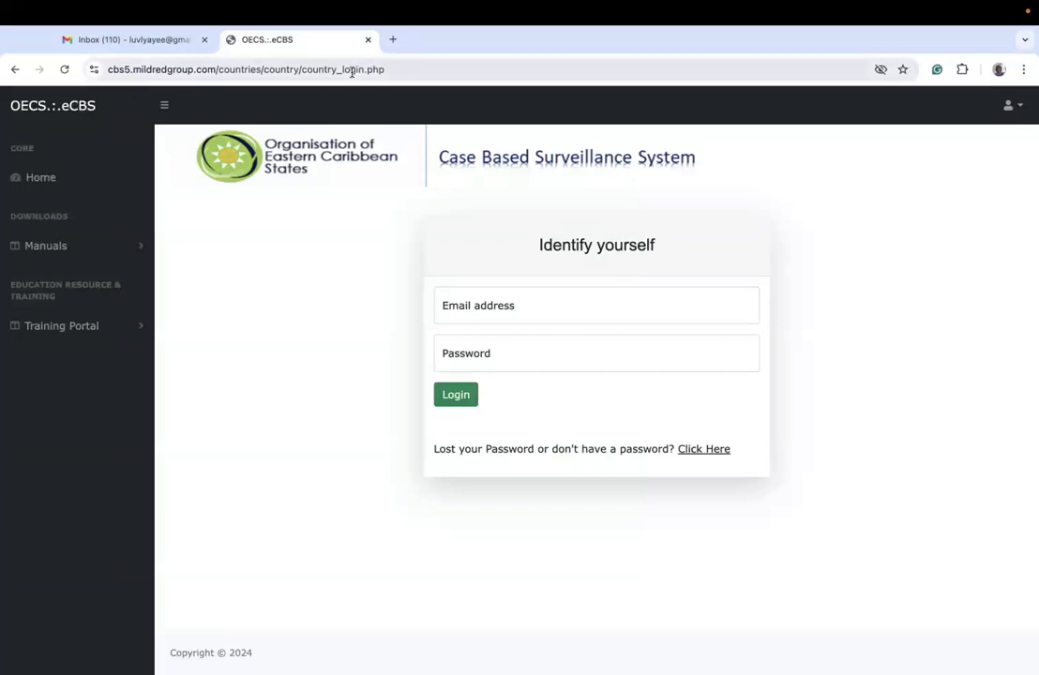
Step: Inspect the web addresses of both system login pages, return home and check the login options in the account list
click(393, 78)
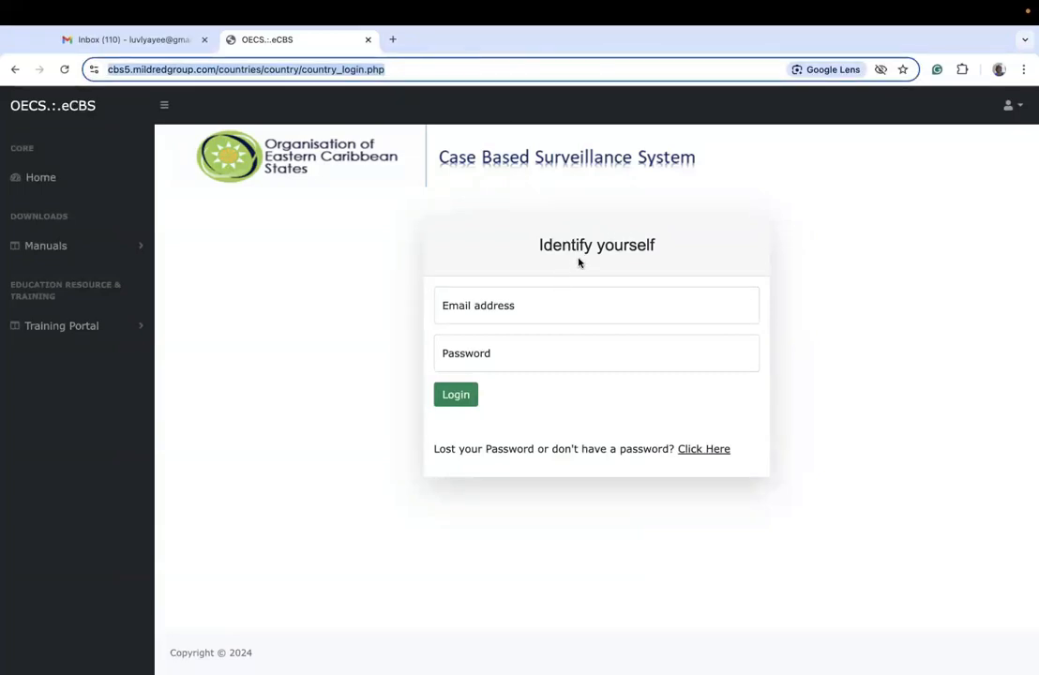
click(15, 70)
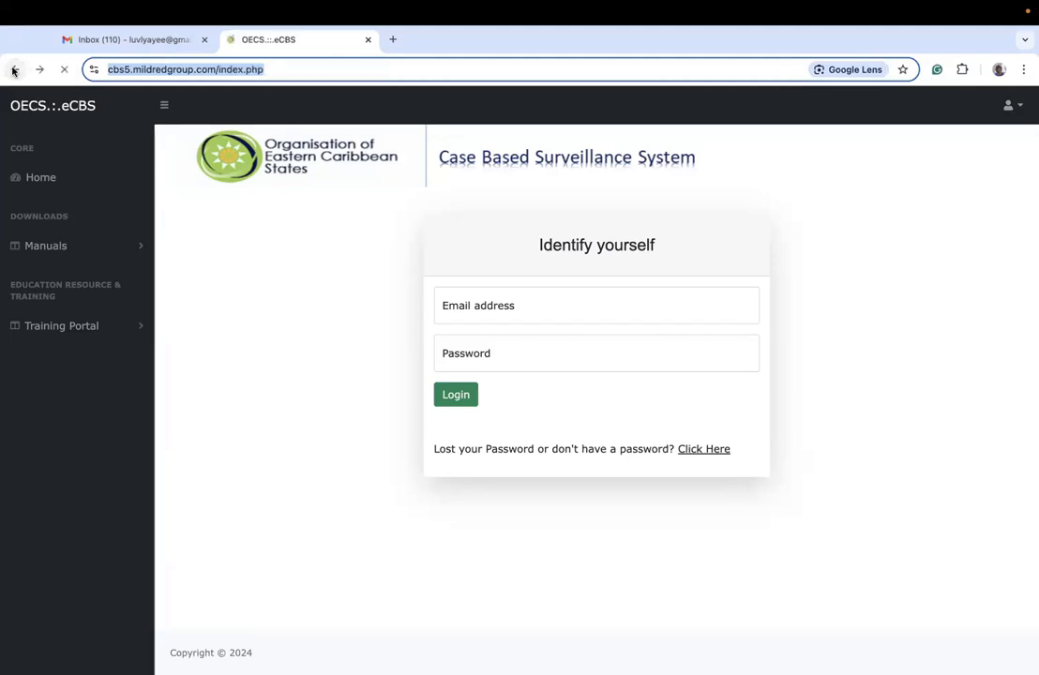
click(271, 457)
click(387, 74)
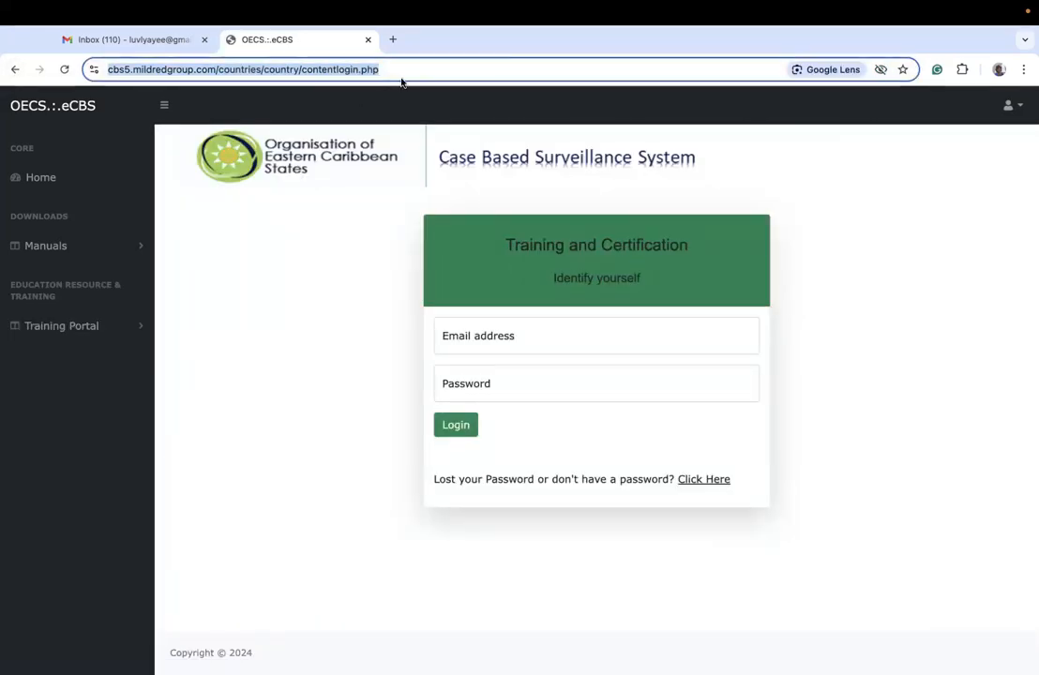
click(14, 69)
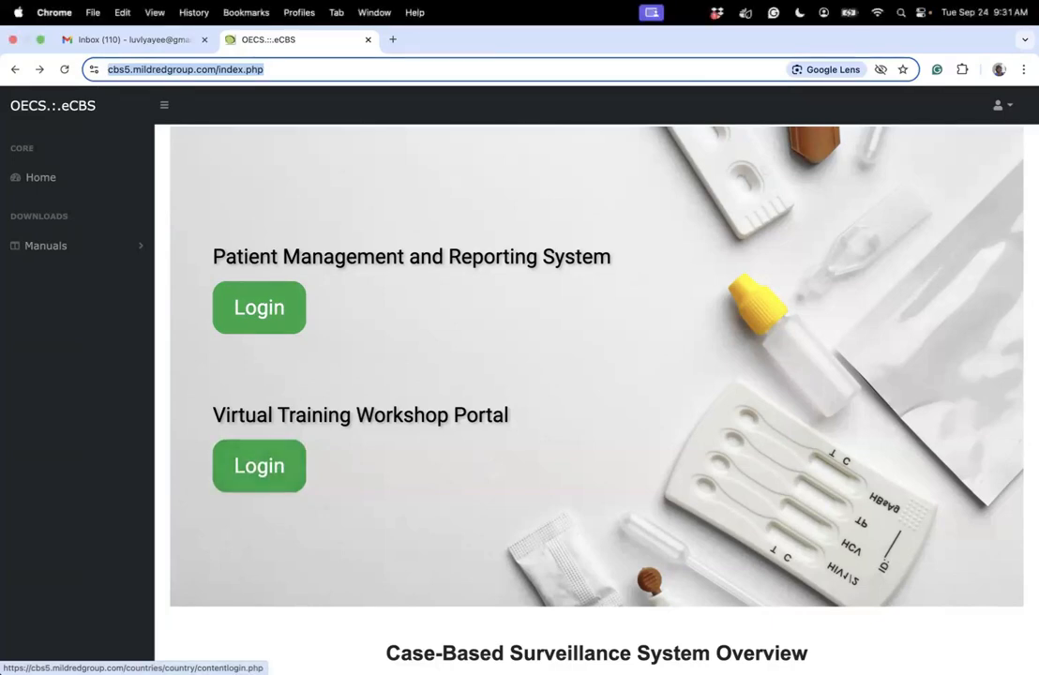
click(1013, 117)
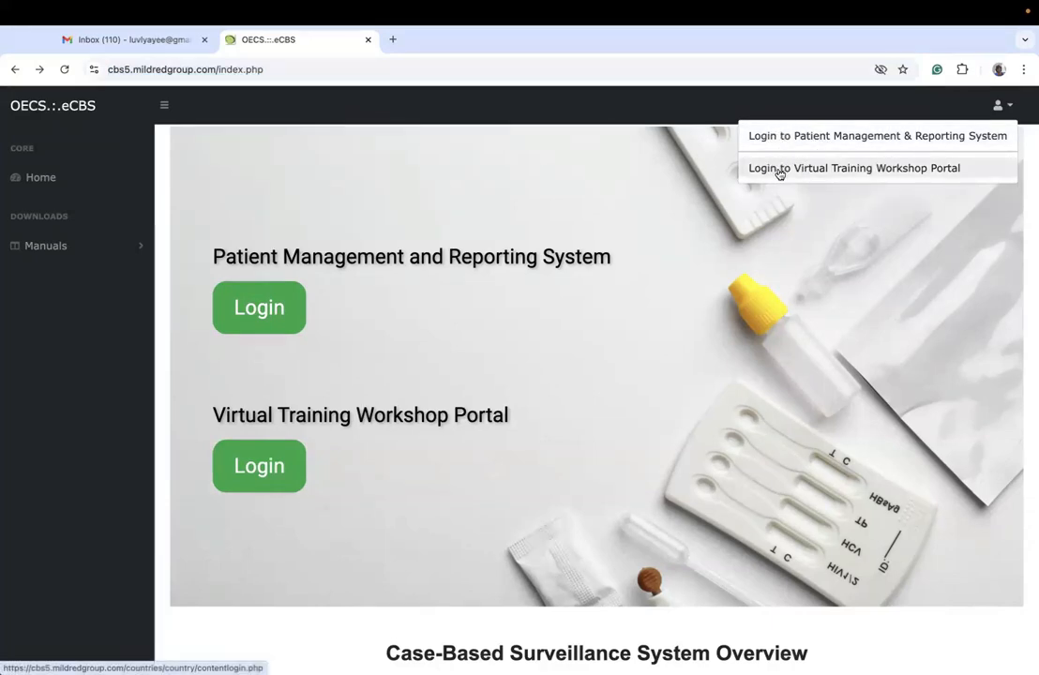
click(711, 255)
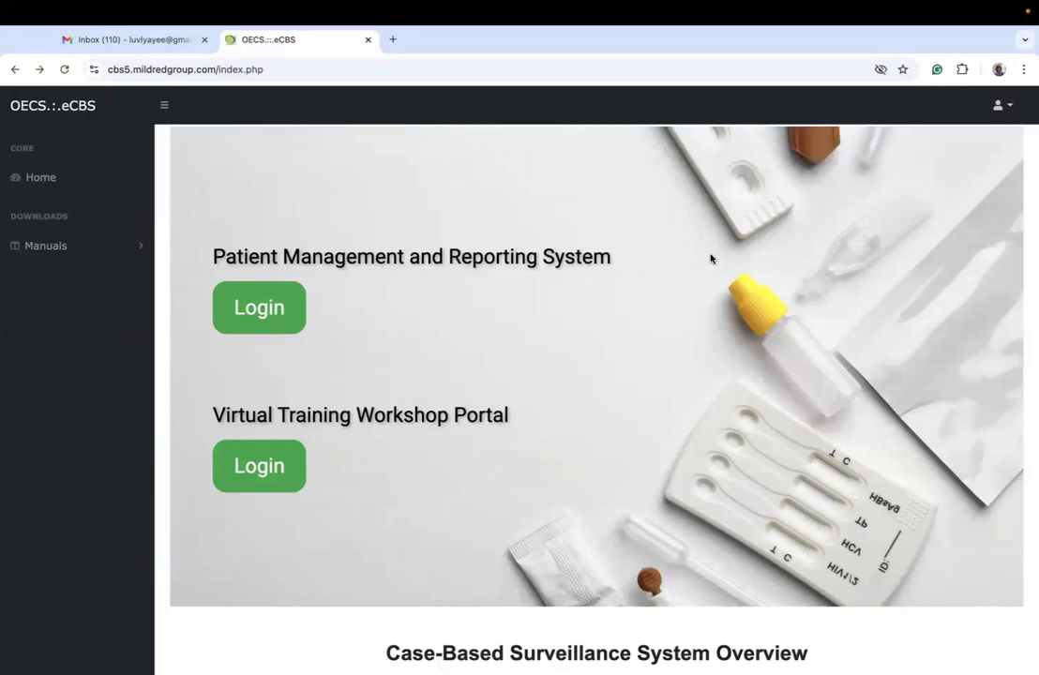
Step: Log in to the Virtual Training Workshop Portal with the test administrator's email address and account password
click(230, 472)
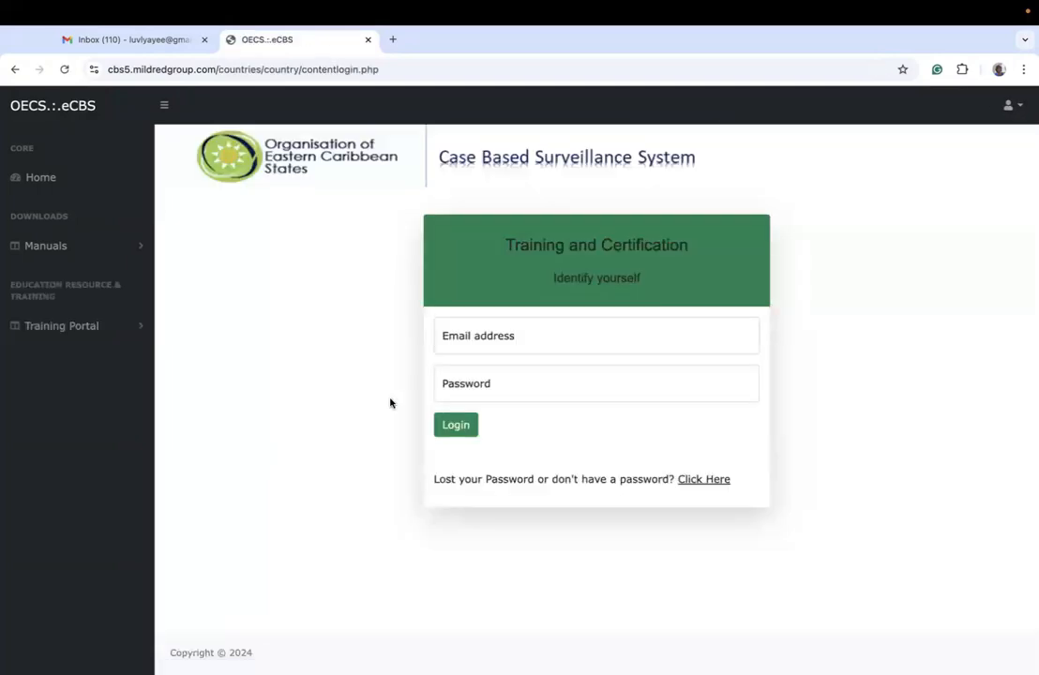
click(488, 334)
text(test)
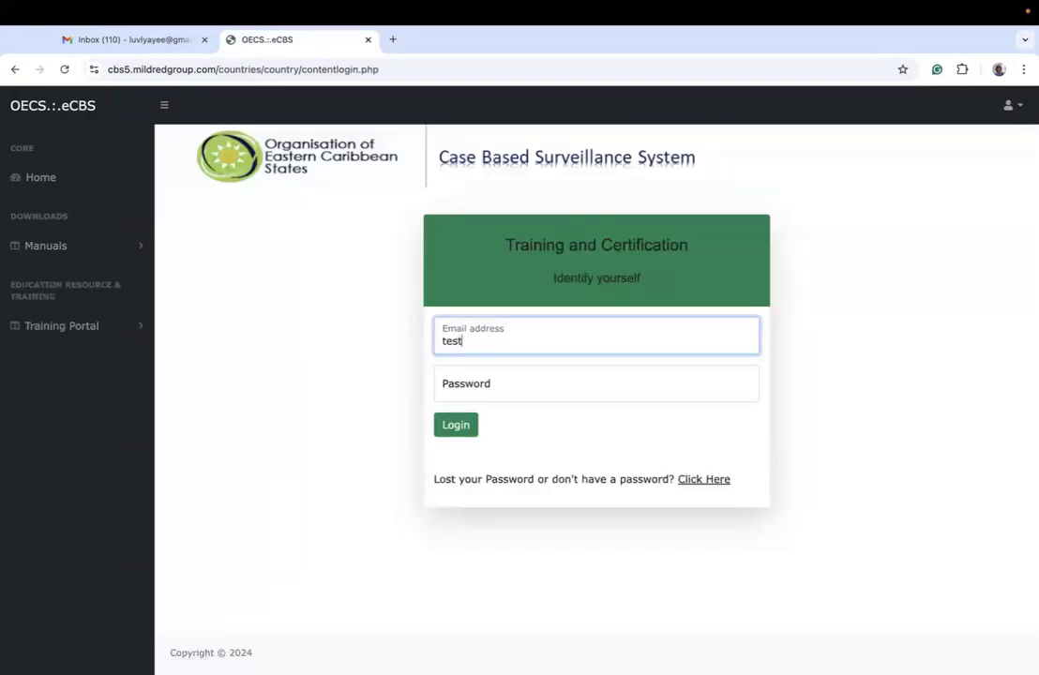
text(@test.com)
key(Tab)
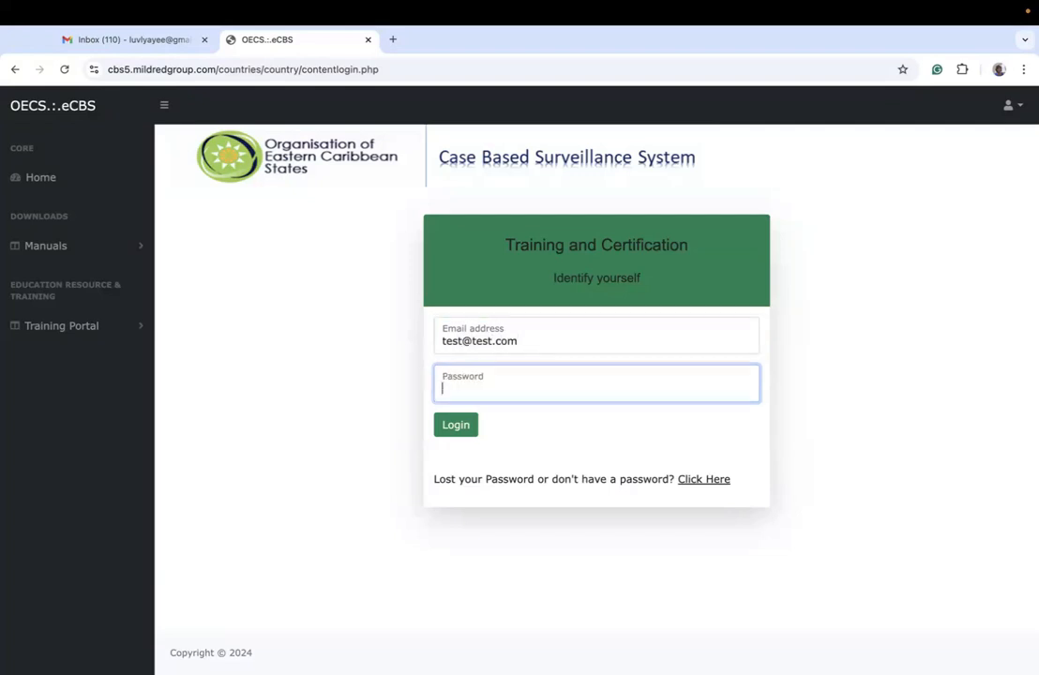
text(test12345)
click(460, 427)
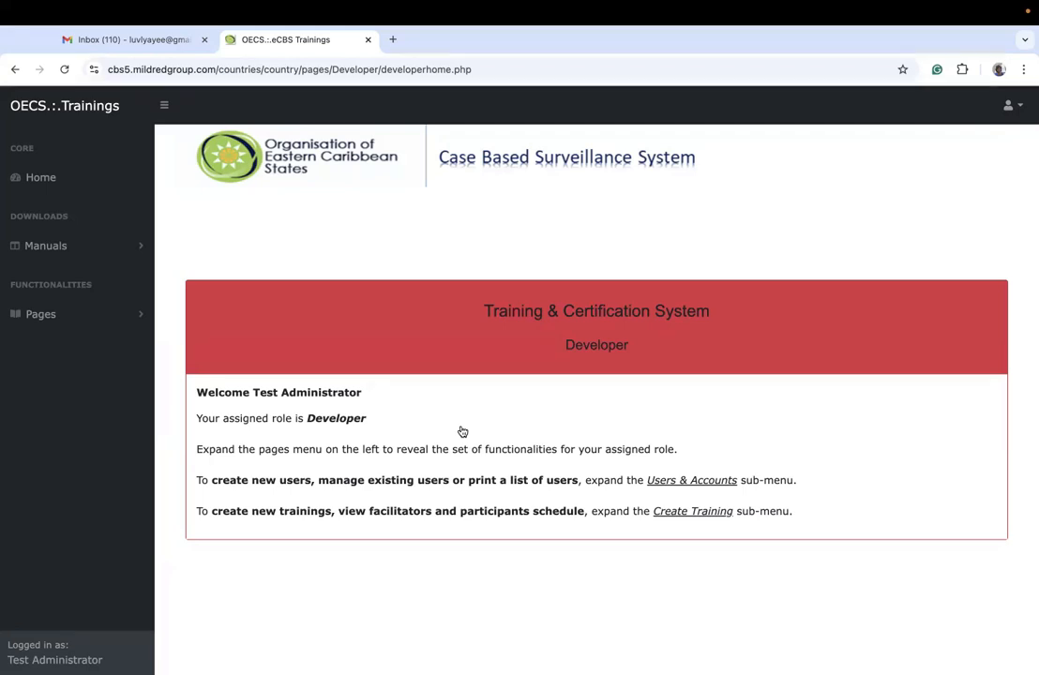
Step: Highlight the Developer role in the welcome page heading, clear the selection and open the page for creating a new training
drag(631, 346, 585, 346)
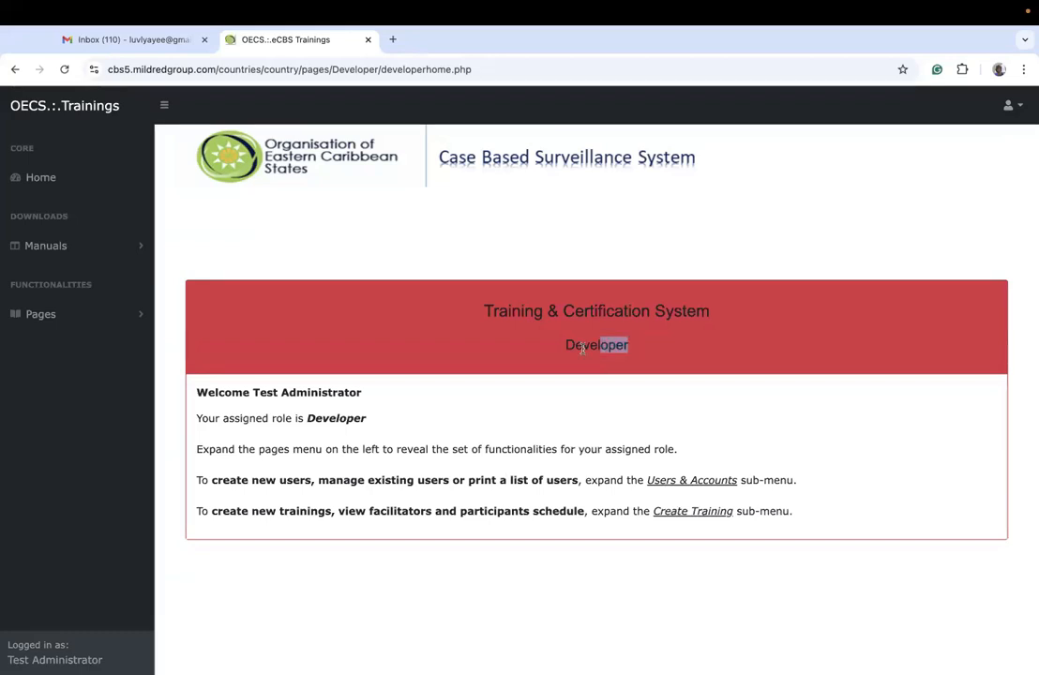
click(563, 357)
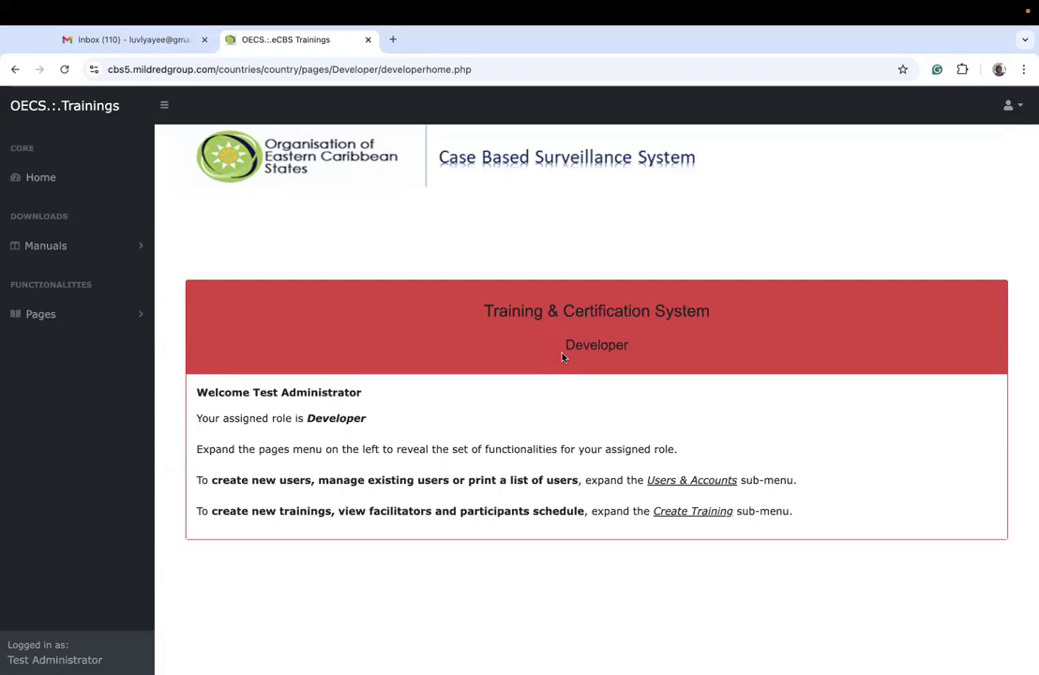
click(85, 315)
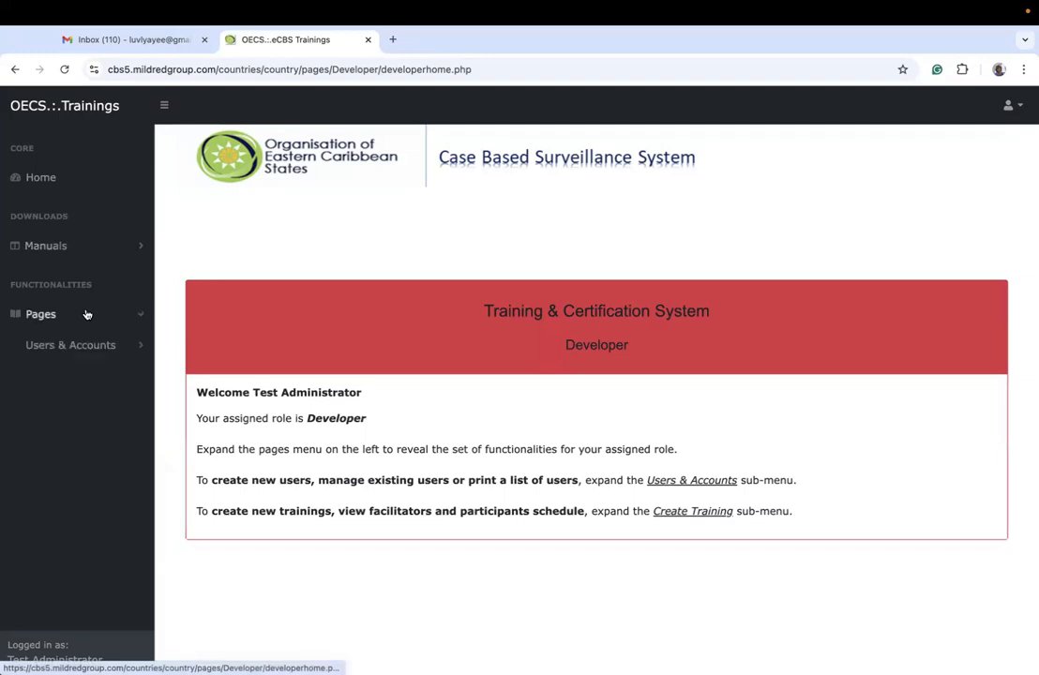
click(71, 376)
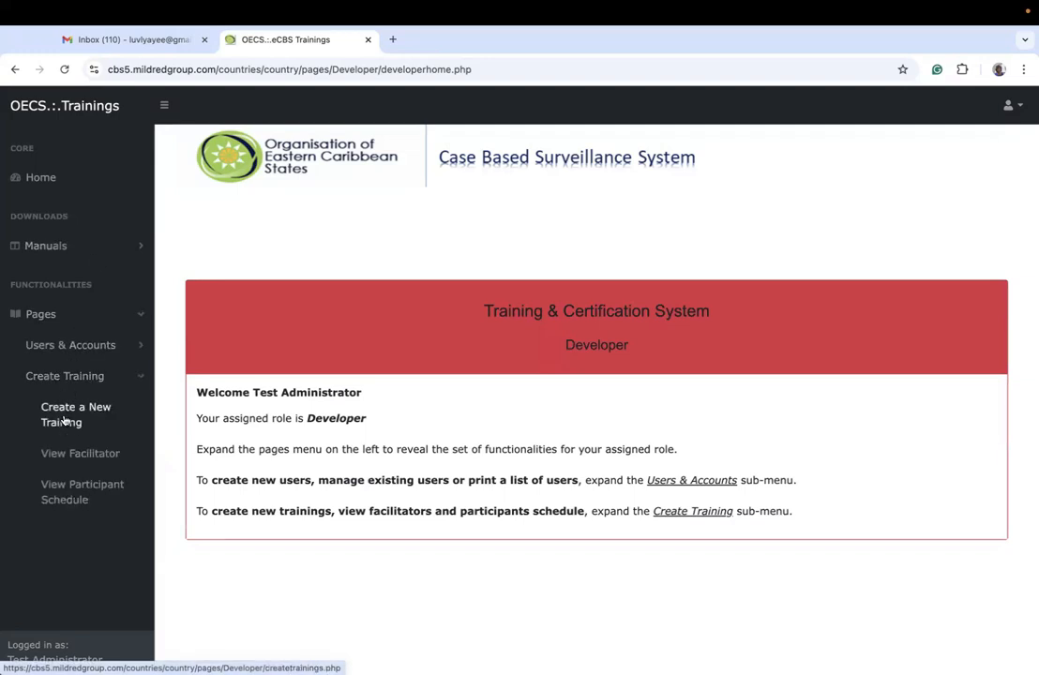
click(64, 422)
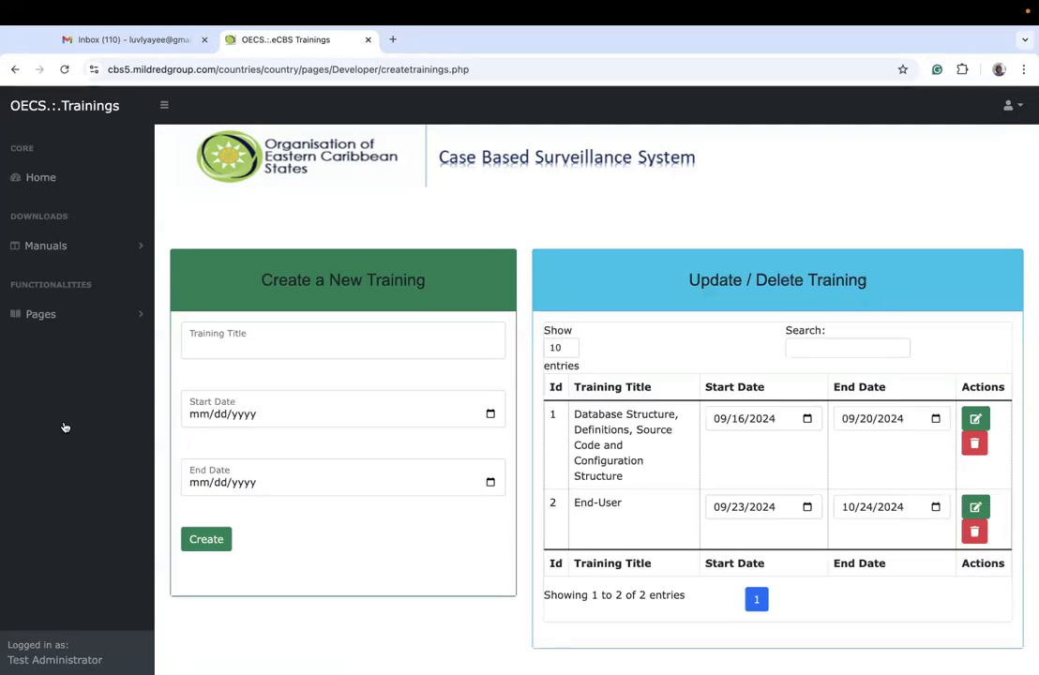
Step: Enter Electronic Prescription System as the title of the new training
click(242, 353)
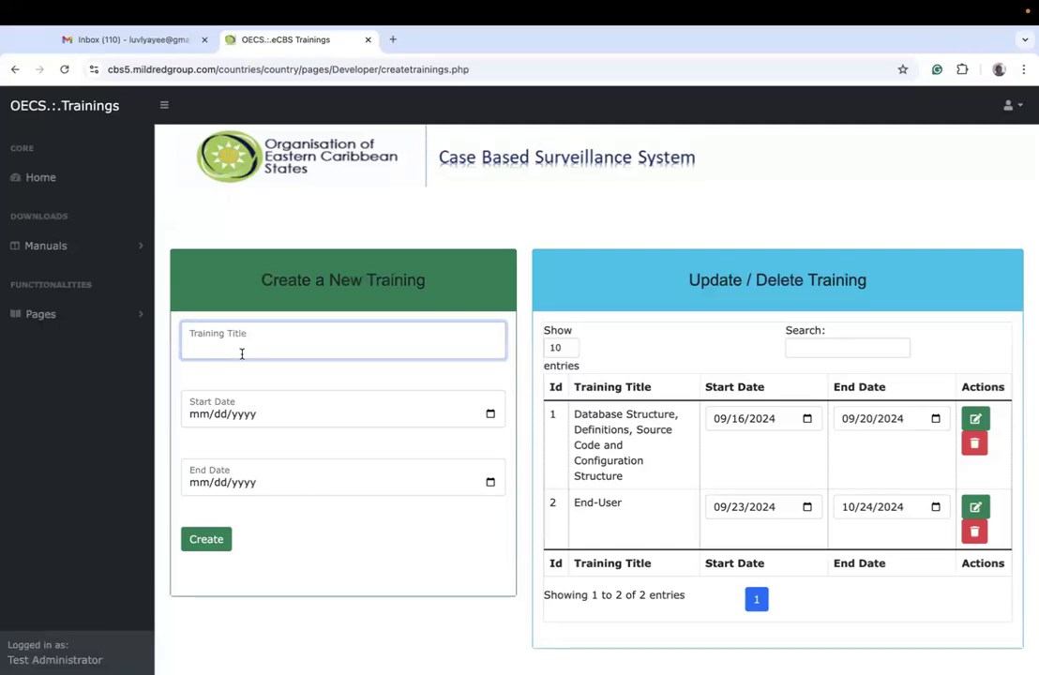
text(e)
key(BackSpace)
text(Electro)
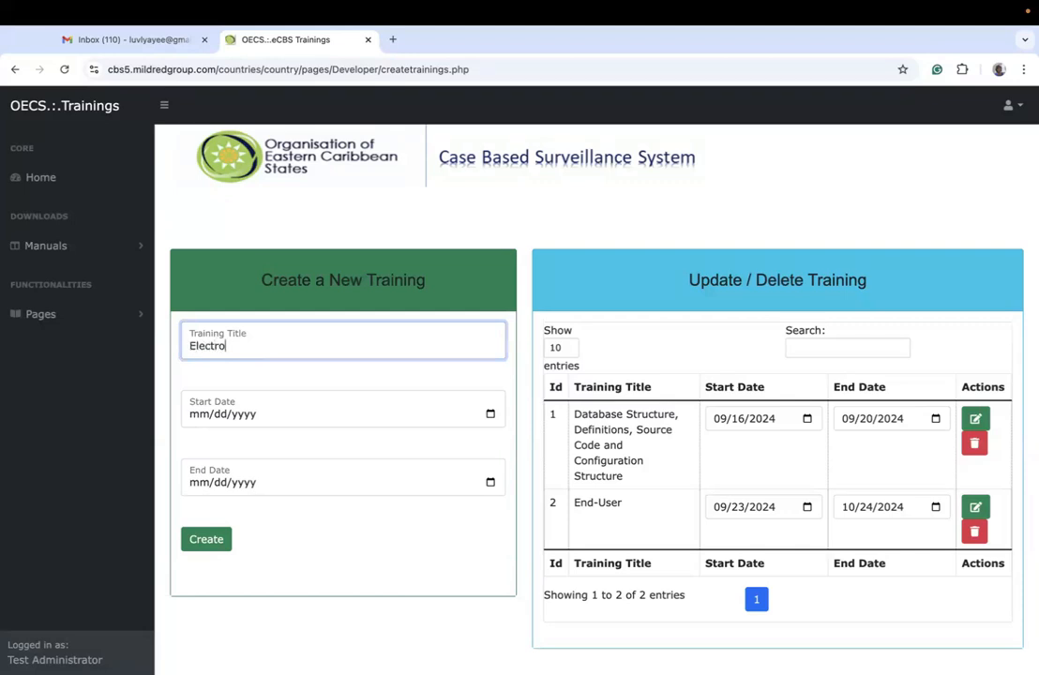
text(nic Prescription Syst)
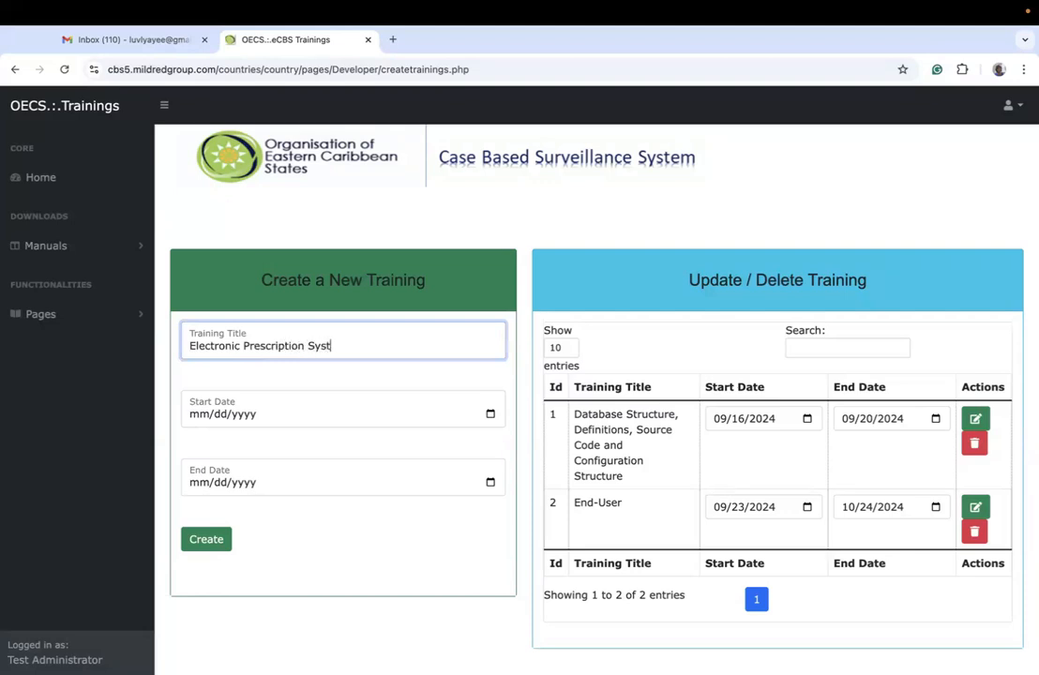
text(emm)
key(BackSpace)
key(BackSpace)
text(m)
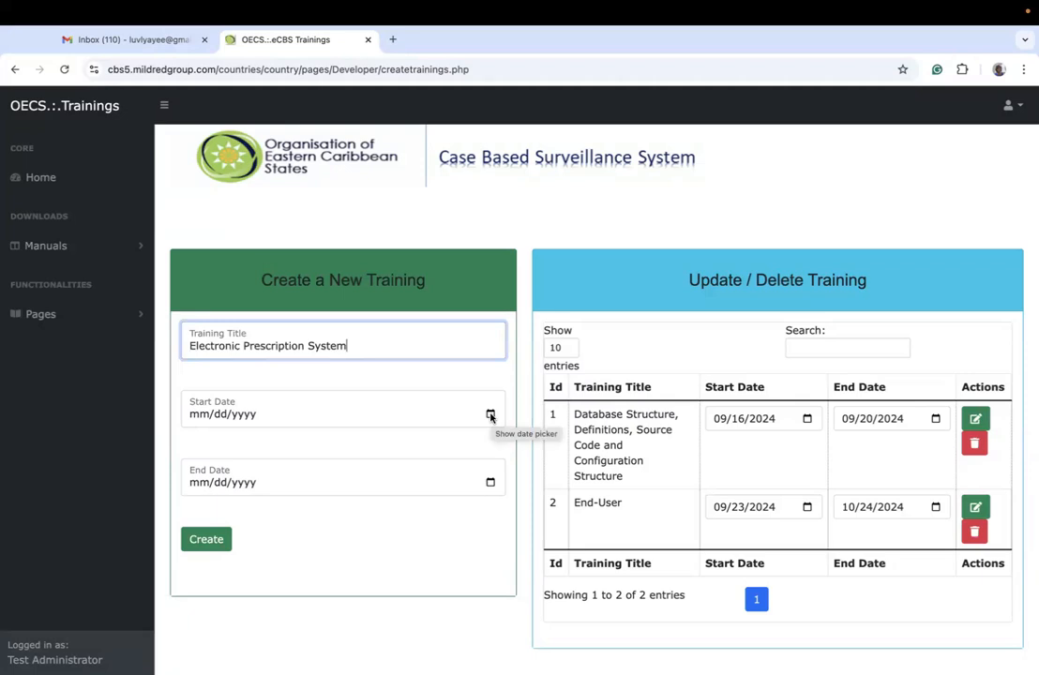
Step: Set the new training's start date to 11/04/2024 and its end date to 11/29/2024
click(489, 416)
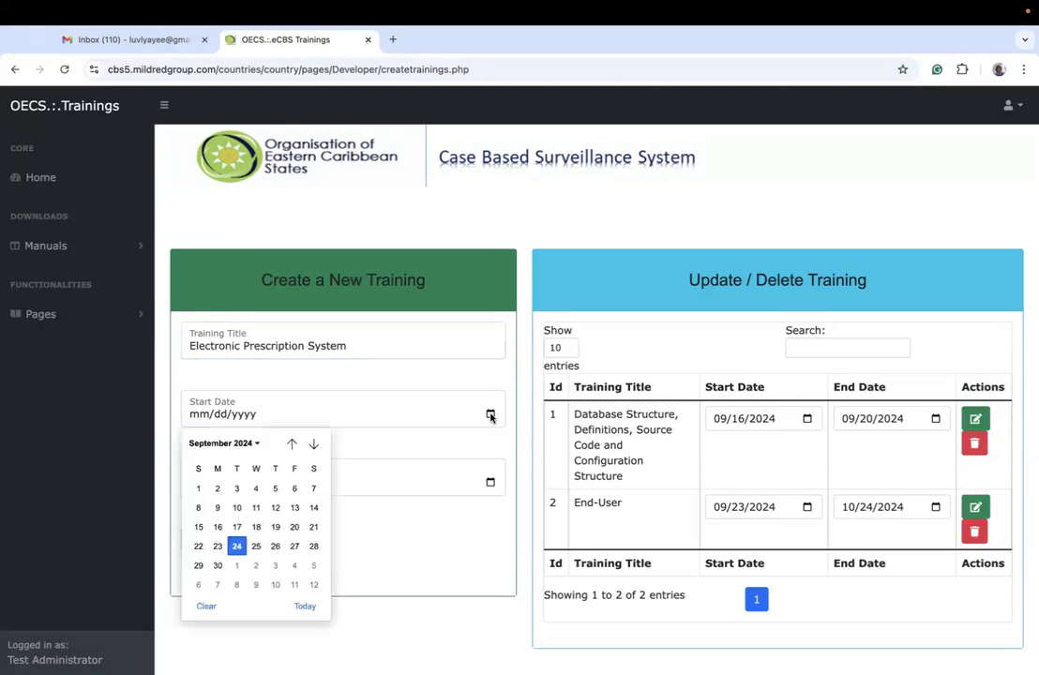
click(314, 444)
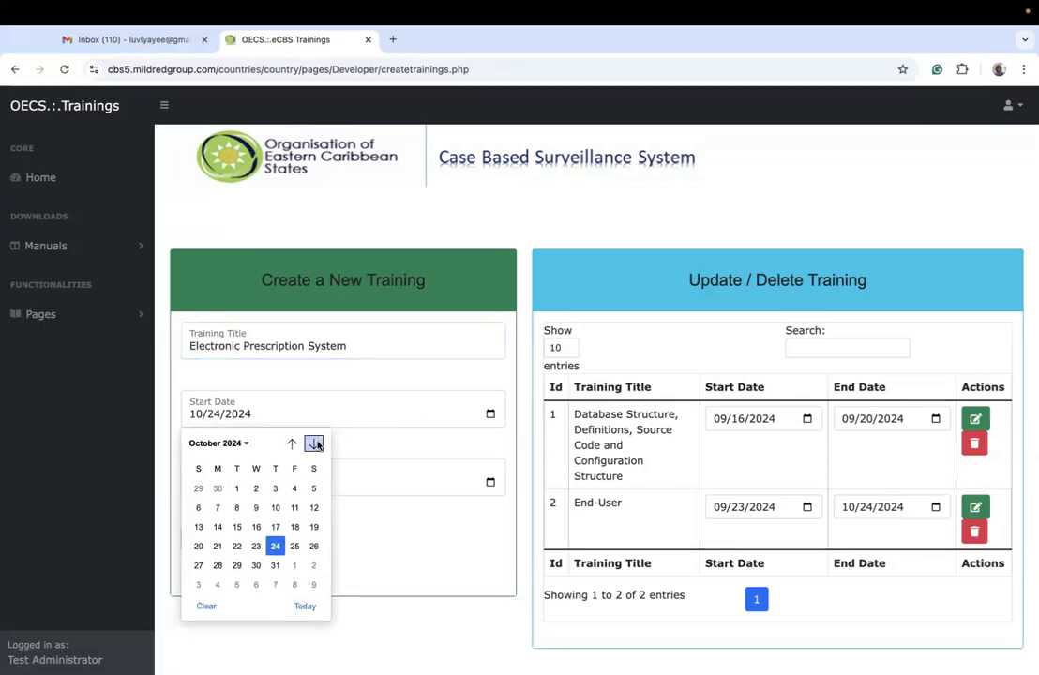
click(218, 586)
click(489, 483)
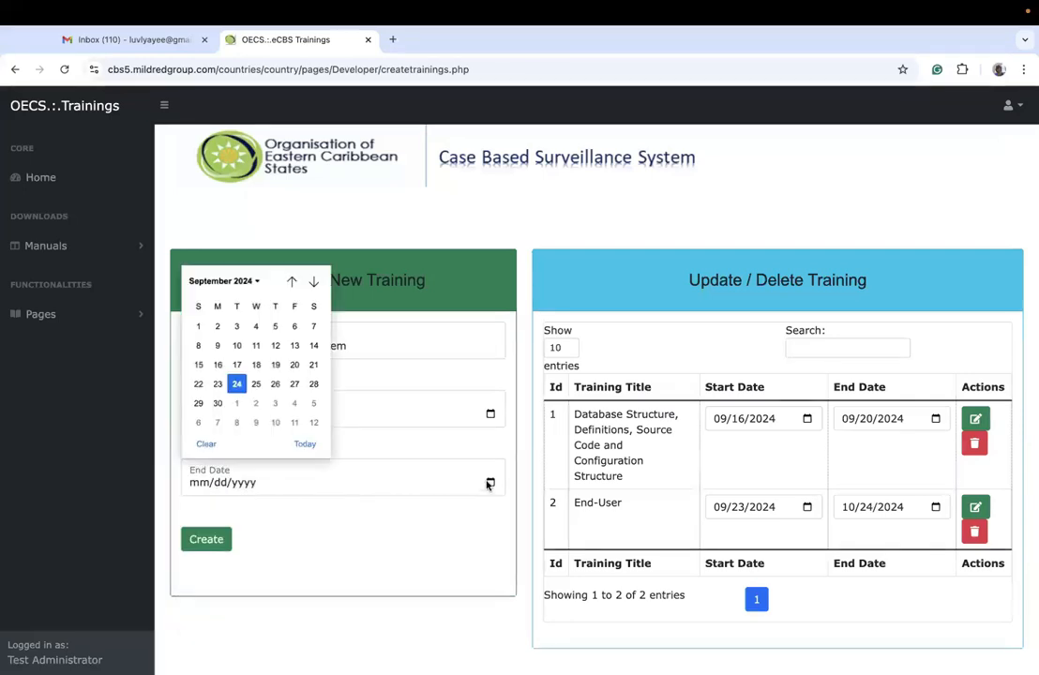
click(313, 282)
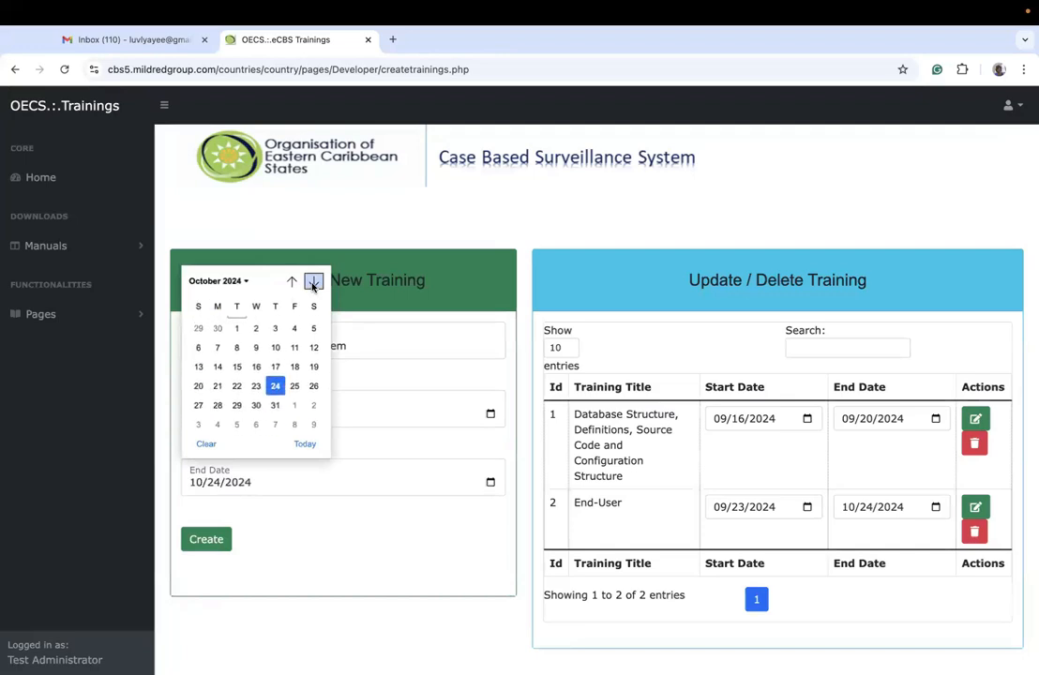
click(313, 283)
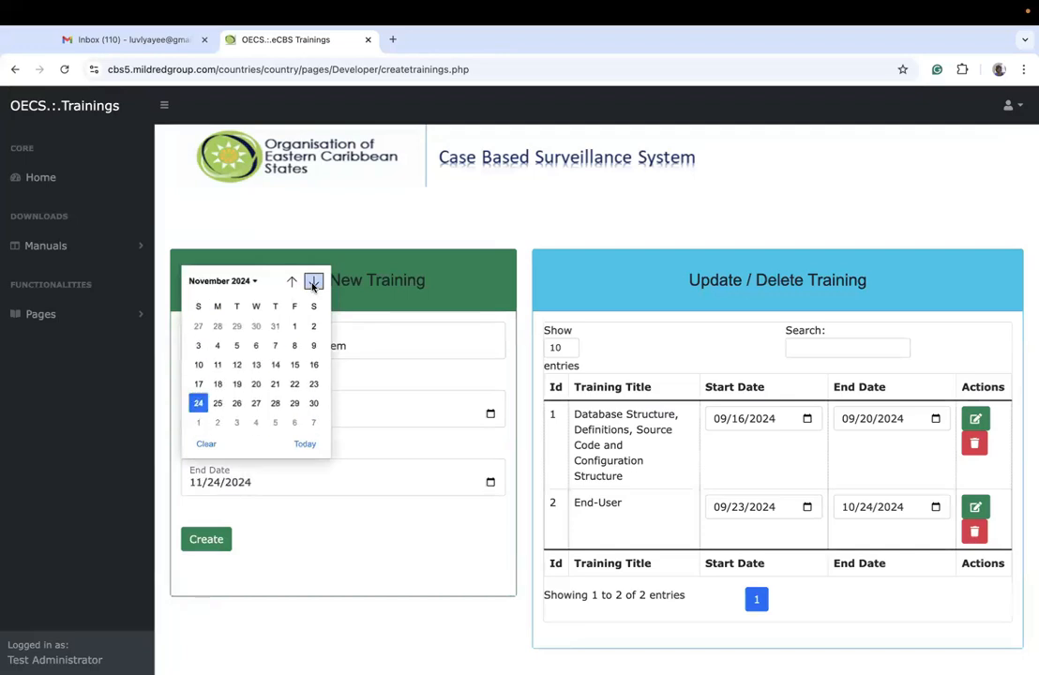
click(294, 405)
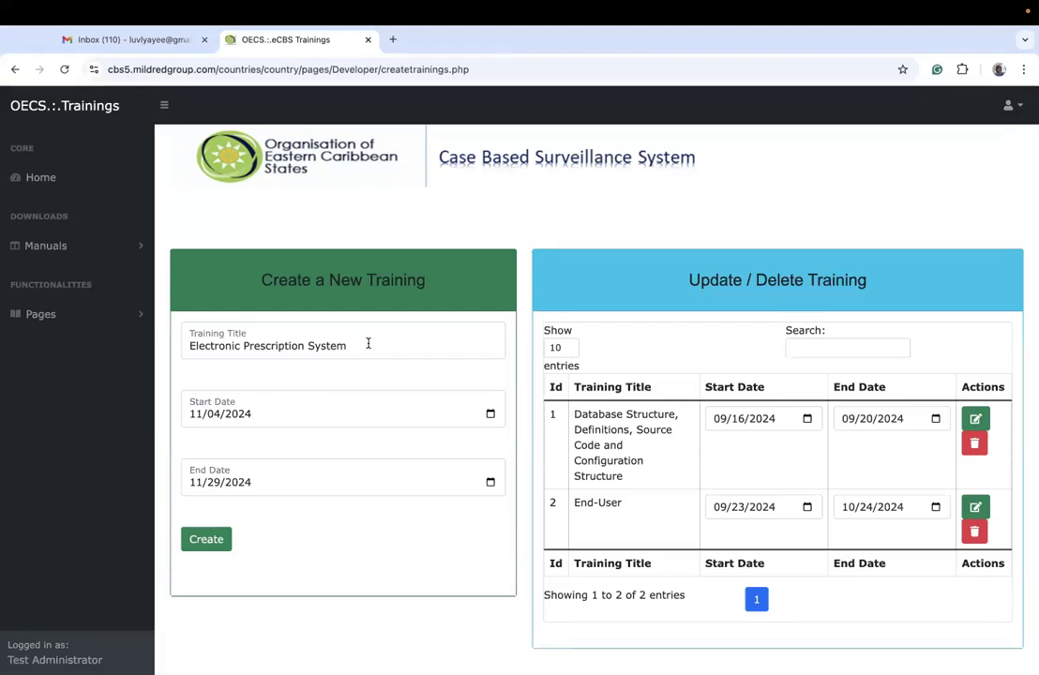
Step: Review the training title, then create the Electronic Prescription System training and confirm saving it
drag(366, 343, 166, 348)
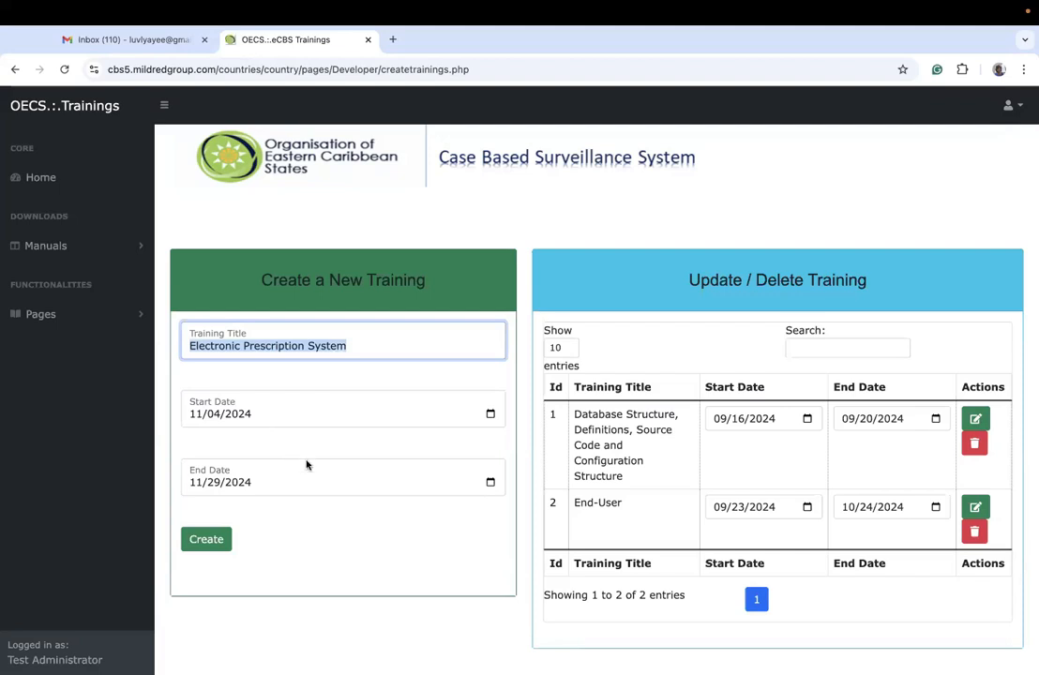
click(419, 321)
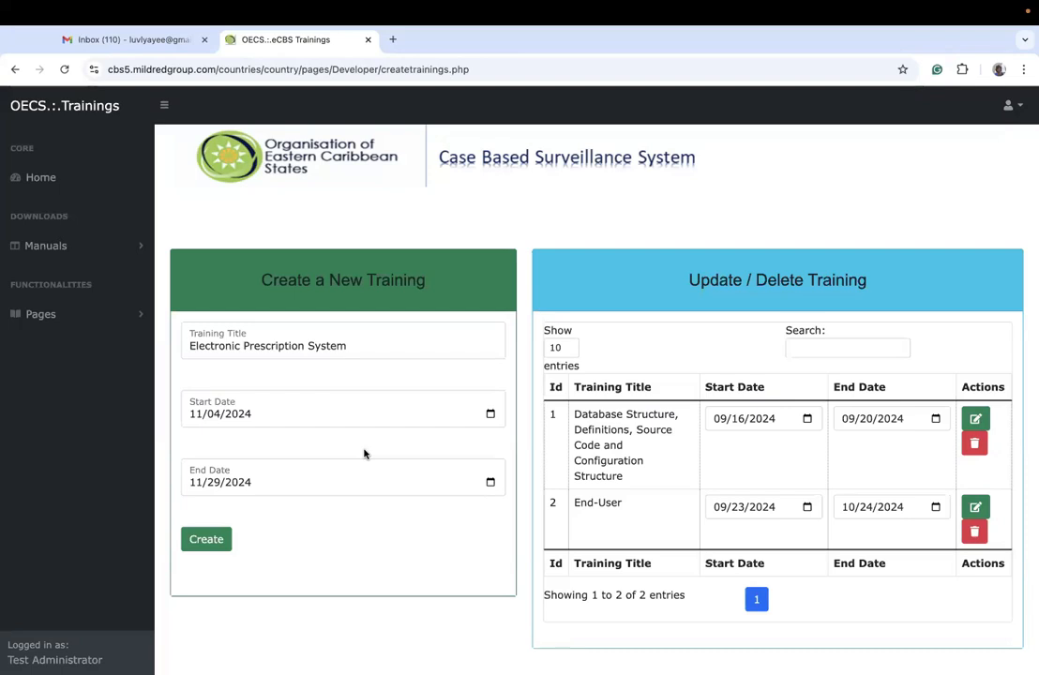
click(214, 540)
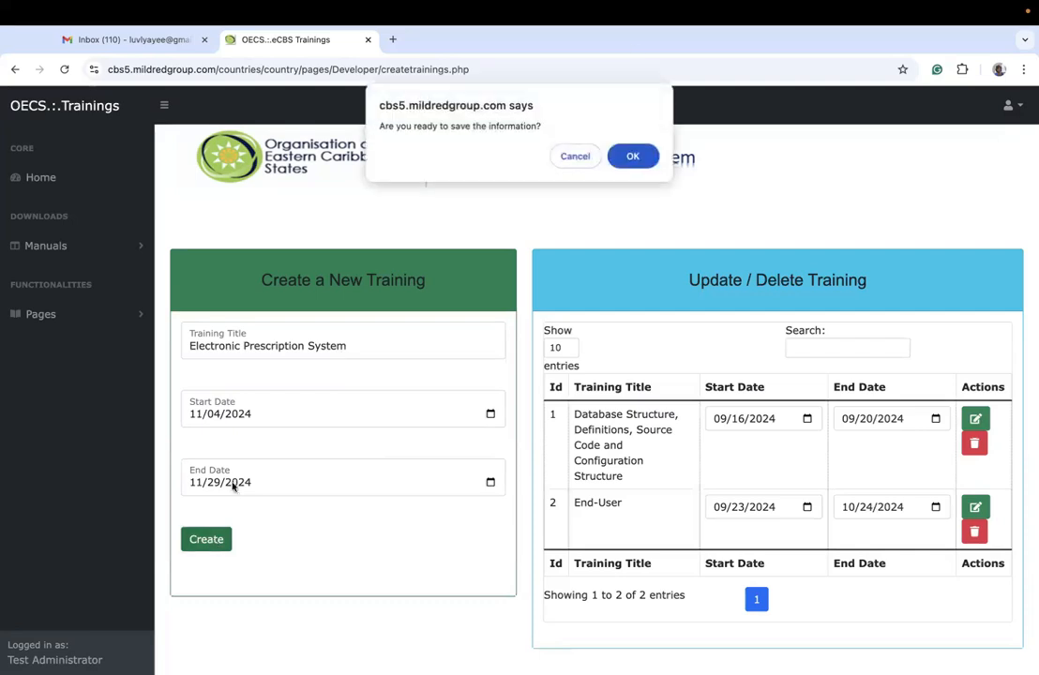
click(634, 158)
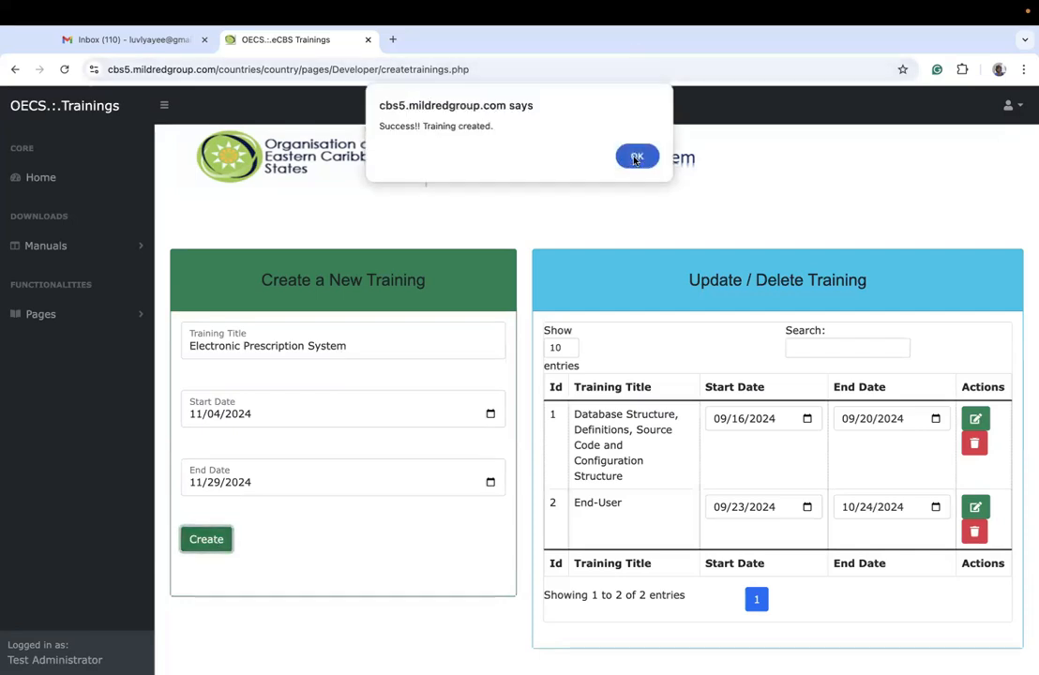
click(635, 158)
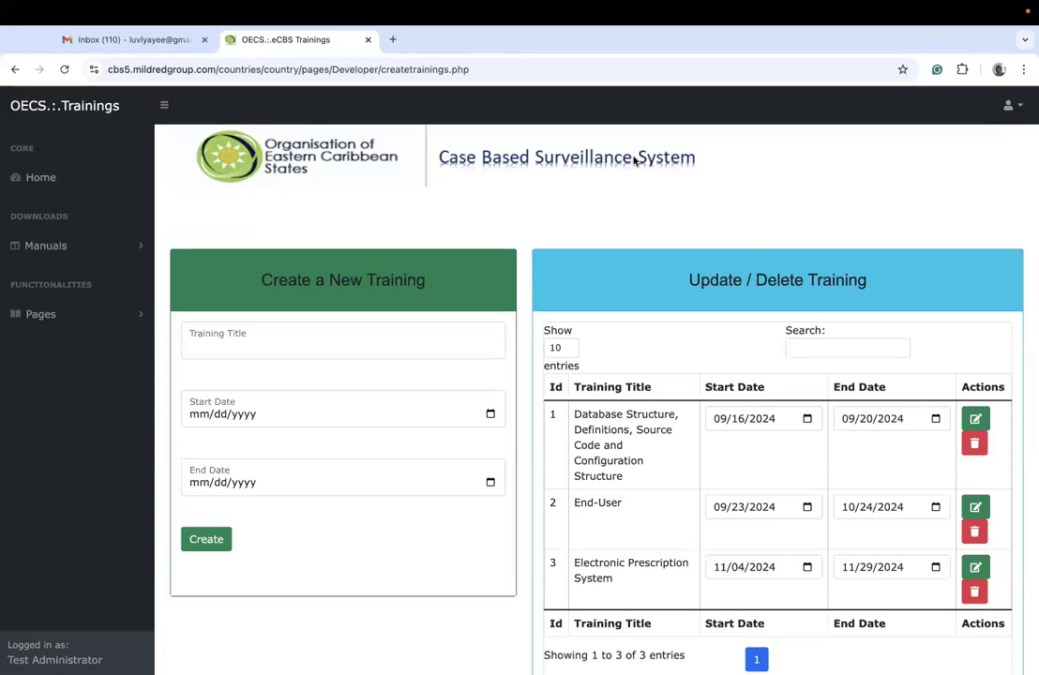
Step: Open the page for creating and managing the training portal's users
click(107, 318)
click(92, 345)
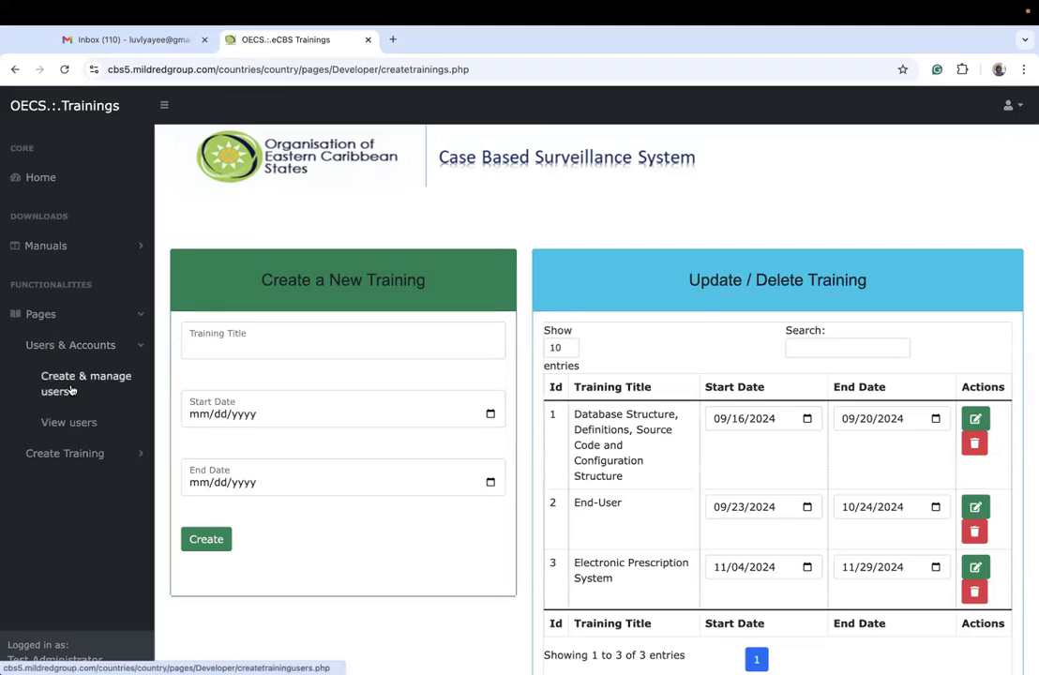
click(68, 379)
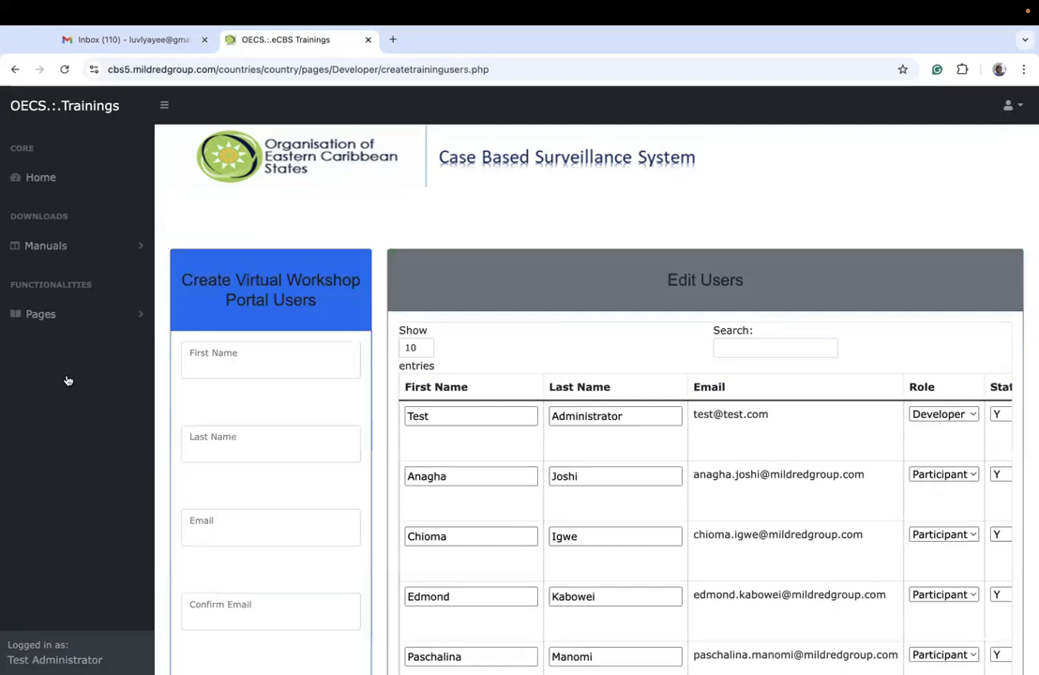
Step: Enter the new portal user's first name and last name in the user creation form
scroll(68, 380, down, 3)
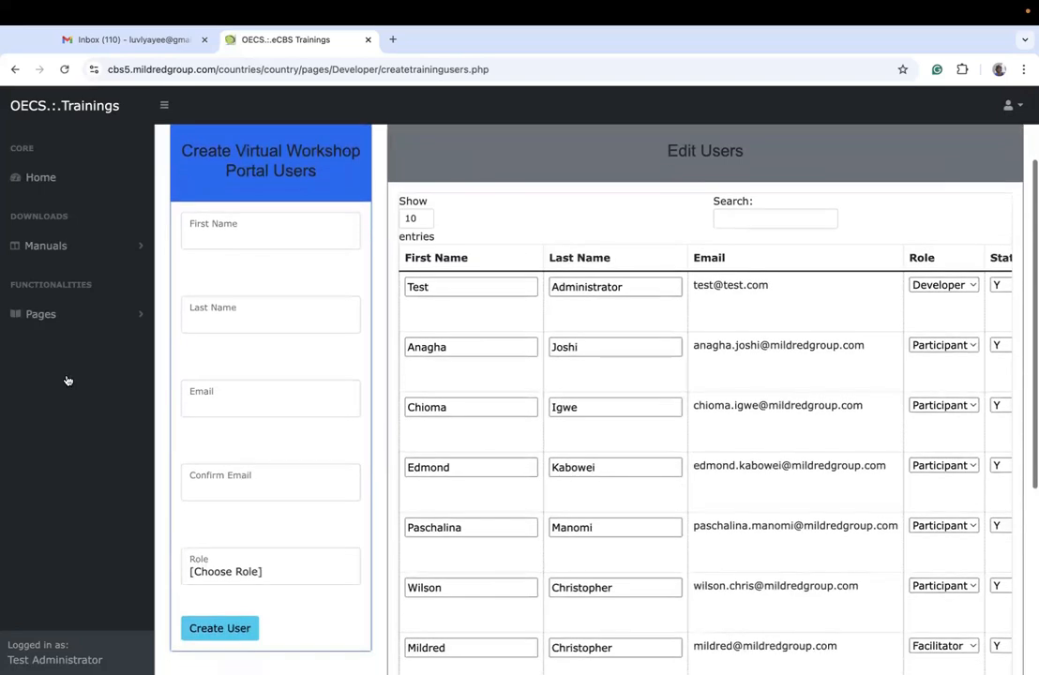
click(220, 238)
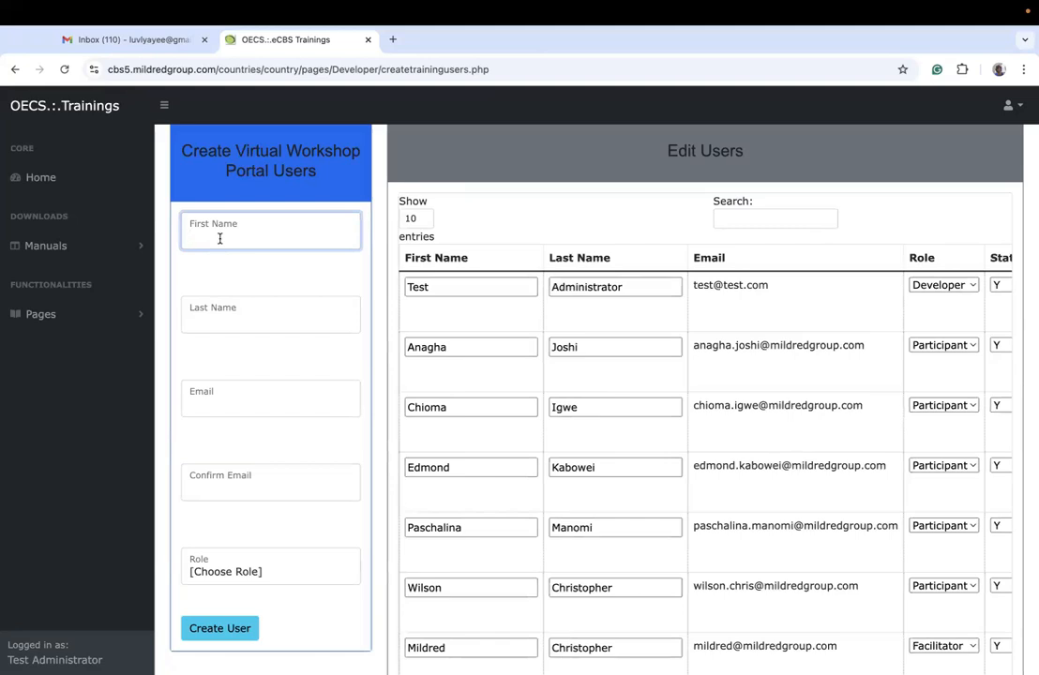
click(241, 315)
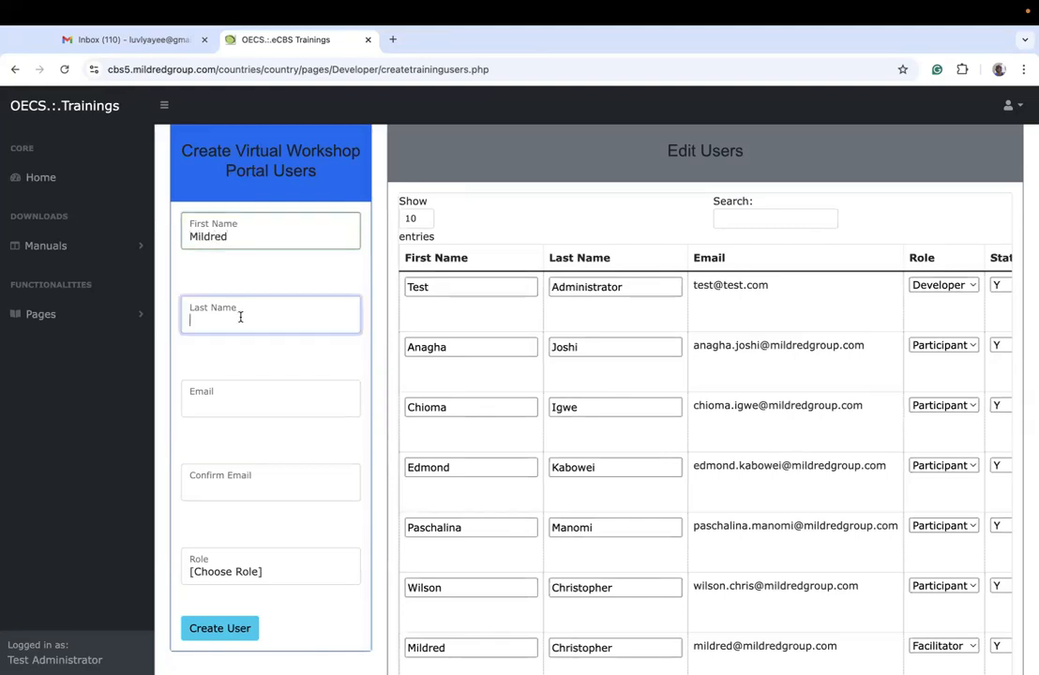
text(O)
key(BackSpace)
Step: Enter the new user's email address and repeat it as the confirmation email
click(208, 399)
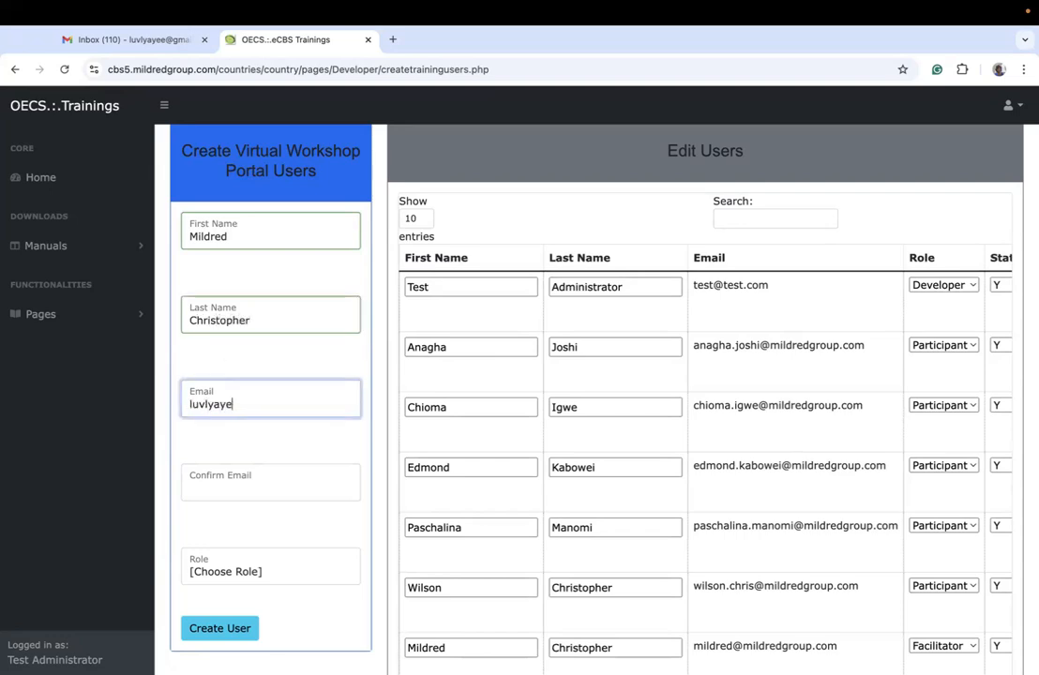
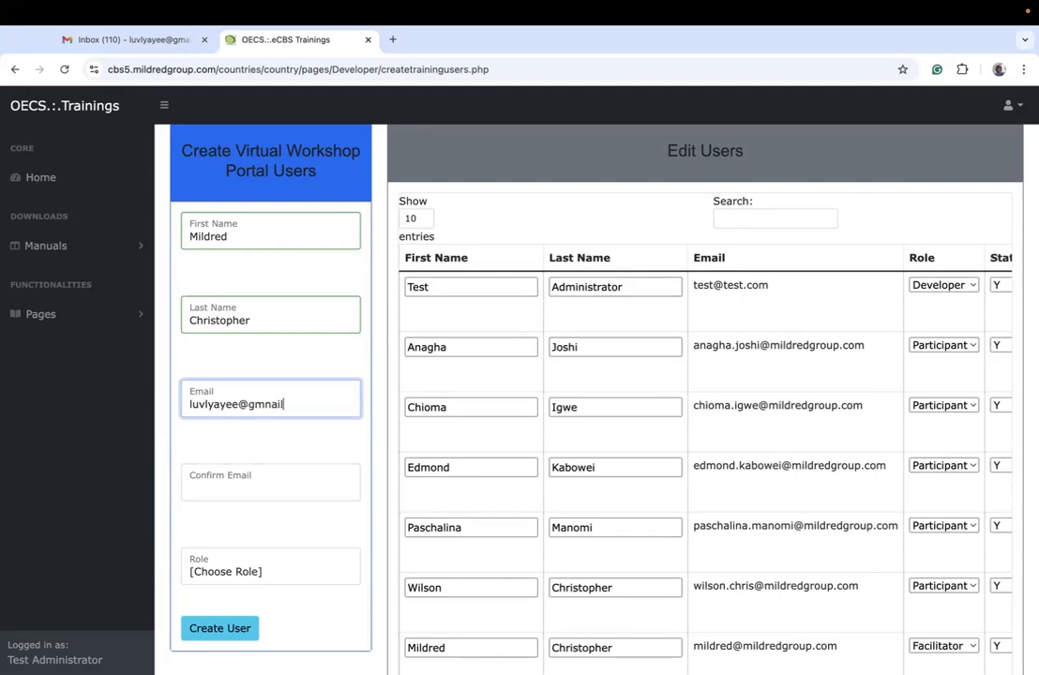
click(201, 484)
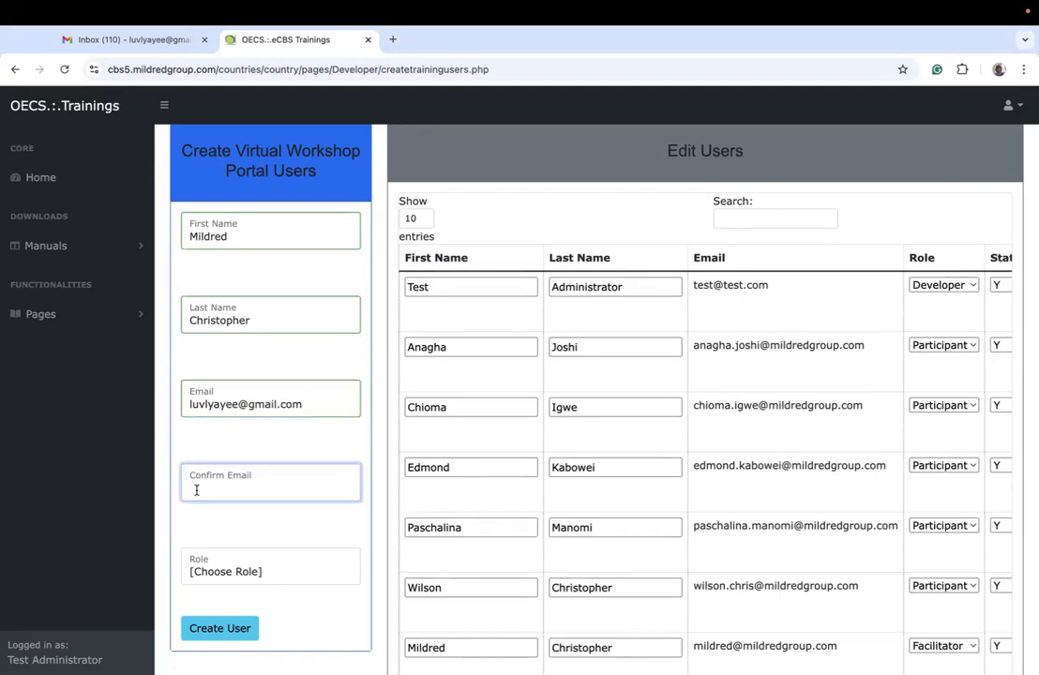
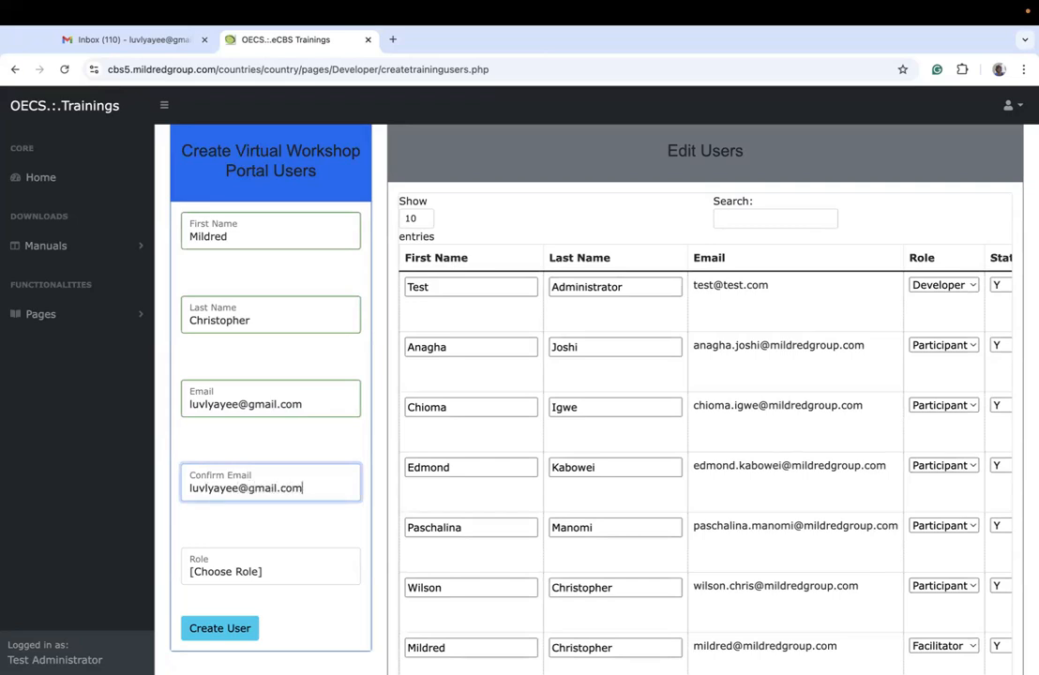
Step: Assign the Facilitator role to the new portal user and create the account
click(208, 565)
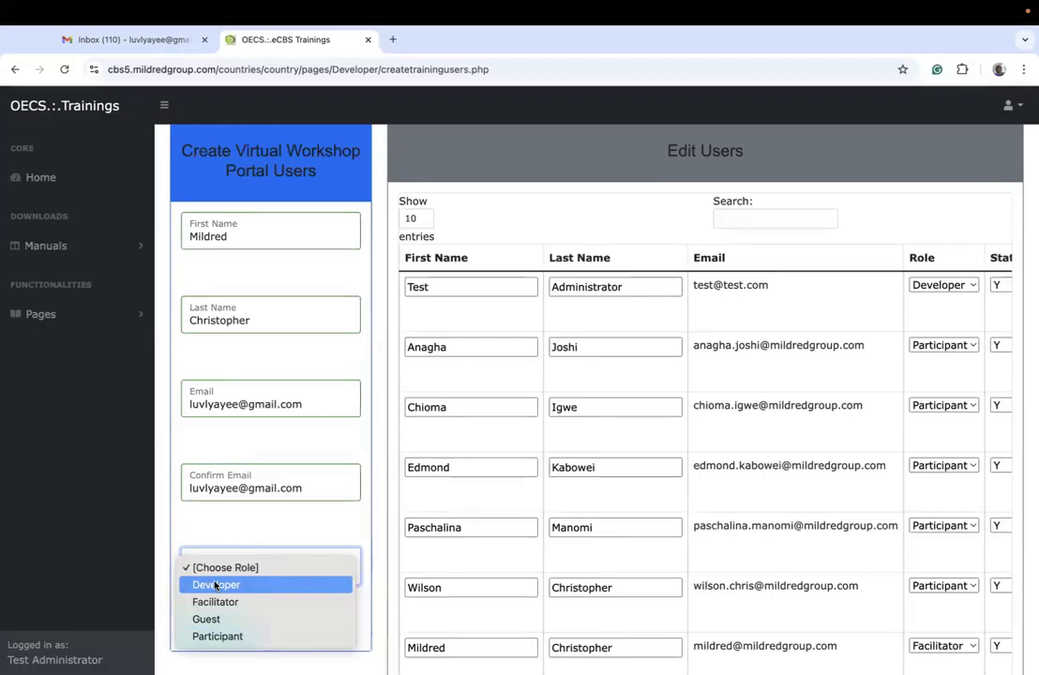
click(215, 602)
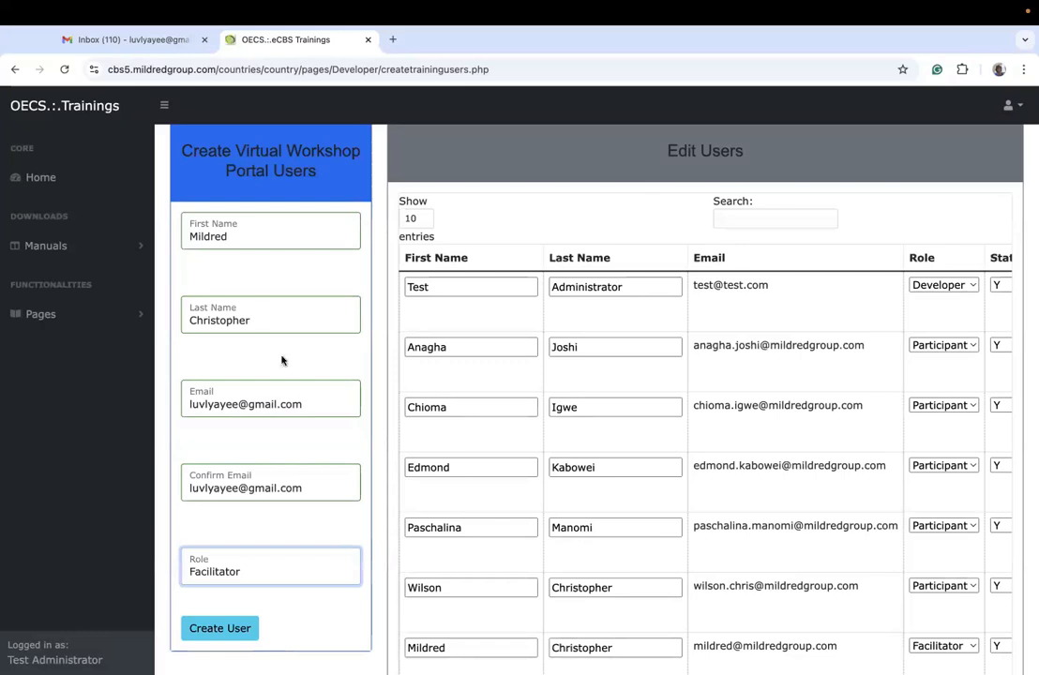
click(259, 563)
click(240, 604)
click(239, 577)
click(222, 533)
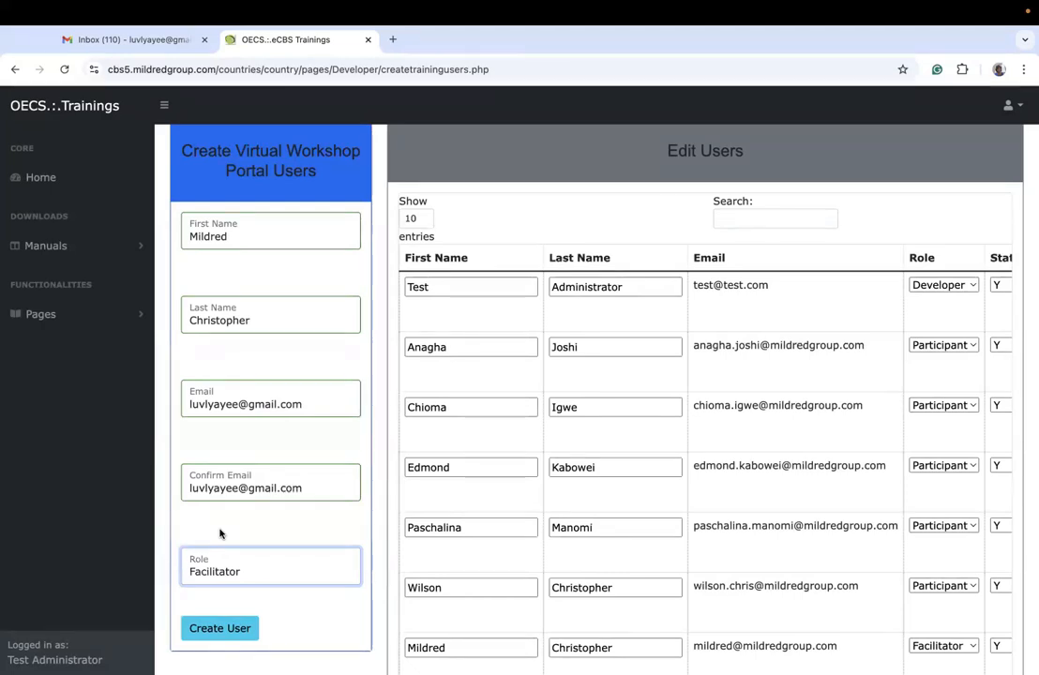
click(212, 629)
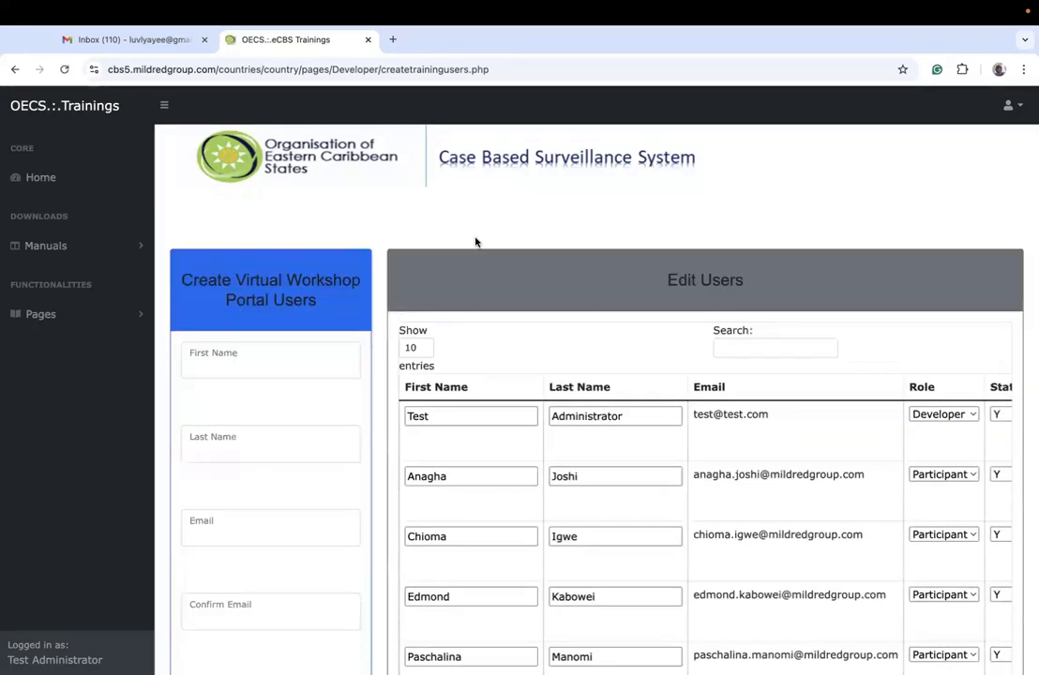
Step: Switch to Gmail, refresh the inbox and open the new OECS-eCBS Training Portal email
click(143, 42)
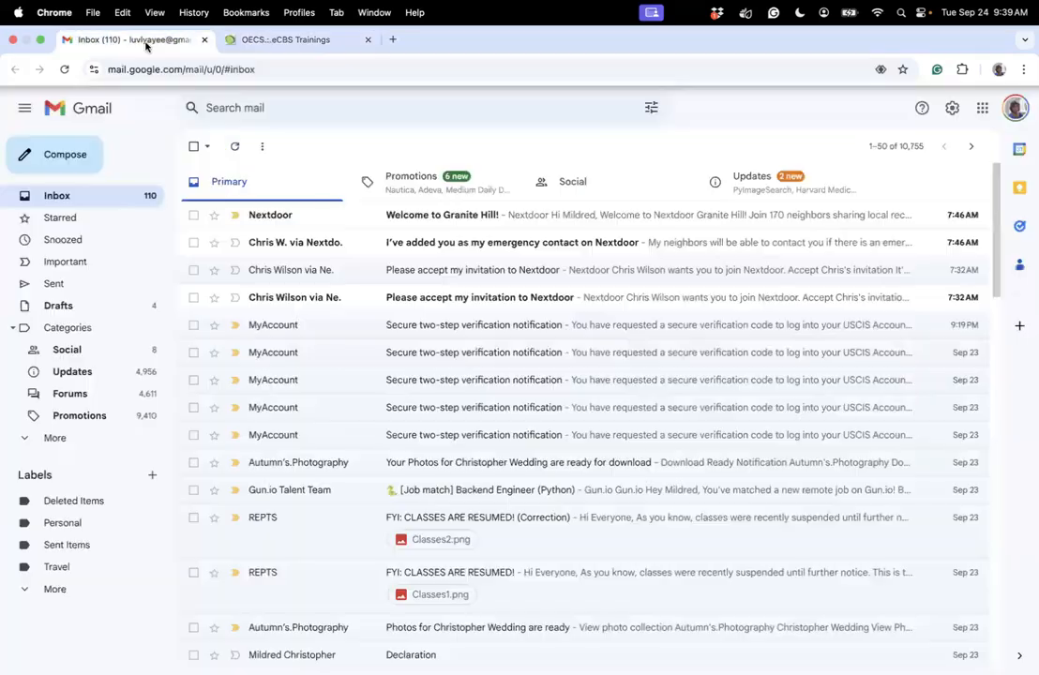
click(64, 70)
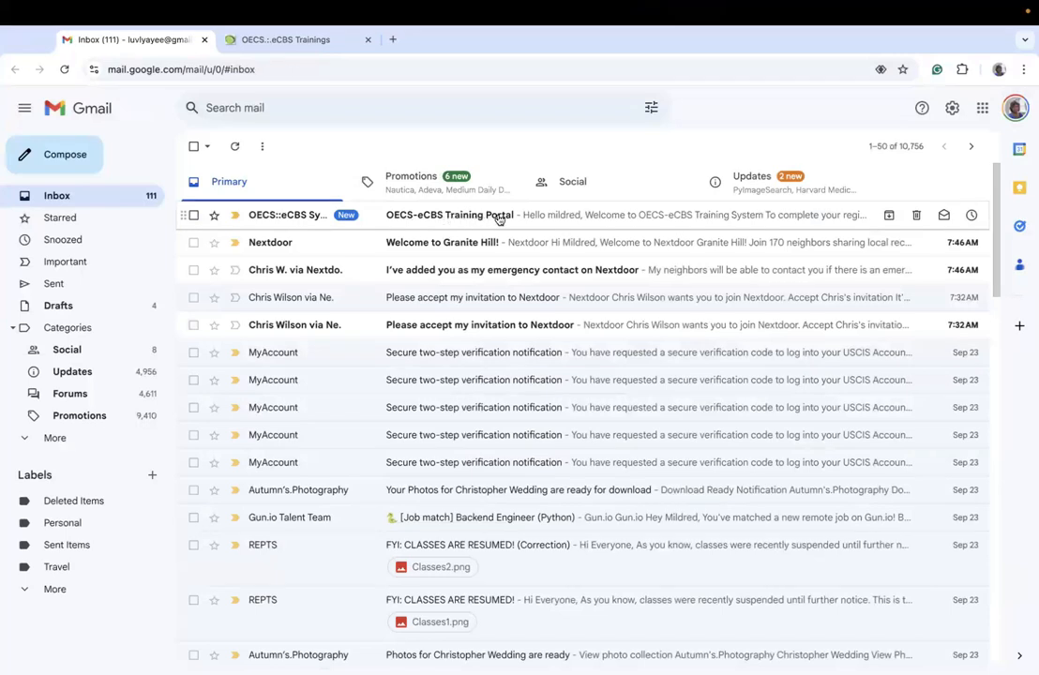
click(560, 216)
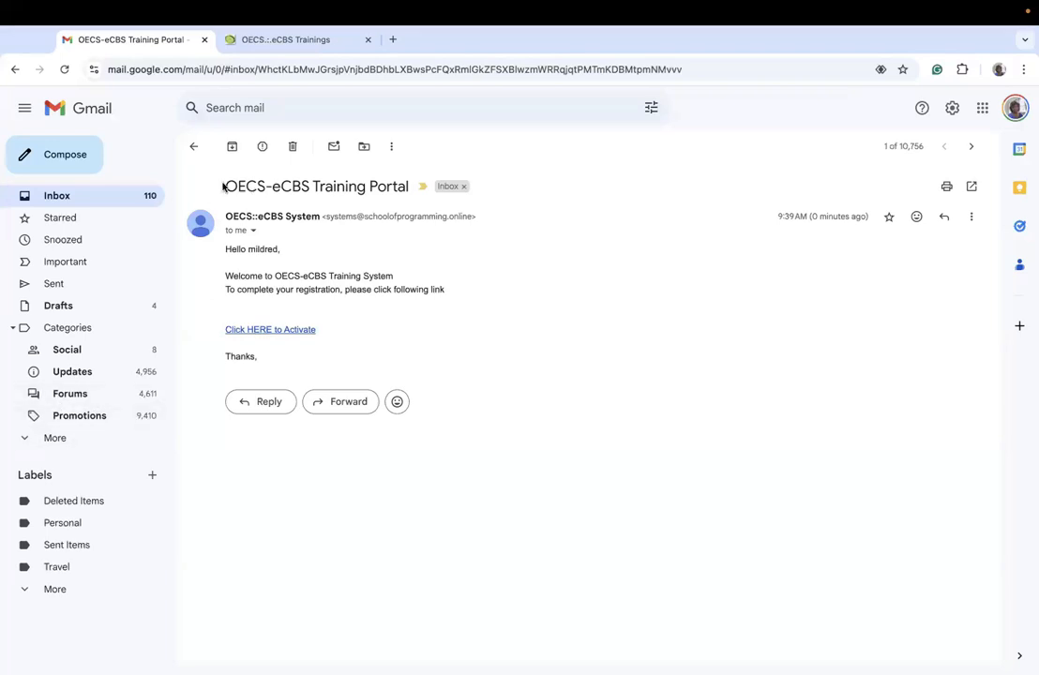
drag(224, 186, 411, 189)
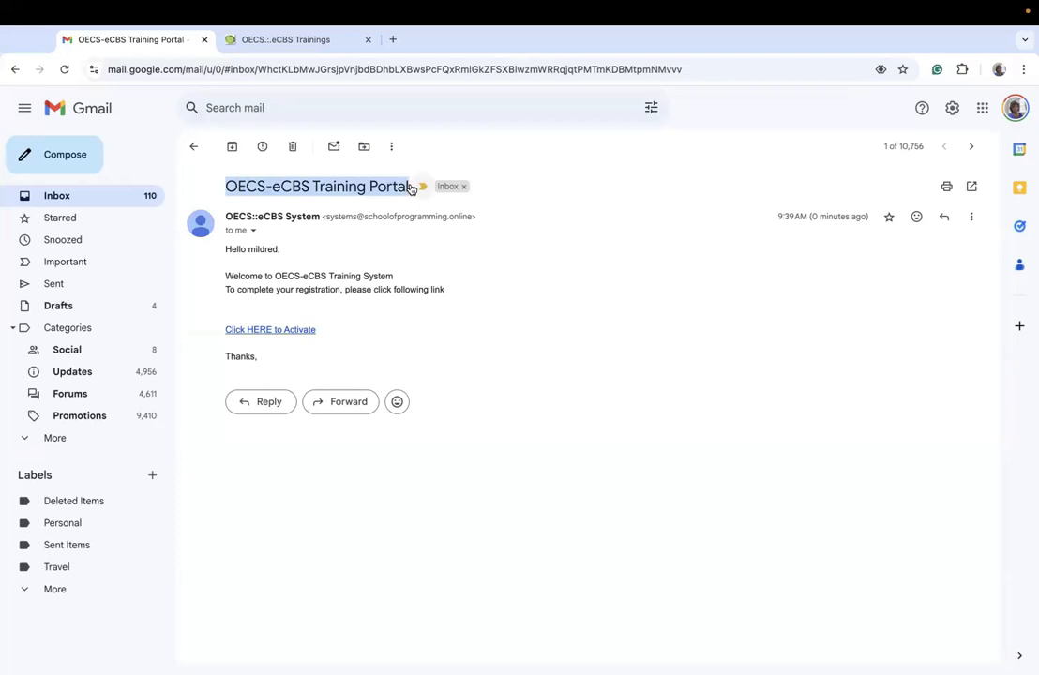
Step: Follow the activation link in the email to the password setting page and point out the verification code in its address
click(299, 330)
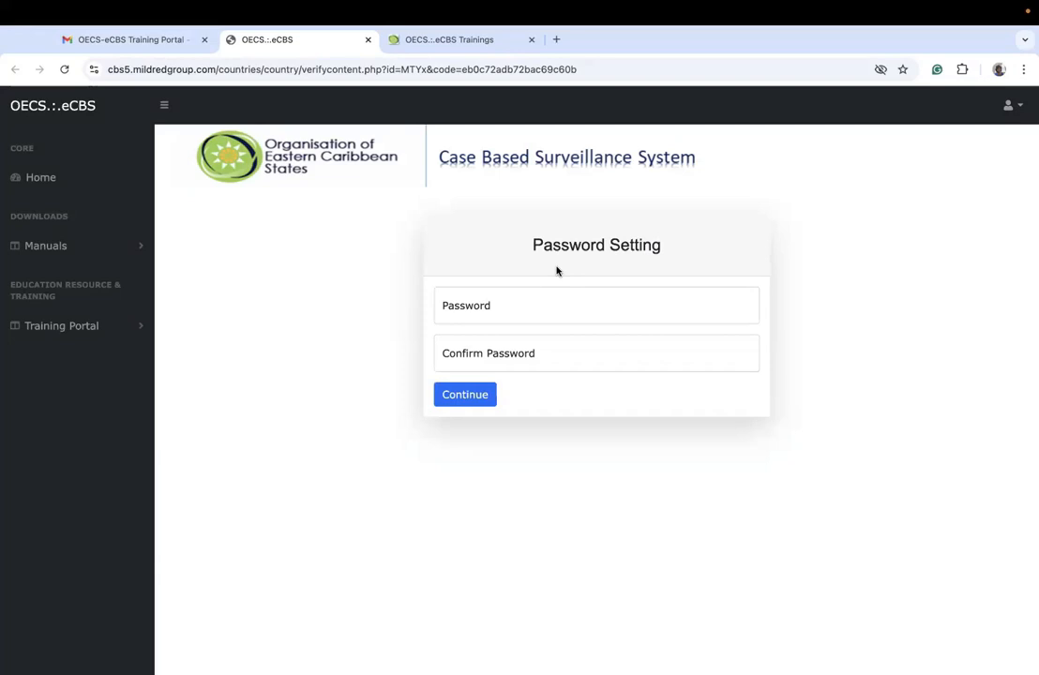
click(445, 40)
click(297, 44)
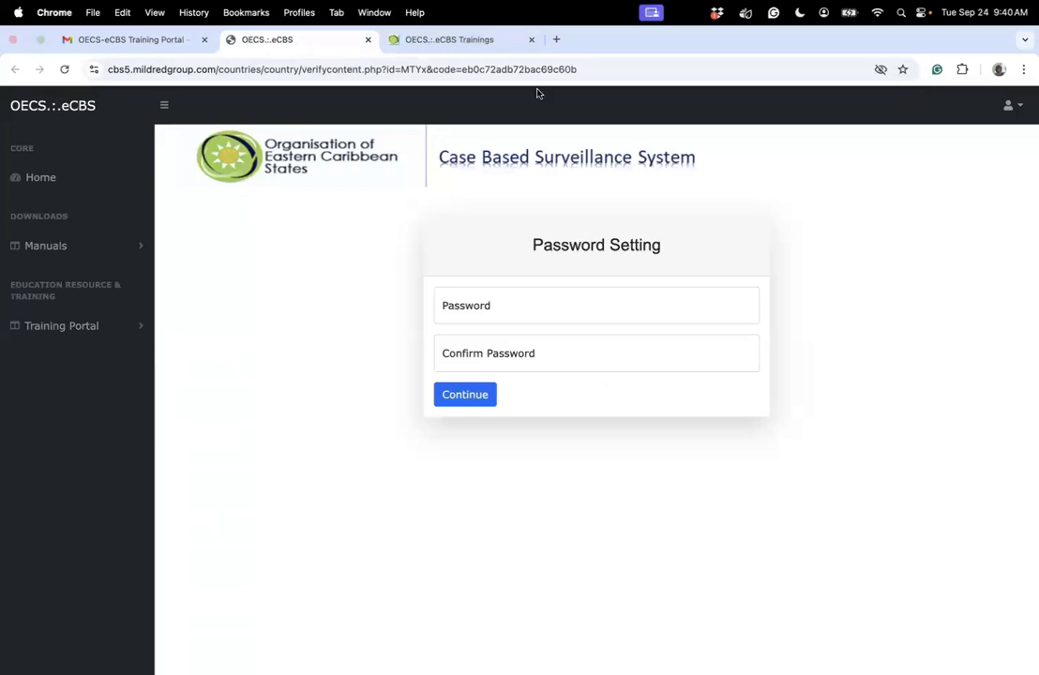
drag(463, 69, 580, 75)
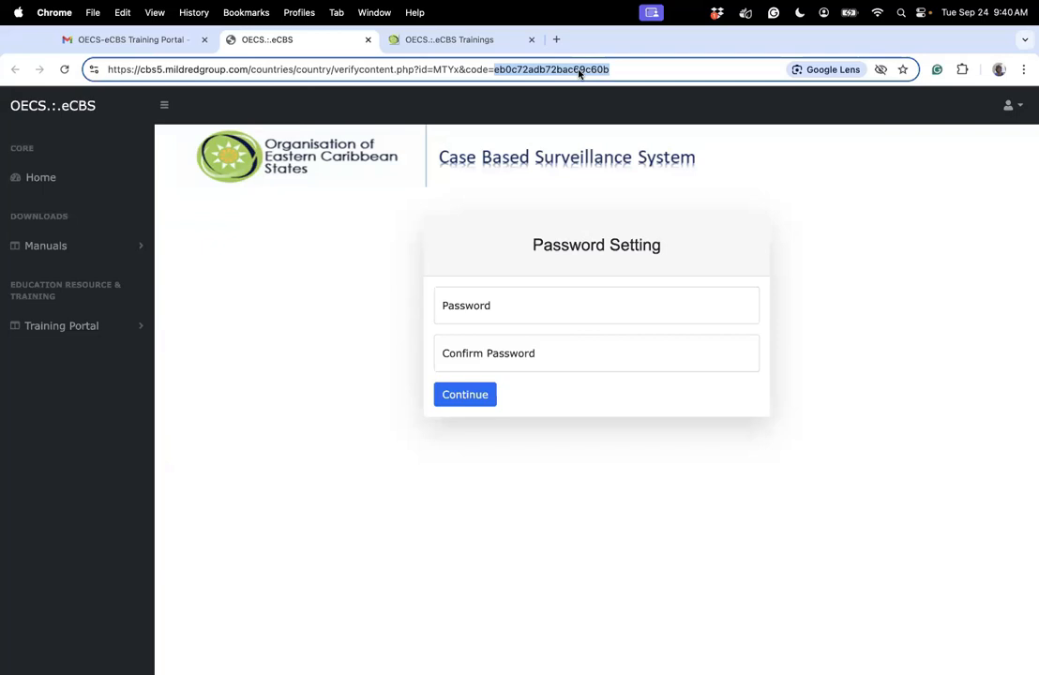
Step: Set and confirm the new account's password, then submit it to complete the activation
click(478, 304)
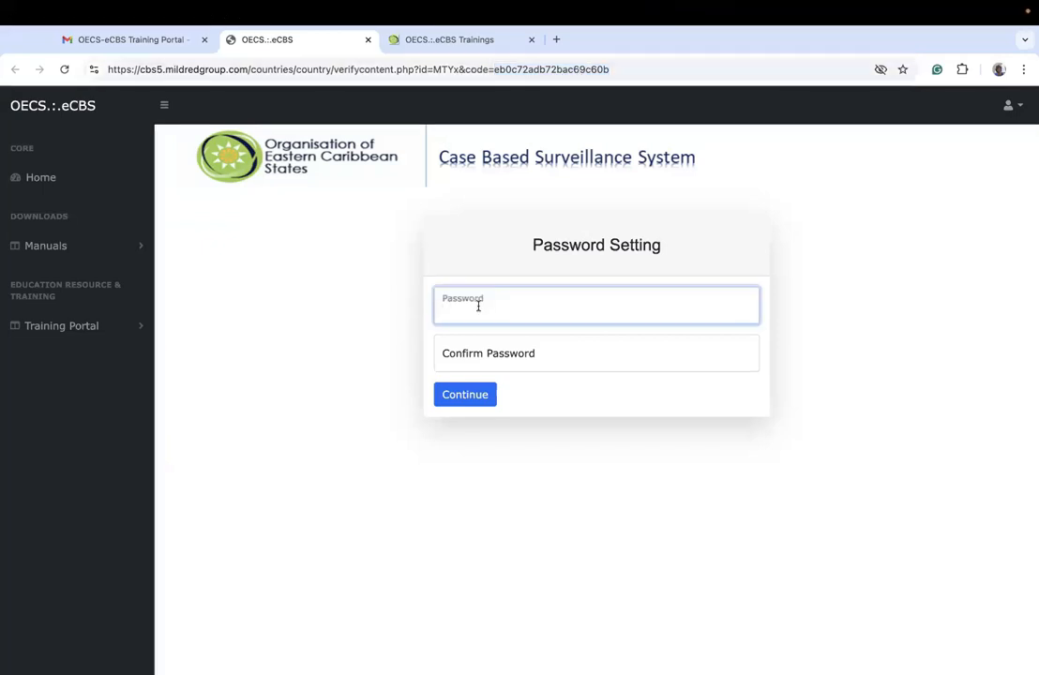
text(•••••••••)
click(471, 358)
text(•••)
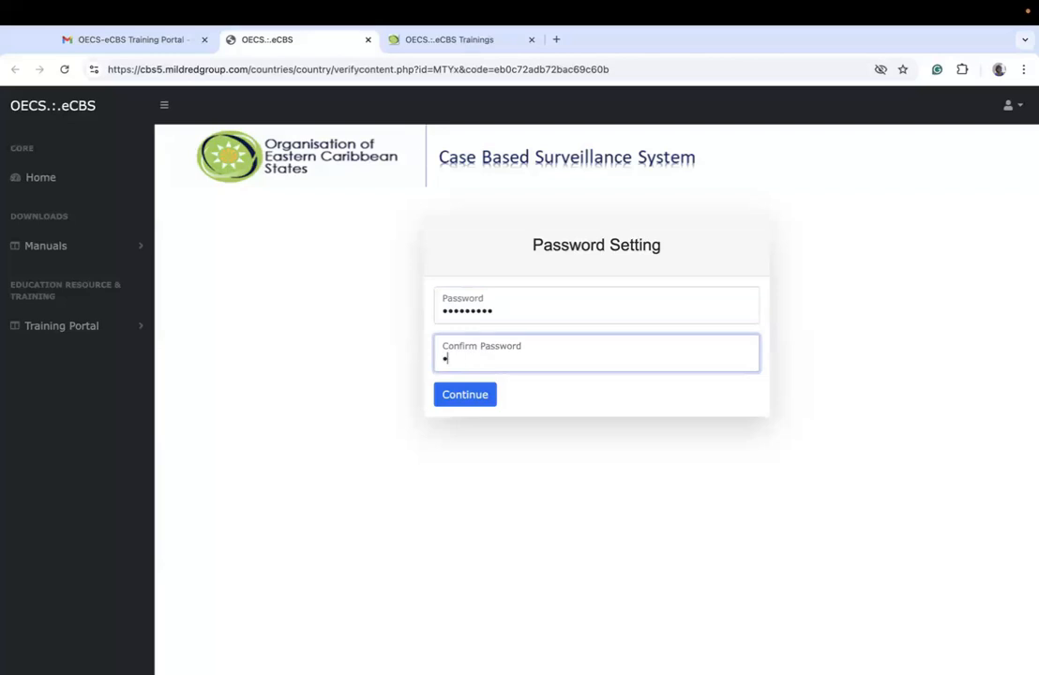
text(••••••)
click(468, 404)
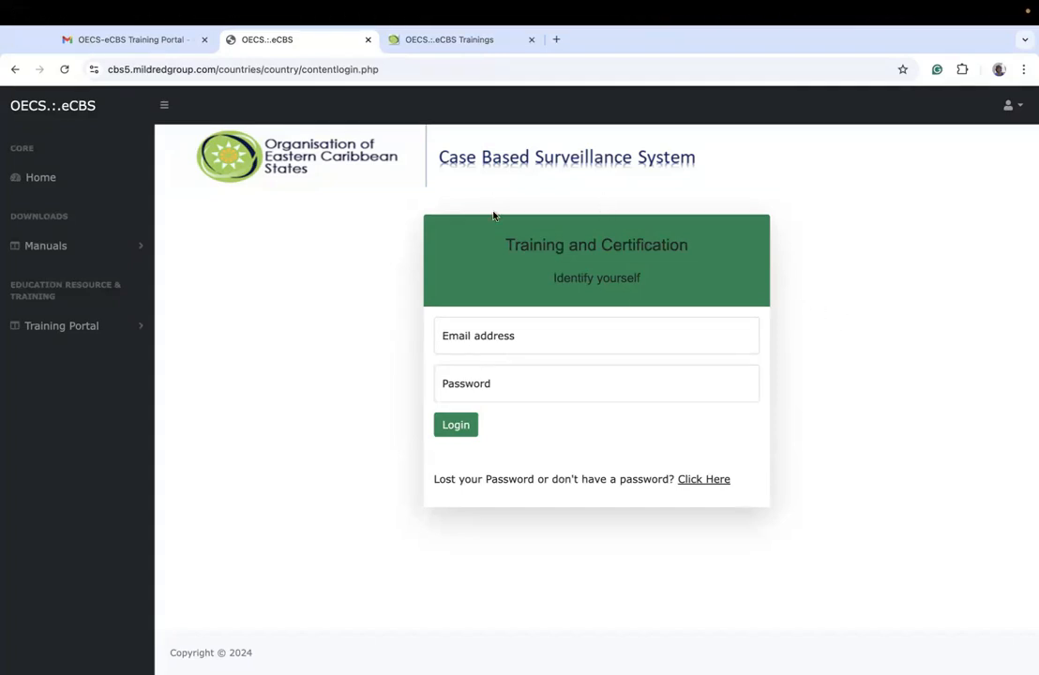
Step: Log in to the training portal with the new facilitator's email and account password, closing the developer's leftover portal page
click(521, 335)
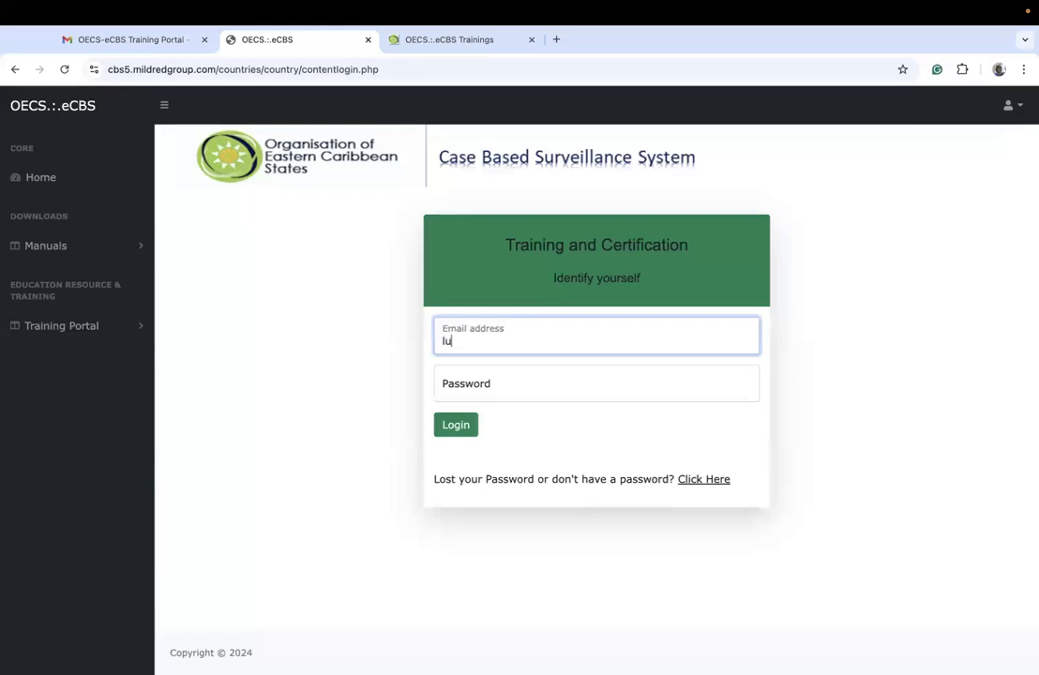
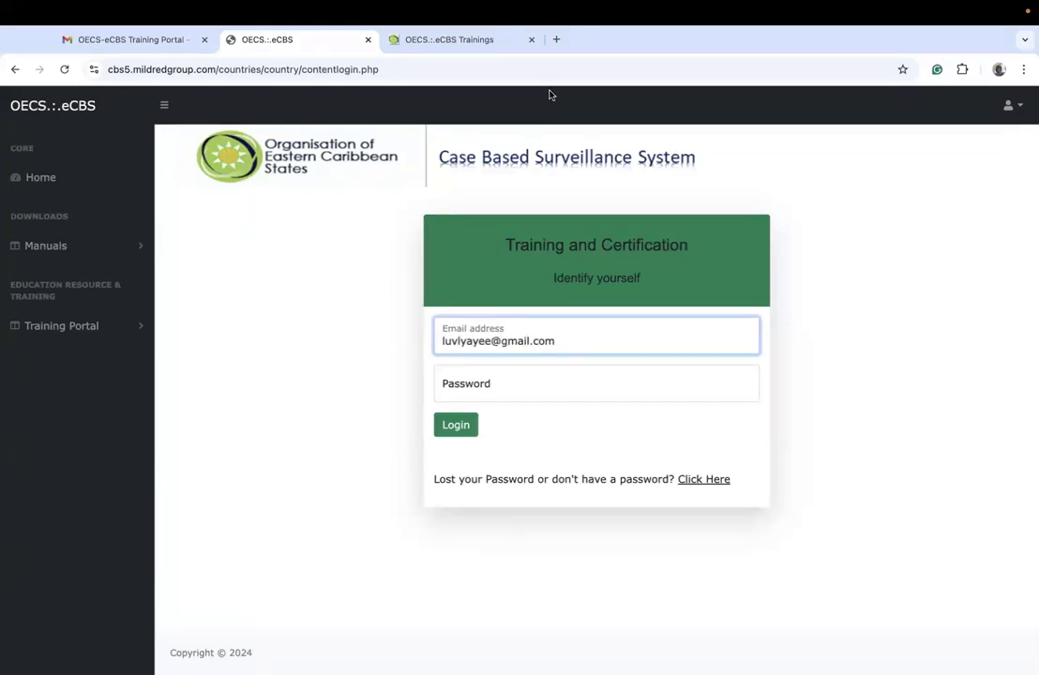
click(531, 40)
click(490, 389)
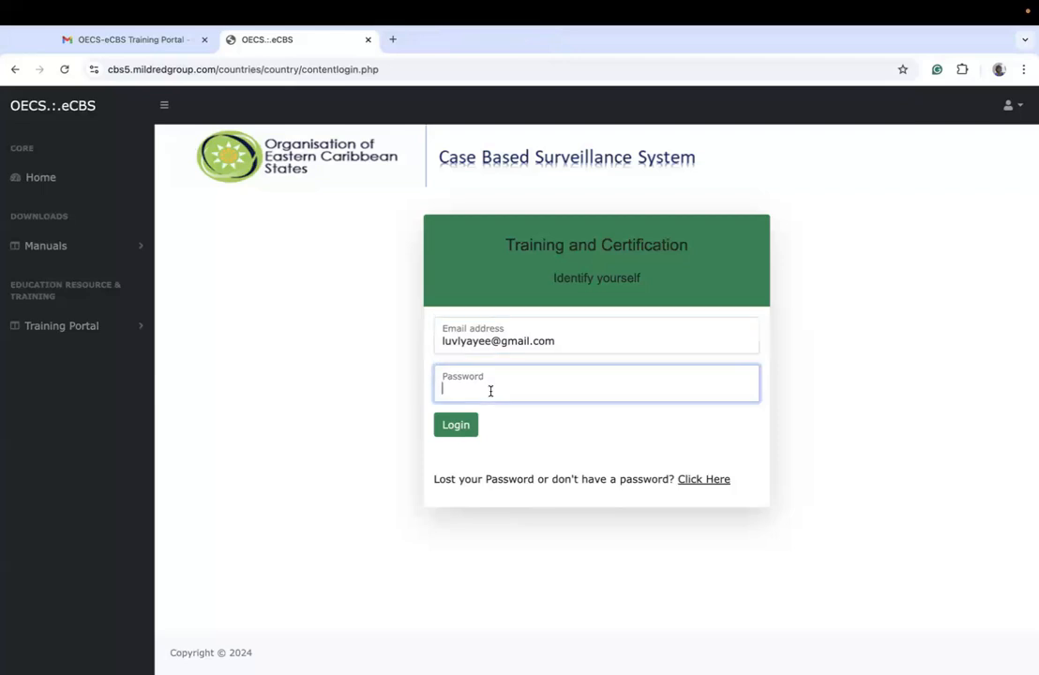
text(•••••••••)
click(460, 427)
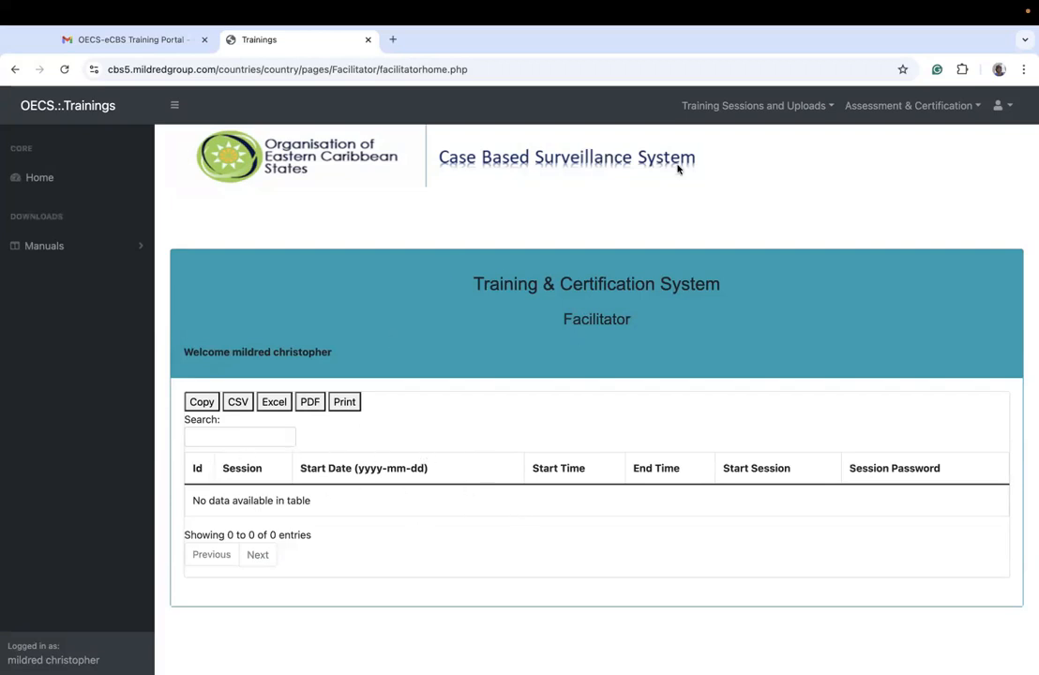
Step: Look at the facilitator's training sessions and uploads options, then log out of the facilitator account
click(776, 107)
click(896, 162)
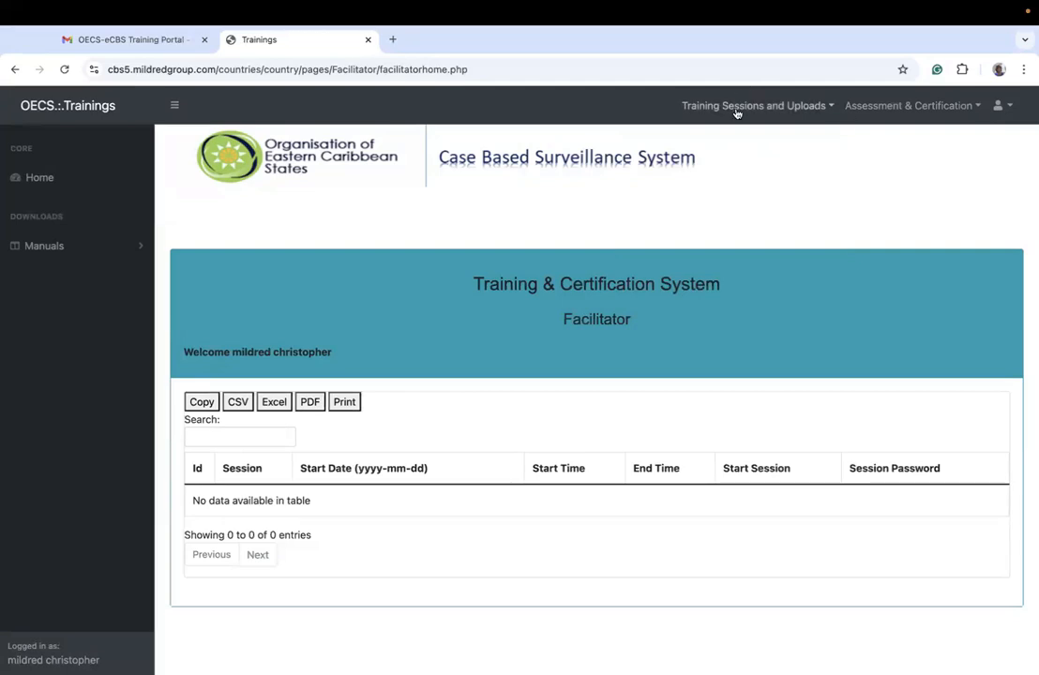
click(1002, 105)
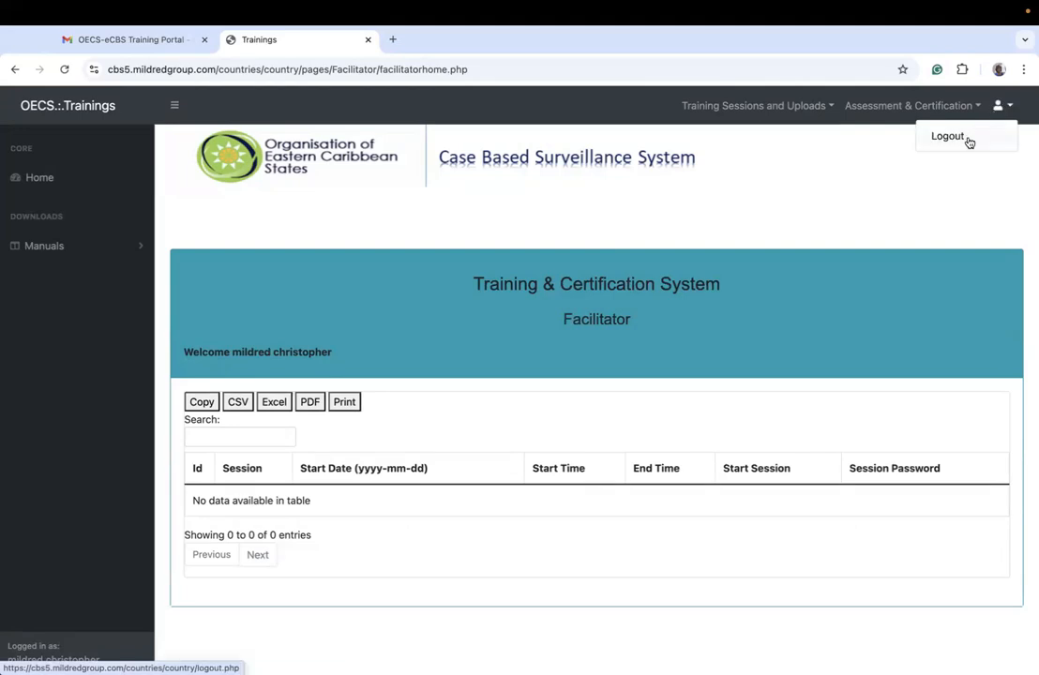
click(970, 141)
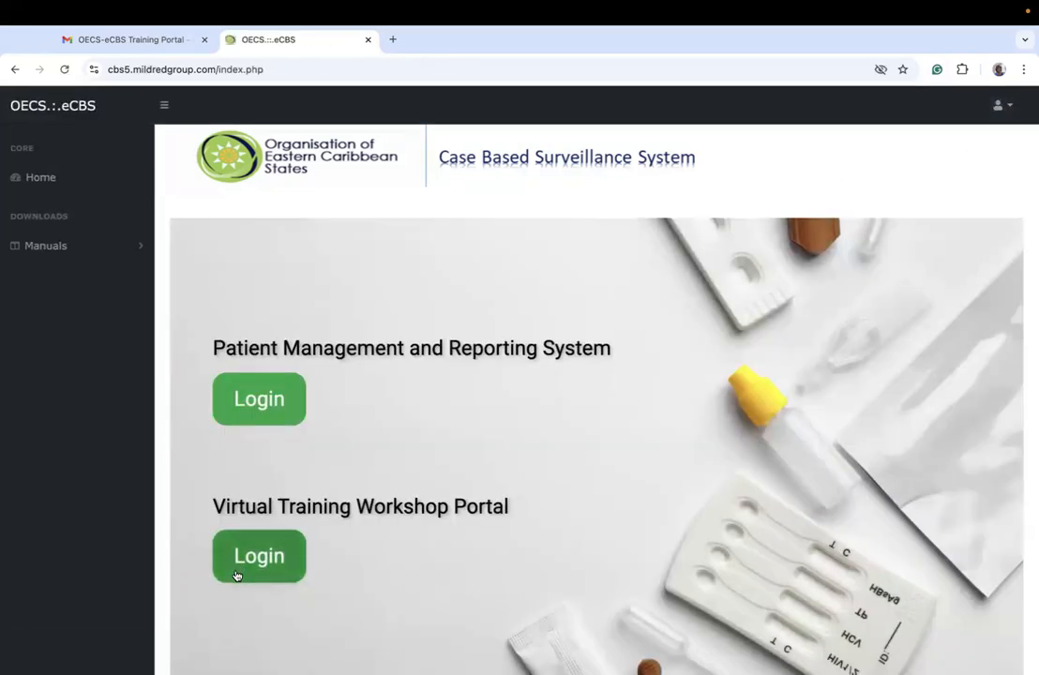
Step: Log in to the Virtual Training Workshop Portal as the developer with the test account's email and password
click(236, 573)
click(484, 327)
text(test)
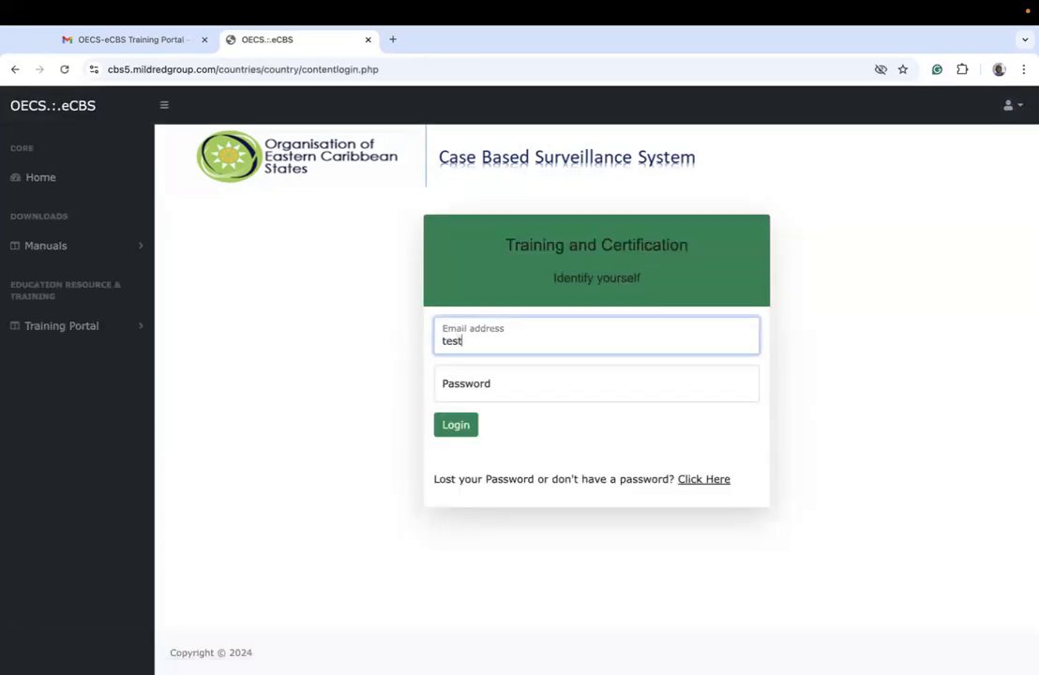
text(@test.com)
key(Tab)
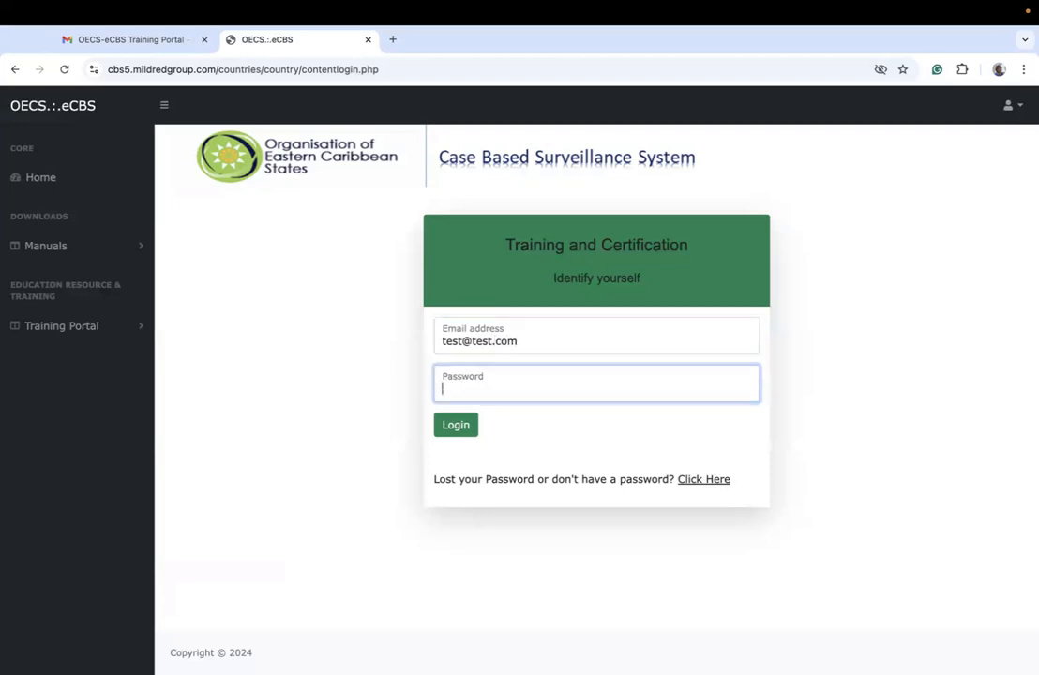
text(test12345)
key(Return)
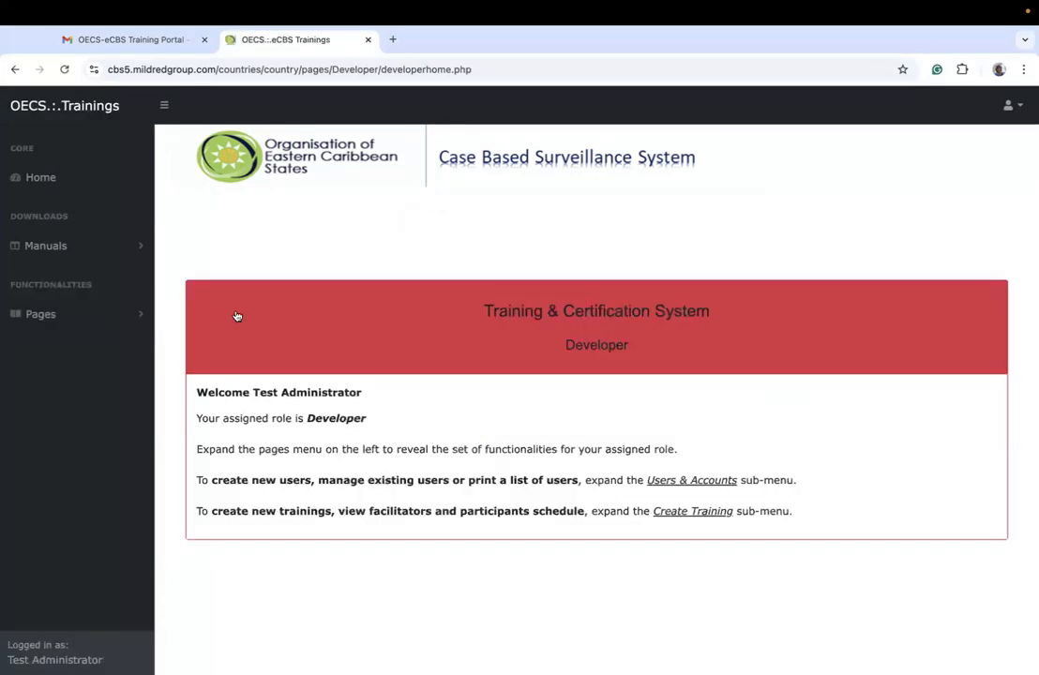
Step: Open the page for creating and managing users and check the new facilitator's status and last-seen entry on page 16 of the list
click(99, 313)
click(81, 343)
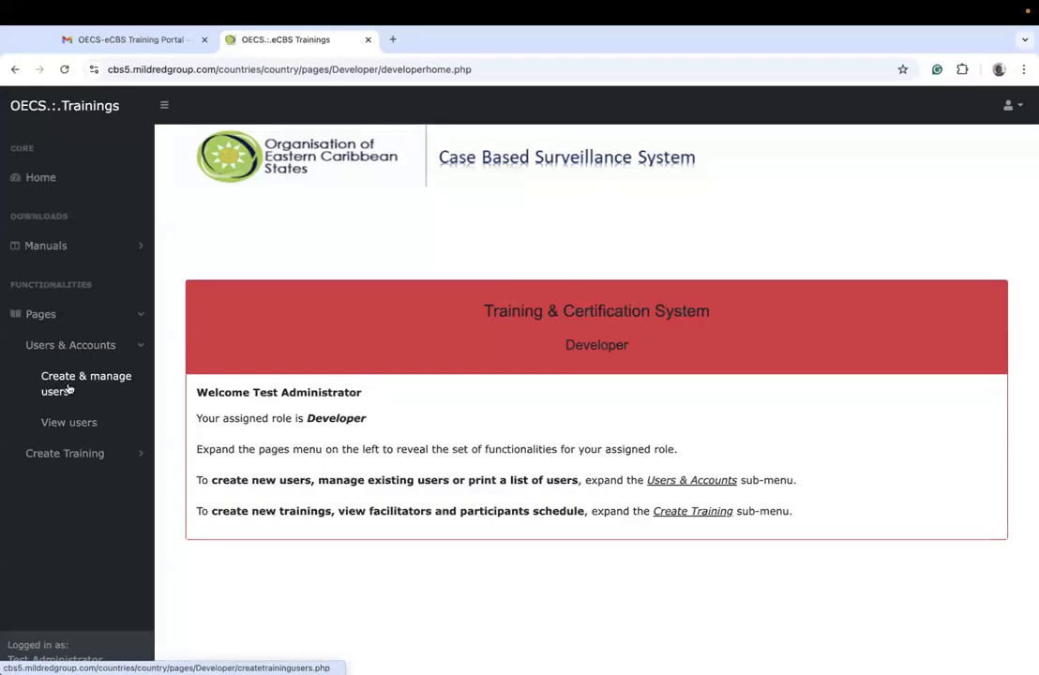
click(69, 388)
scroll(490, 339, down, 5)
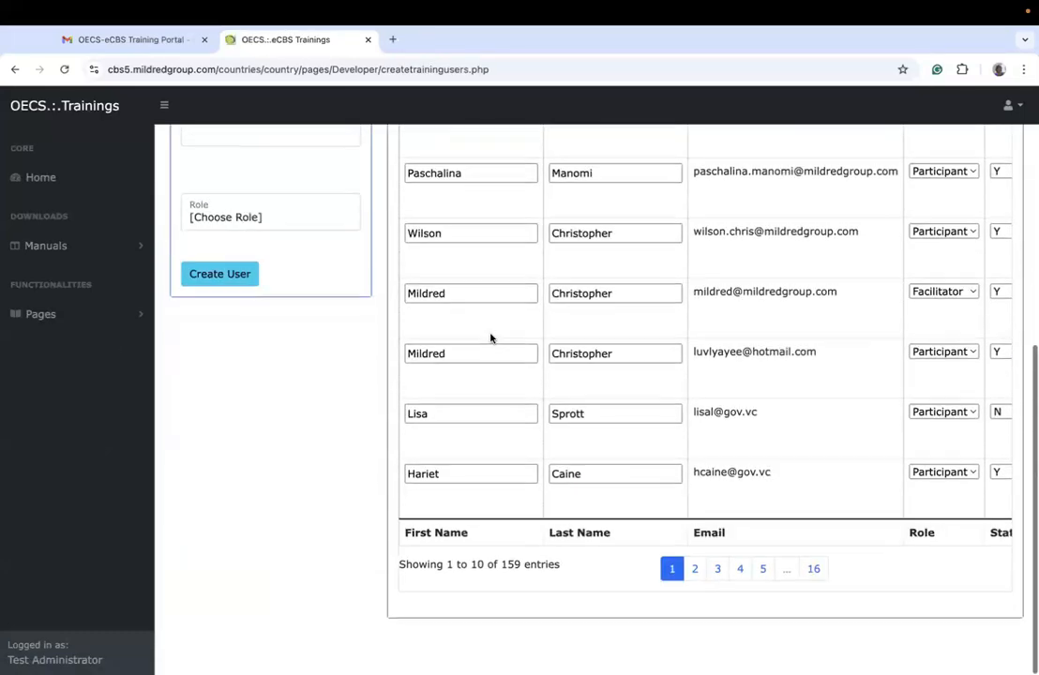
click(816, 595)
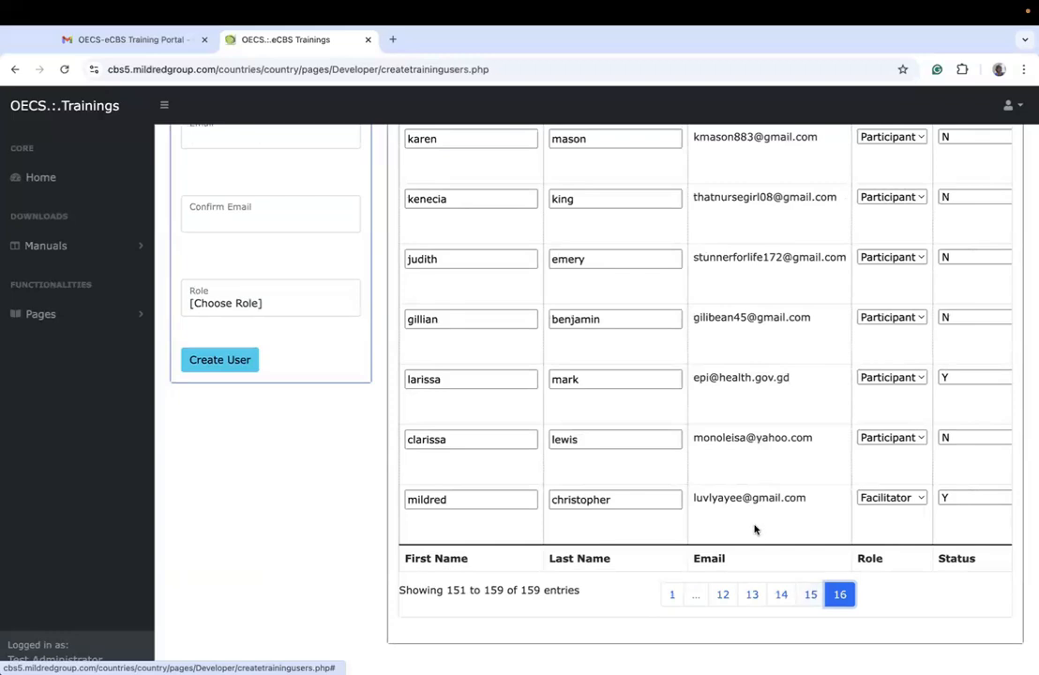
scroll(754, 529, right, 3)
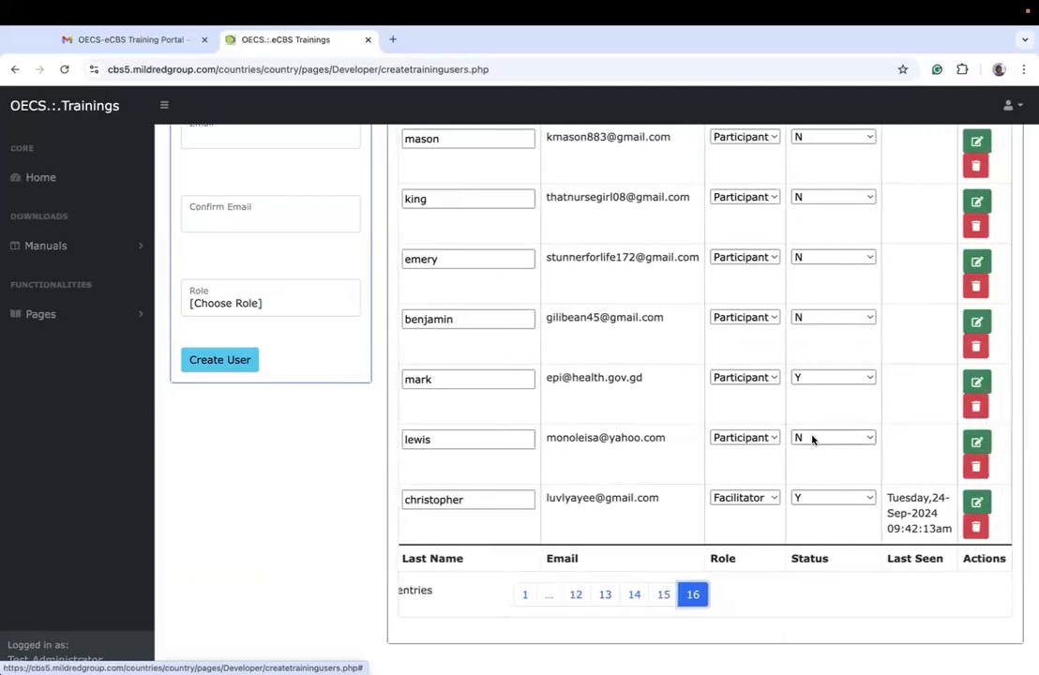
Step: View the status options for the new facilitator in the last row and review that user's details, leaving the status unchanged
click(834, 498)
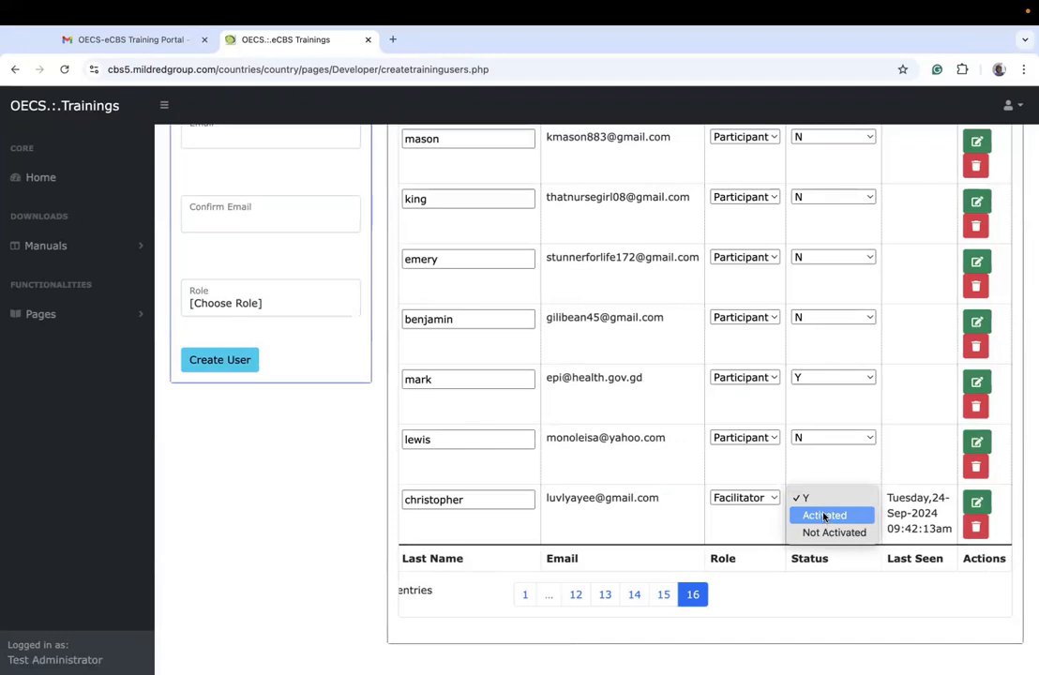
click(834, 468)
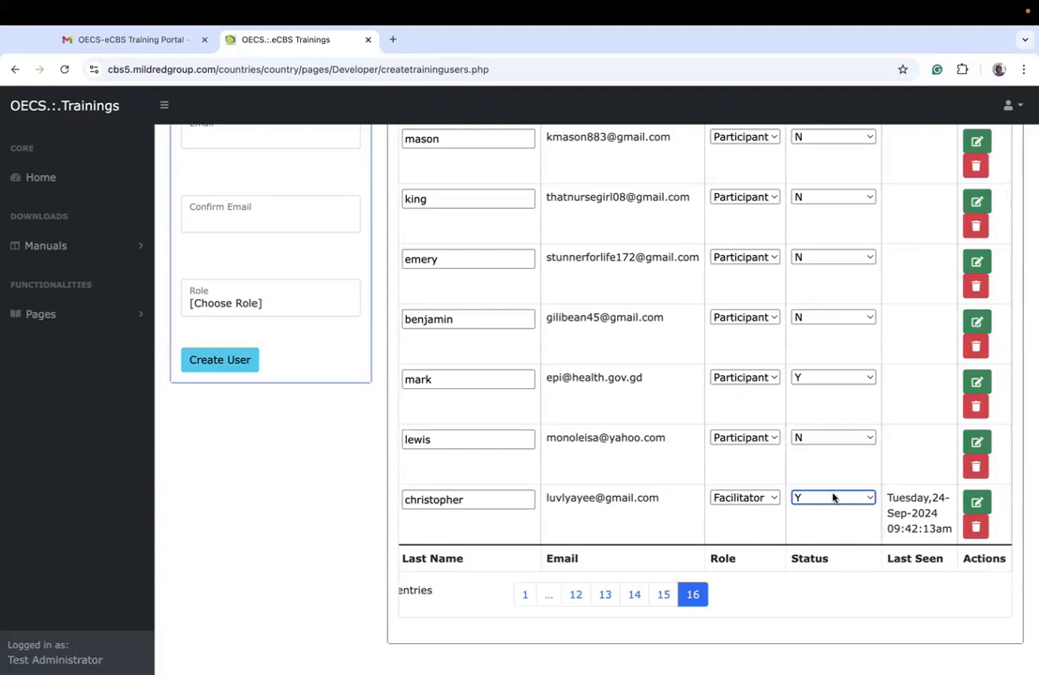
scroll(833, 497, left, 4)
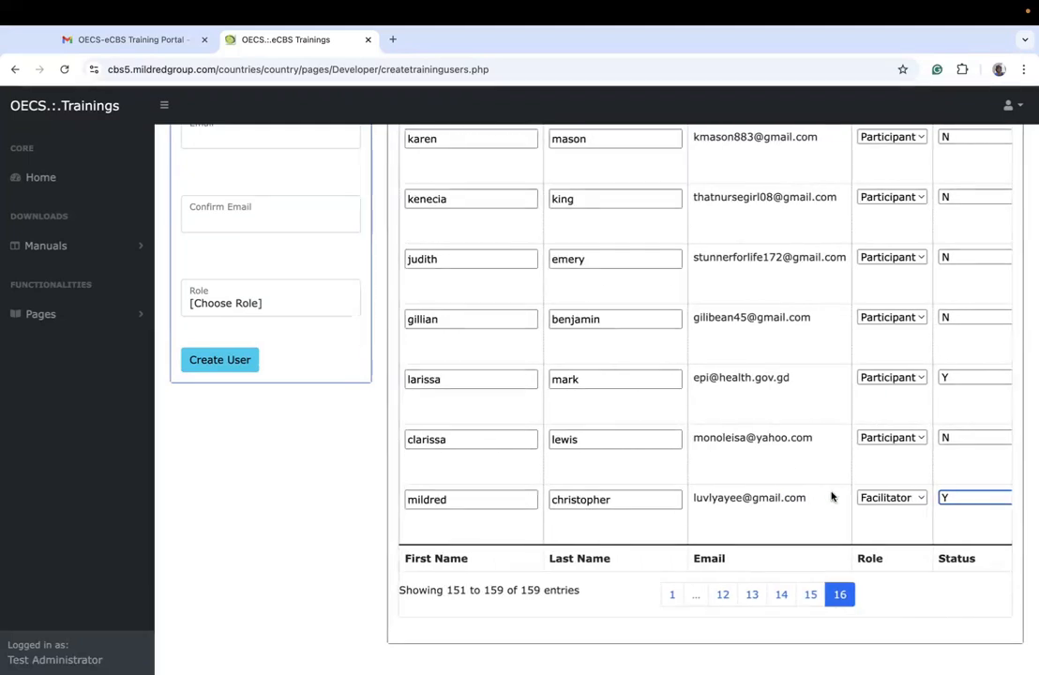
scroll(831, 497, right, 3)
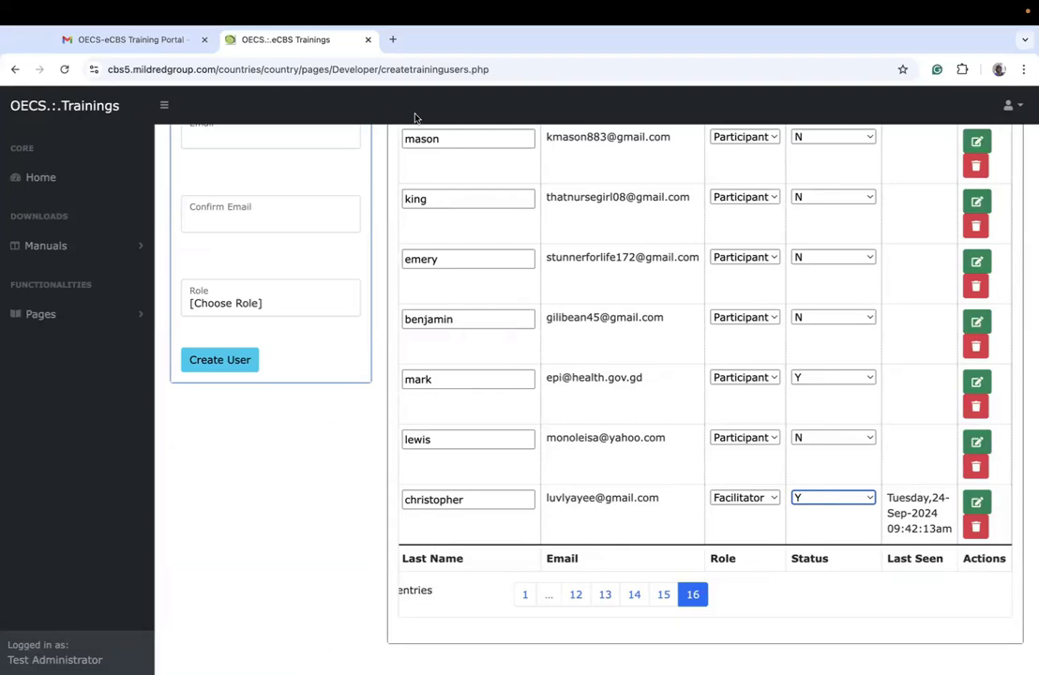
Step: Reopen the page for creating and managing users and search the user list by the beginning of the facilitator's email
scroll(343, 496, up, 5)
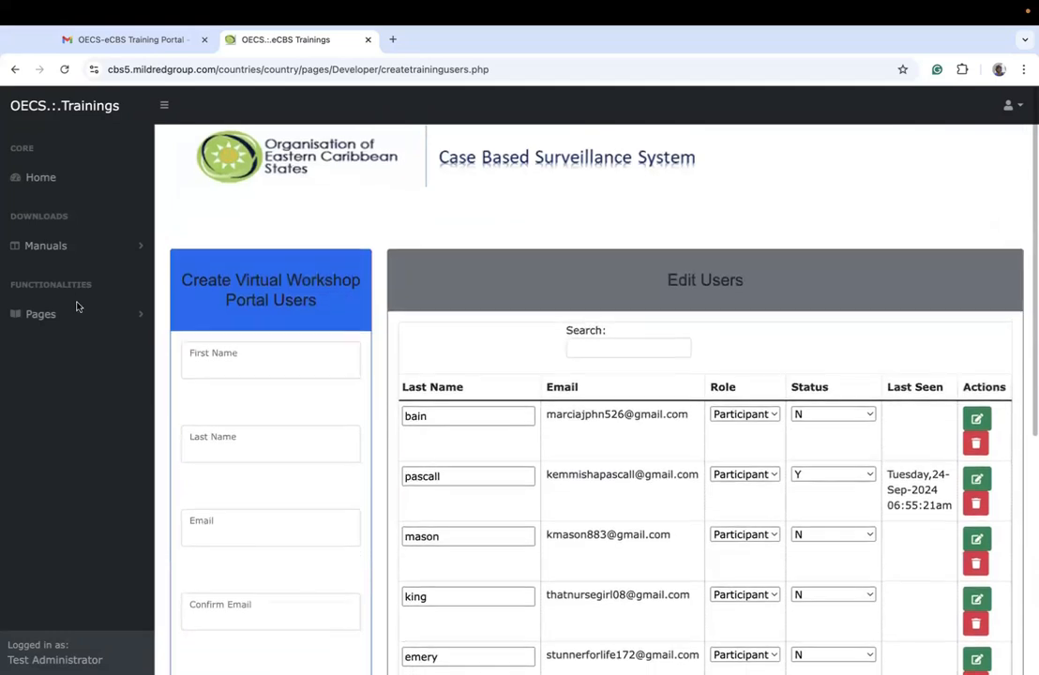
click(73, 315)
click(76, 345)
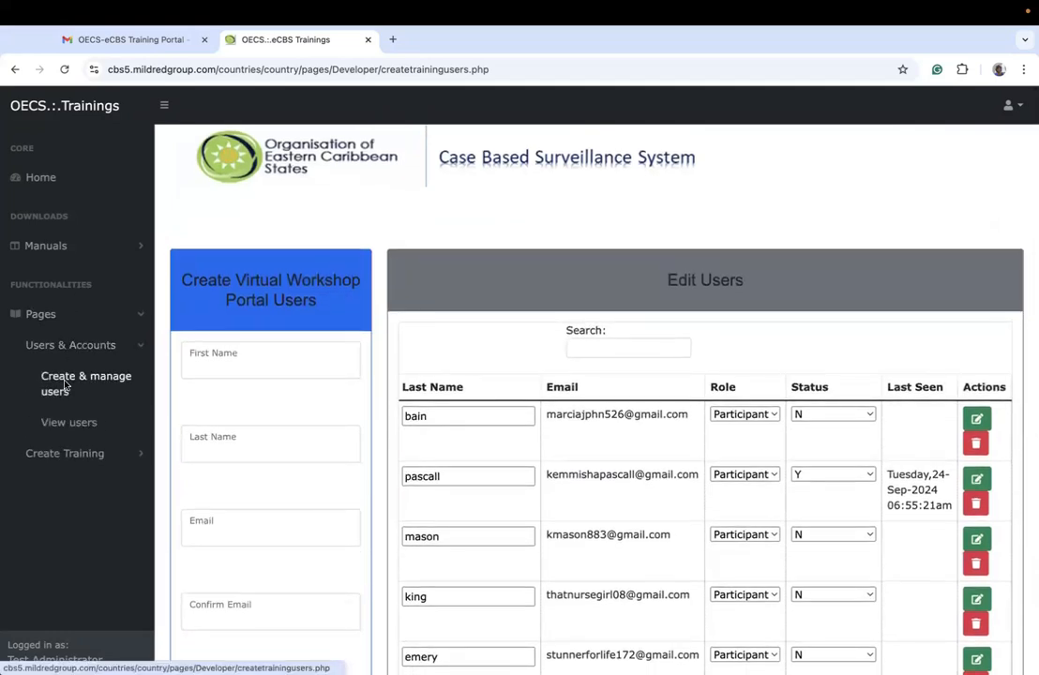
click(65, 385)
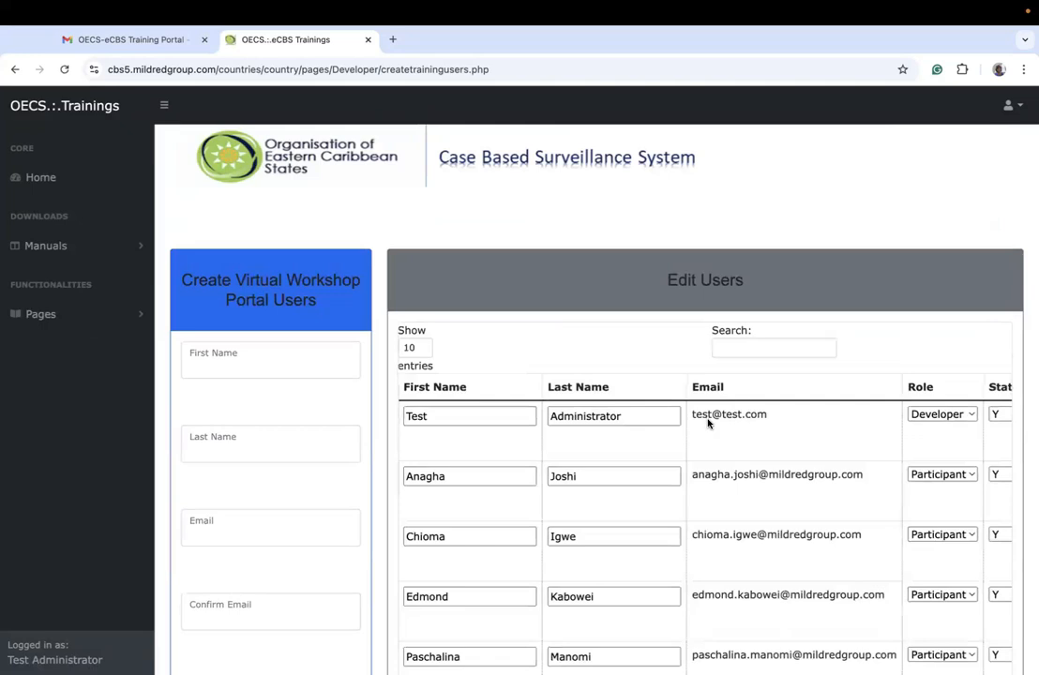
click(740, 349)
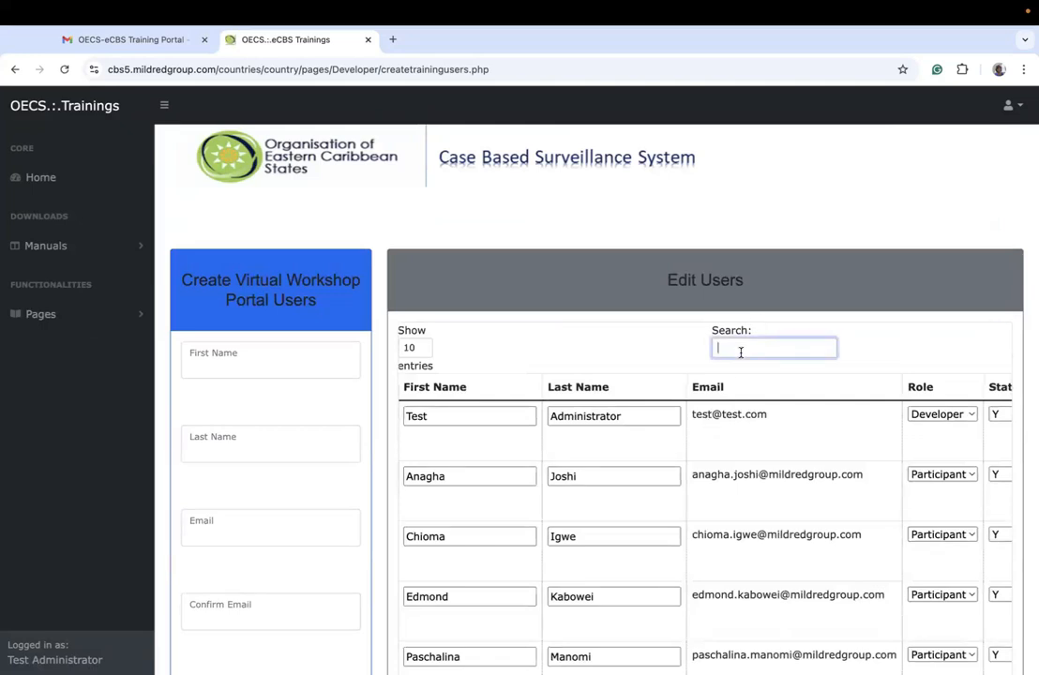
text(luvly)
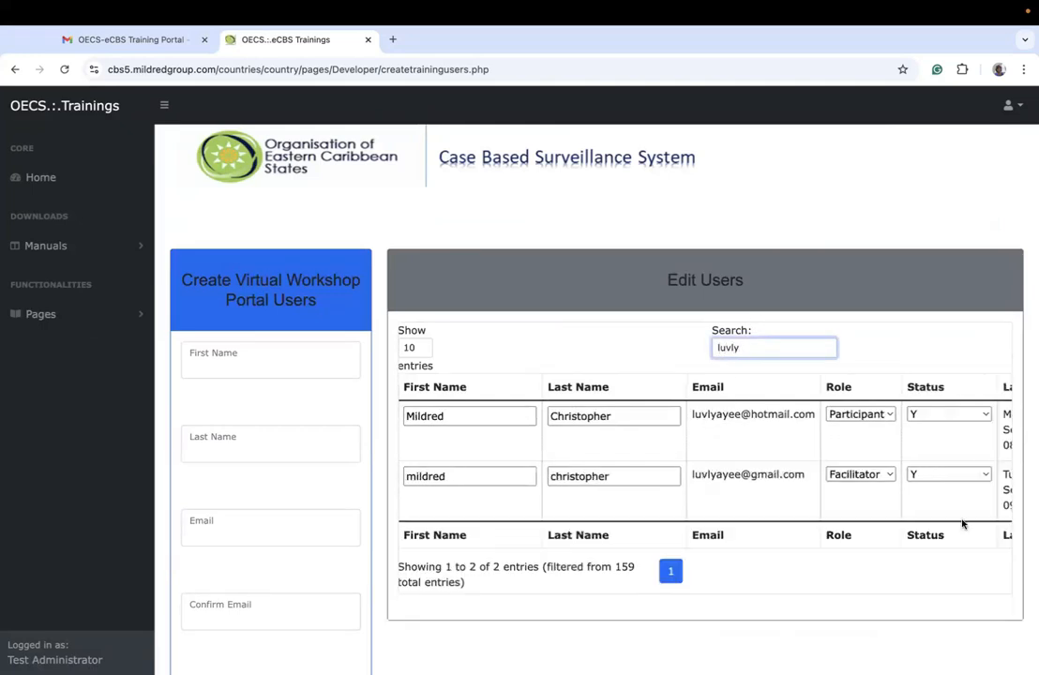
Step: Check the facilitator's last-seen entry and available status choices in the filtered results, keeping the status at Y
scroll(853, 480, right, 3)
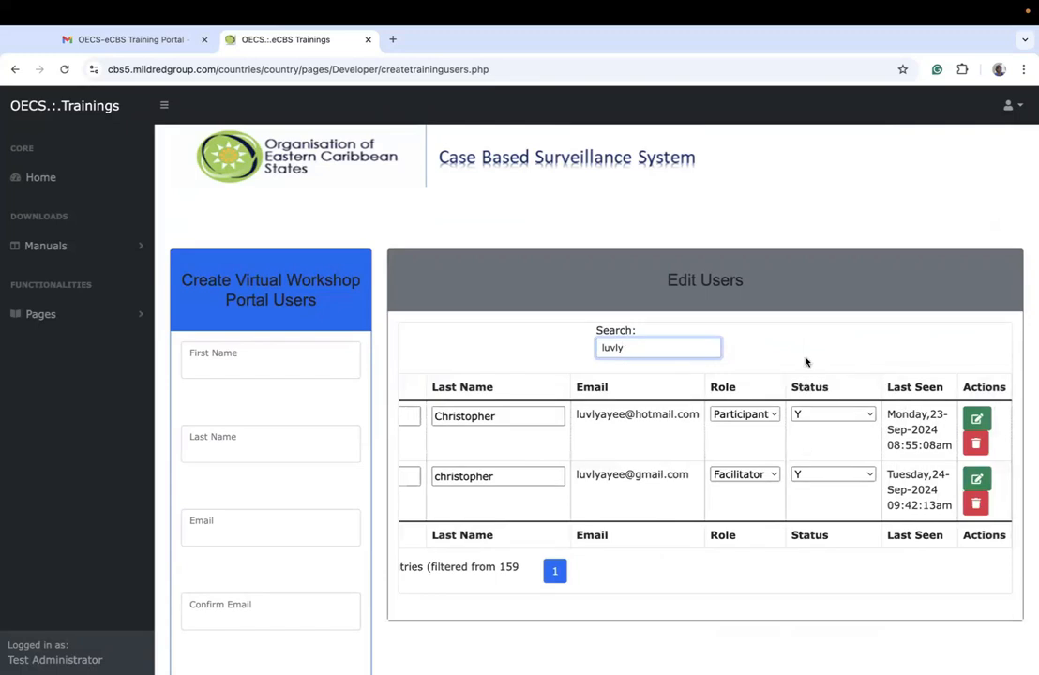
click(802, 473)
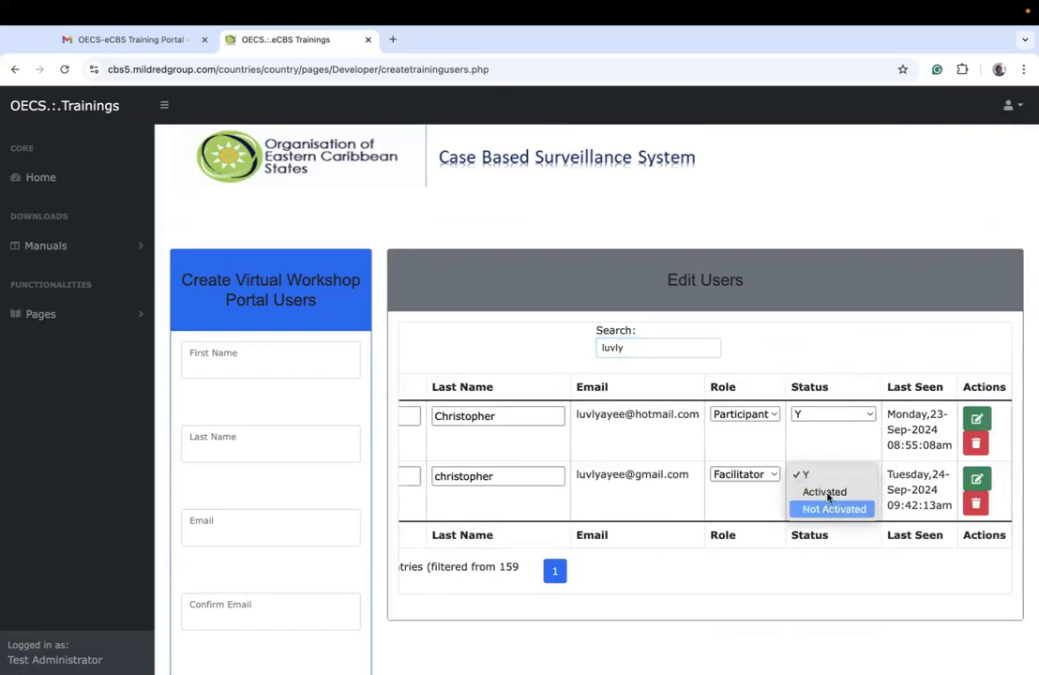
click(807, 474)
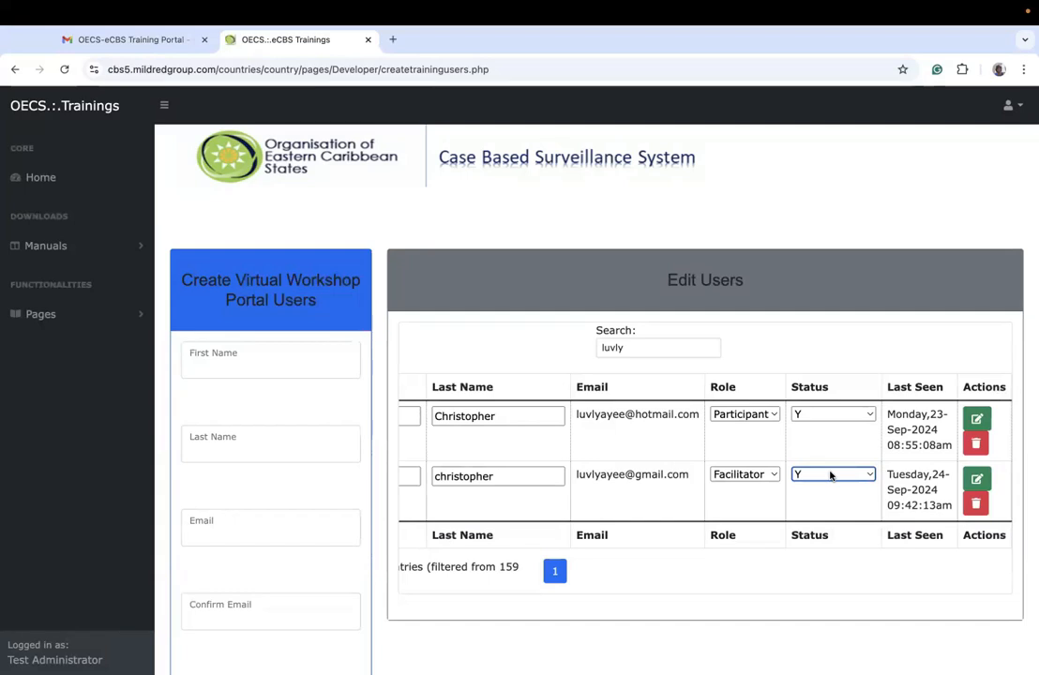
scroll(831, 475, left, 10)
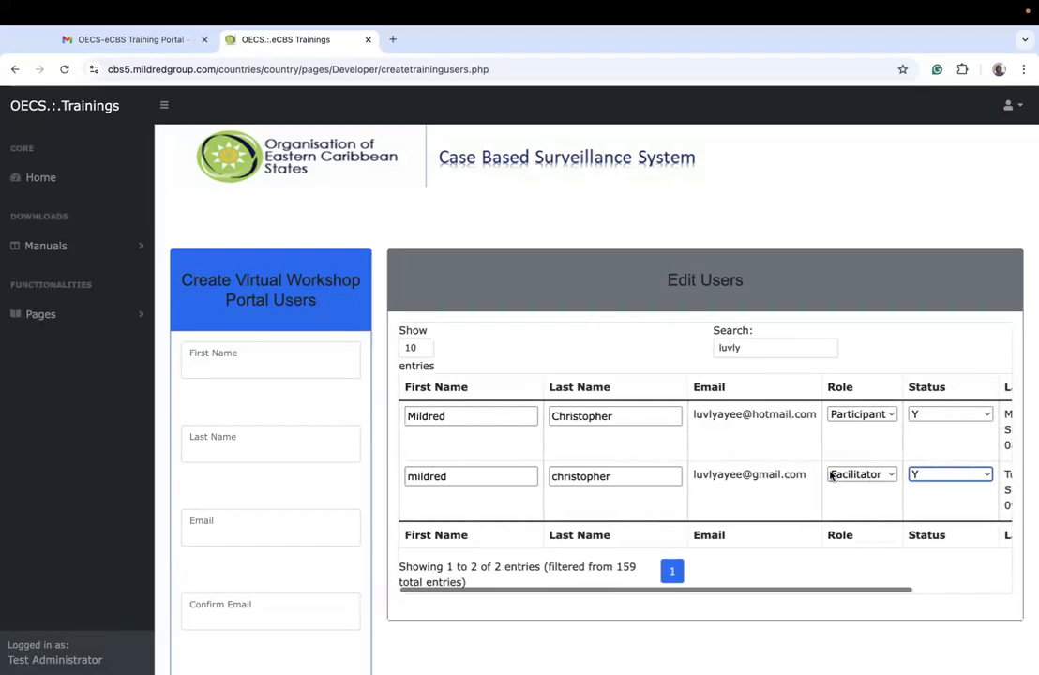
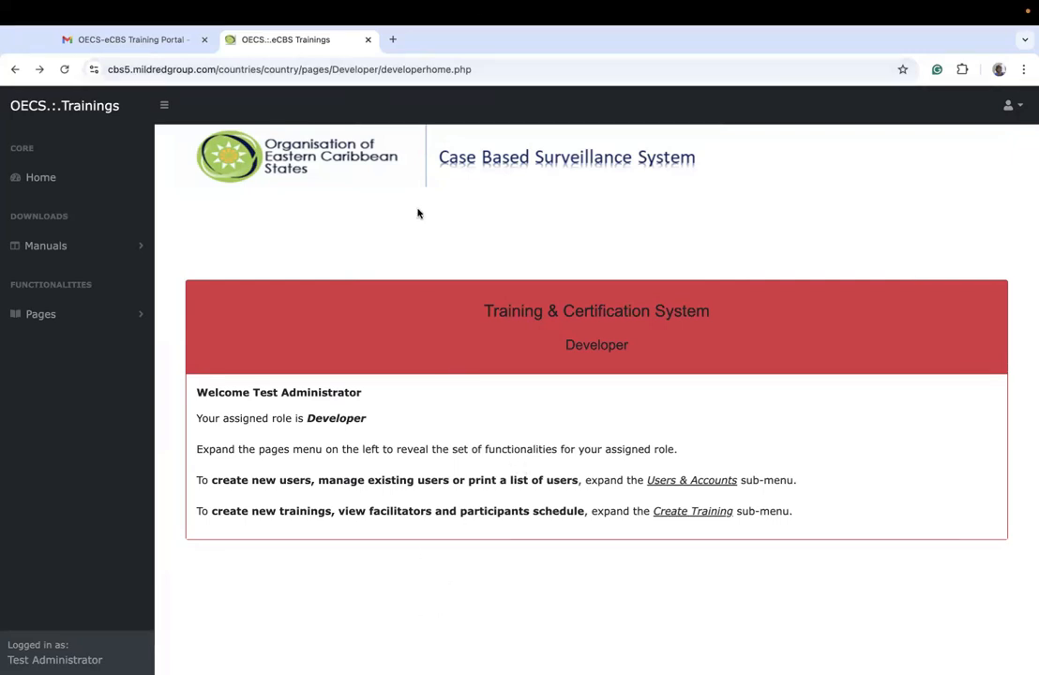
Step: Open the page that lists all portal users from the users and accounts functions
mouse_move(511, 7)
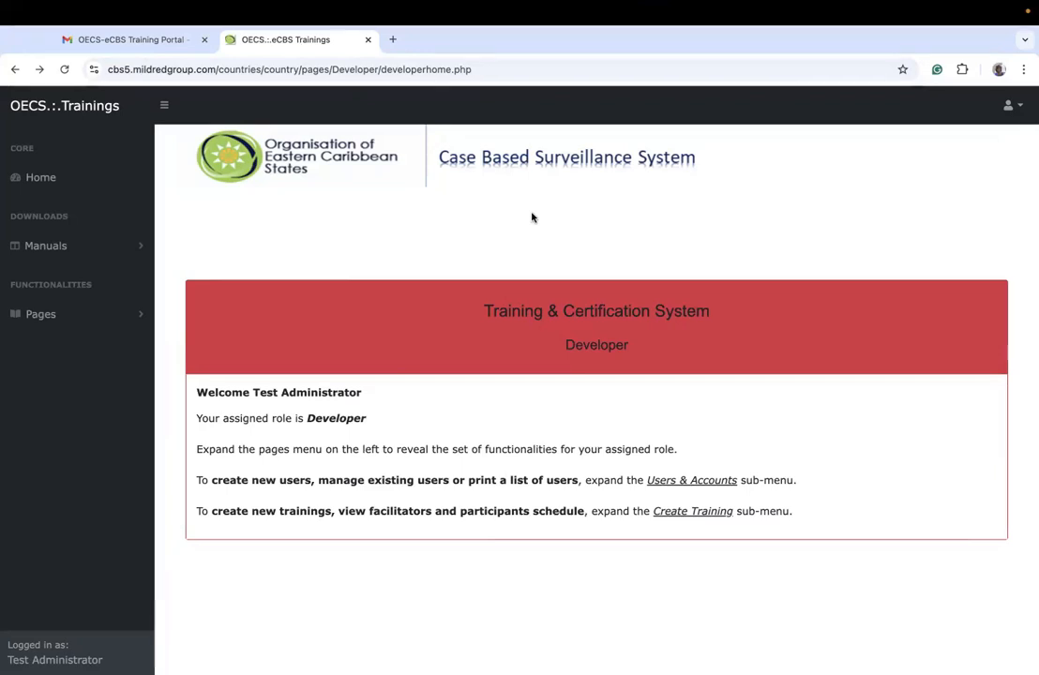
click(58, 318)
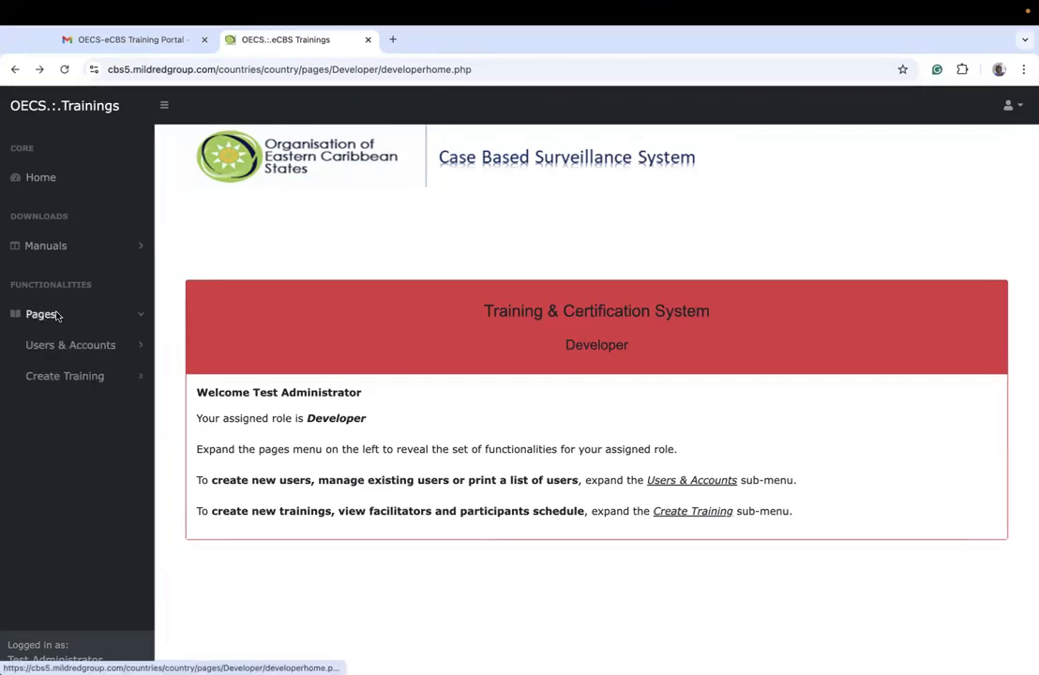
click(88, 321)
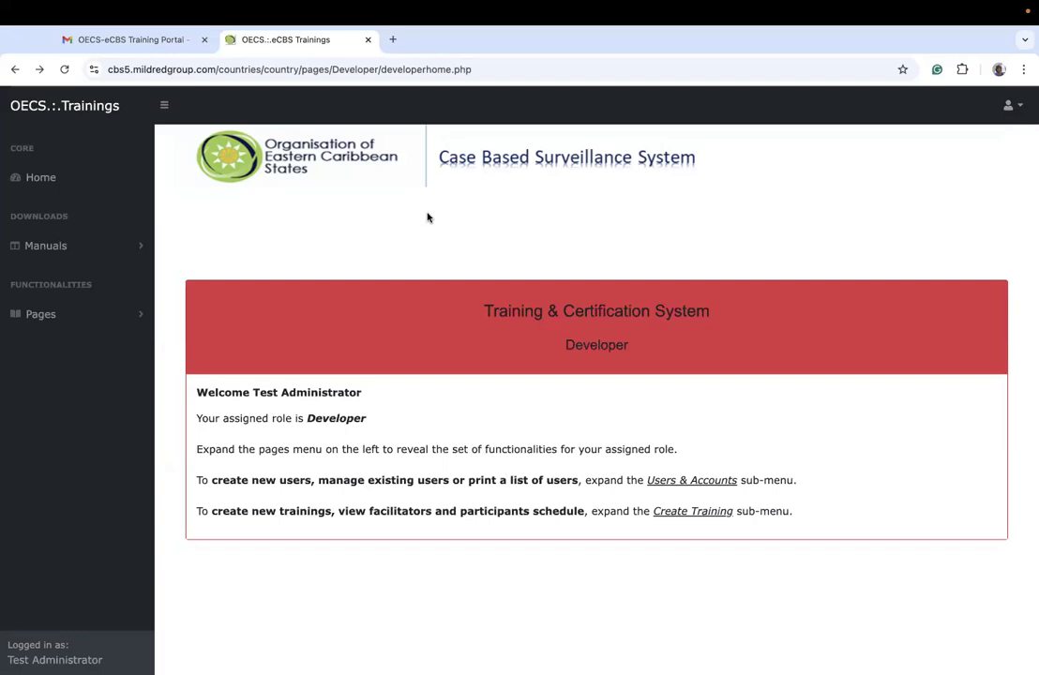
click(108, 316)
click(93, 347)
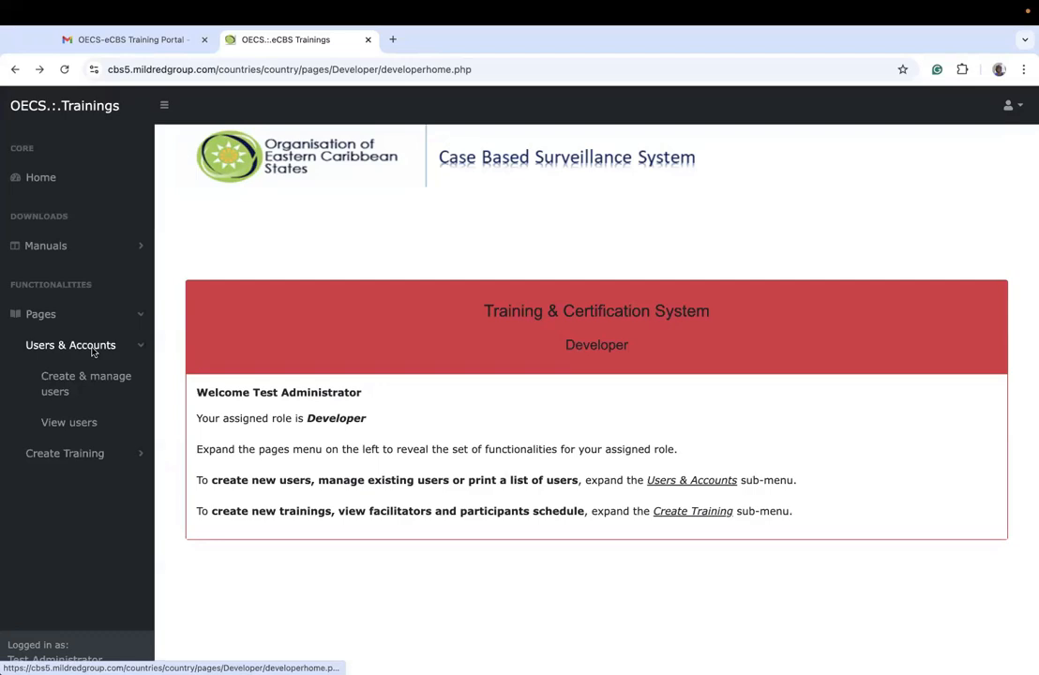
click(62, 424)
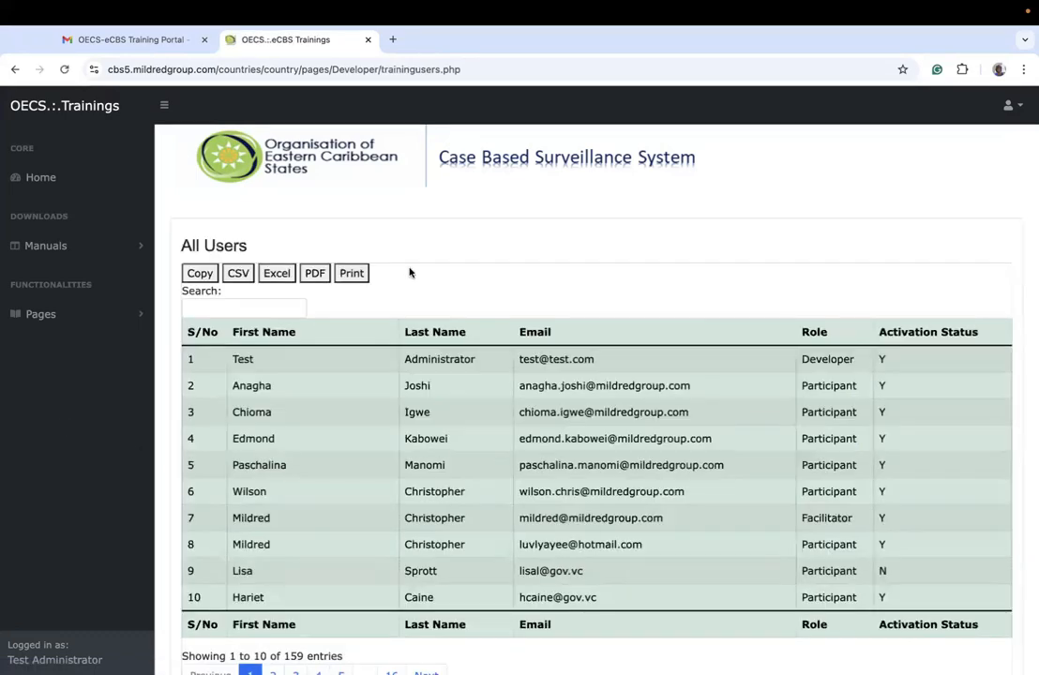
Step: Browse pages 2 to 5 of the All Users list and its final page 16, reviewing roles and activation statuses
scroll(505, 438, down, 2)
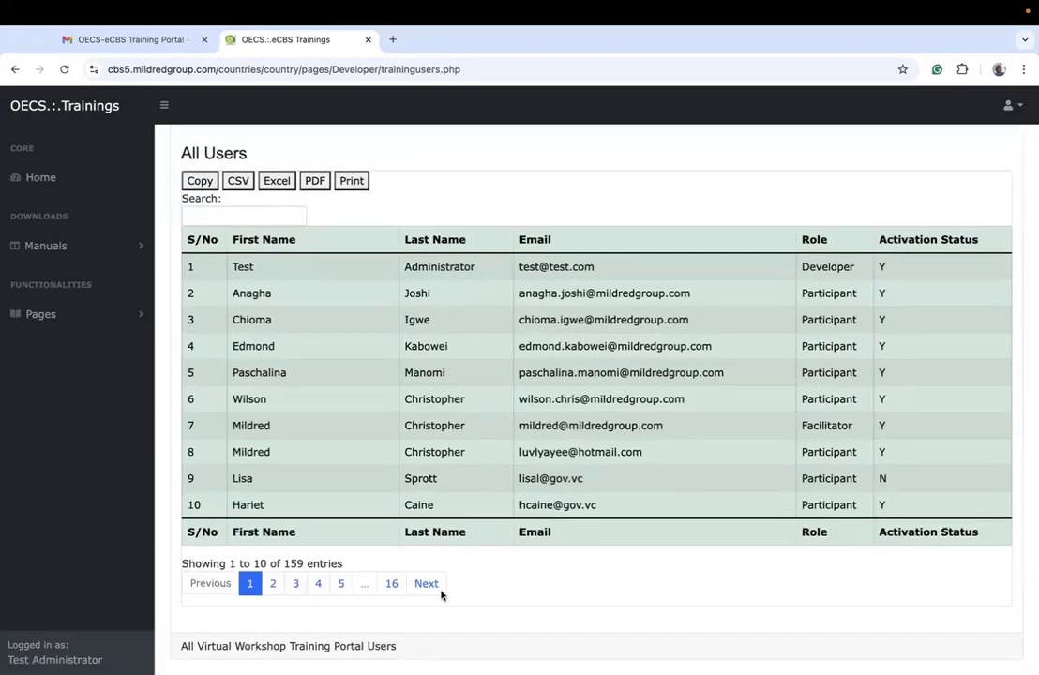
click(273, 584)
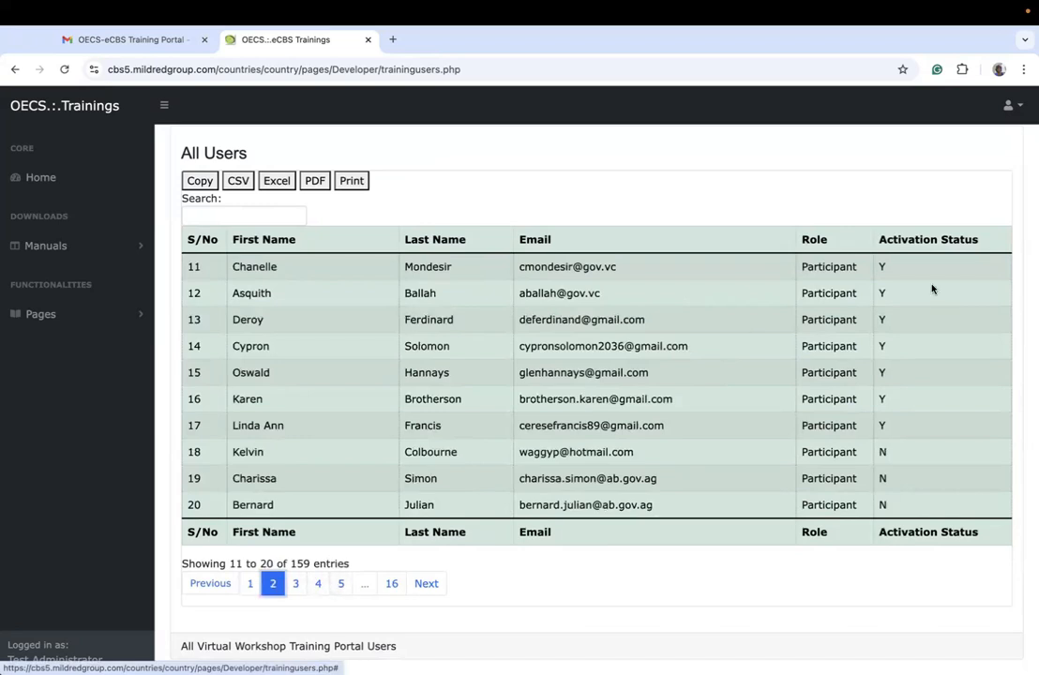
click(295, 584)
click(316, 584)
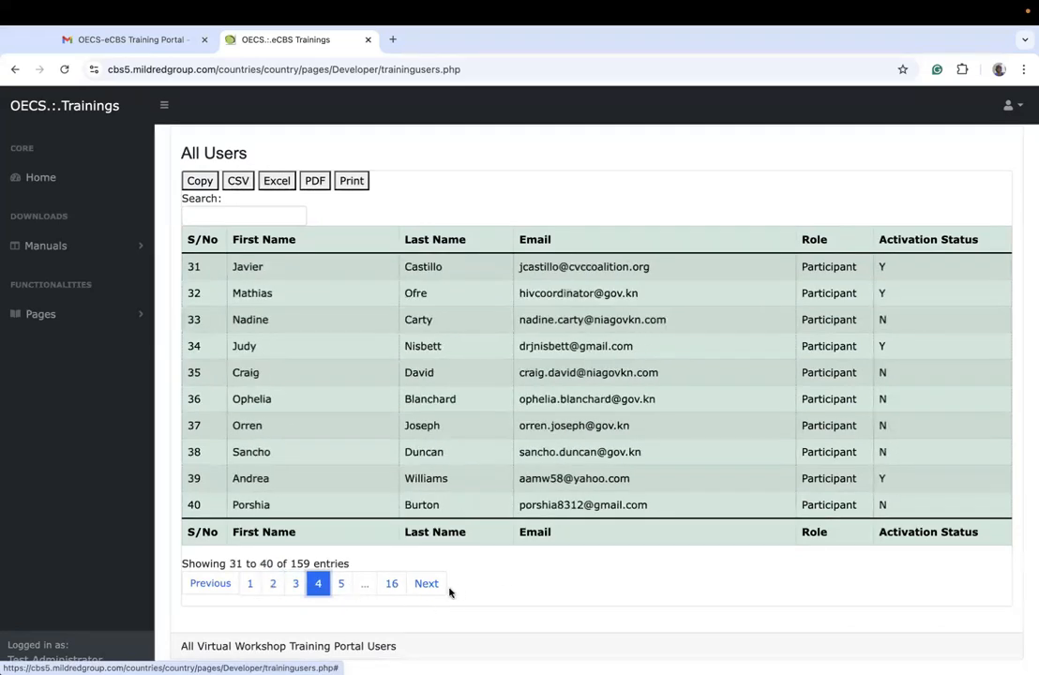
click(427, 584)
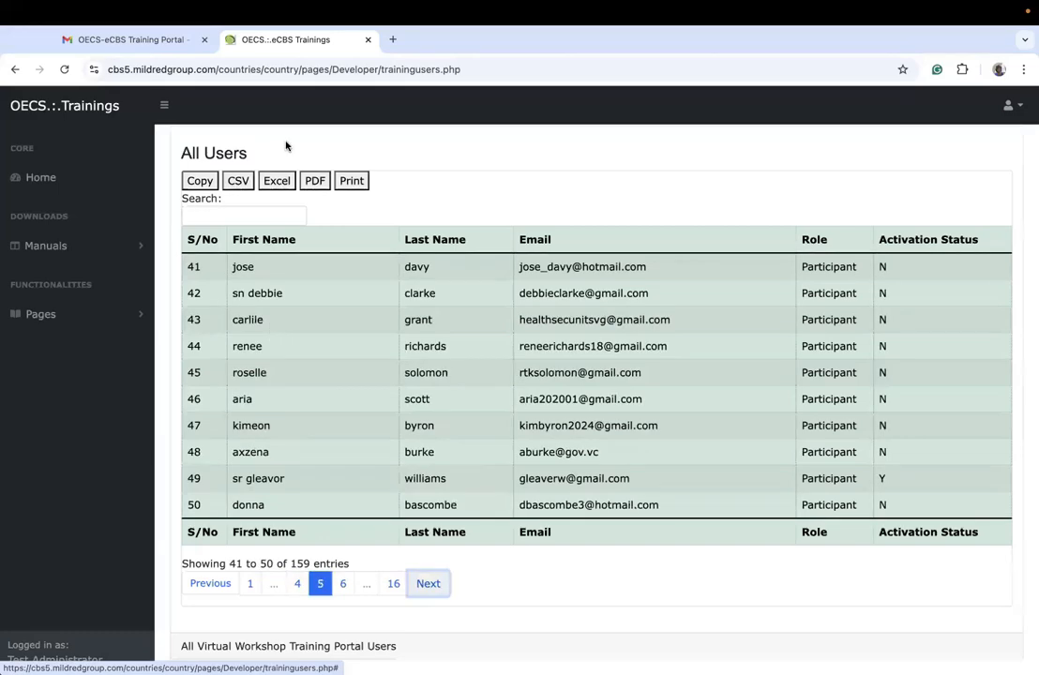
scroll(284, 145, up, 2)
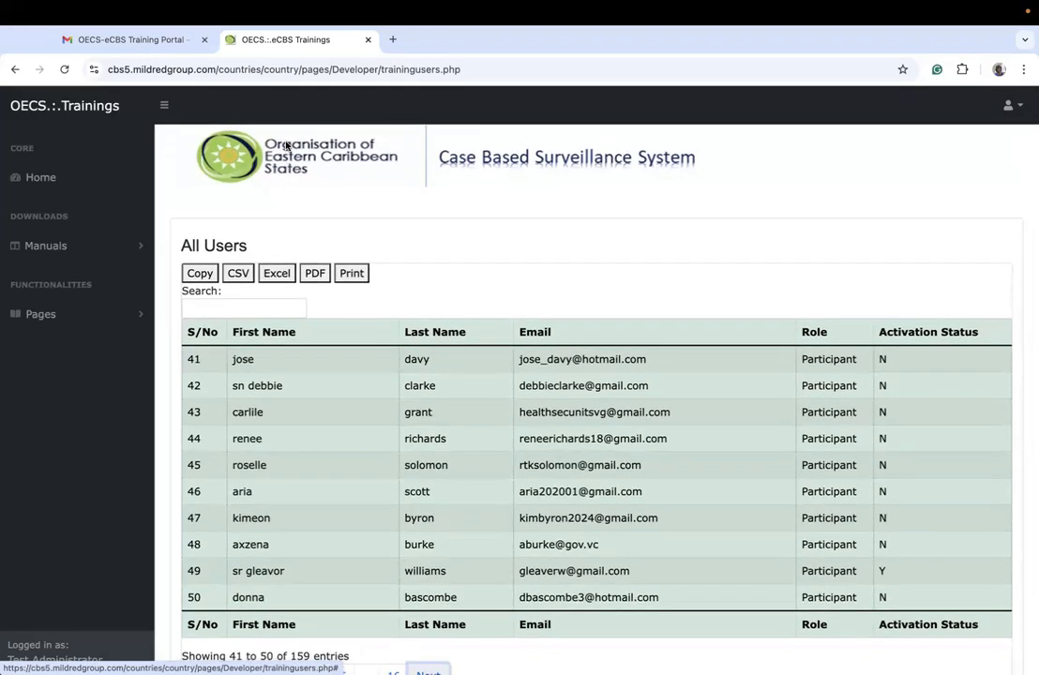
scroll(385, 553, down, 2)
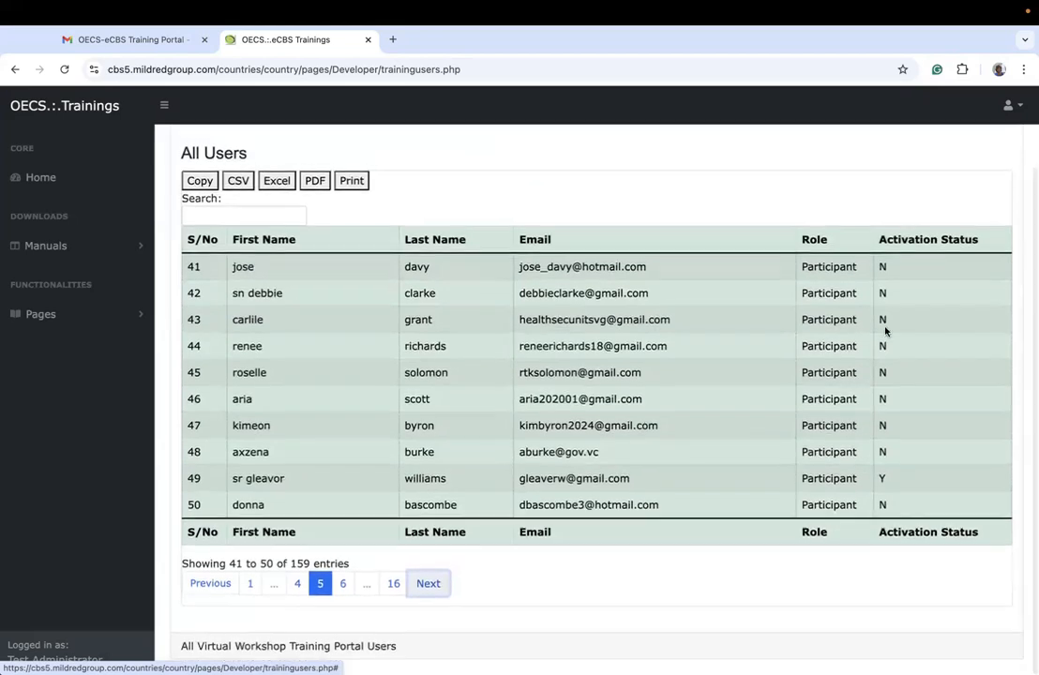
click(394, 584)
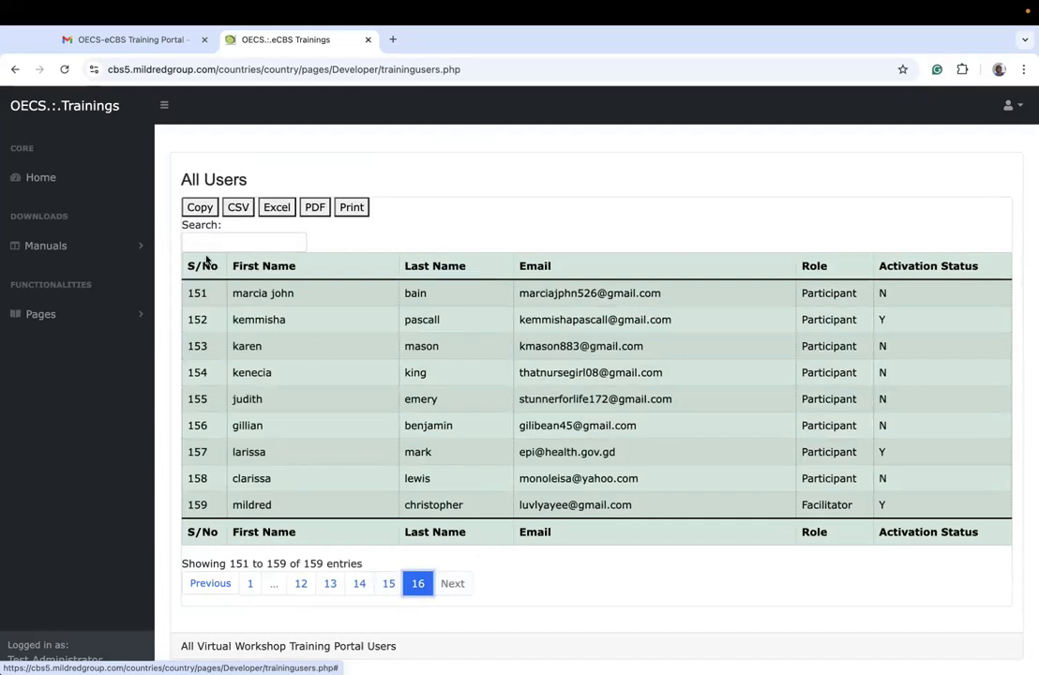
Step: Sort the All Users list by role, re-sort it by activation status with N first, and view page 16
click(821, 267)
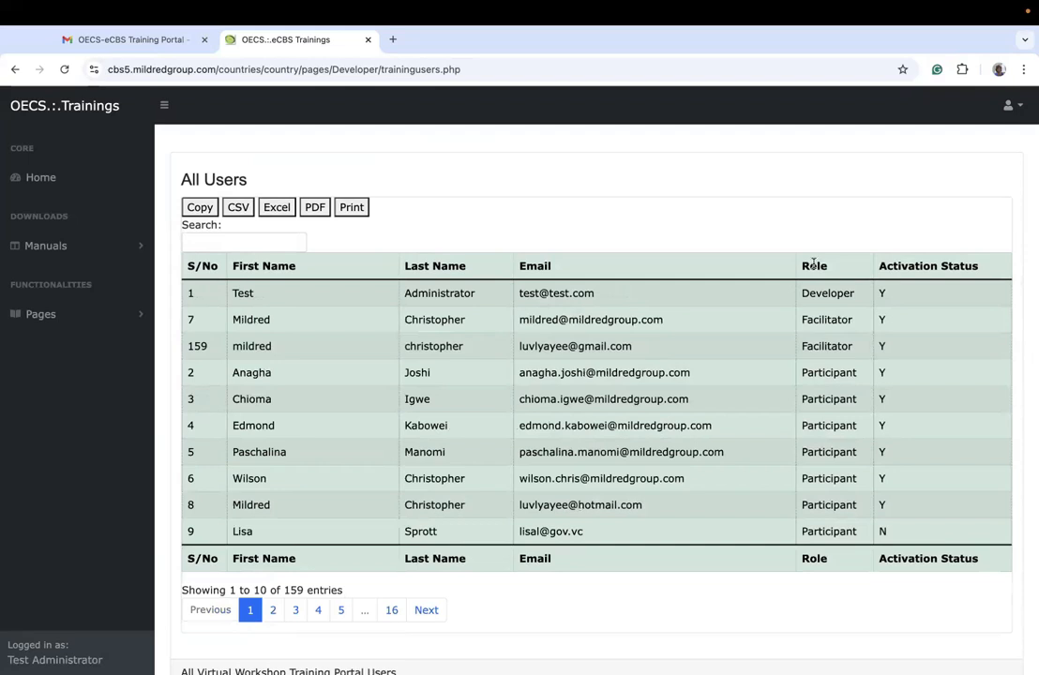
click(814, 265)
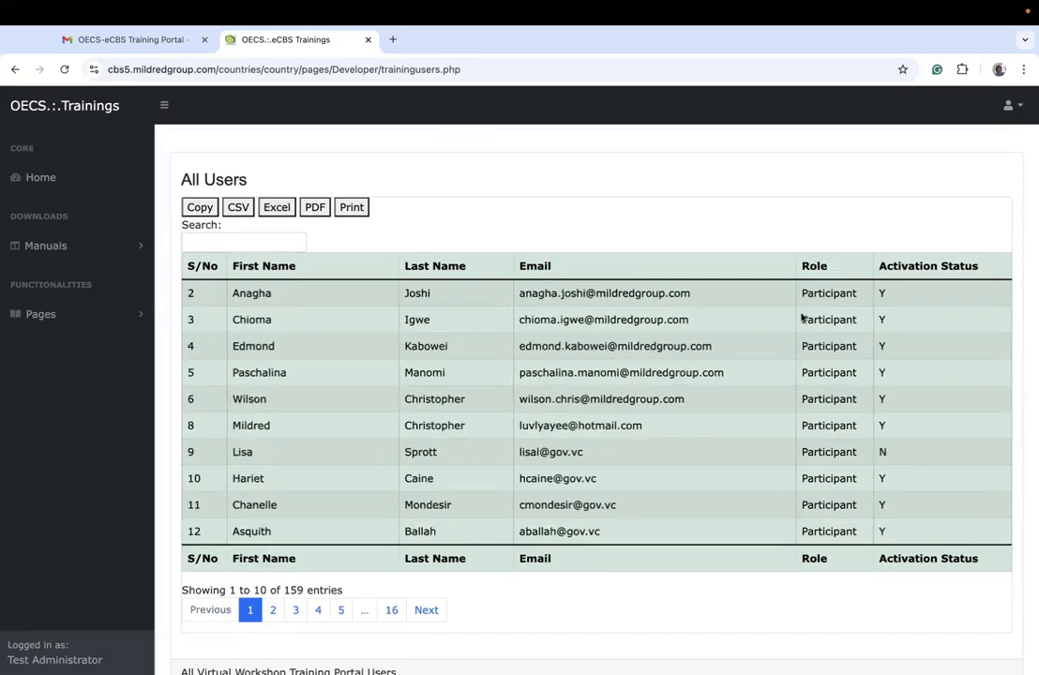
click(928, 265)
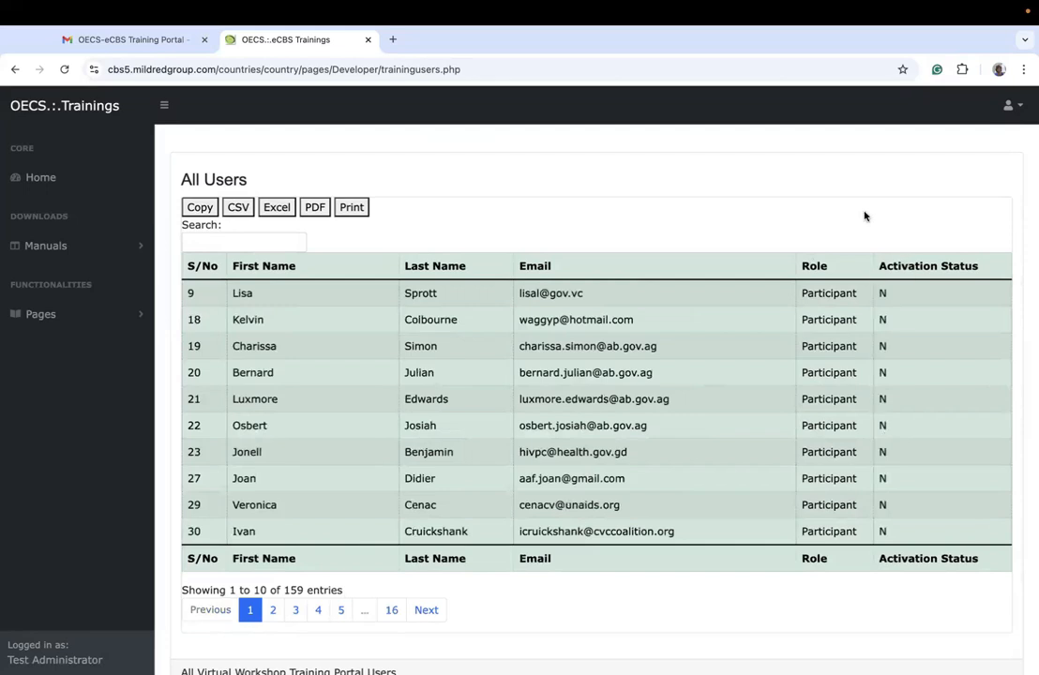
click(910, 261)
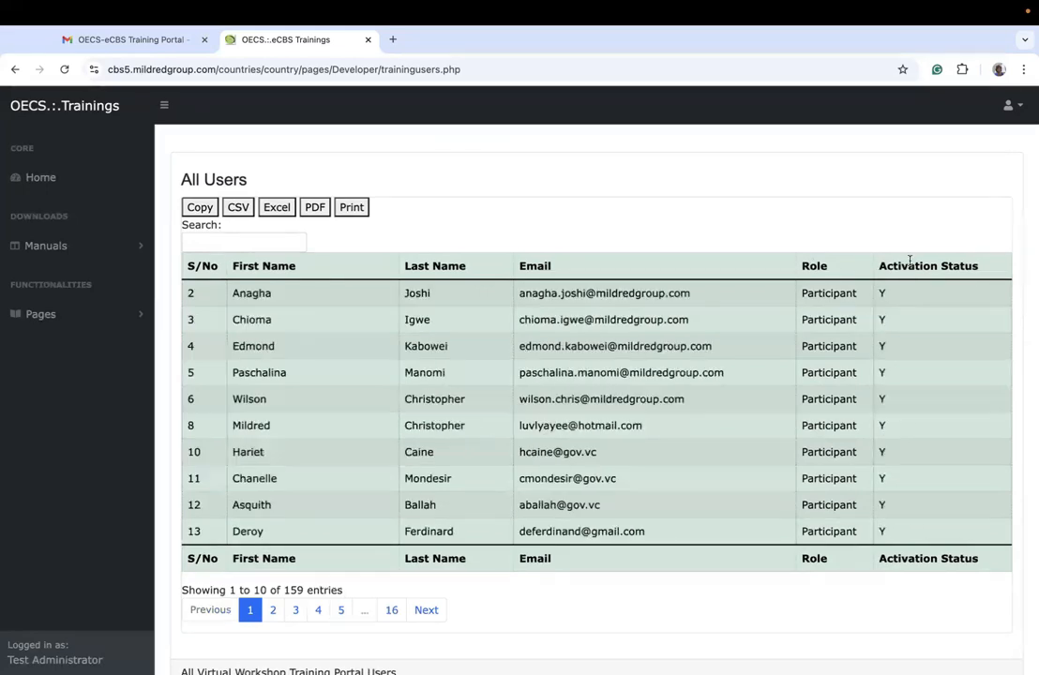
click(909, 262)
scroll(901, 395, down, 1)
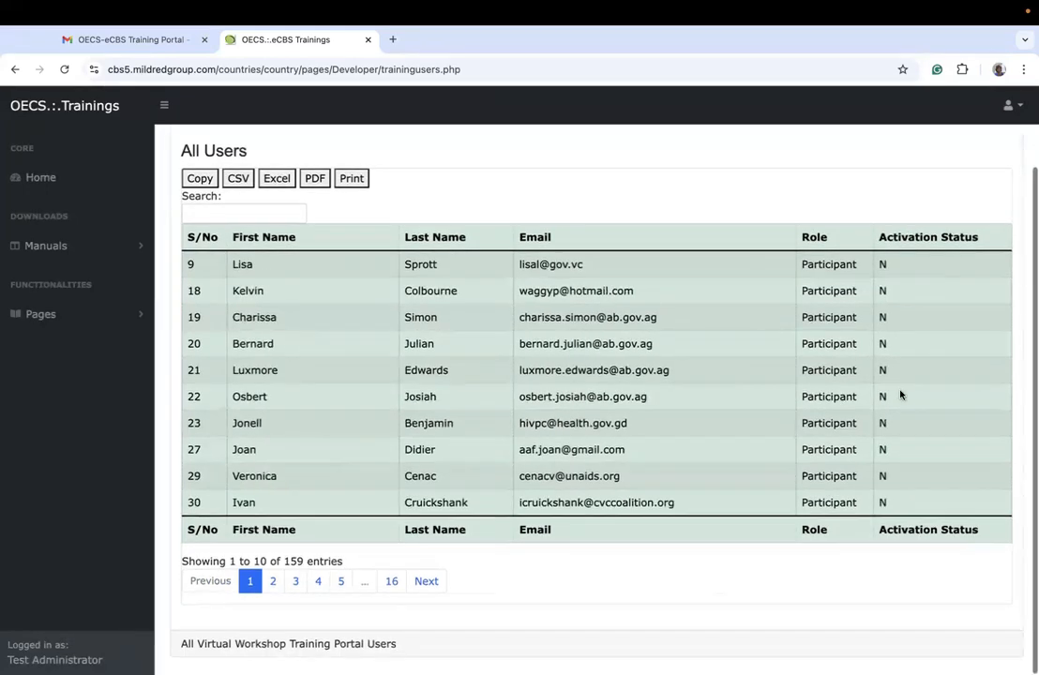
click(392, 585)
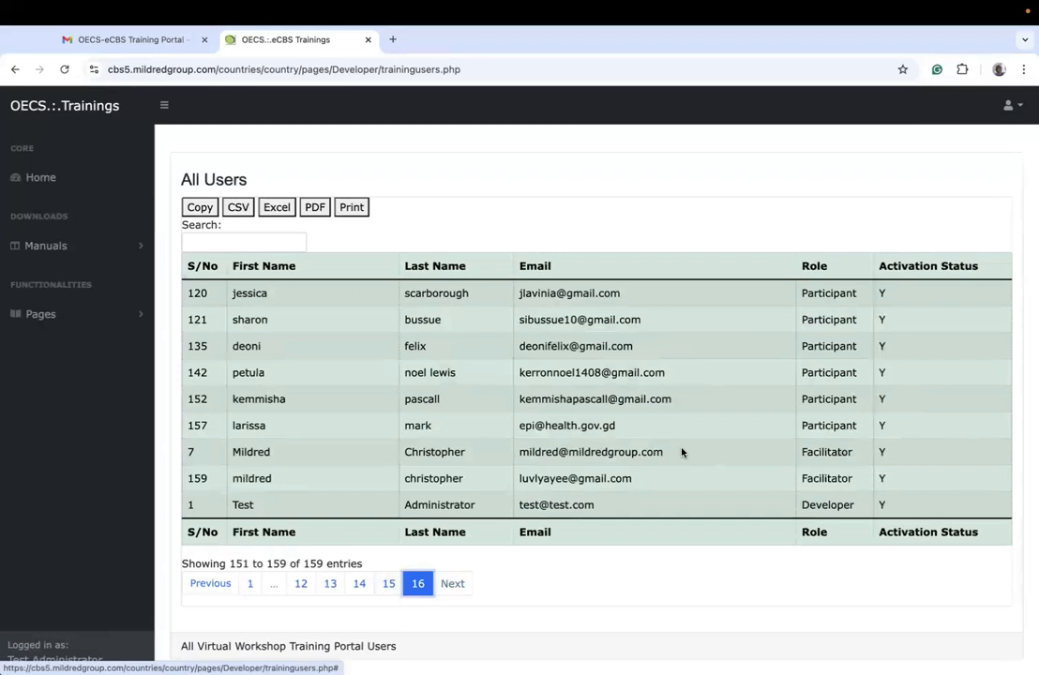
Step: Search the All Users list by the beginning of a participant's first name, and clear the search
click(270, 240)
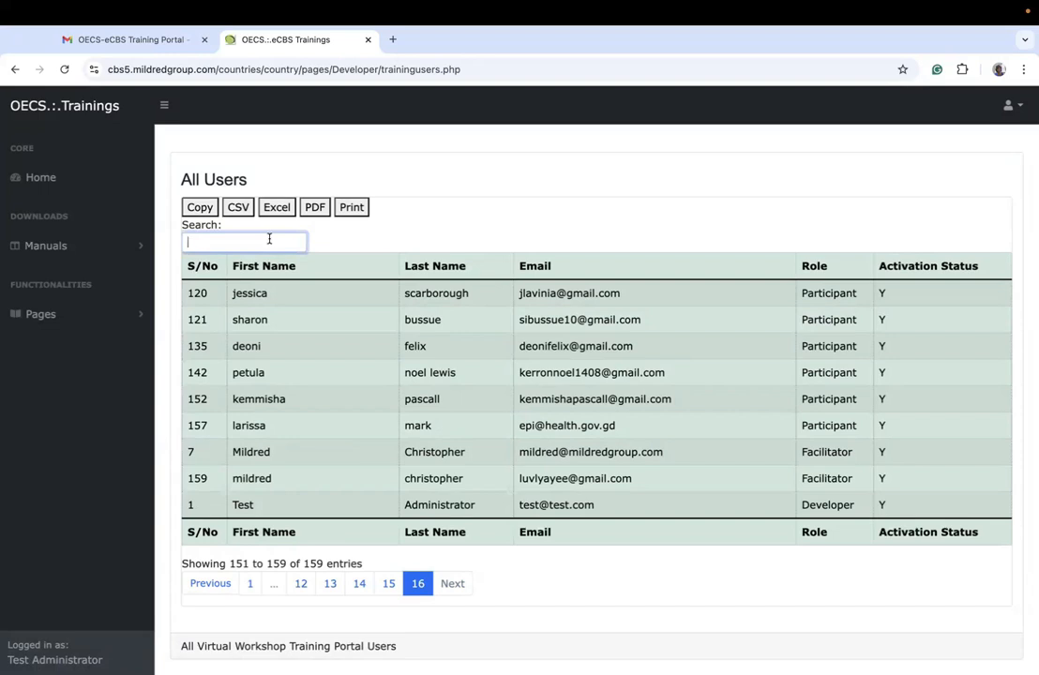
text(Kare)
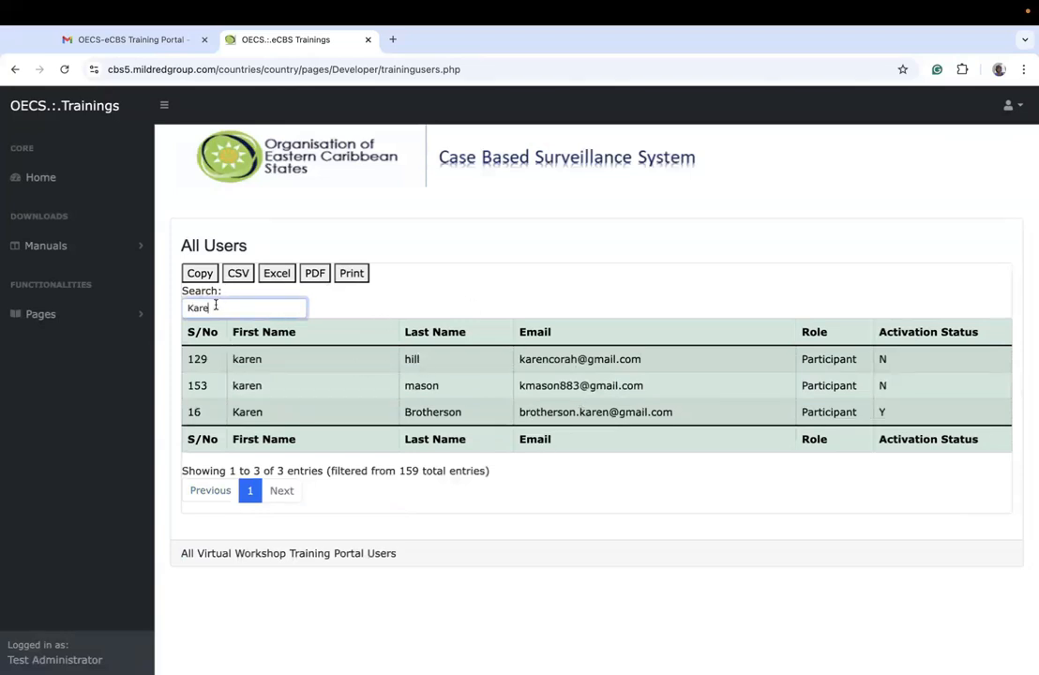
key(BackSpace)
key(BackSpace)
key(BackSpace)
key(BackSpace)
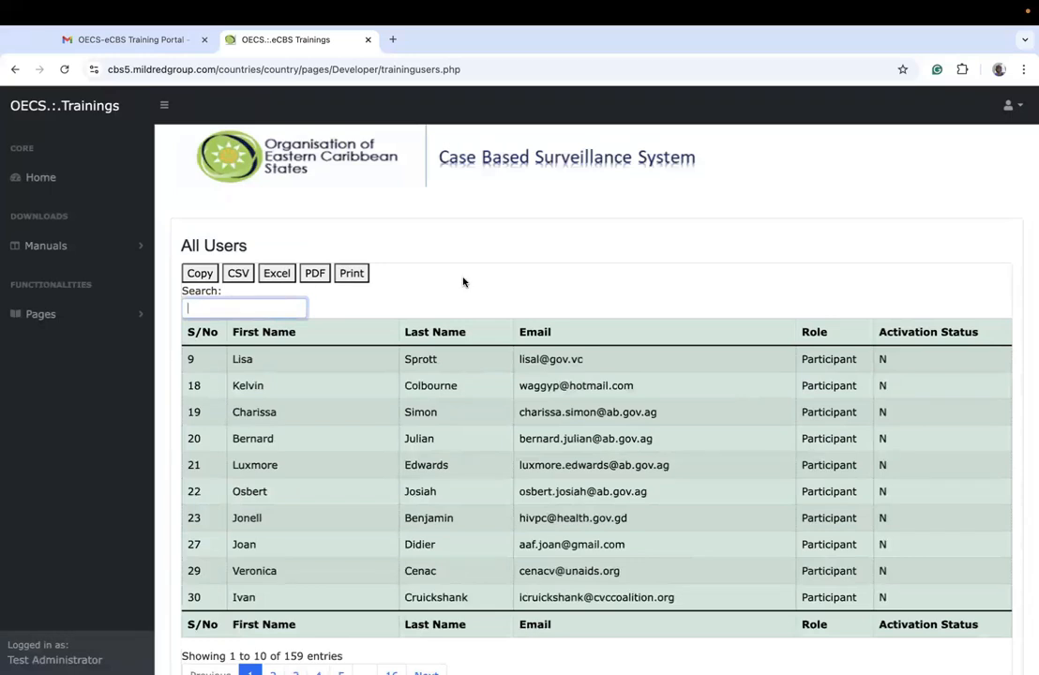
click(460, 284)
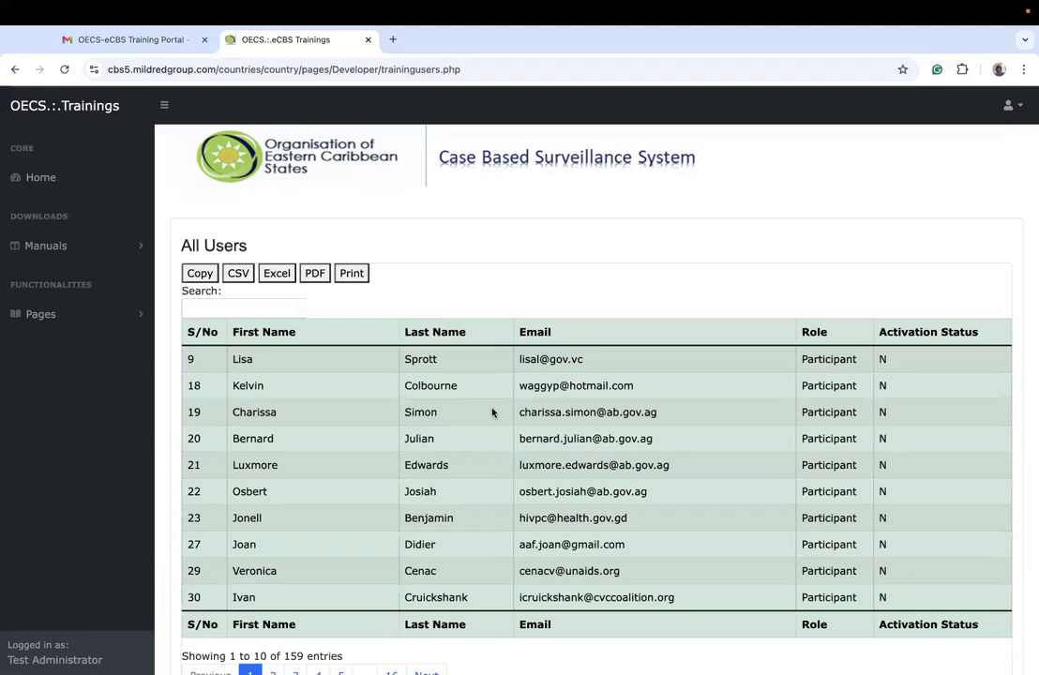
Step: Open the facilitator schedule from the training functions and view page 4 of its sessions
click(98, 313)
click(98, 377)
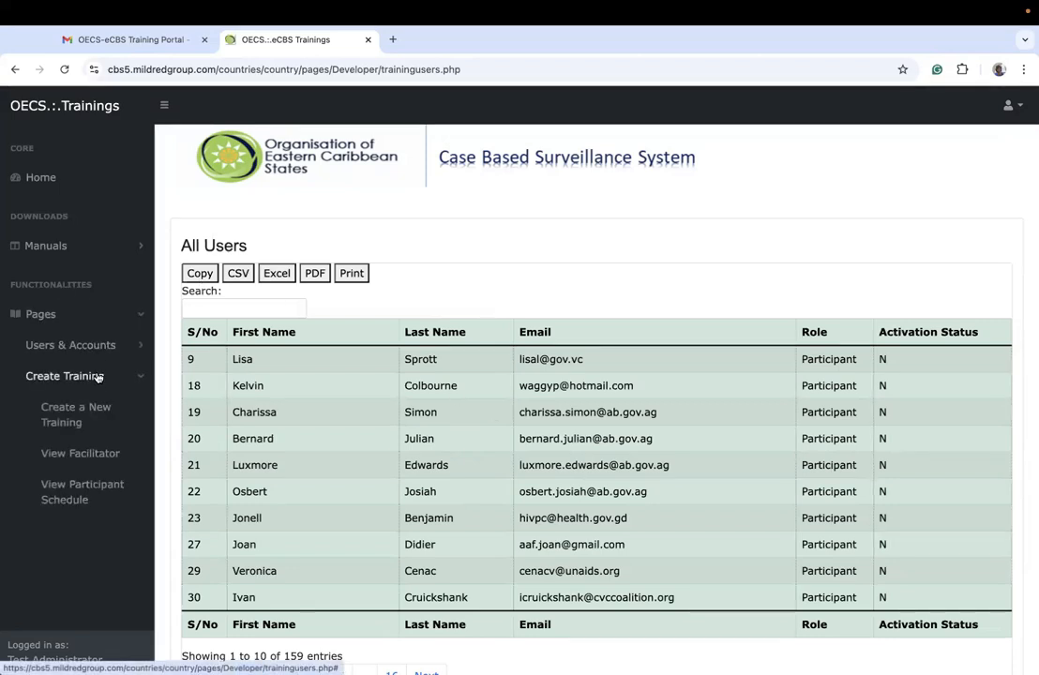
click(83, 455)
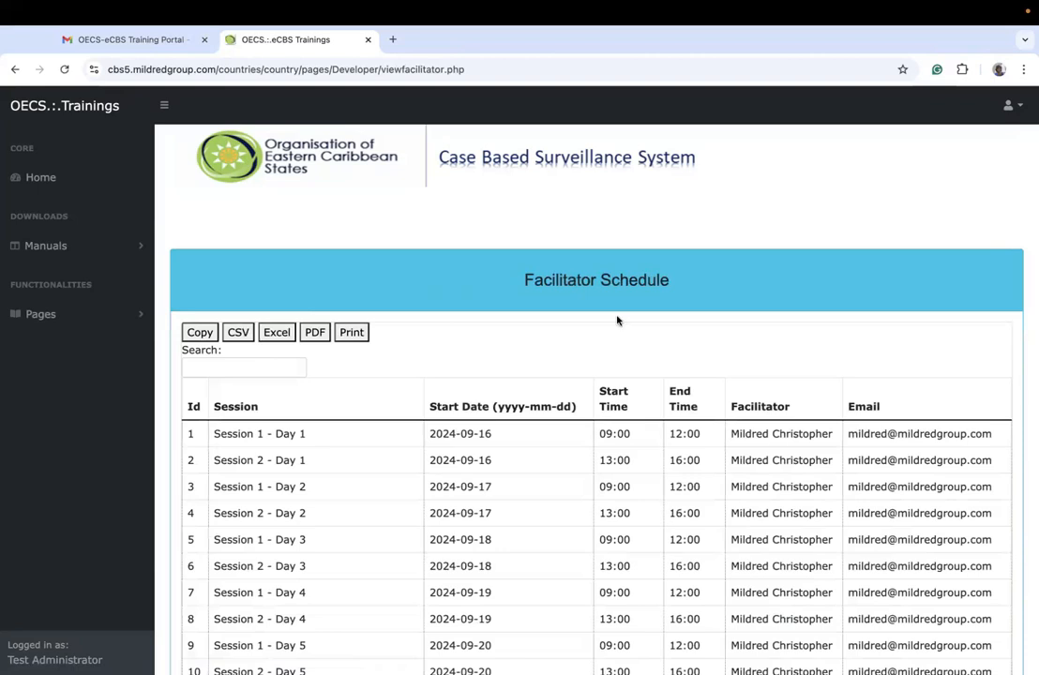
scroll(617, 321, down, 3)
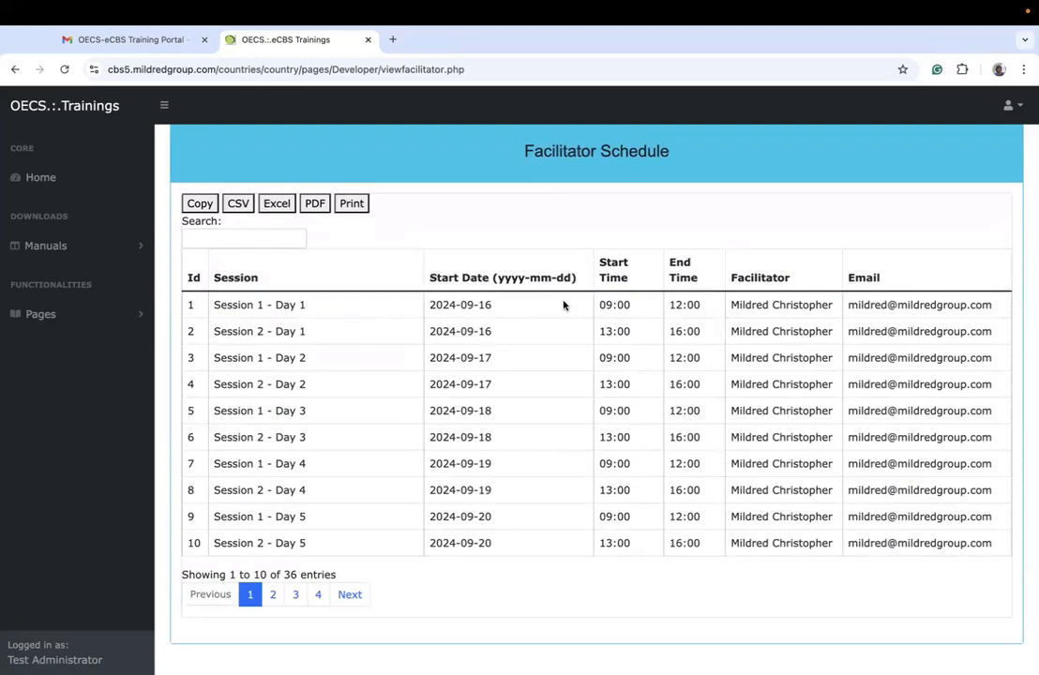
click(316, 595)
Step: Reopen the facilitator schedule and review the session dates, times and facilitators on its first page
click(93, 315)
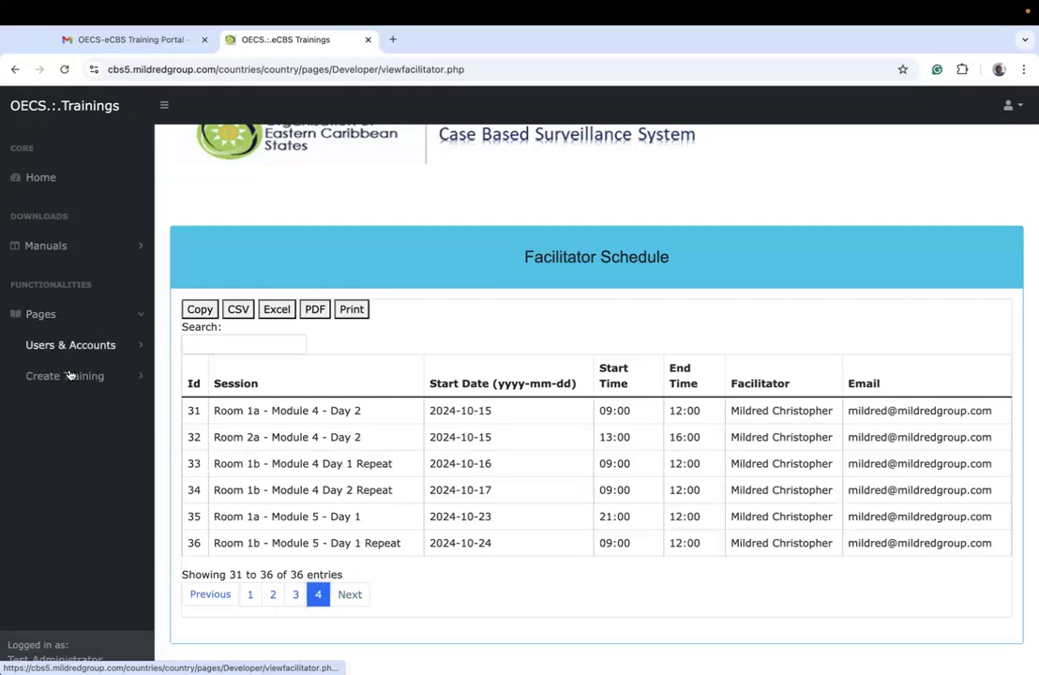
click(67, 376)
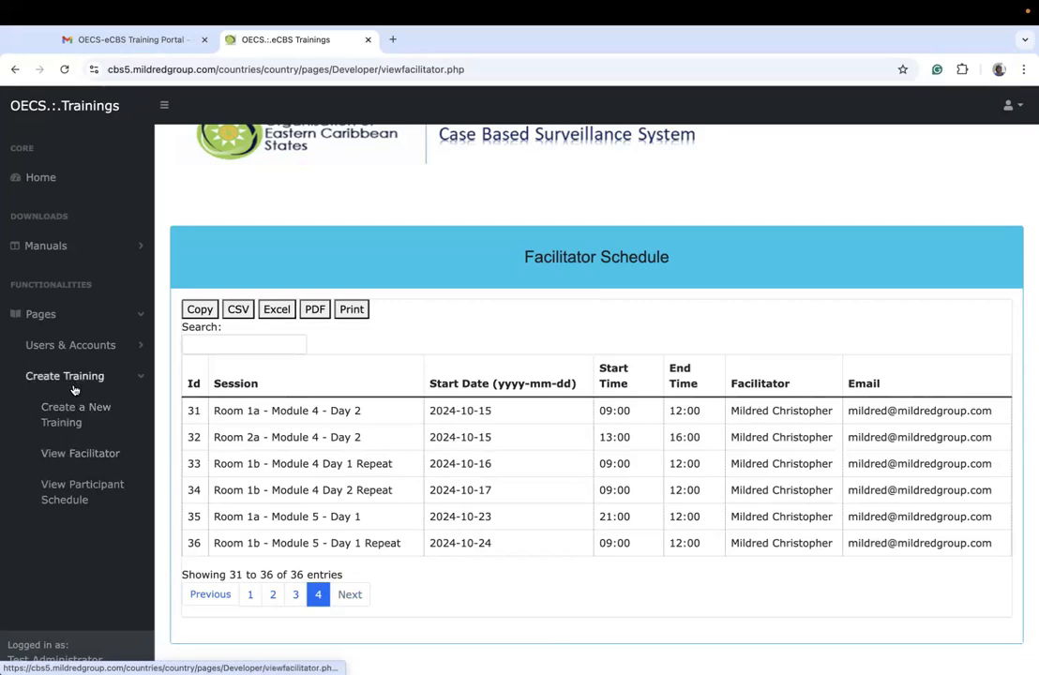
click(81, 456)
scroll(523, 458, down, 3)
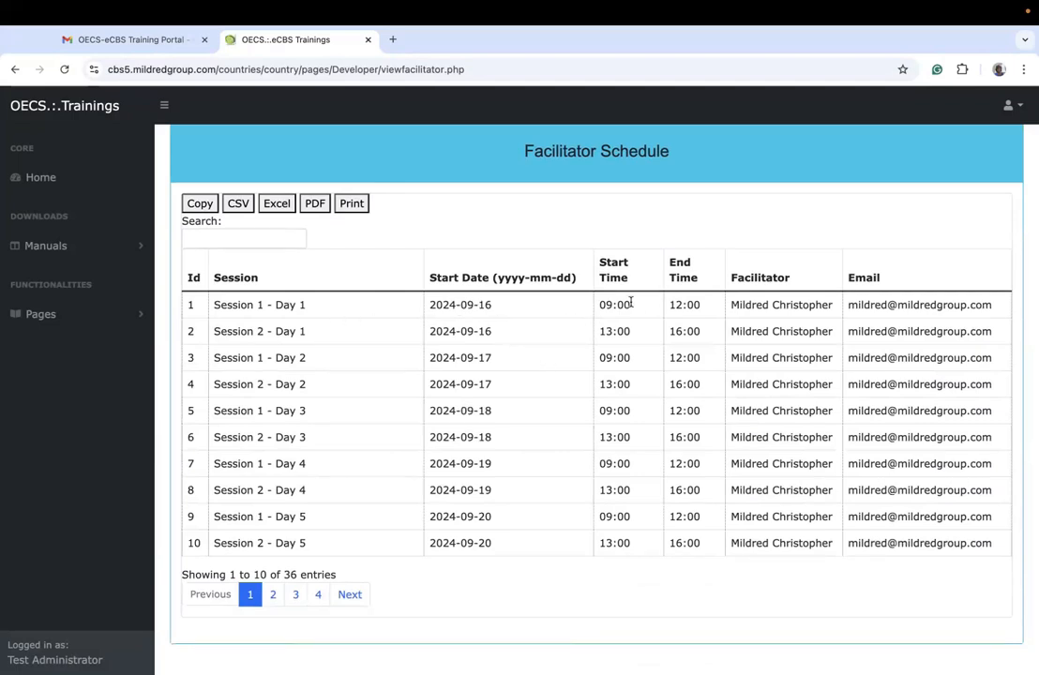
Step: Open the participant schedule page and get the participants master schedule for the End-User training
click(80, 318)
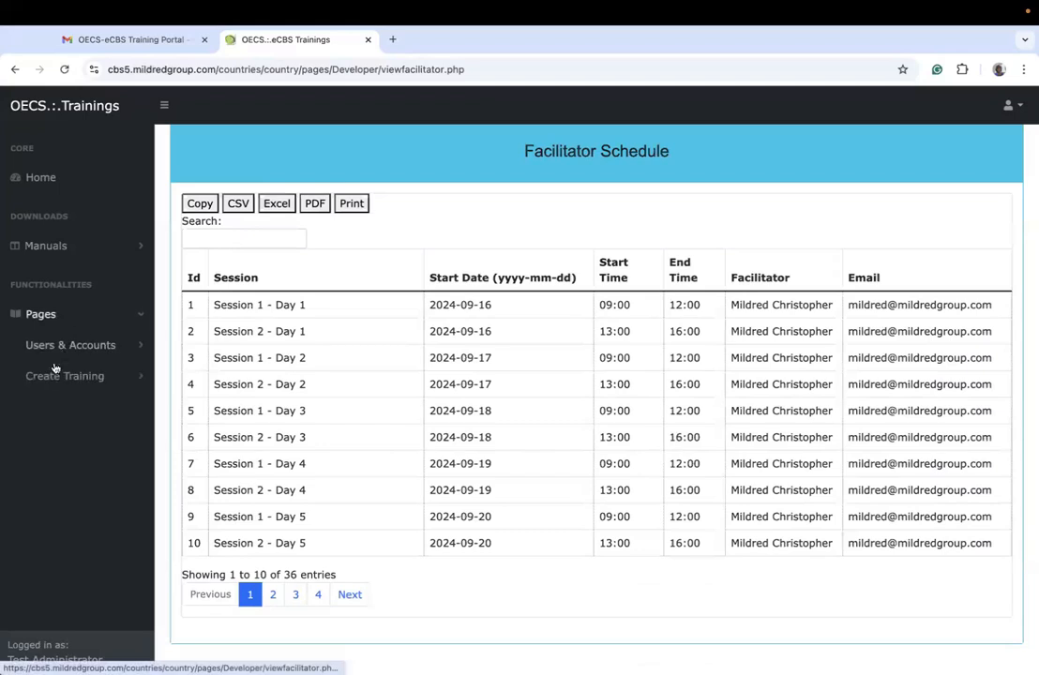
click(54, 376)
click(56, 497)
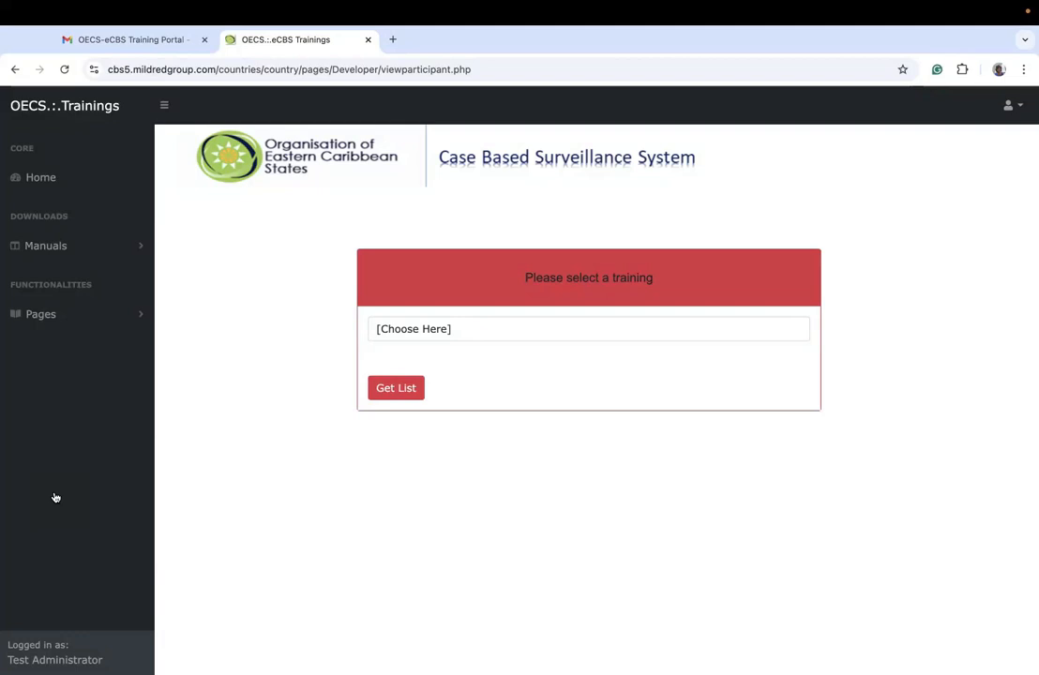
click(437, 329)
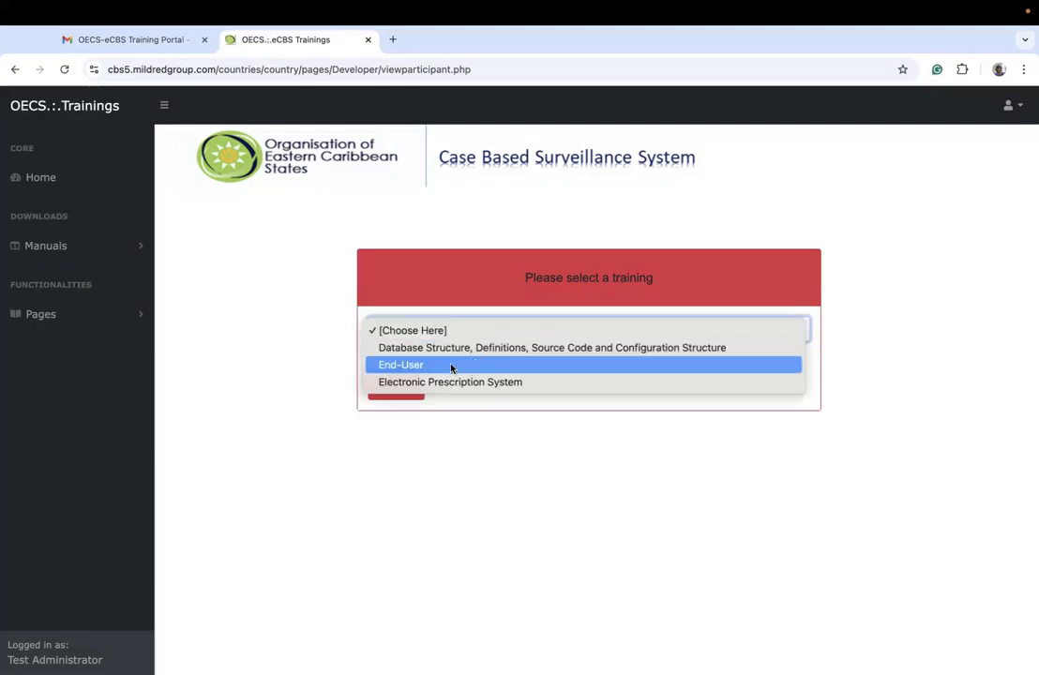
click(447, 370)
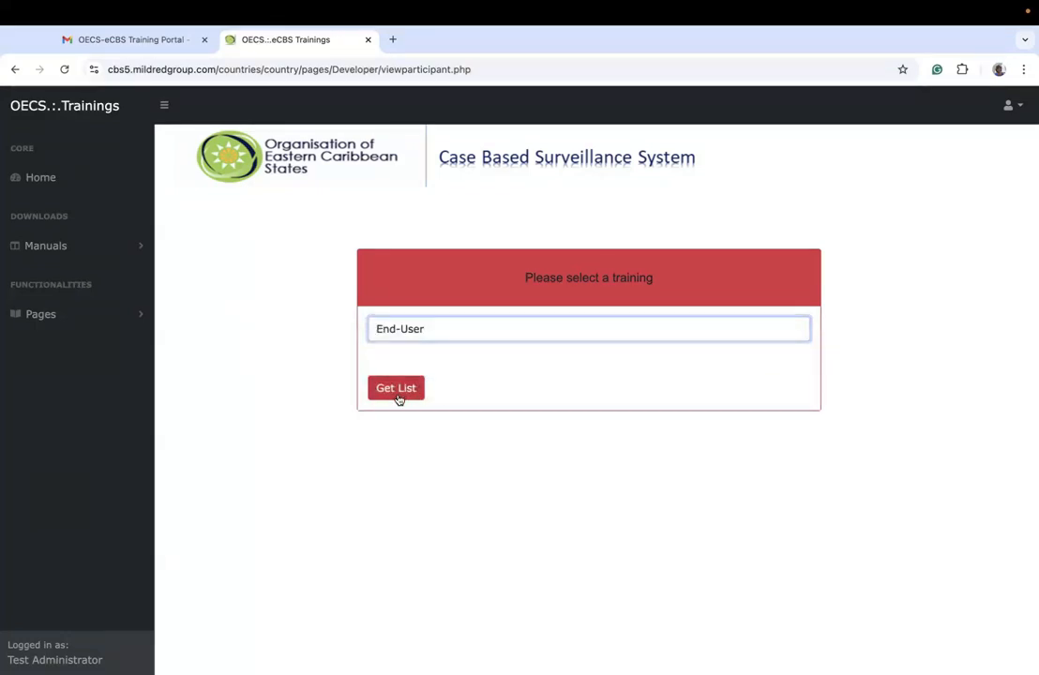
click(397, 398)
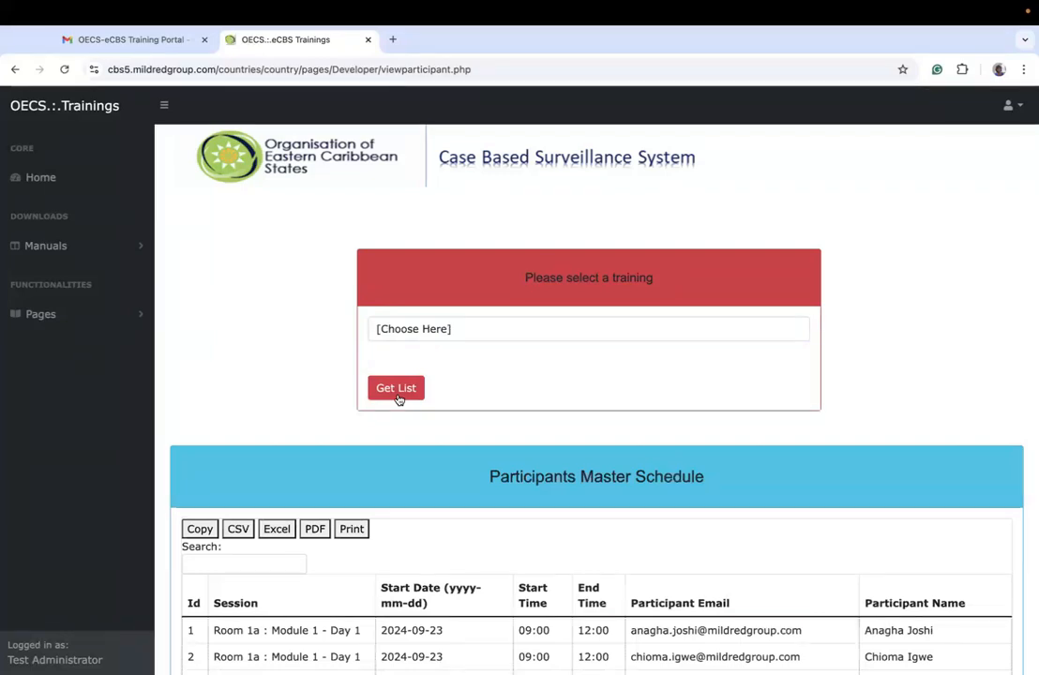
Step: Search the participants master schedule by the beginning of a participant's first name
click(230, 565)
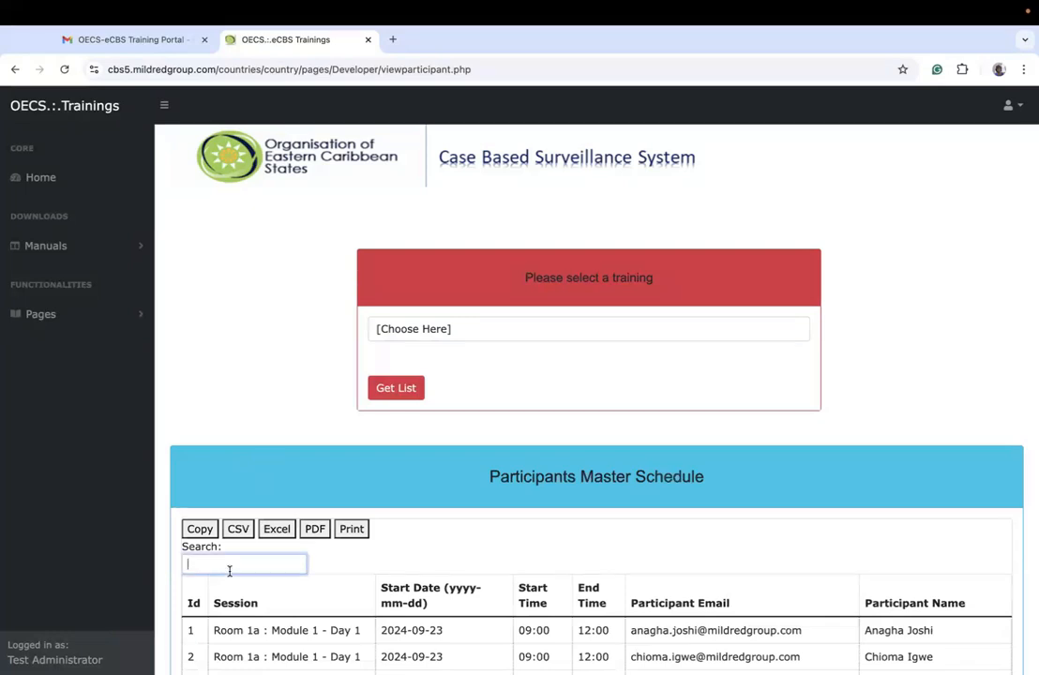
text(a)
key(BackSpace)
text(kare)
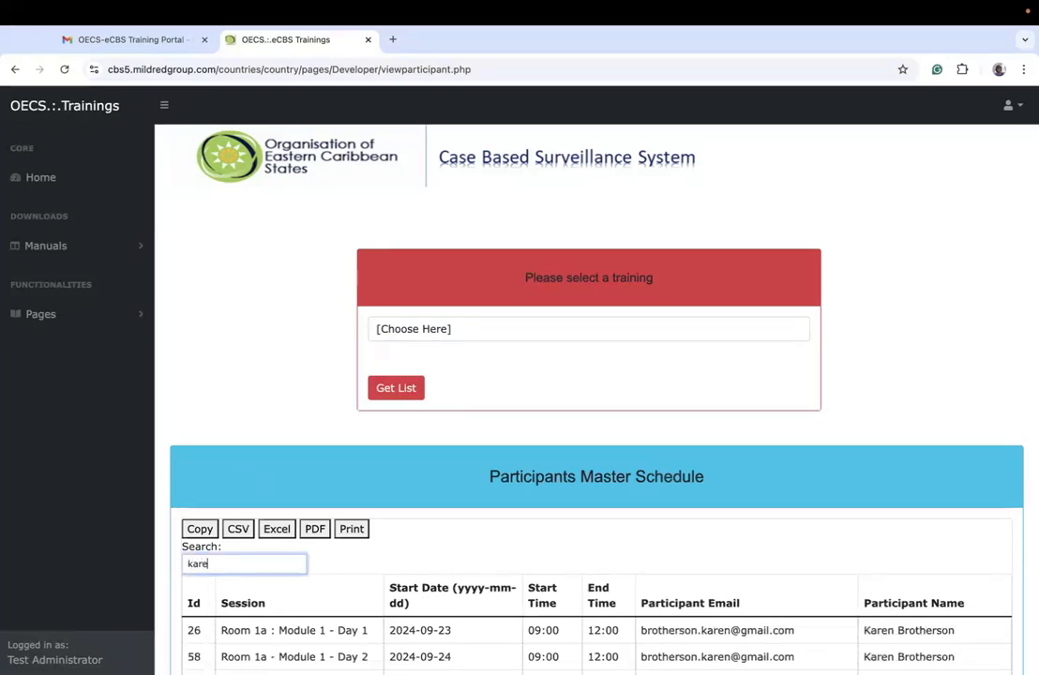
Step: Review the sessions, dates and times listed for the searched participant name in the participants master schedule
scroll(232, 571, down, 5)
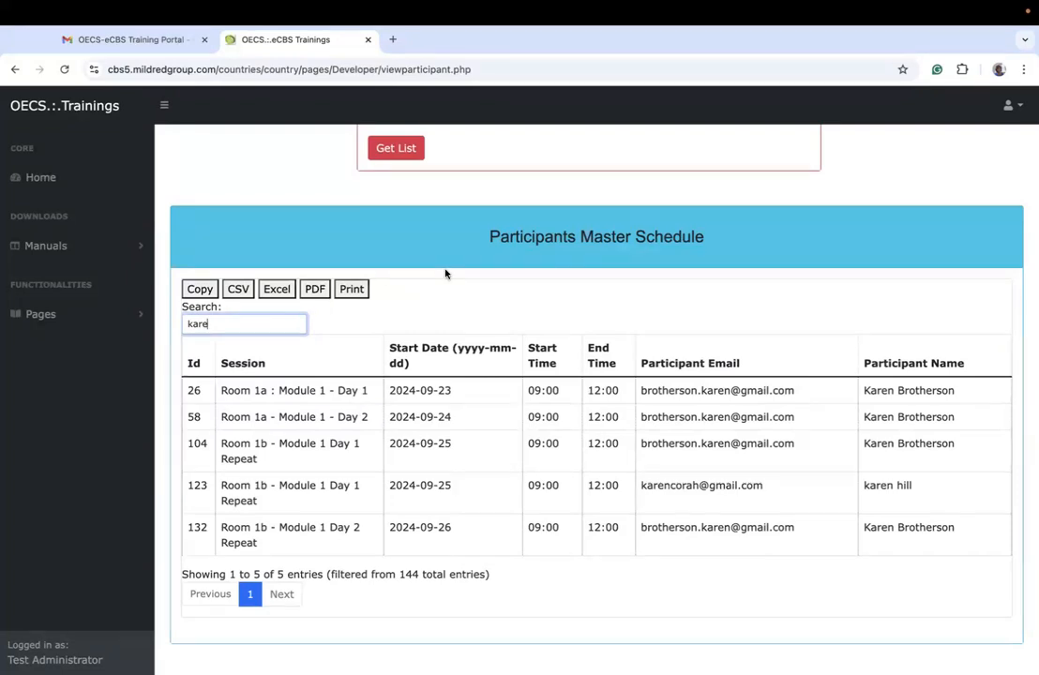
scroll(436, 297, up, 3)
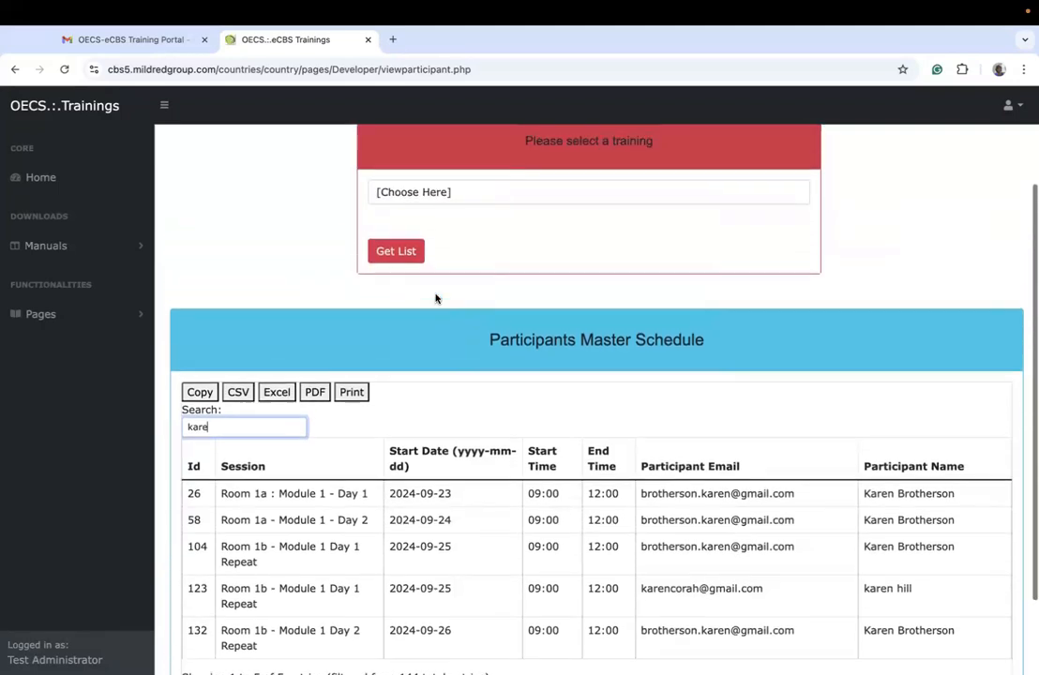
scroll(436, 298, down, 1)
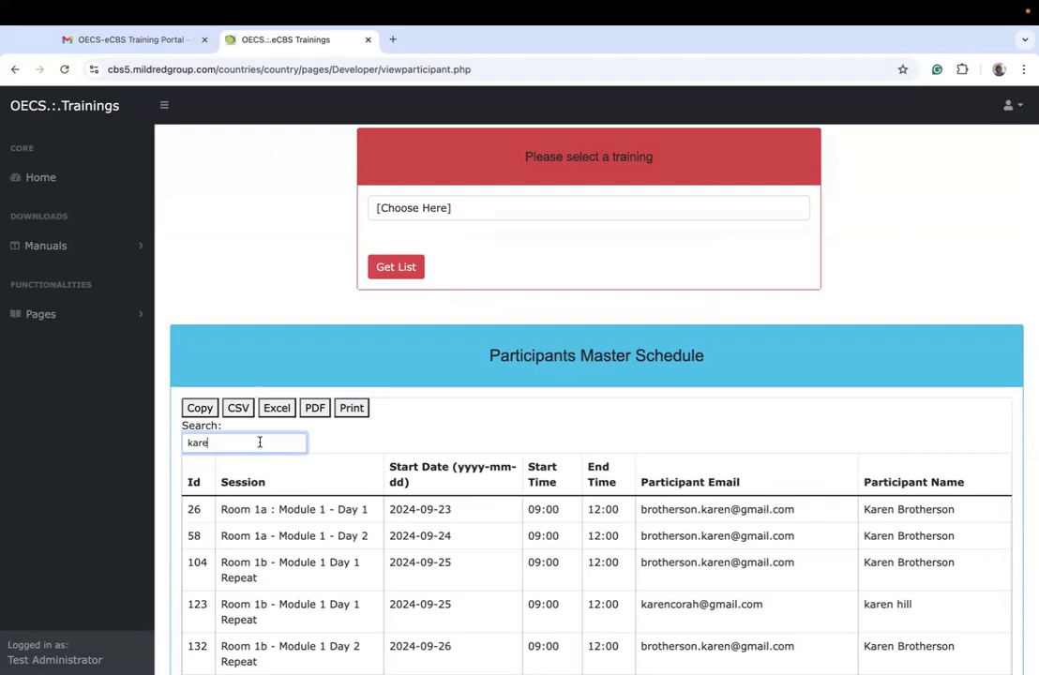
Step: Clear the participant search and review the unfiltered first page of the participants master schedule
key(BackSpace)
key(BackSpace)
key(BackSpace)
key(BackSpace)
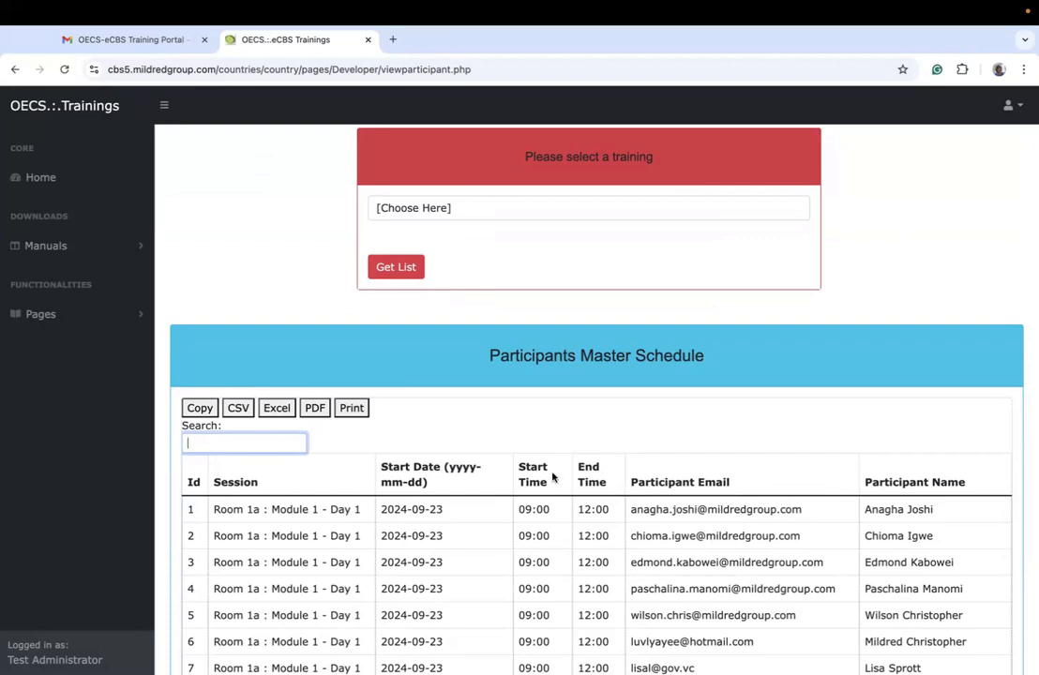
scroll(537, 441, down, 3)
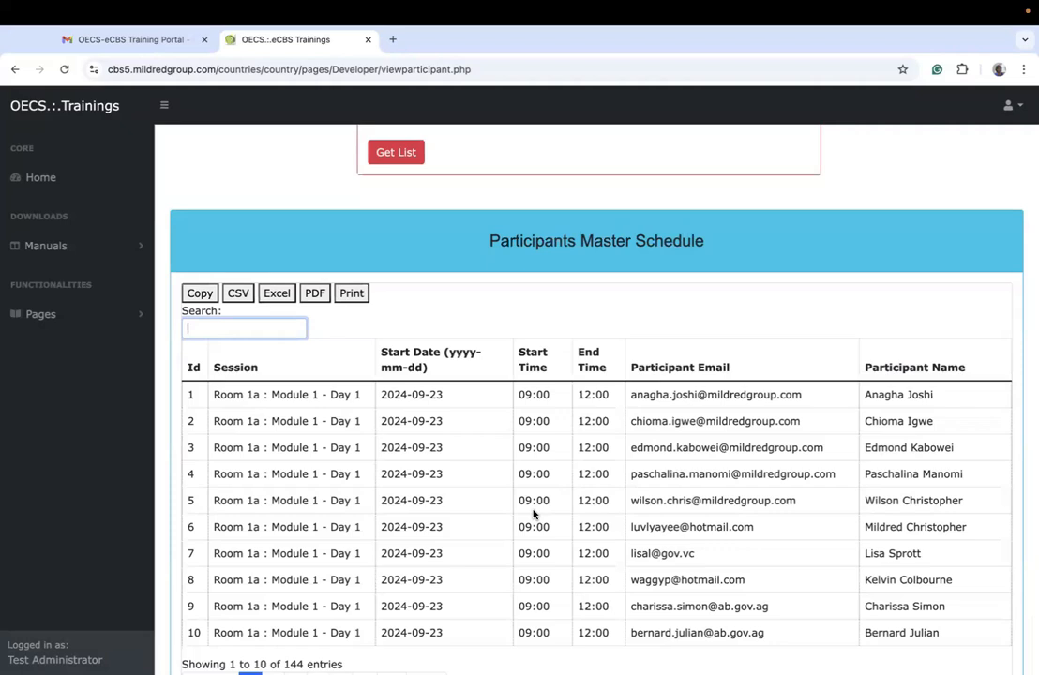
scroll(533, 514, down, 1)
scroll(533, 514, up, 4)
scroll(533, 514, up, 1)
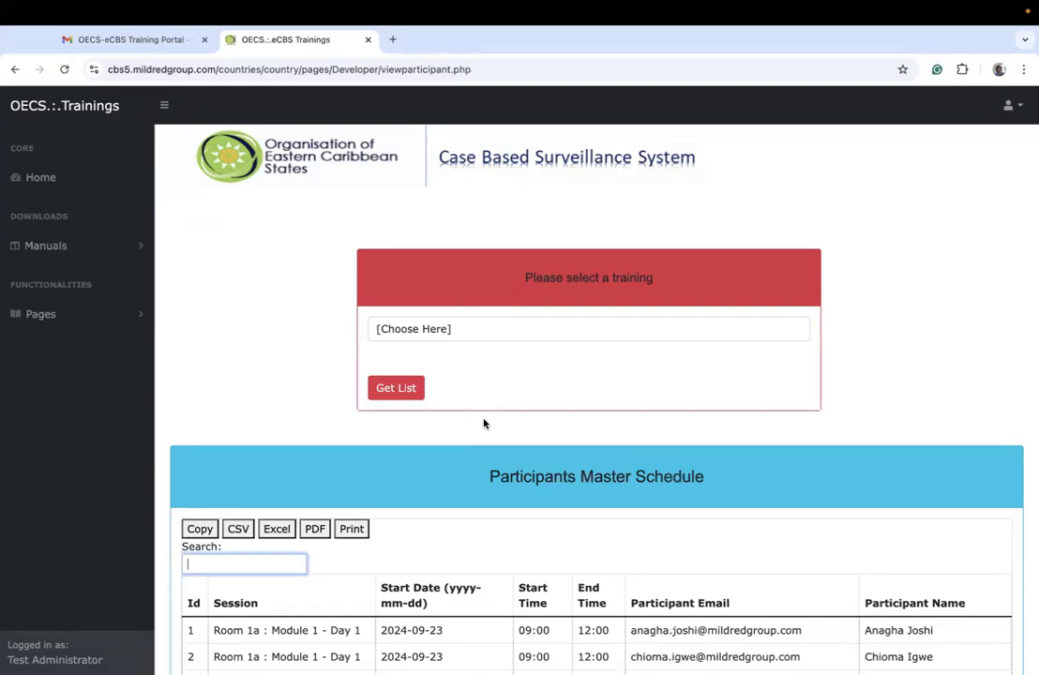
Step: Reopen the participant schedule page from the training functions
click(111, 310)
click(91, 376)
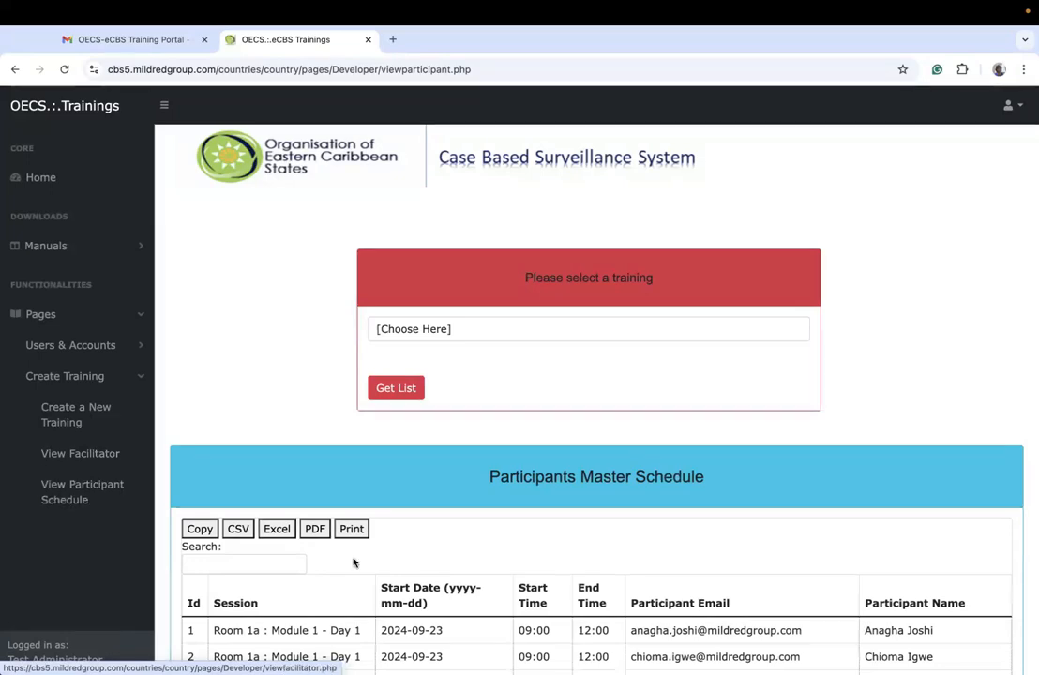
scroll(355, 626, down, 5)
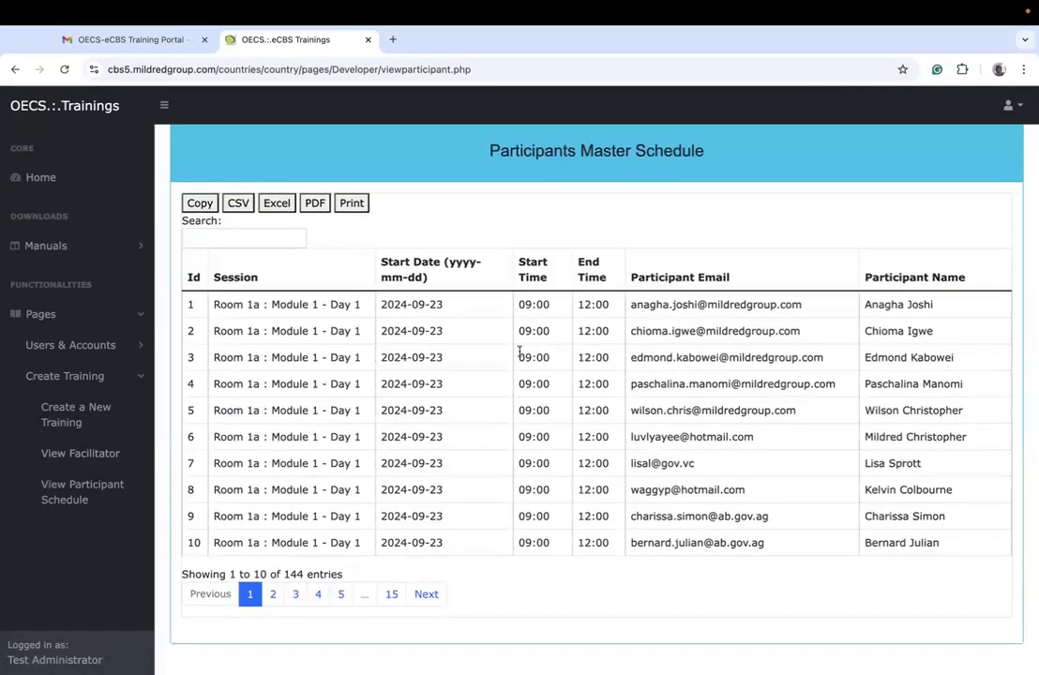
click(83, 484)
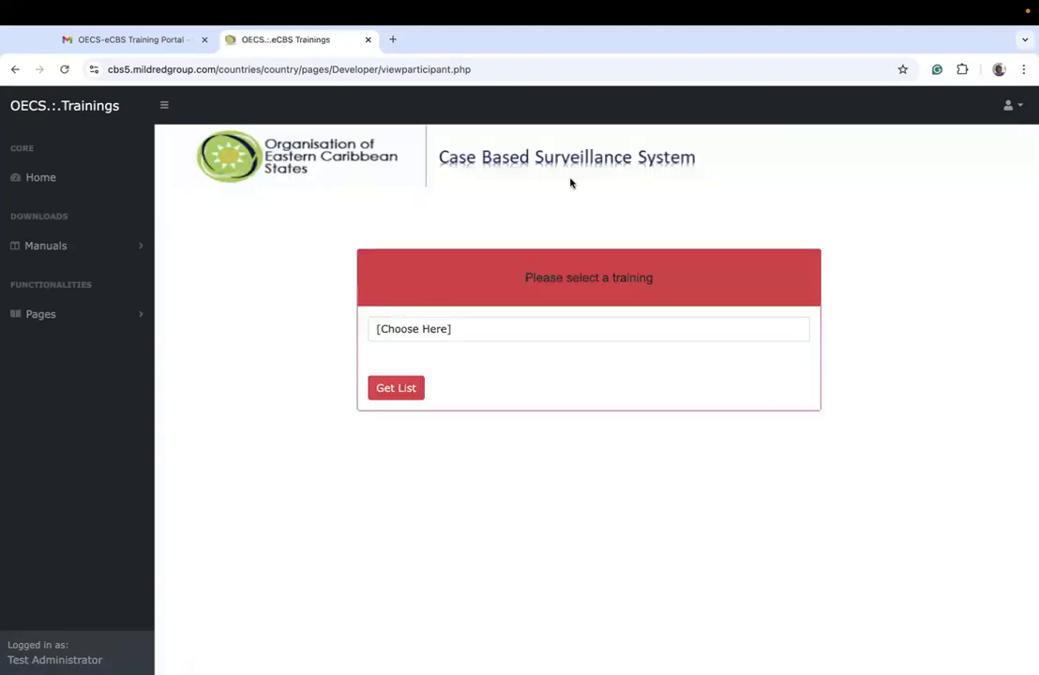
Step: Log out of the administrator account and start a login to the Virtual Training Workshop Portal
click(1004, 108)
click(949, 140)
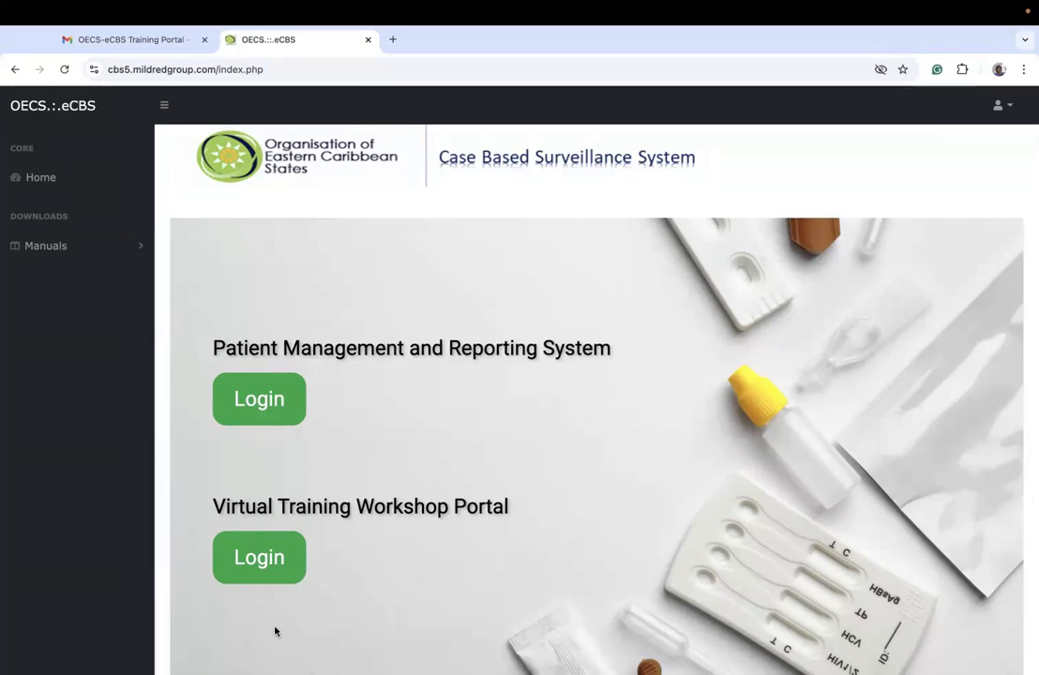
click(259, 558)
click(520, 341)
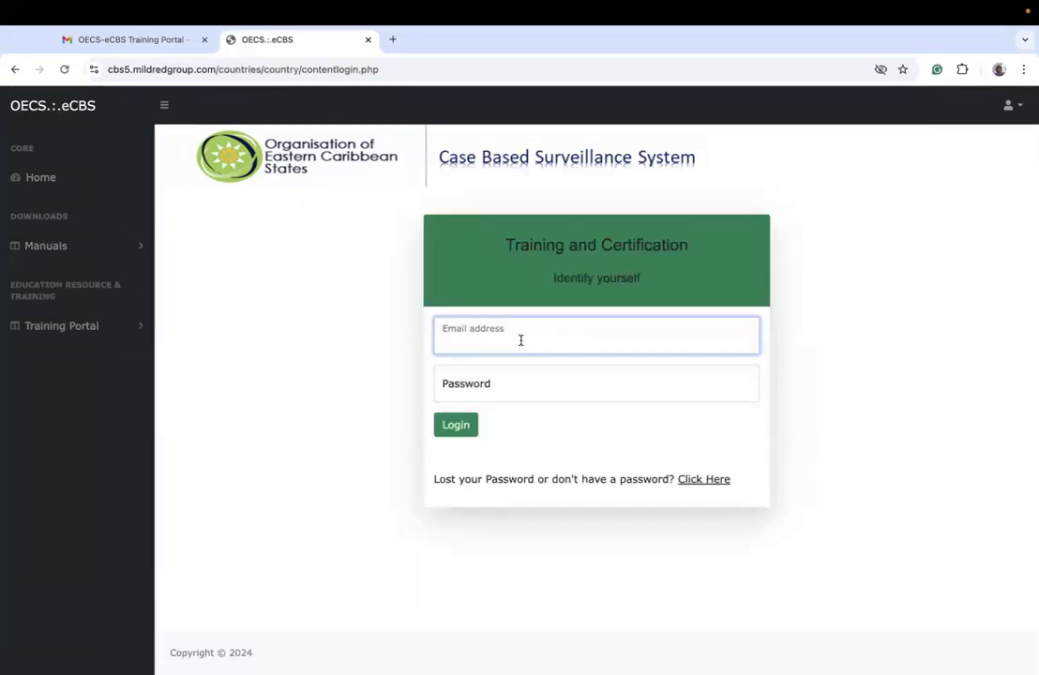
Step: Log in to the training portal with the facilitator's email address and account password
key(Tab)
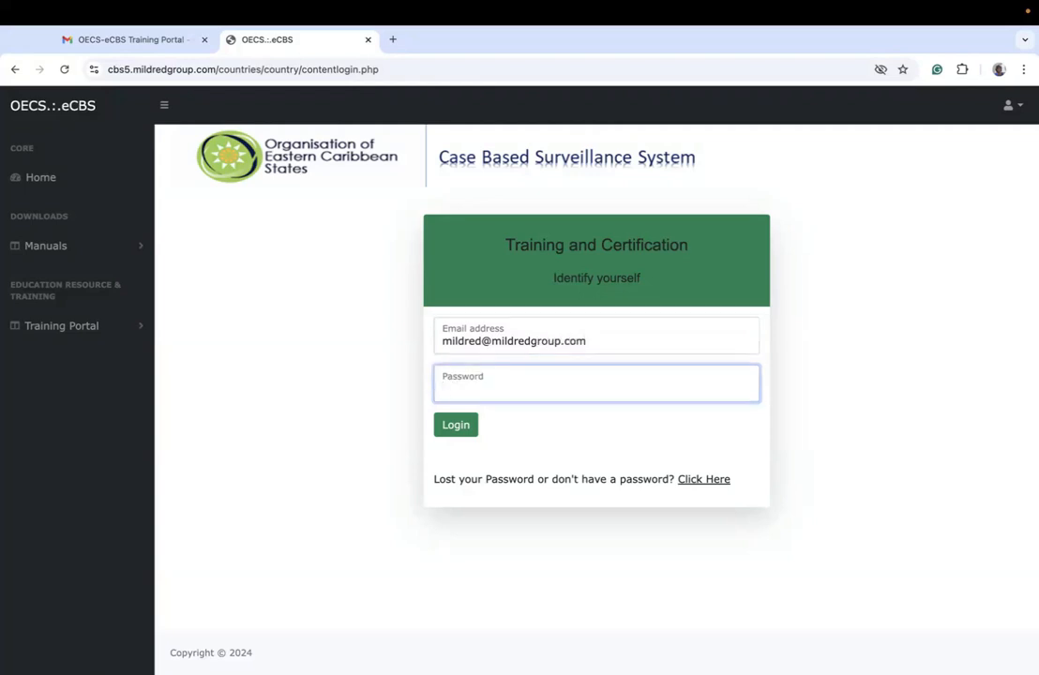
text(•••••••••)
key(Return)
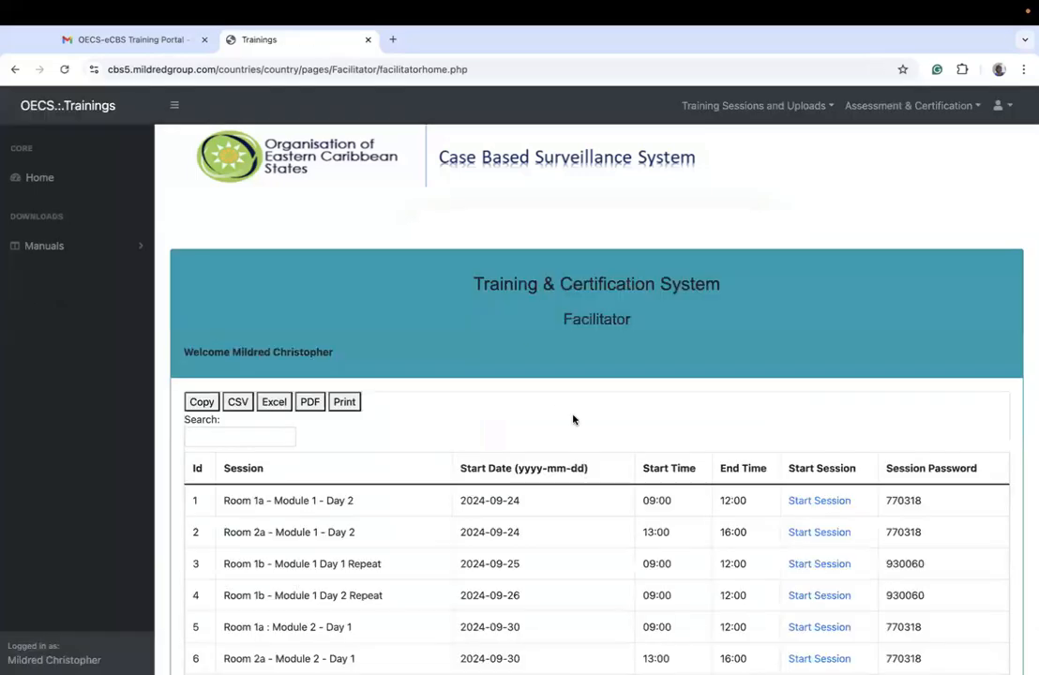
Step: Review the facilitator's assigned sessions with their dates, times, start links and session password column
scroll(670, 341, down, 3)
scroll(671, 340, up, 3)
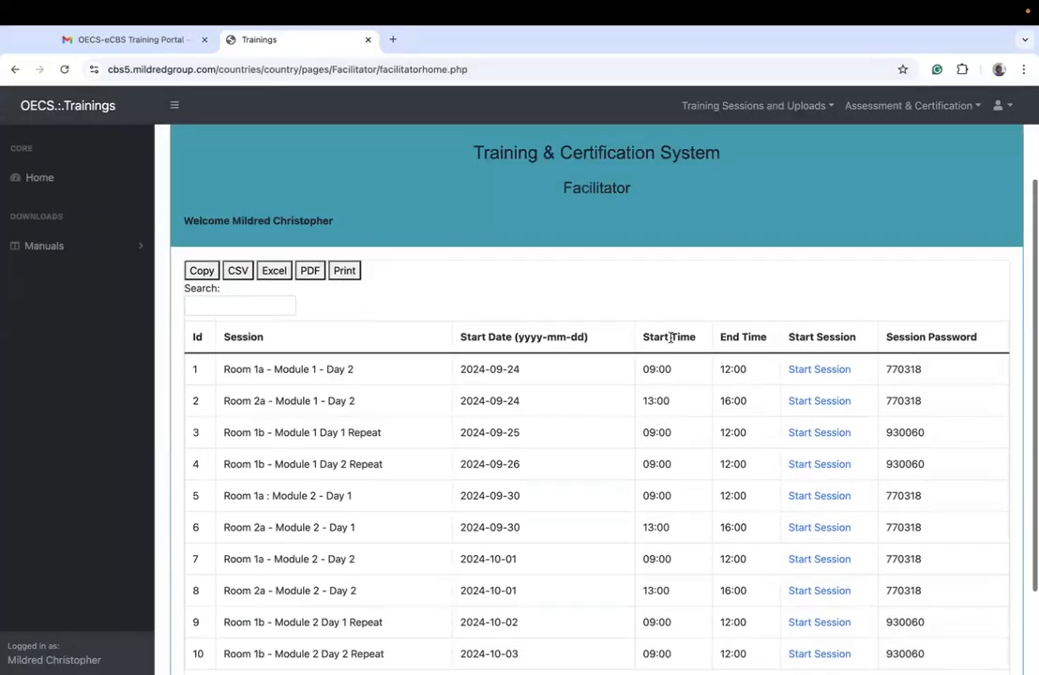
scroll(671, 340, down, 3)
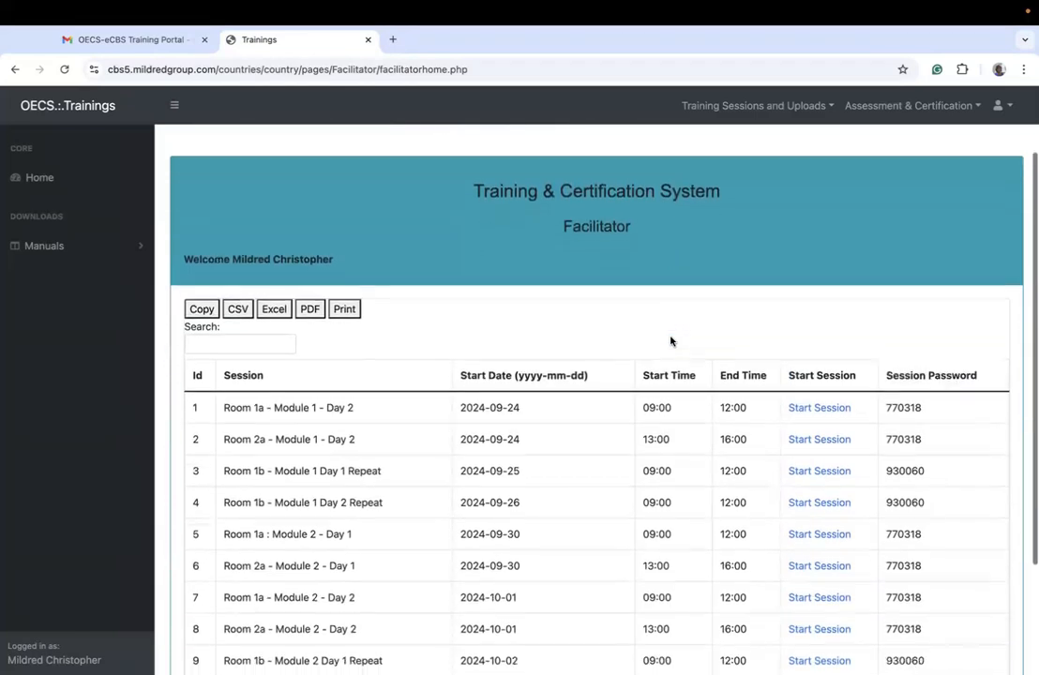
scroll(670, 341, up, 3)
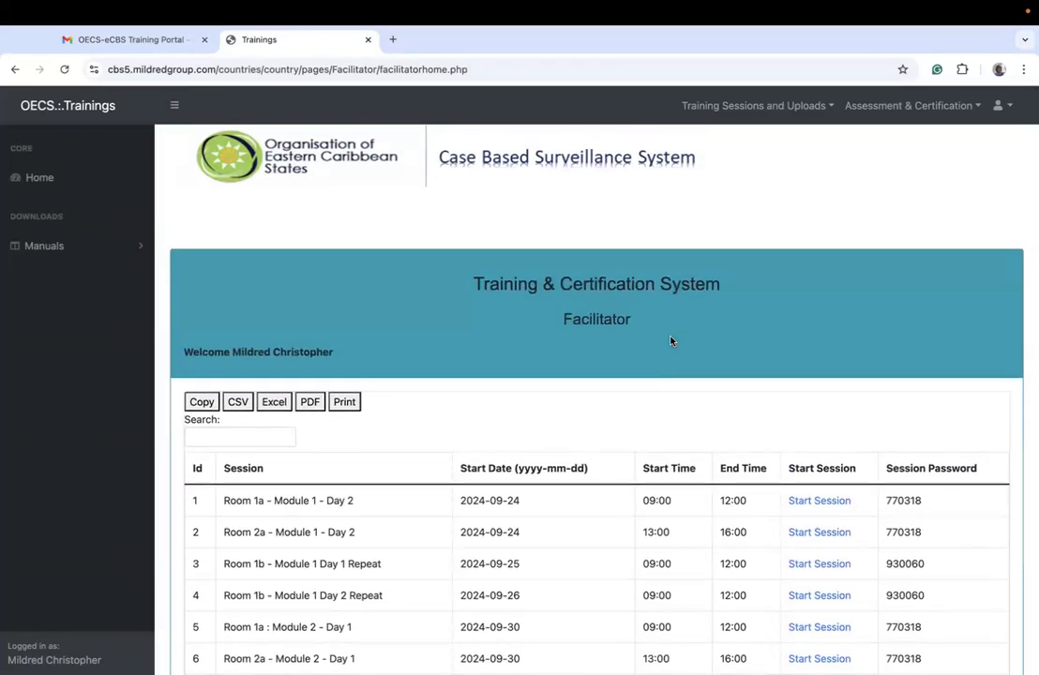
scroll(670, 340, down, 3)
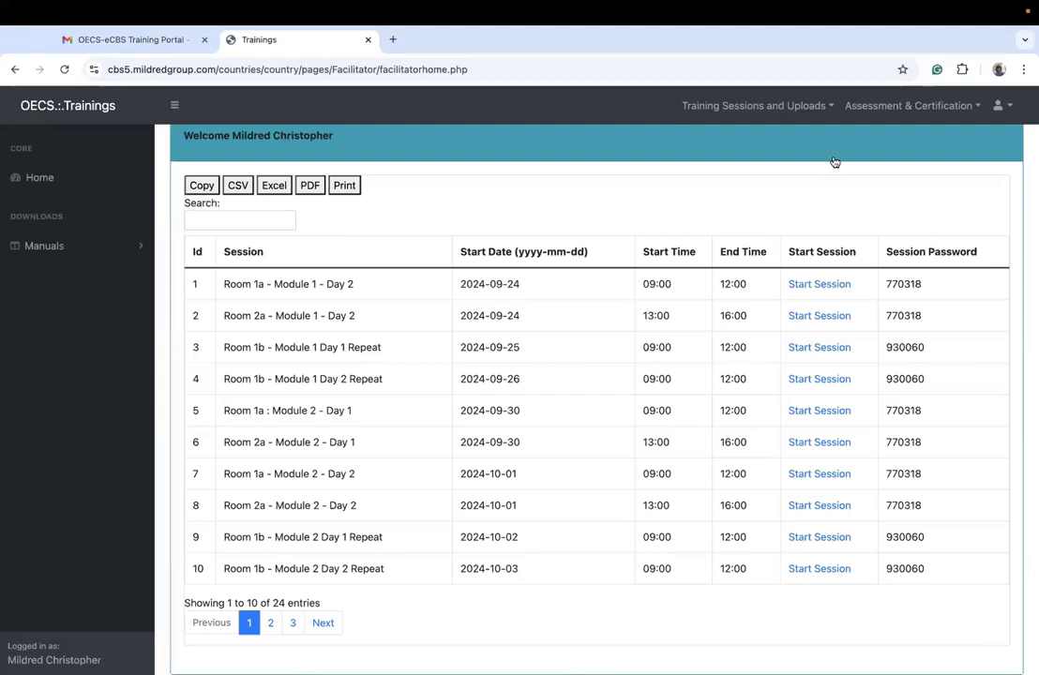
Step: Examine the facilitator functions for training sessions, uploads, assessment and certification, and the first two sessions listed
click(768, 105)
click(919, 107)
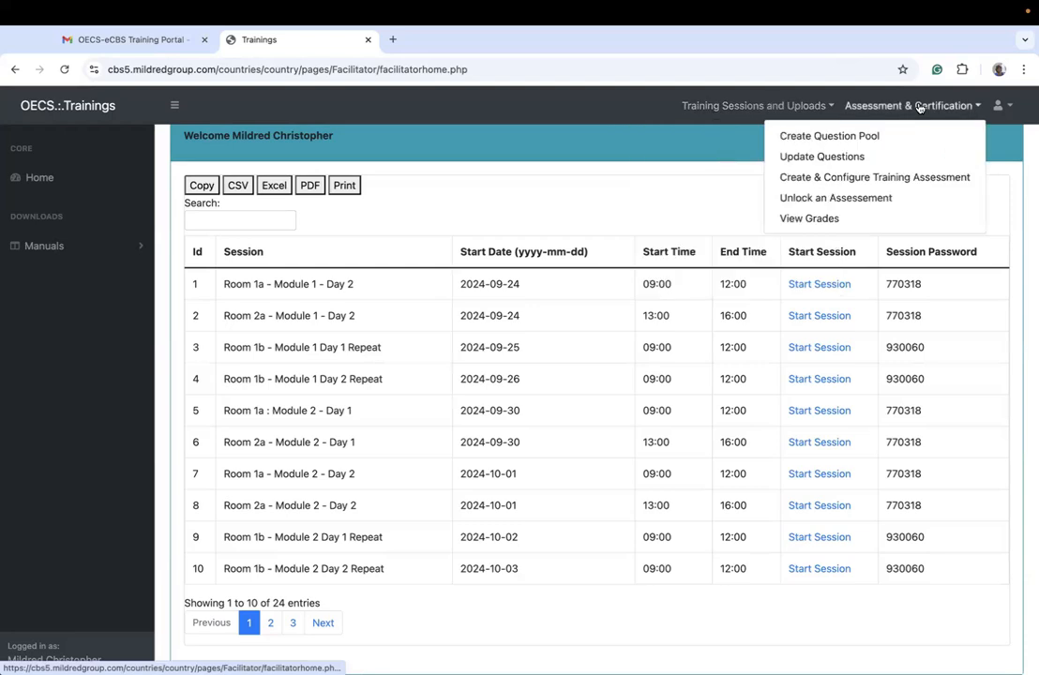
click(744, 107)
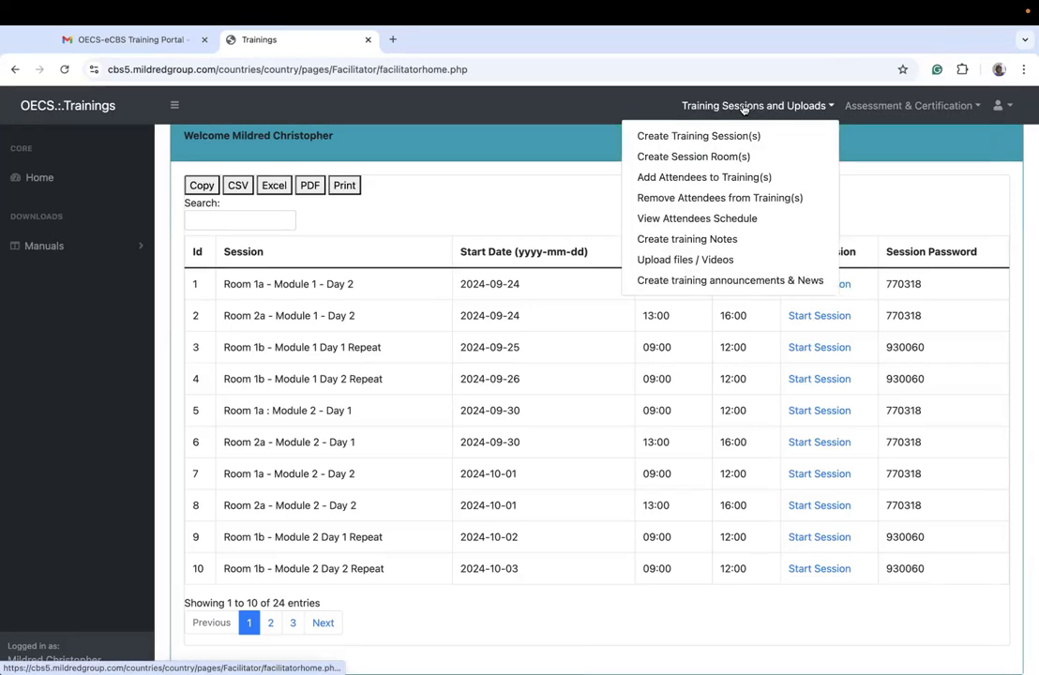
click(908, 105)
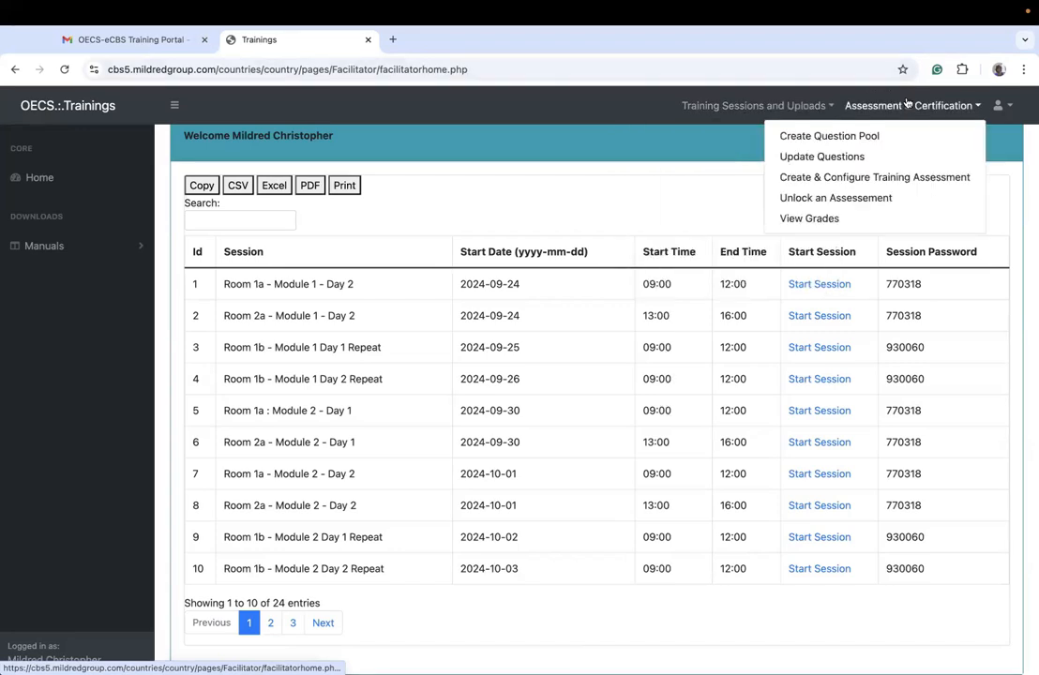
click(738, 146)
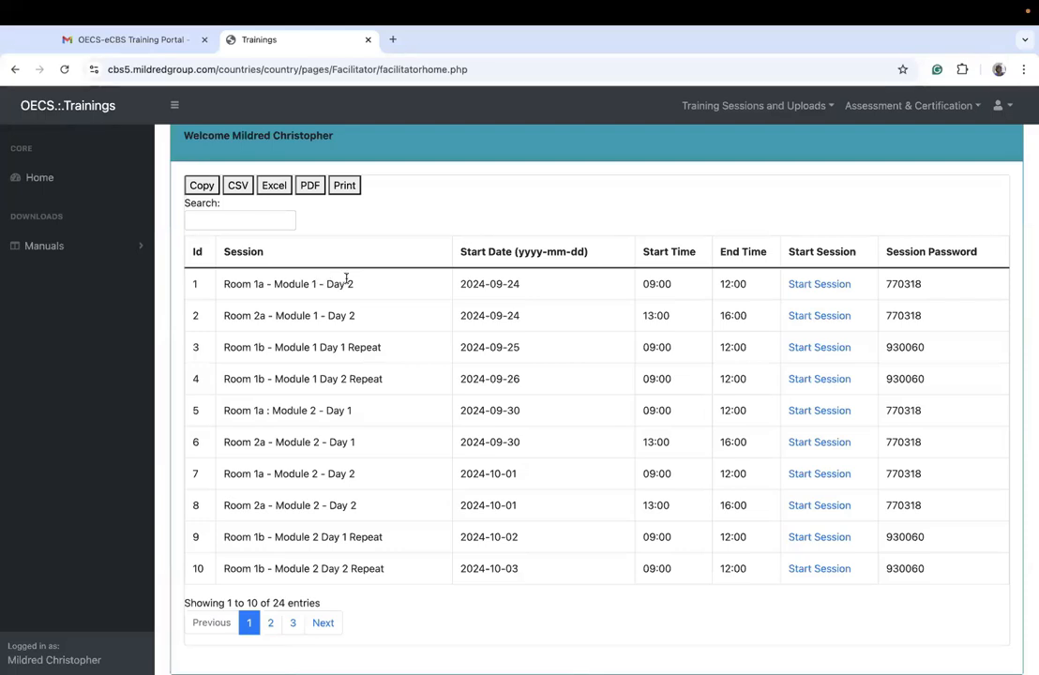
drag(526, 322, 205, 287)
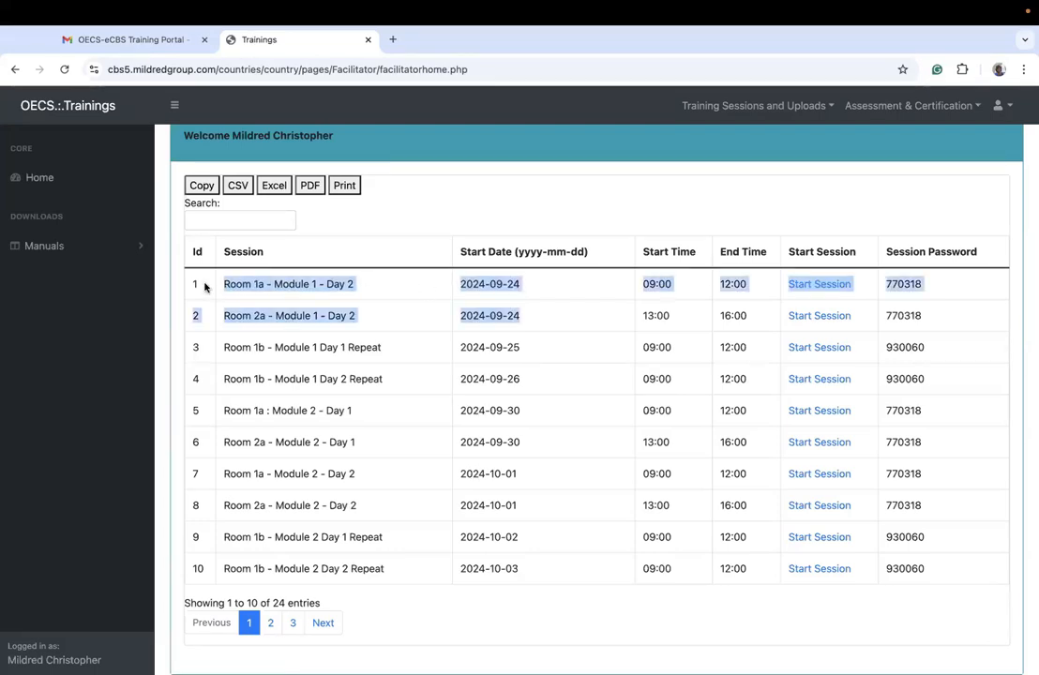
click(517, 371)
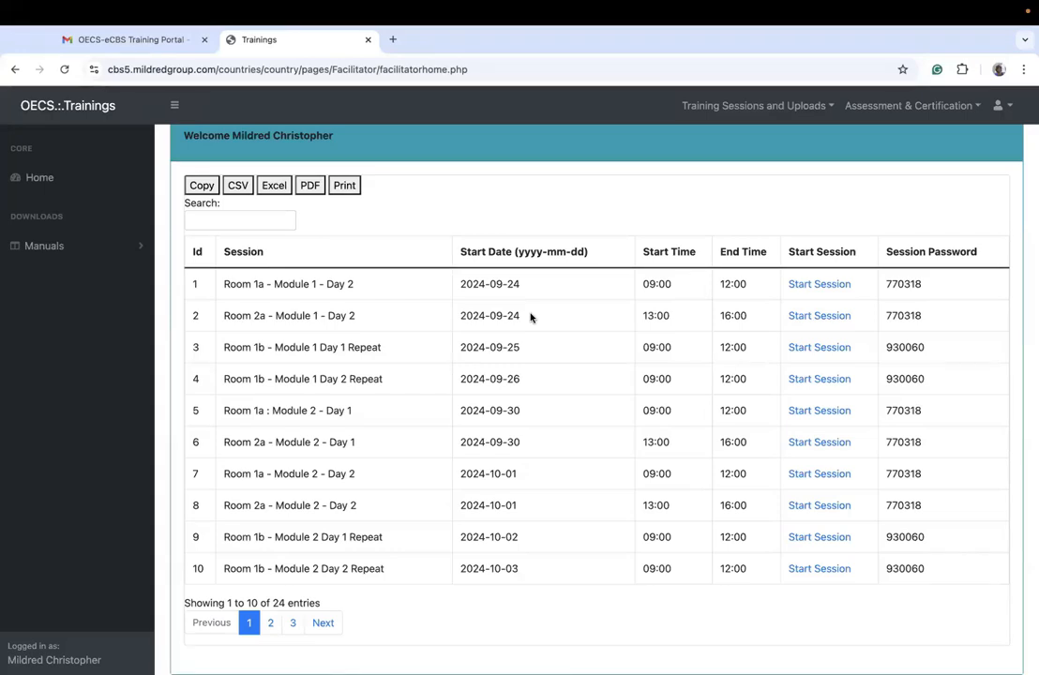
Step: Log out of the facilitator account and open the Virtual Training Workshop Portal login again
click(1000, 105)
click(886, 133)
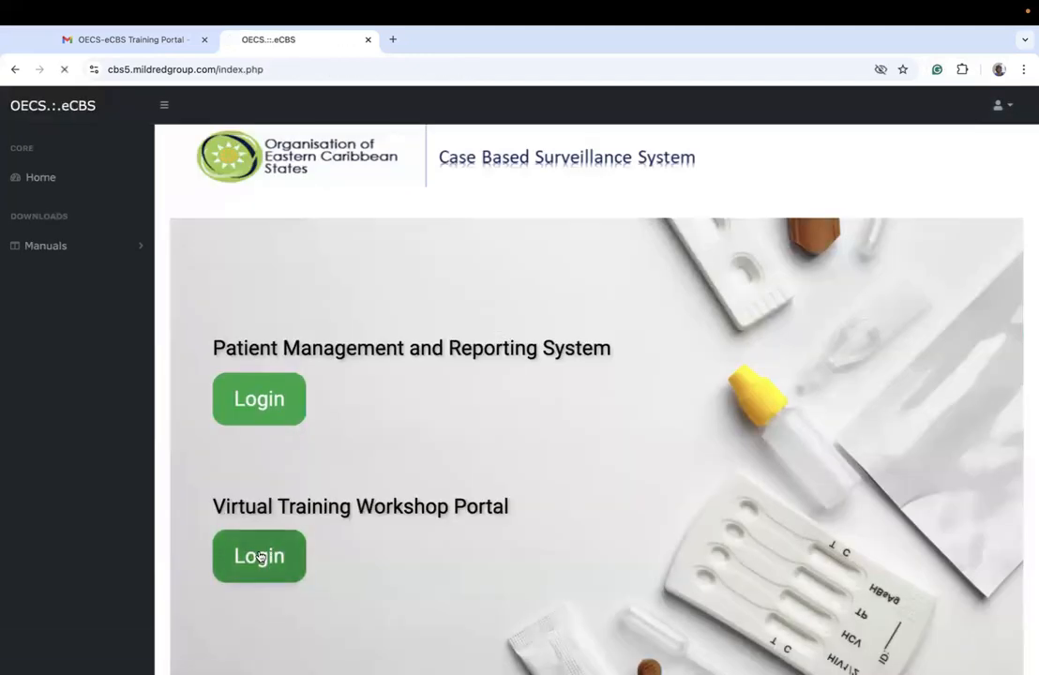
click(258, 557)
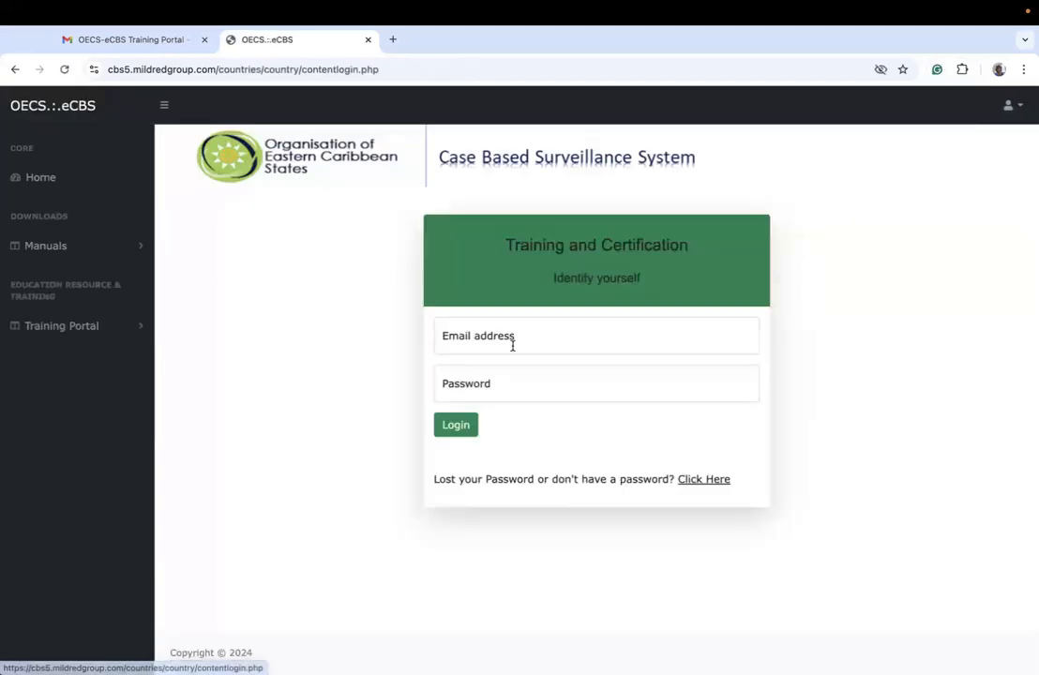
Step: Log in to the training portal with the second facilitator account's email address and password
click(517, 340)
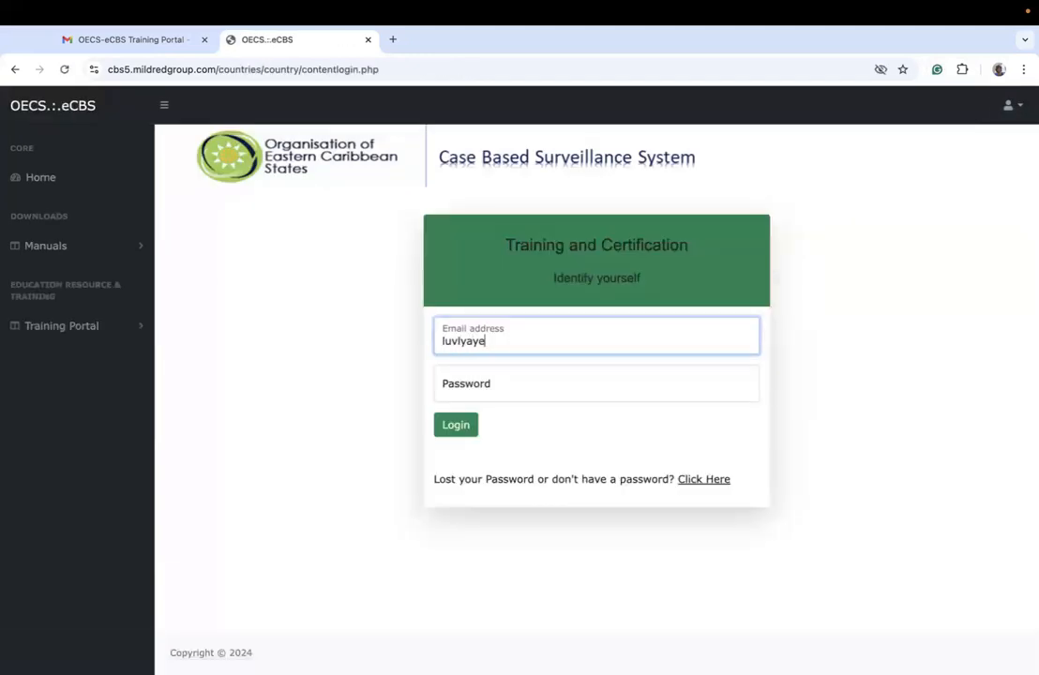
key(Tab)
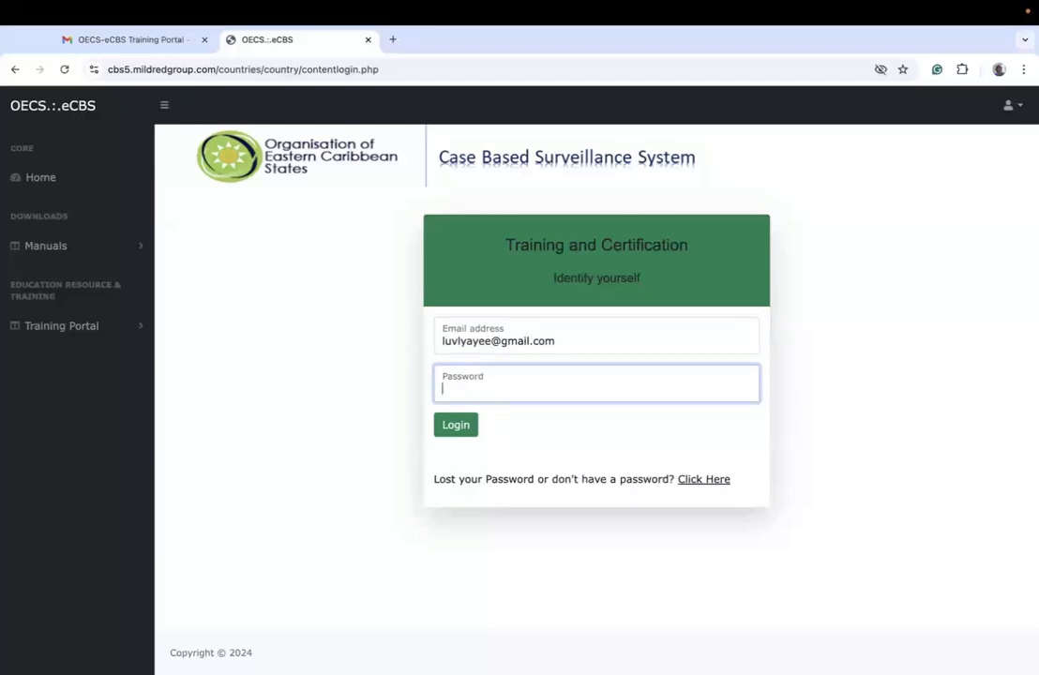
text(*********)
key(Return)
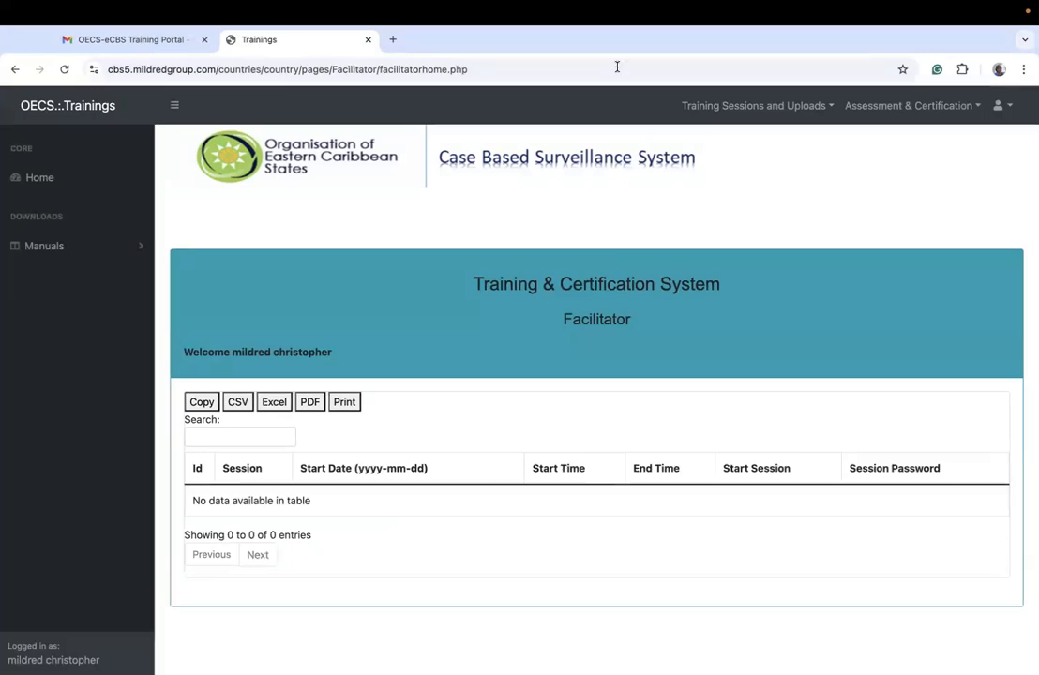
Step: Open the page for creating training sessions and bring its whole session form into view
click(748, 106)
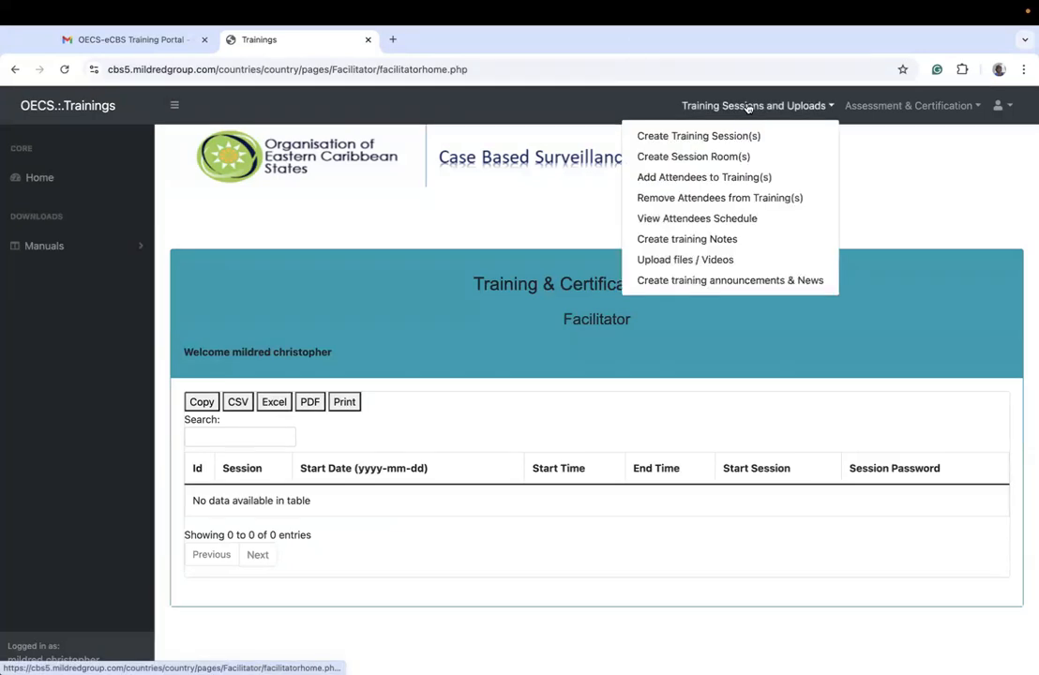
click(664, 141)
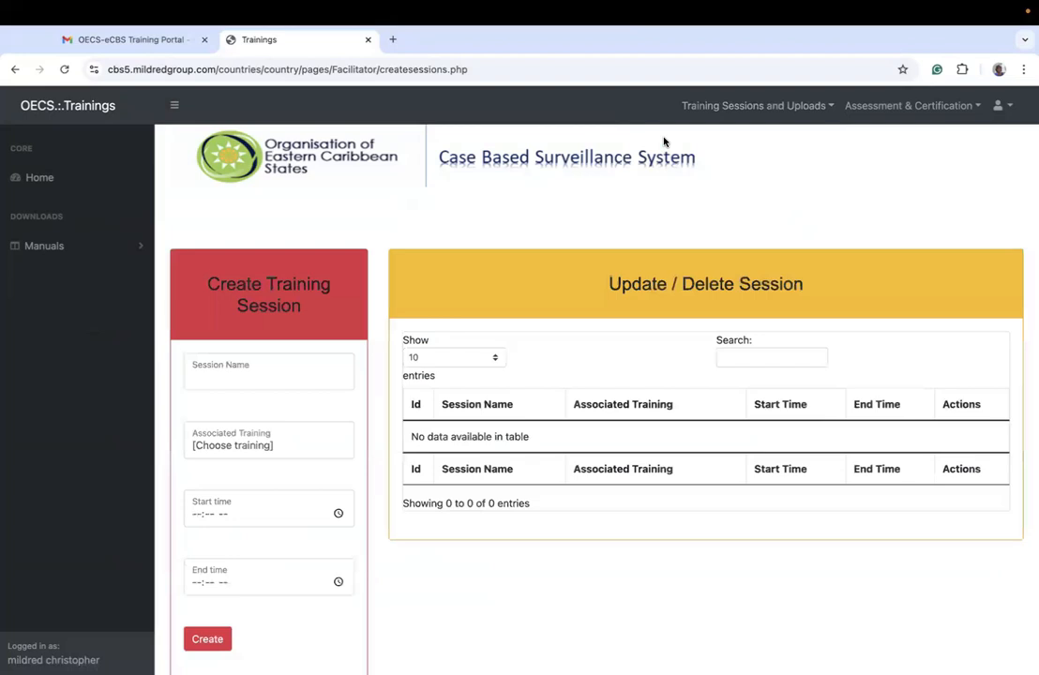
scroll(664, 142, down, 1)
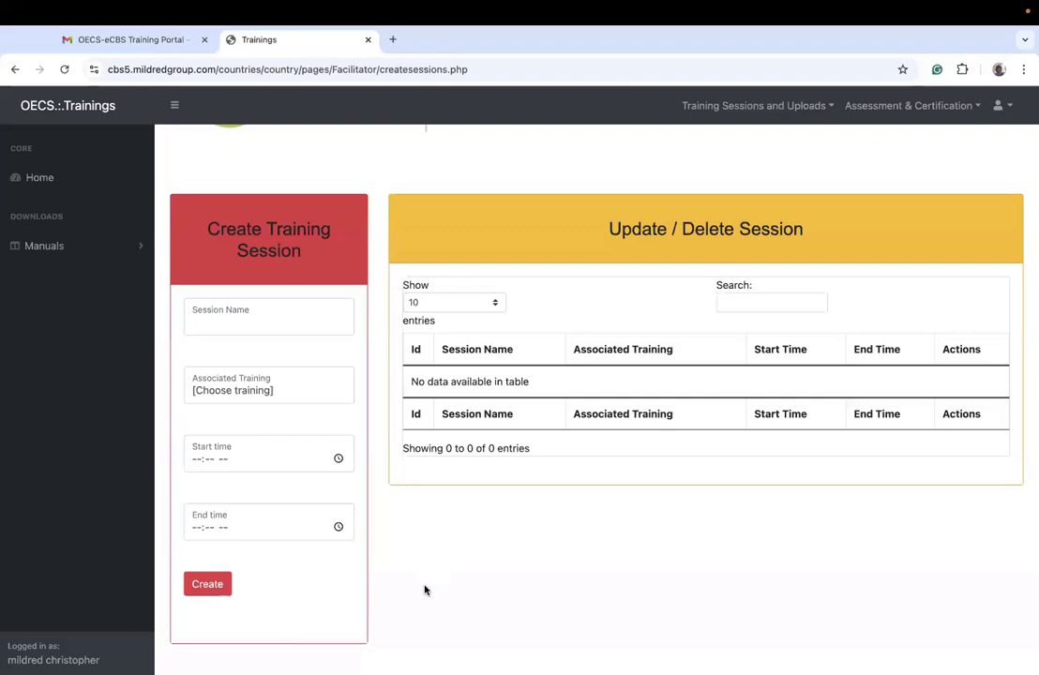
Step: Associate the new session with the Electronic Prescription System training and name the session Technical
click(267, 387)
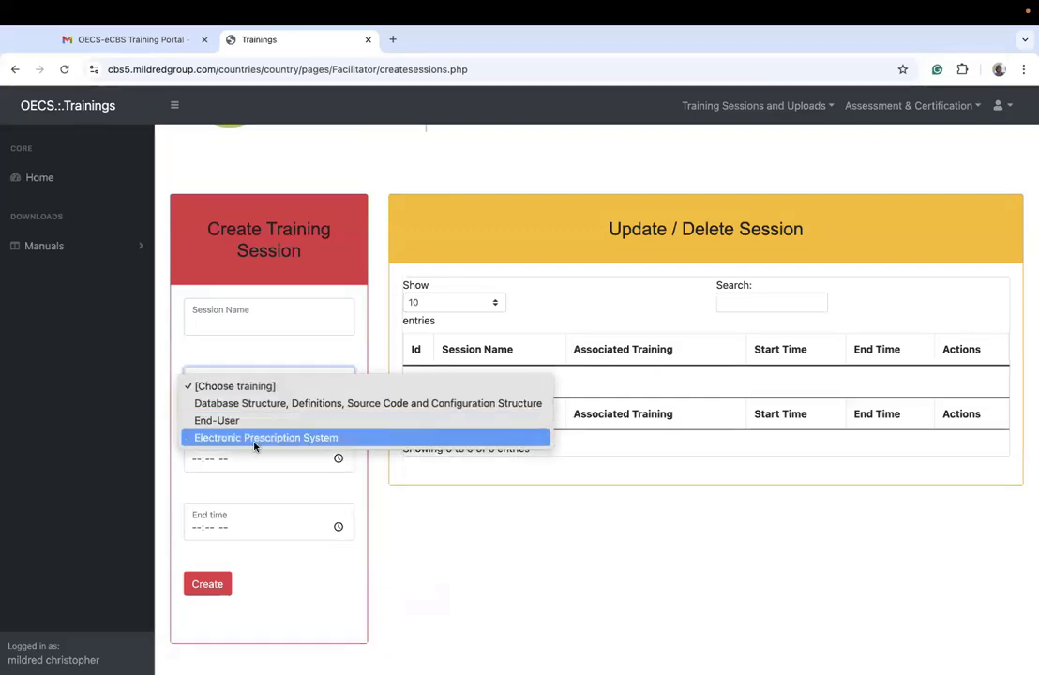
click(253, 445)
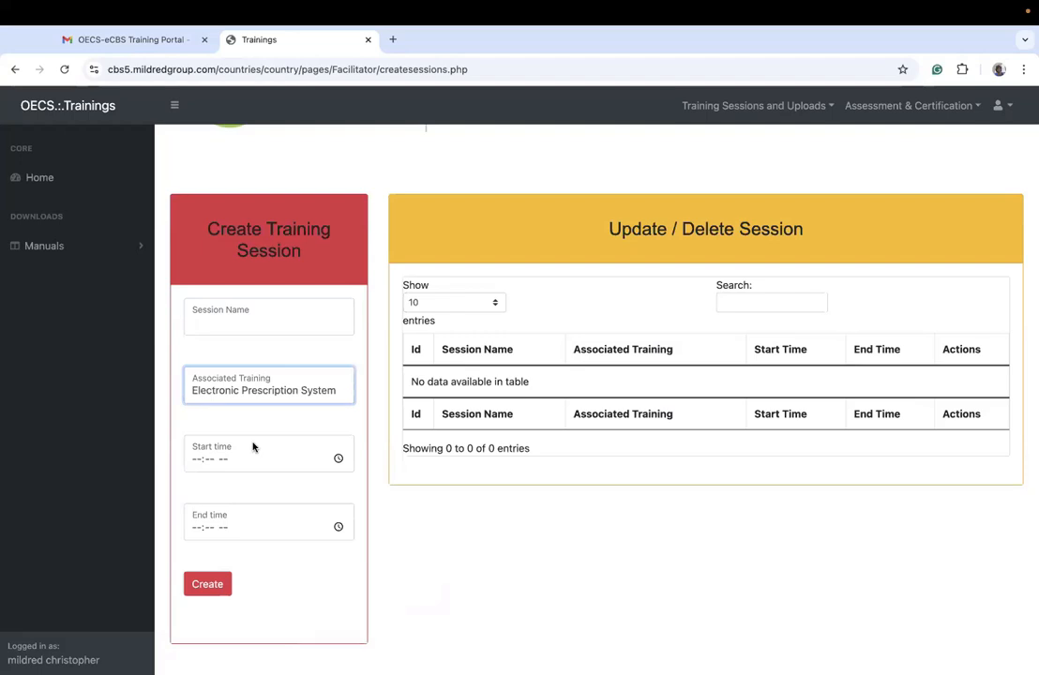
click(204, 319)
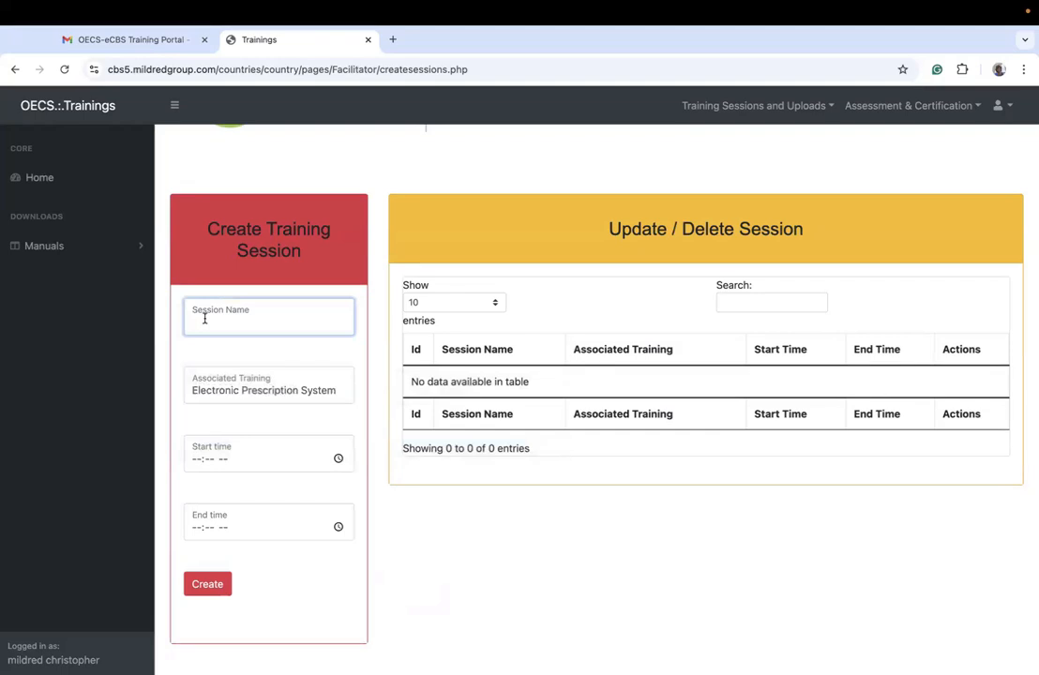
text(Technical)
click(236, 390)
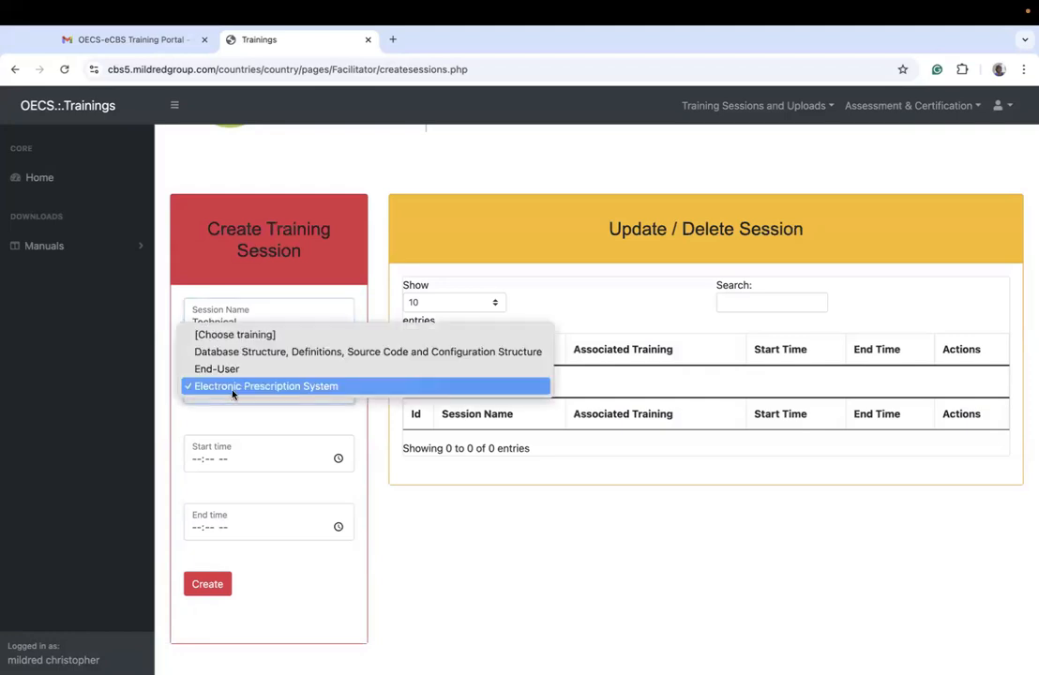
click(308, 386)
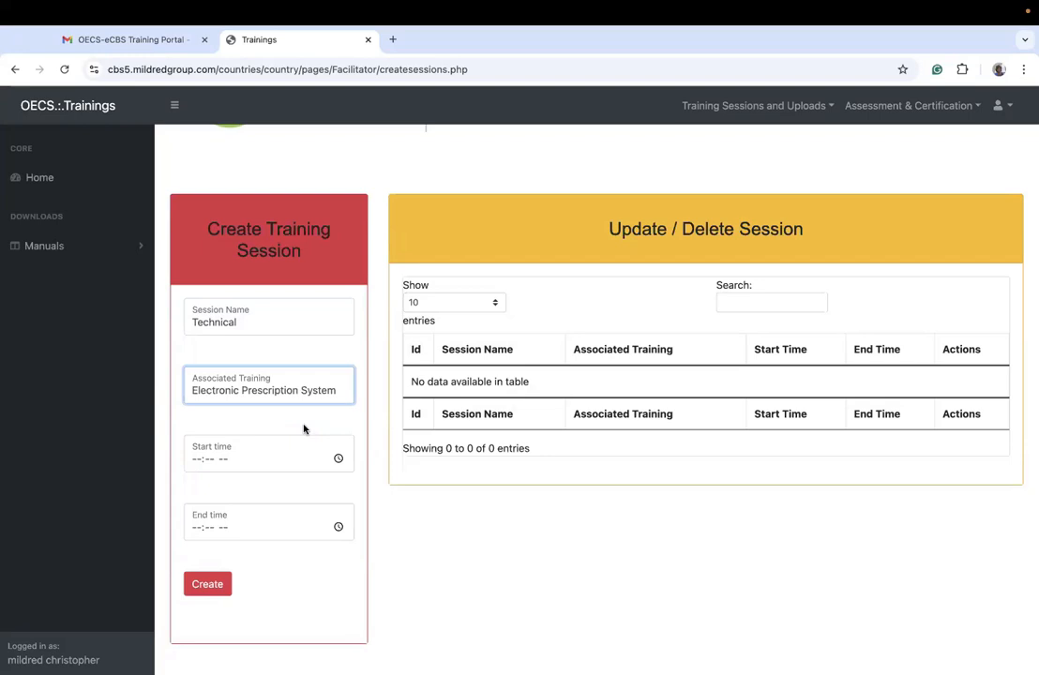
click(294, 392)
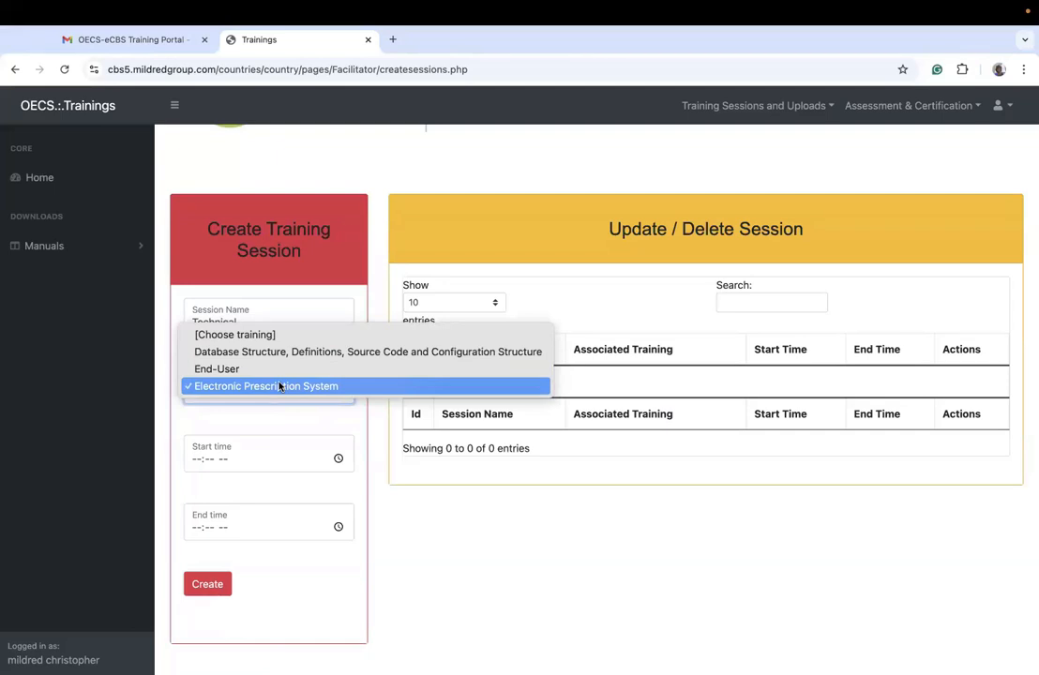
click(279, 386)
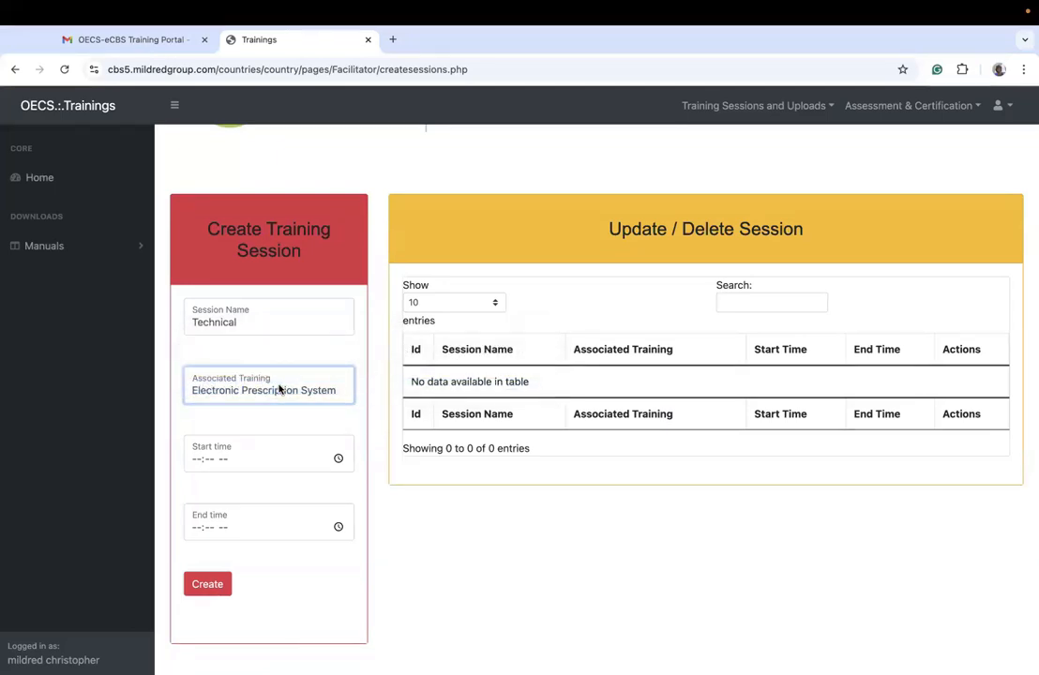
click(279, 390)
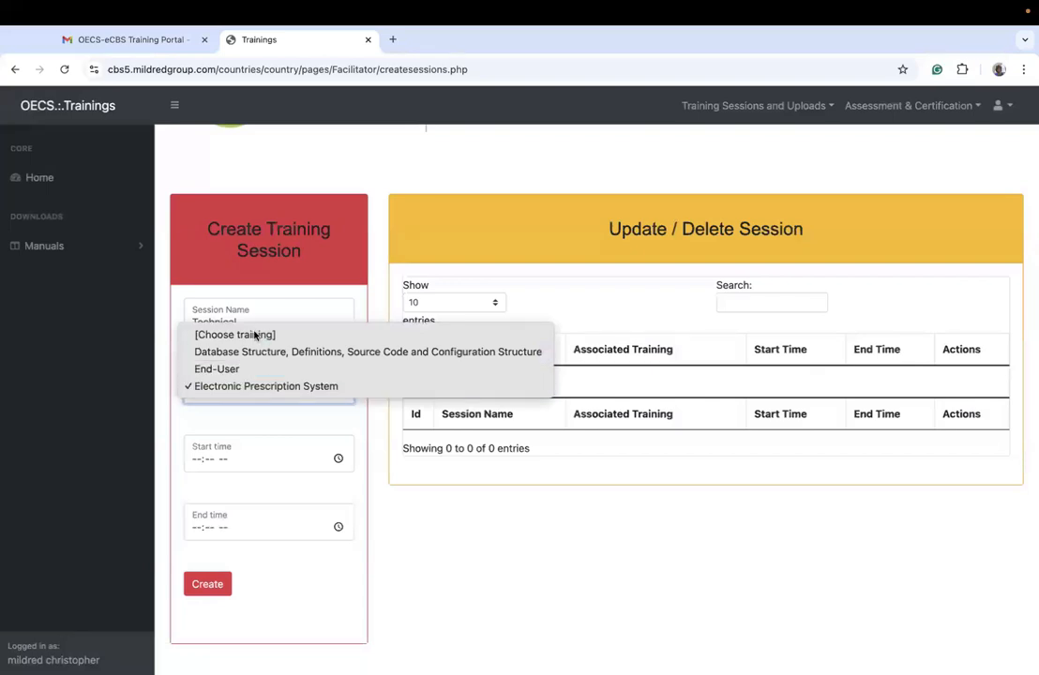
click(274, 390)
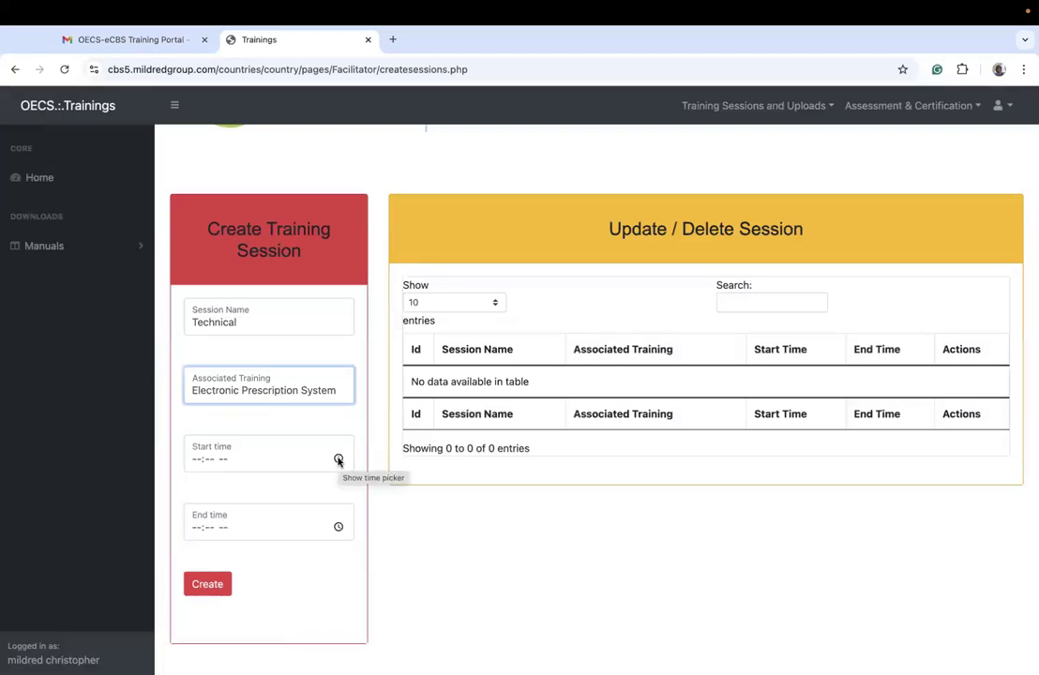
Step: Set the Technical session's start time to 09:00 AM and end time to 04:00 PM, and create the session
click(195, 460)
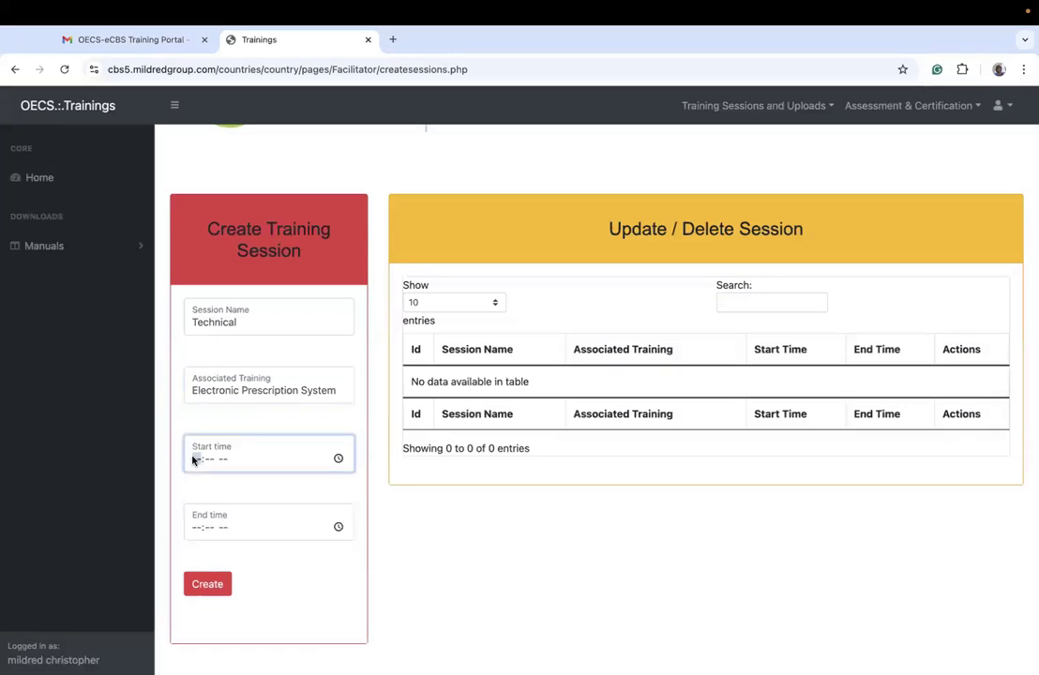
text(09:00)
key(a)
click(197, 526)
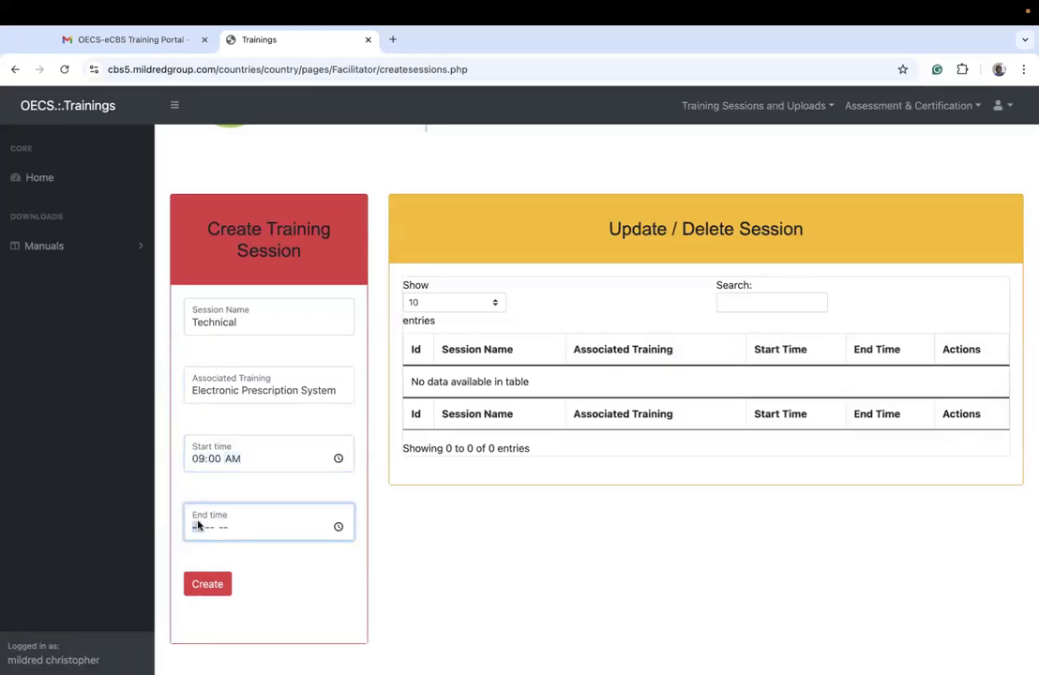
text(0500p)
click(207, 579)
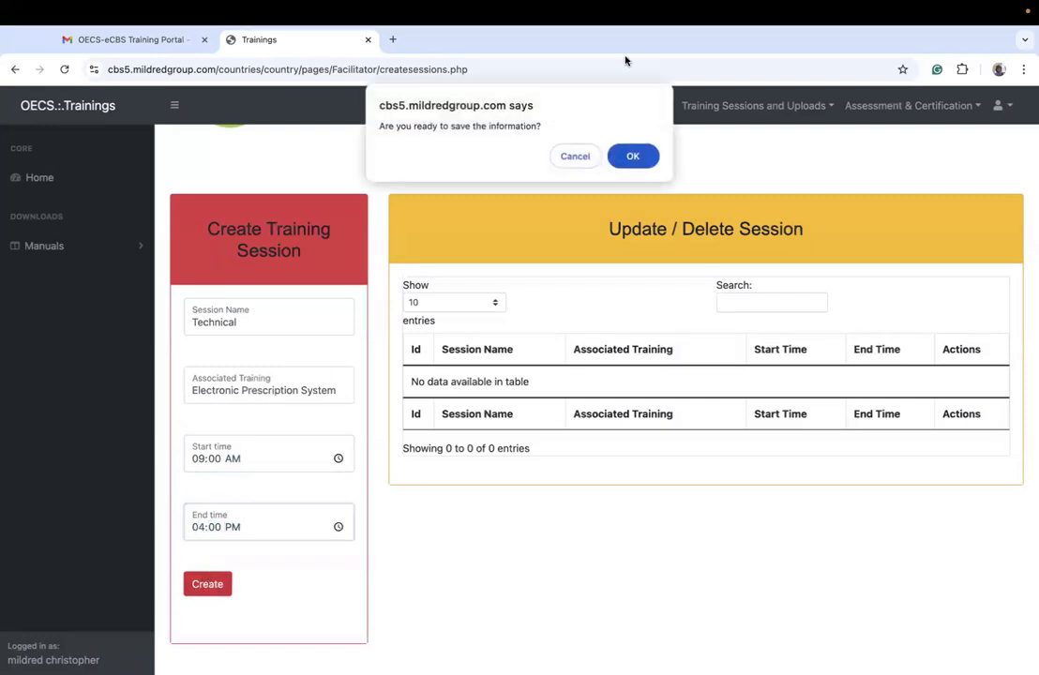
click(629, 156)
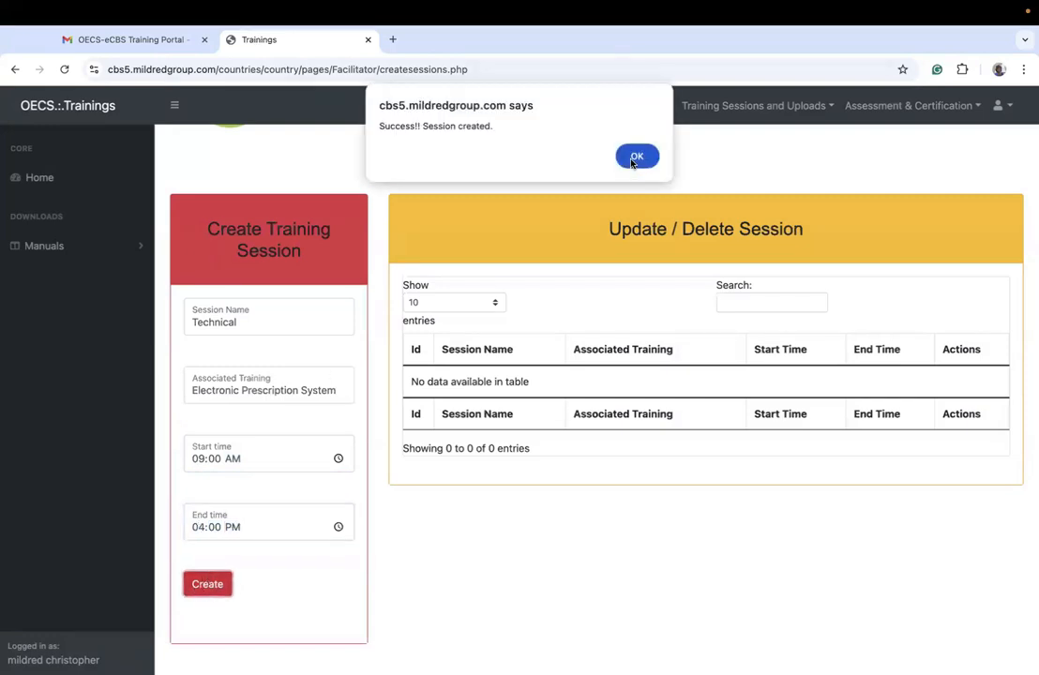
click(637, 156)
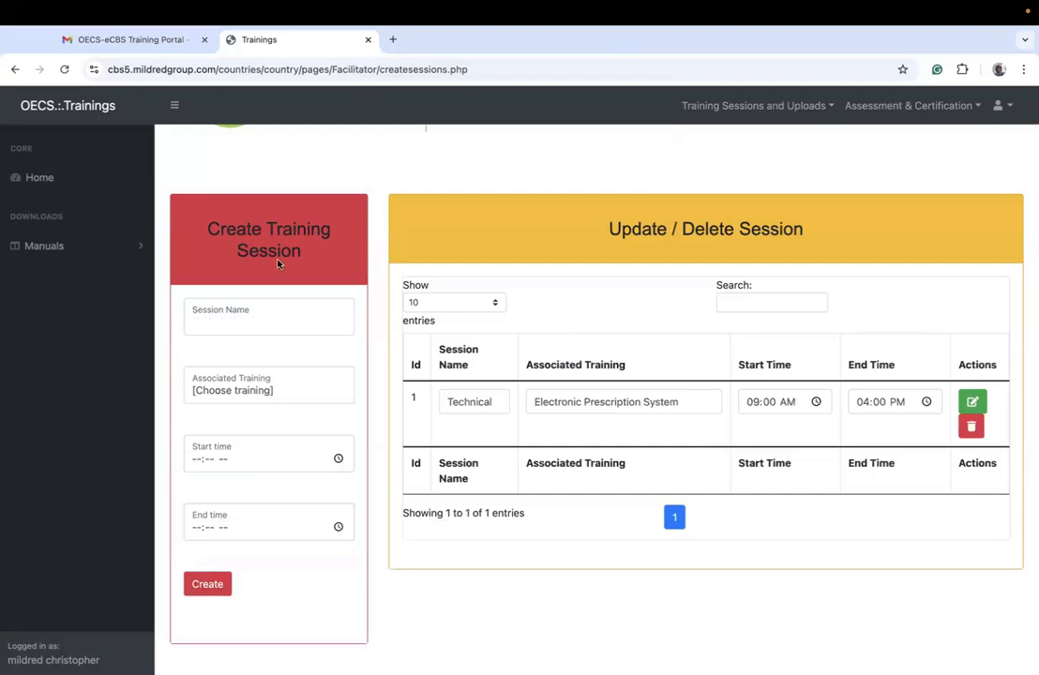
Step: Name a second session Pharmacist and associate it with the Electronic Prescription System training
click(243, 319)
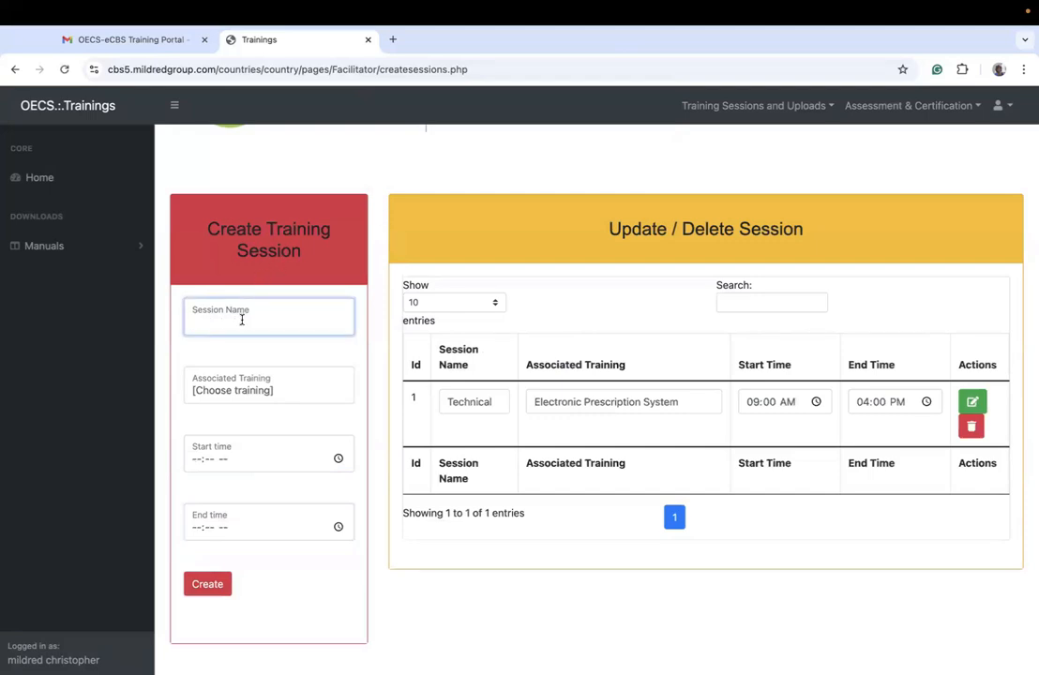
text(Pharmacist)
click(209, 375)
click(214, 443)
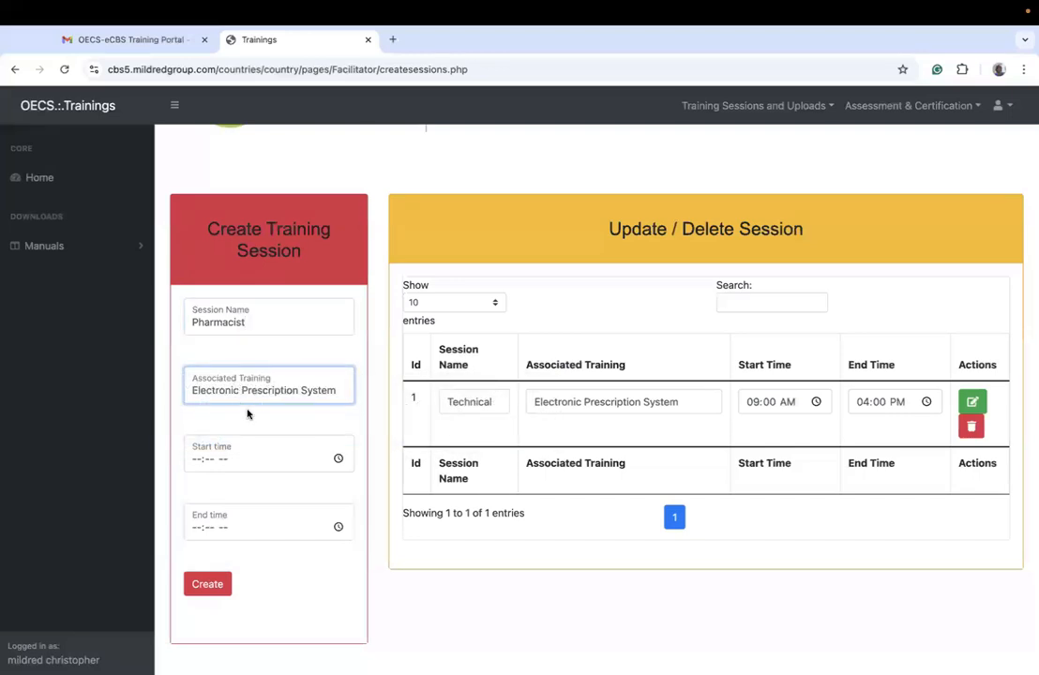
Step: Schedule the Pharmacist session from 09:00 AM to 04:00 PM and create it
click(193, 460)
text(0900a)
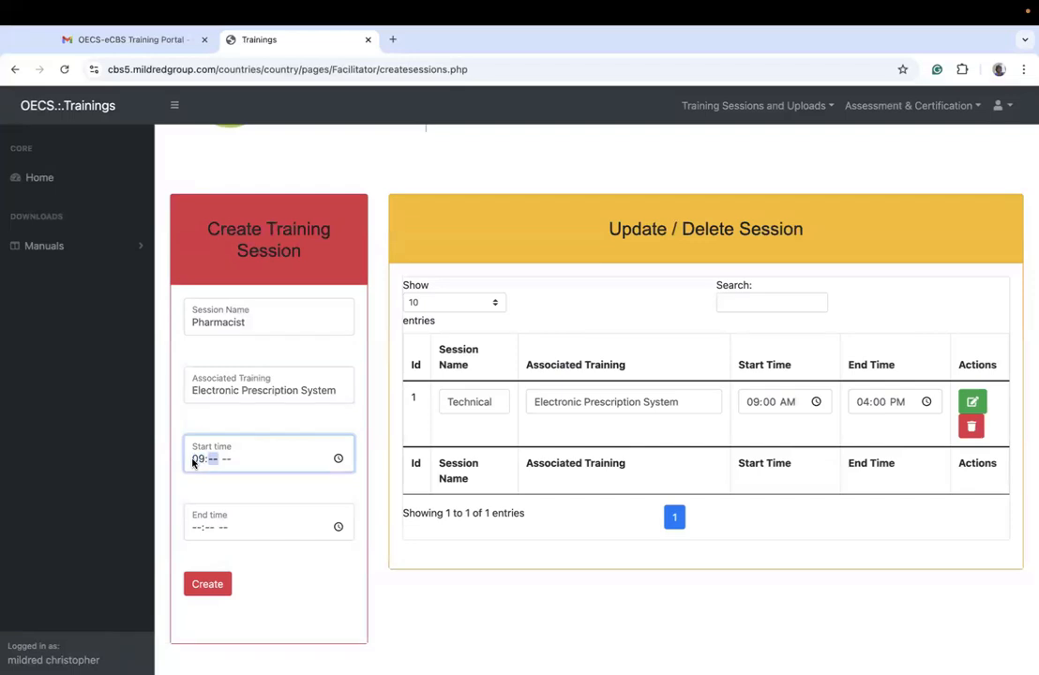
click(198, 532)
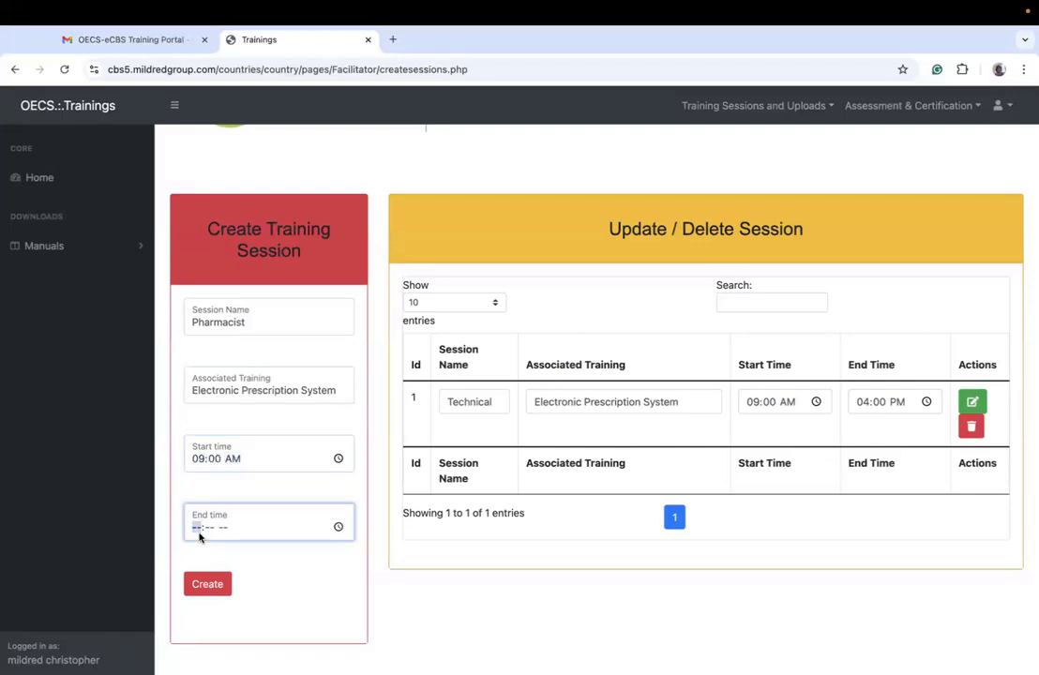
text(0400p)
click(206, 582)
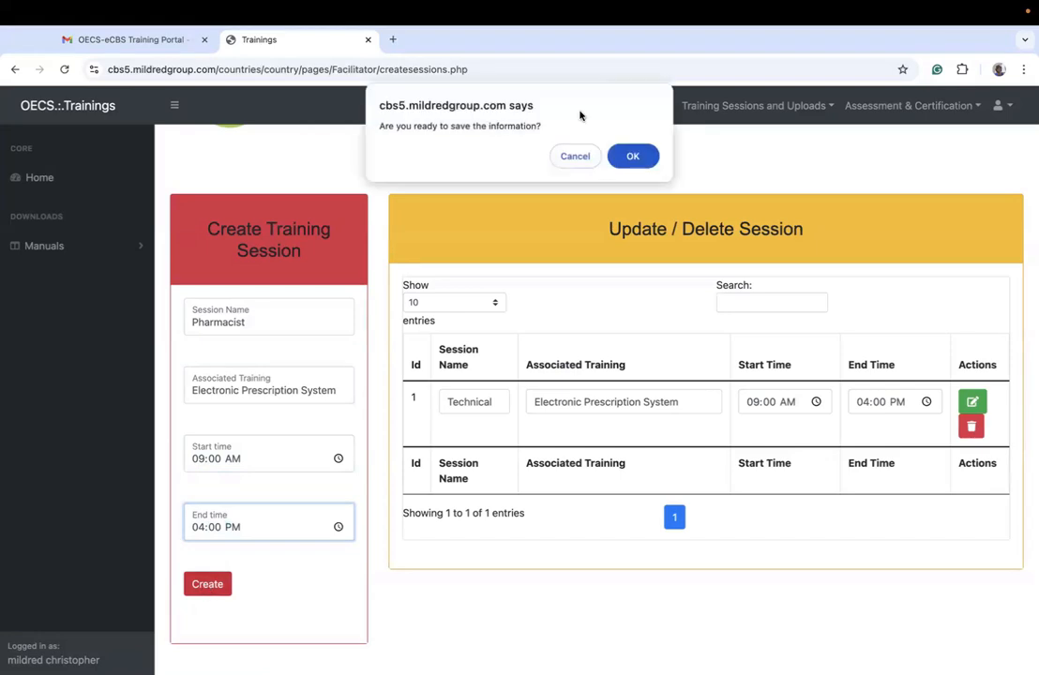
click(632, 157)
click(634, 156)
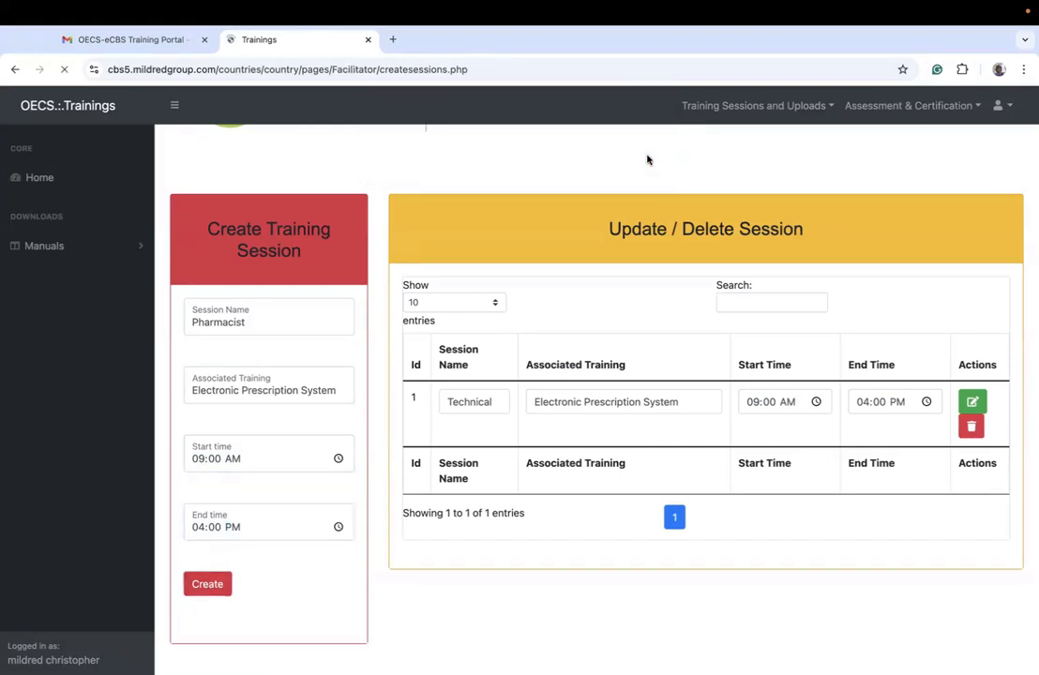
Step: Name a third session Doctors and associate it with the Electronic Prescription System training
click(332, 318)
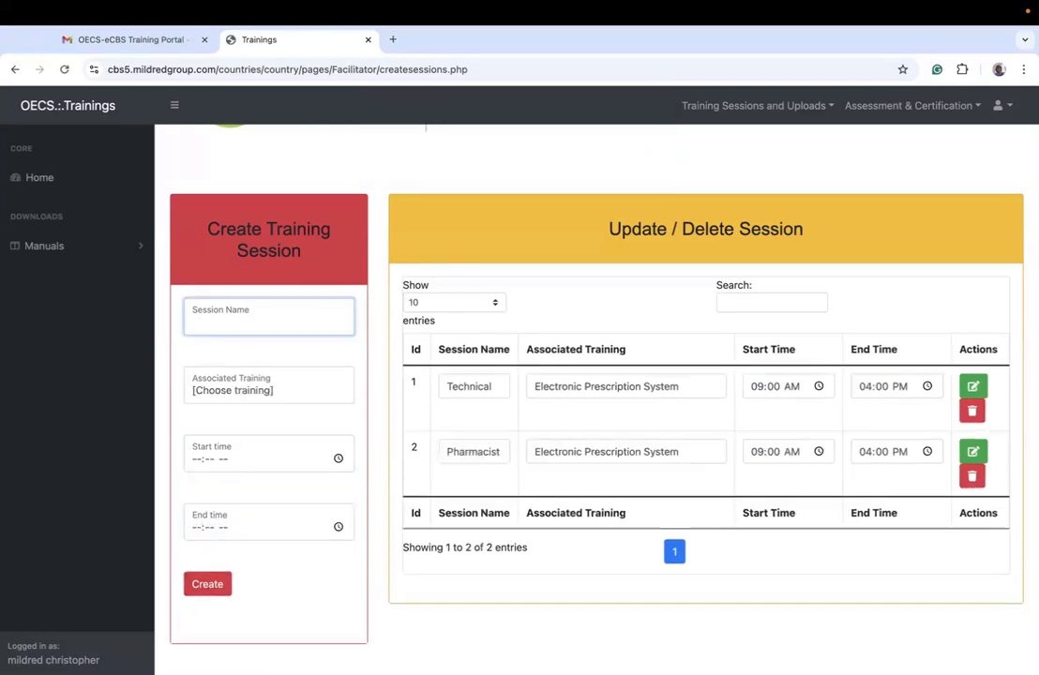
text(Doctors)
click(287, 386)
click(266, 437)
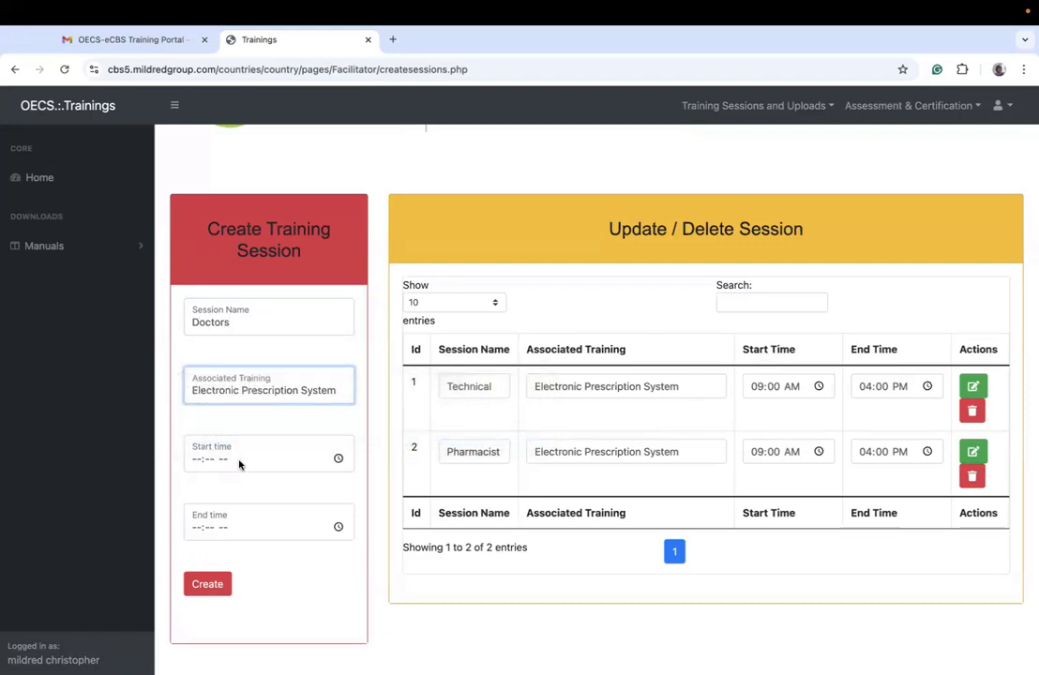
Step: Give the Doctors session a start time of 09:00 AM and an end time of 04:00 PM, and create it
click(192, 461)
text(090)
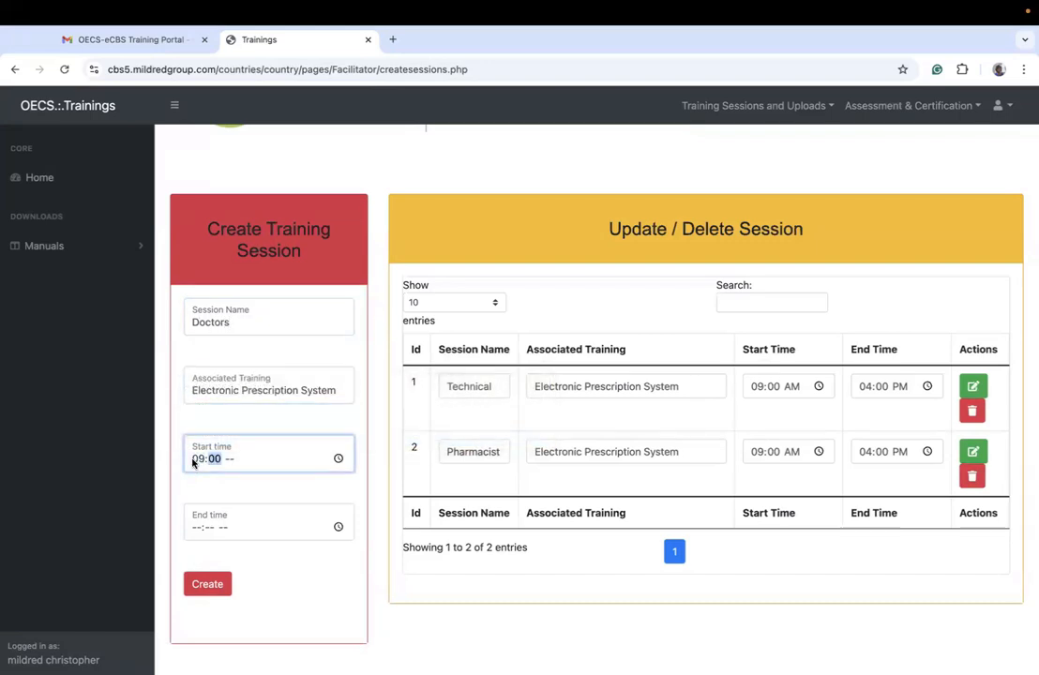
text(0a)
click(195, 529)
text(00:-- --)
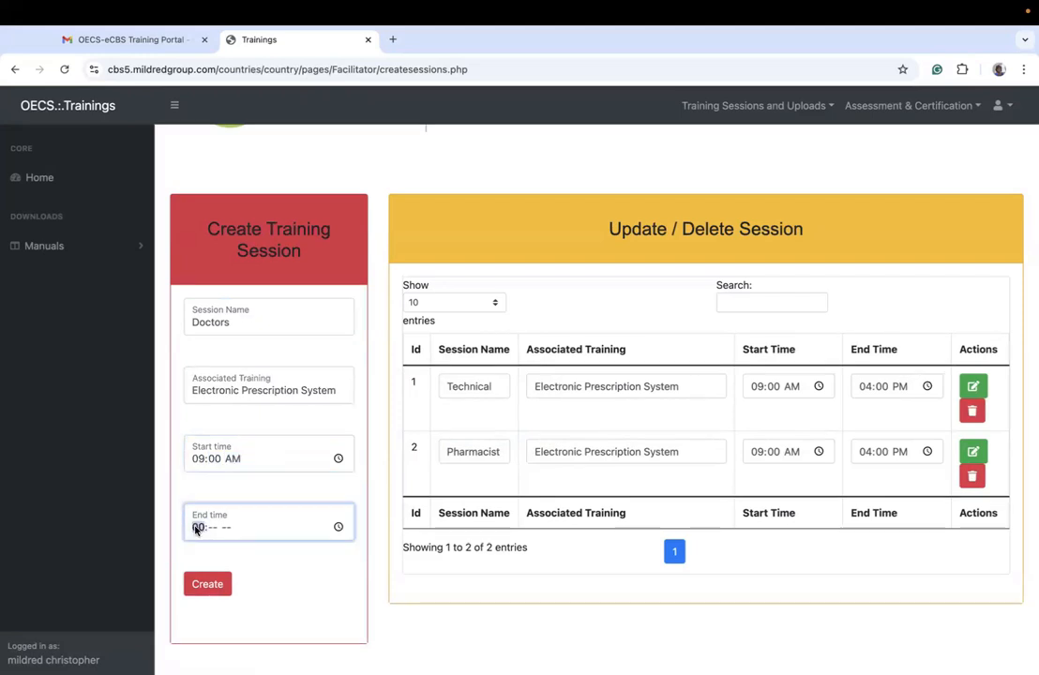
text(400p)
click(195, 581)
click(624, 156)
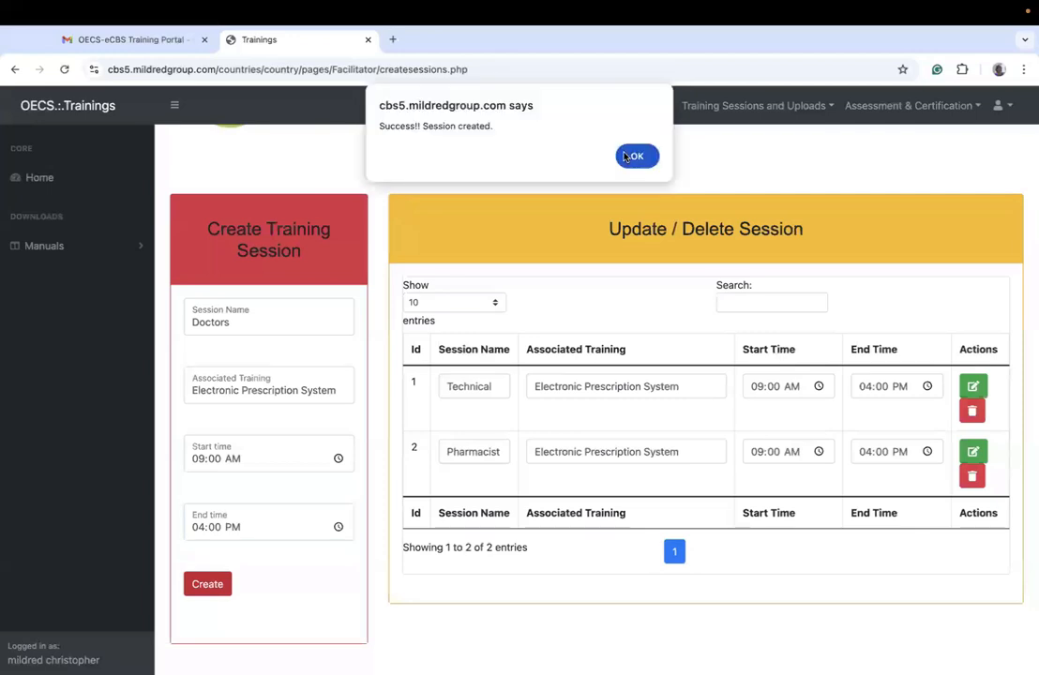
click(651, 158)
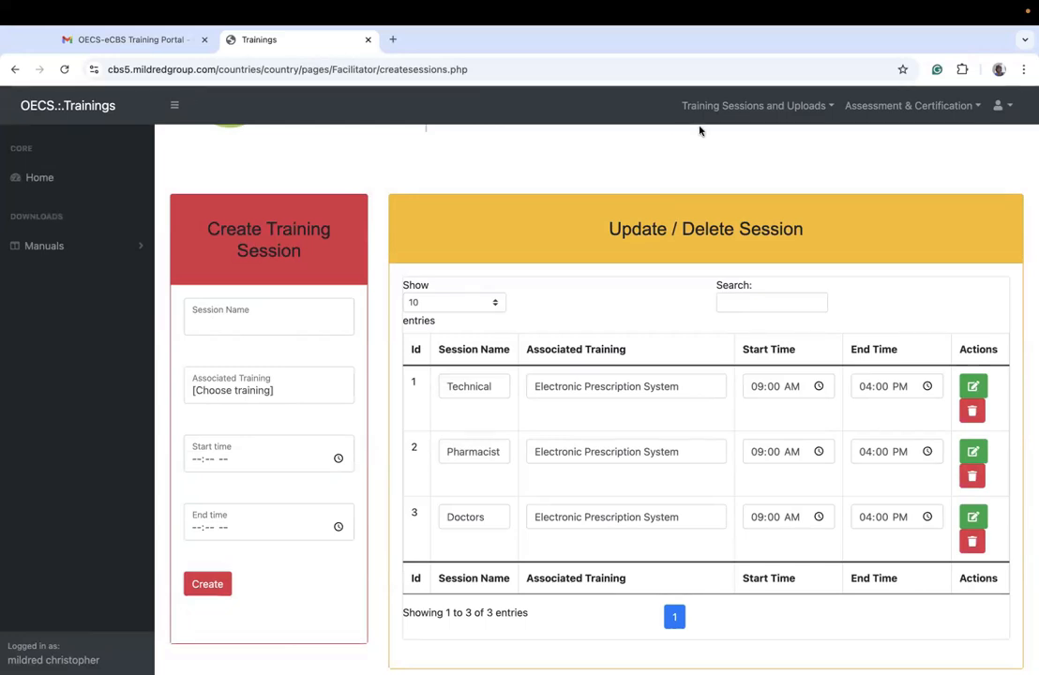
Step: Open the page for creating session rooms and name the new room "Room 1 - Technical"
click(750, 105)
click(699, 158)
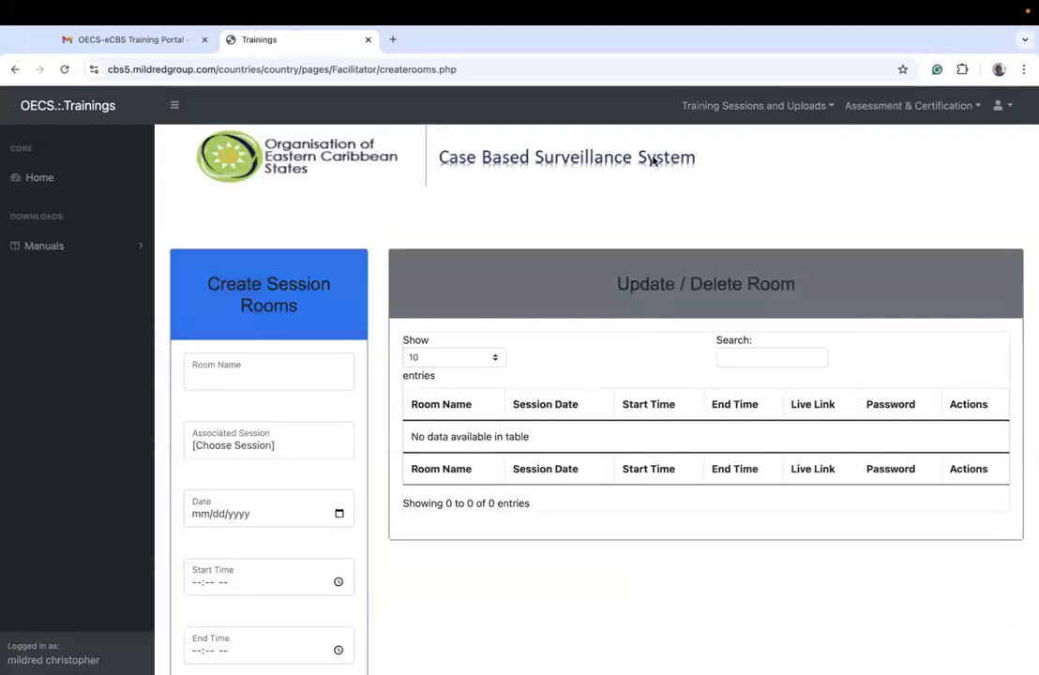
click(298, 365)
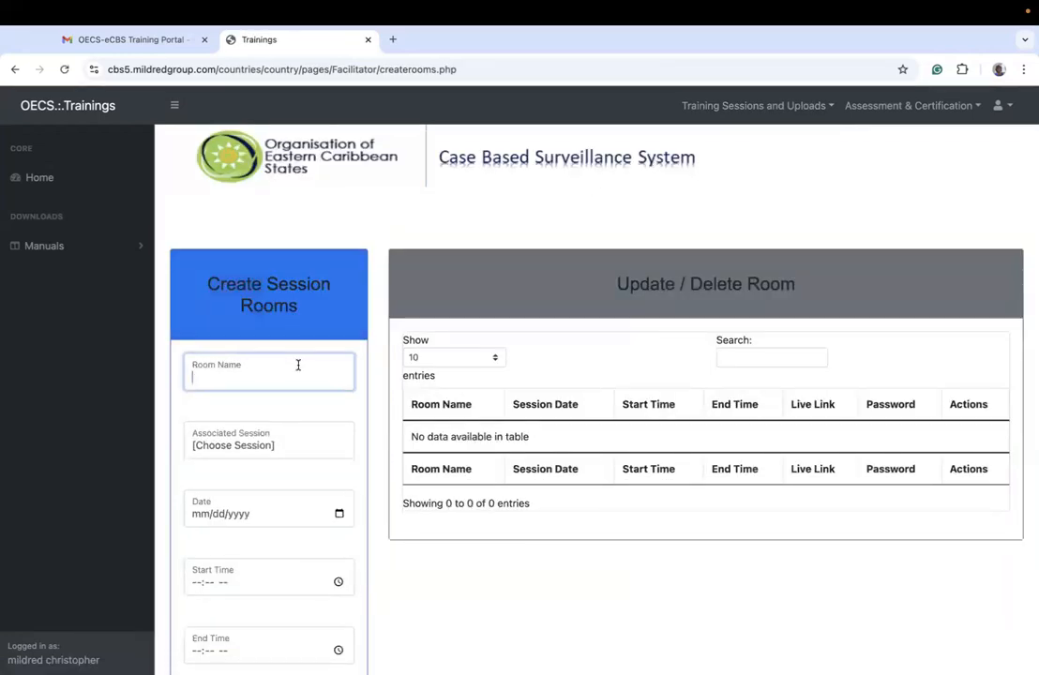
text(Room 1)
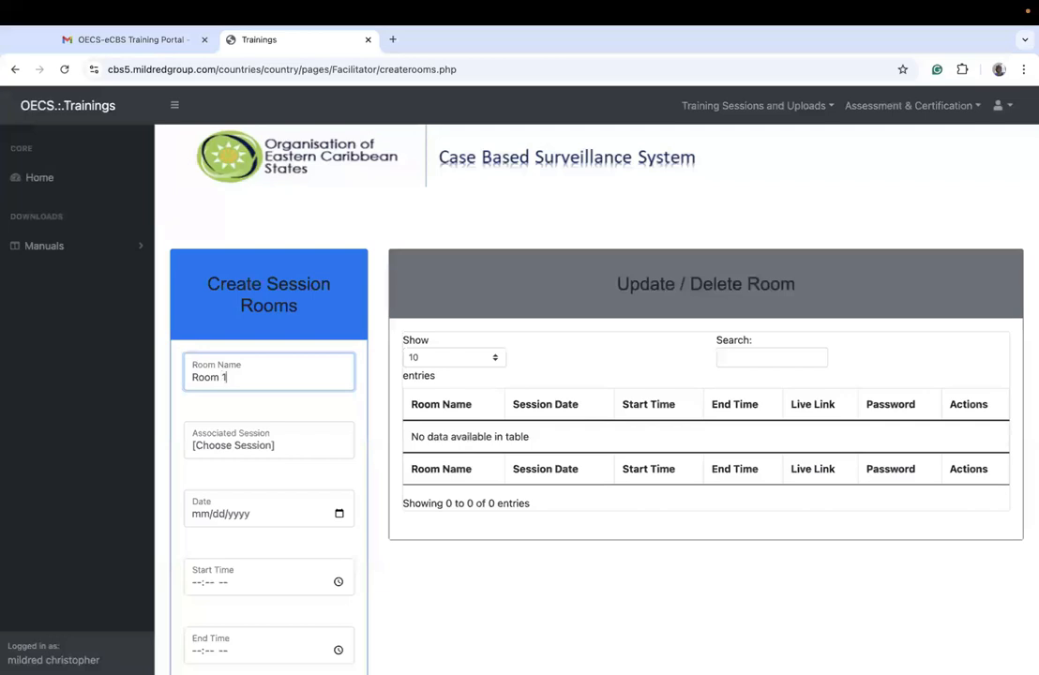
text( - technical)
key(BackSpace)
key(BackSpace)
key(BackSpace)
key(BackSpace)
key(BackSpace)
key(BackSpace)
key(BackSpace)
key(BackSpace)
key(BackSpace)
text(Technical)
Step: Set the new room's associated session to Technical
click(266, 441)
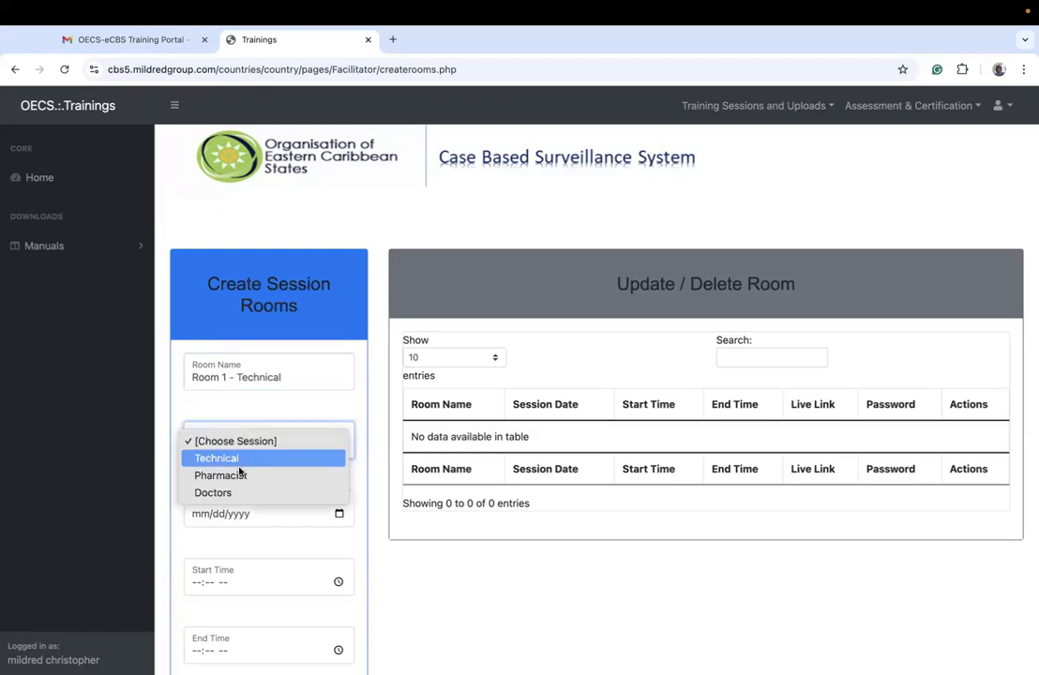
click(227, 407)
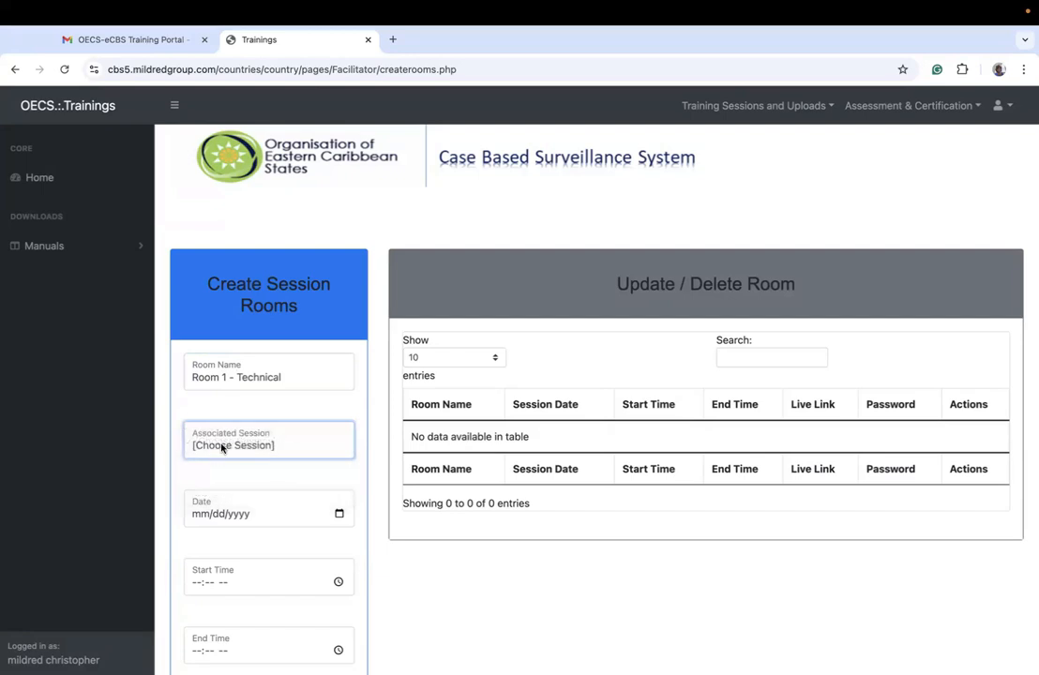
click(221, 446)
click(210, 464)
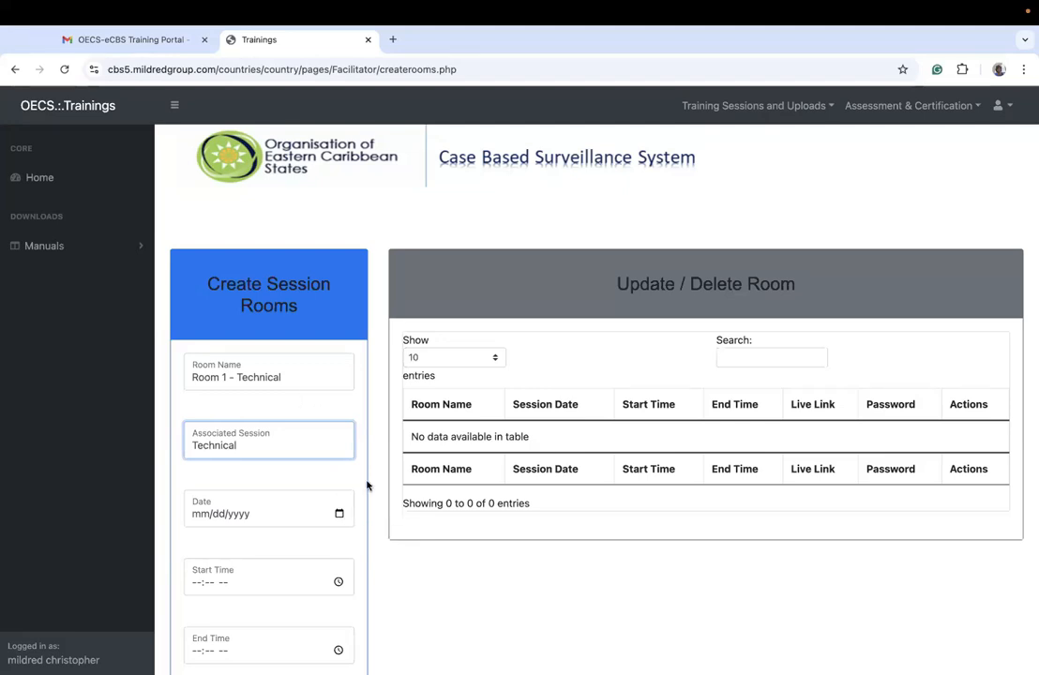
Step: Set the date of the Room 1 - Technical room to 09/27/2024
scroll(366, 485, down, 3)
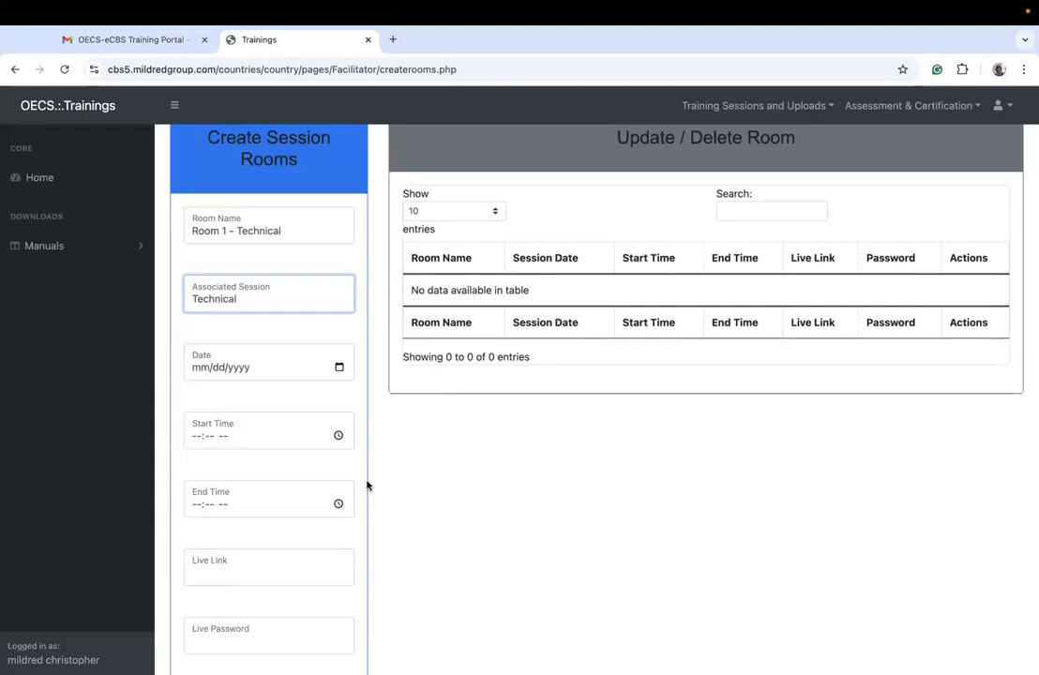
scroll(234, 610, down, 2)
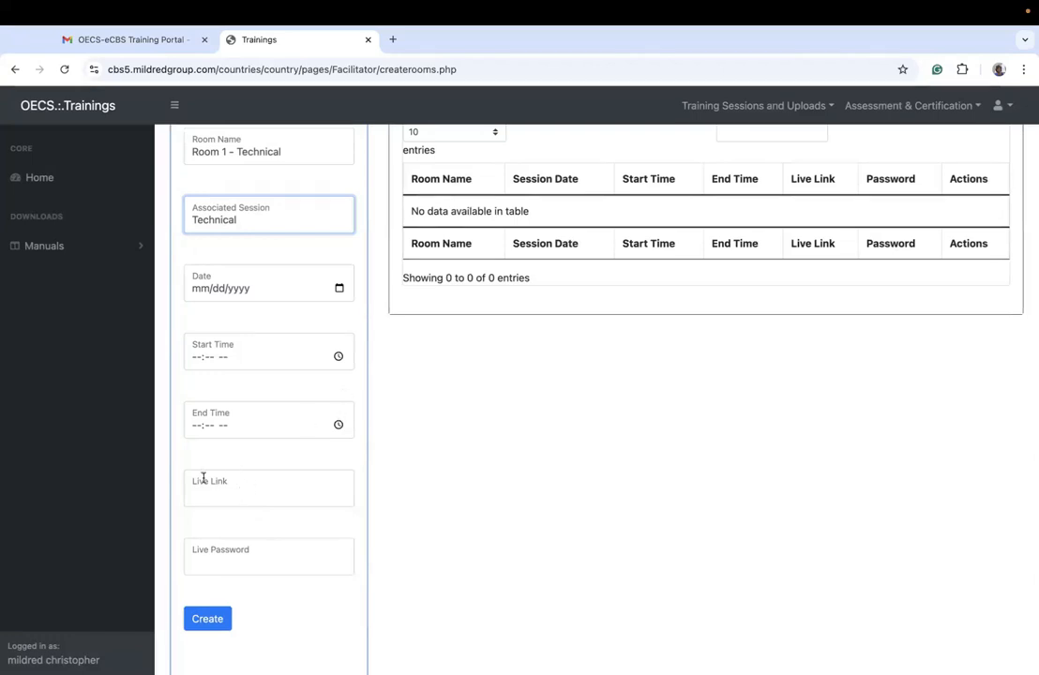
click(219, 492)
click(237, 560)
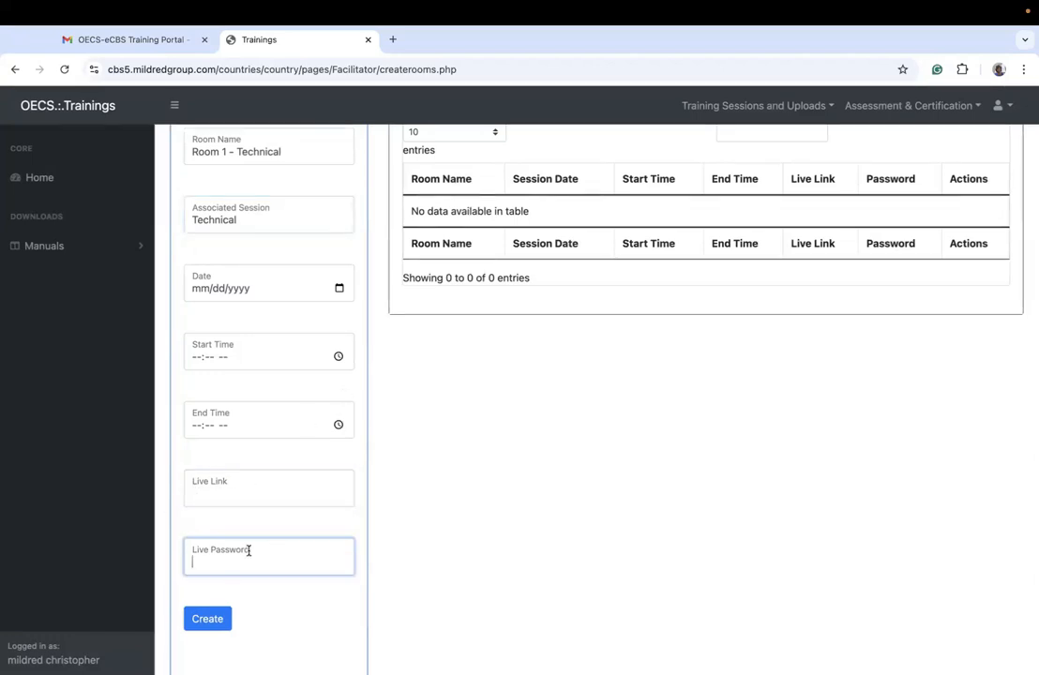
scroll(353, 392, up, 3)
click(340, 405)
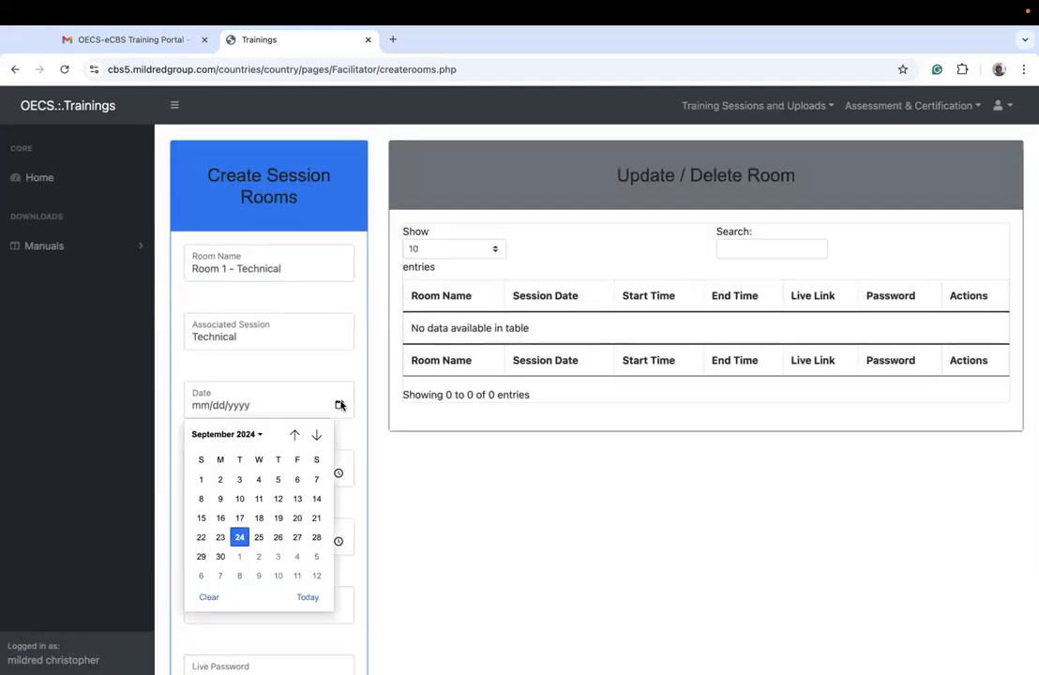
click(297, 539)
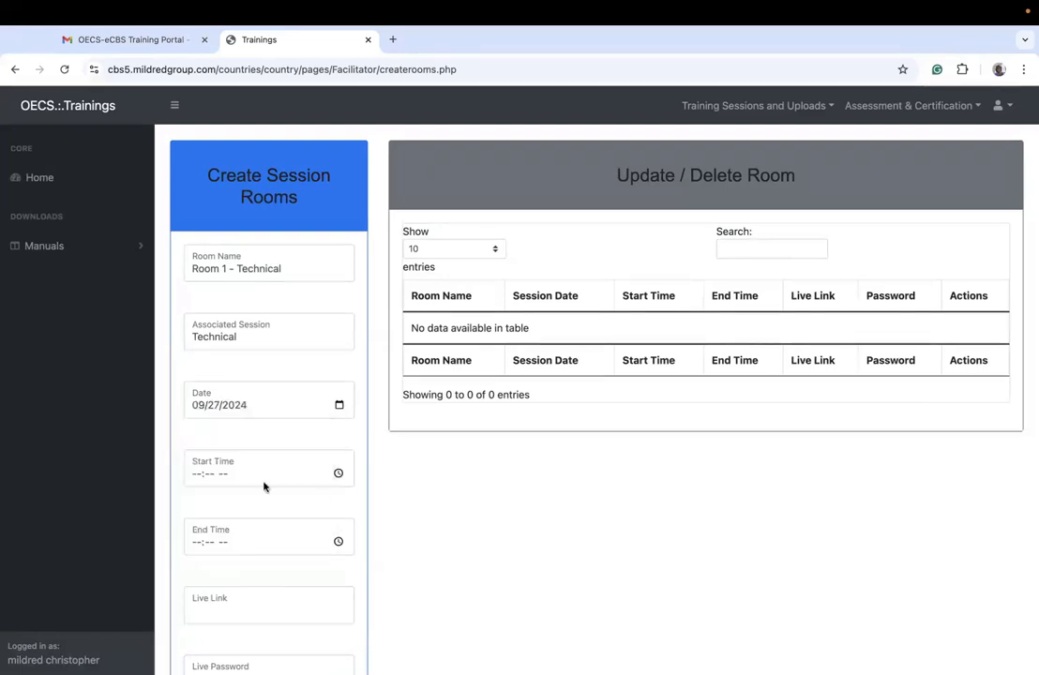
Step: Give the Room 1 - Technical room a start time of 08:00 AM and an end time of 12:00 PM
click(190, 473)
text(0800a)
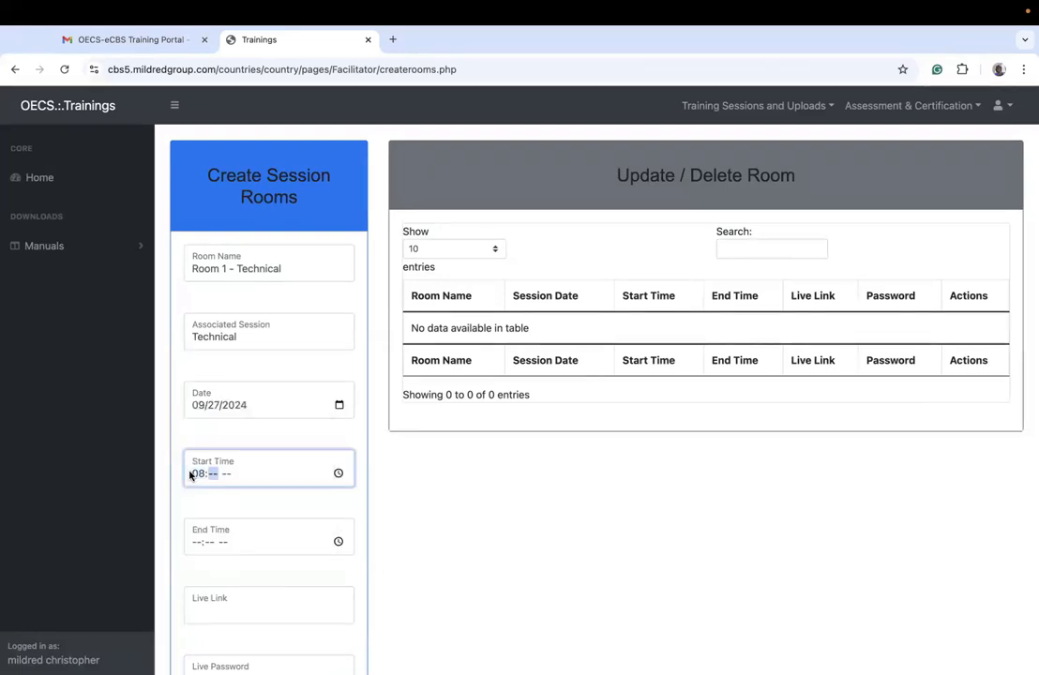
click(212, 542)
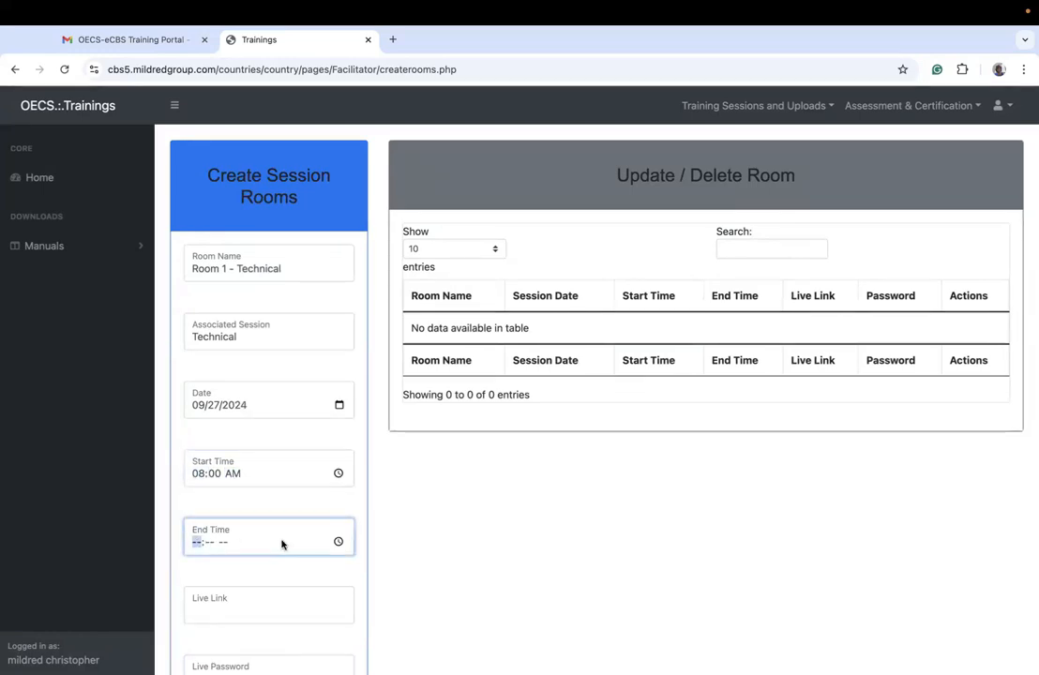
text(120)
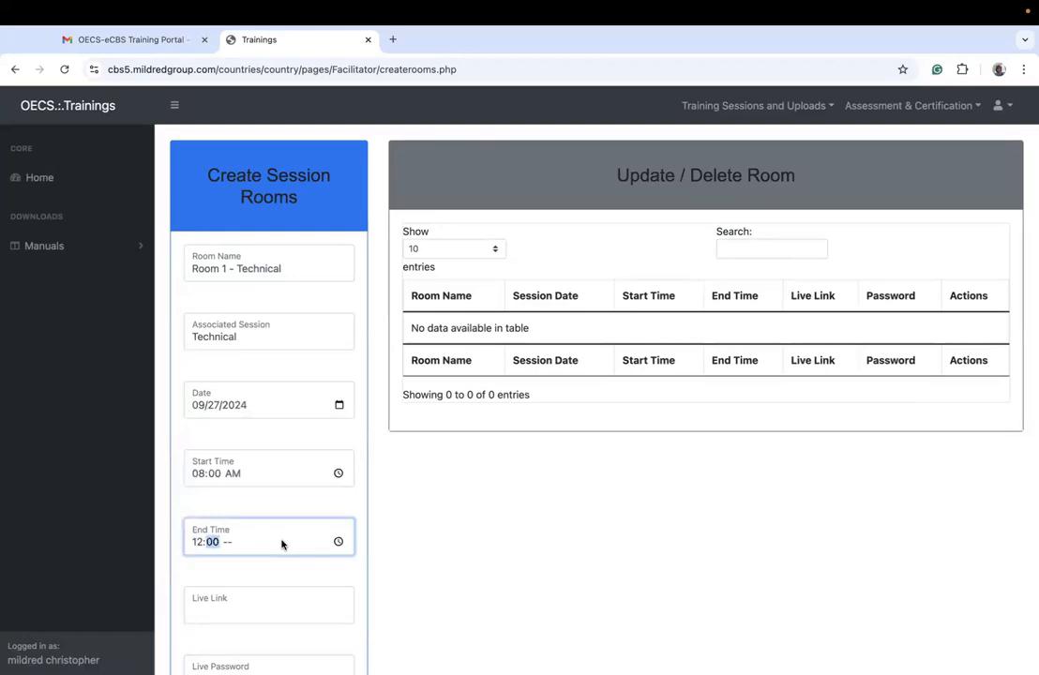
text(0)
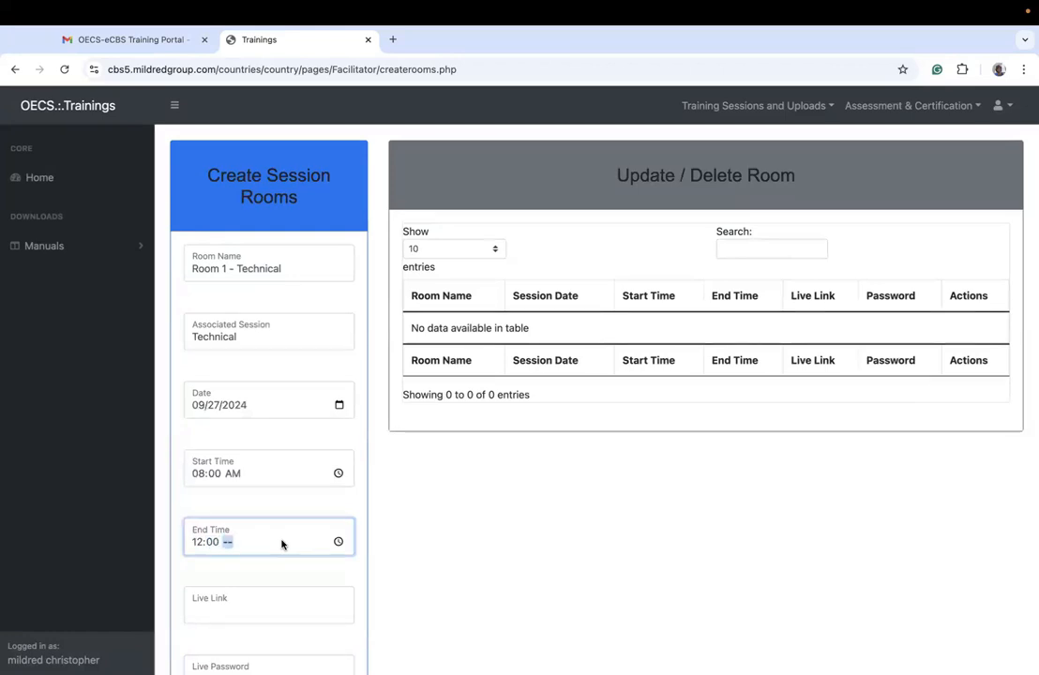
text(p)
Step: Switch to zoom.us in a separate browser tab and open the details of tomorrow's "End User Training Session Bs" meeting
click(246, 603)
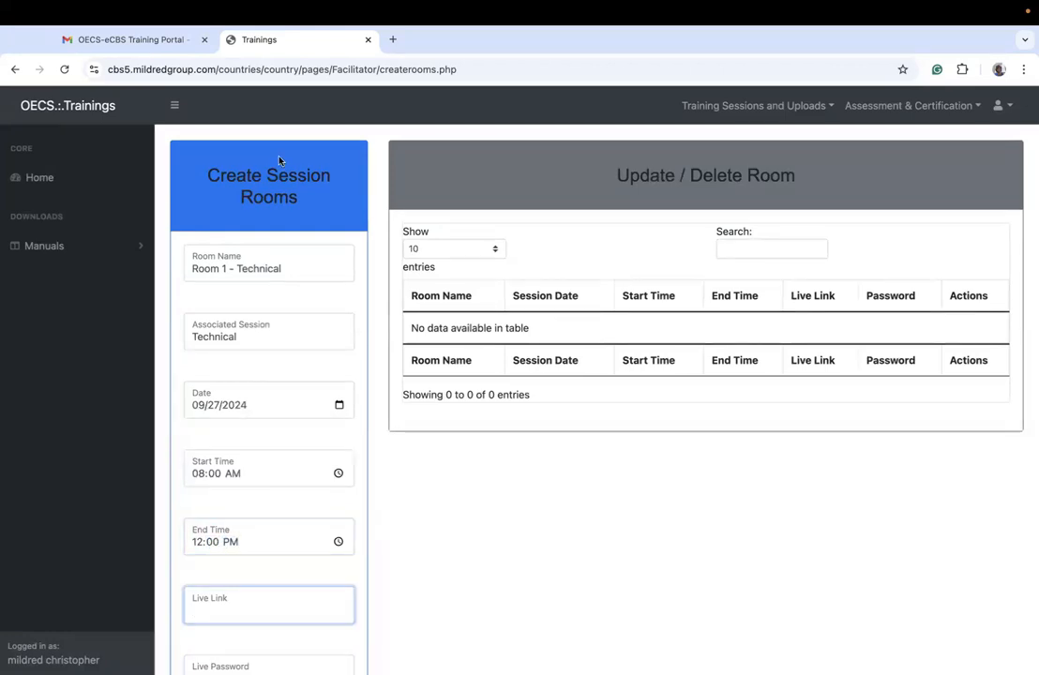
click(393, 39)
text(zoom.us)
key(Return)
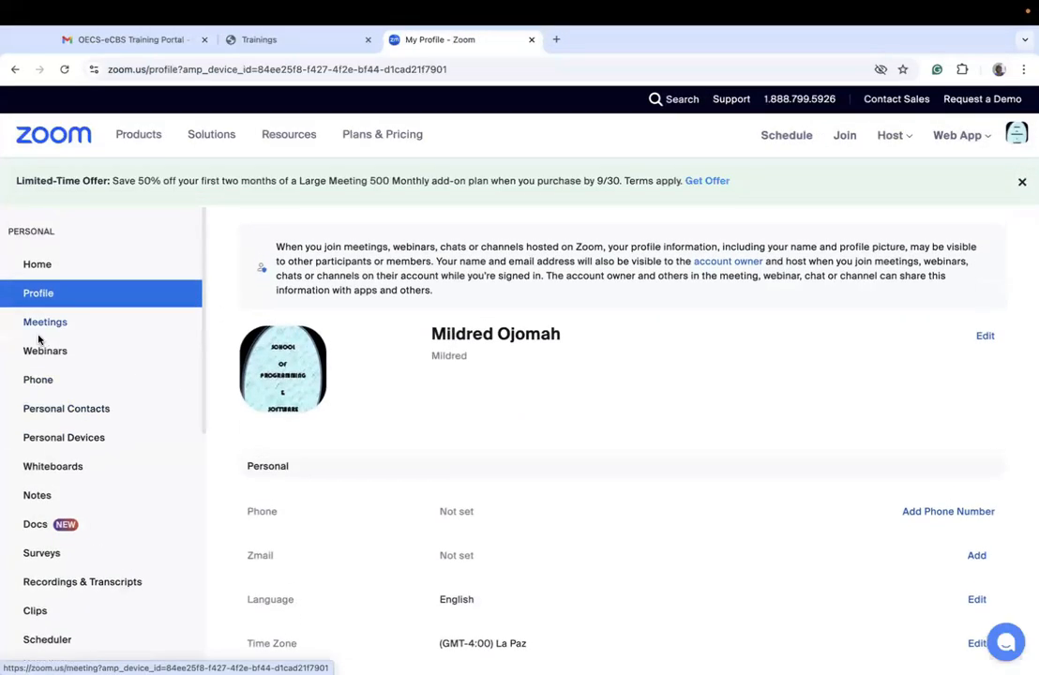
click(39, 328)
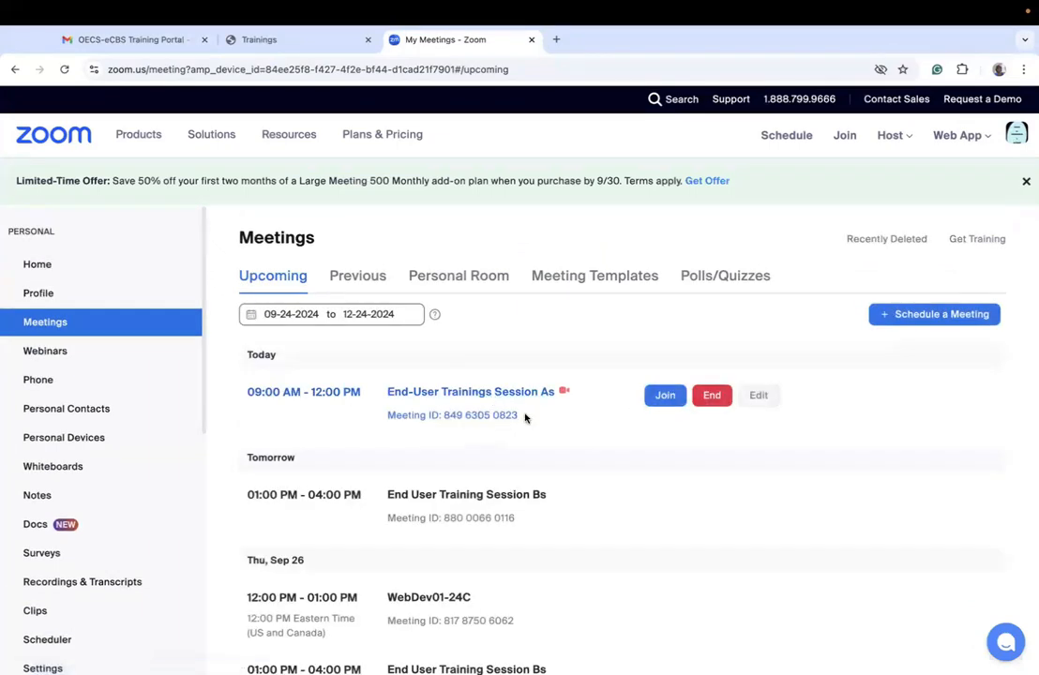
click(437, 495)
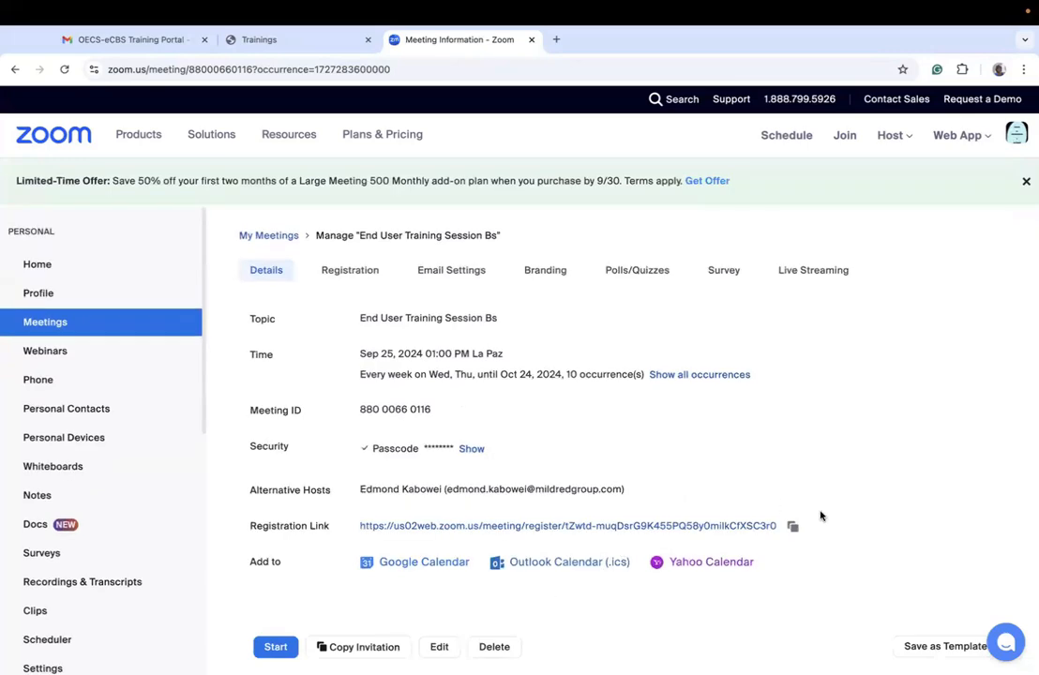
Step: Copy the meeting's registration link and paste it as the room's live link in the training portal
click(793, 526)
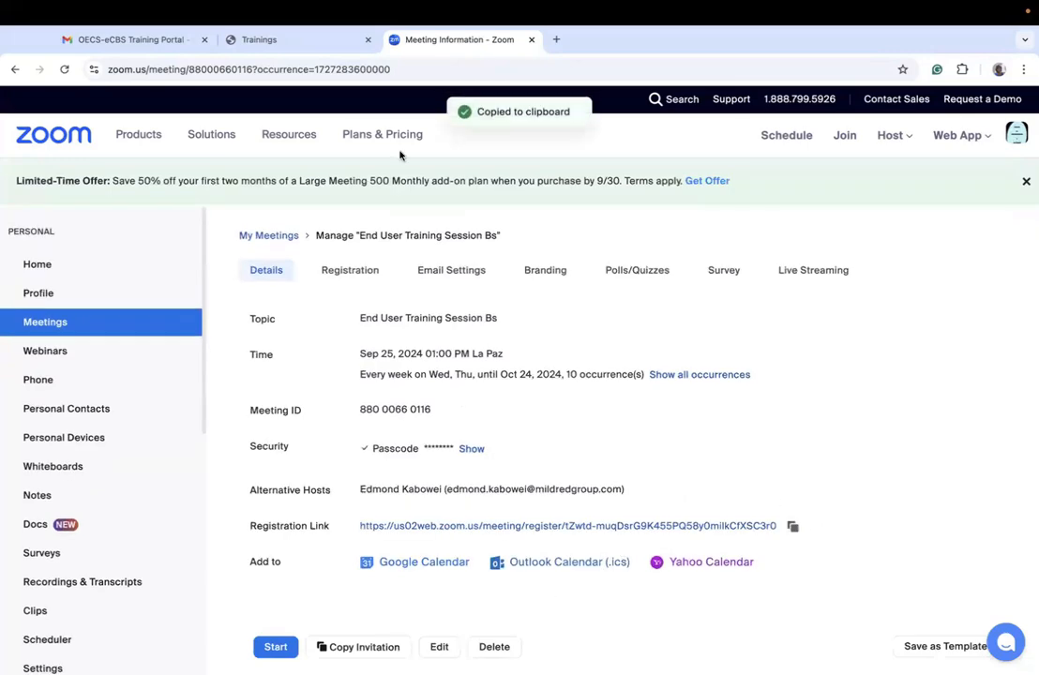
click(244, 40)
key(super+v)
Step: Reveal and copy the Zoom meeting's passcode, paste it as the room's live password in the training portal, and create the room
scroll(278, 589, down, 2)
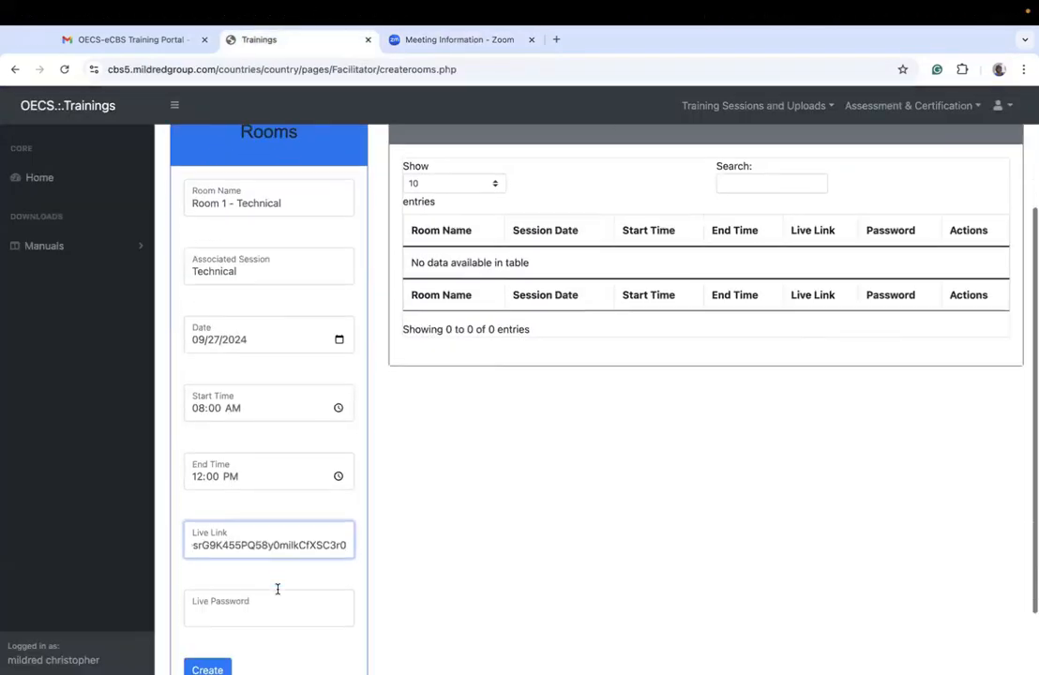
click(431, 40)
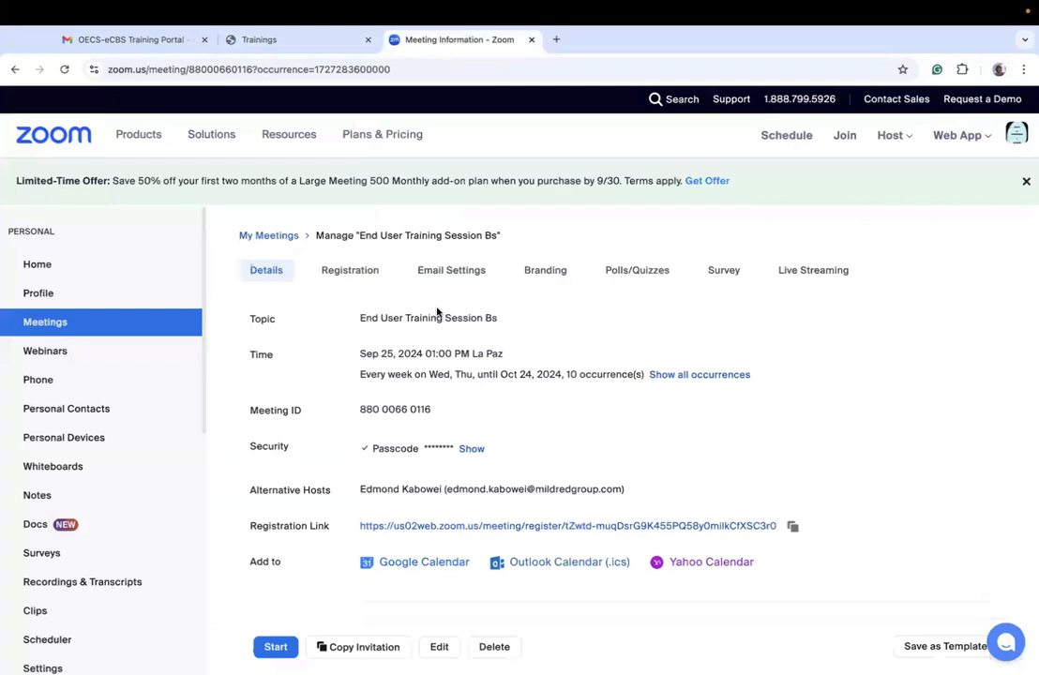
click(471, 450)
drag(422, 448, 462, 452)
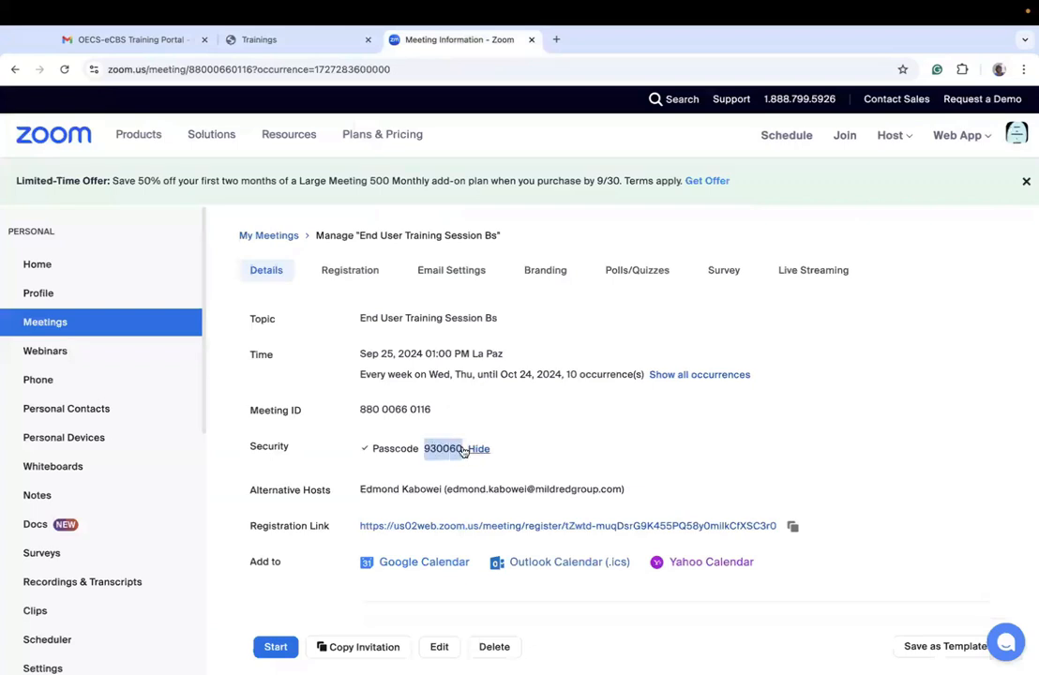
click(275, 40)
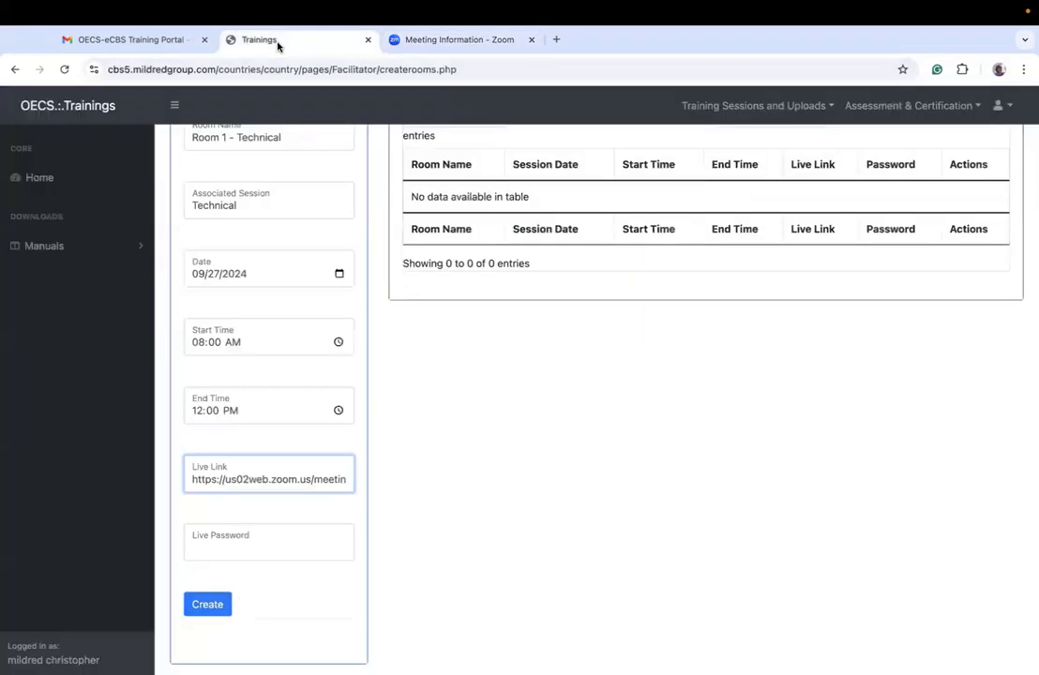
click(240, 535)
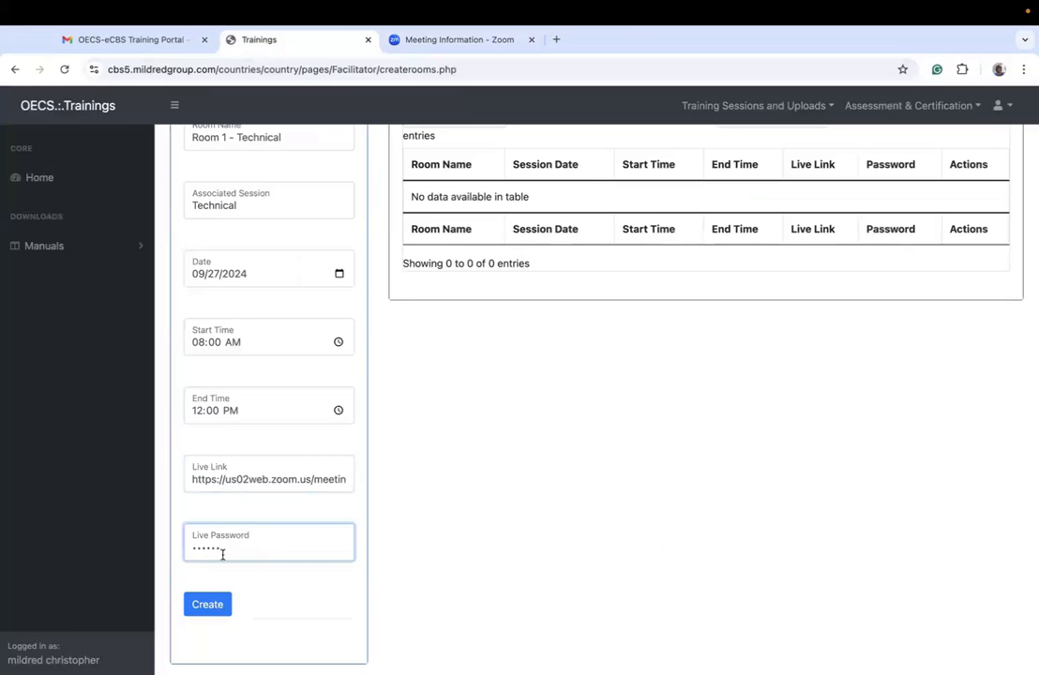
click(208, 605)
click(632, 156)
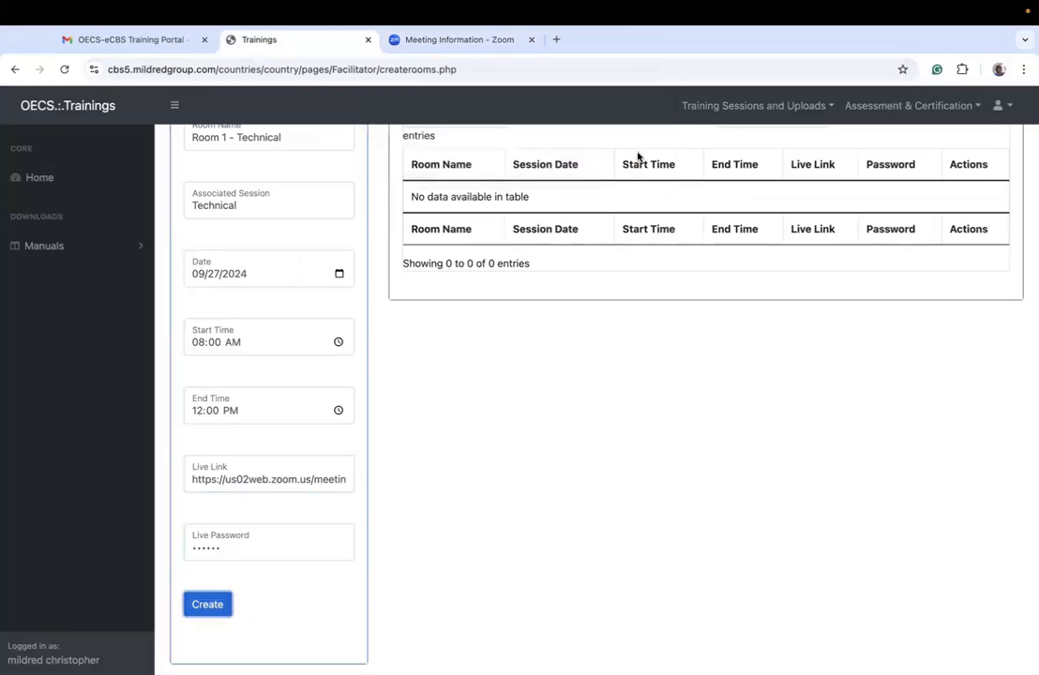
click(635, 156)
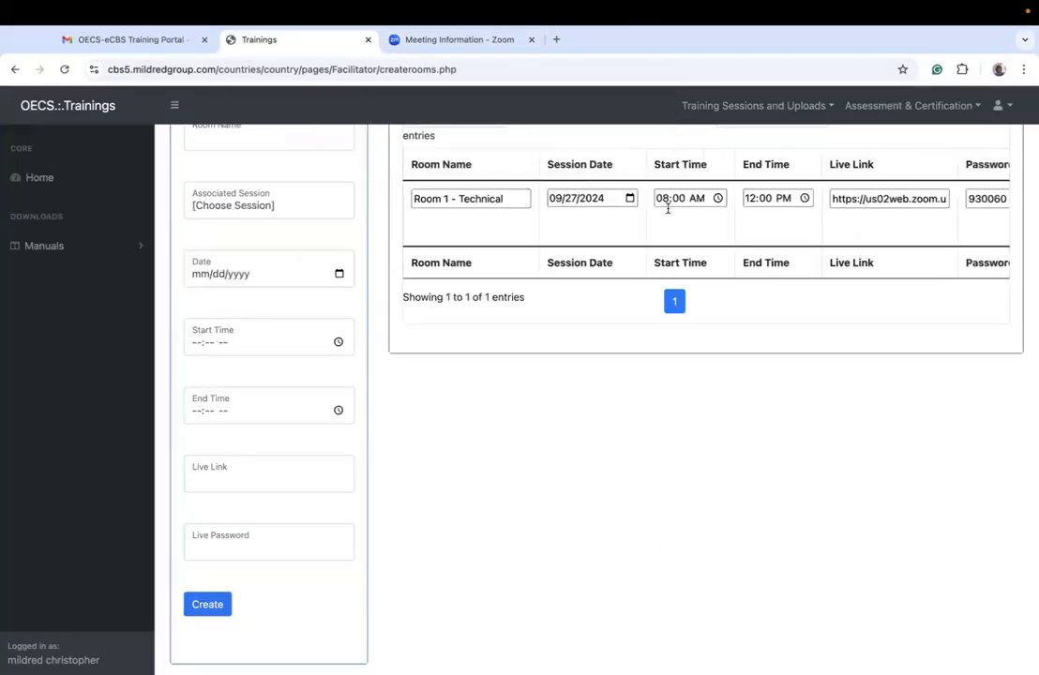
Step: Name a second room "Room 2 - Techncal", associate it with the Technical session, and date it 09/27/2024
scroll(668, 209, up, 3)
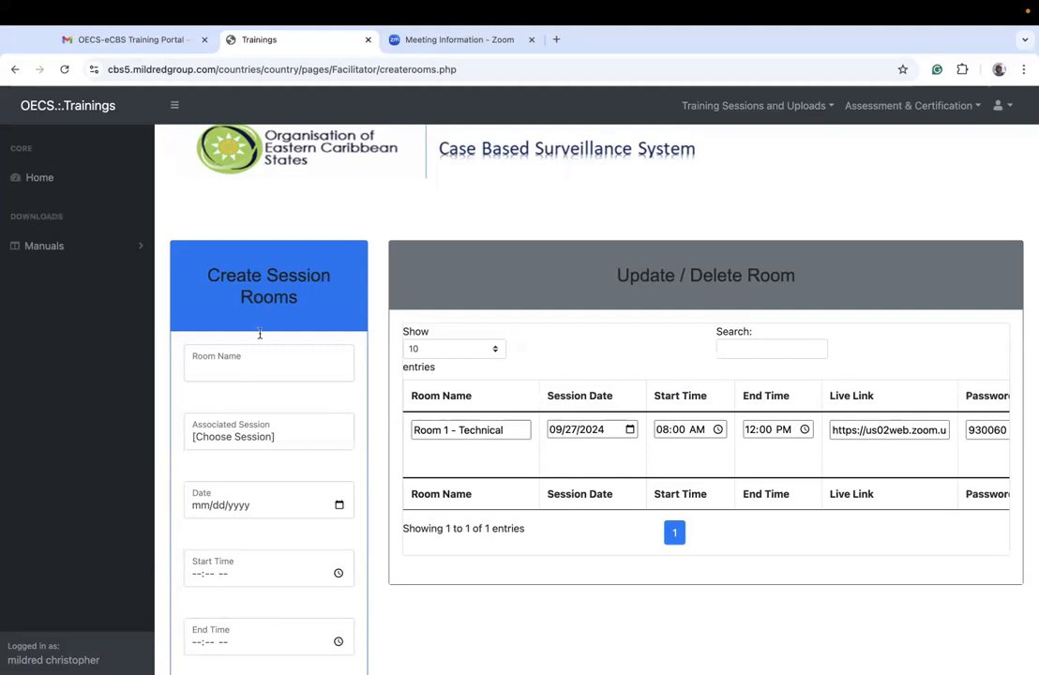
click(240, 370)
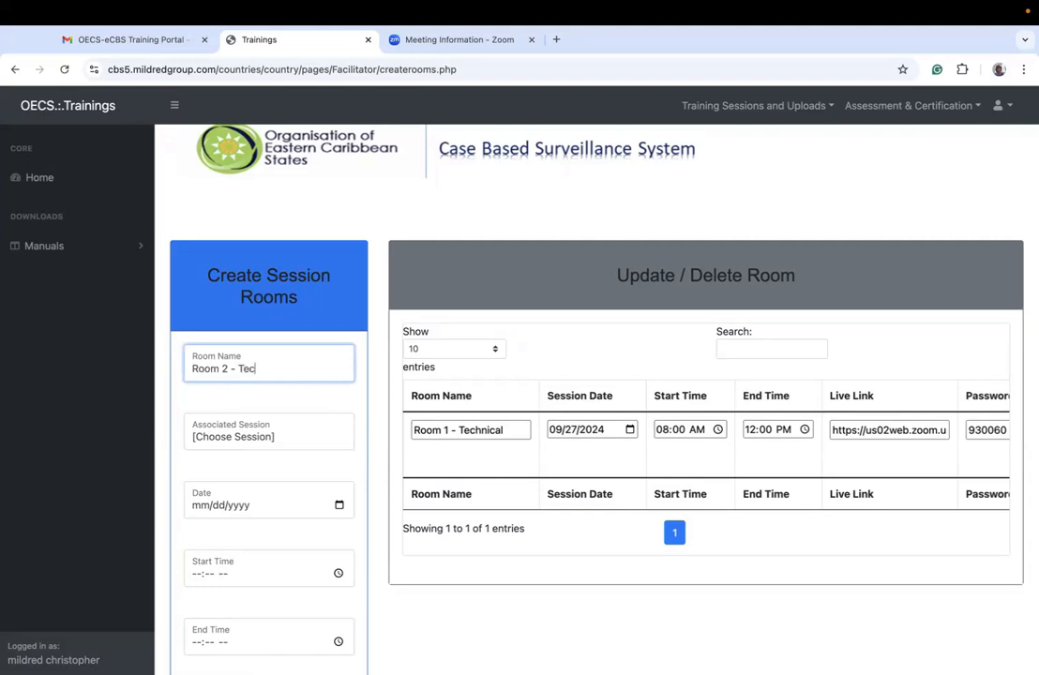
click(211, 434)
click(228, 454)
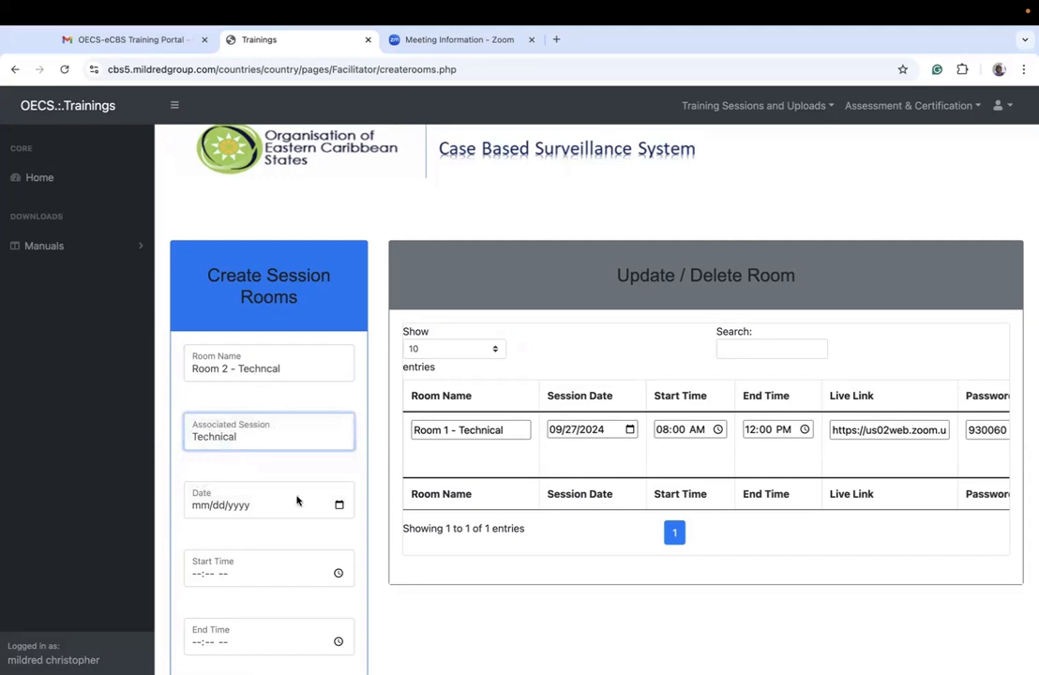
click(338, 505)
click(298, 408)
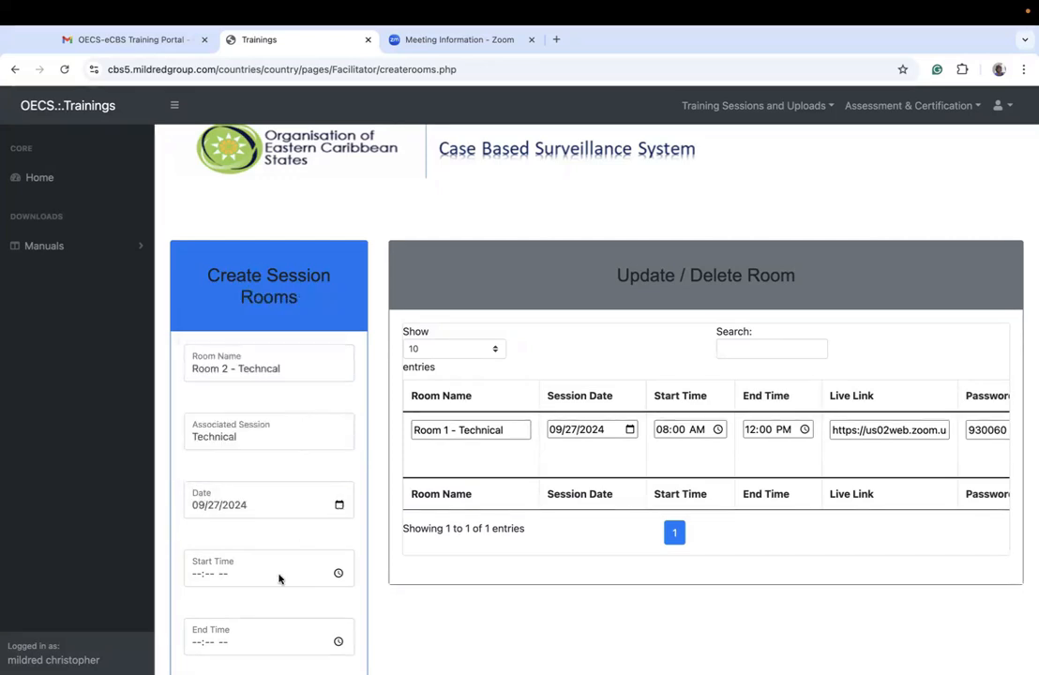
Step: Give the second room a start time of 01:00 PM and an end time of 05:00 PM
click(194, 575)
text(0100p)
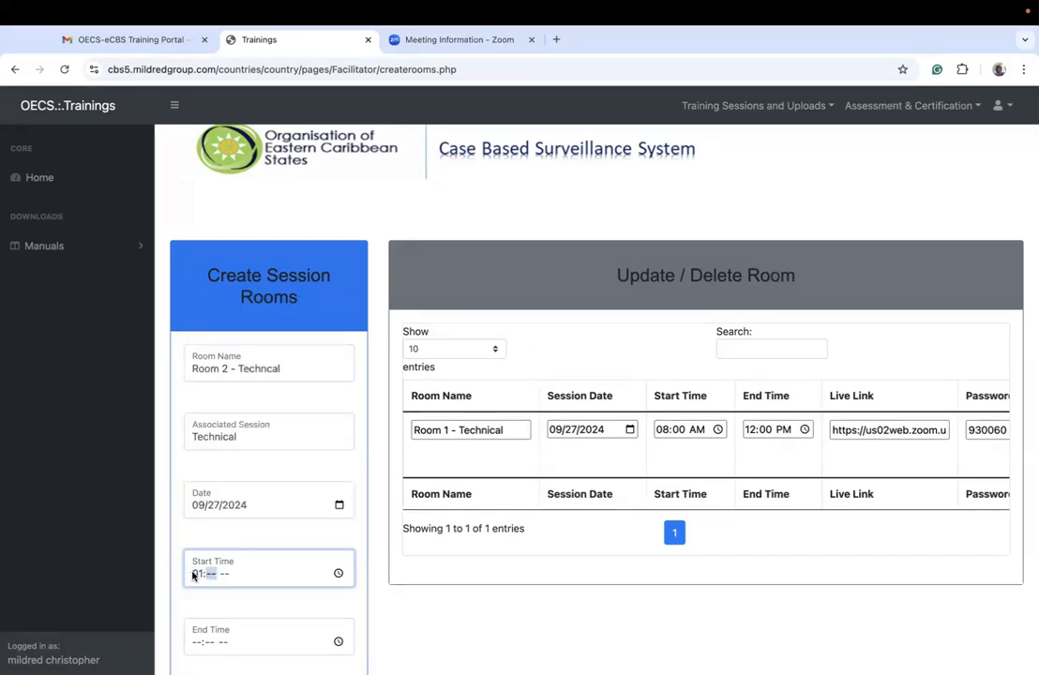
click(192, 641)
text(05:-- --)
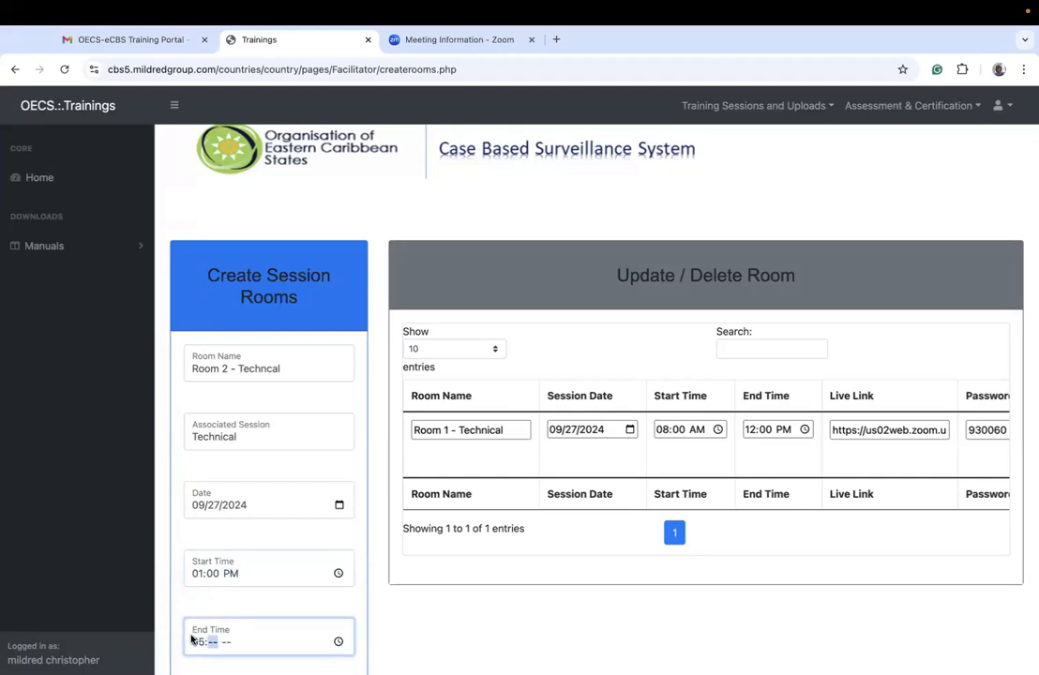
text(00p)
Step: Copy the live link of Room 1 - Technical from the room table into the second room's live link
scroll(192, 641, down, 3)
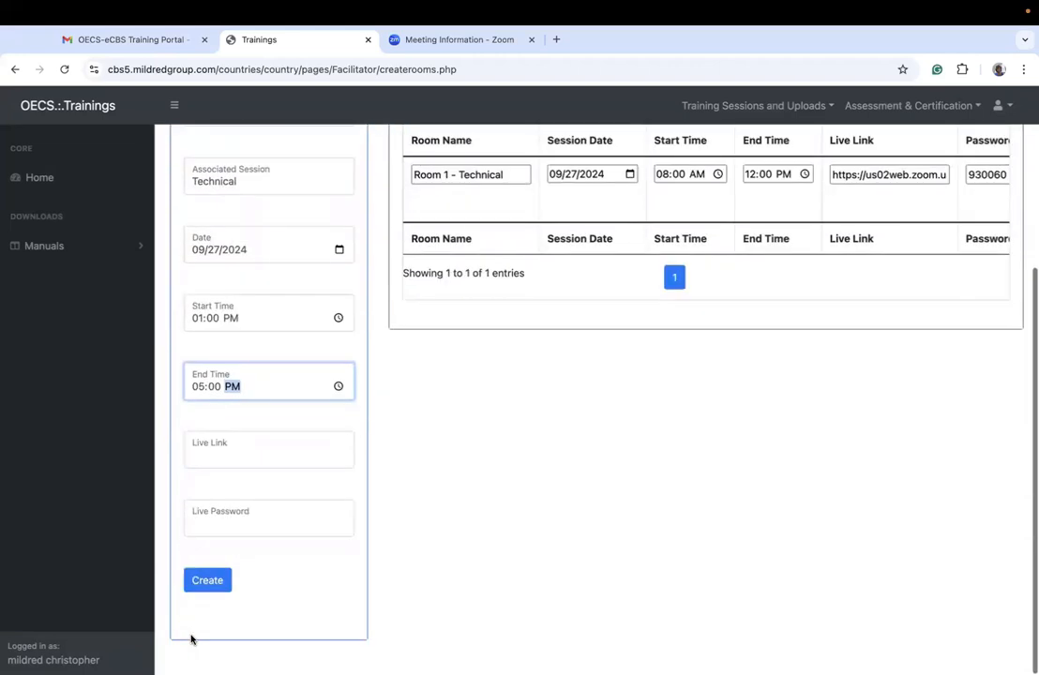
triple_click(835, 184)
key(ctrl+c)
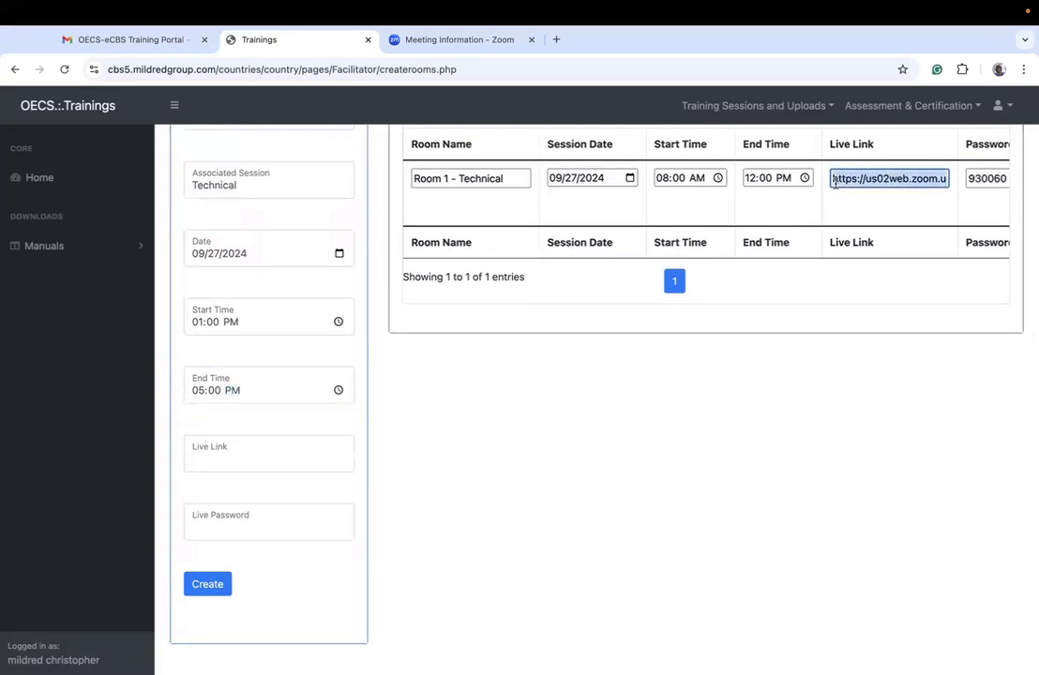
click(276, 452)
key(ctrl+v)
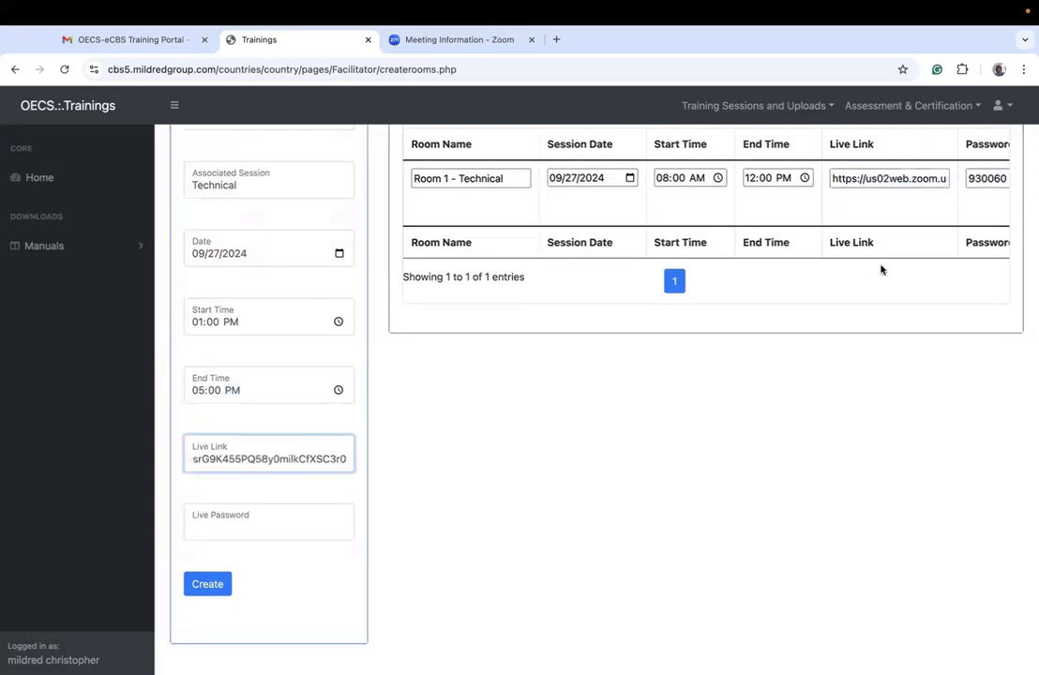
Step: Copy the Room 1 - Technical password into the second room's live password and create the room
double_click(987, 179)
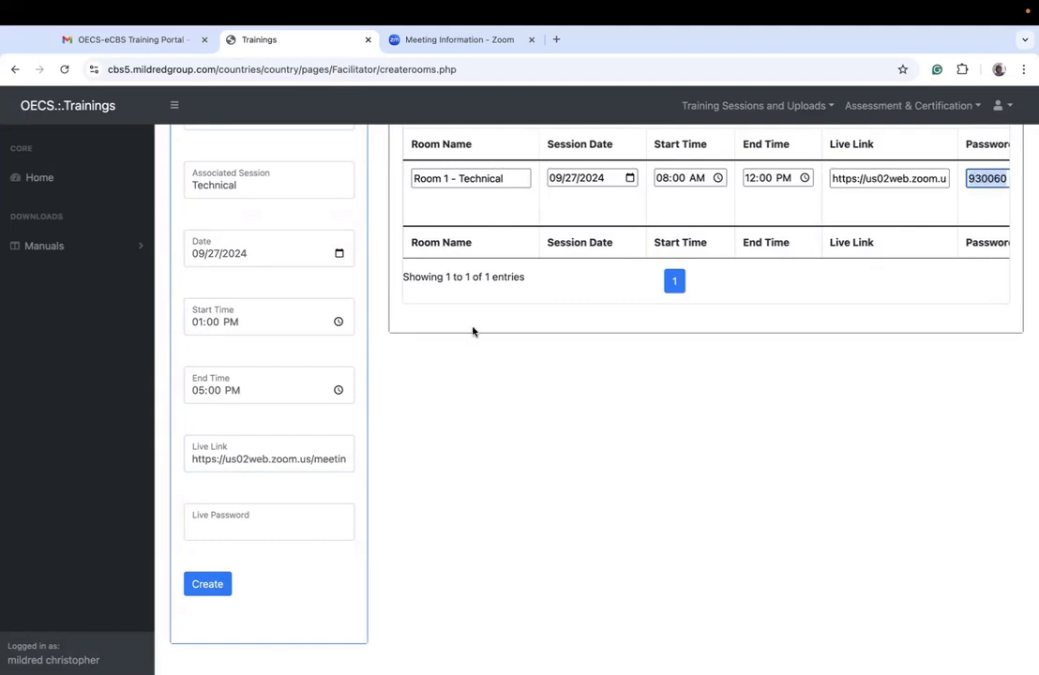
click(307, 530)
key(ctrl+v)
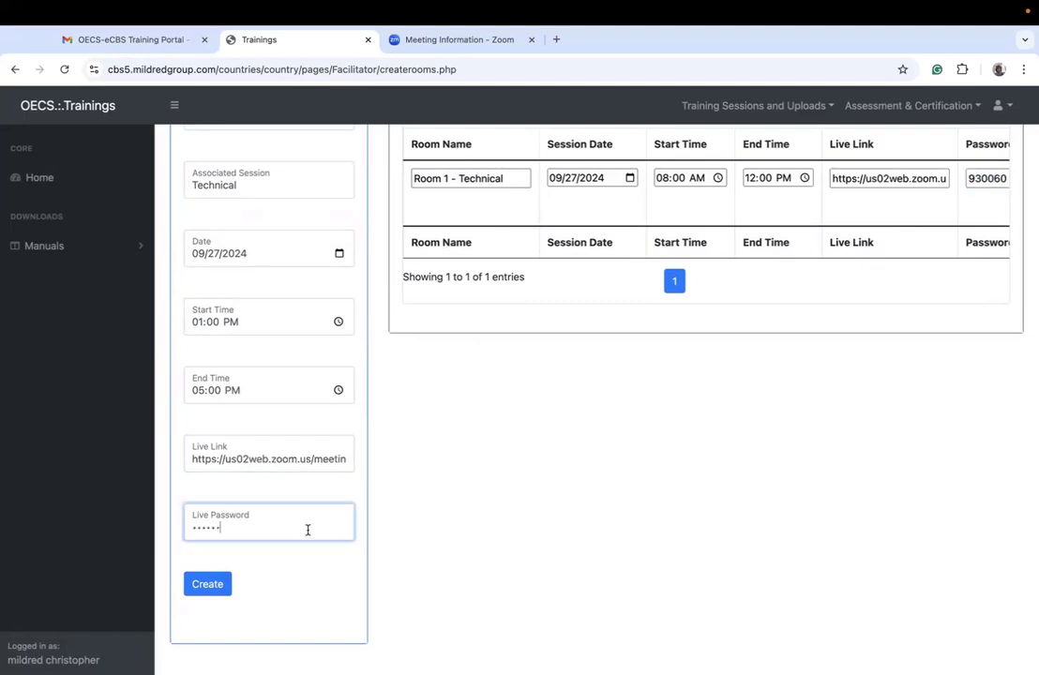
click(197, 583)
click(631, 156)
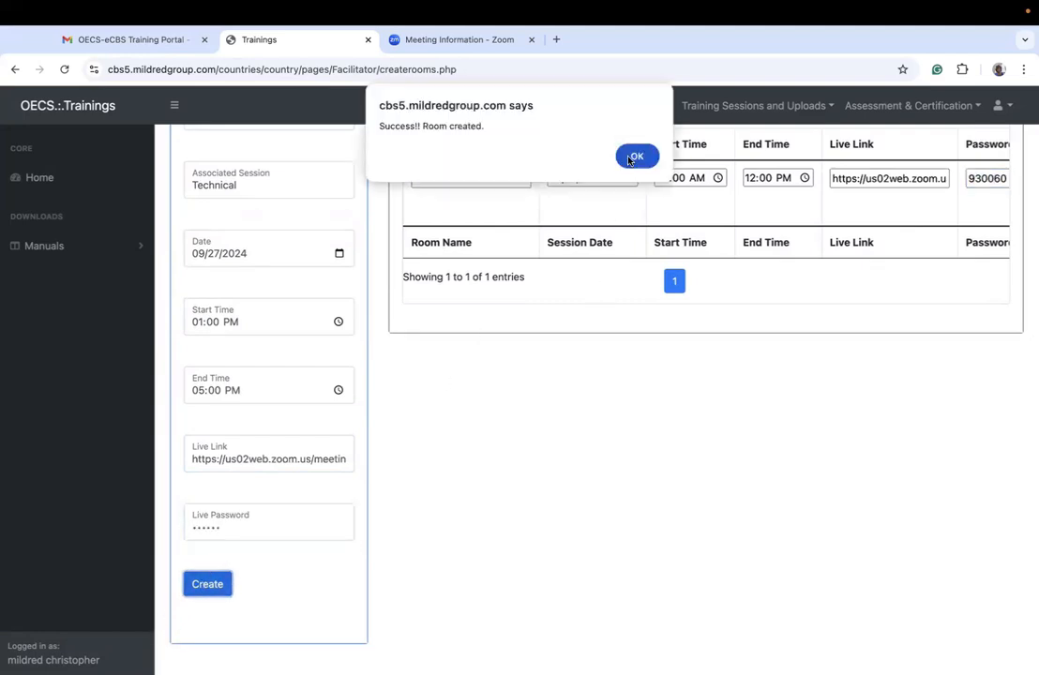
click(639, 155)
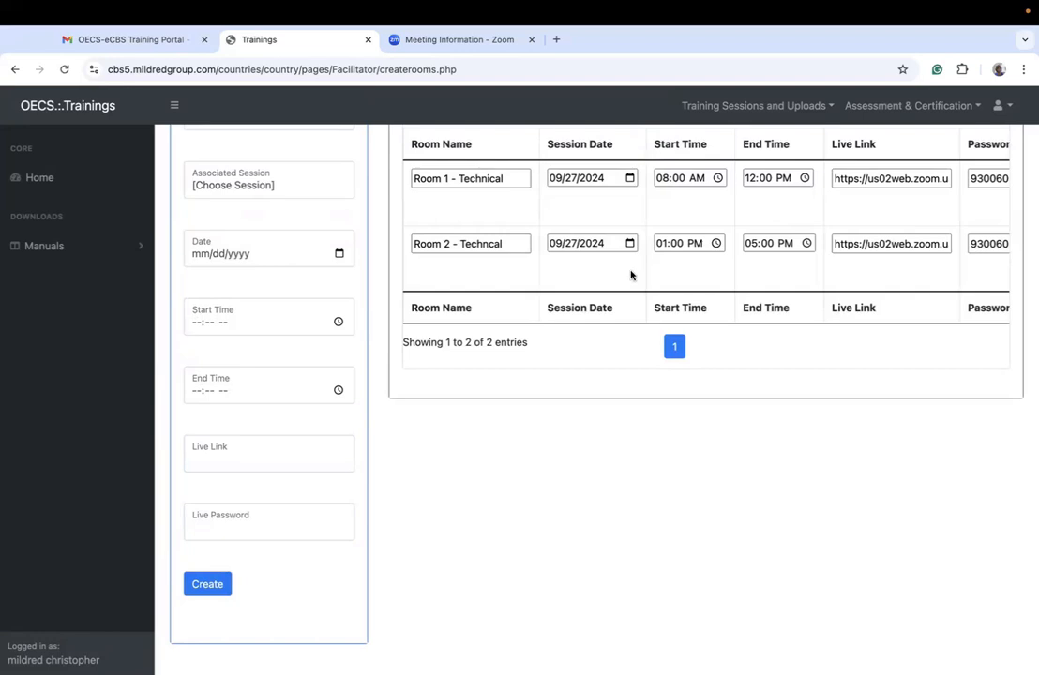
scroll(630, 275, up, 3)
scroll(630, 275, up, 2)
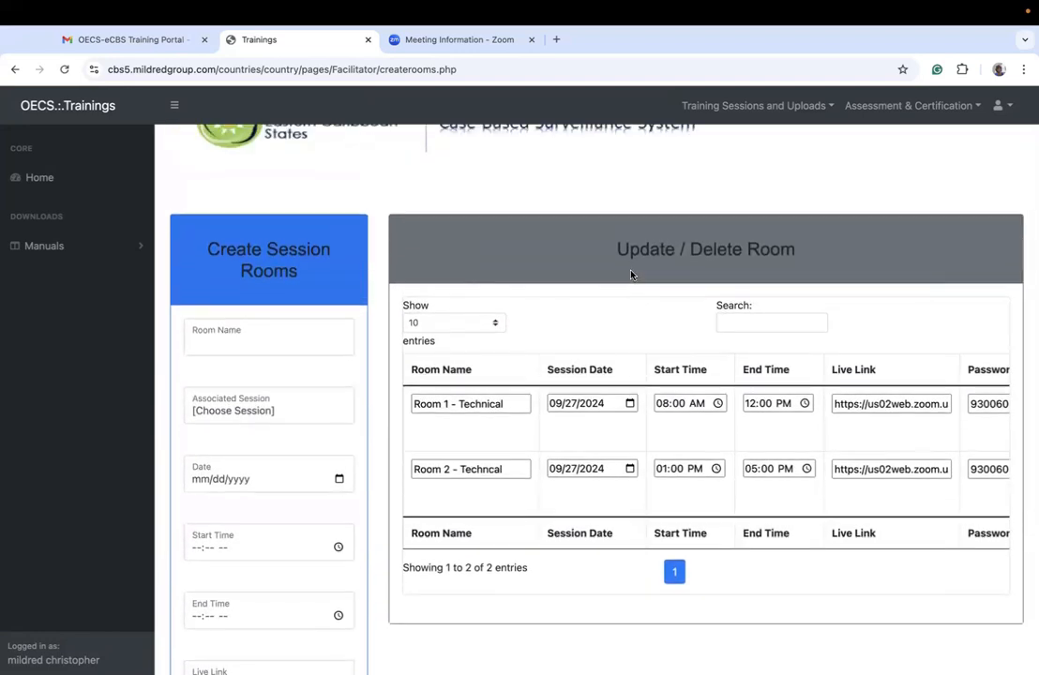
click(249, 346)
click(249, 401)
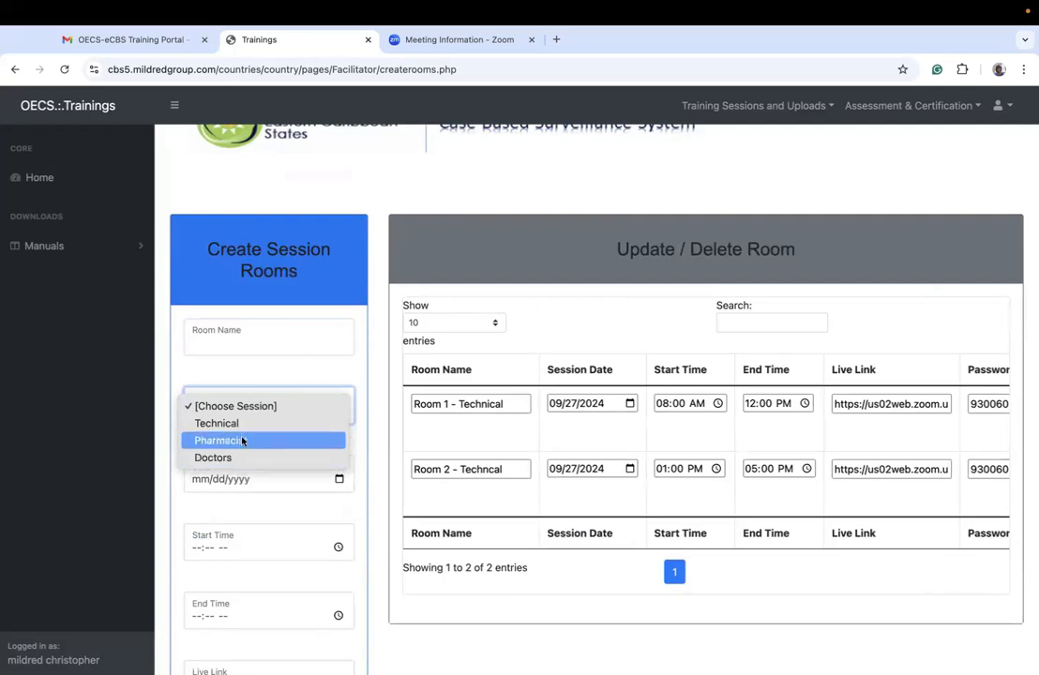
click(303, 340)
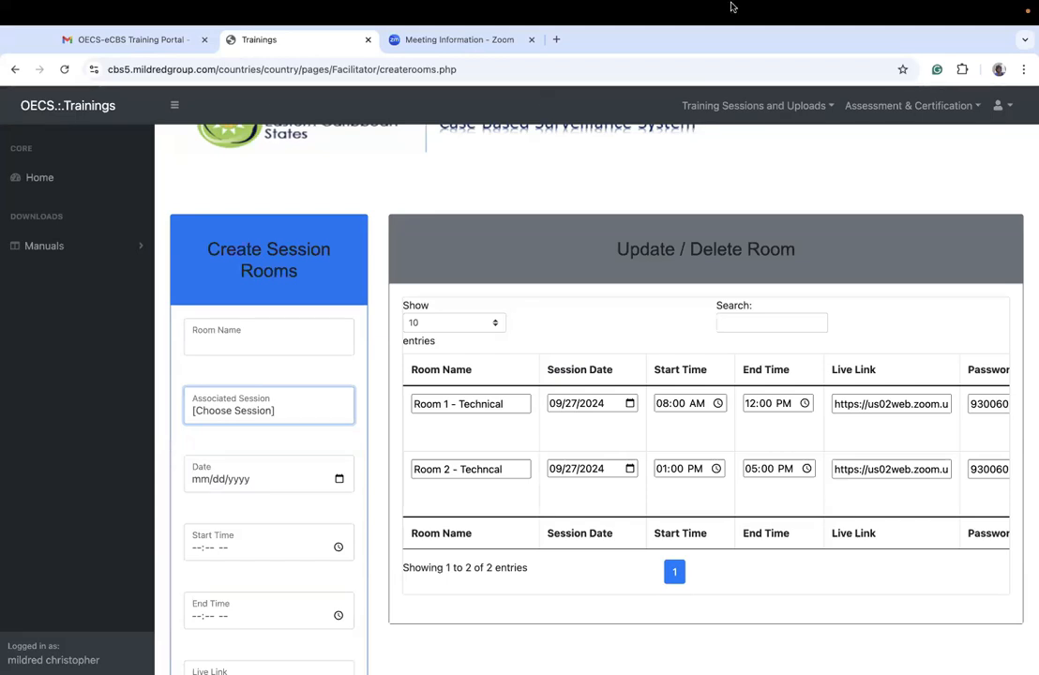
Step: Open the page for adding attendees to trainings and load the participant list for Room 1 - Technical
click(751, 106)
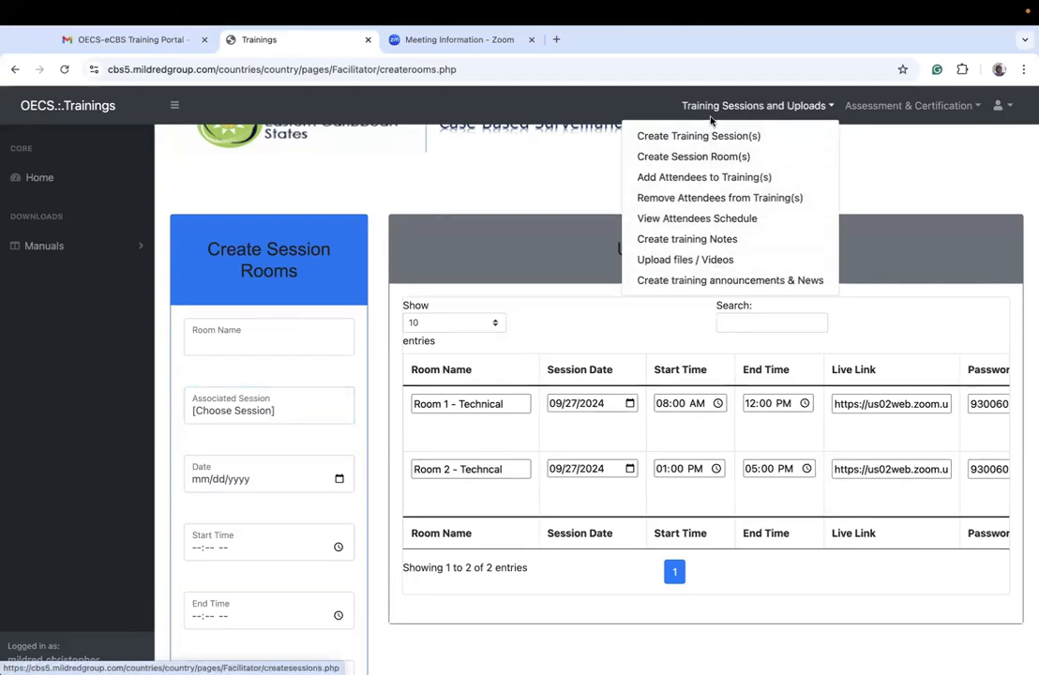
click(712, 178)
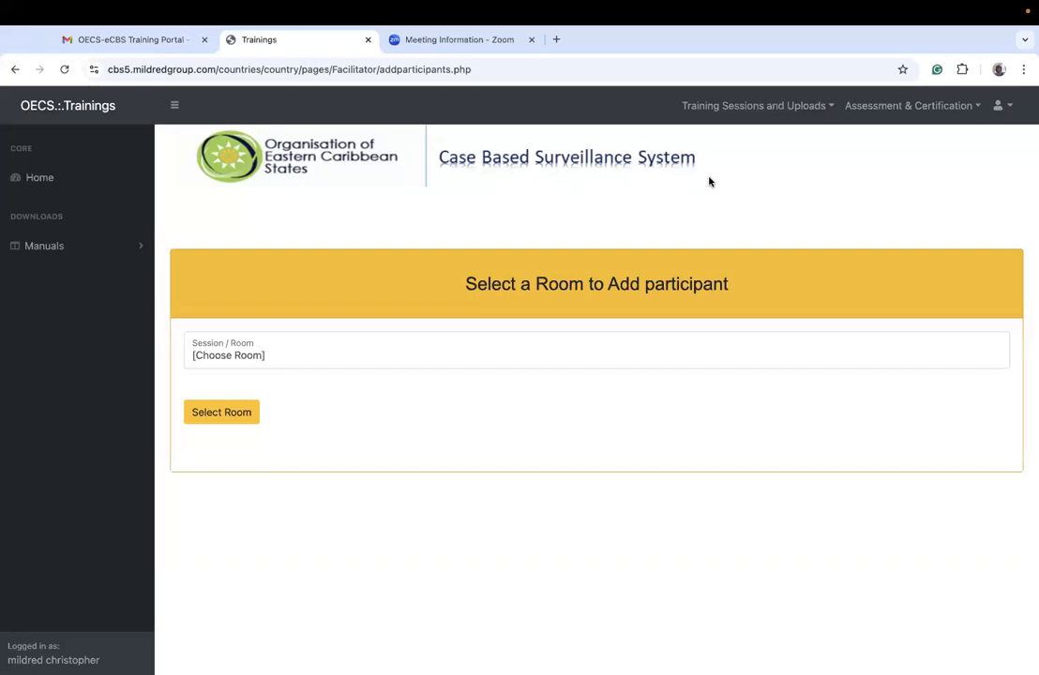
click(318, 359)
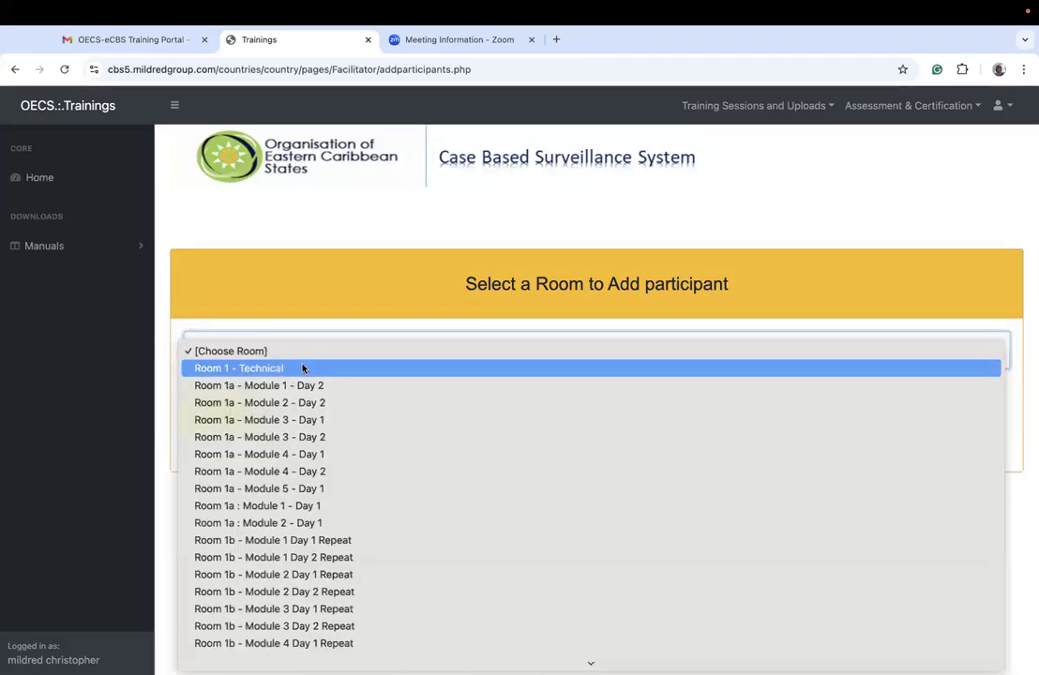
click(283, 375)
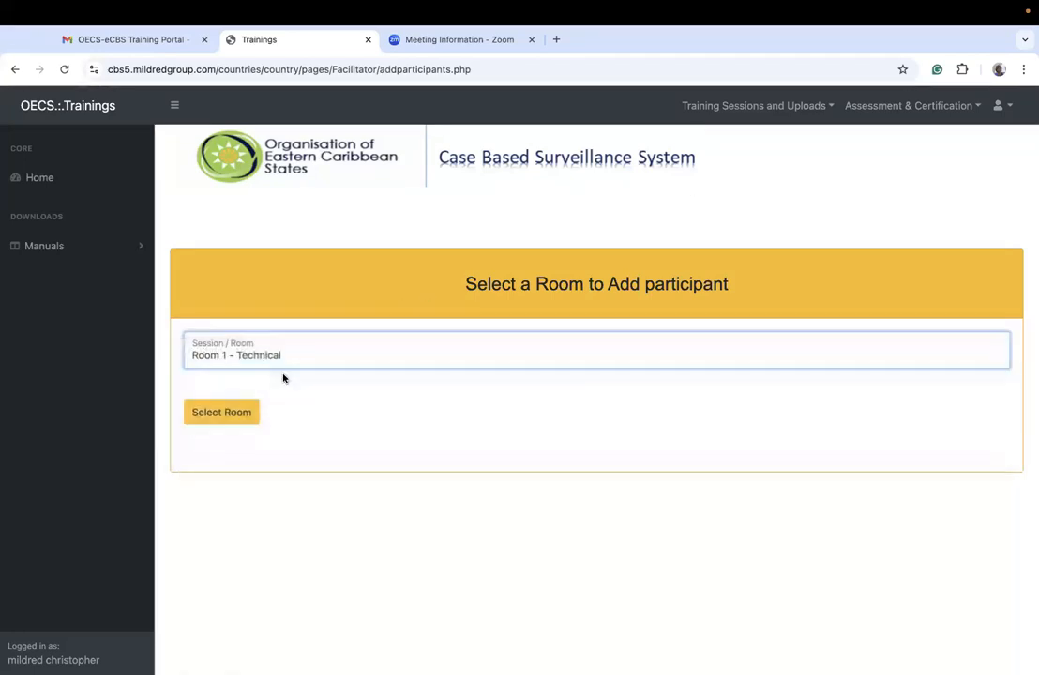
click(225, 413)
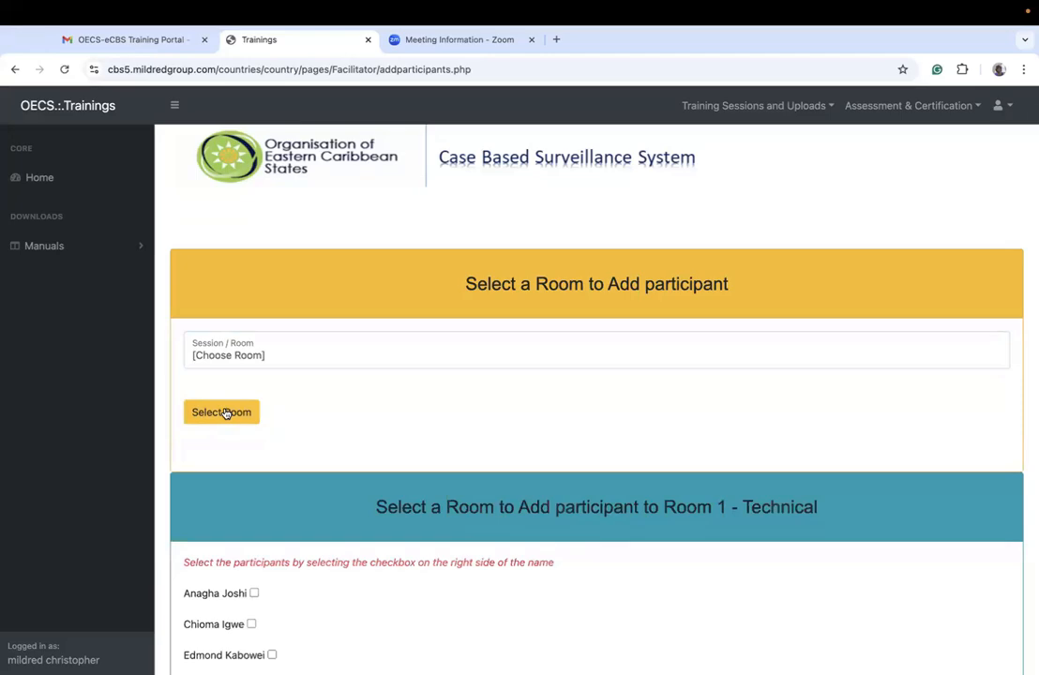
scroll(353, 594, down, 10)
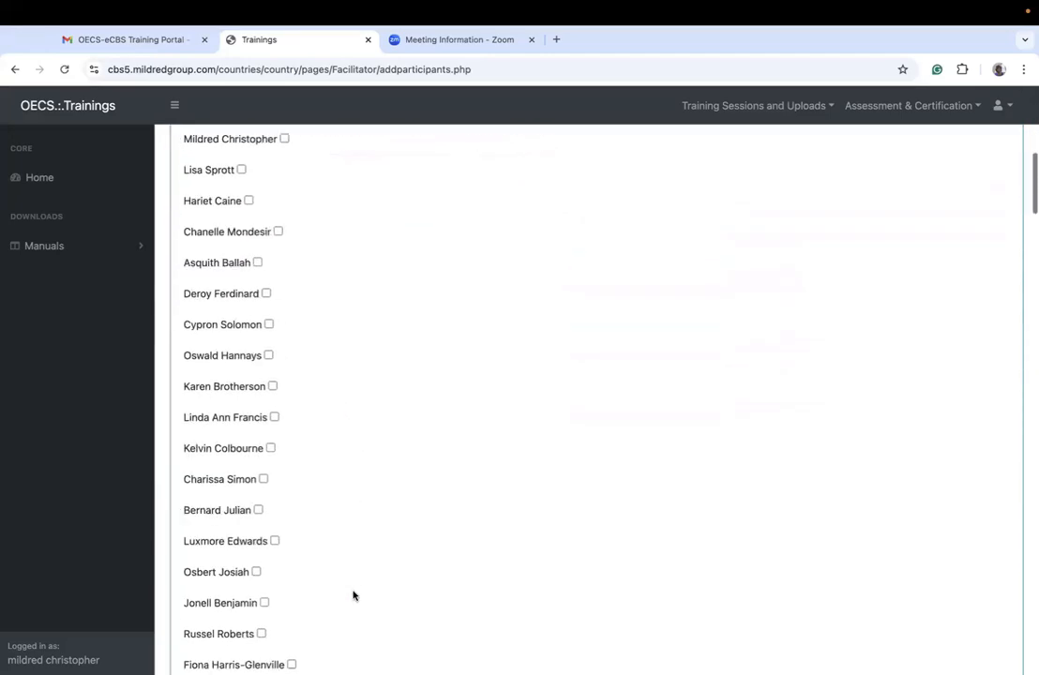
scroll(352, 594, down, 10)
scroll(351, 591, up, 15)
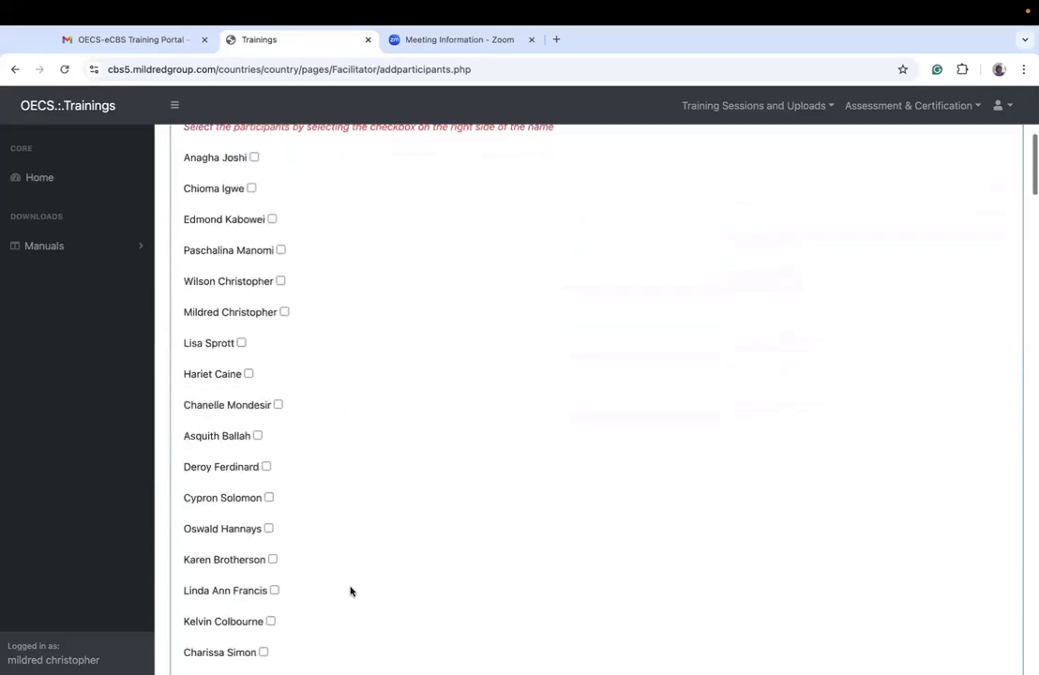
scroll(351, 591, up, 7)
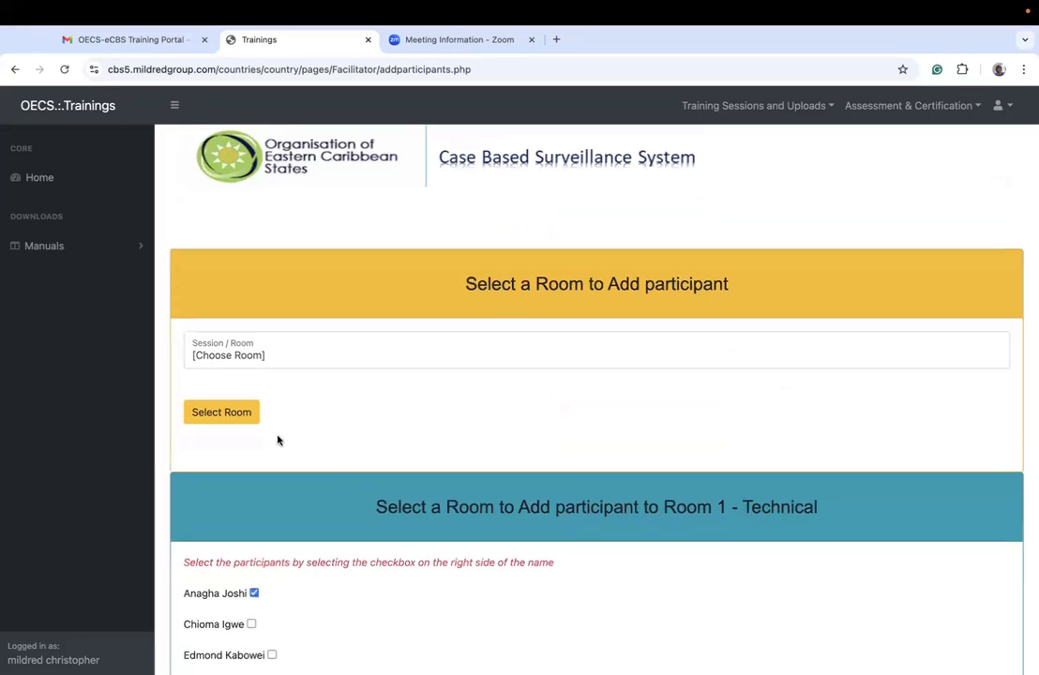
scroll(269, 614, down, 3)
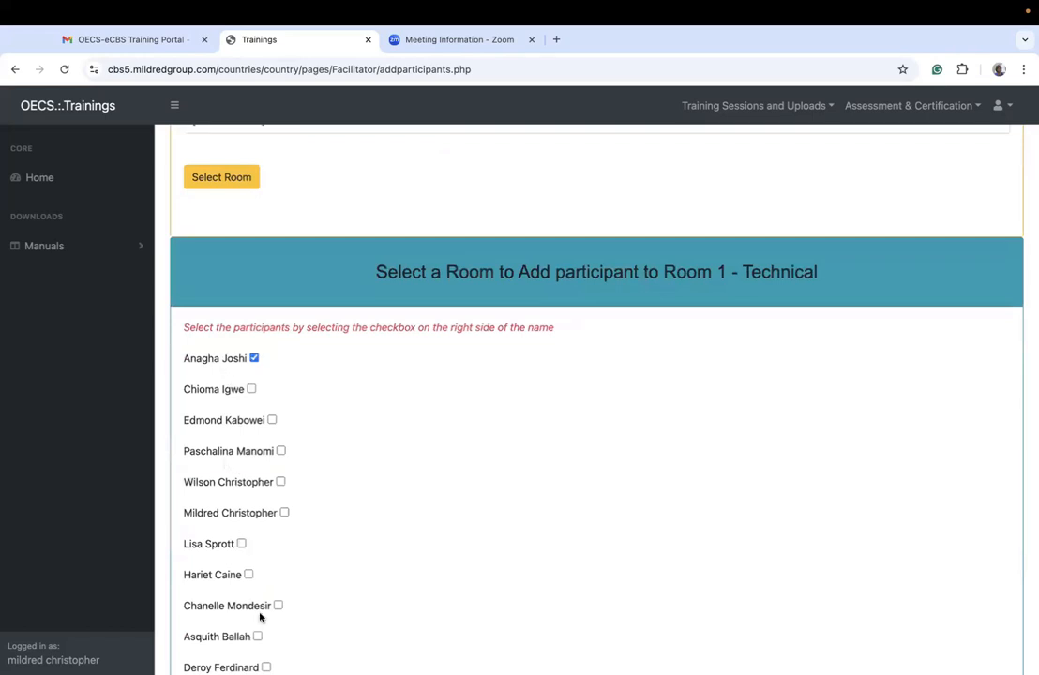
click(251, 389)
click(271, 420)
Step: Search the page for the logged-in facilitator's name by its first letters, cycle through the matches, and close the search
key(super+f)
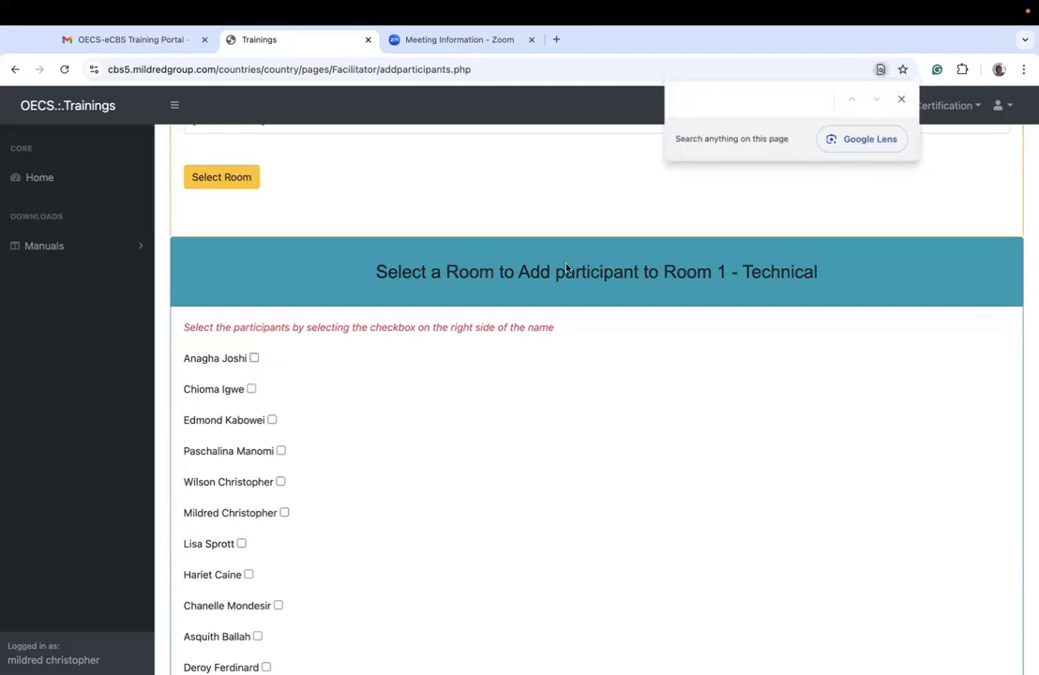
text(Mil)
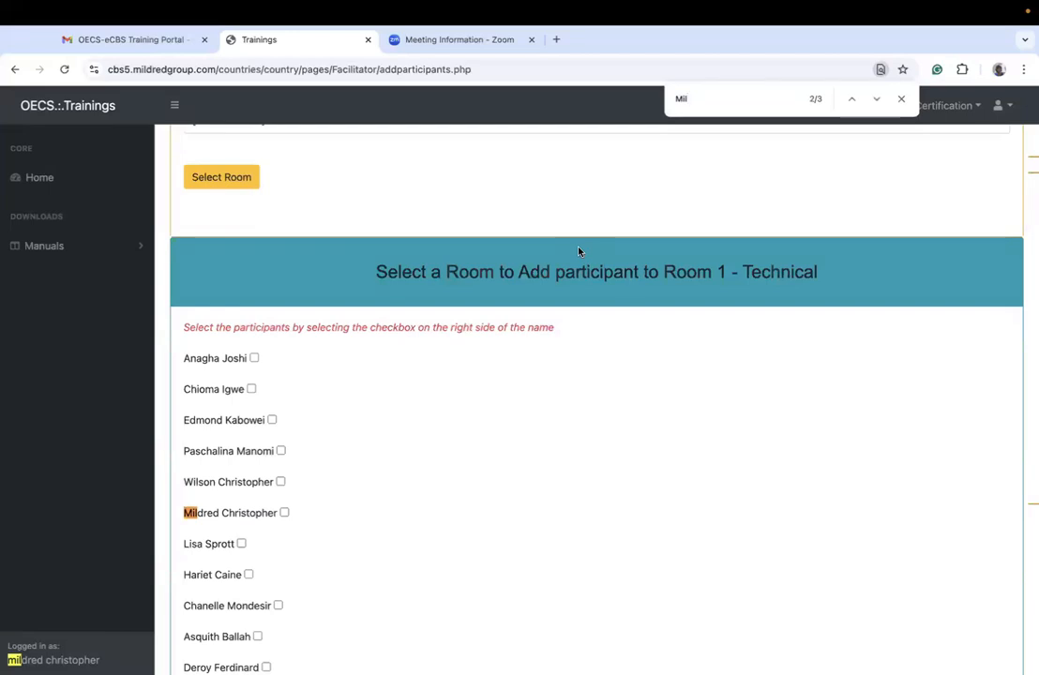
click(876, 98)
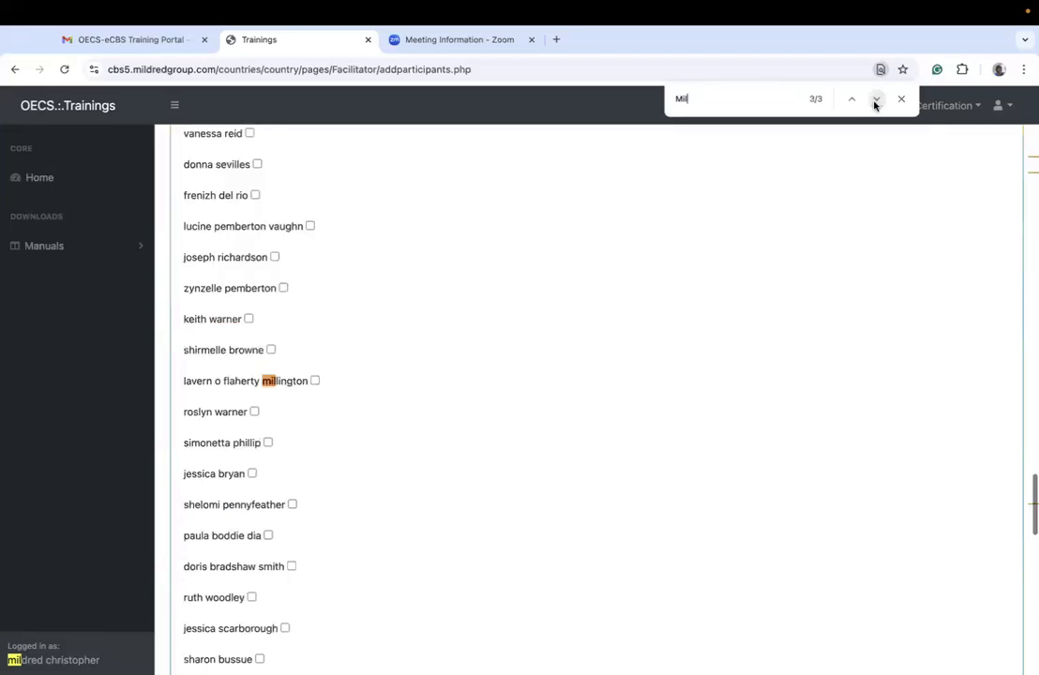
click(876, 99)
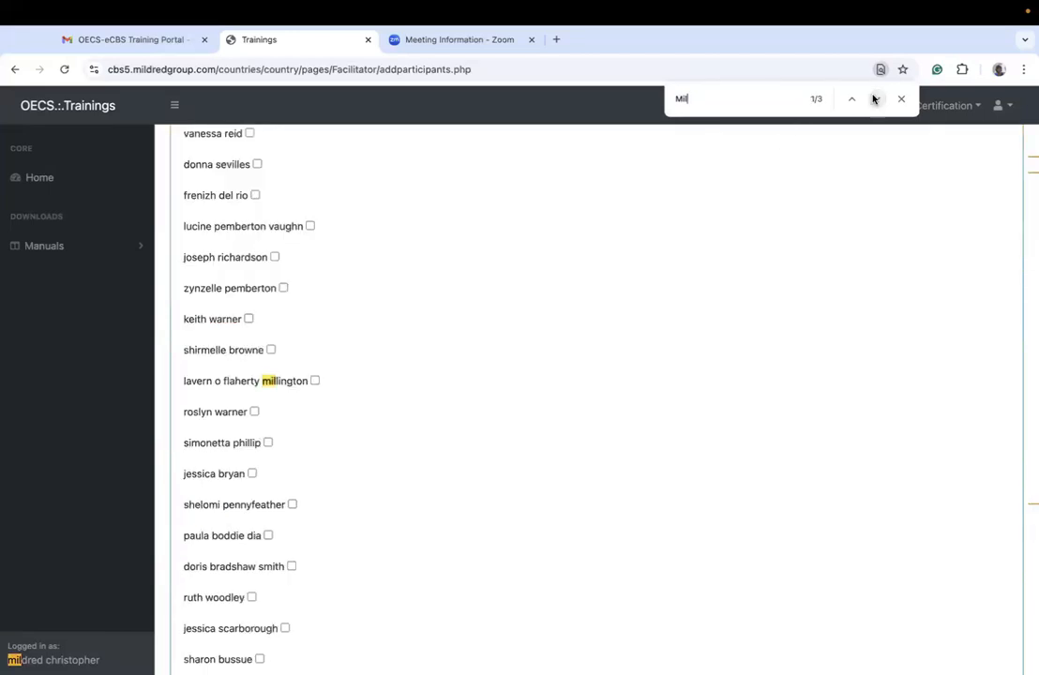
click(876, 98)
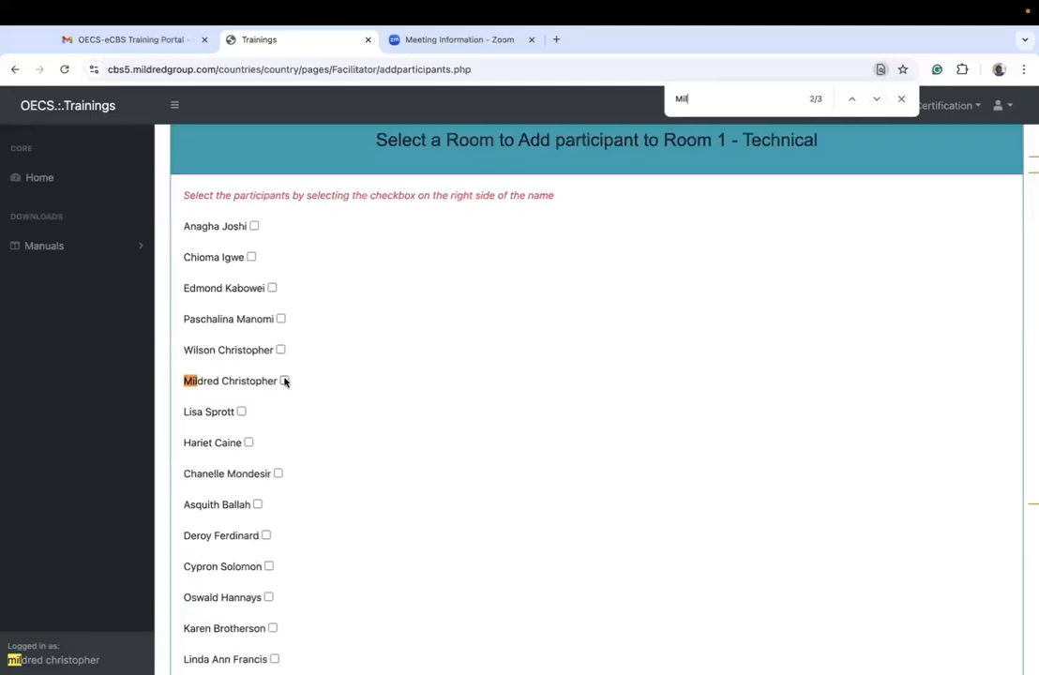
key(Escape)
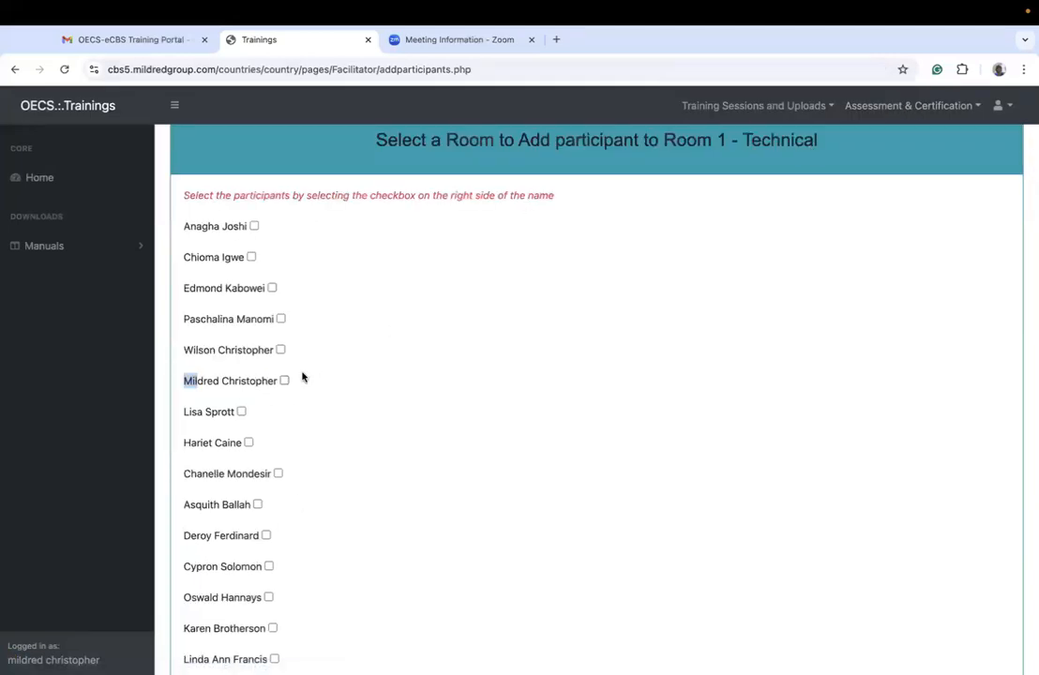
scroll(303, 377, up, 1)
scroll(302, 377, up, 2)
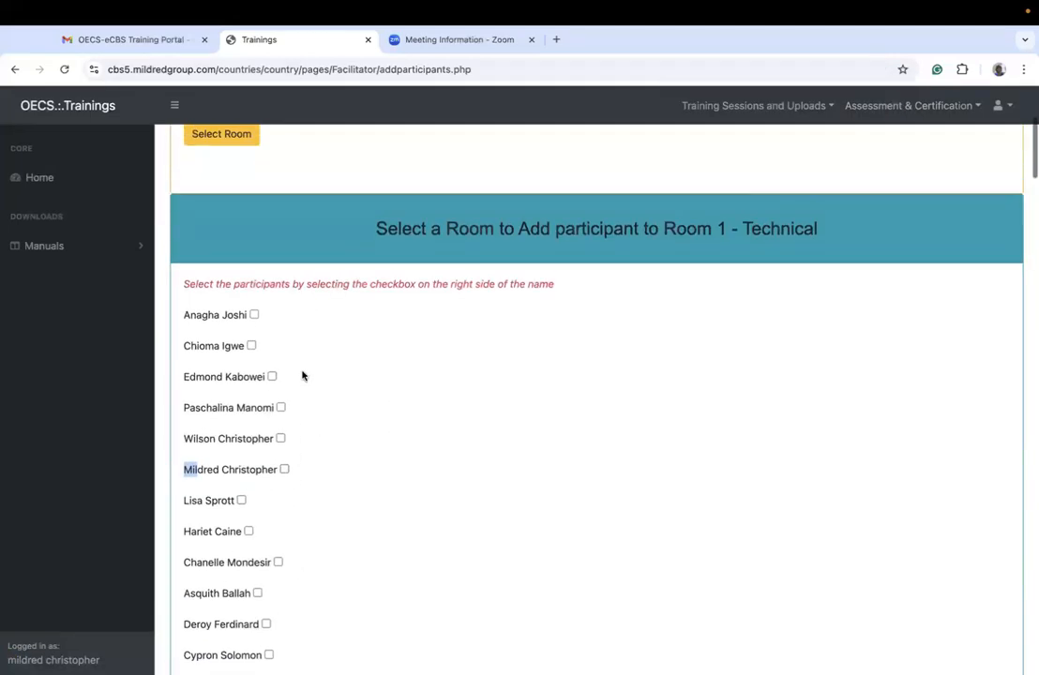
click(192, 471)
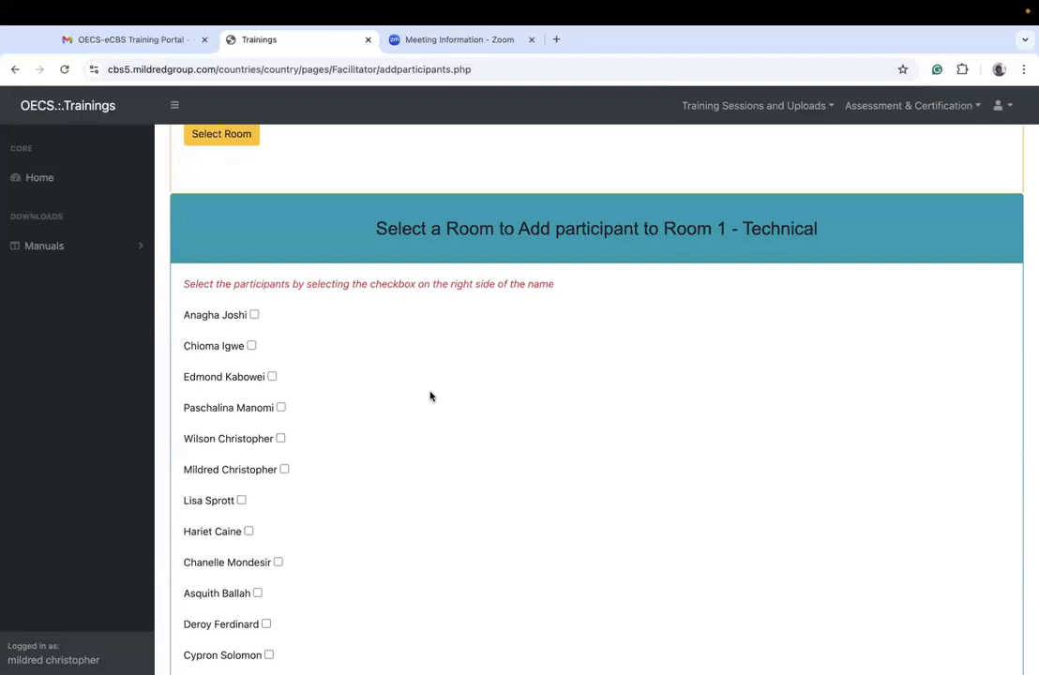
Step: Select the logged-in facilitator's own entry in the Room 1 - Technical participant list
scroll(300, 482, up, 2)
scroll(300, 483, down, 6)
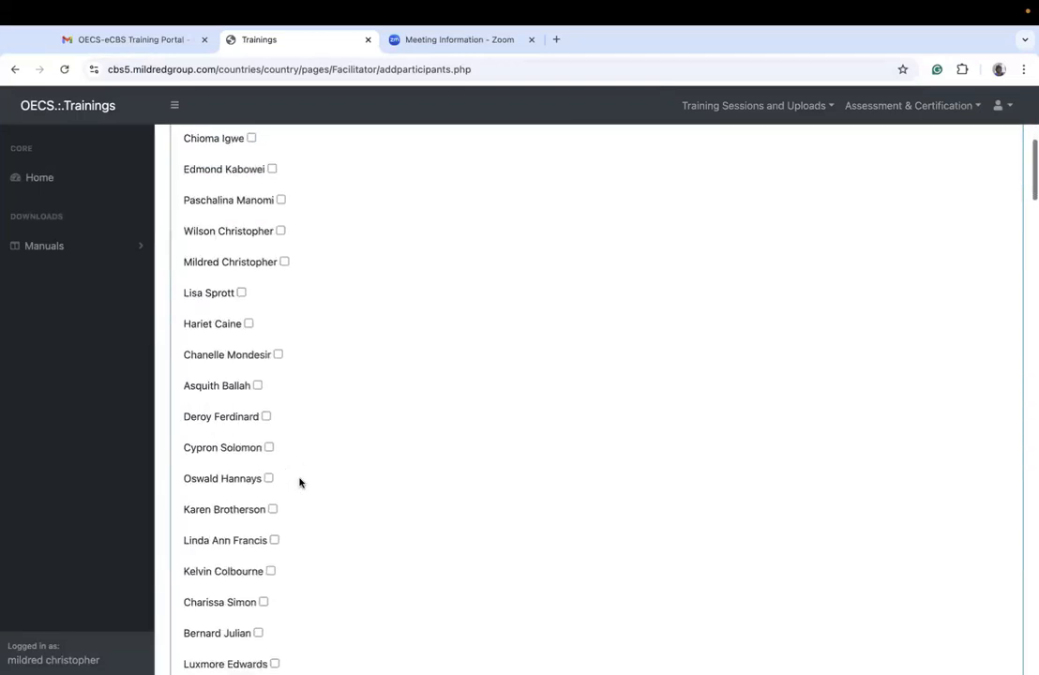
scroll(299, 482, up, 4)
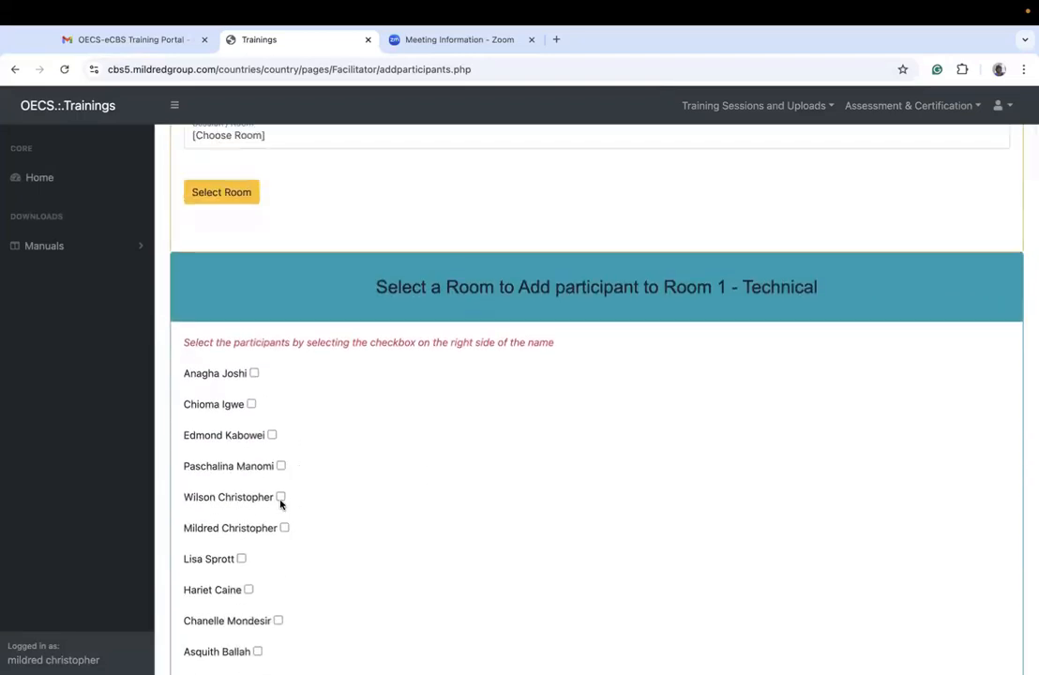
click(285, 528)
Step: Select the first five participants at the start of the Room 1 - Technical list as well
scroll(383, 524, down, 5)
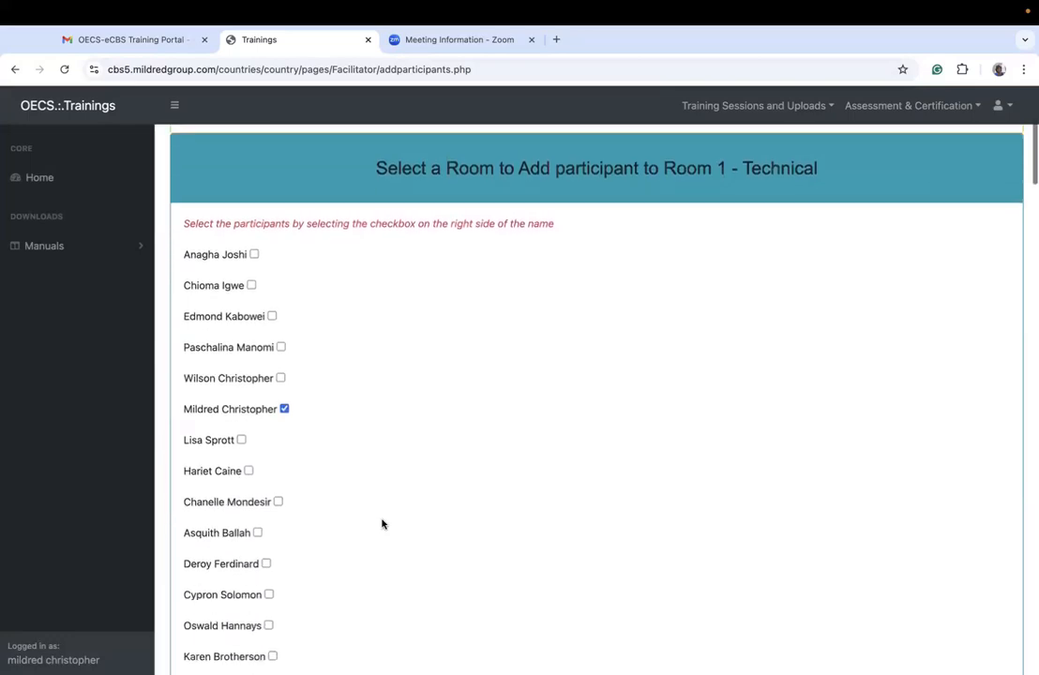
scroll(383, 524, down, 2)
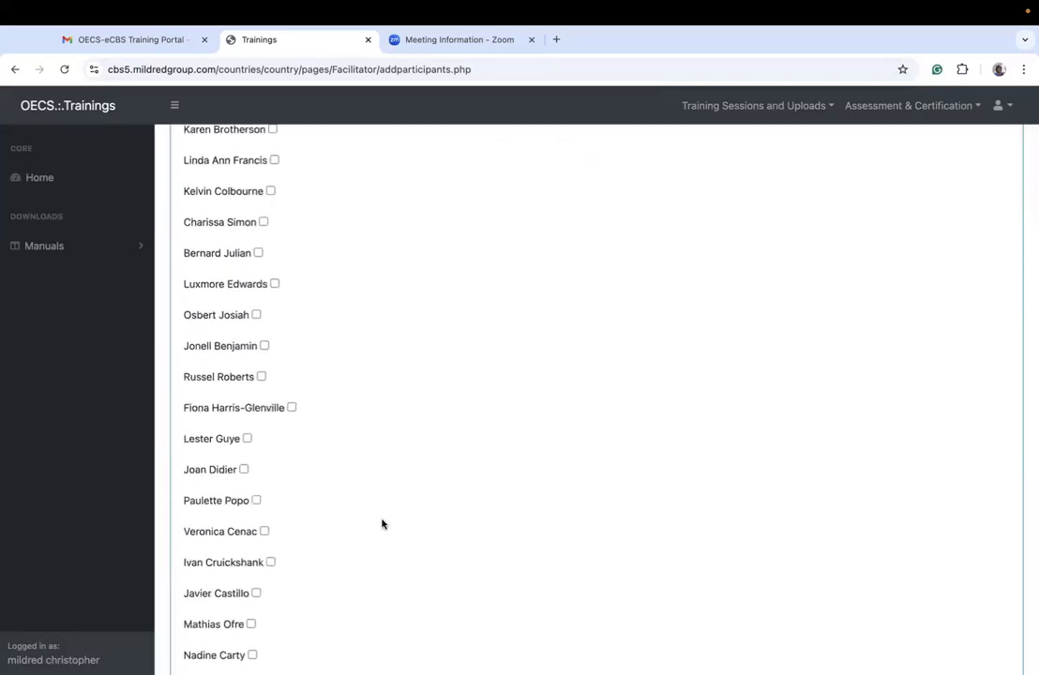
scroll(382, 524, down, 9)
scroll(383, 525, down, 12)
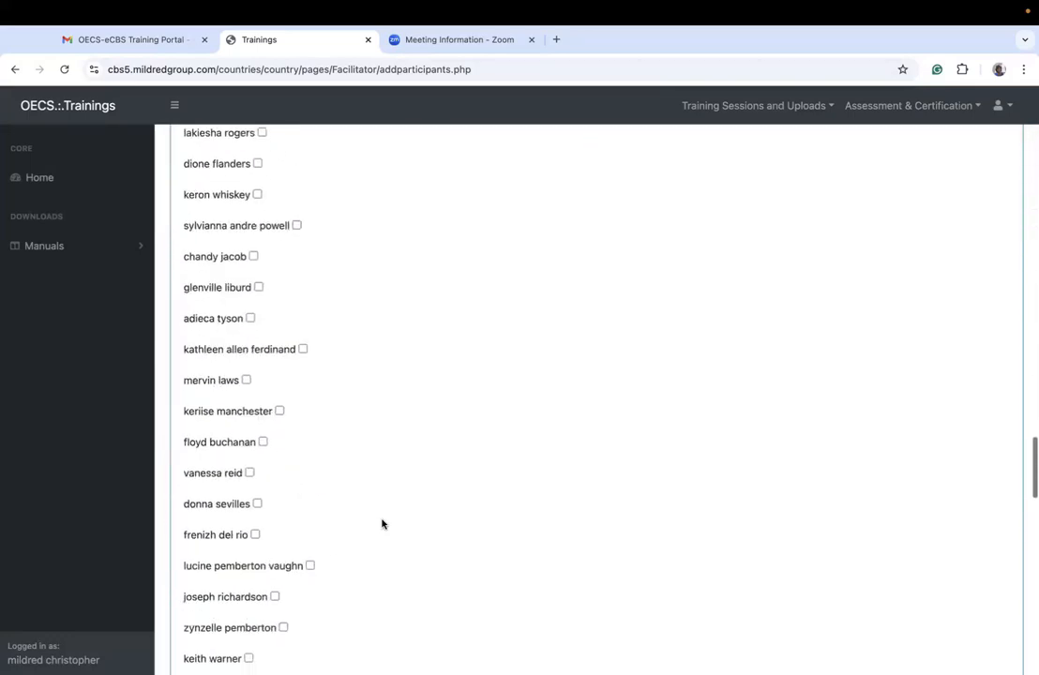
scroll(383, 524, down, 8)
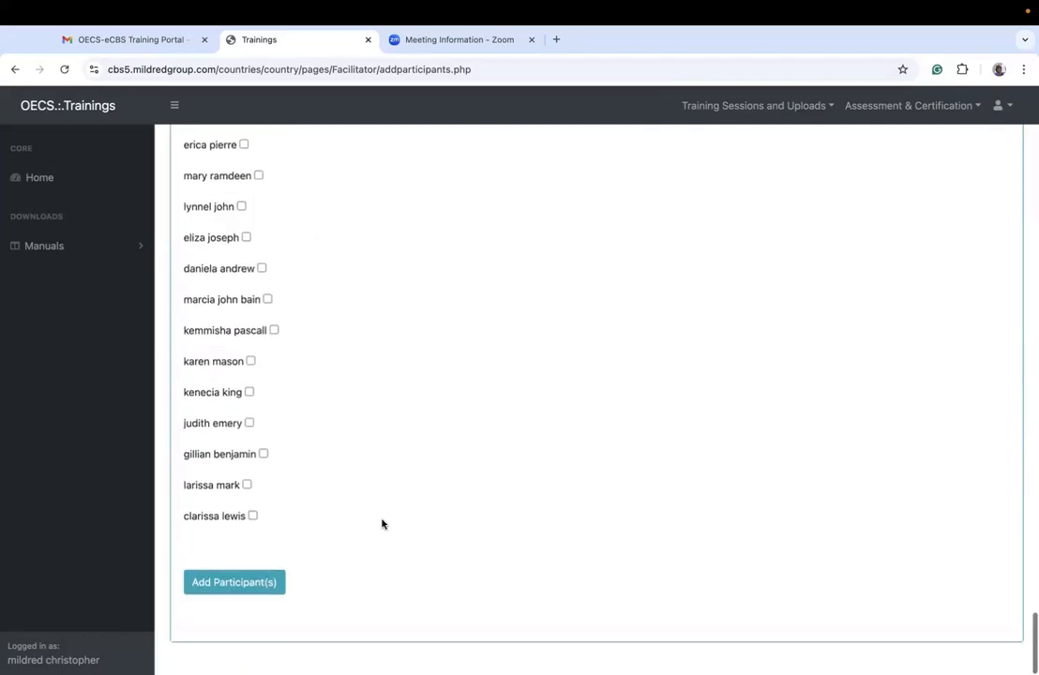
scroll(381, 517, up, 20)
scroll(381, 517, up, 15)
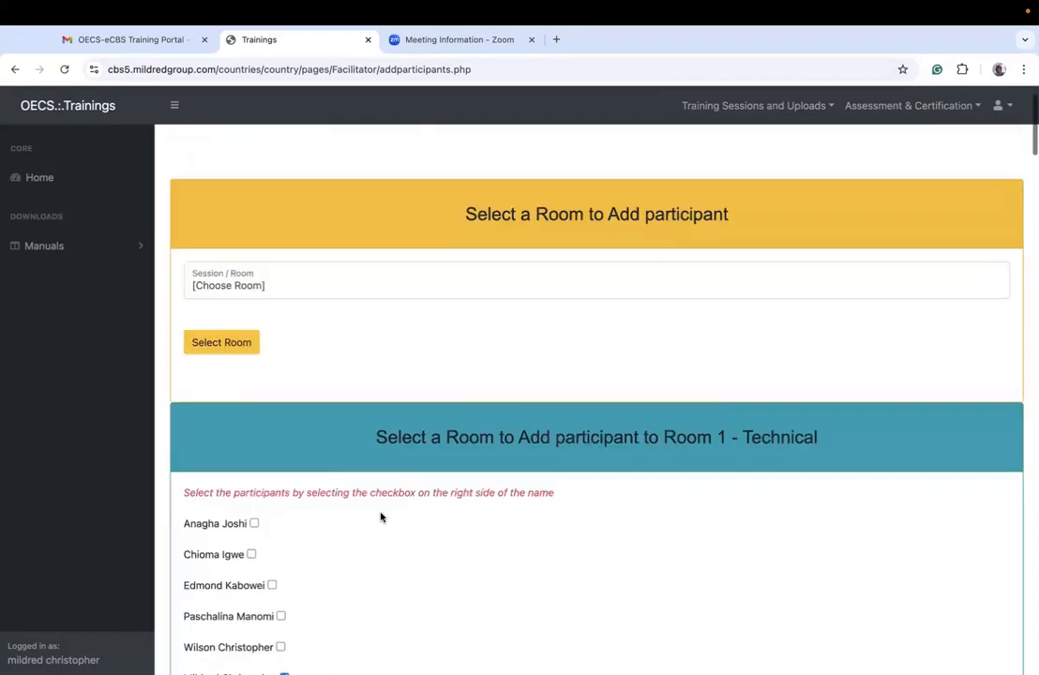
scroll(381, 517, down, 3)
click(253, 213)
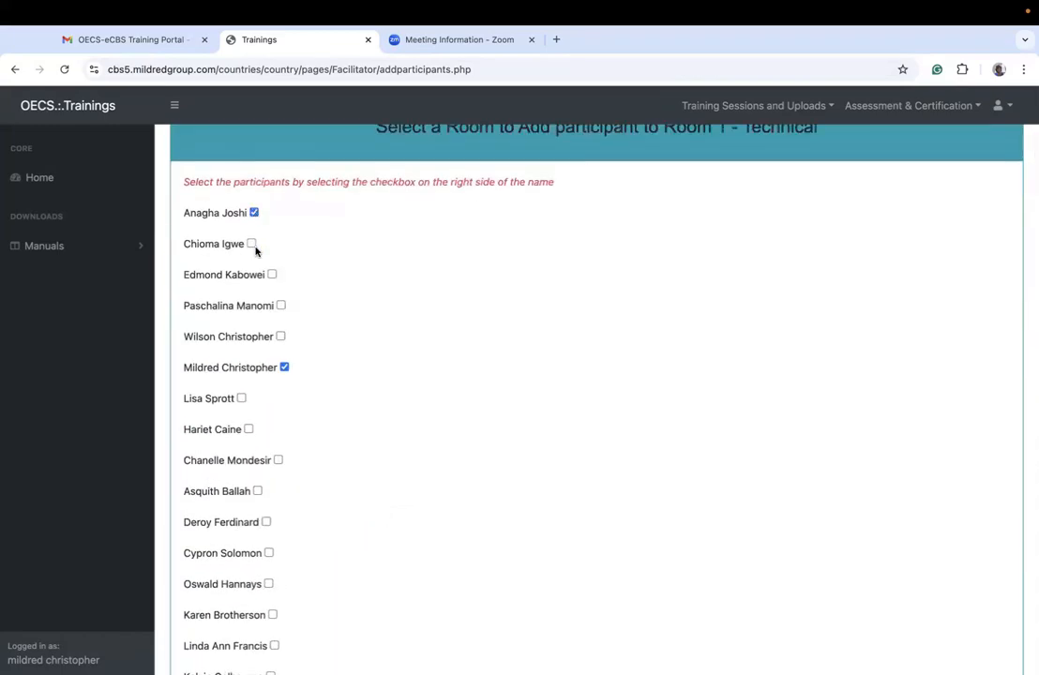
click(272, 274)
click(279, 336)
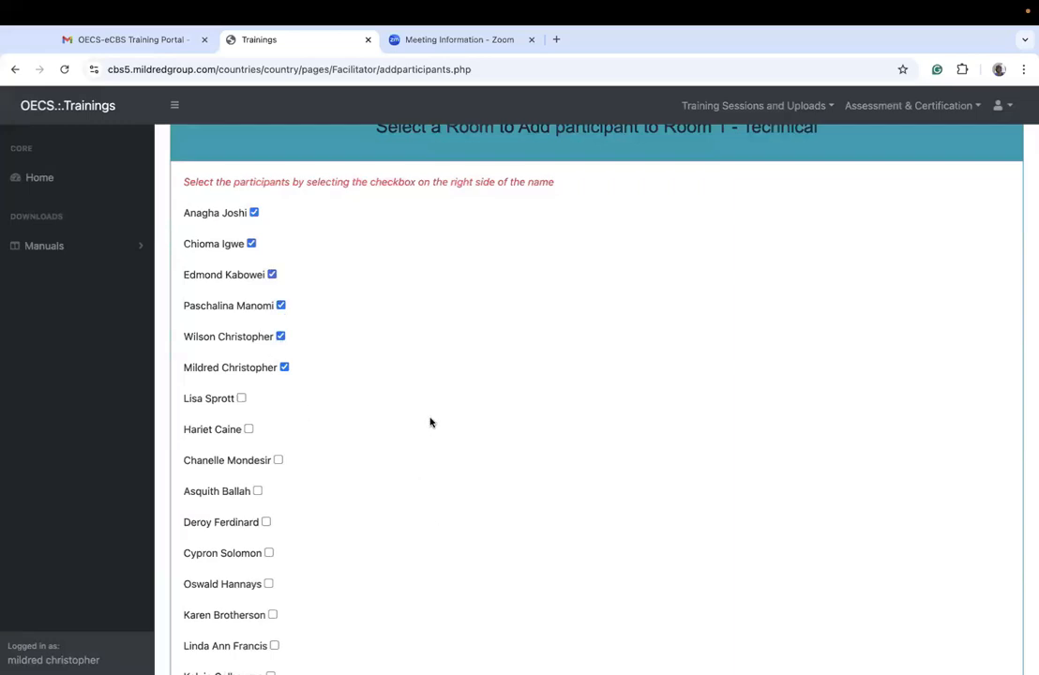
Step: Add the selected participants to Room 1 - Technical and confirm saving the information
scroll(430, 422, up, 4)
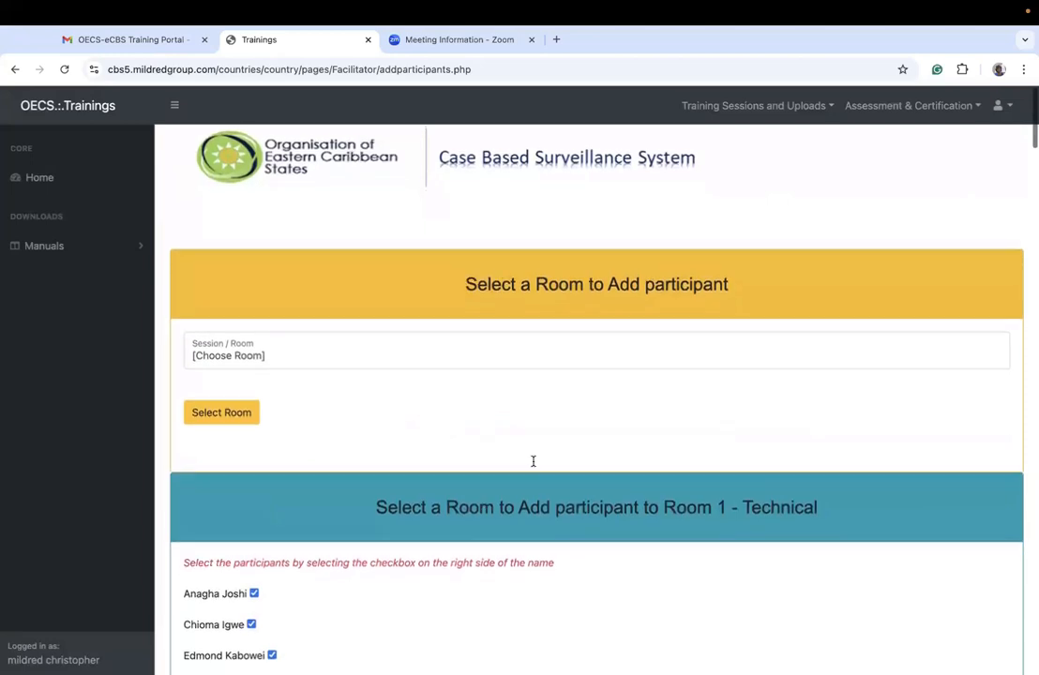
drag(663, 507, 836, 523)
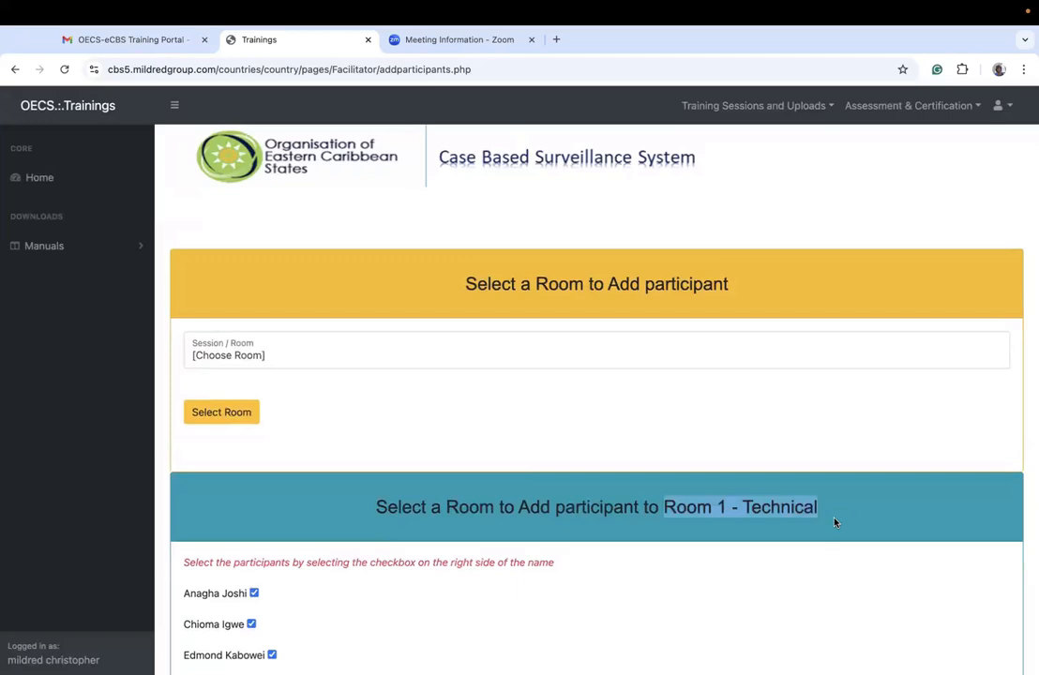
scroll(836, 523, down, 15)
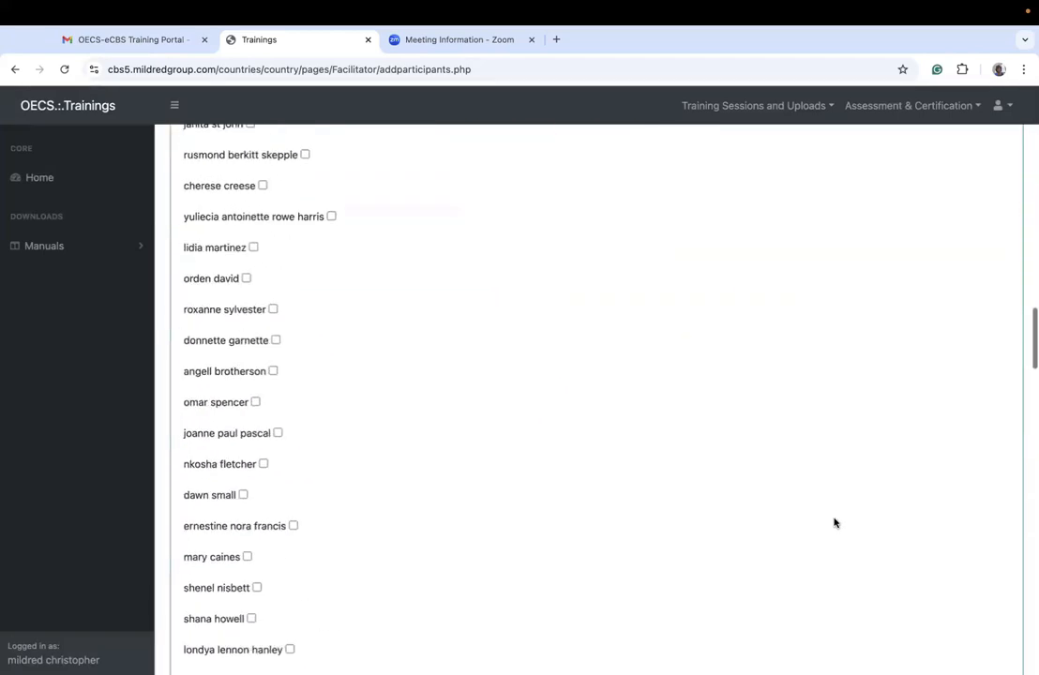
scroll(835, 522, down, 20)
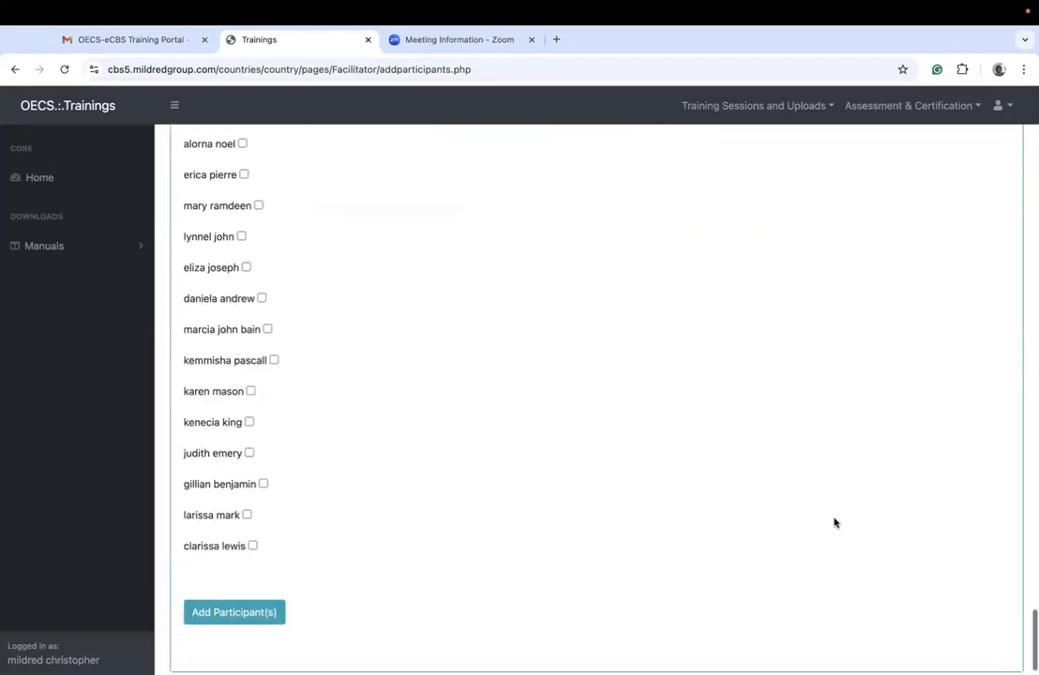
click(272, 582)
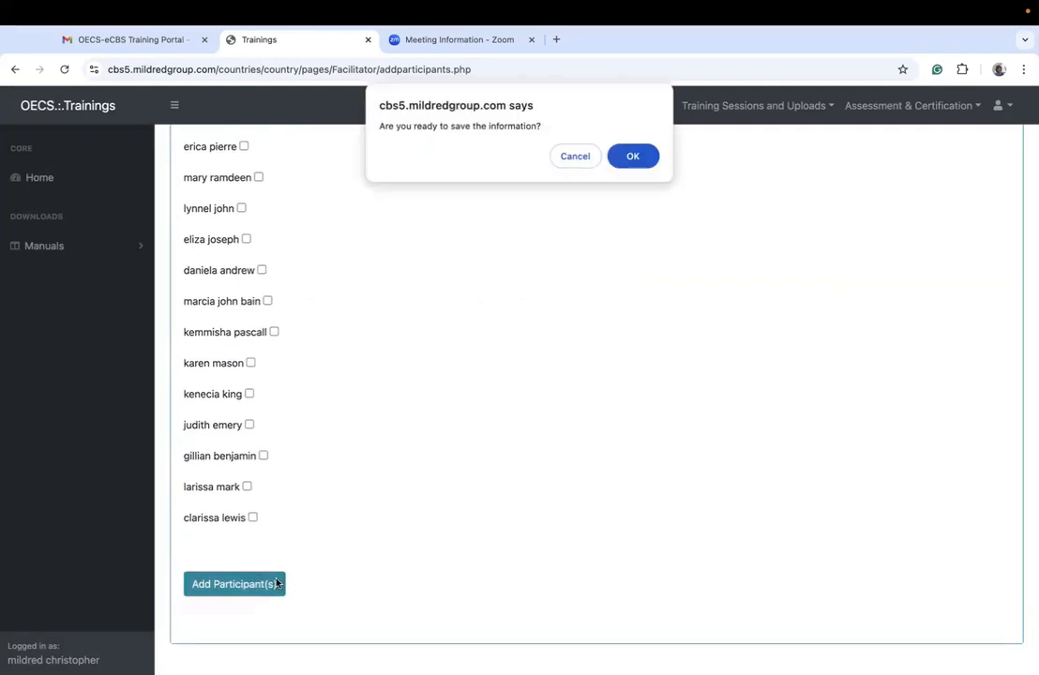
click(631, 156)
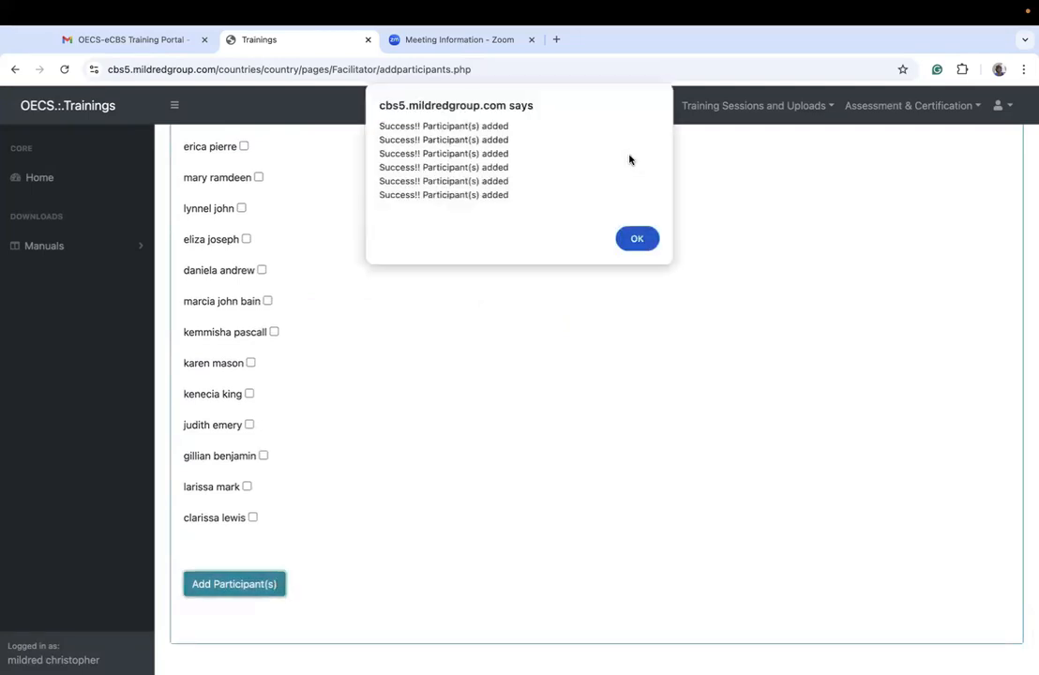
Step: Close the notice about the added participants and look over the refreshed Room 1 - Technical participant list
click(650, 235)
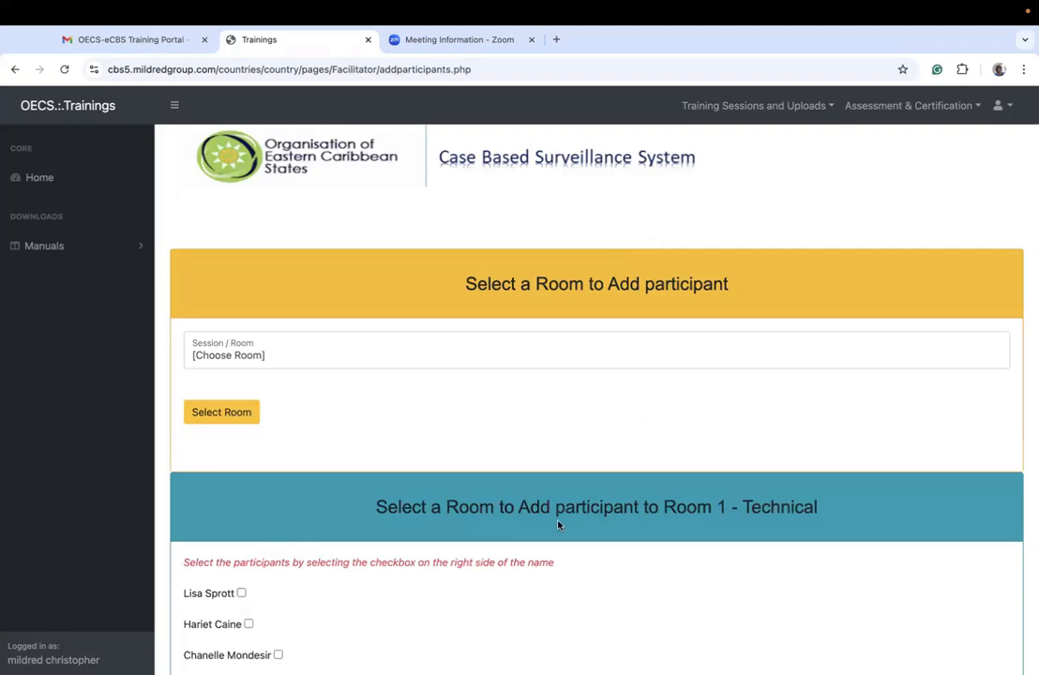
scroll(559, 526, down, 3)
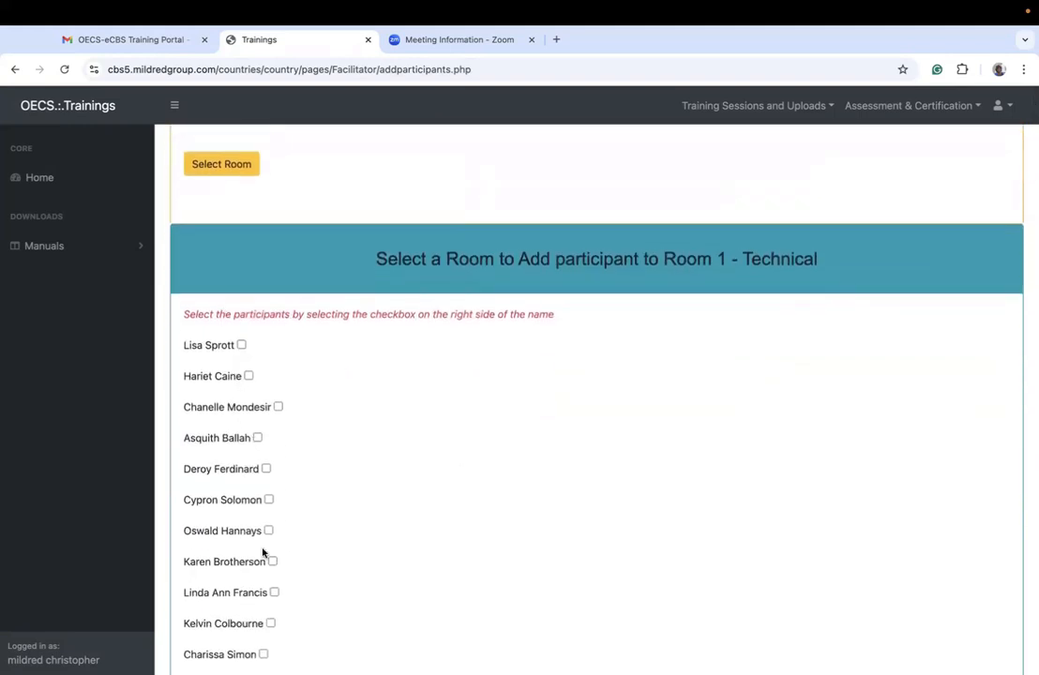
scroll(266, 549, down, 5)
scroll(262, 551, up, 2)
scroll(263, 554, up, 2)
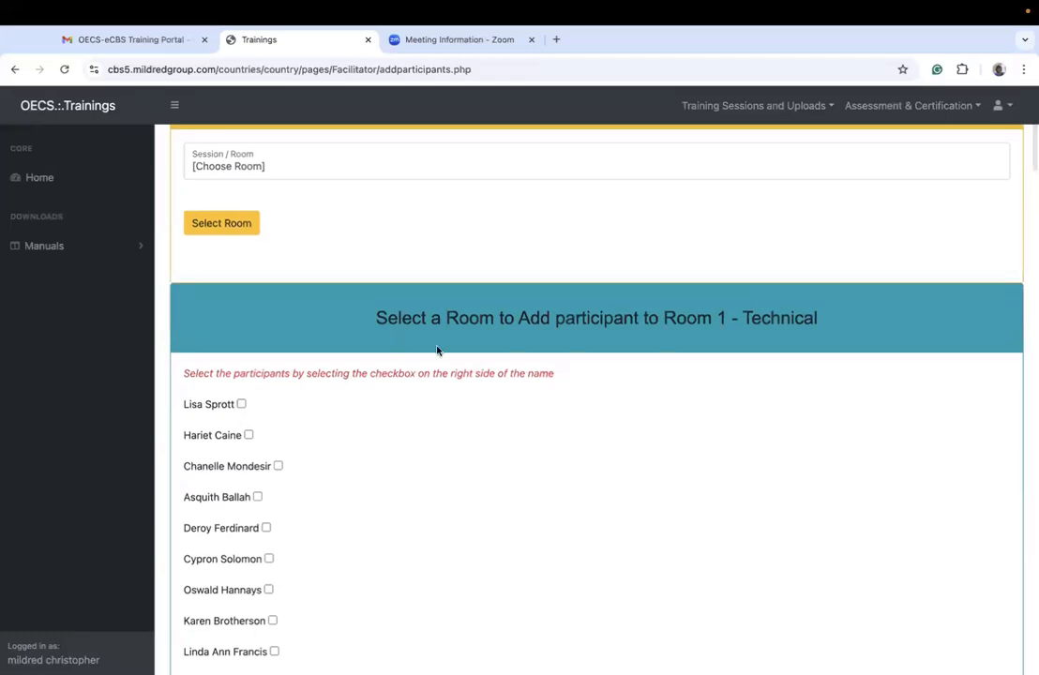
Step: Choose Room 2 - Techncal as the session room and load its list of available participants
click(250, 167)
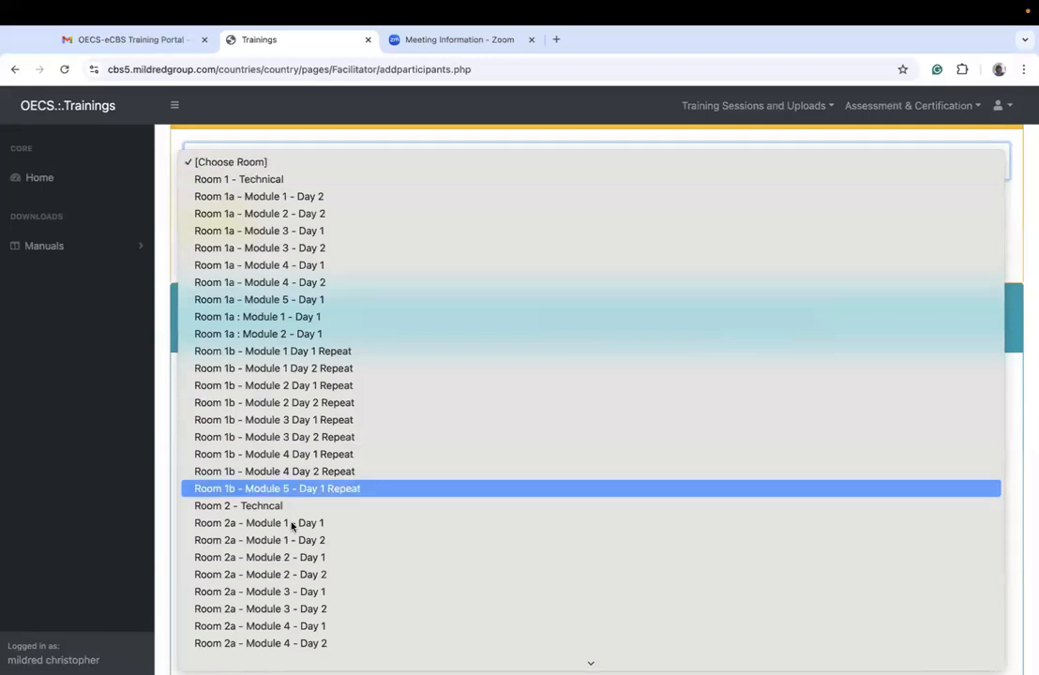
click(225, 506)
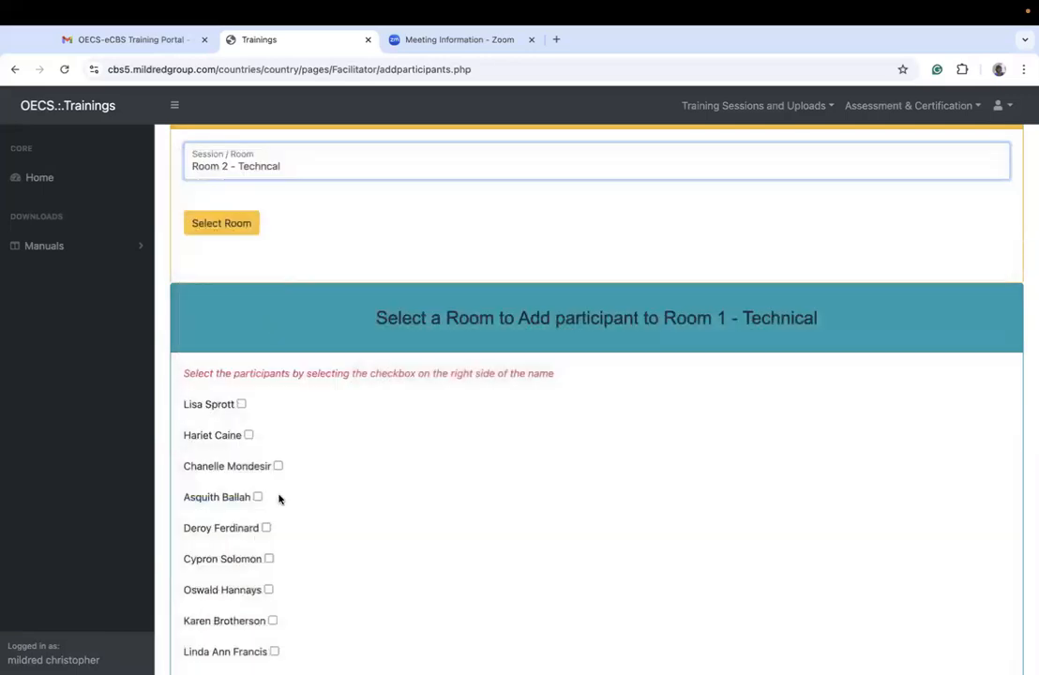
click(234, 228)
scroll(384, 451, down, 4)
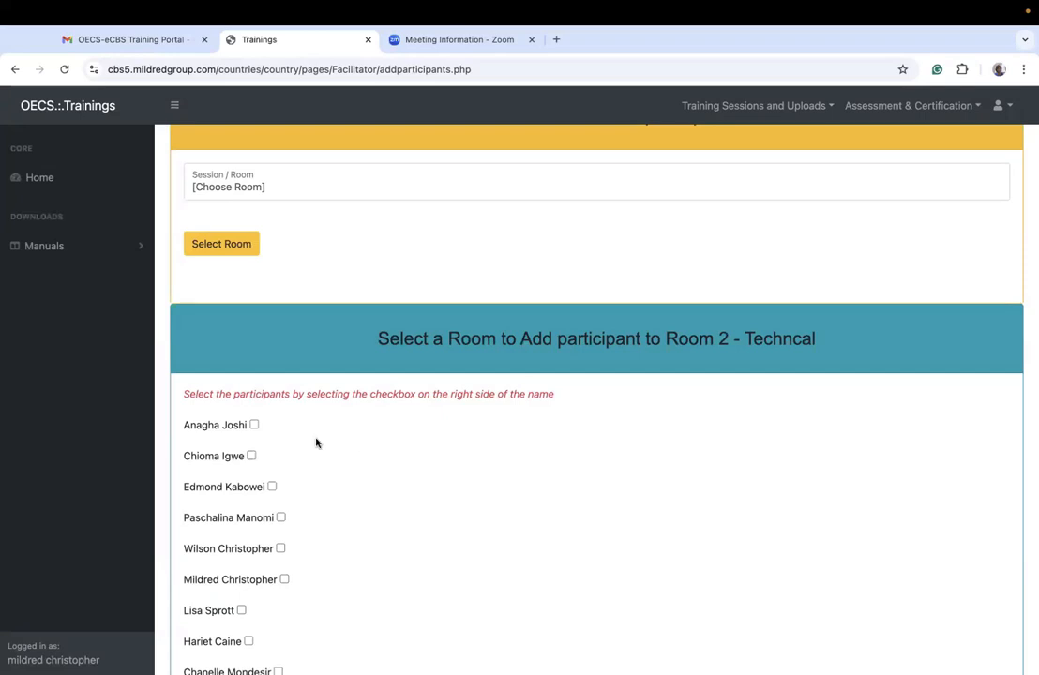
Step: Select the first two participants for Room 2 - Techncal, highlight the room name in the heading, and clear both selections
click(255, 425)
click(252, 456)
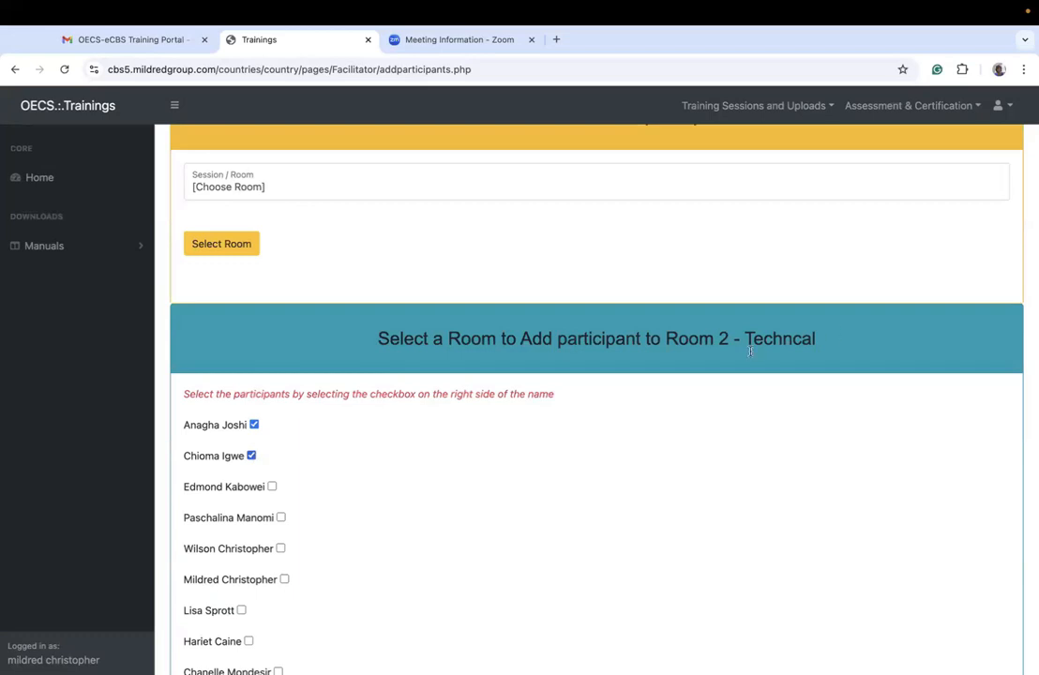
drag(666, 340, 845, 343)
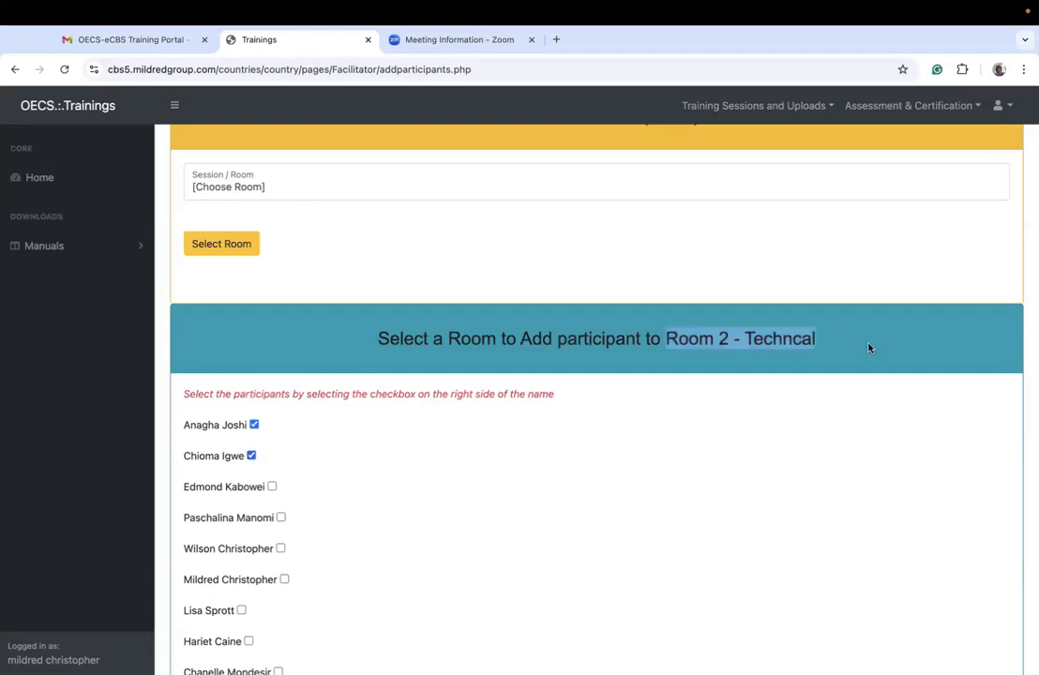
click(459, 282)
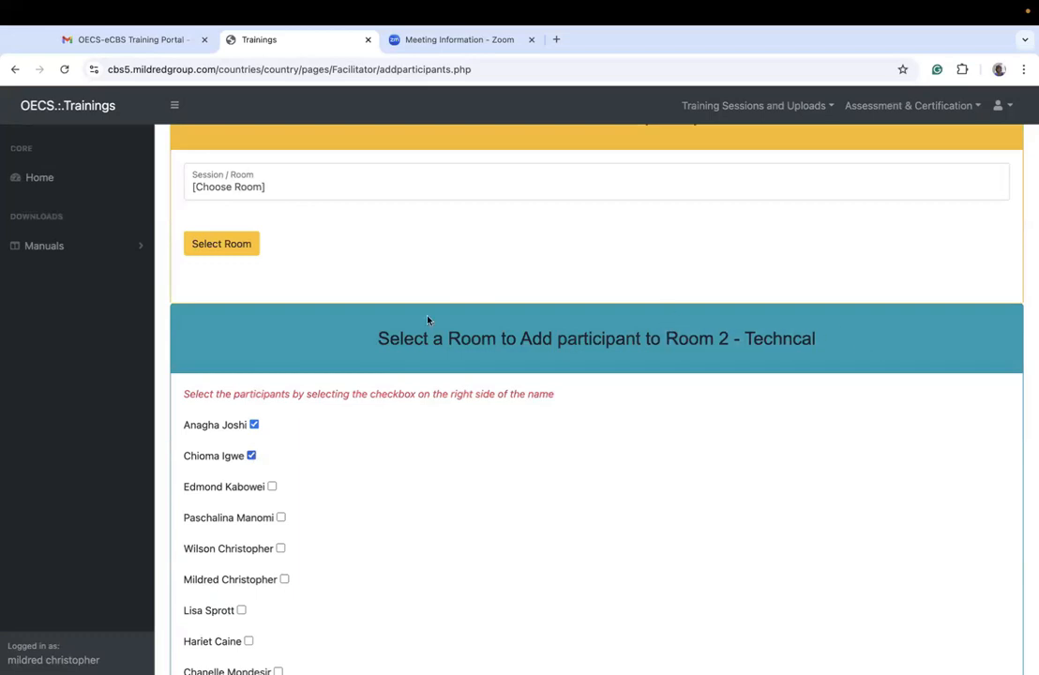
click(254, 425)
click(251, 456)
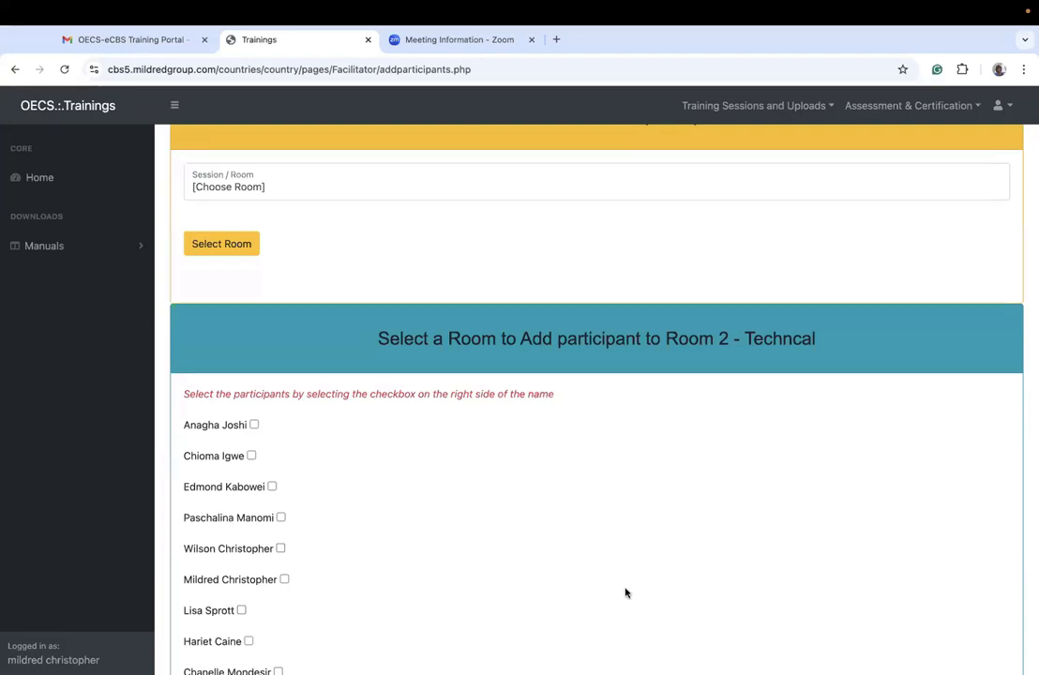
Step: Look over the Room 2 - Techncal participant list and open the page for removing attendees from trainings
scroll(566, 423, down, 1)
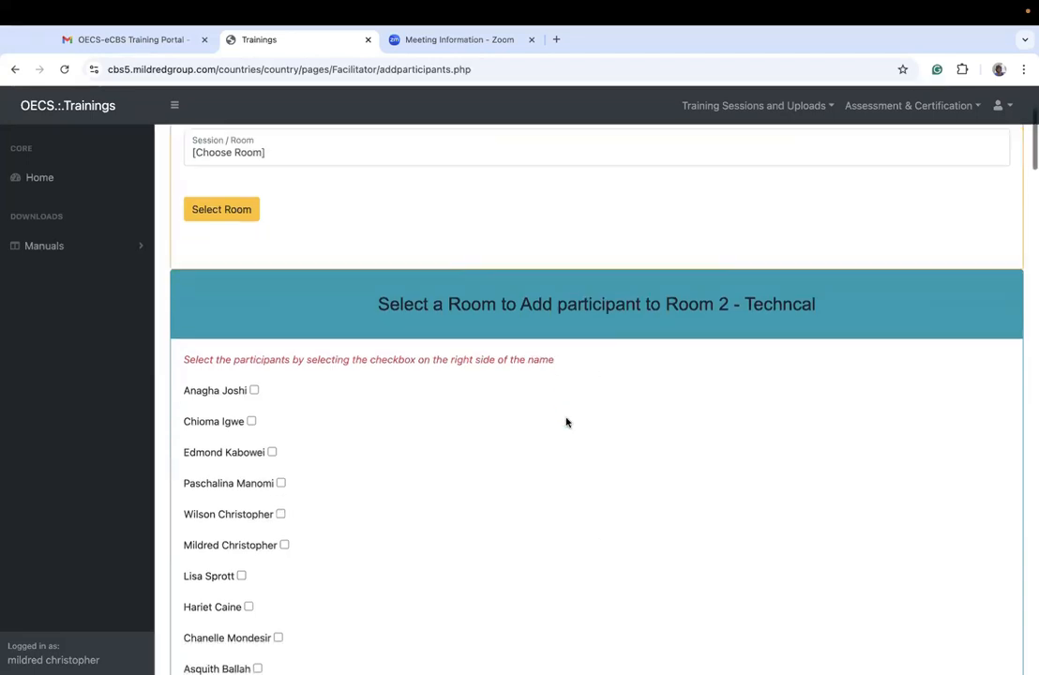
scroll(566, 422, down, 5)
scroll(567, 422, up, 5)
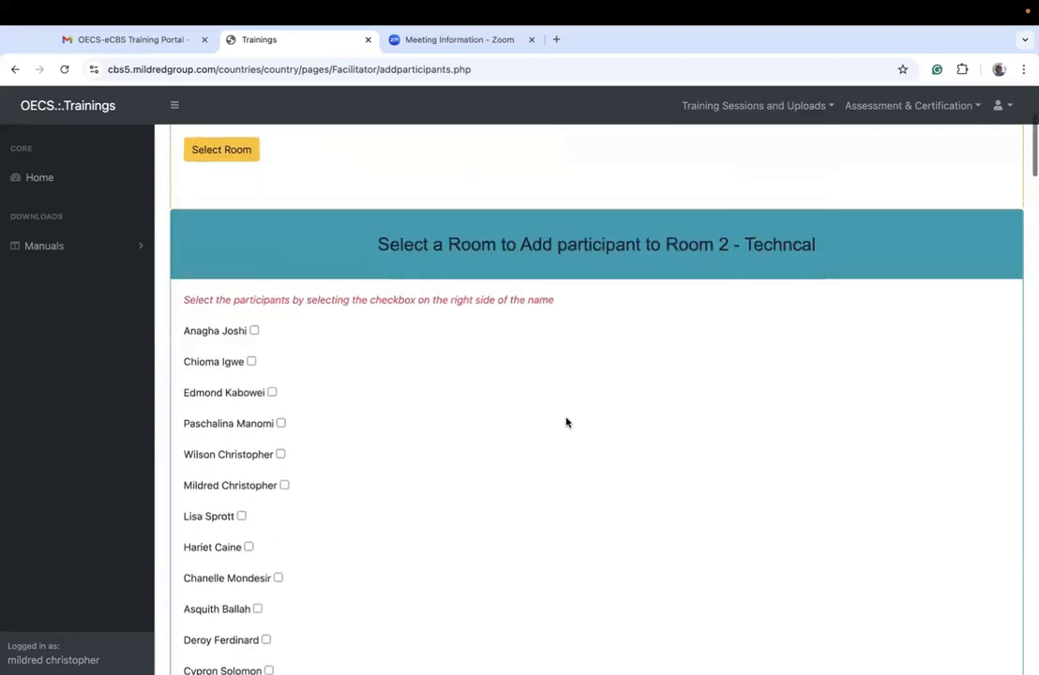
scroll(567, 422, up, 3)
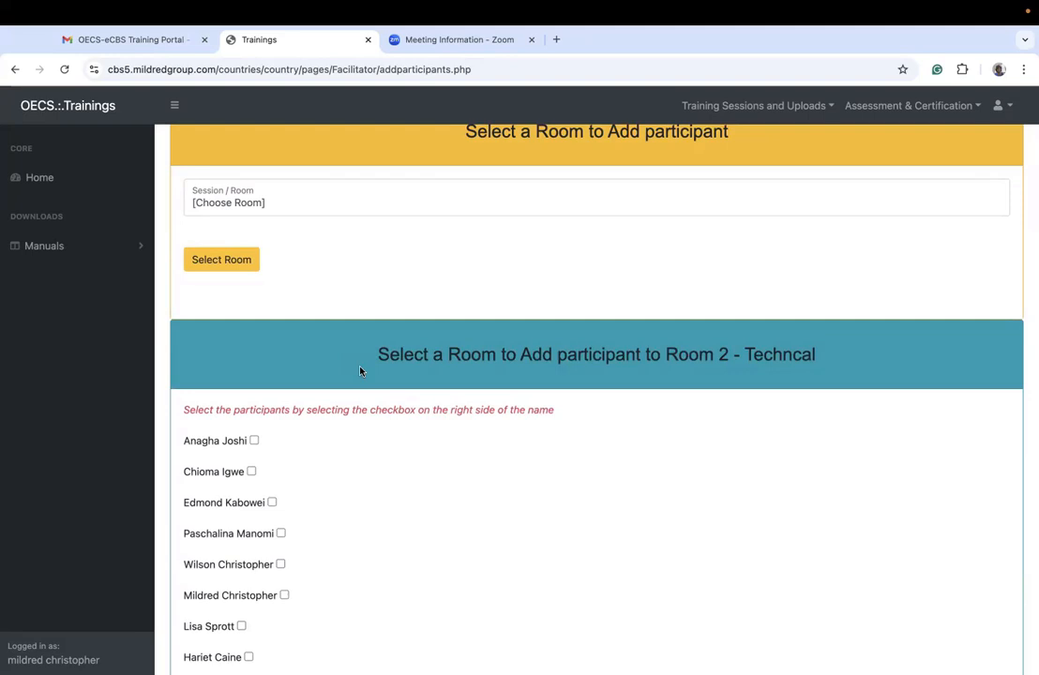
click(753, 105)
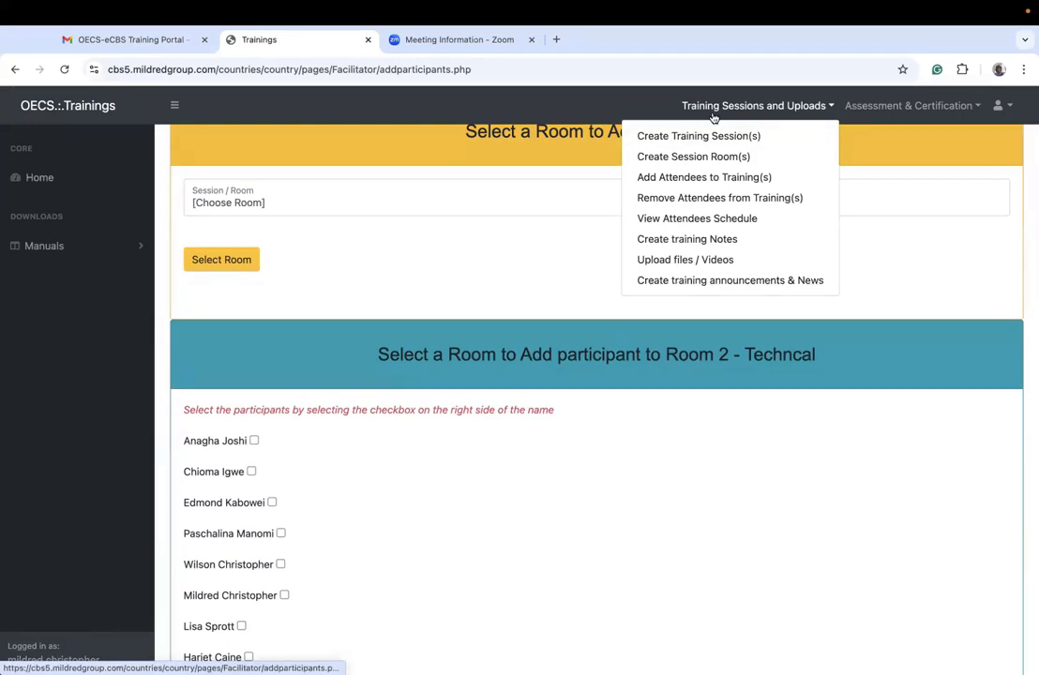
click(681, 197)
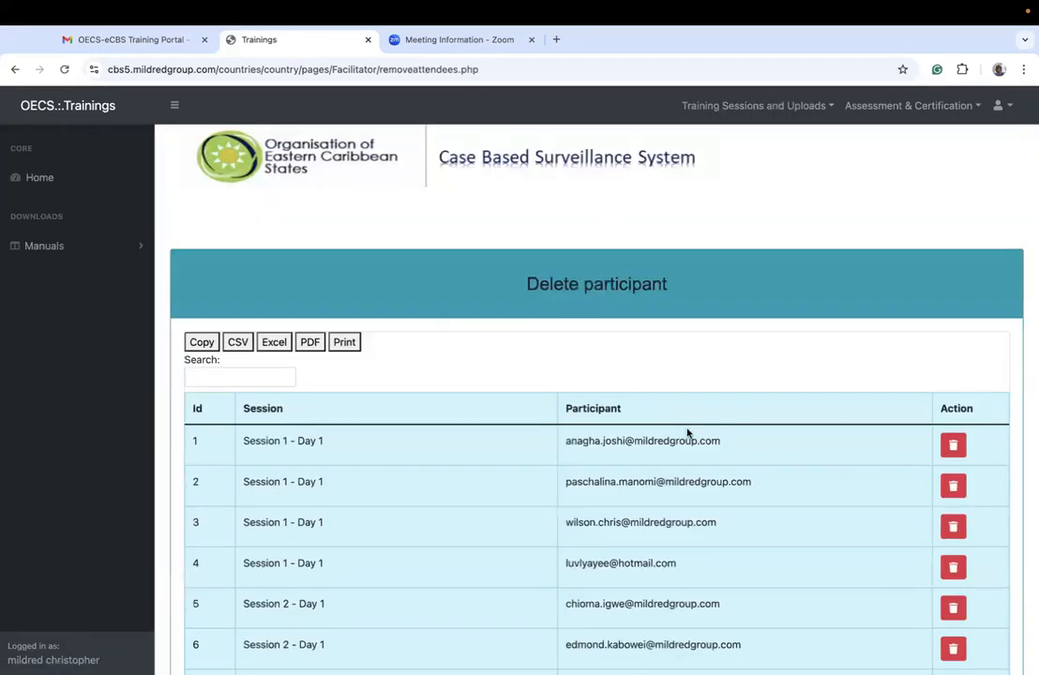
Step: Filter the Delete participant table by "Room 1 - Techn" and review the matching entries
click(751, 105)
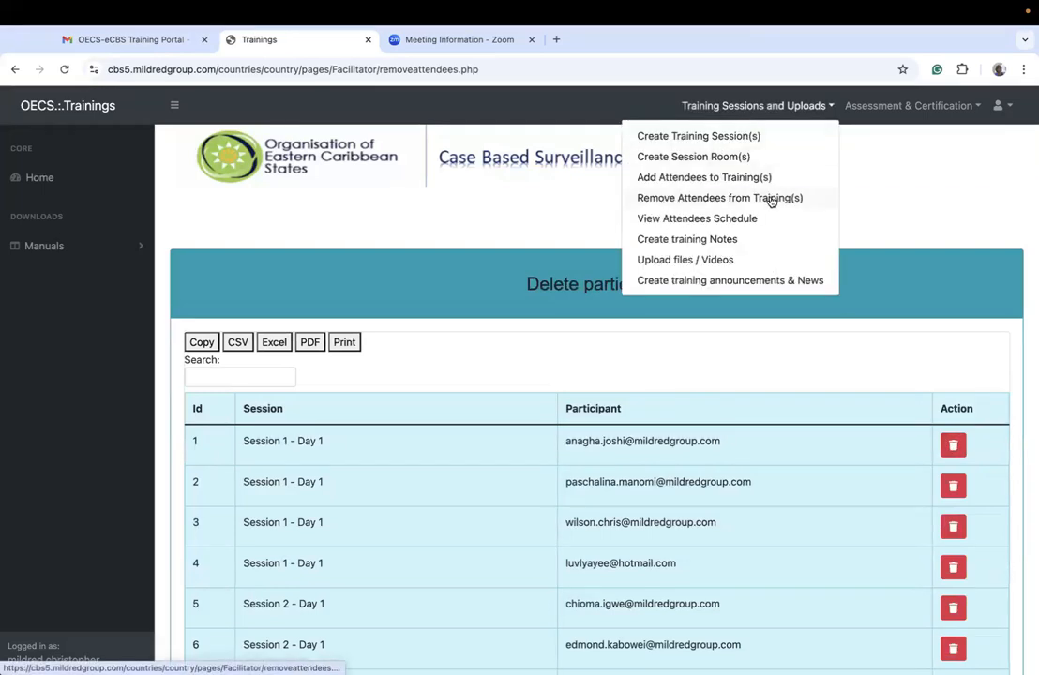
click(267, 379)
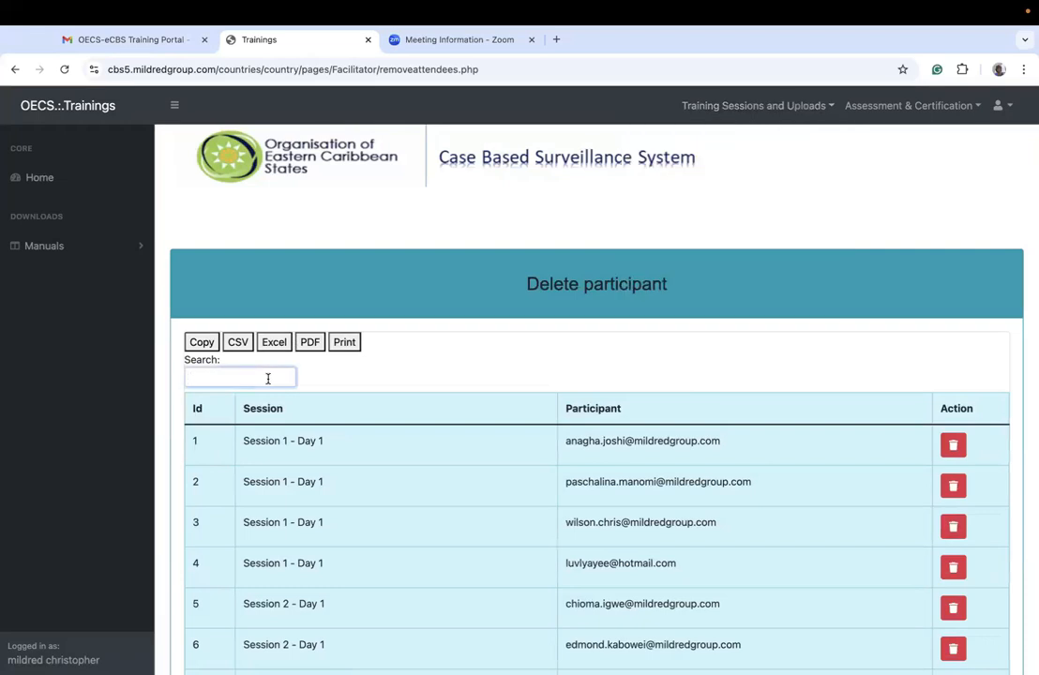
text(Room q)
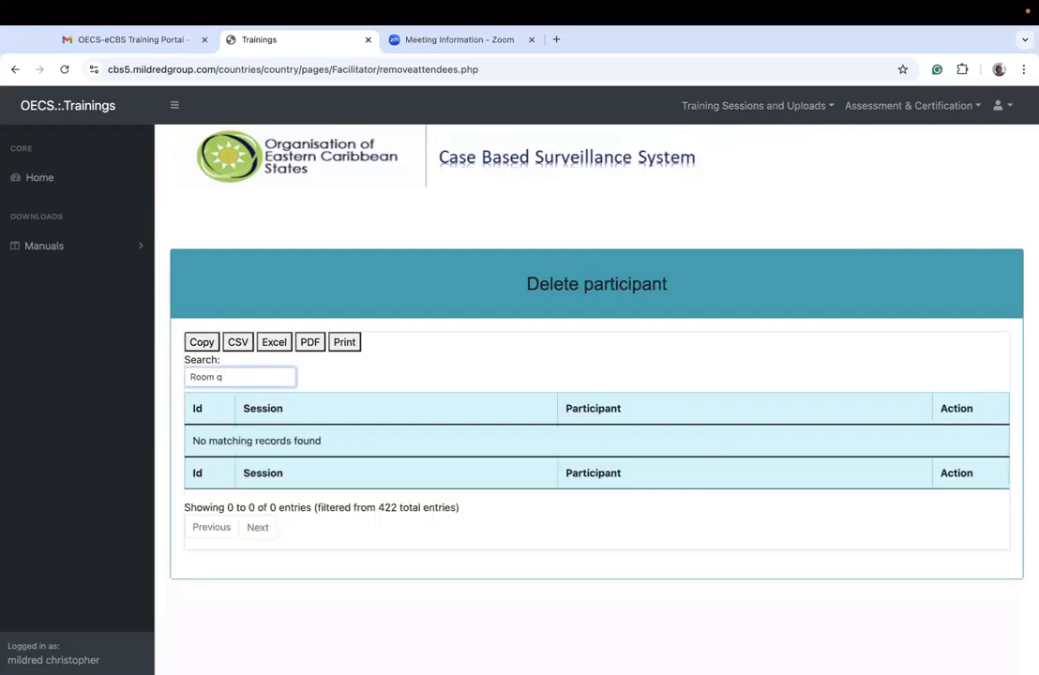
key(BackSpace)
text(1 - Techn)
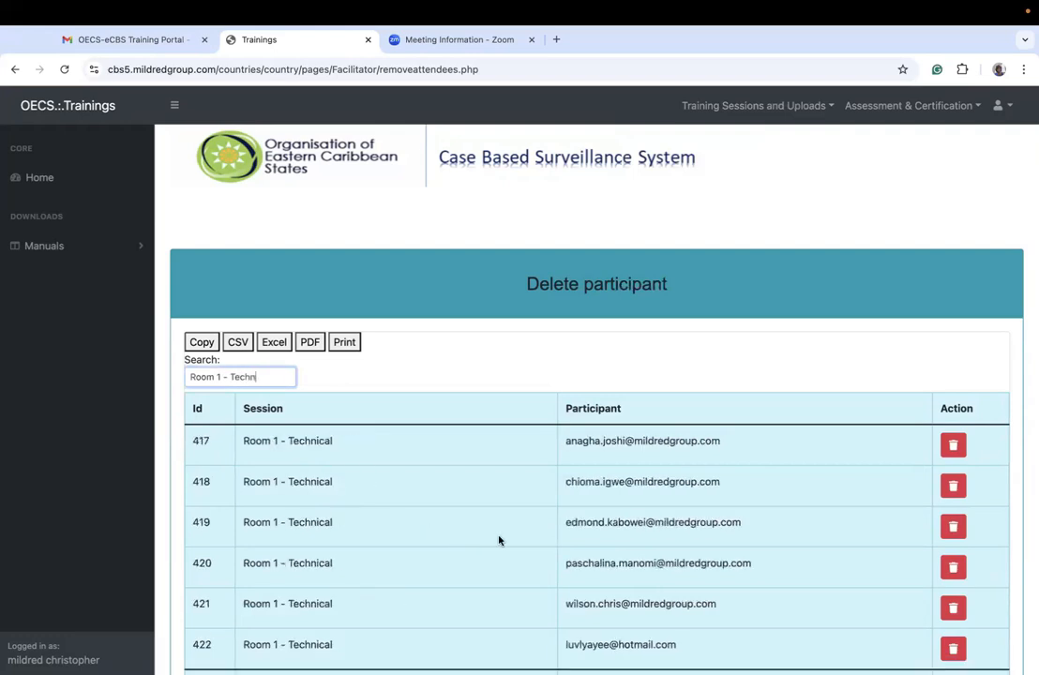
scroll(499, 538, down, 3)
scroll(499, 541, up, 1)
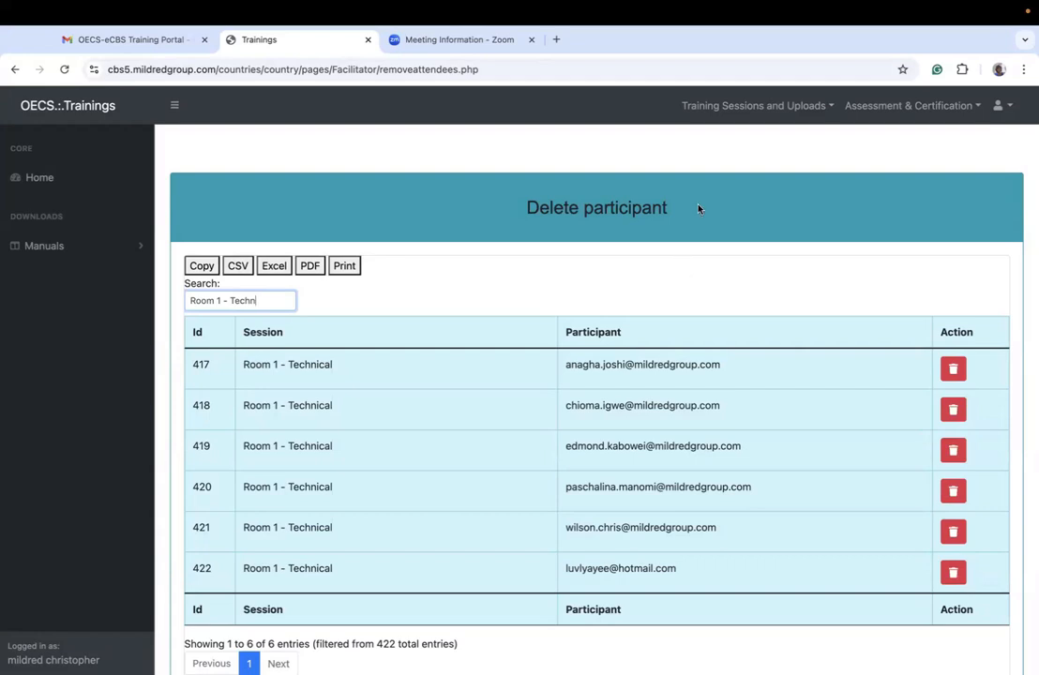
Step: Open the attendees schedule and retrieve the participant list for the End-User training
click(771, 110)
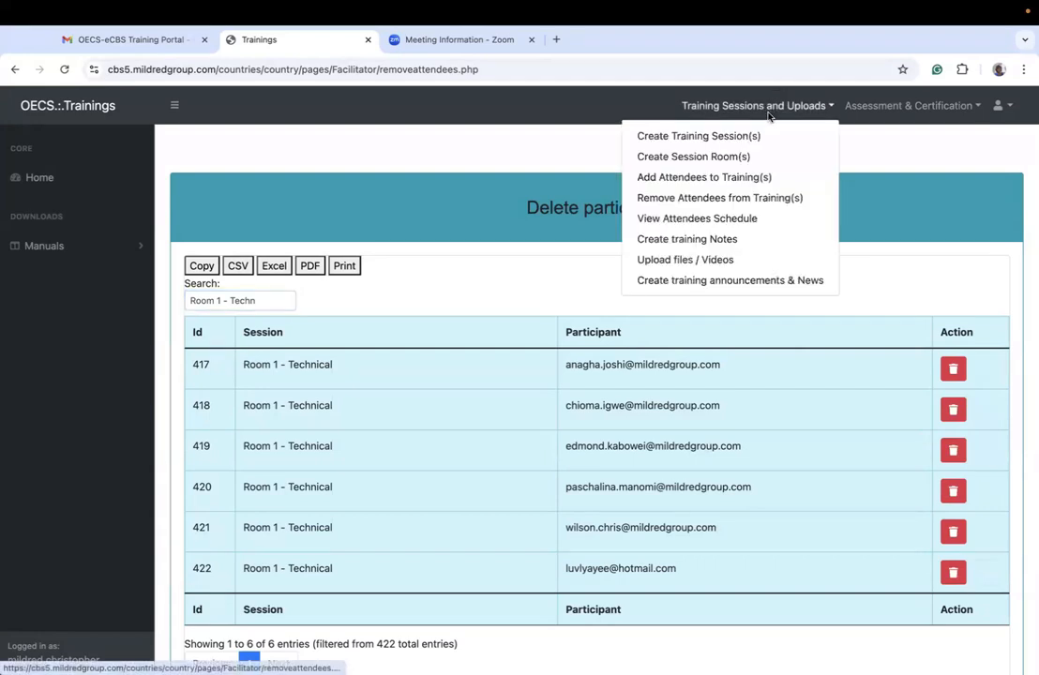
click(703, 225)
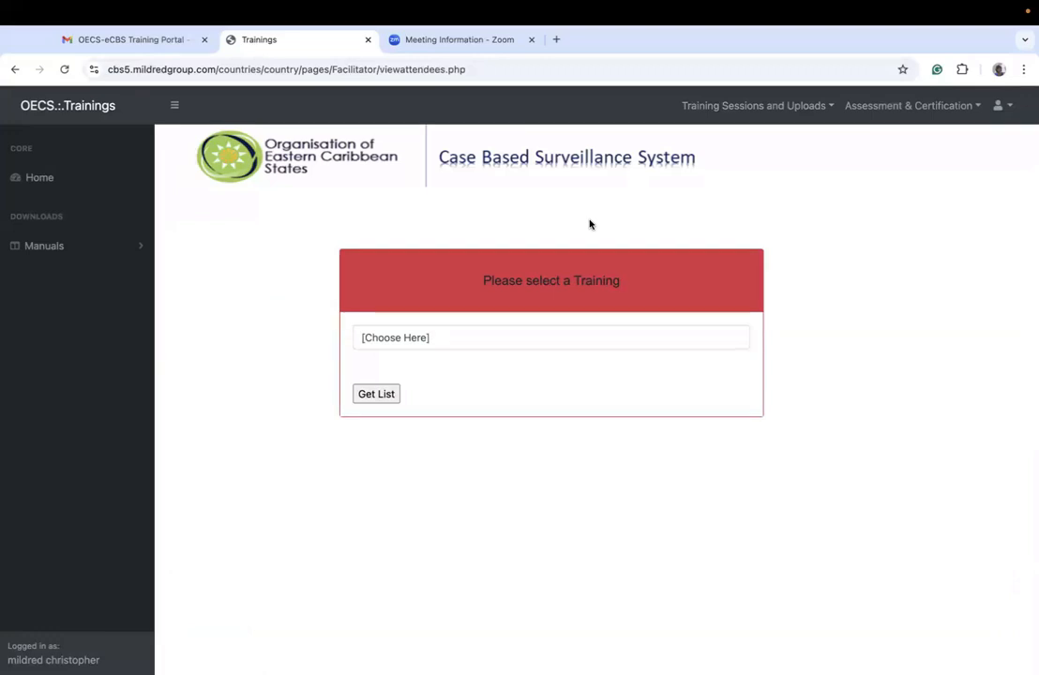
click(435, 343)
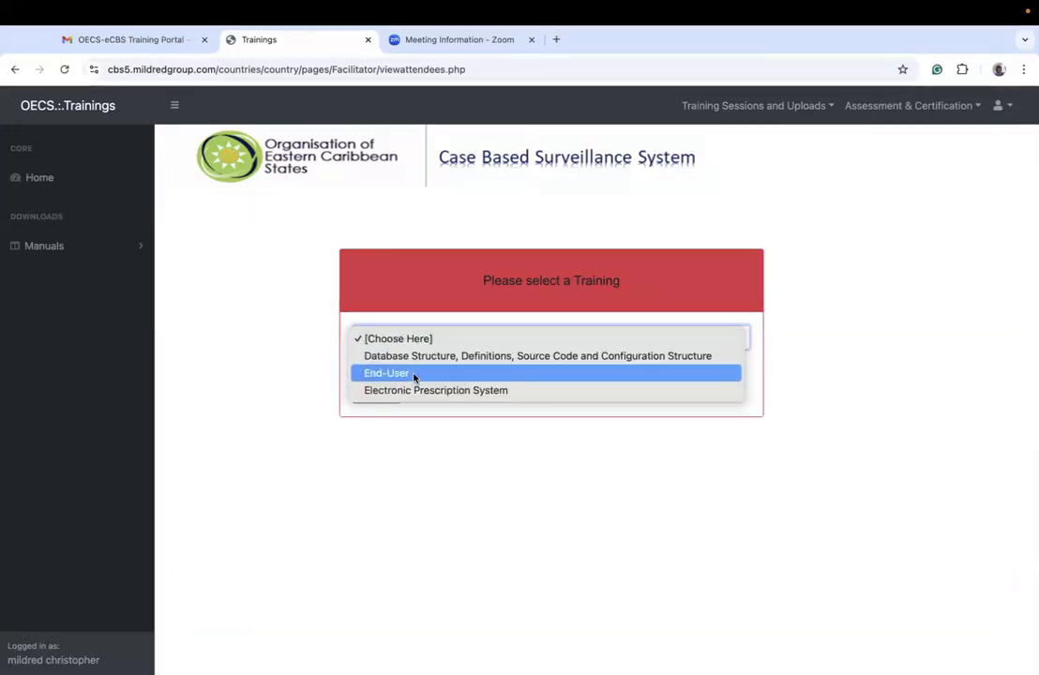
click(416, 374)
click(393, 394)
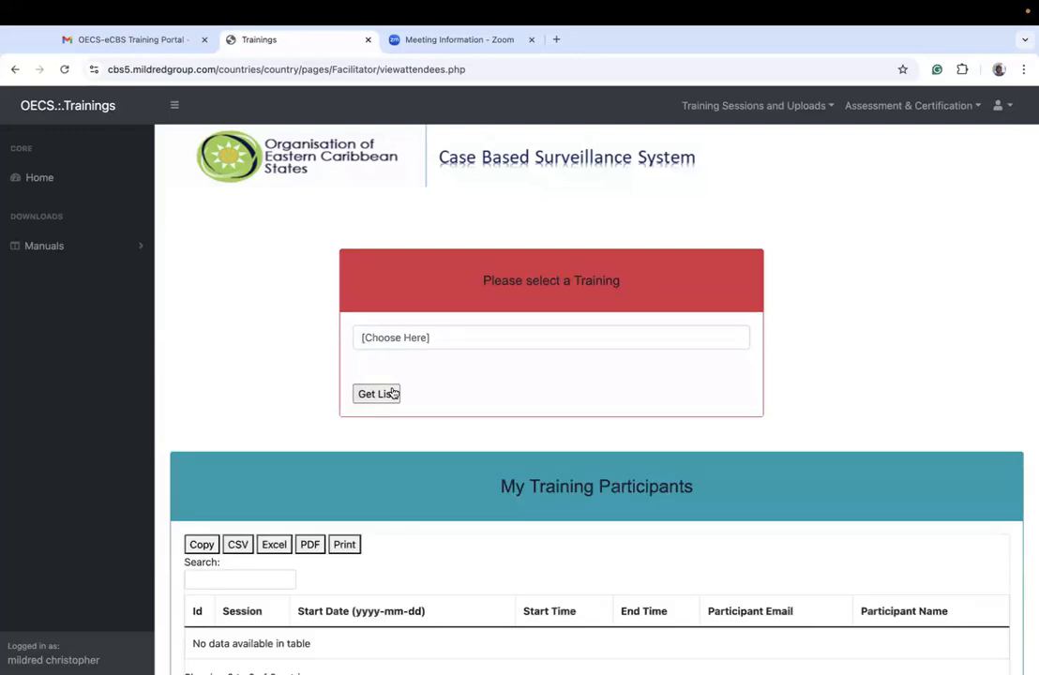
scroll(469, 445, down, 1)
scroll(474, 453, up, 2)
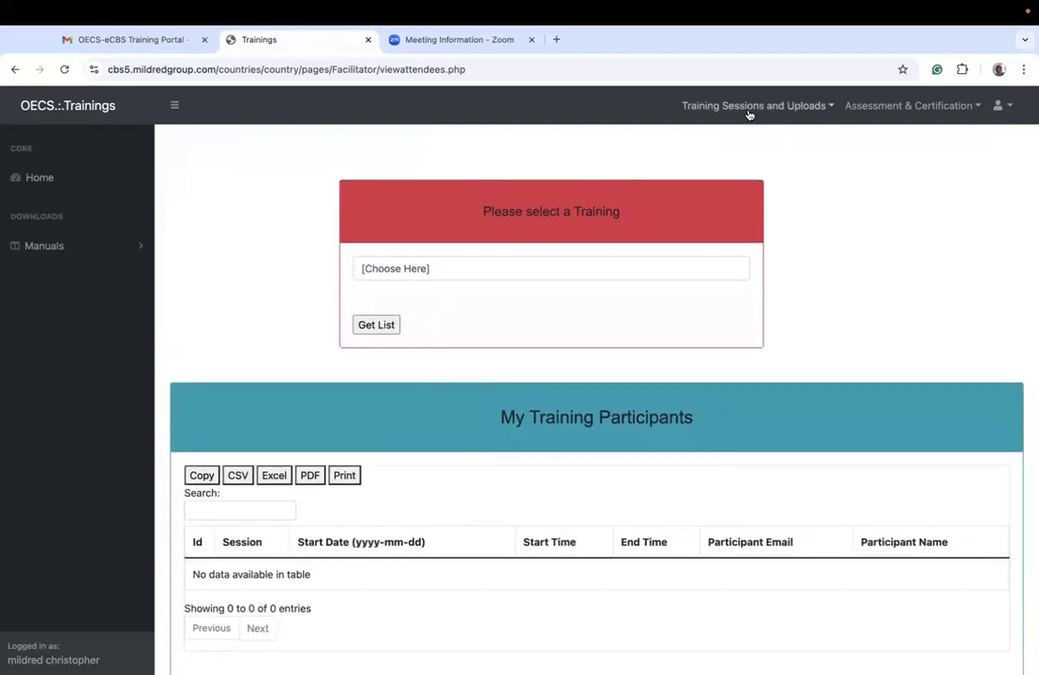
Step: Request the End-User training's participant list two more times in the attendees schedule
click(556, 270)
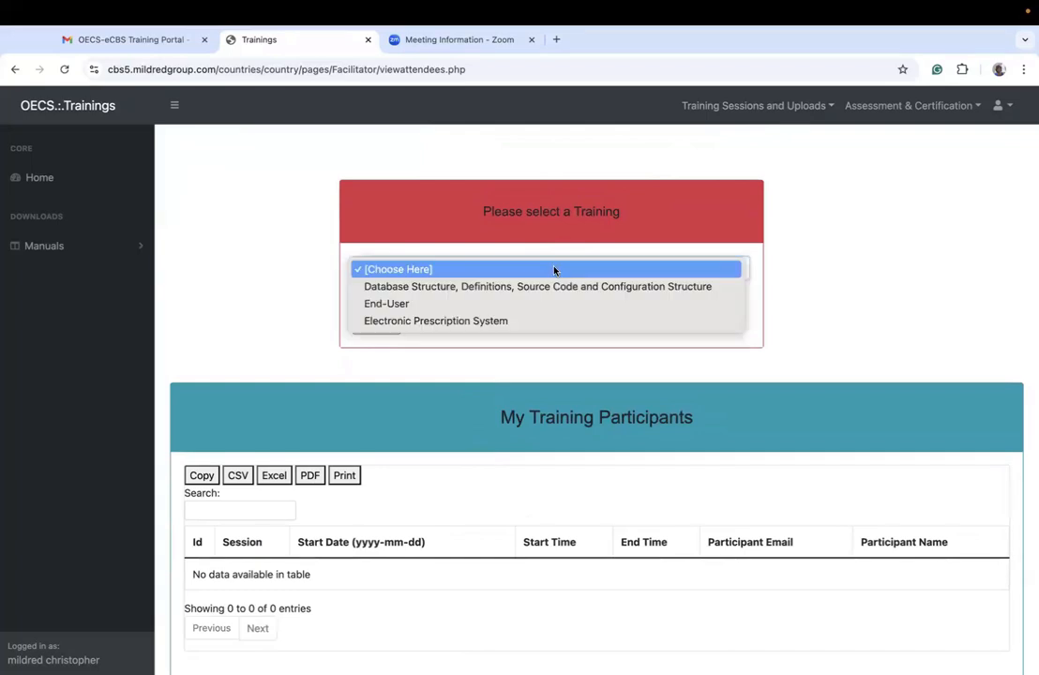
click(471, 307)
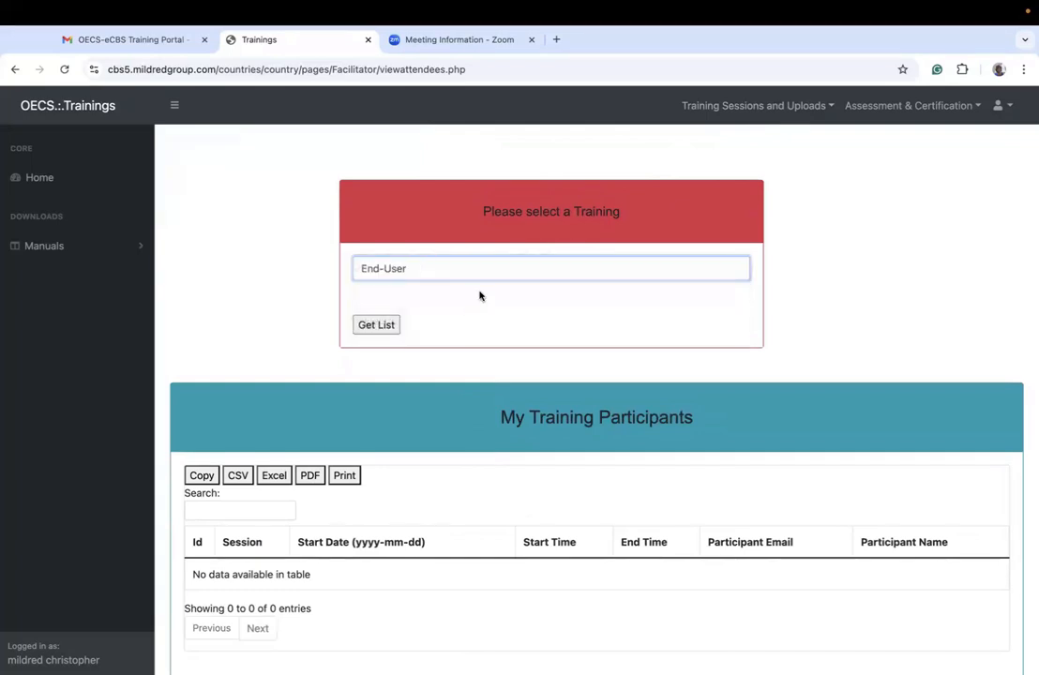
click(377, 325)
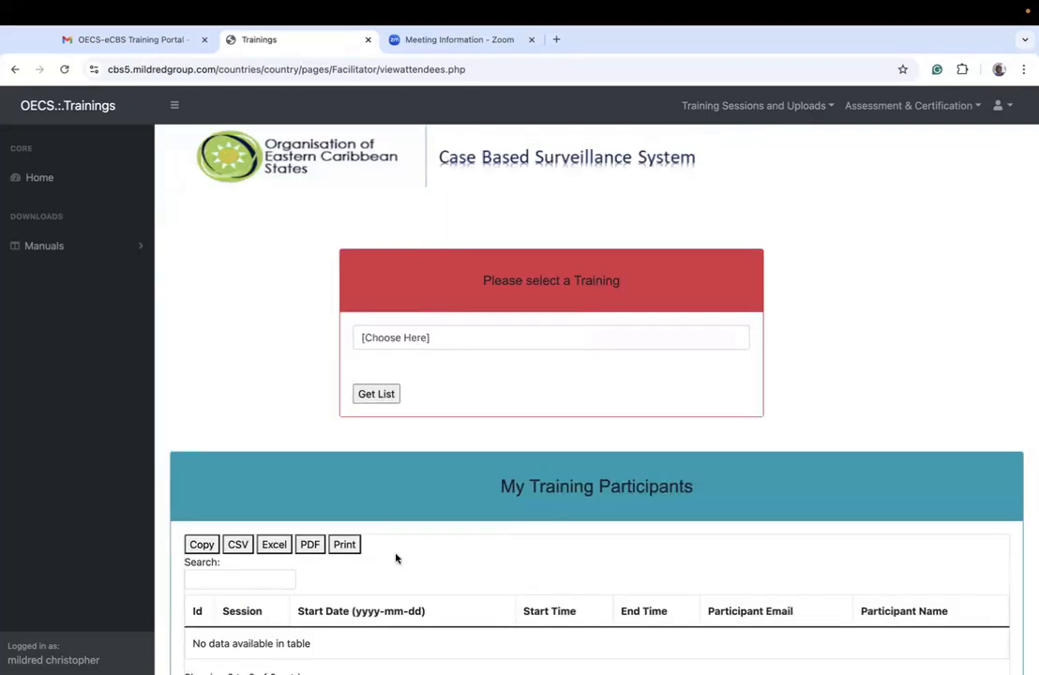
scroll(394, 557, down, 2)
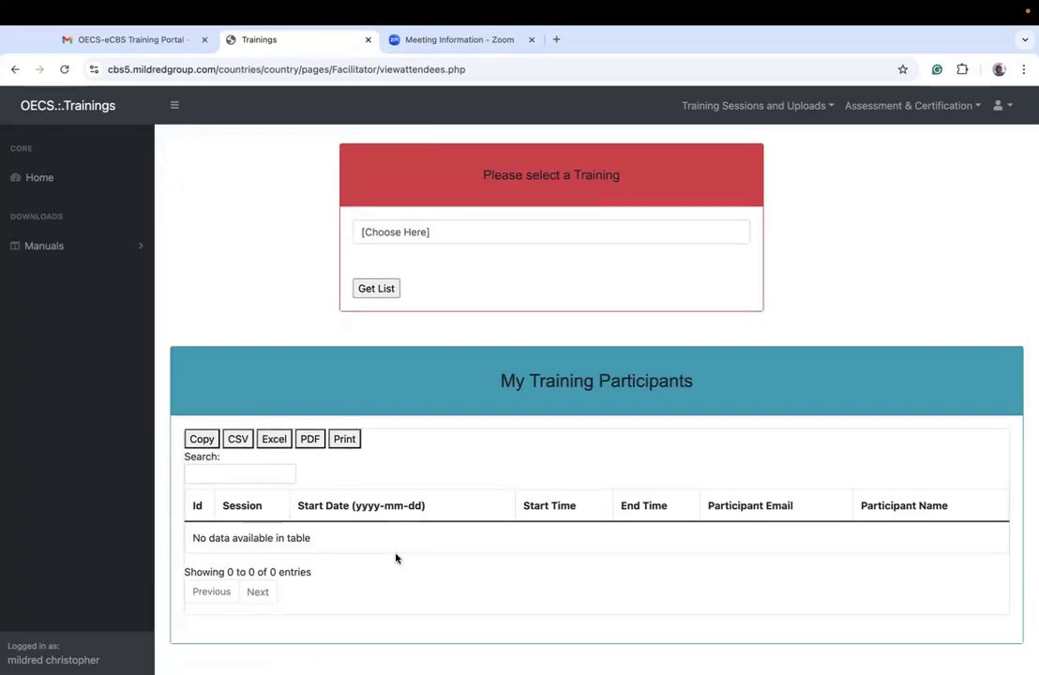
click(371, 232)
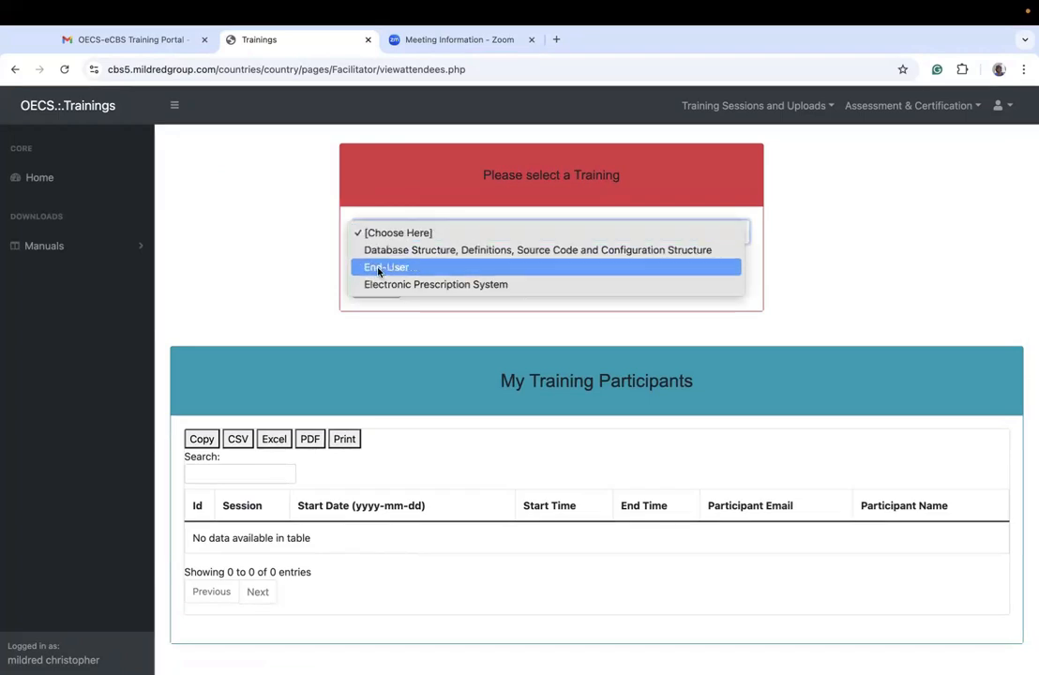
click(377, 268)
click(374, 289)
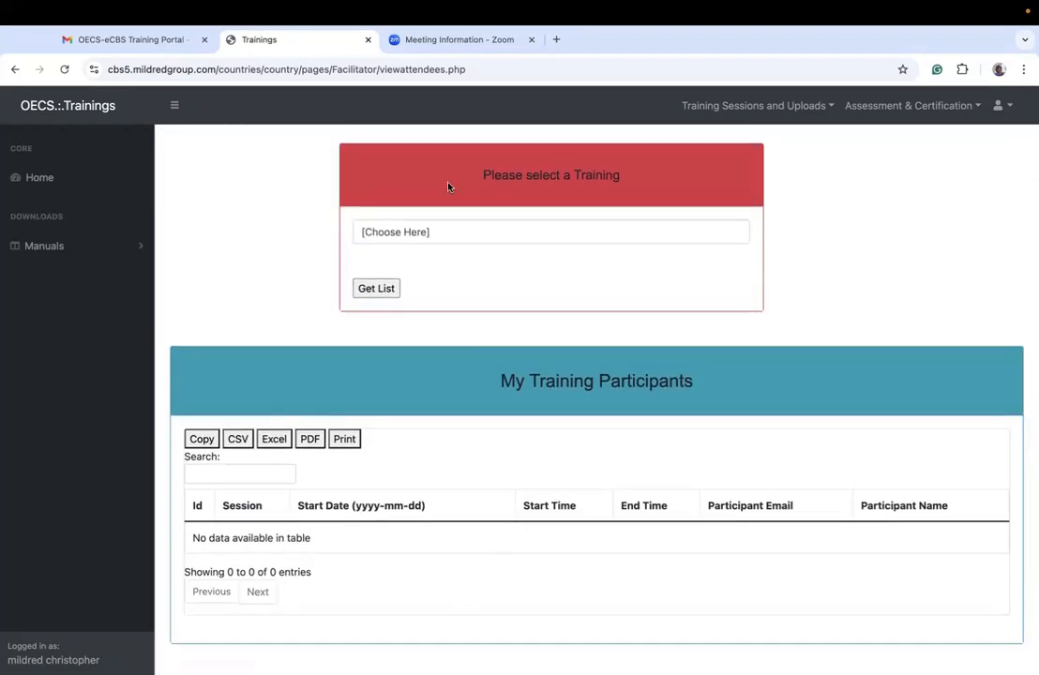
Step: Retrieve the participant list for the Electronic Prescription System training and review its scheduled attendees
click(430, 232)
click(411, 284)
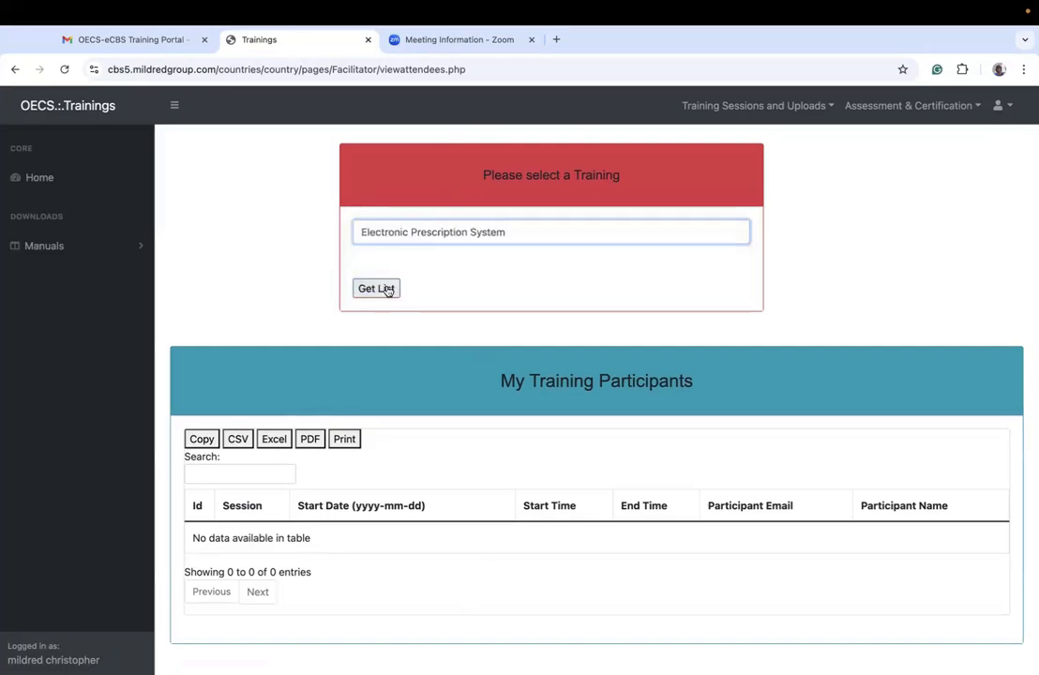
click(376, 288)
scroll(541, 515, down, 3)
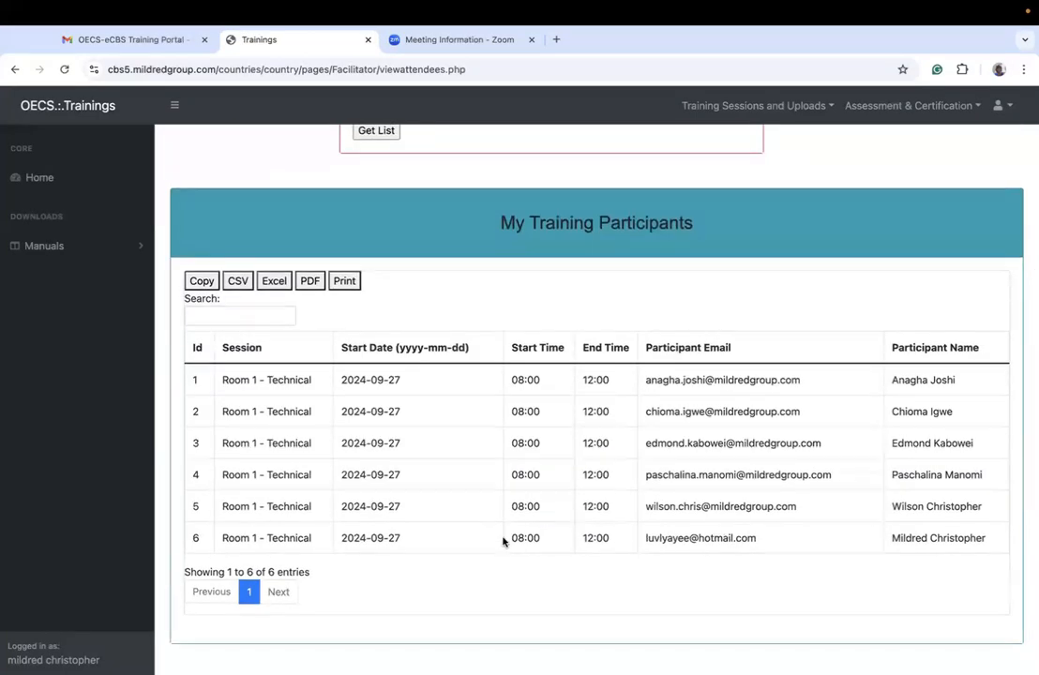
scroll(444, 210, up, 1)
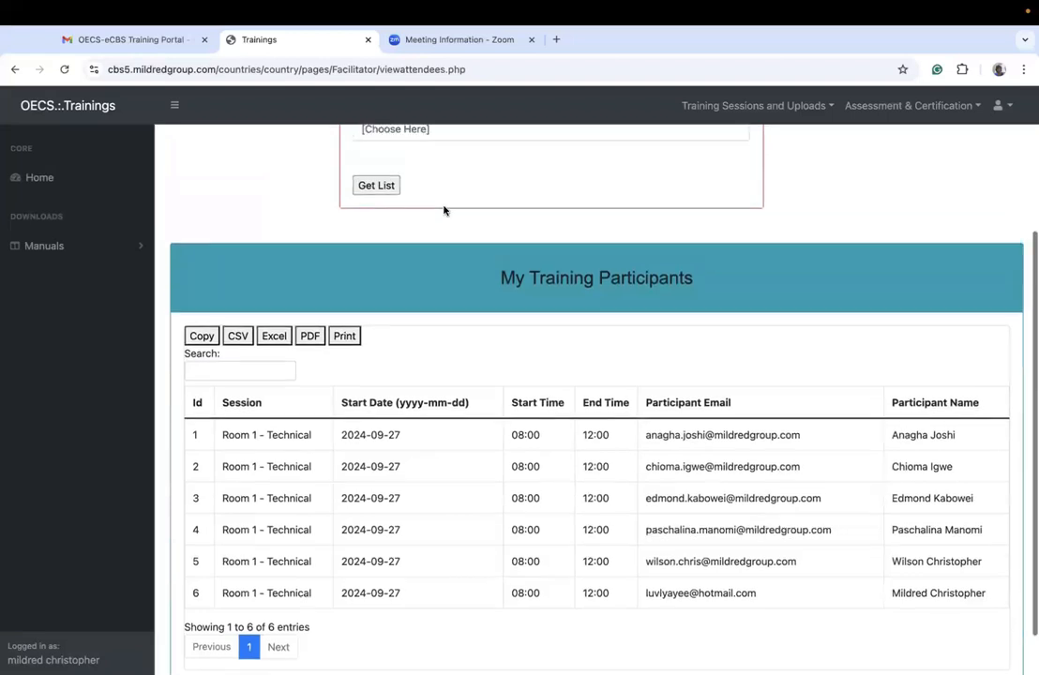
scroll(444, 210, up, 1)
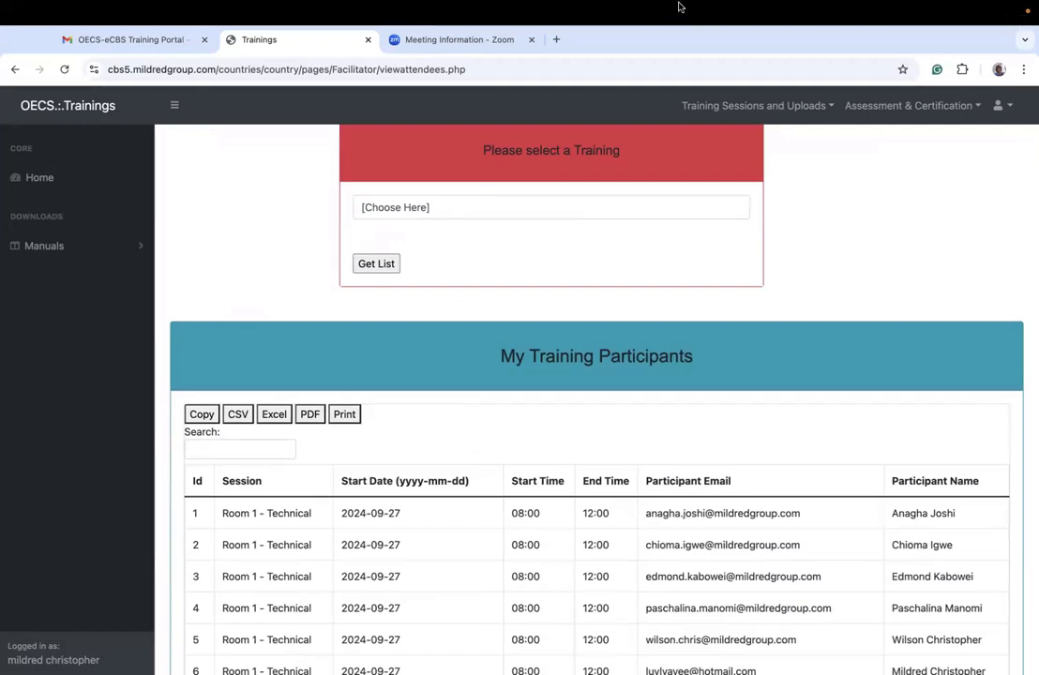
Step: Open the page for adding attendees to a training room
click(755, 105)
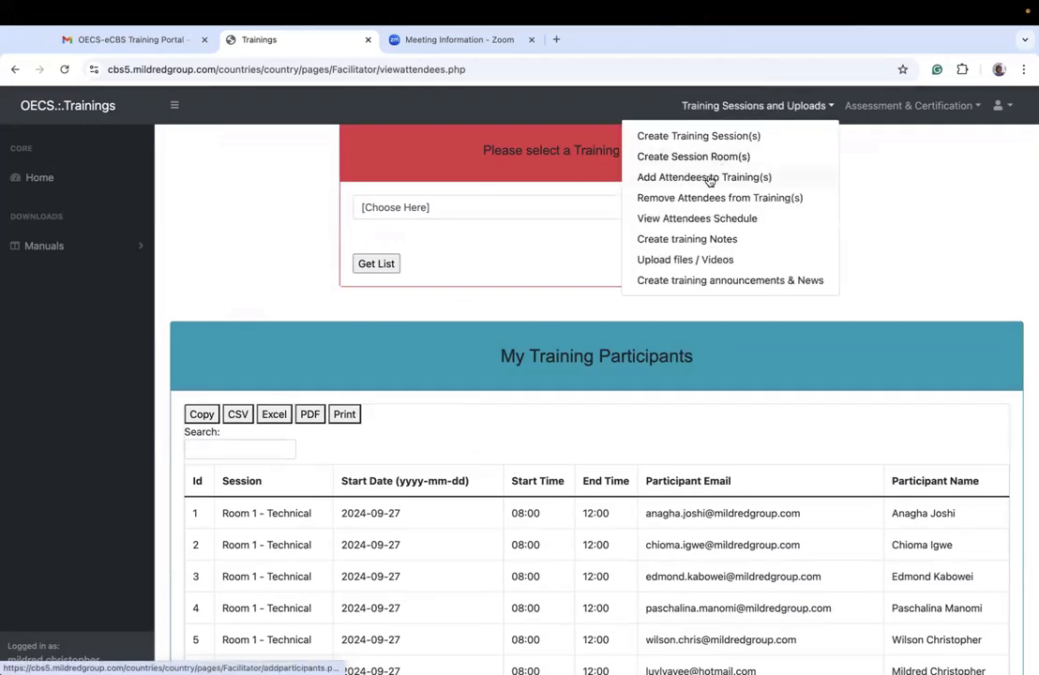
click(710, 177)
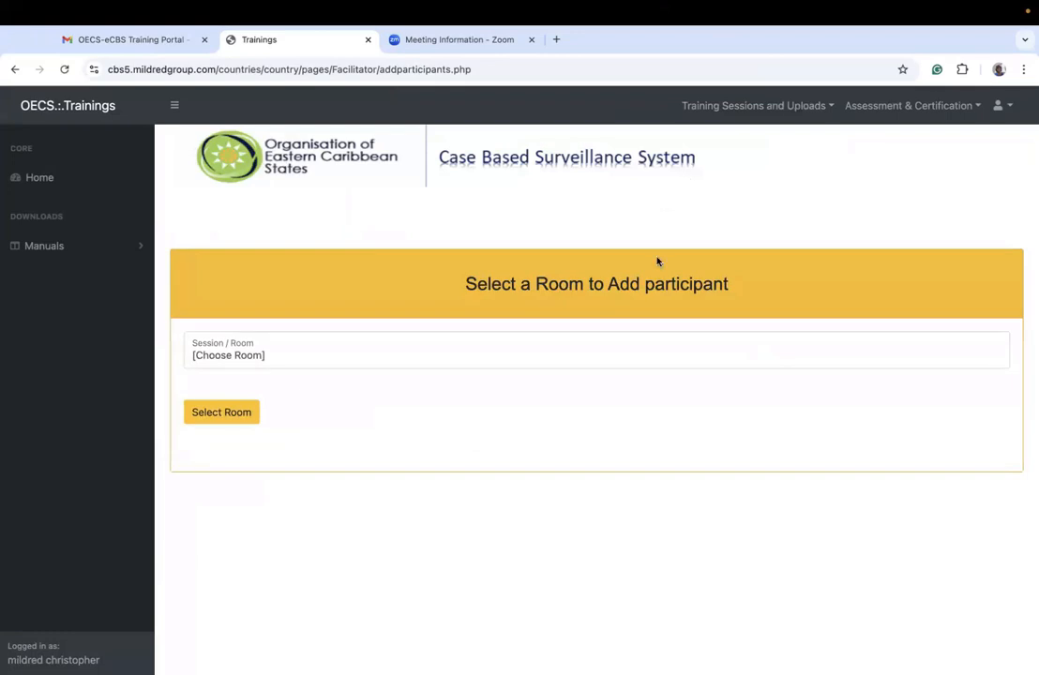
Step: Retrieve the attendees schedule for the Database Structure, Definitions, Source Code and Configuration Structure training and check its participant table
click(752, 107)
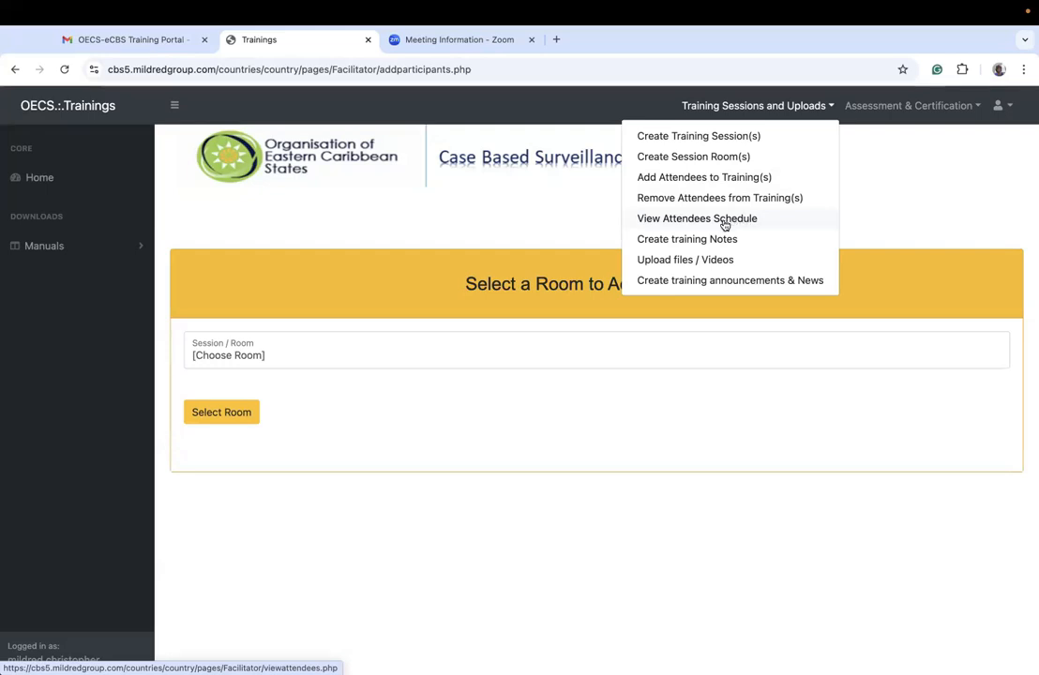
click(730, 218)
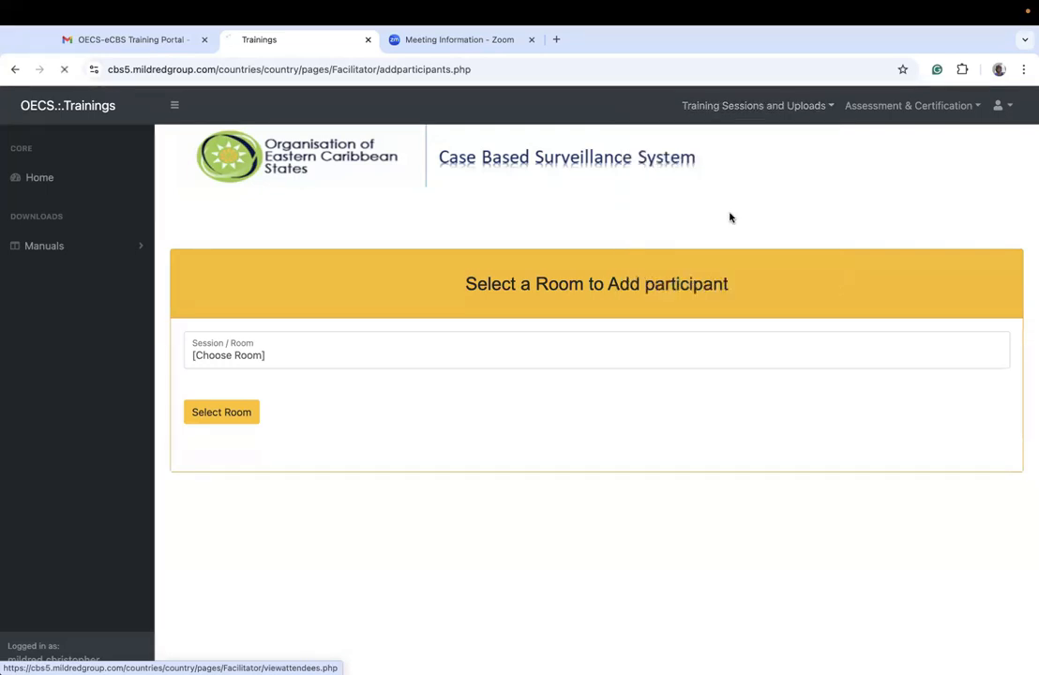
click(533, 340)
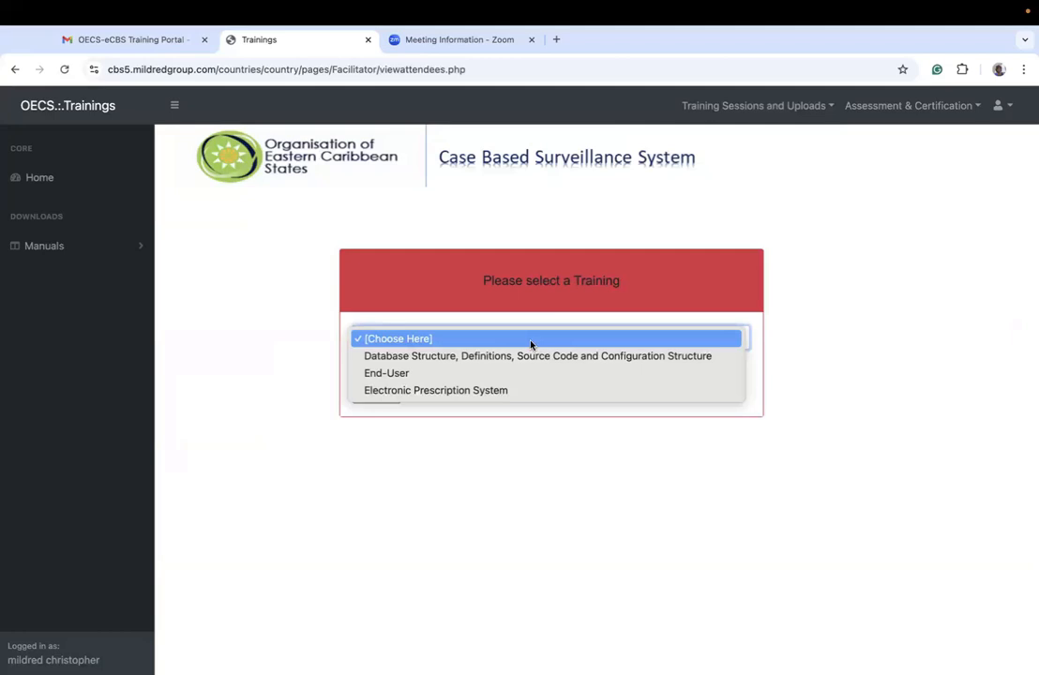
click(427, 358)
click(377, 395)
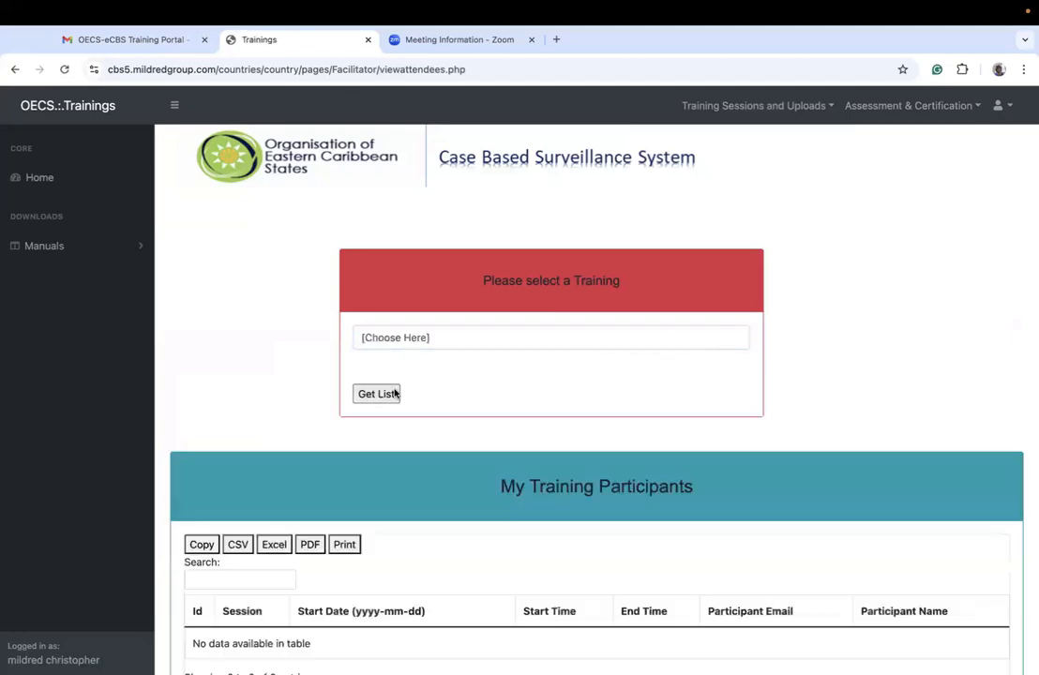
scroll(490, 552, down, 2)
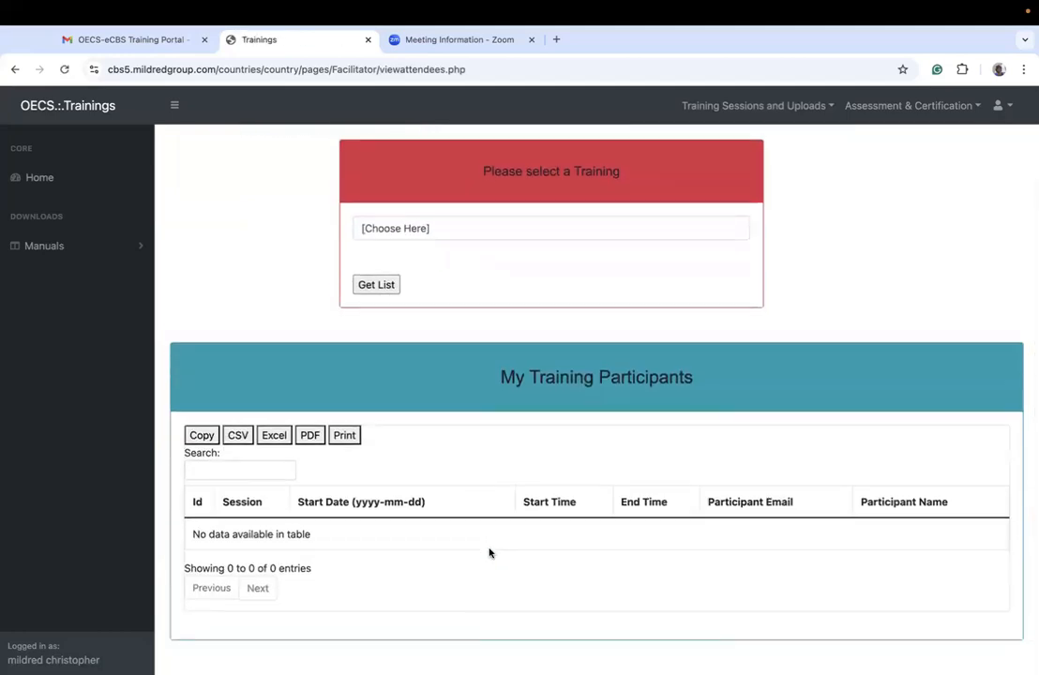
scroll(490, 552, up, 2)
Step: Log out of the facilitator account and open the Training and Certification login page
click(999, 105)
click(942, 133)
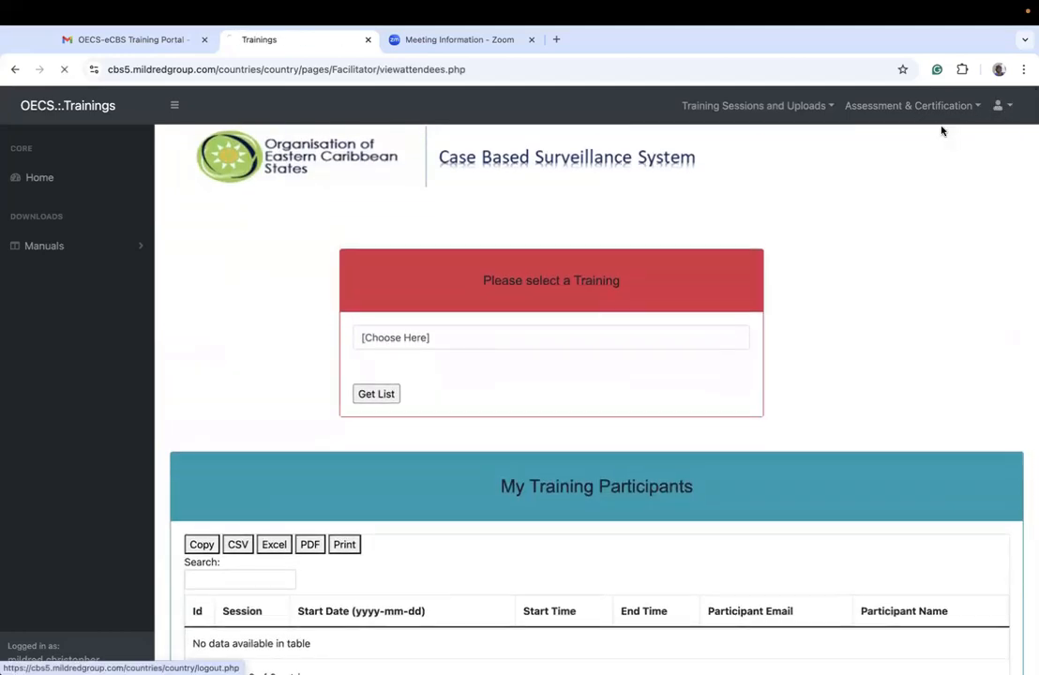
click(277, 552)
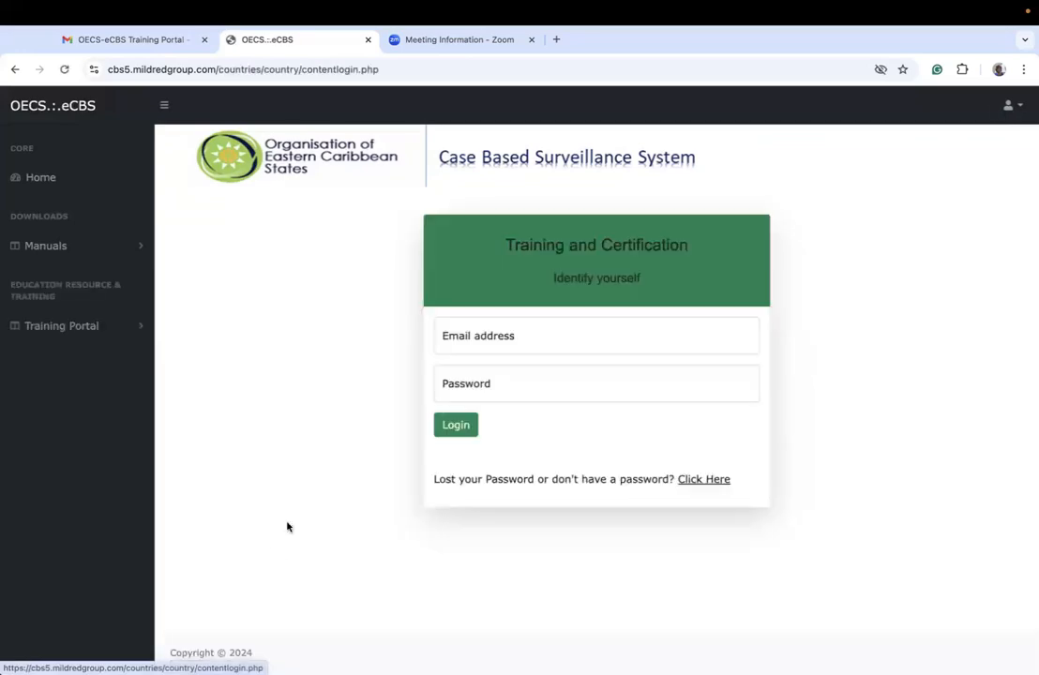
Step: Log in to Training and Certification with the facilitator's e-mail address and account password
click(531, 327)
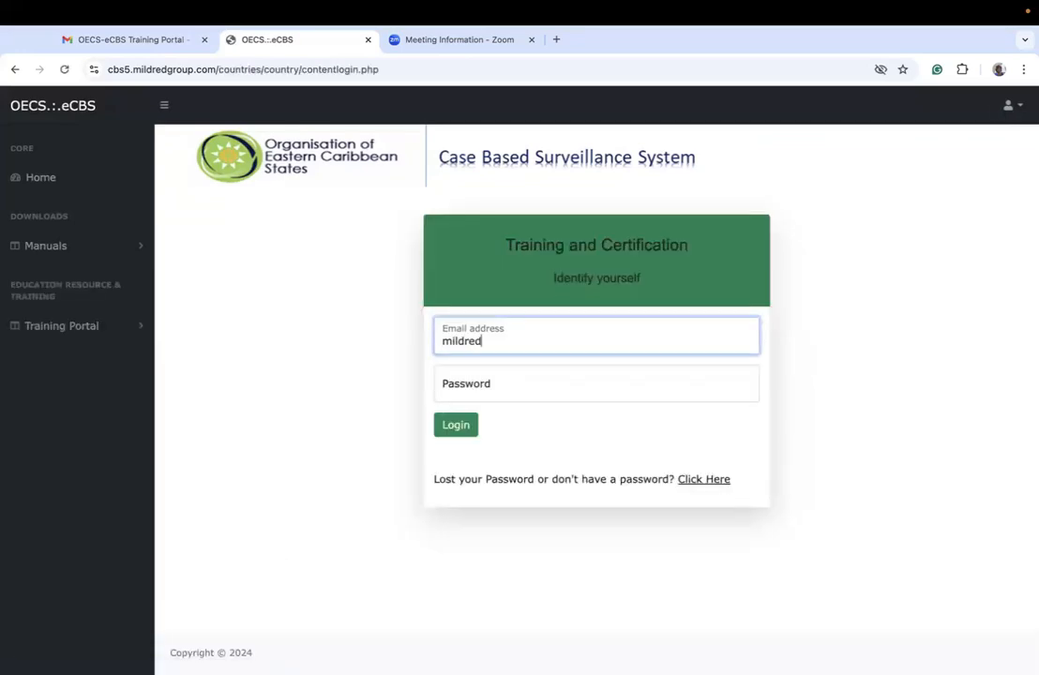
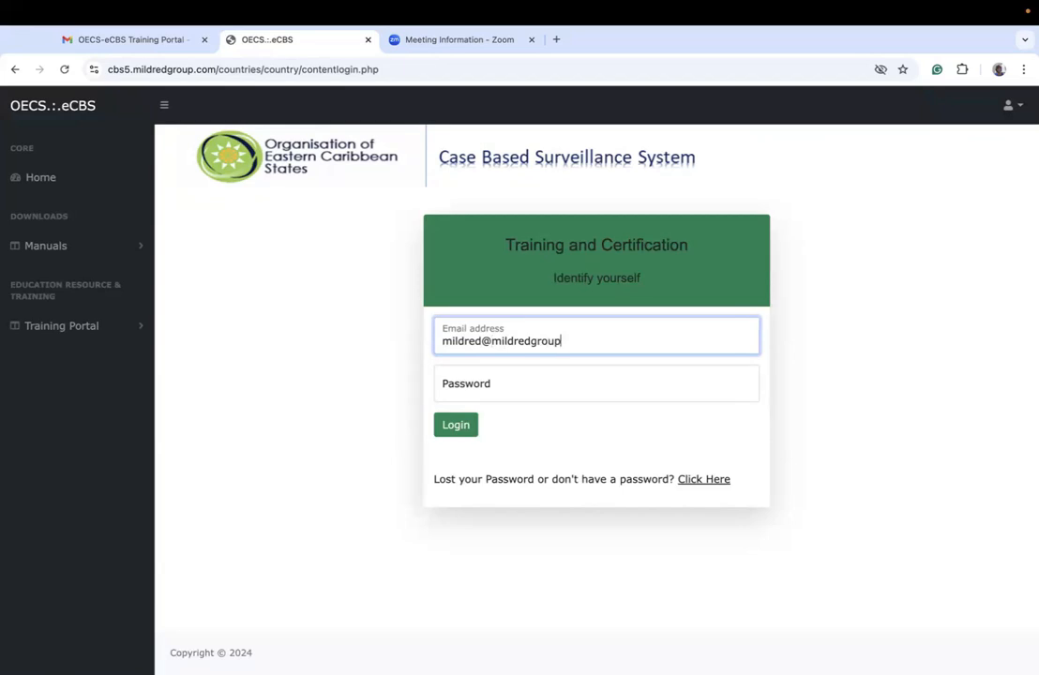
key(Tab)
text(•••••••••)
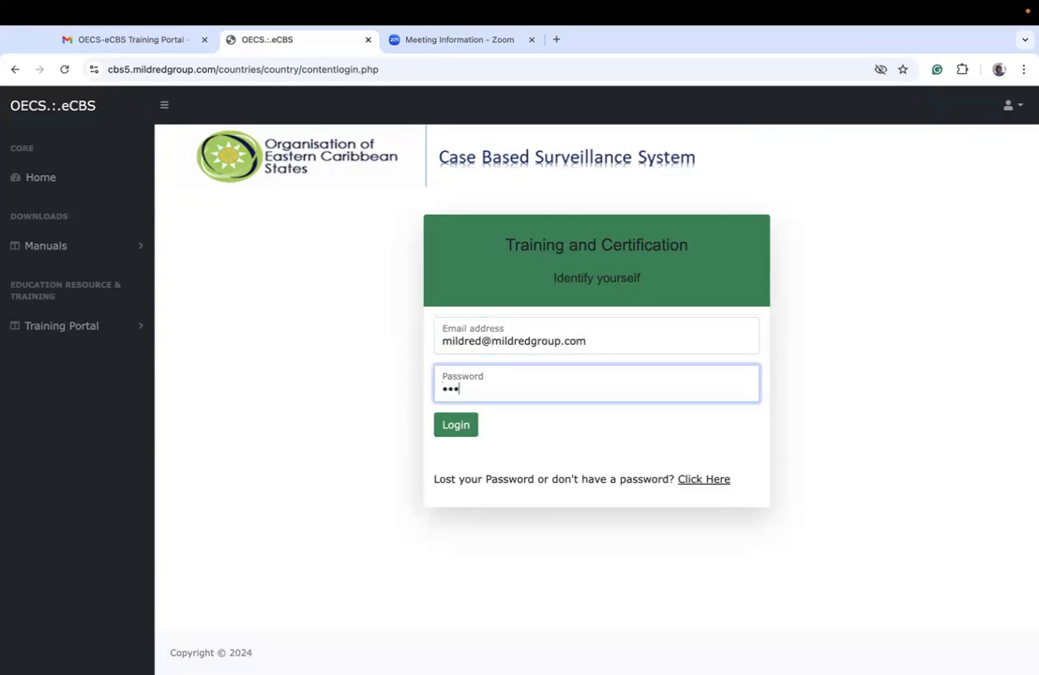
key(Return)
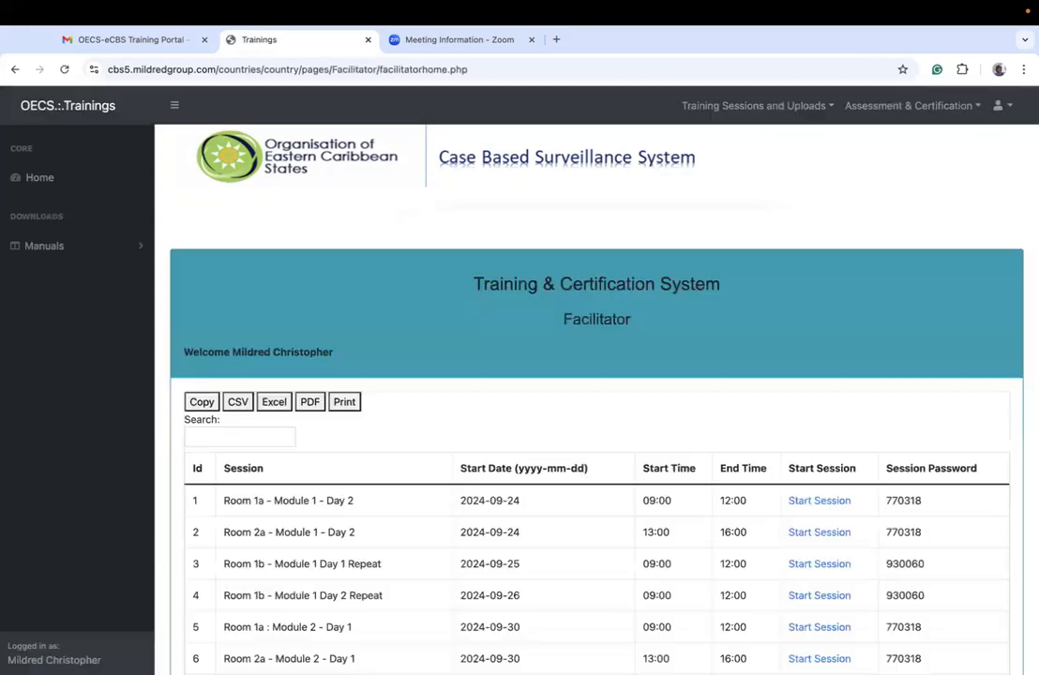
Step: Open the attendees schedule and retrieve the participant list for the Electronic Prescription System training
scroll(765, 319, down, 1)
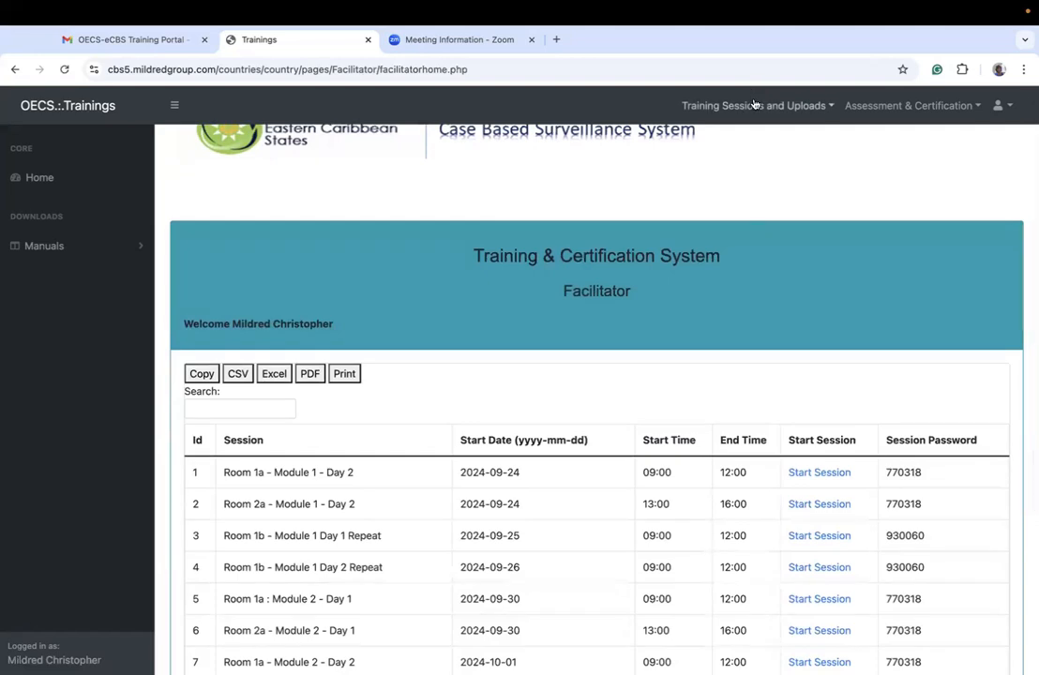
click(751, 105)
click(631, 217)
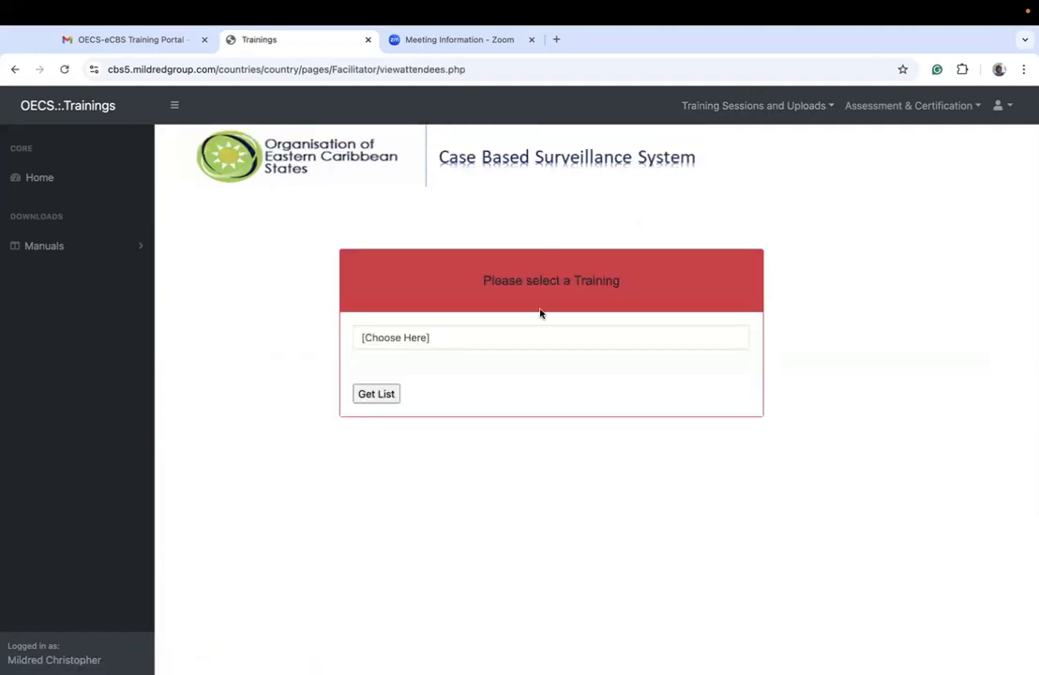
click(521, 338)
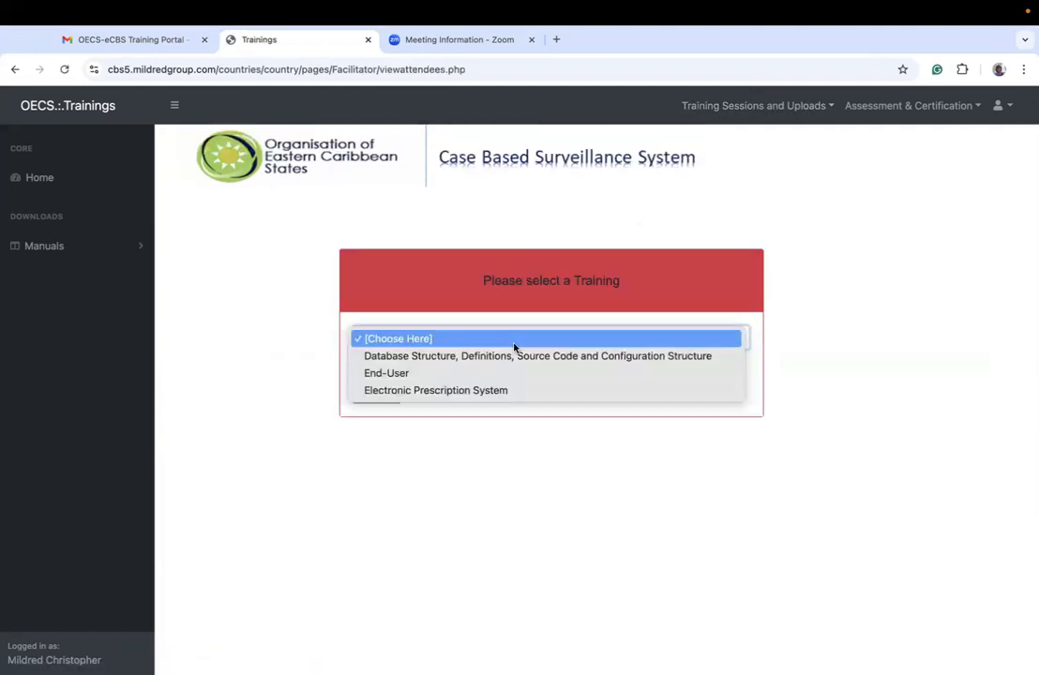
click(460, 391)
click(388, 398)
scroll(570, 528, down, 2)
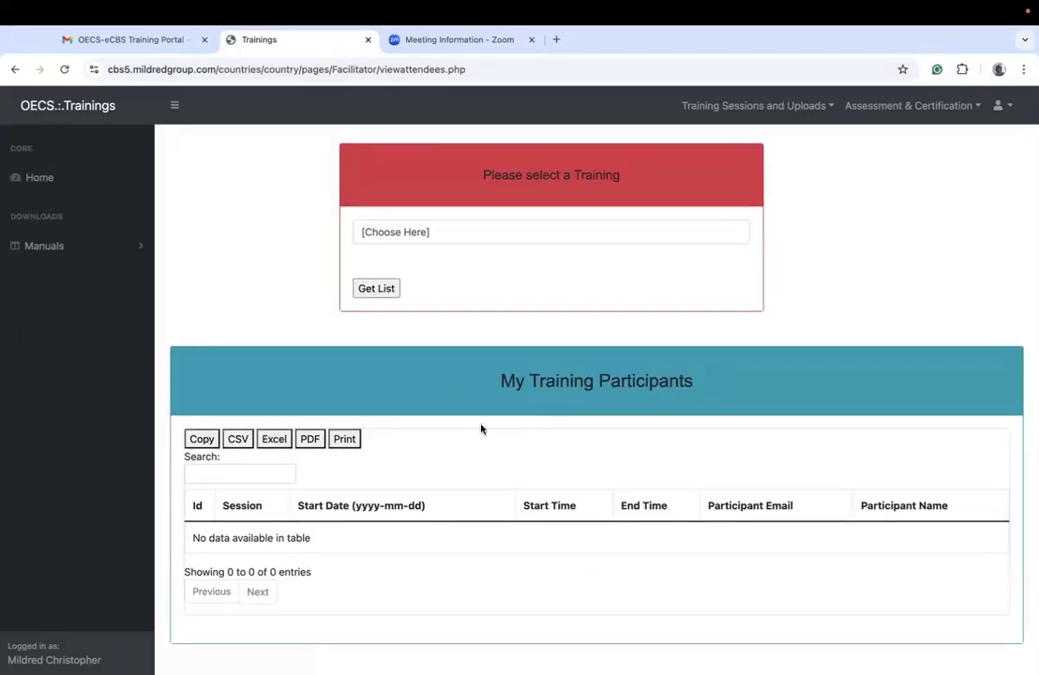
Step: Retrieve the participant list for the End-User training and look through its scheduled attendees
click(561, 227)
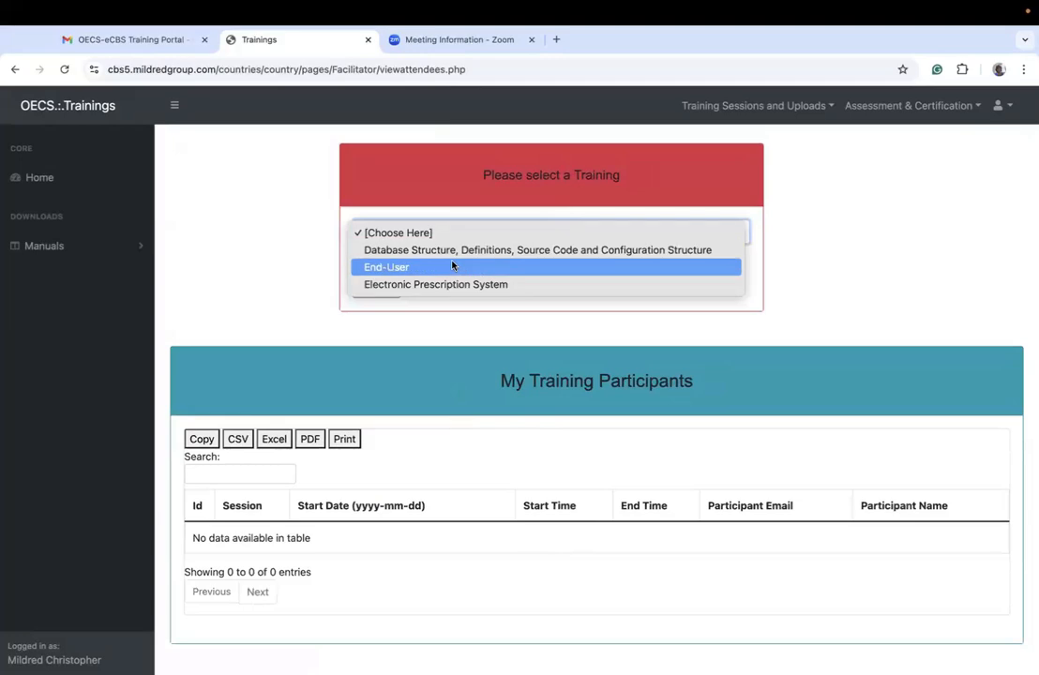
click(452, 267)
click(391, 292)
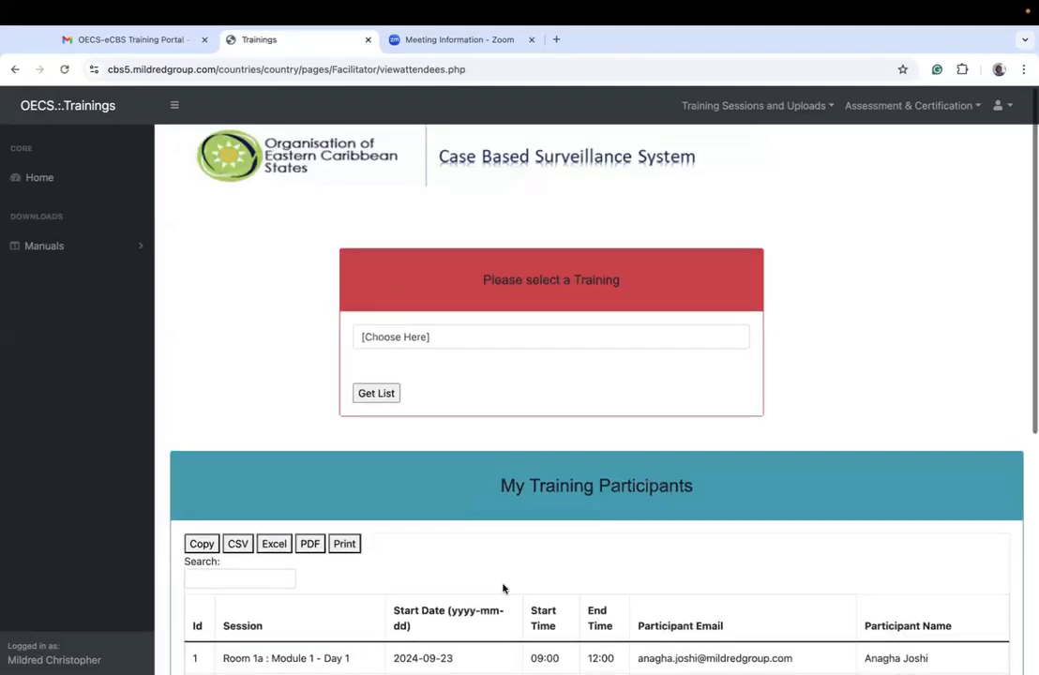
scroll(504, 587, down, 8)
scroll(503, 589, up, 3)
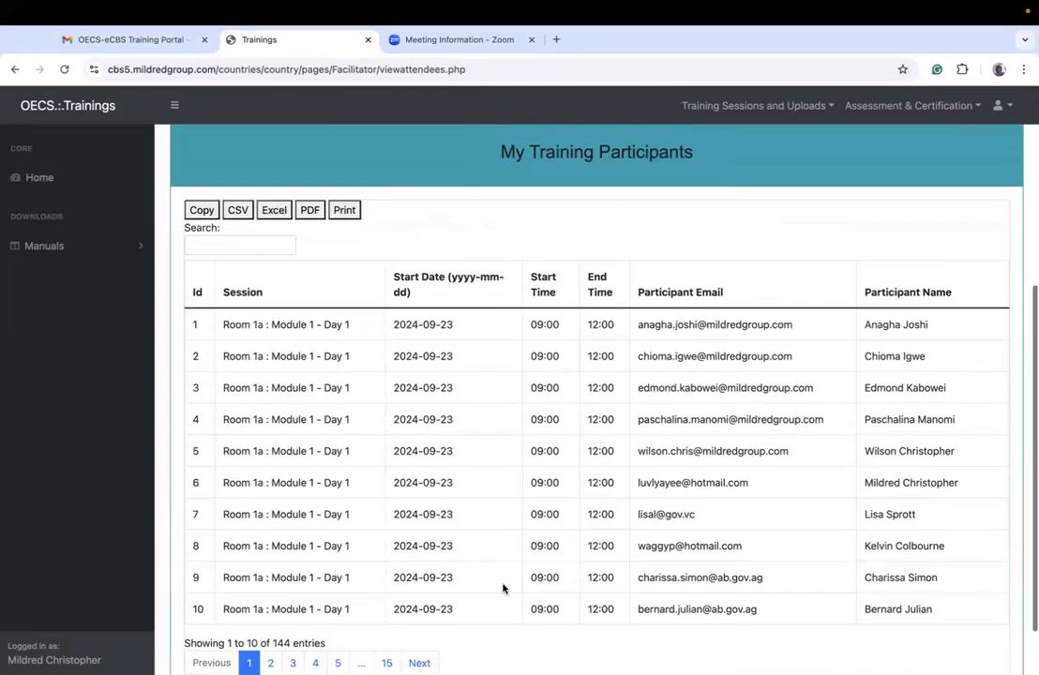
scroll(503, 590, up, 2)
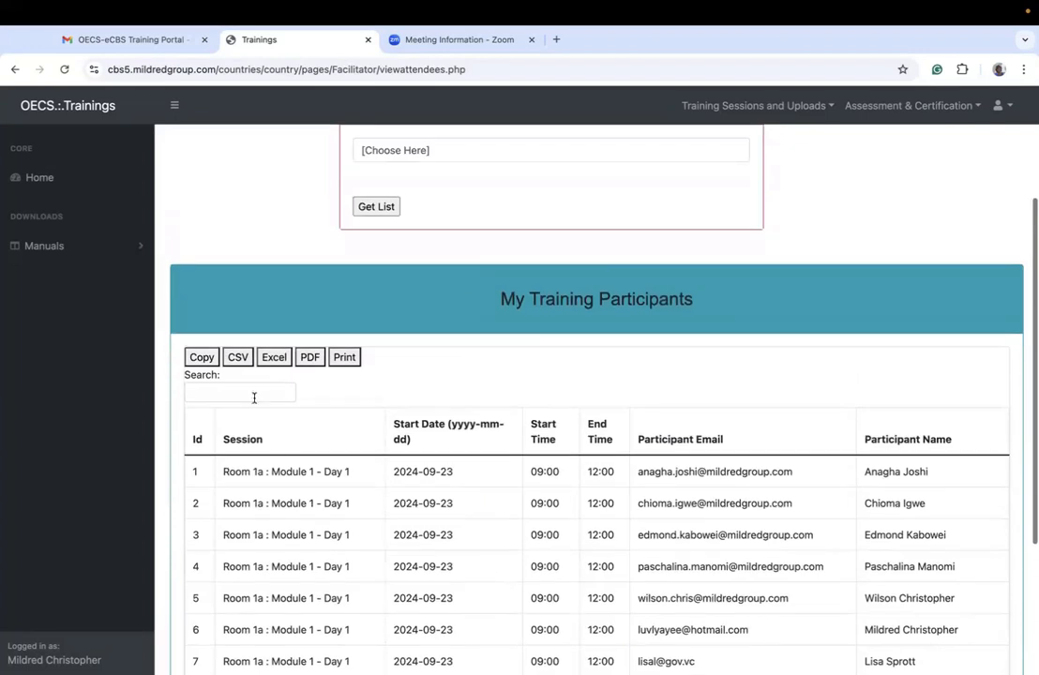
Step: Filter the My Training Participants table by a participant's first name, examine the matching sessions, and clear the filter
click(253, 394)
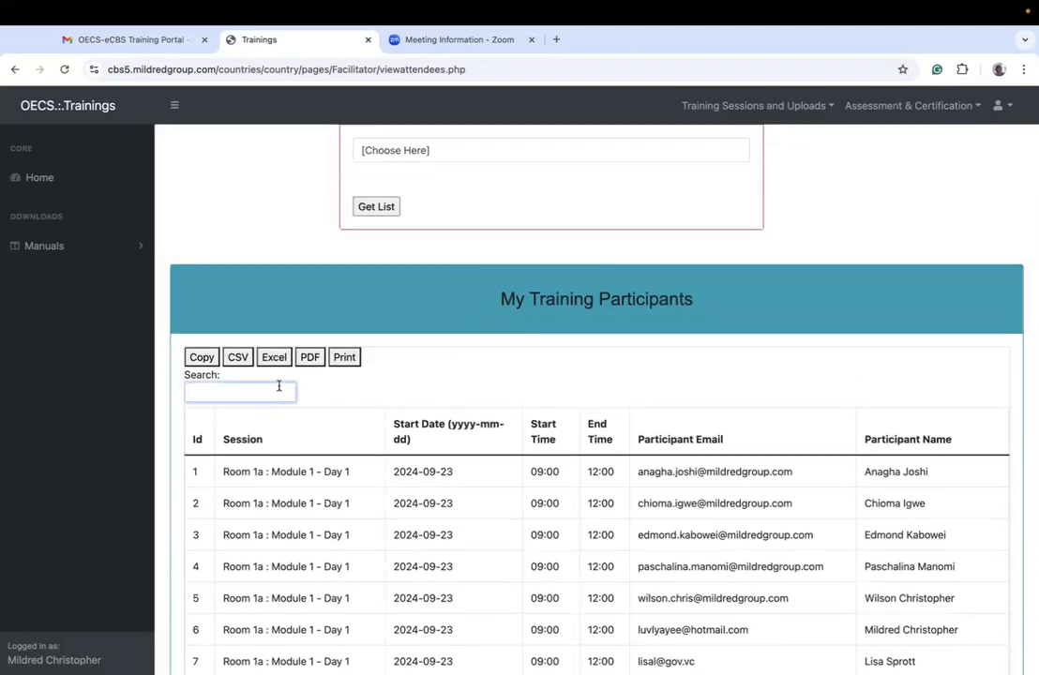
scroll(275, 396, up, 4)
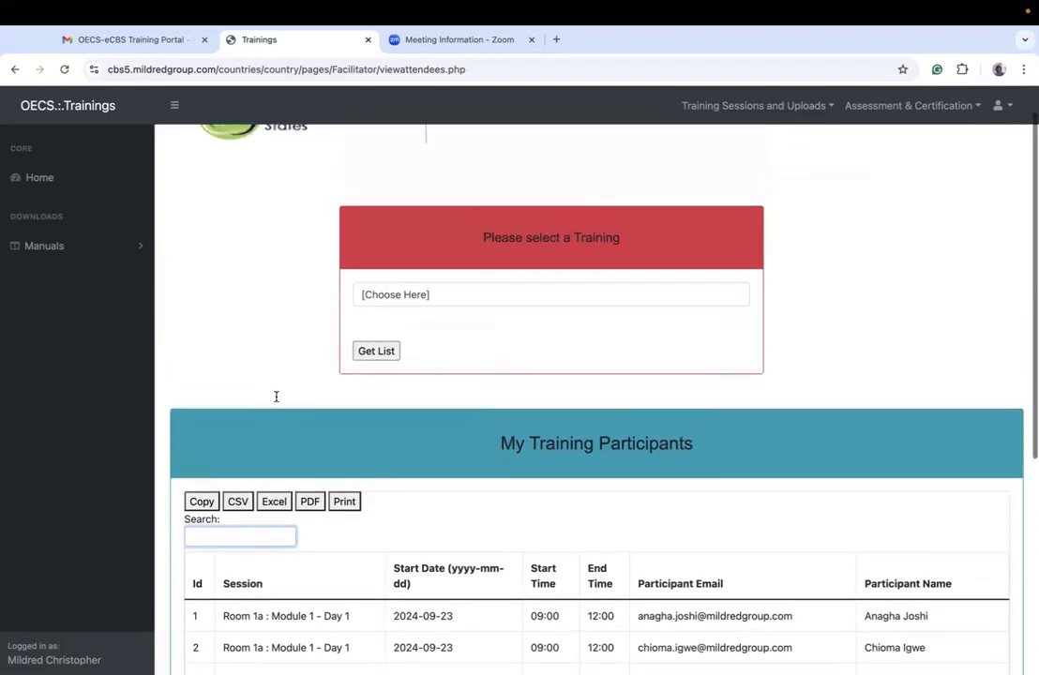
click(751, 106)
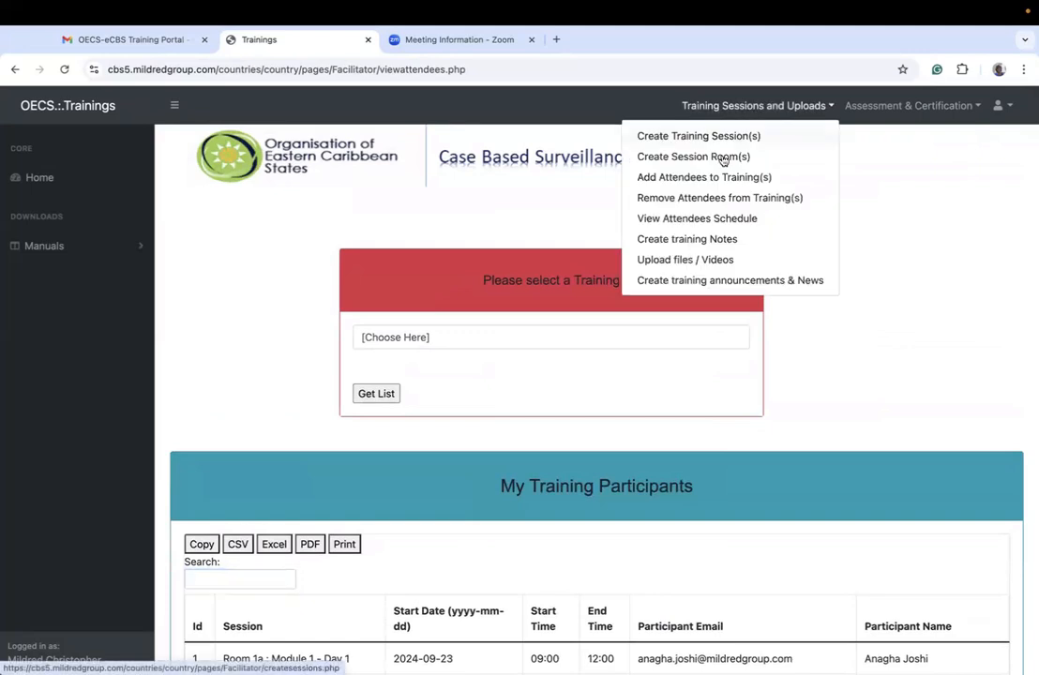
click(350, 441)
click(231, 576)
text(lester)
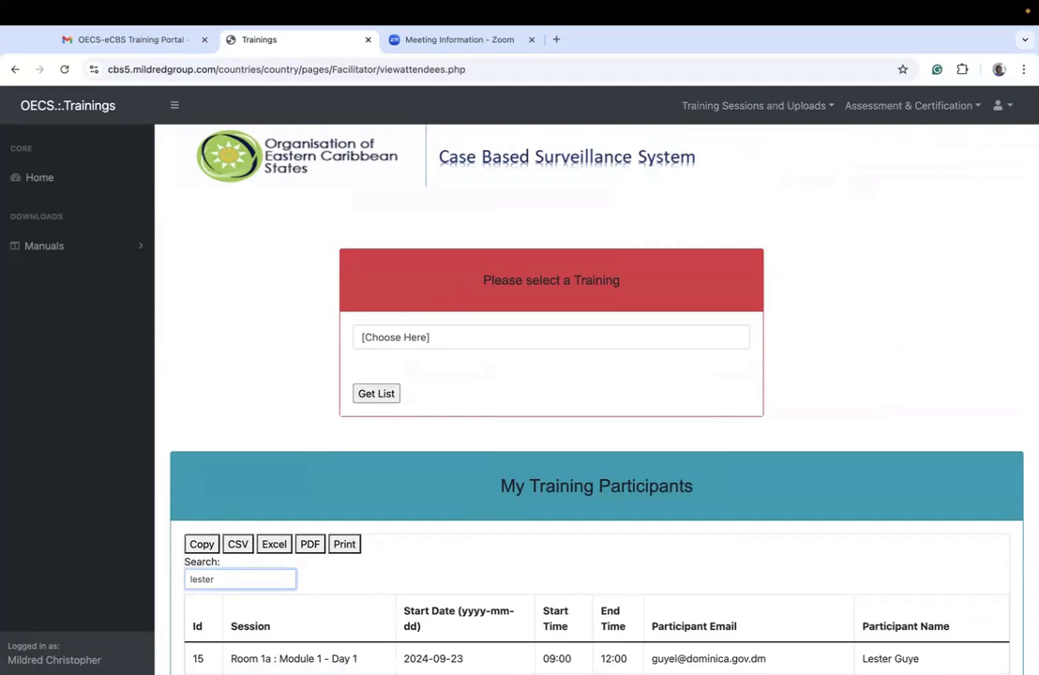
scroll(294, 528, down, 3)
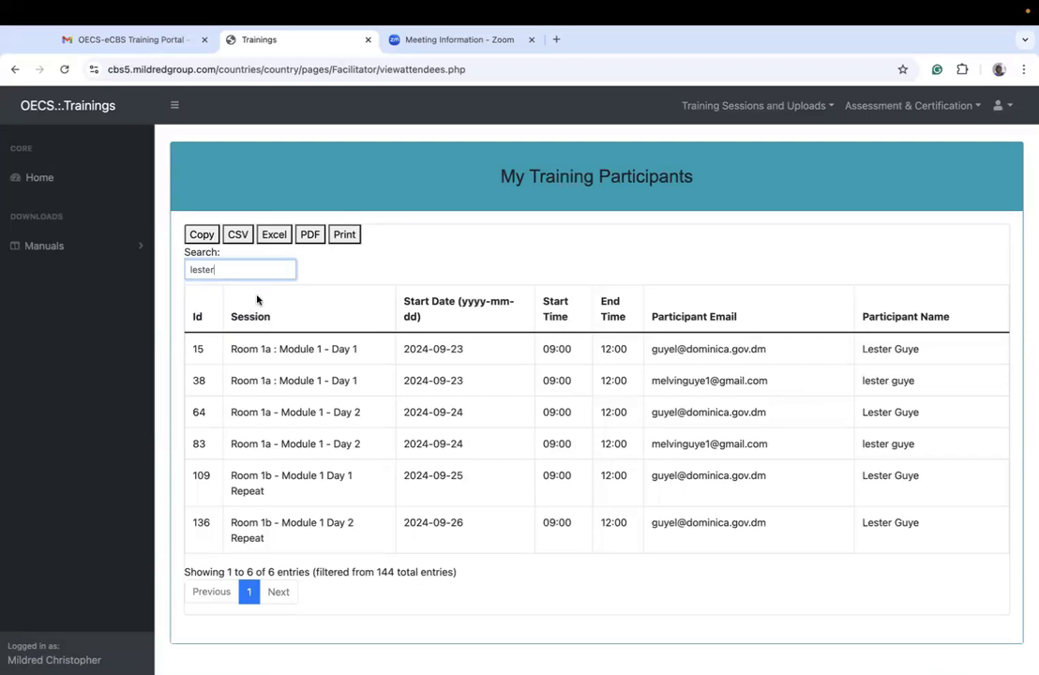
key(BackSpace)
key(BackSpace)
key(BackSpace)
key(BackSpace)
key(BackSpace)
key(BackSpace)
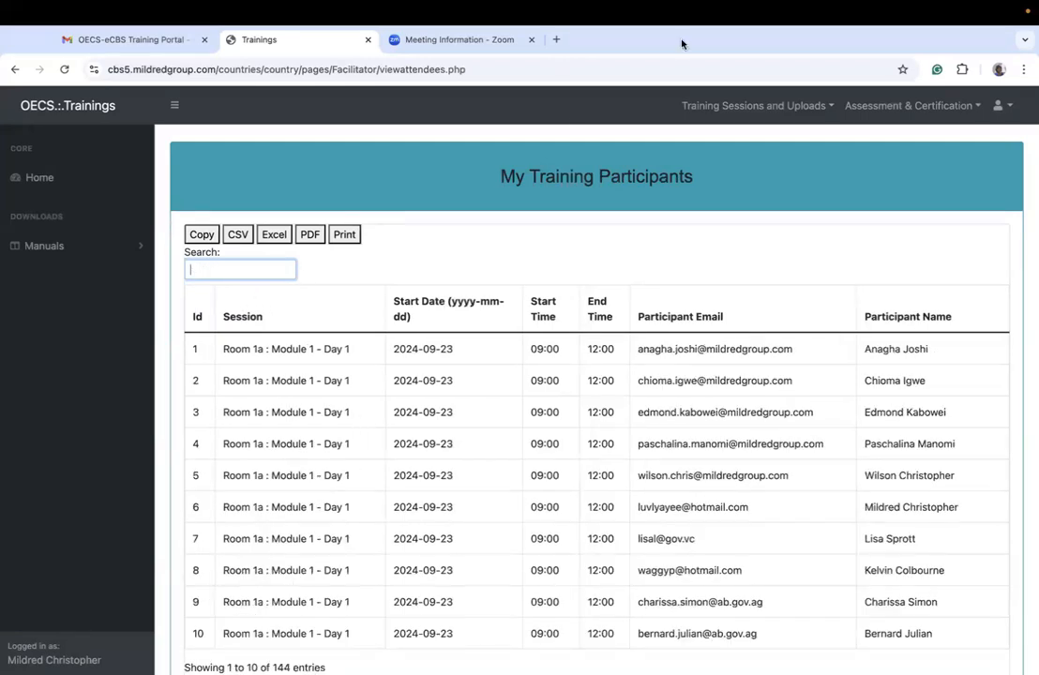
Step: Open the training notes creation page and examine its title field, training session choices and notes editor
click(729, 107)
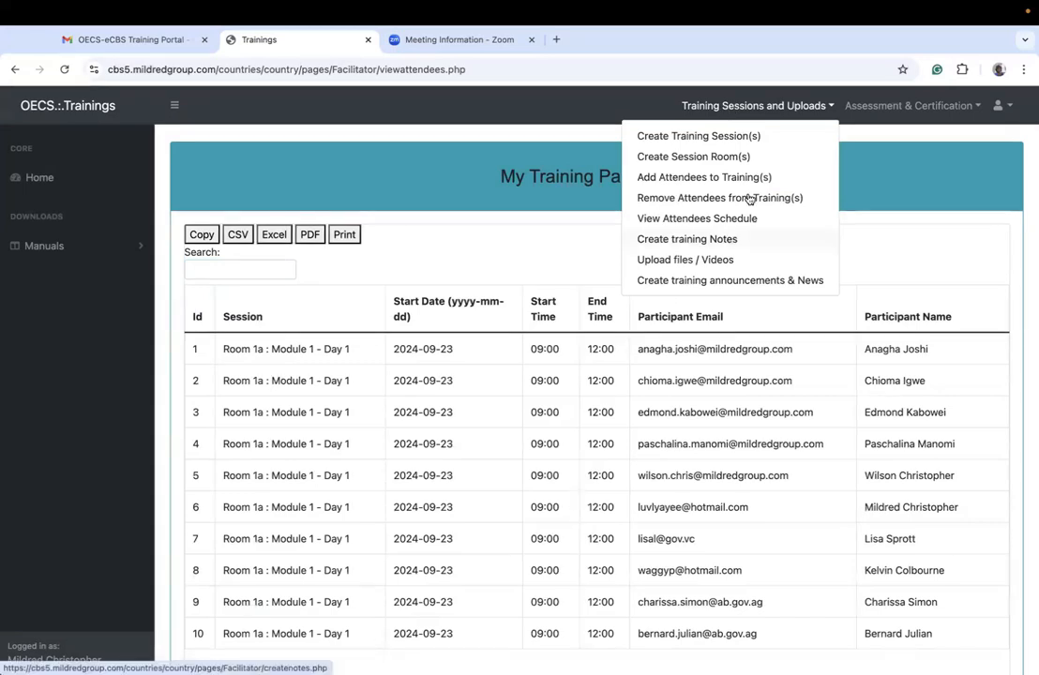
click(715, 239)
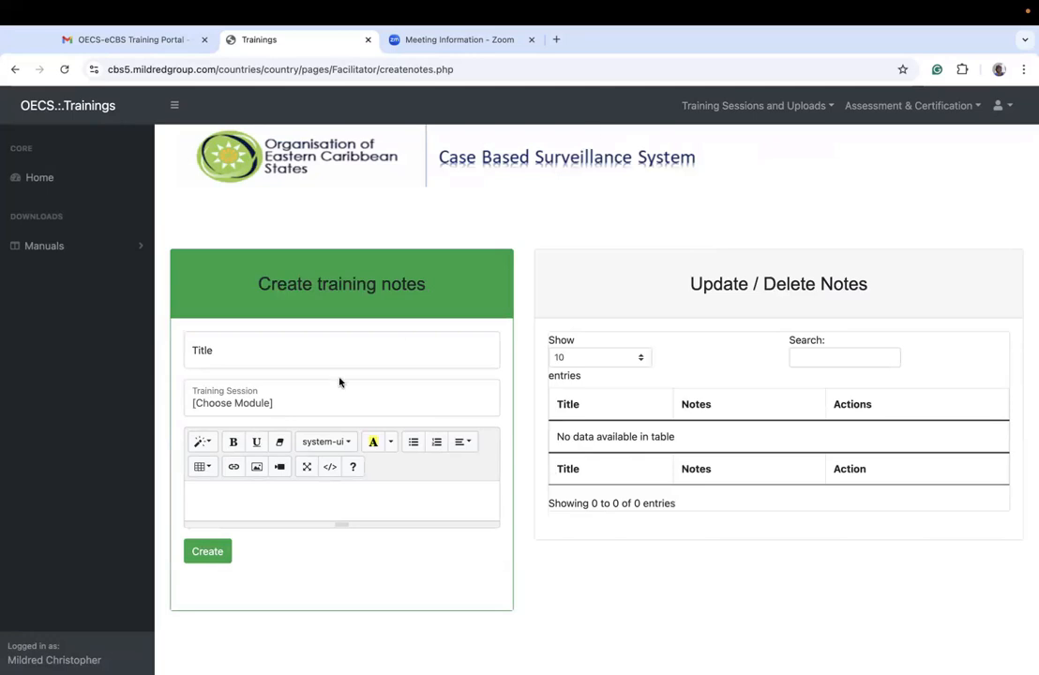
click(318, 352)
click(260, 409)
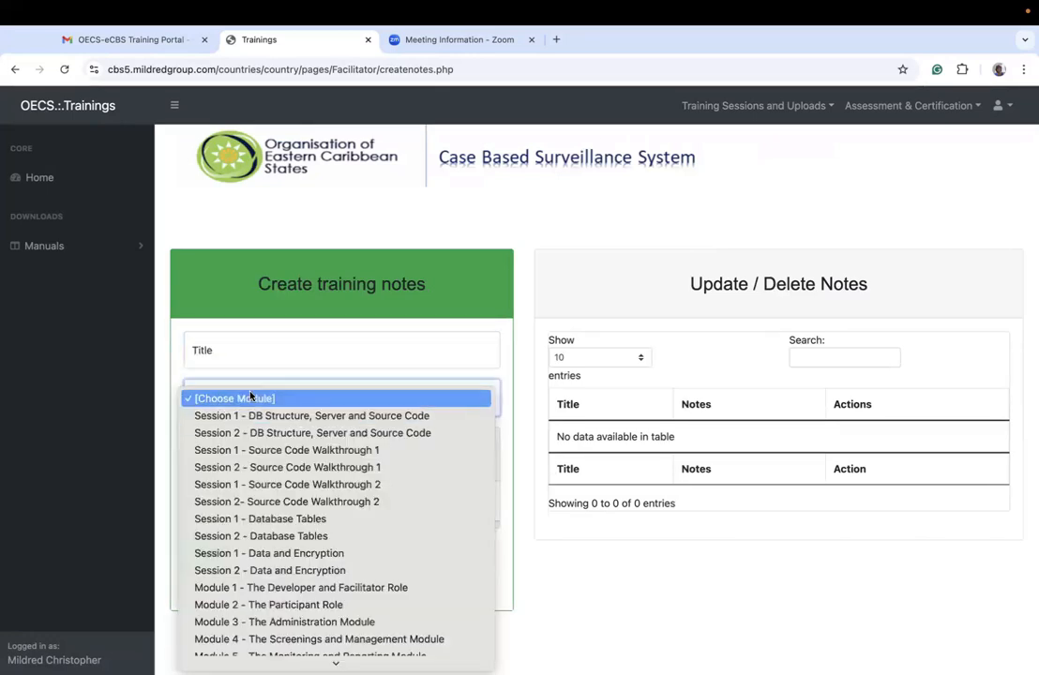
scroll(315, 611, down, 2)
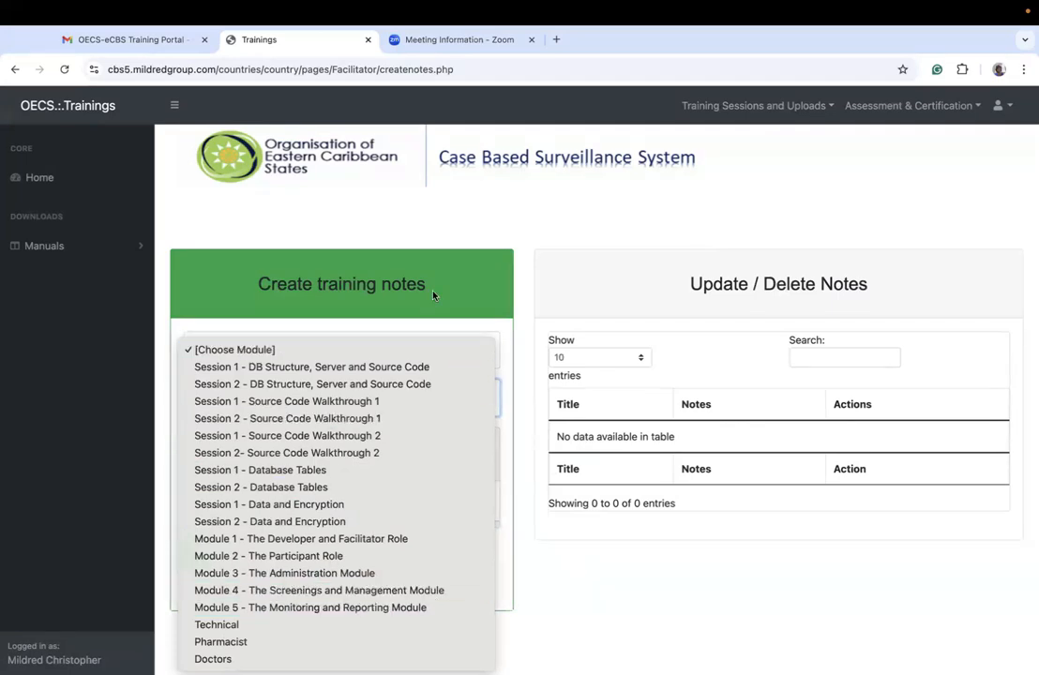
click(357, 202)
click(231, 498)
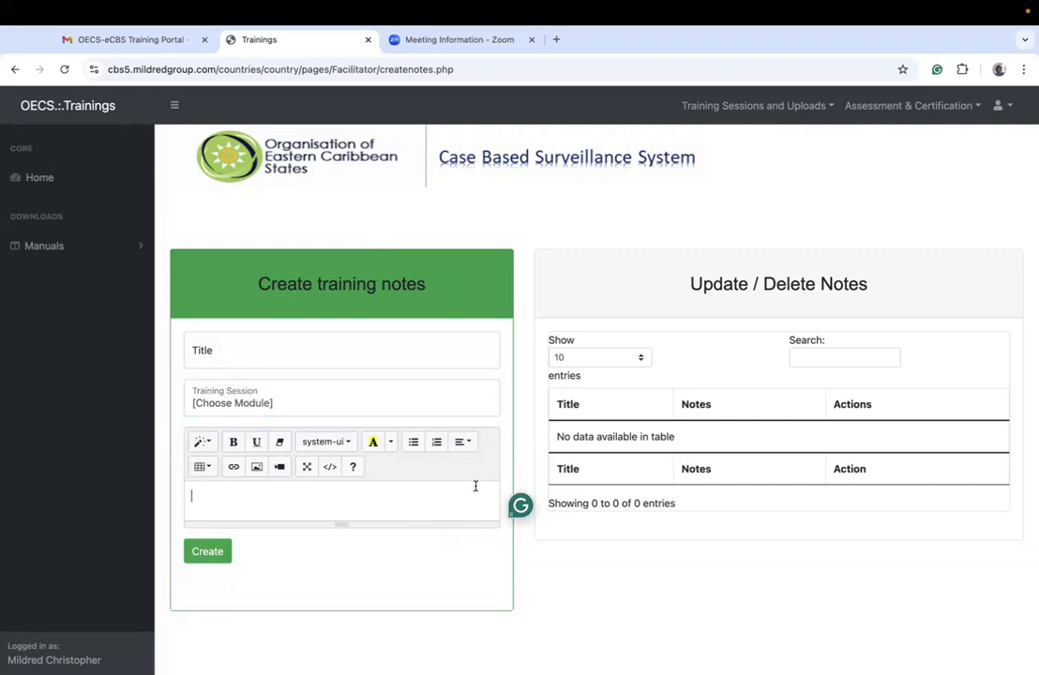
Step: Open the file and video upload page and examine its title field and the full list of training session choices
click(756, 105)
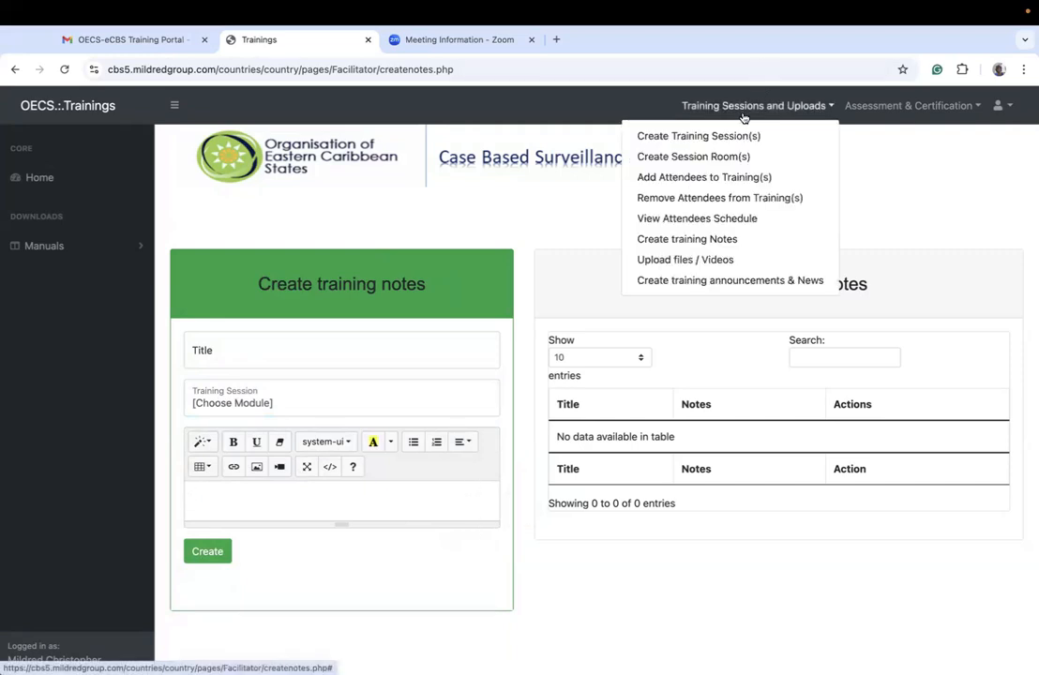
click(706, 260)
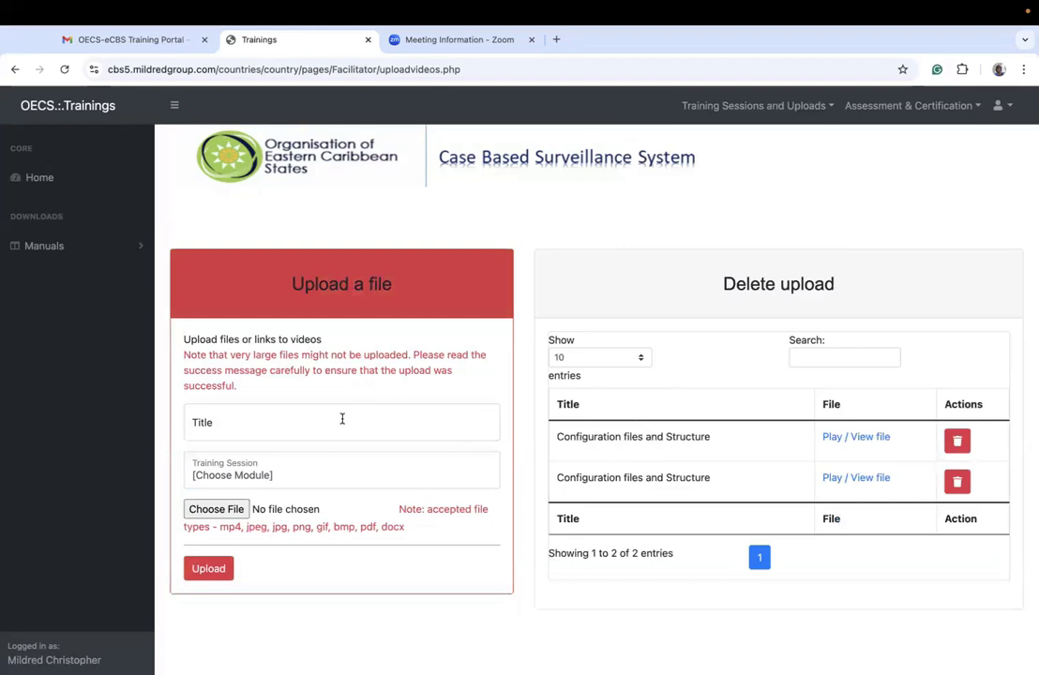
click(314, 425)
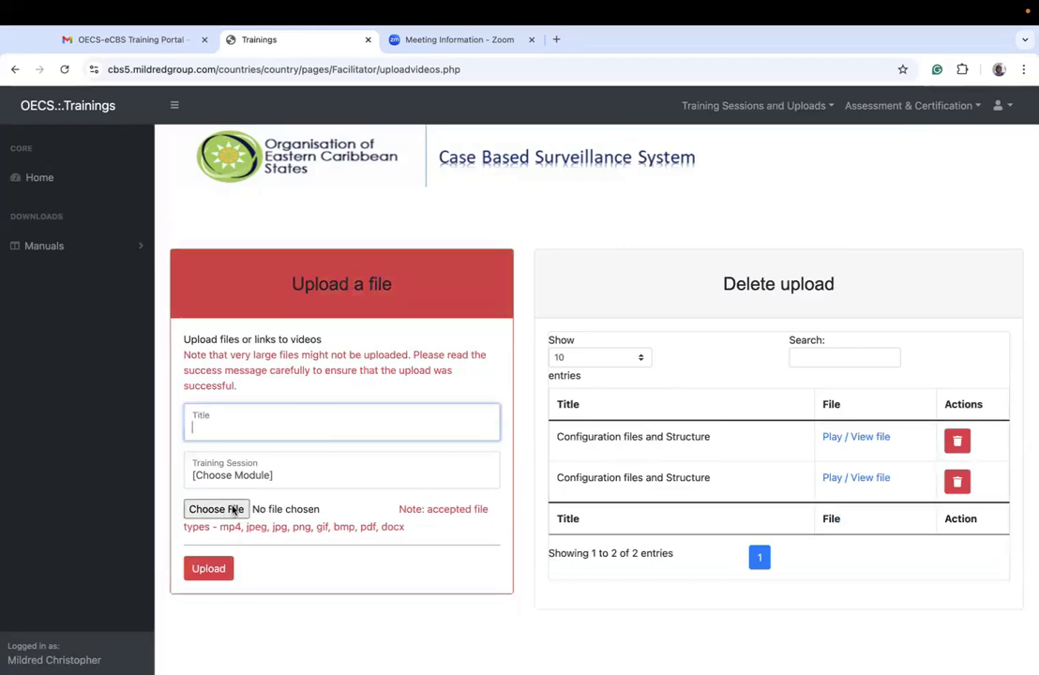
click(256, 476)
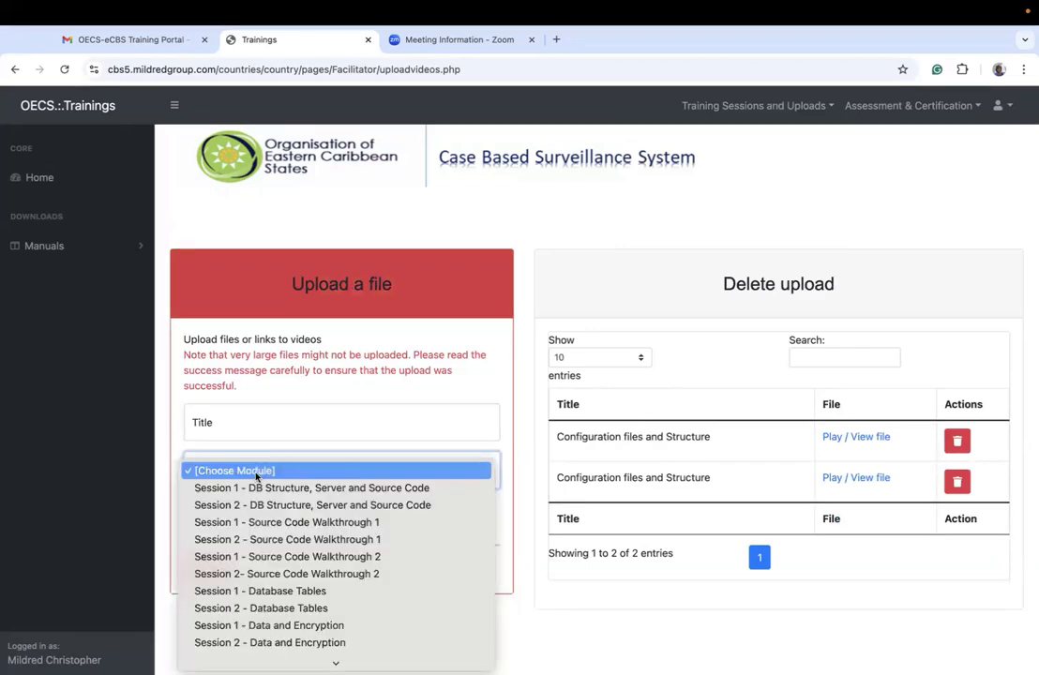
click(256, 476)
click(254, 476)
scroll(256, 644, down, 2)
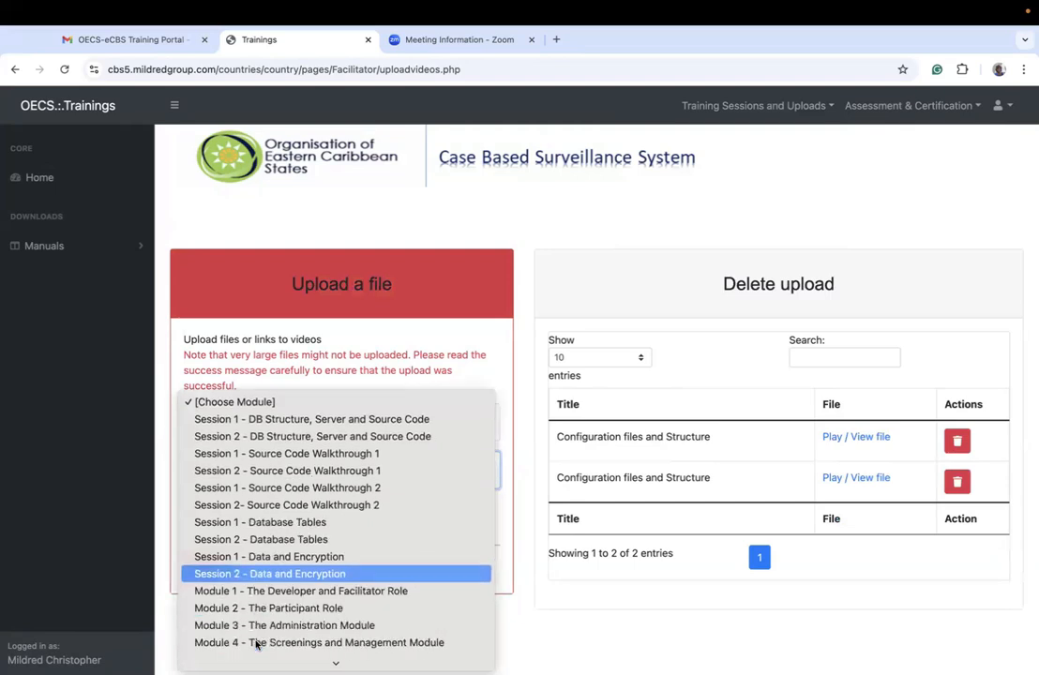
scroll(256, 644, down, 2)
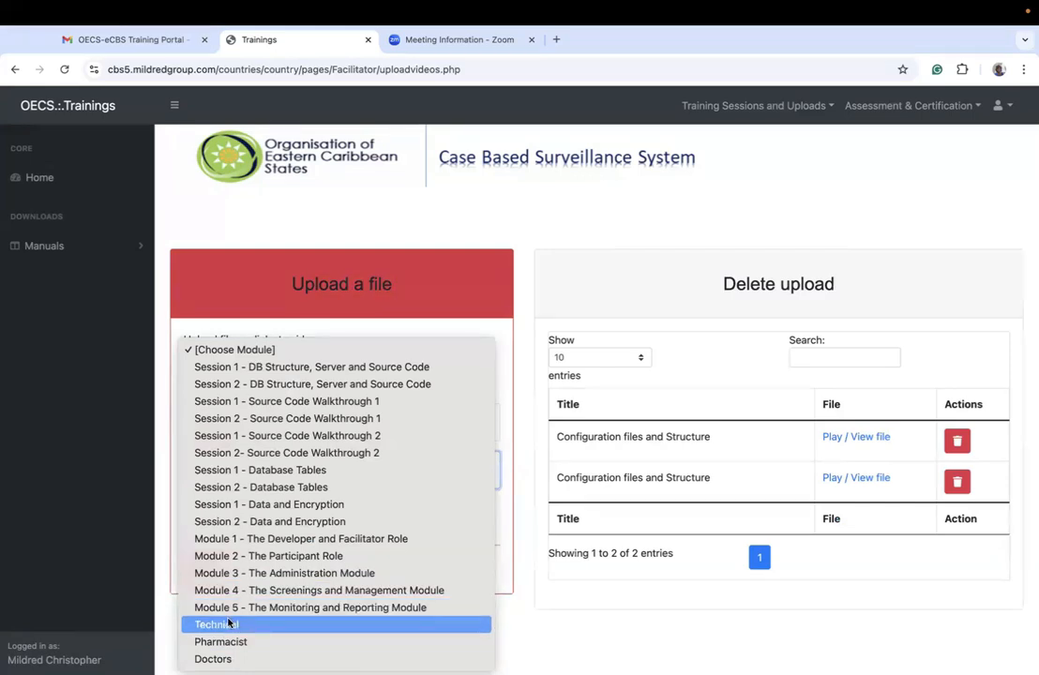
click(213, 279)
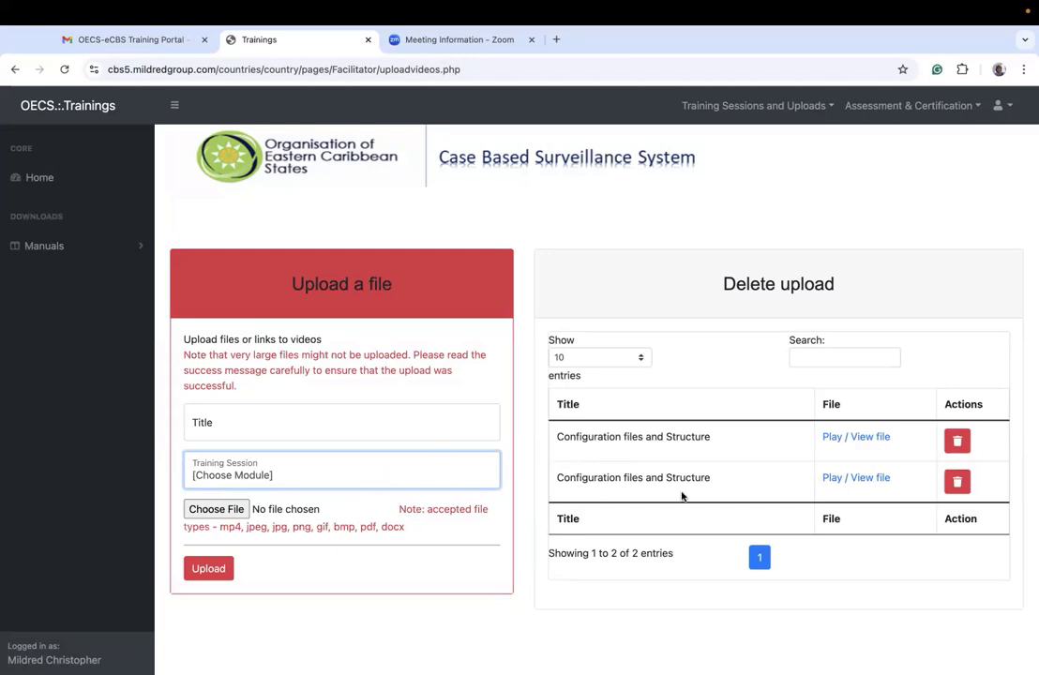
Step: Open the training announcements and news creation page and examine its message editor and training session field
click(724, 108)
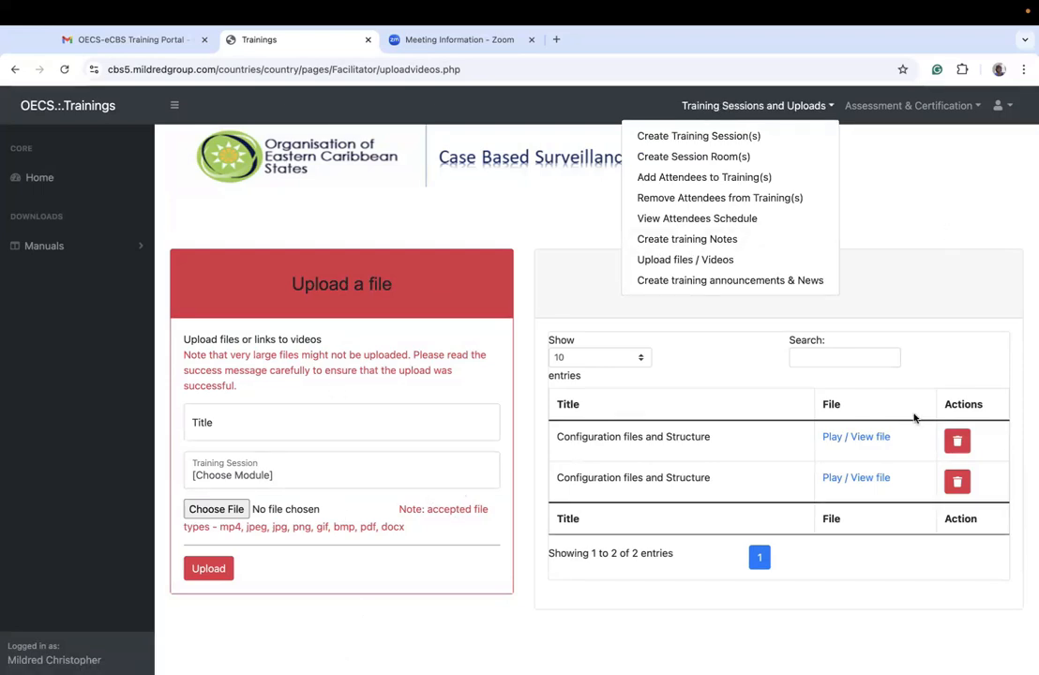
click(726, 280)
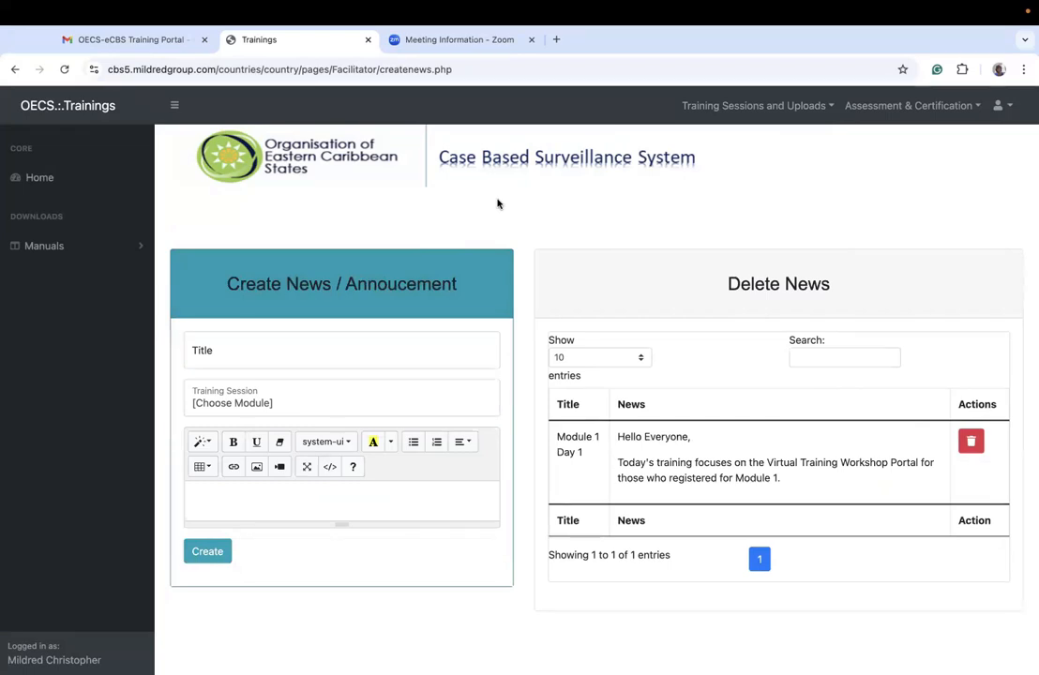
click(256, 496)
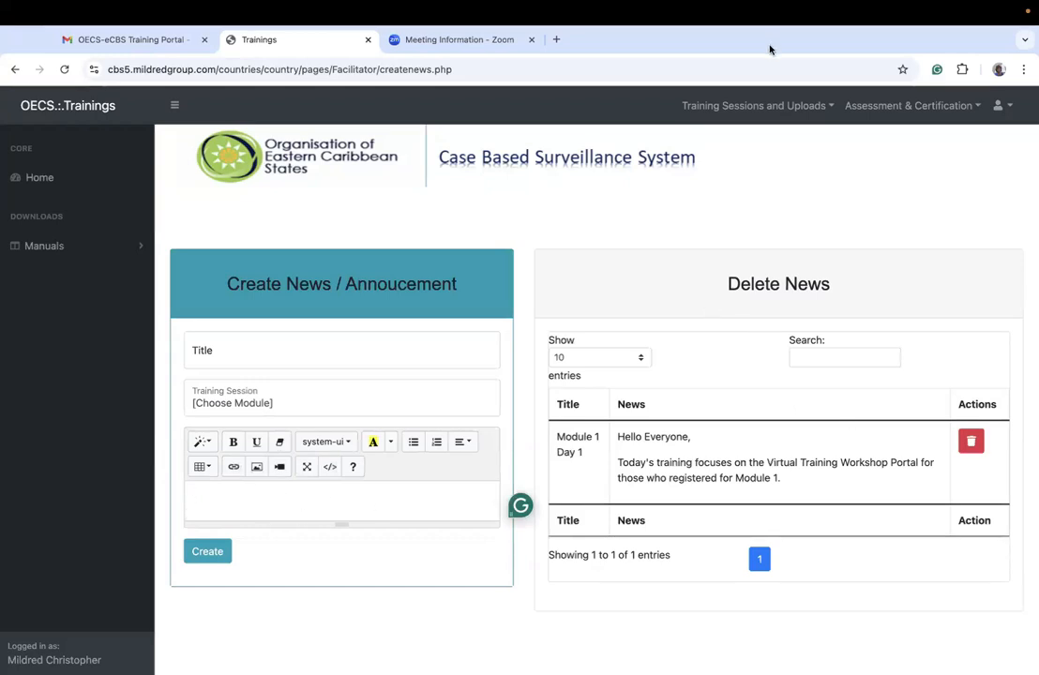
click(709, 209)
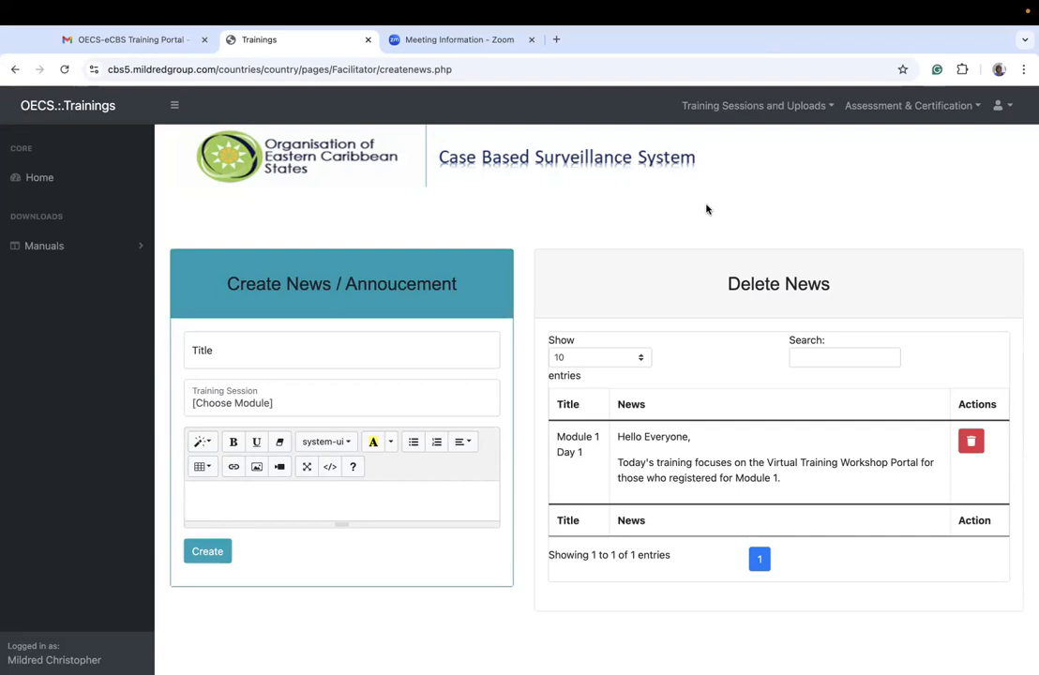
click(379, 402)
click(372, 386)
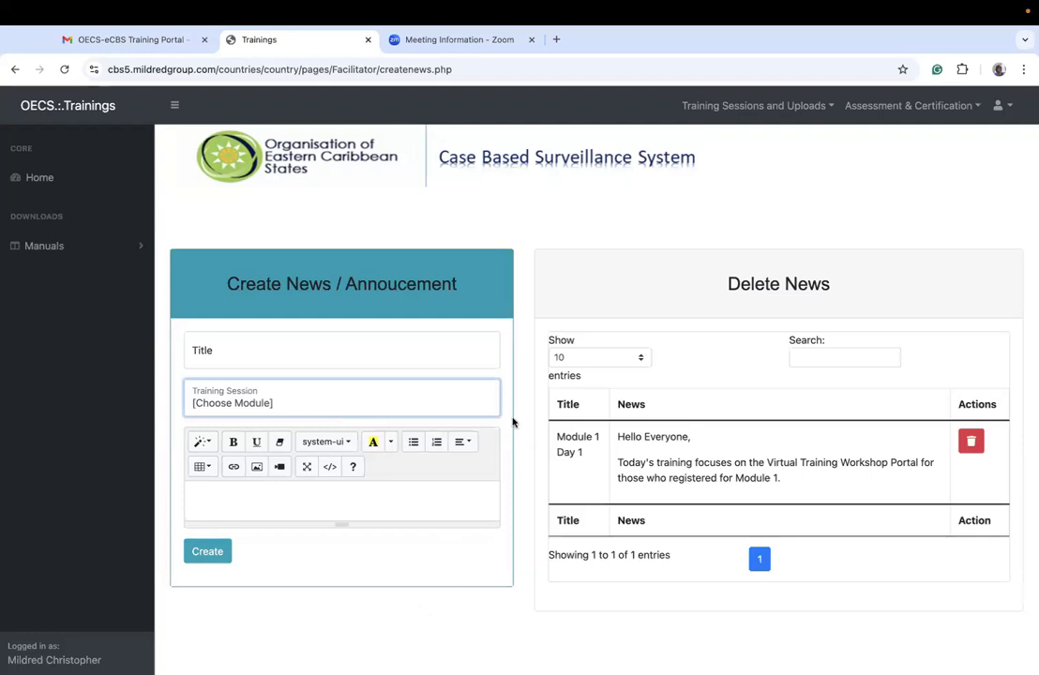
click(523, 227)
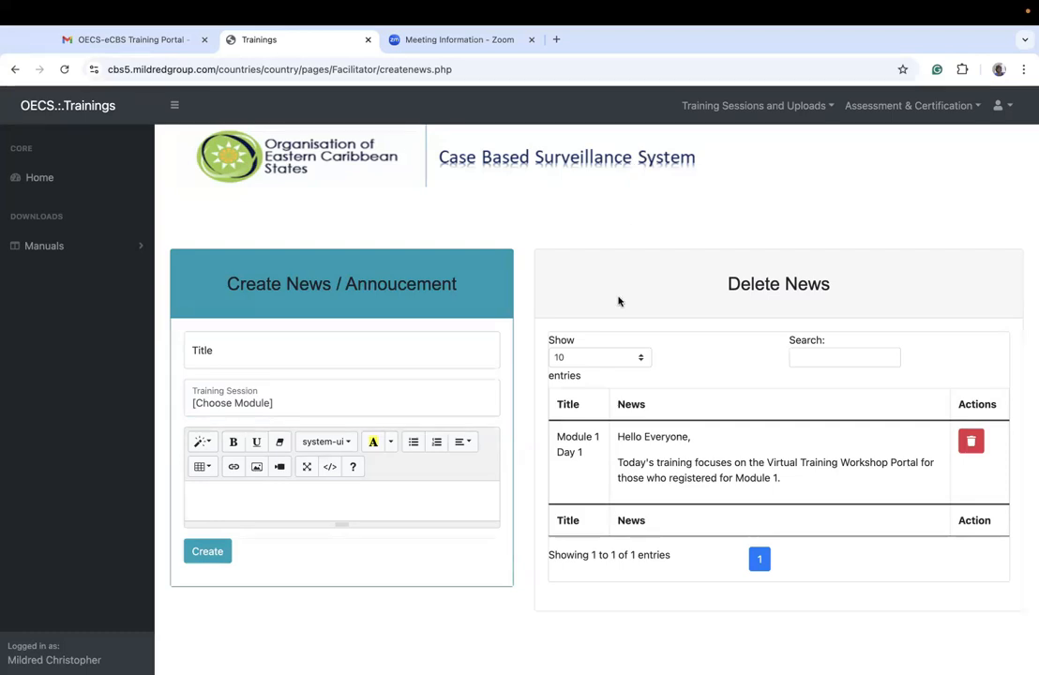
click(746, 107)
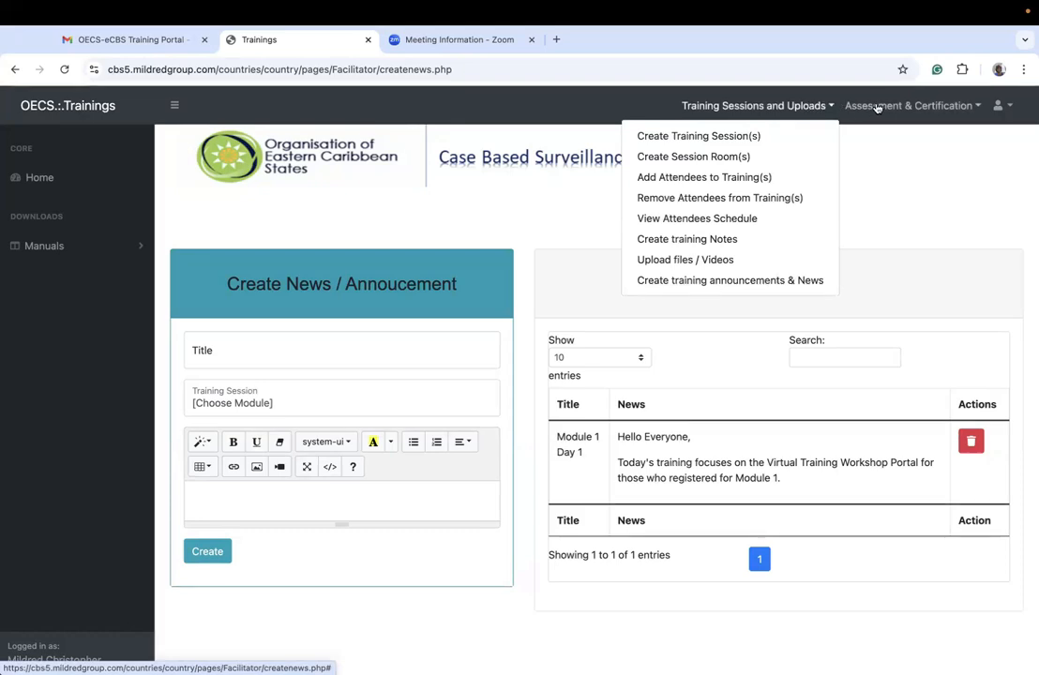
click(824, 106)
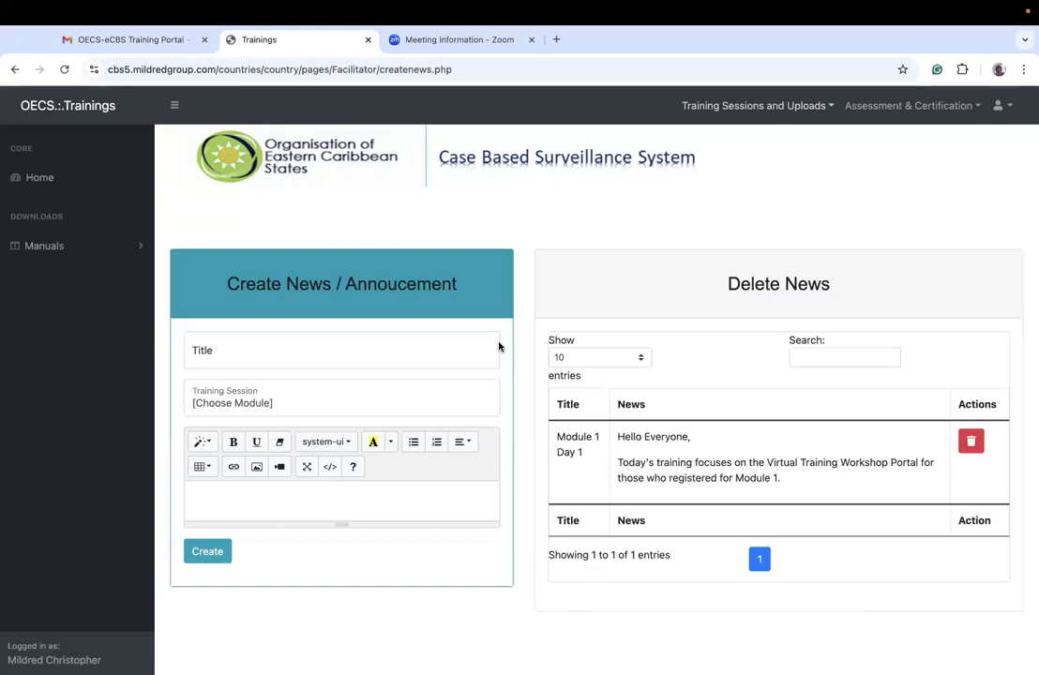
mouse_move(1010, 8)
click(885, 105)
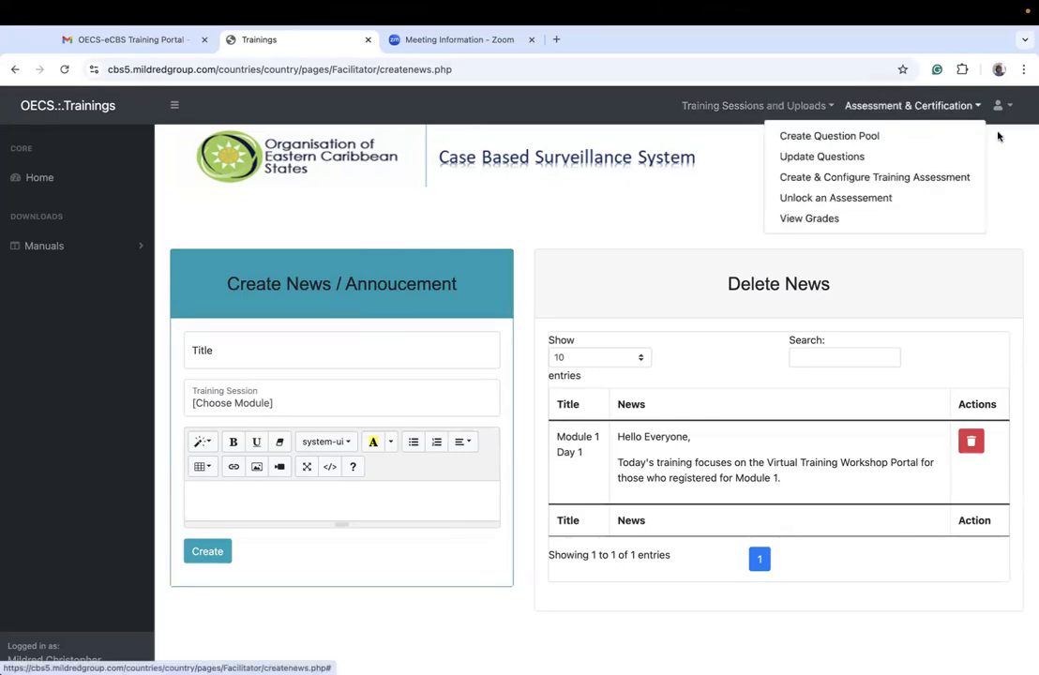
click(1024, 159)
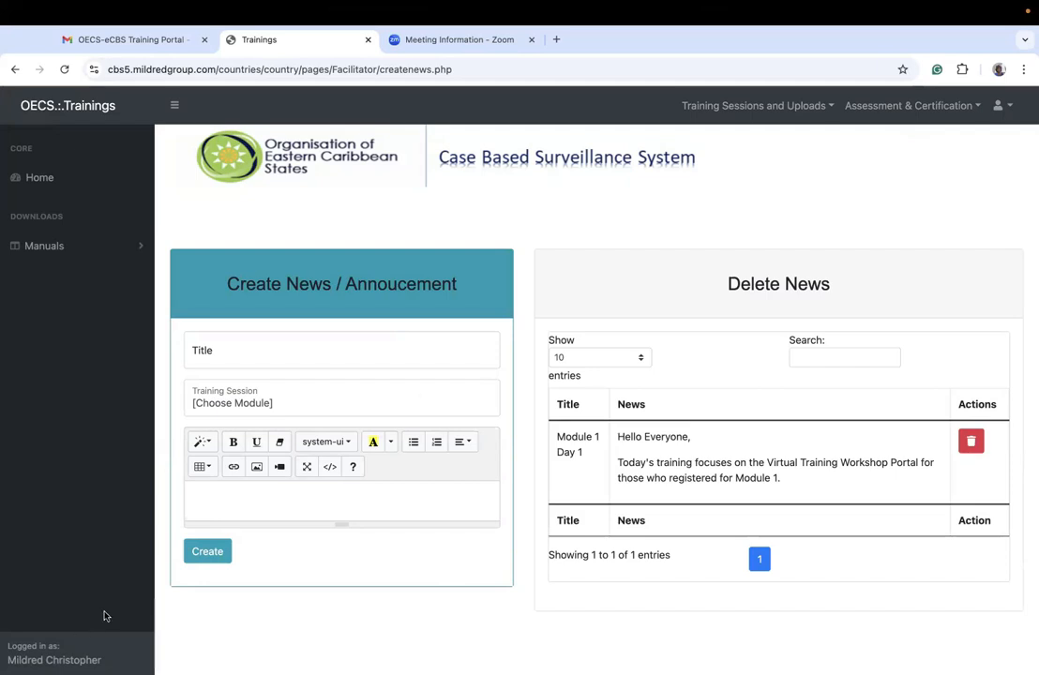
Step: Start a new question pool entry with topic "The Developer Role", sub topic "Training Workshop" and question type Multi-choice
click(884, 106)
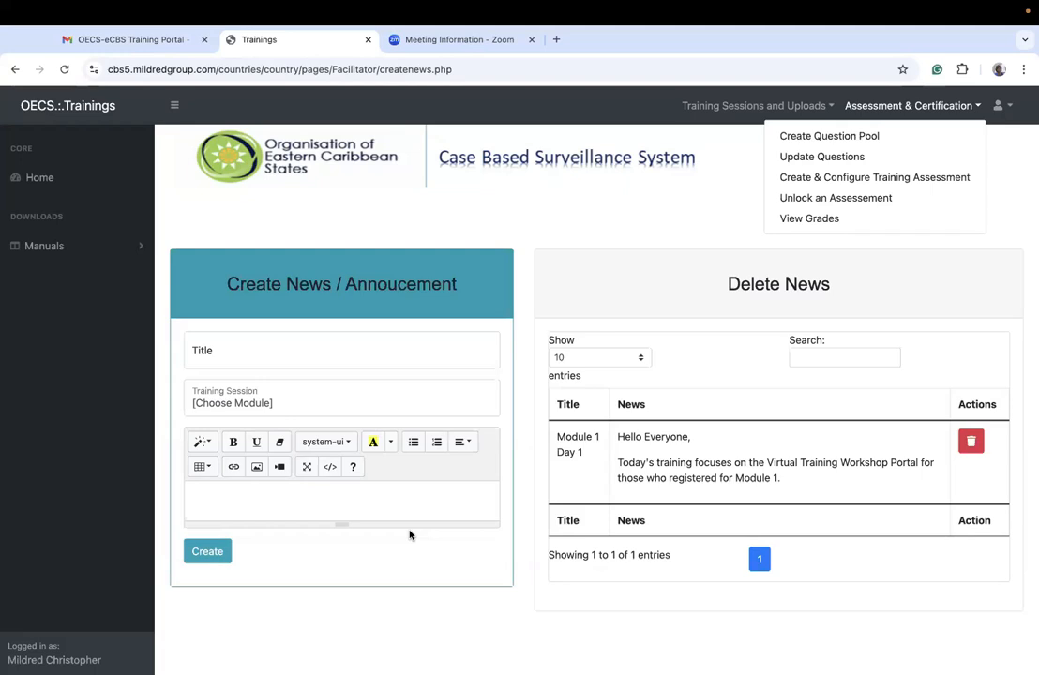
click(815, 137)
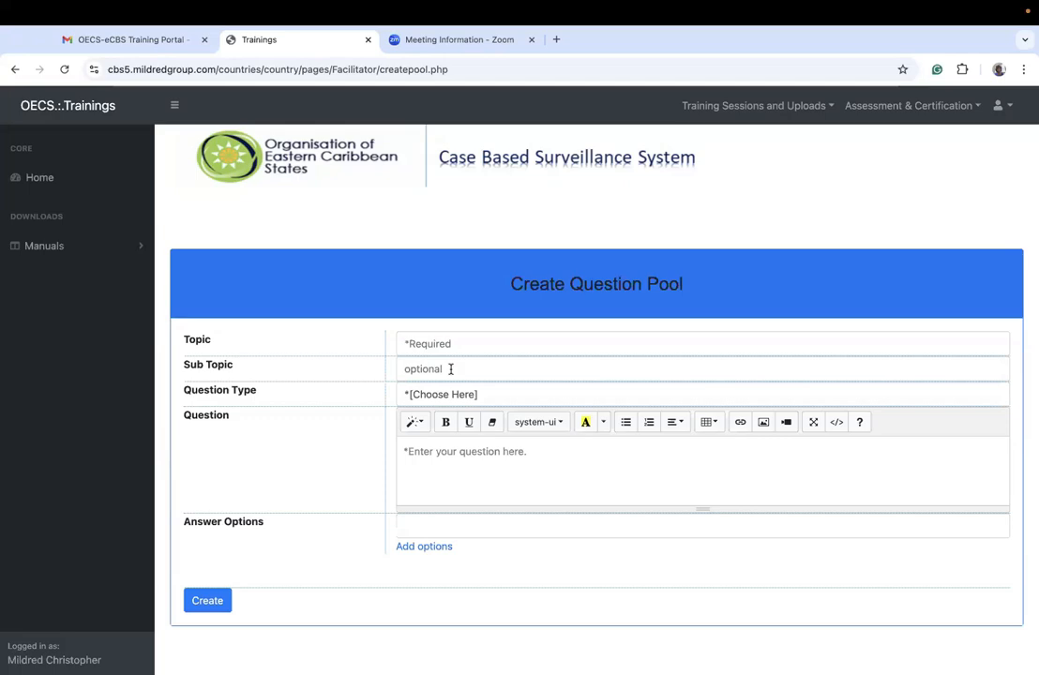
click(423, 335)
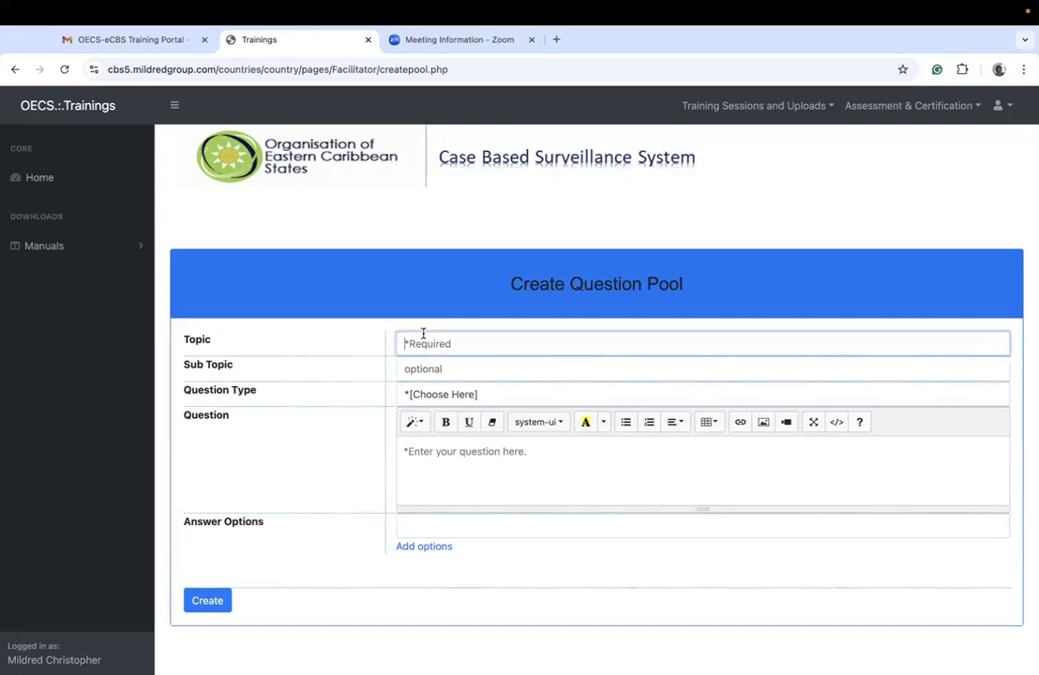
text(D)
key(BackSpace)
text(The Developer Role)
click(419, 368)
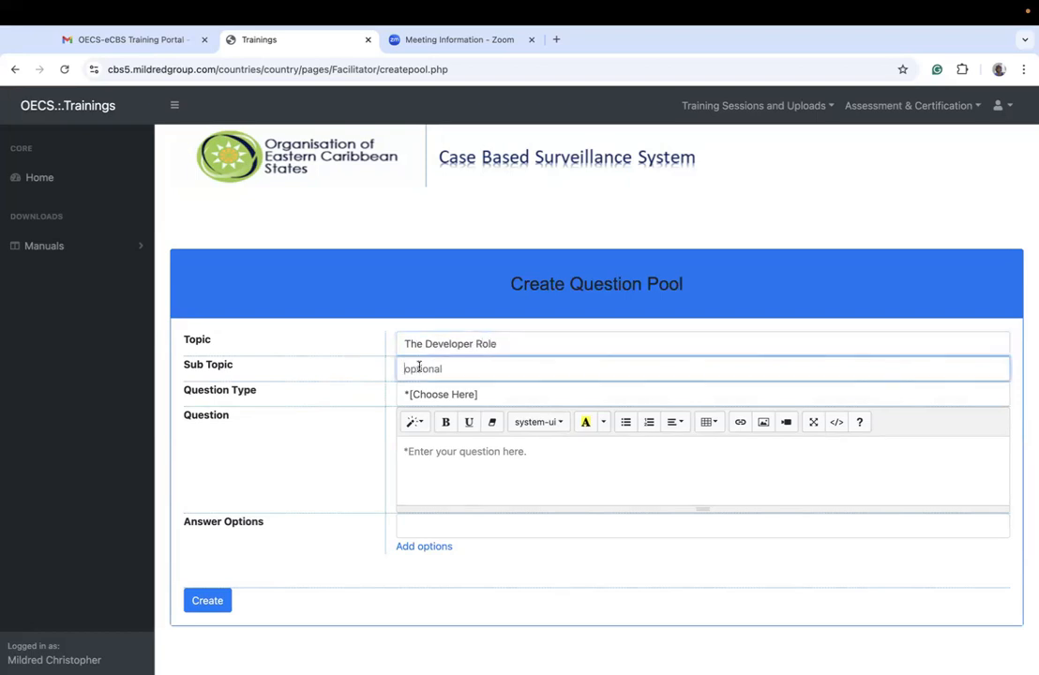
text(Training Workshop)
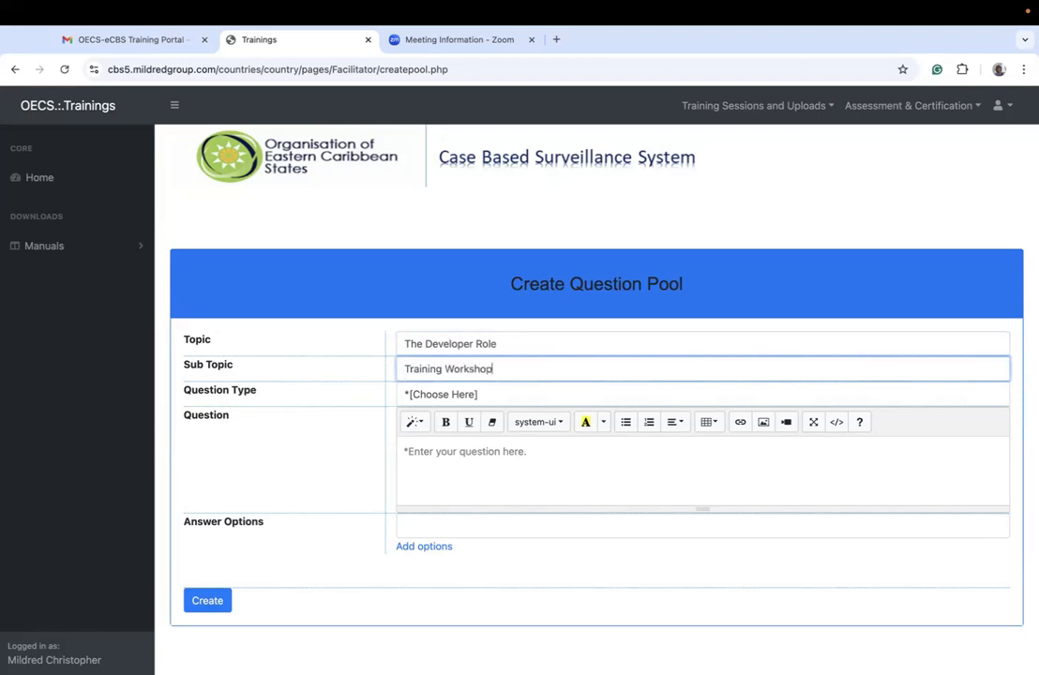
click(442, 395)
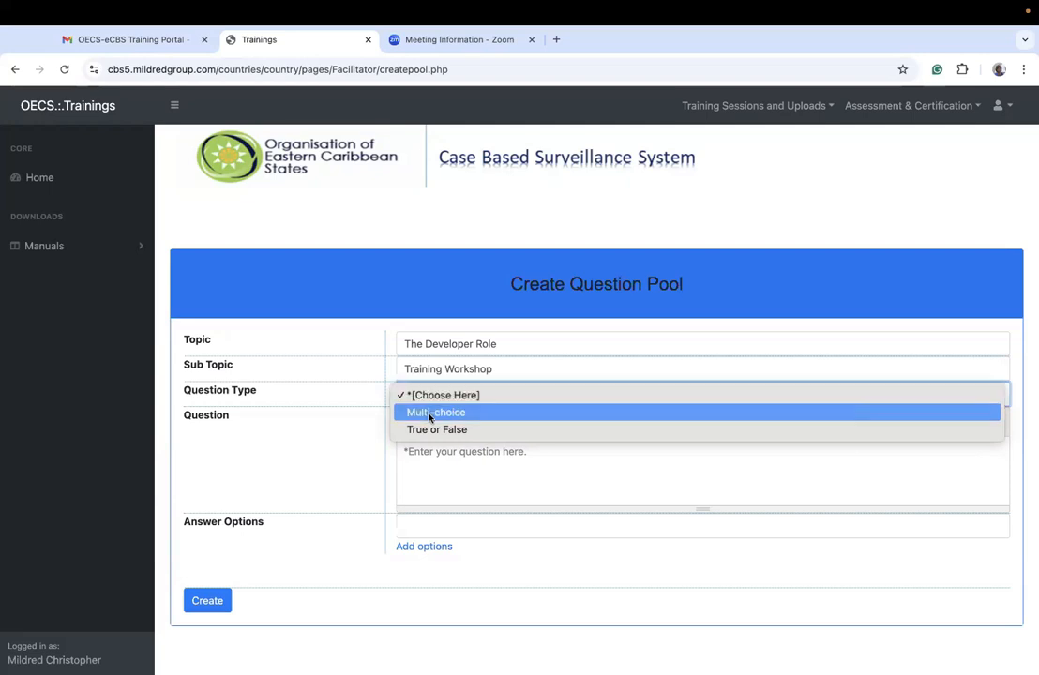
click(431, 414)
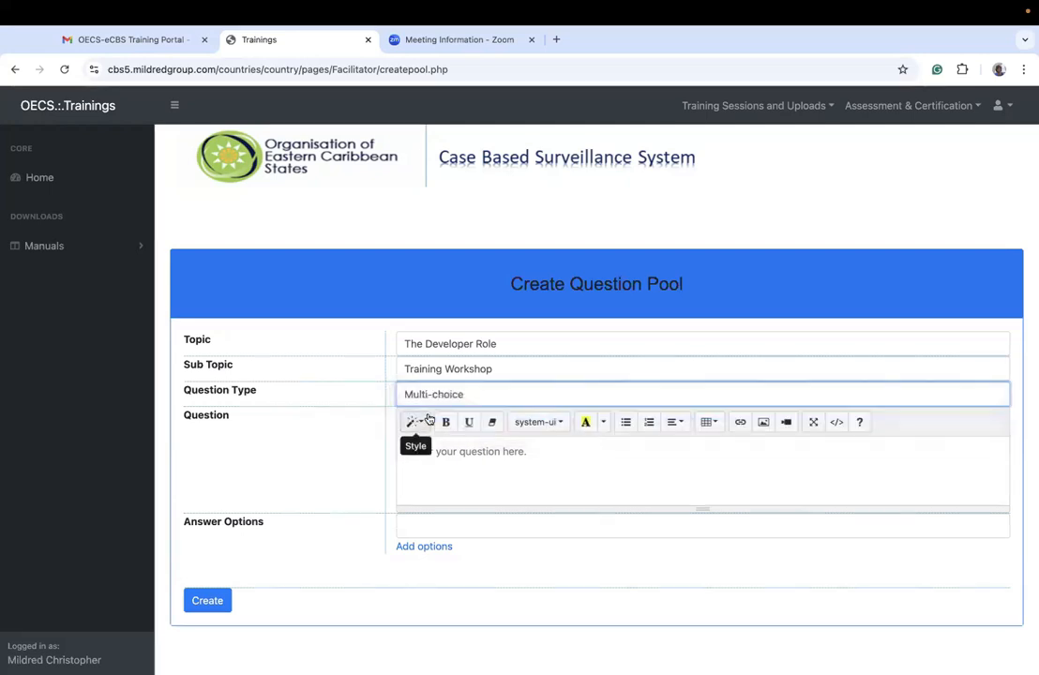
Step: Enter the question text "Which of the following is a functionality of a user assigned the developer role"
click(432, 480)
text(Which if)
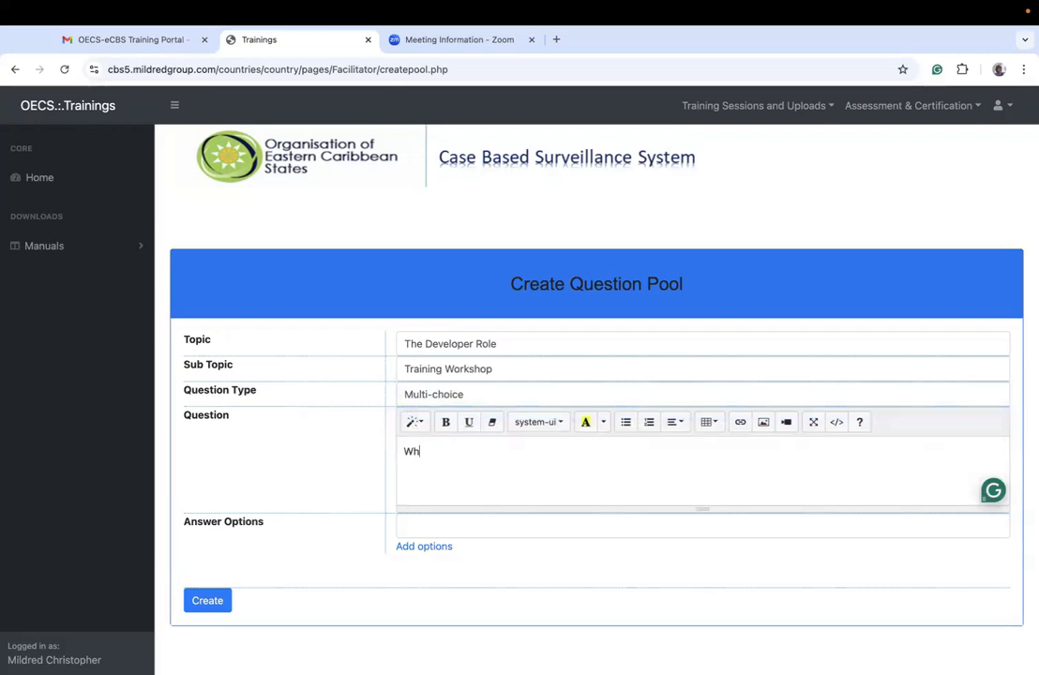
key(BackSpace)
key(BackSpace)
text(of t)
text(he following )
text(is a)
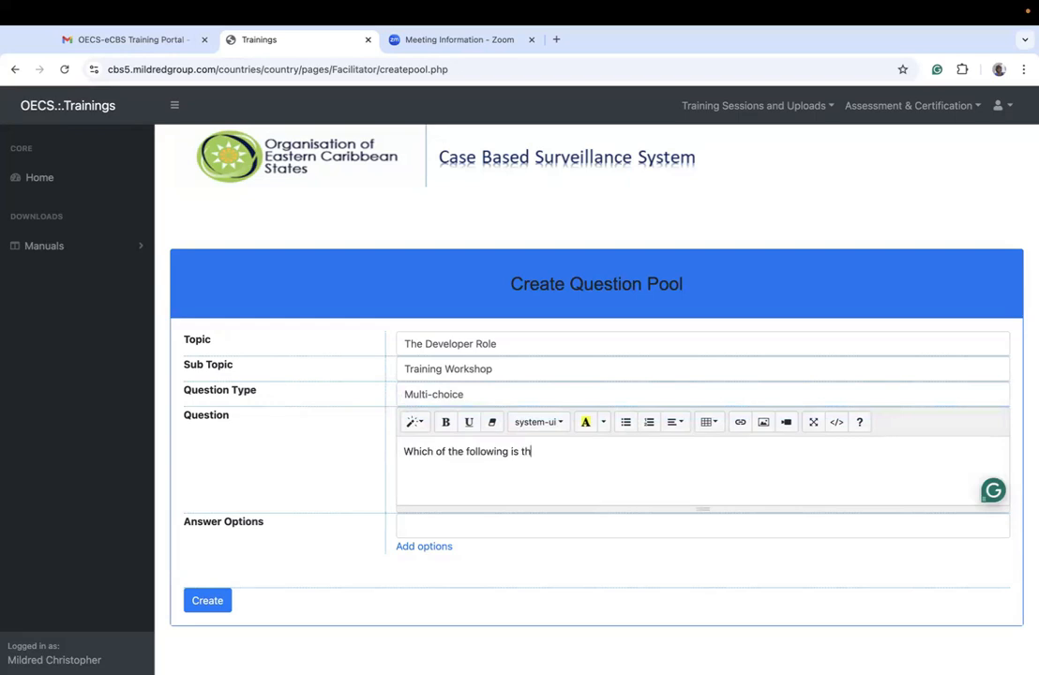
text( functionalit)
text(iy)
key(BackSpace)
key(BackSpace)
key(BackSpace)
text(y of a u)
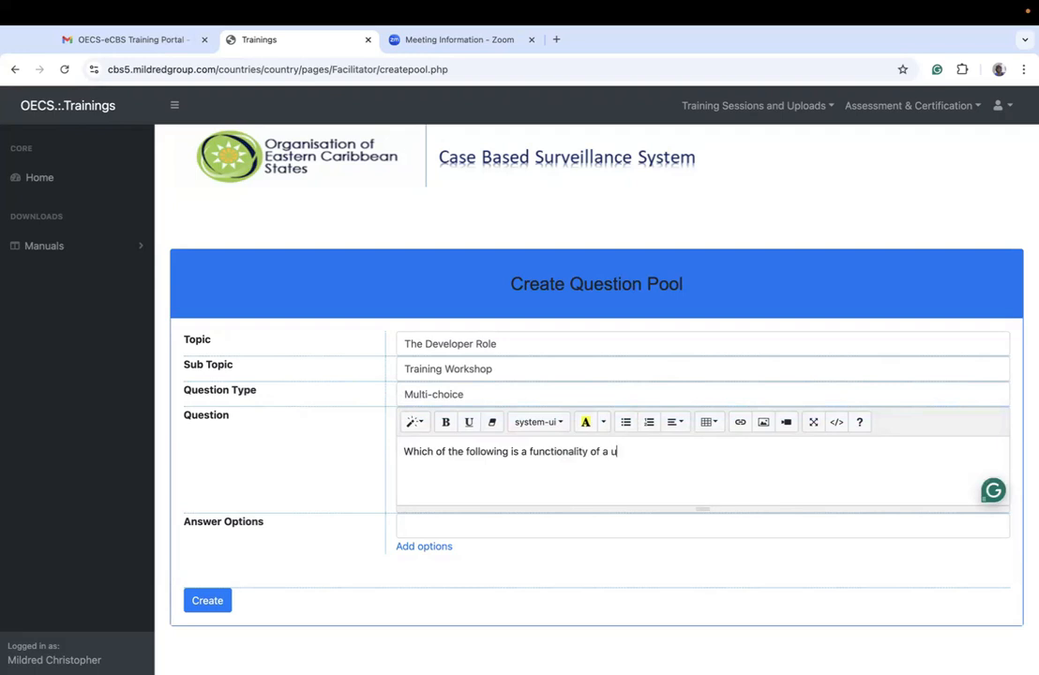
text(ser assigned the developer role)
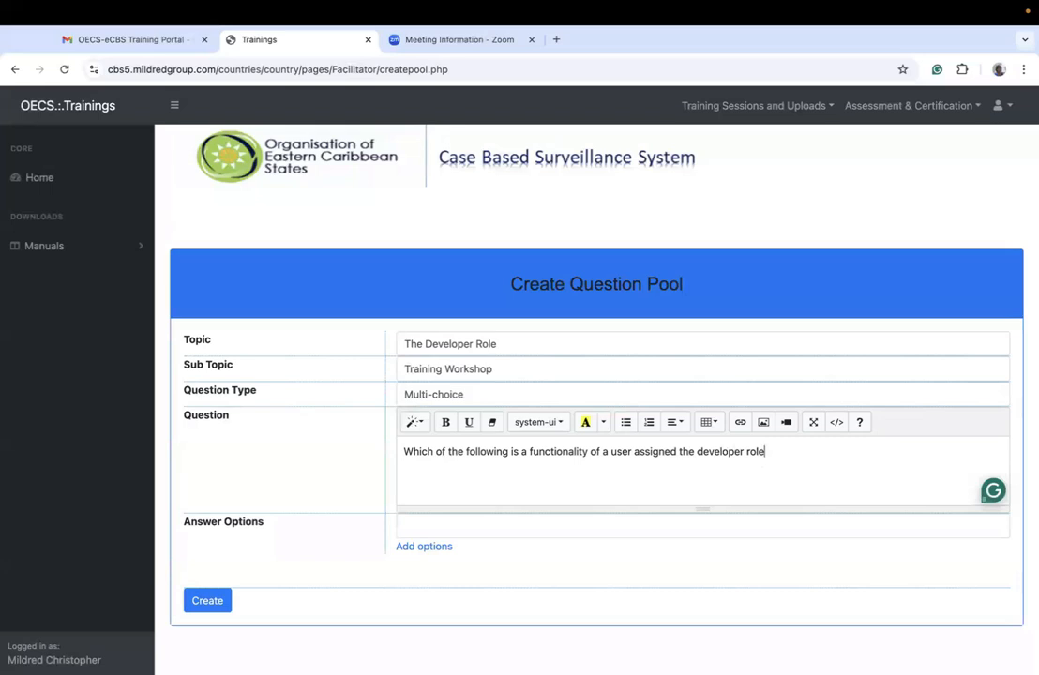
key(BackSpace)
key(BackSpace)
key(BackSpace)
key(BackSpace)
key(BackSpace)
key(BackSpace)
key(BackSpace)
key(BackSpace)
key(BackSpace)
key(BackSpace)
key(BackSpace)
key(BackSpace)
key(BackSpace)
key(BackSpace)
key(BackSpace)
key(BackSpace)
key(BackSpace)
key(BackSpace)
key(BackSpace)
key(BackSpace)
key(BackSpace)
key(BackSpace)
key(BackSpace)
key(BackSpace)
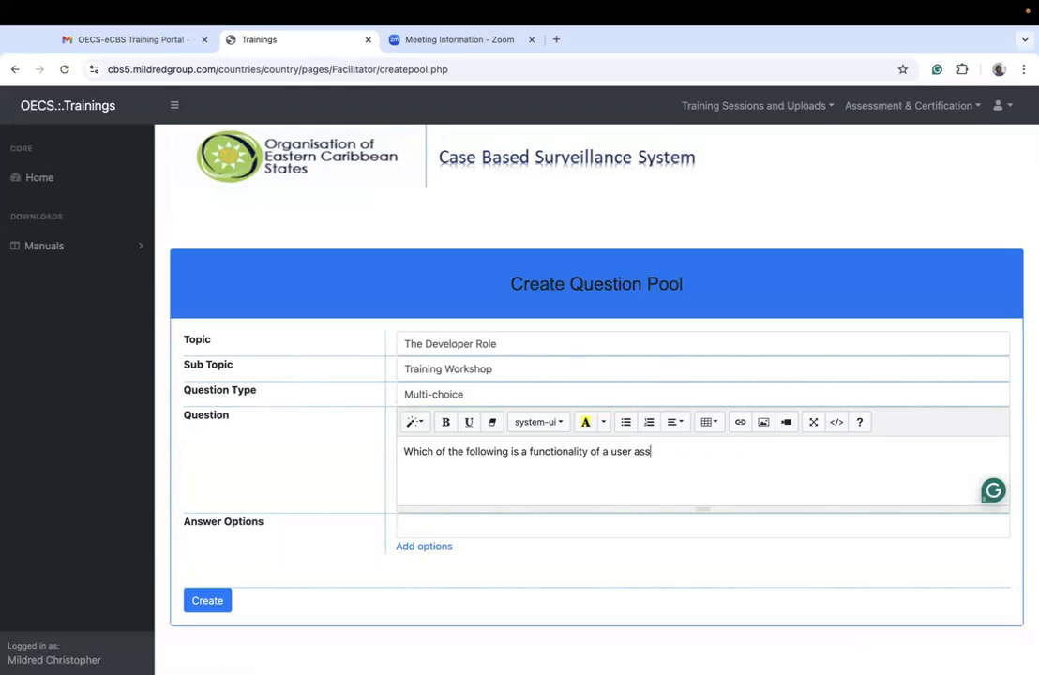
text(igned the developer r)
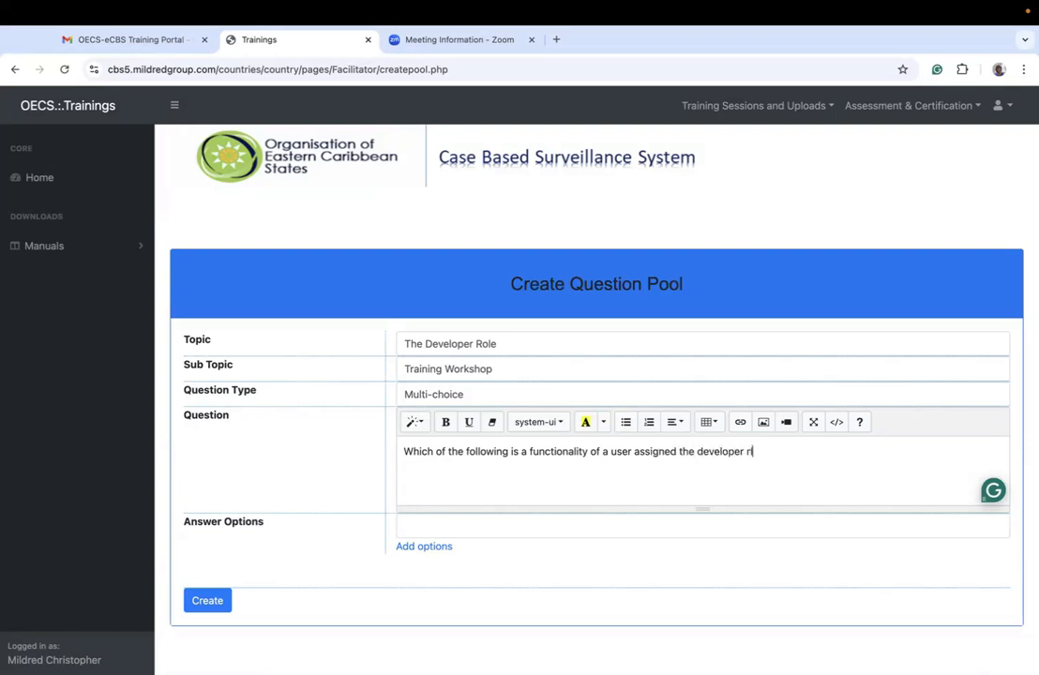
text(ole)
Step: Enter the first answer option as "create users account for the patient management and reportoing system"
click(438, 530)
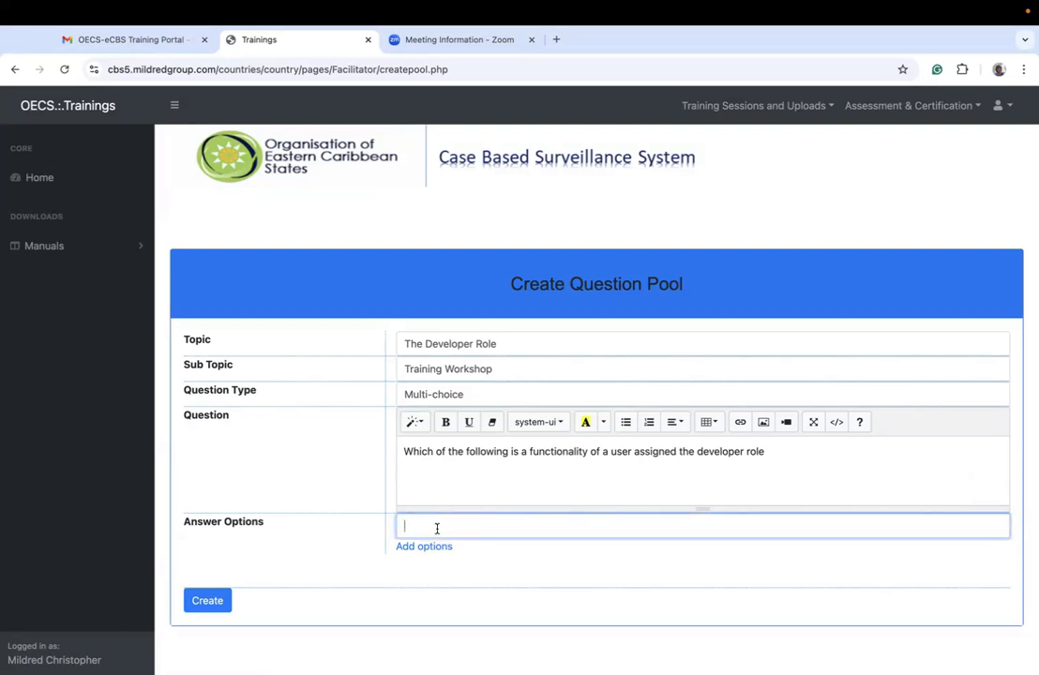
text(cre)
text(ate)
text( second)
key(BackSpace)
key(BackSpace)
key(BackSpace)
key(BackSpace)
key(BackSpace)
text(users account for the patient manage)
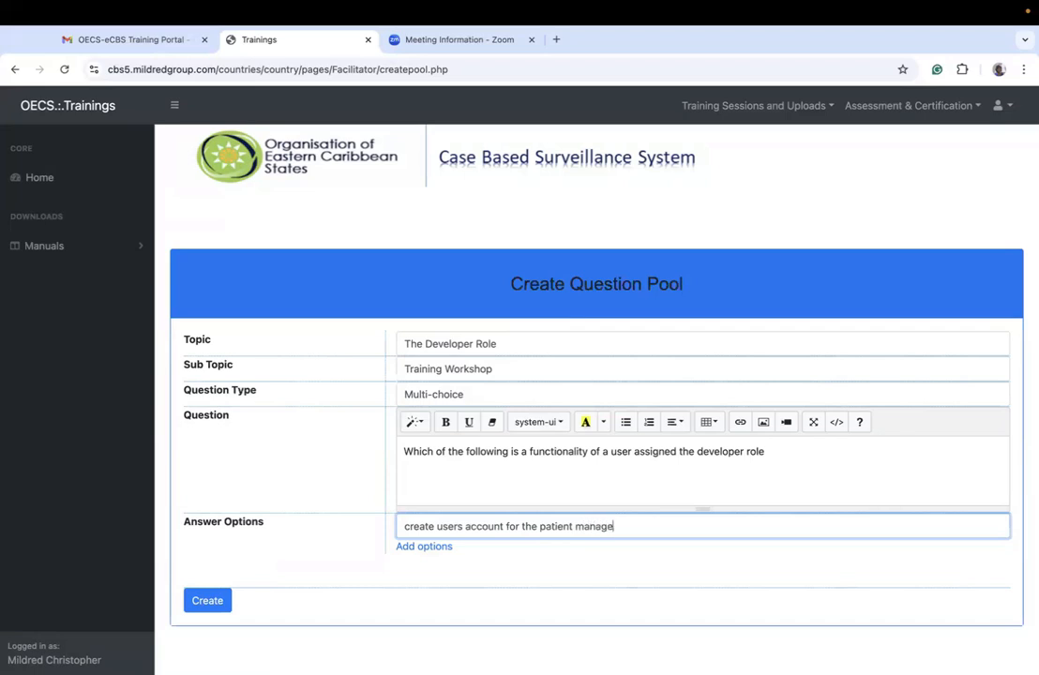
text(ment and reportoing syst)
text(em)
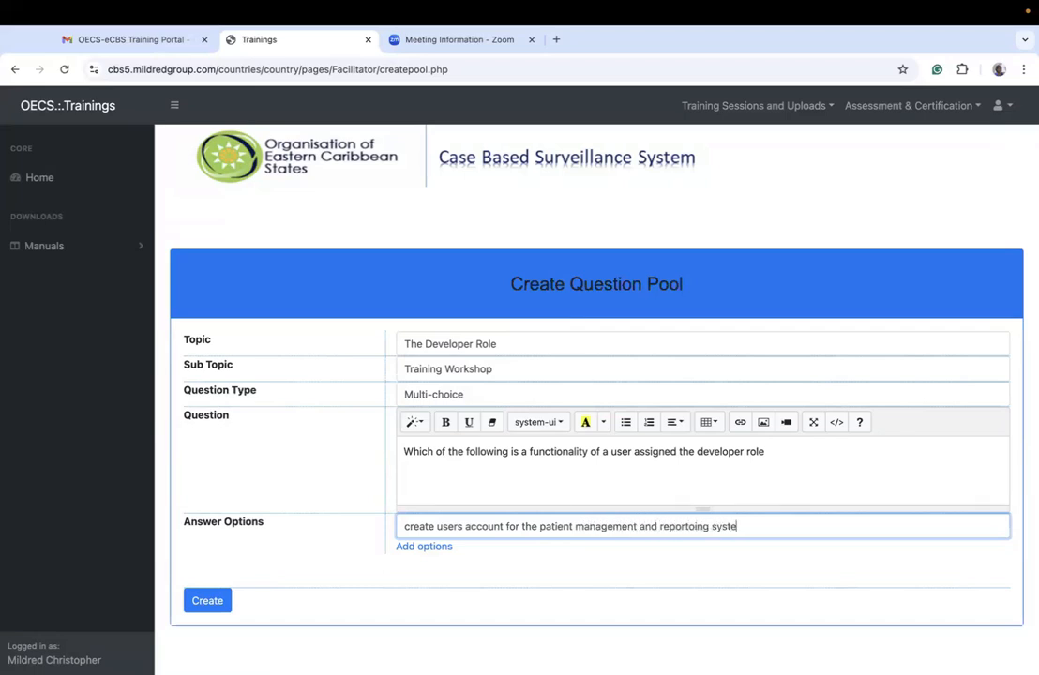
Step: Add a second answer option reading "create client account"
click(412, 553)
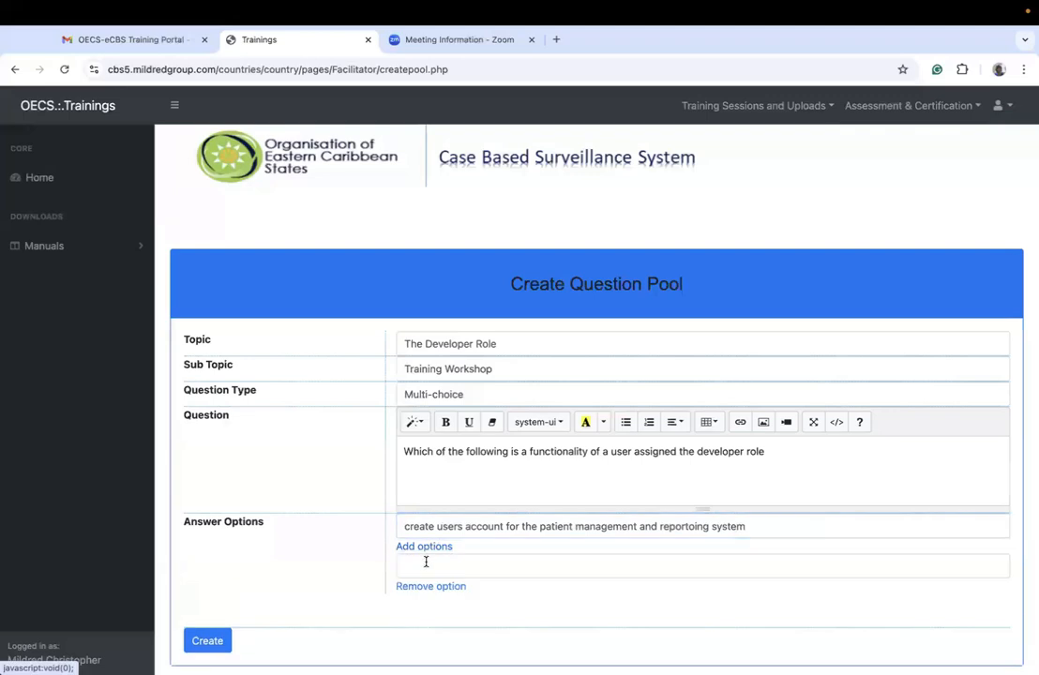
click(424, 561)
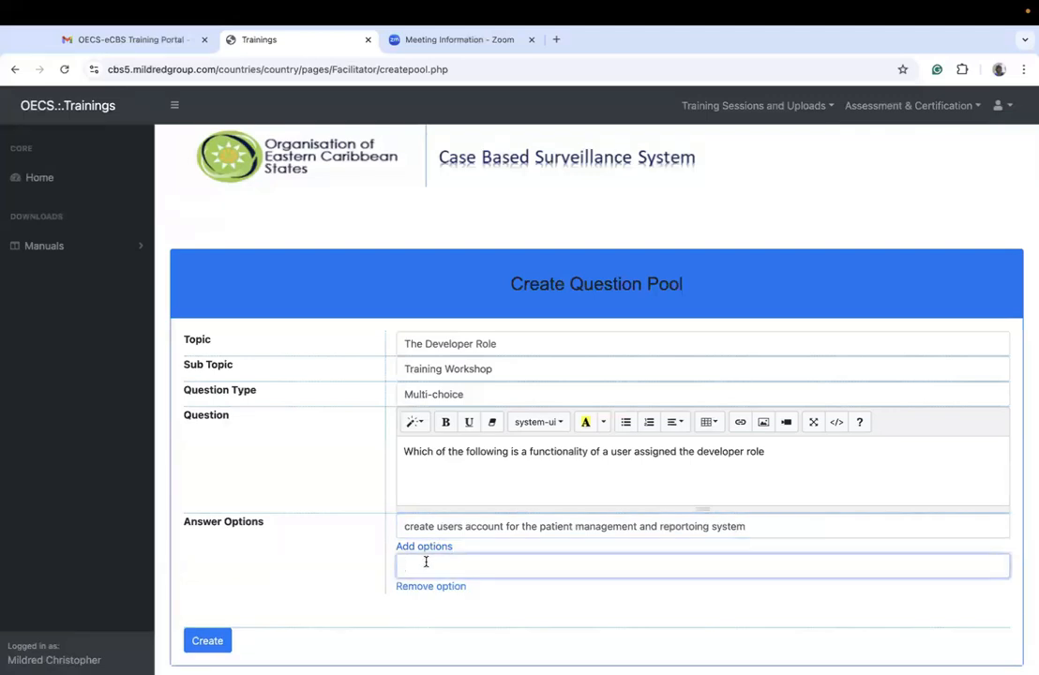
drag(746, 527, 384, 524)
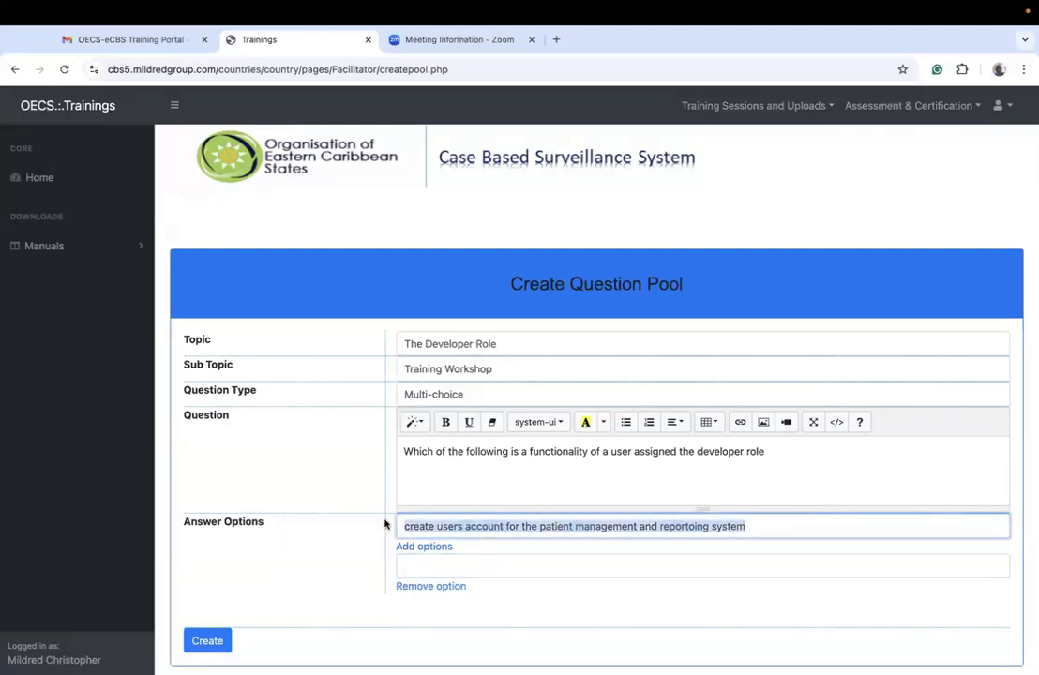
click(409, 562)
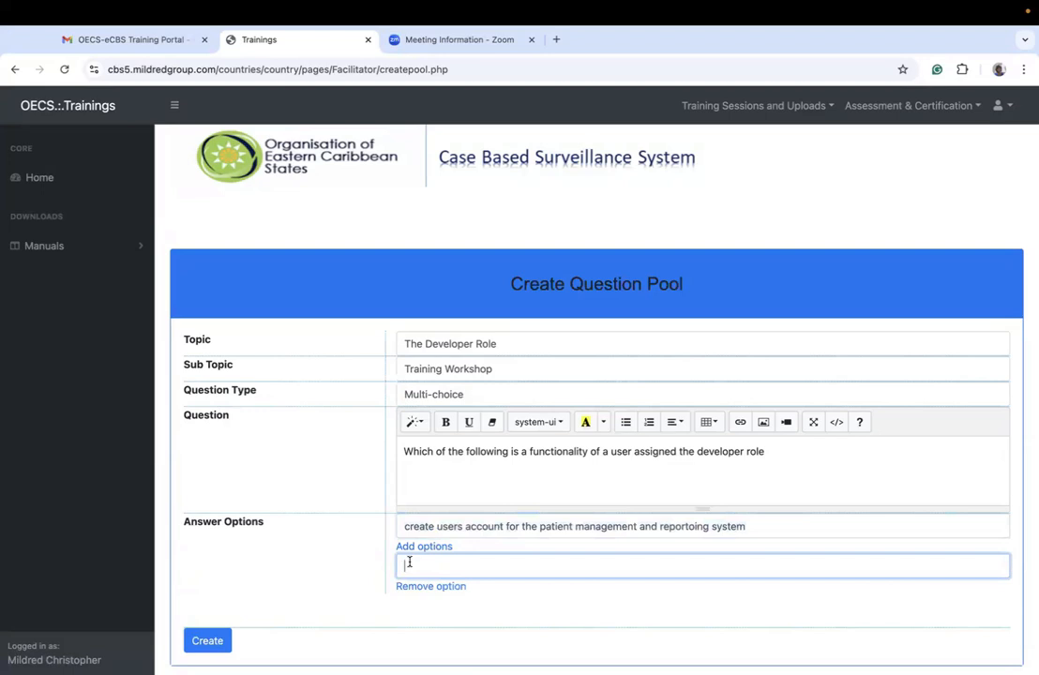
text(create client account)
Step: Add a third answer option reading "configure training workshop"
click(424, 546)
click(426, 601)
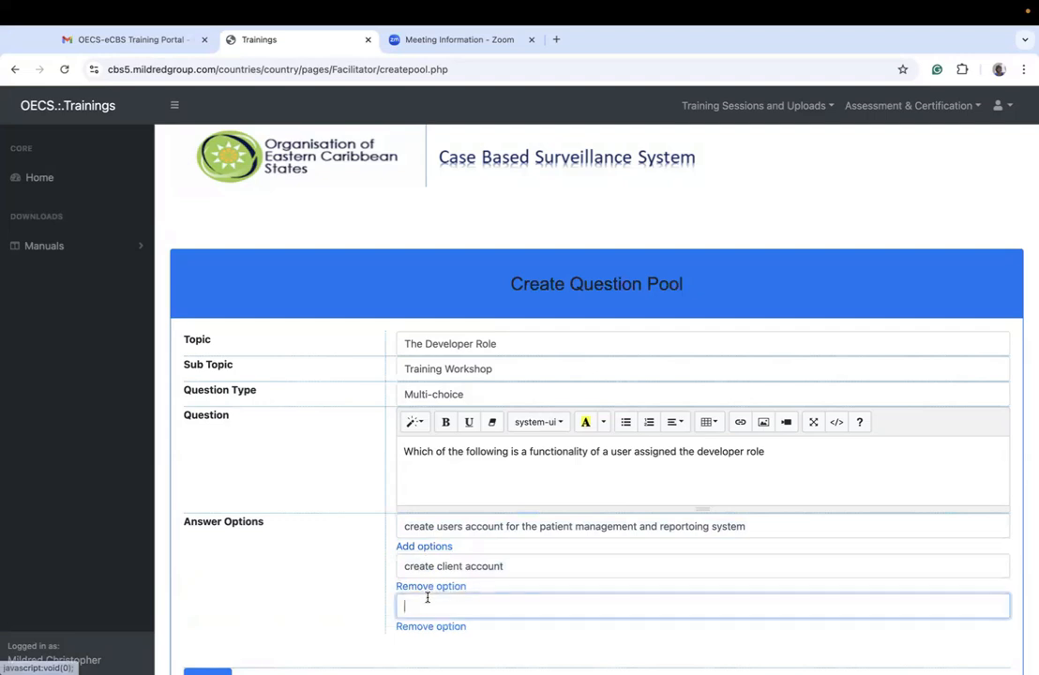
text(create)
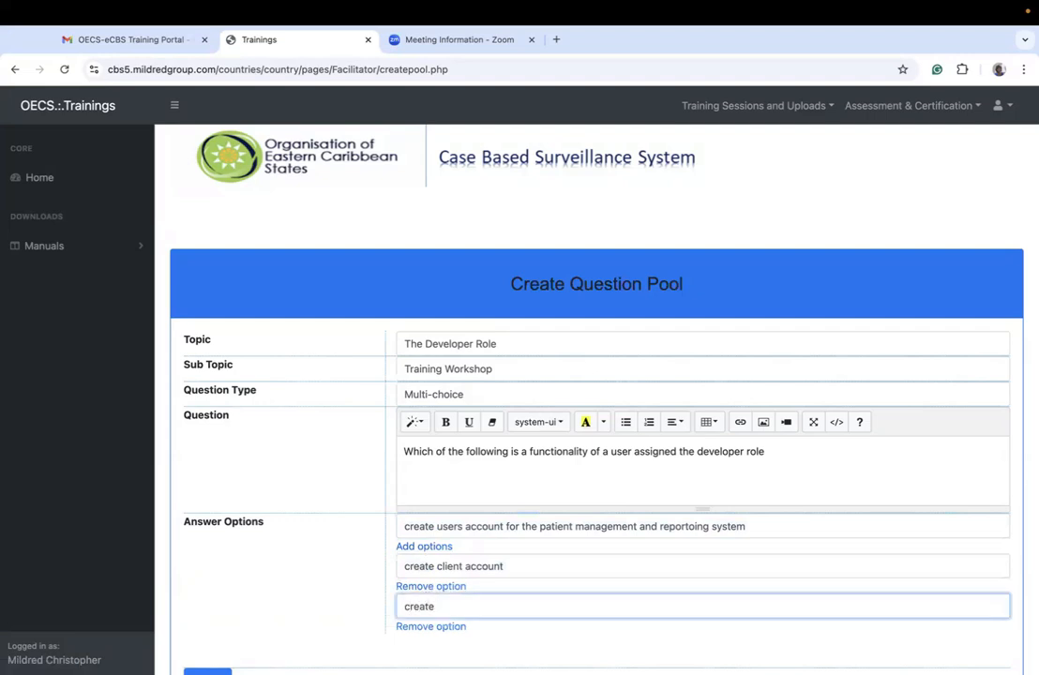
key(BackSpace)
key(BackSpace)
key(BackSpace)
key(BackSpace)
key(BackSpace)
key(BackSpace)
text(onfigure training woekshop)
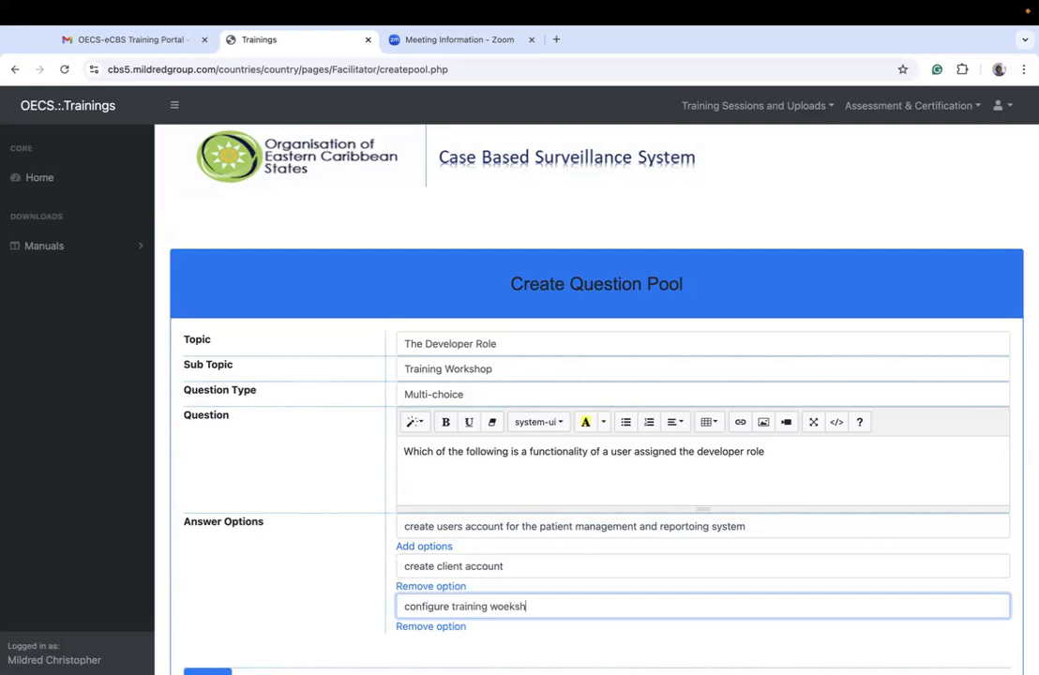
key(BackSpace)
key(BackSpace)
key(BackSpace)
key(BackSpace)
key(BackSpace)
key(BackSpace)
text(rkshop)
Step: Correct "reportoing" to "reporting" in the first answer option and add a fourth option, "create virtual training workshop users account"
scroll(597, 375, down, 2)
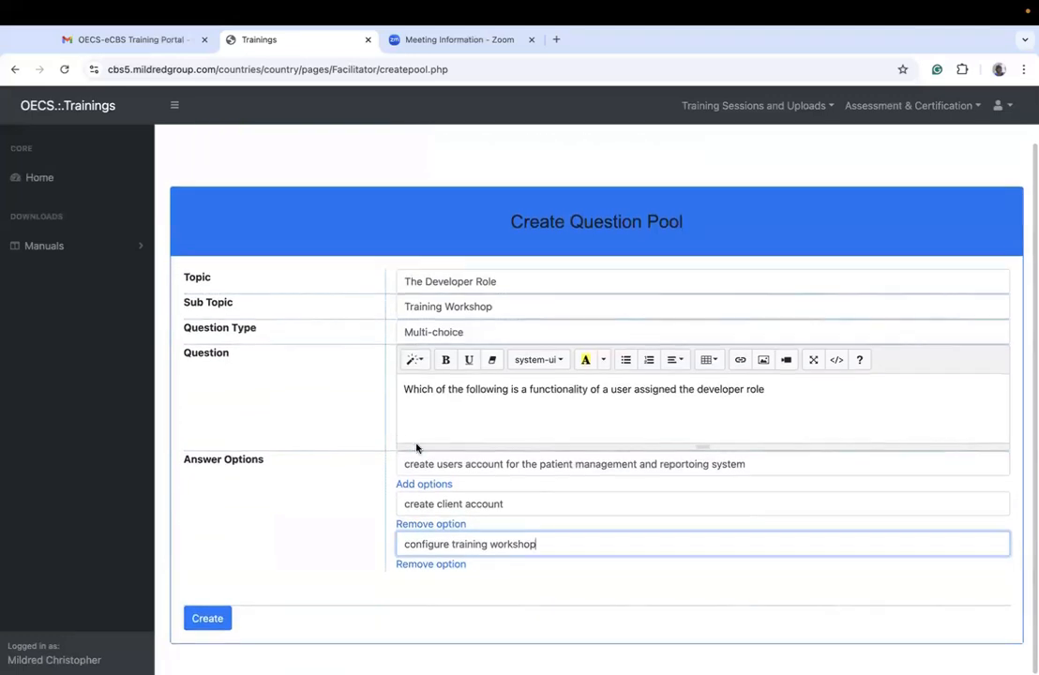
click(417, 485)
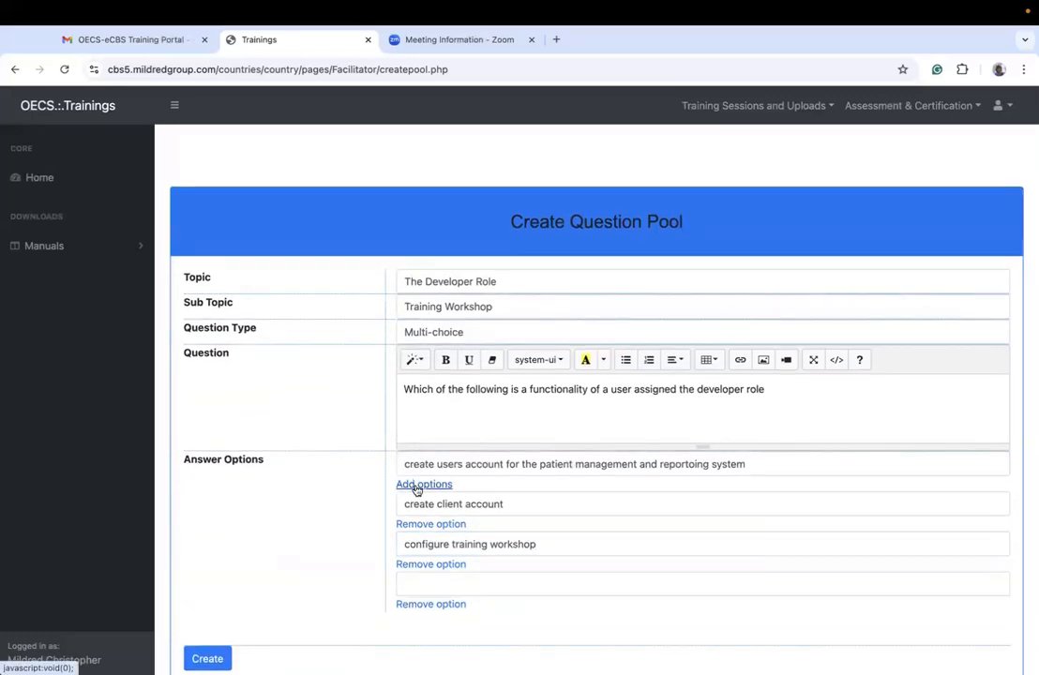
click(694, 464)
click(475, 584)
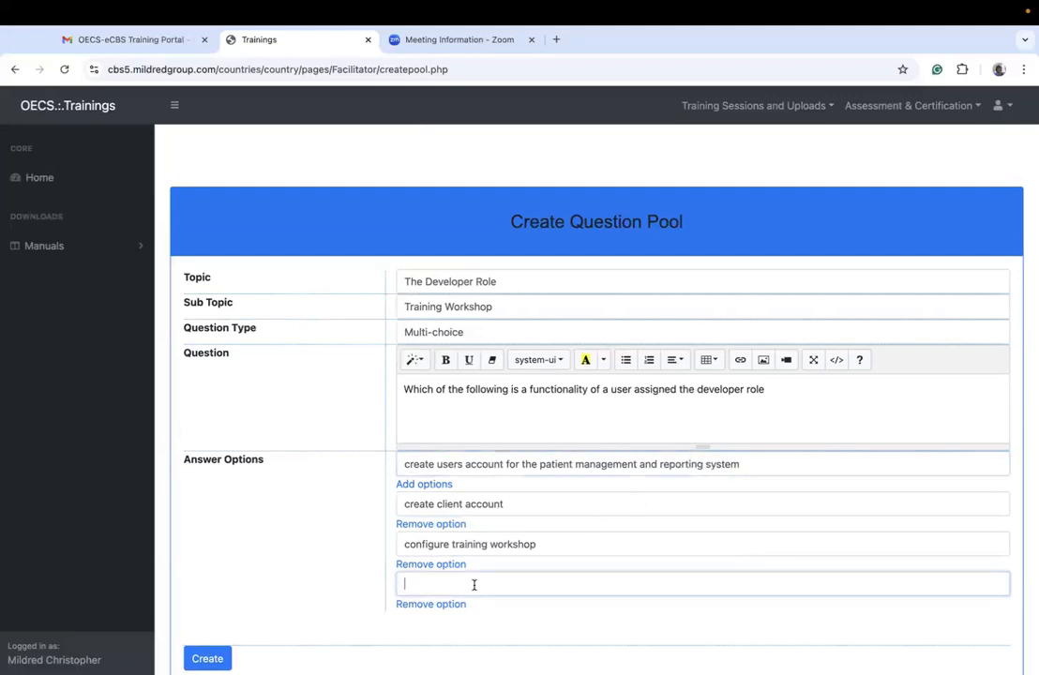
text(create)
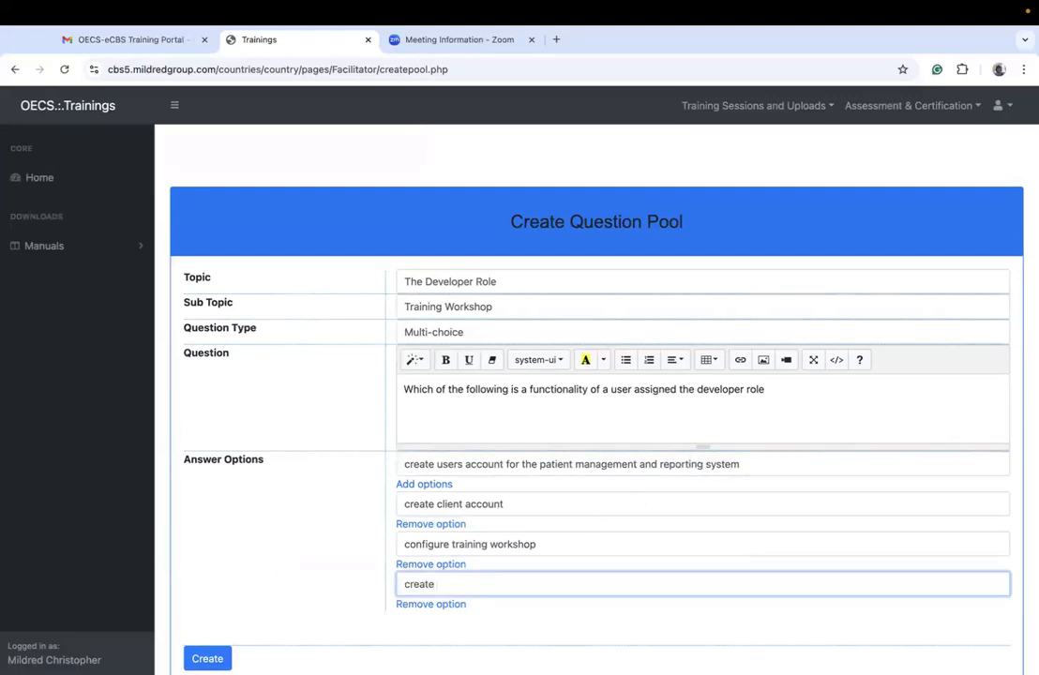
text( virtual training wo)
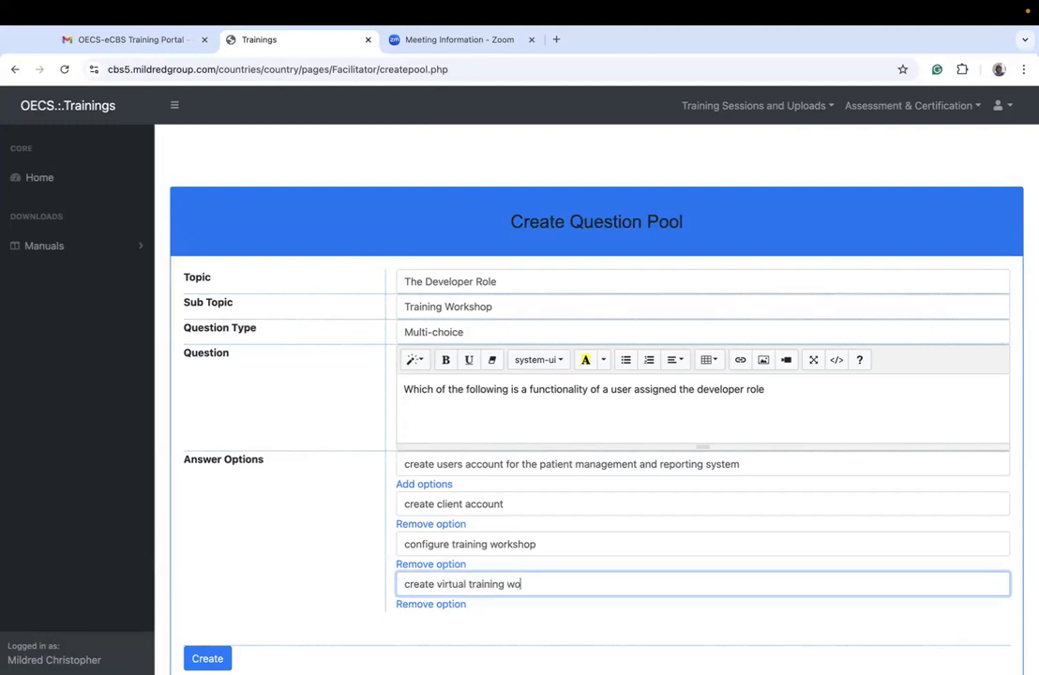
text(rkshop users account)
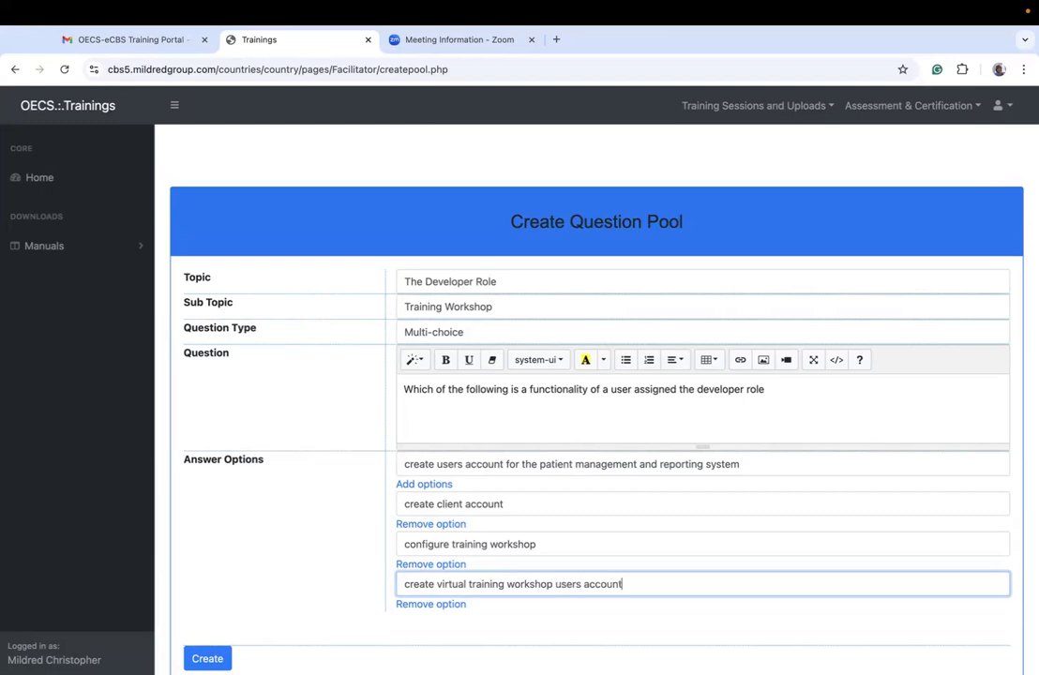
scroll(540, 592, down, 1)
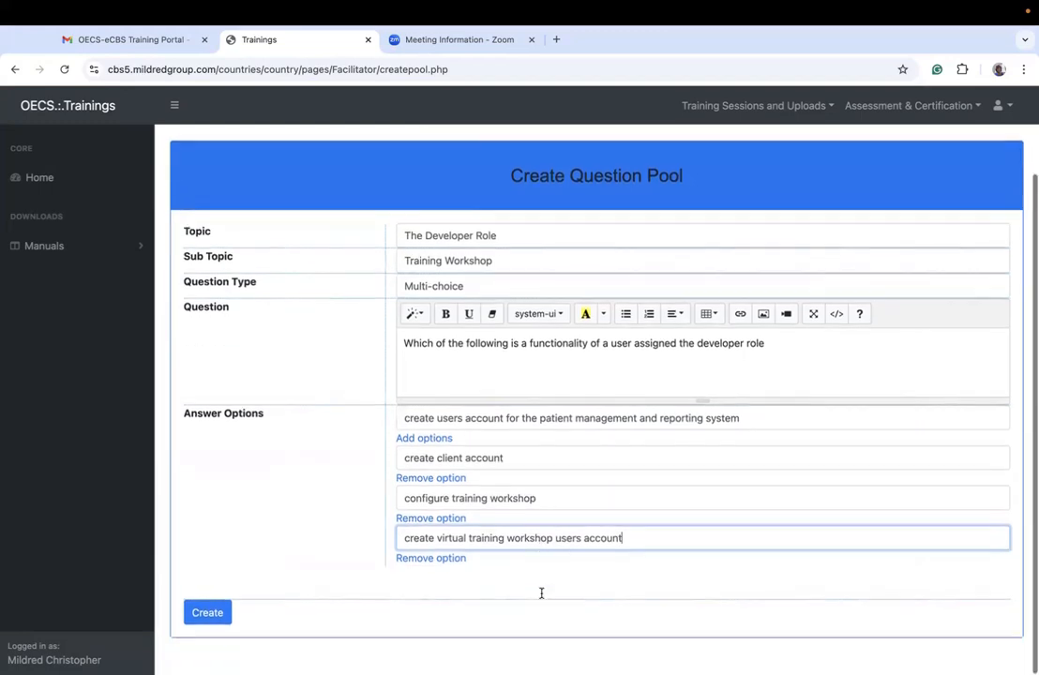
Step: Add a fifth answer option reading "Create surveillance reports"
click(424, 446)
click(438, 585)
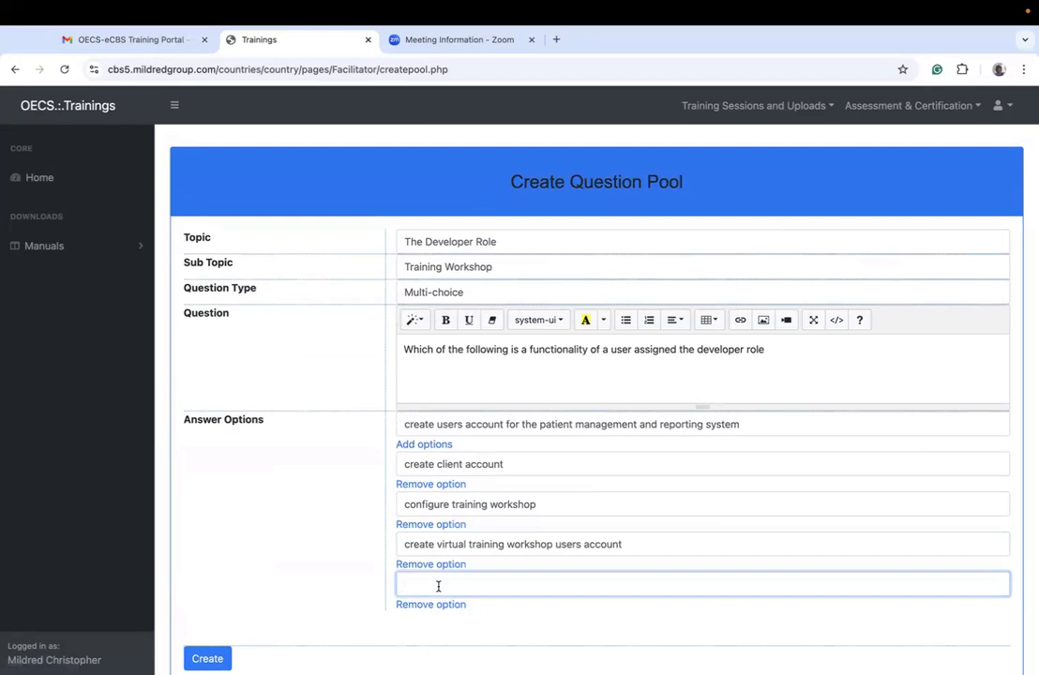
text(Create surveilance reports)
click(467, 584)
text(l)
Step: Create the multi-choice developer role question and confirm saving it to the question pool
scroll(460, 544, down, 1)
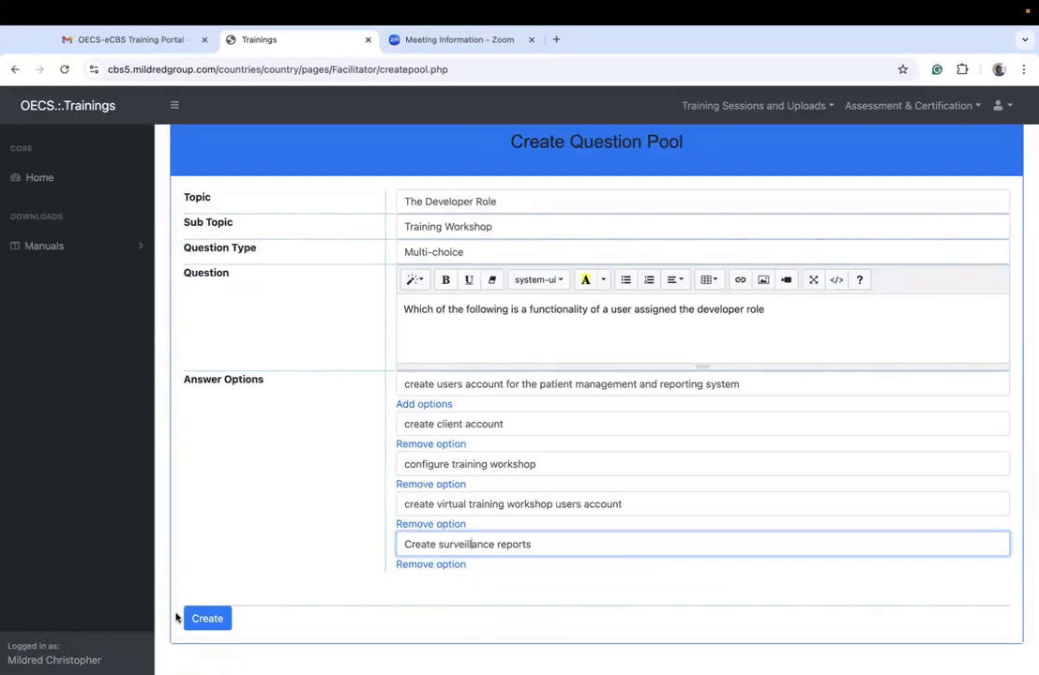
click(202, 617)
click(621, 153)
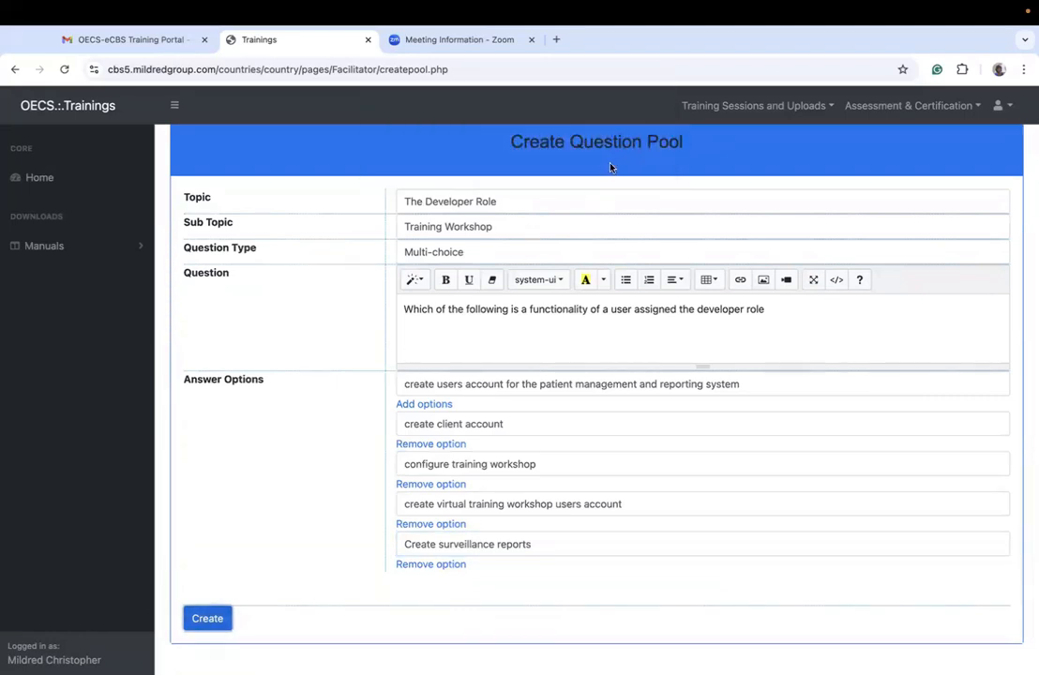
click(637, 225)
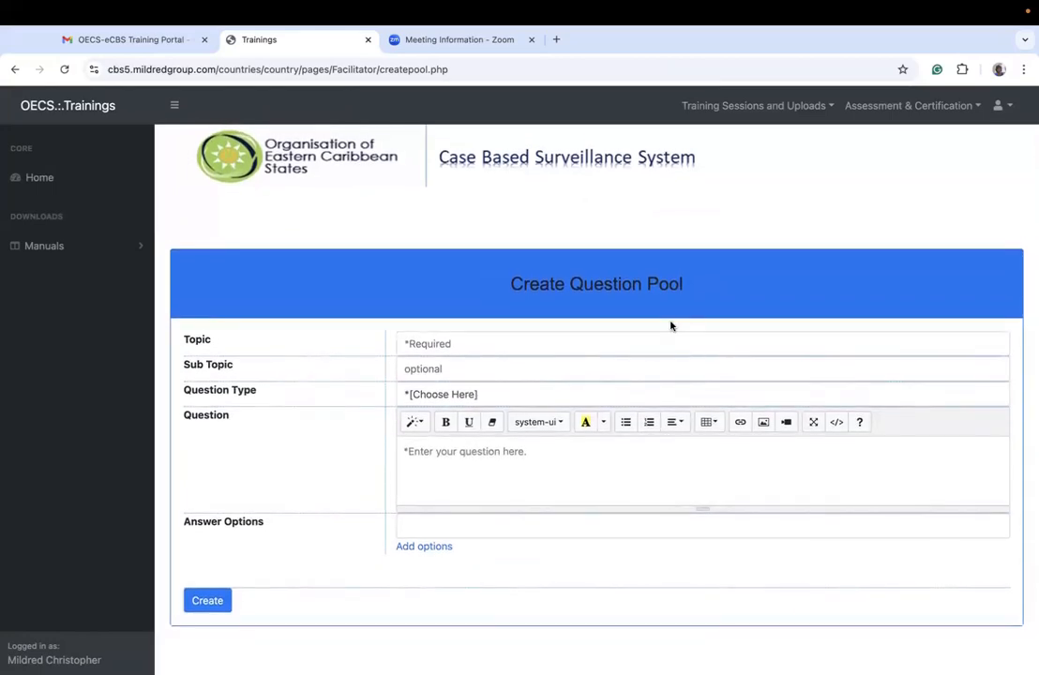
Step: Set the new question's topic to "Screenings and Management"
click(569, 332)
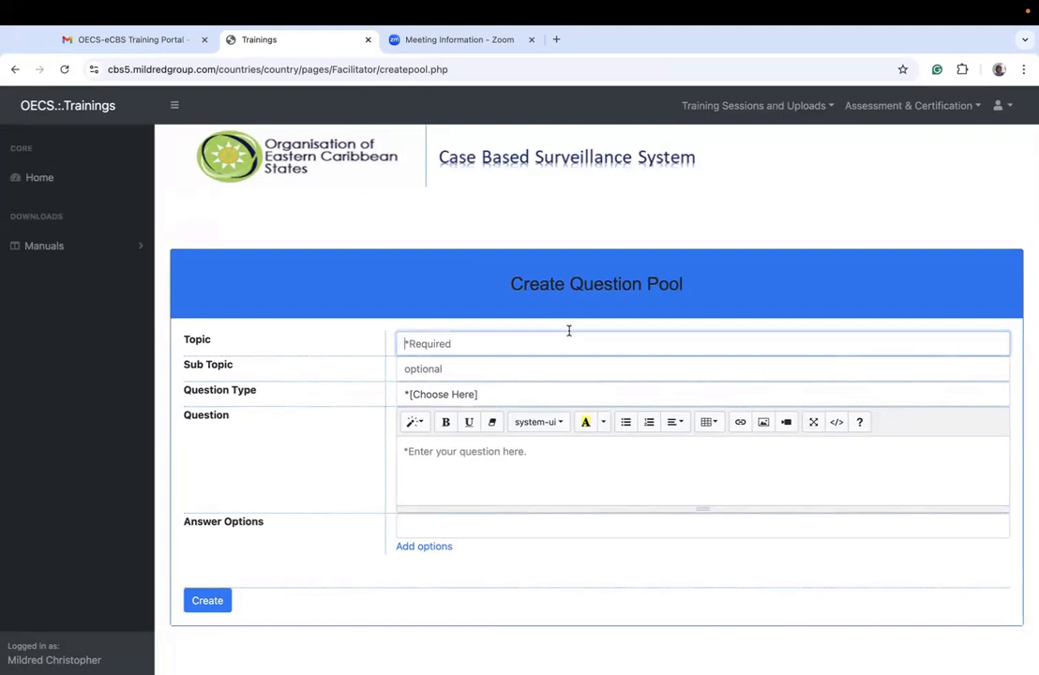
text(Screenings and Management)
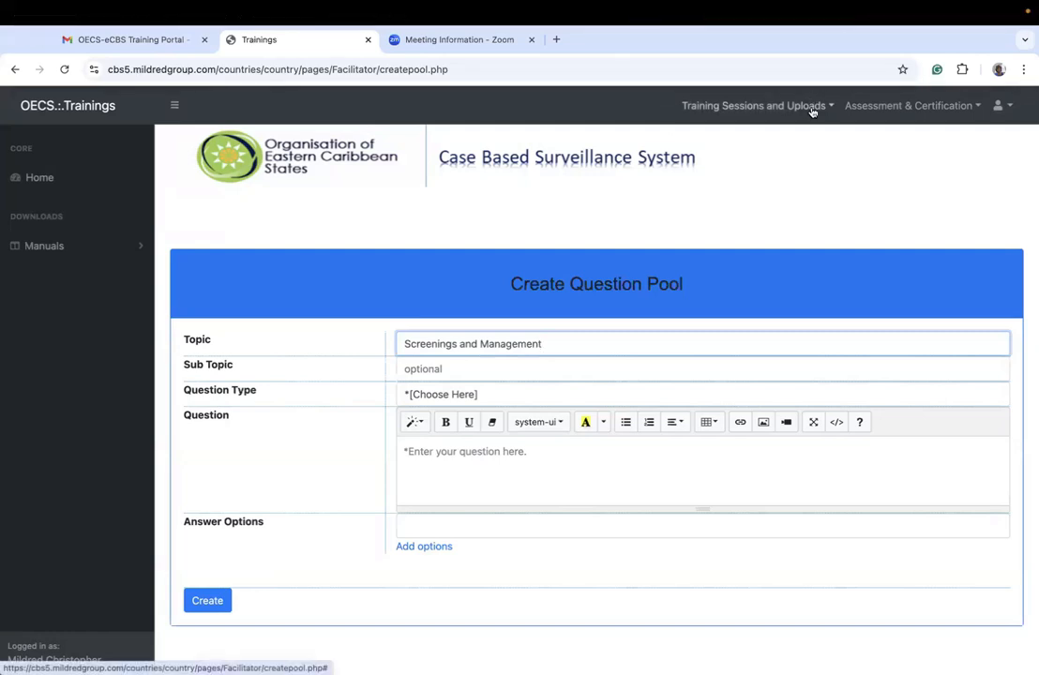
click(704, 100)
click(894, 105)
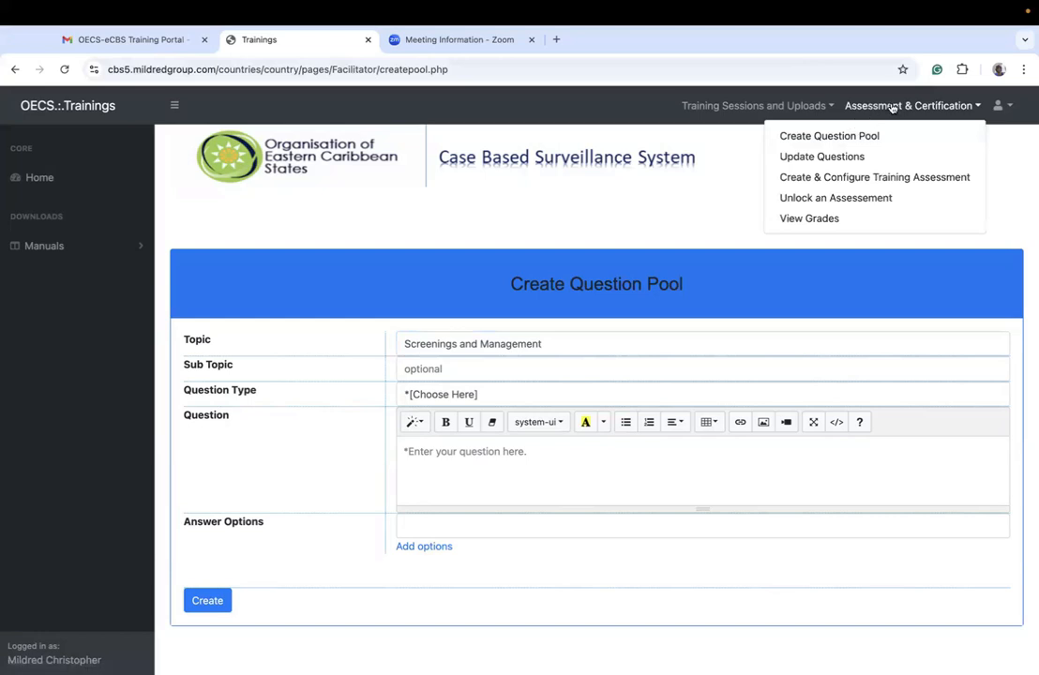
click(860, 116)
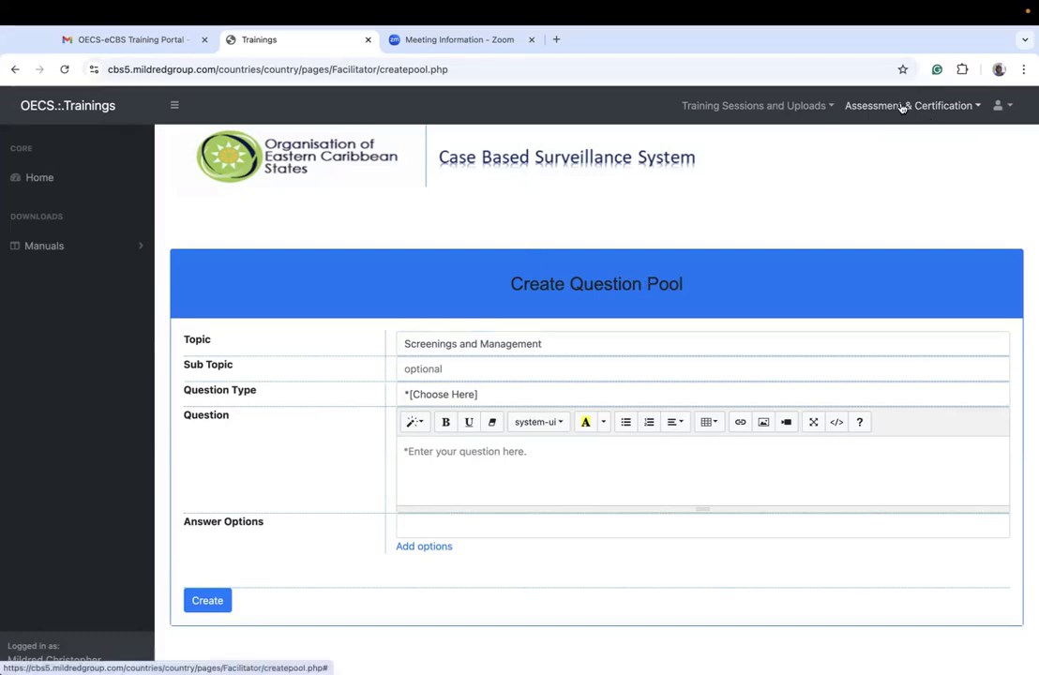
drag(557, 348, 358, 342)
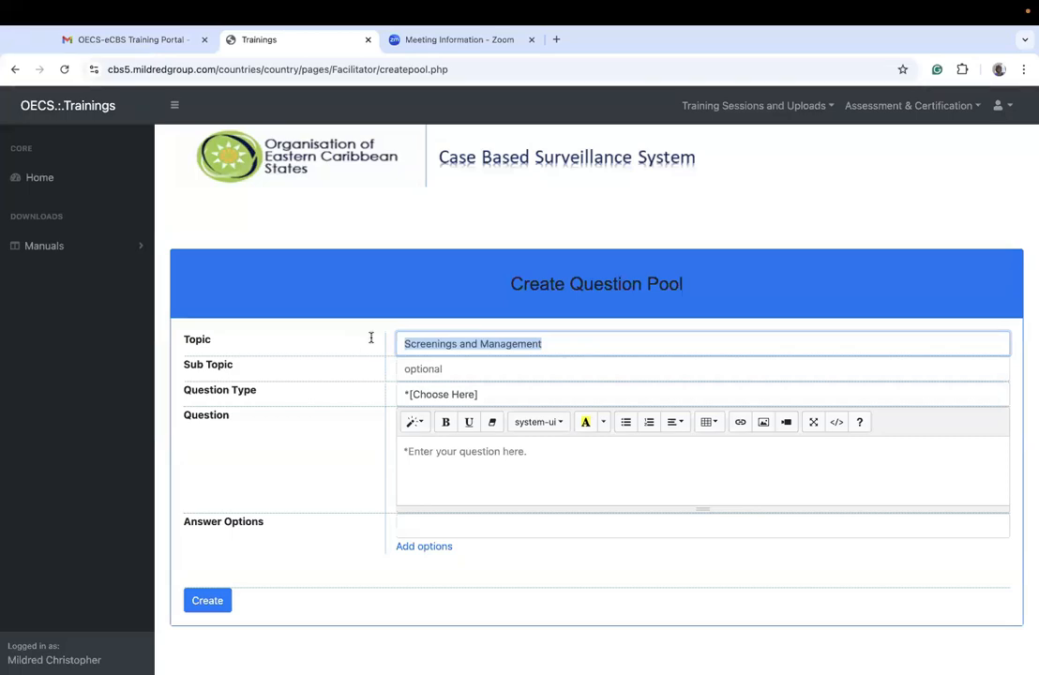
Step: Set the sub topic to "Antenatal Screenings" and the question type to True or False
click(433, 370)
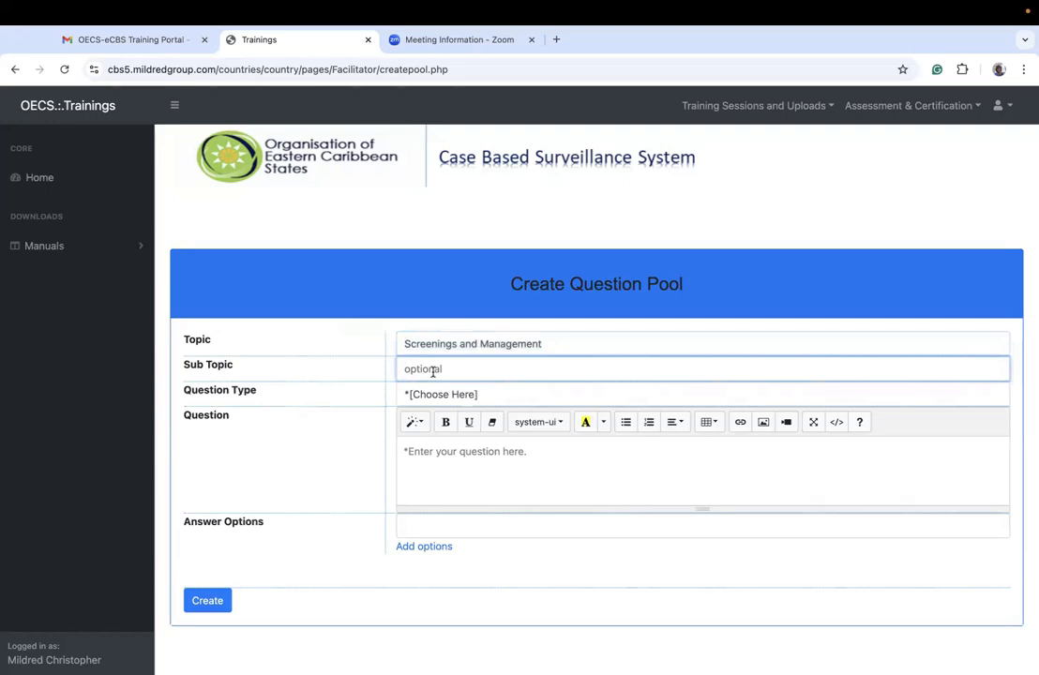
text(gener)
key(BackSpace)
key(BackSpace)
key(BackSpace)
key(BackSpace)
text(Antena)
text(tla)
text(al )
text(Screenings)
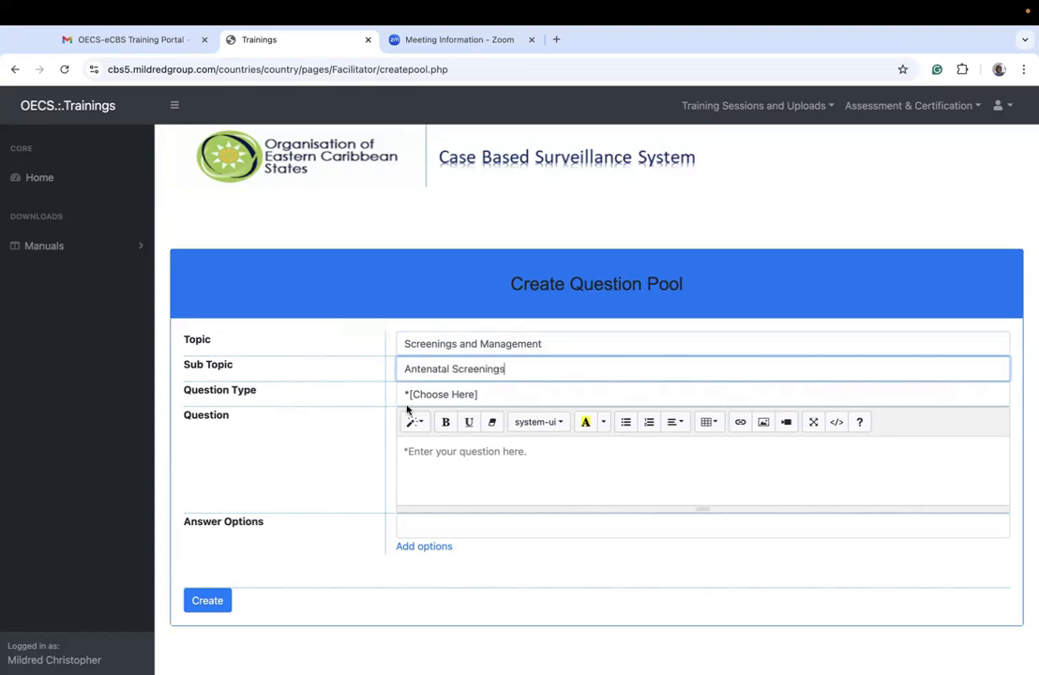
click(418, 394)
click(424, 429)
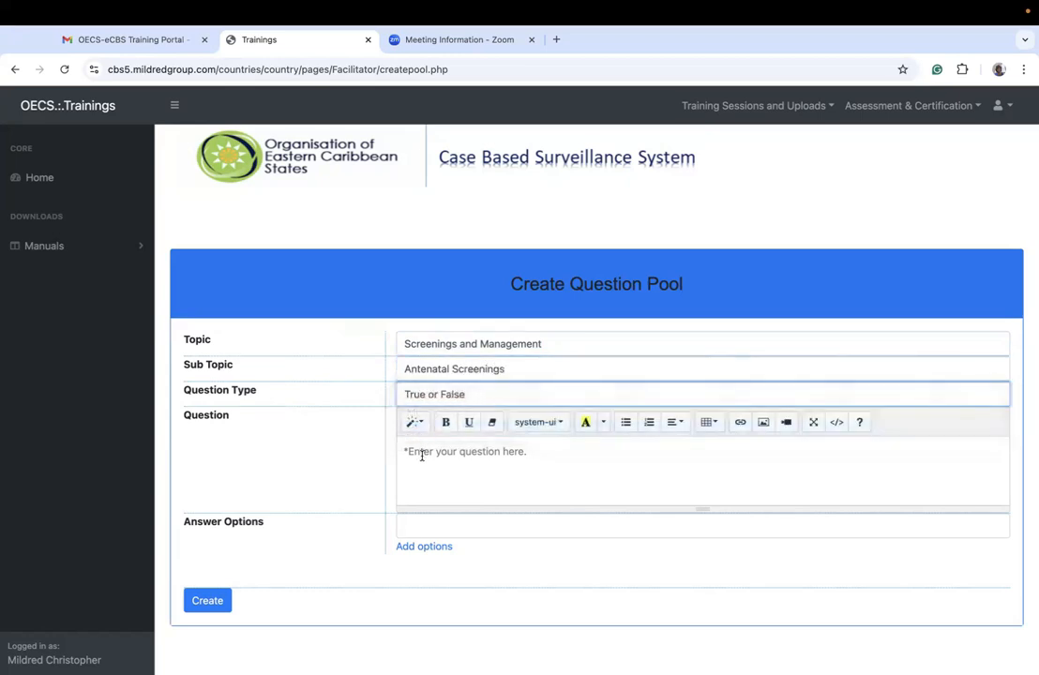
Step: Enter the question "A user assigned the screenings and Management role does not need extra permissions to register a pregnancy"
click(422, 455)
text(A u)
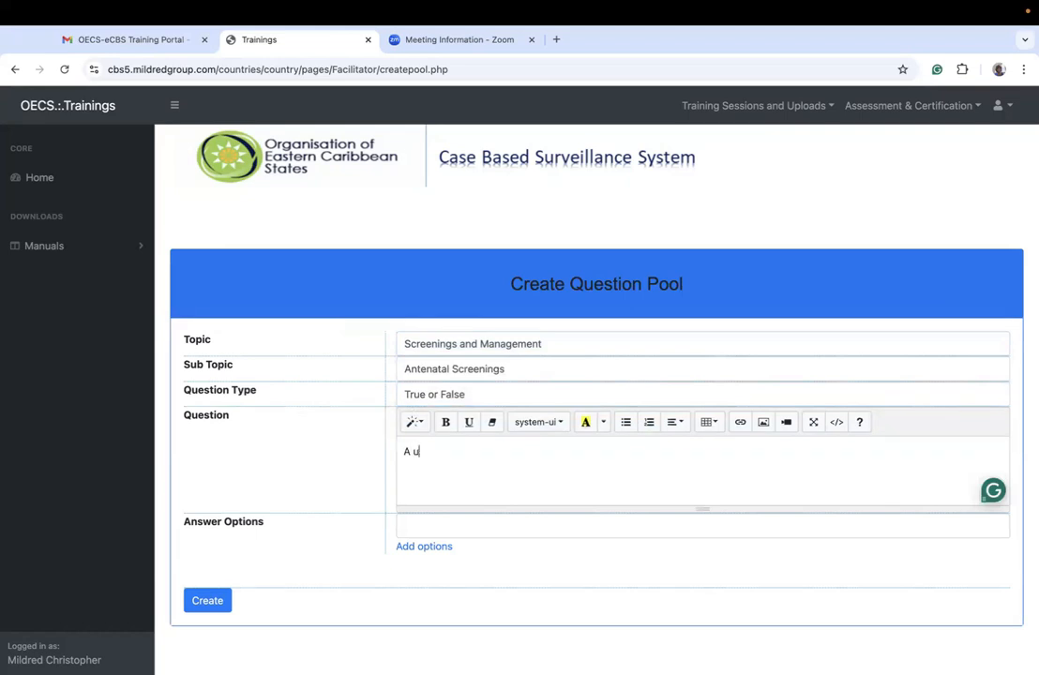
text(ser assigned the screenin)
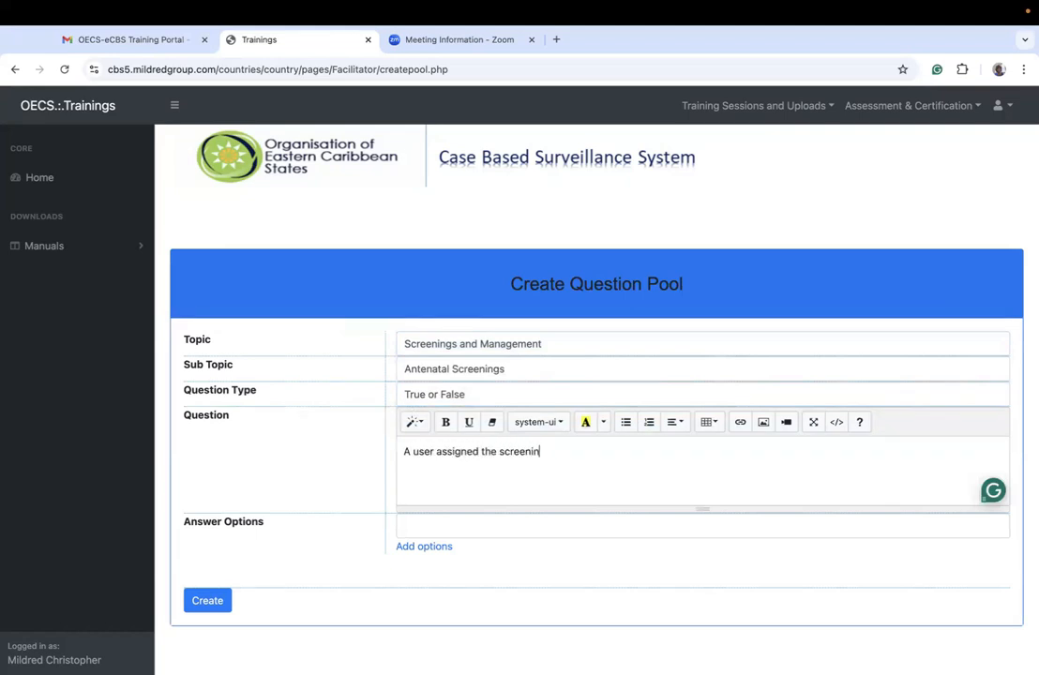
text(gs and Manageme)
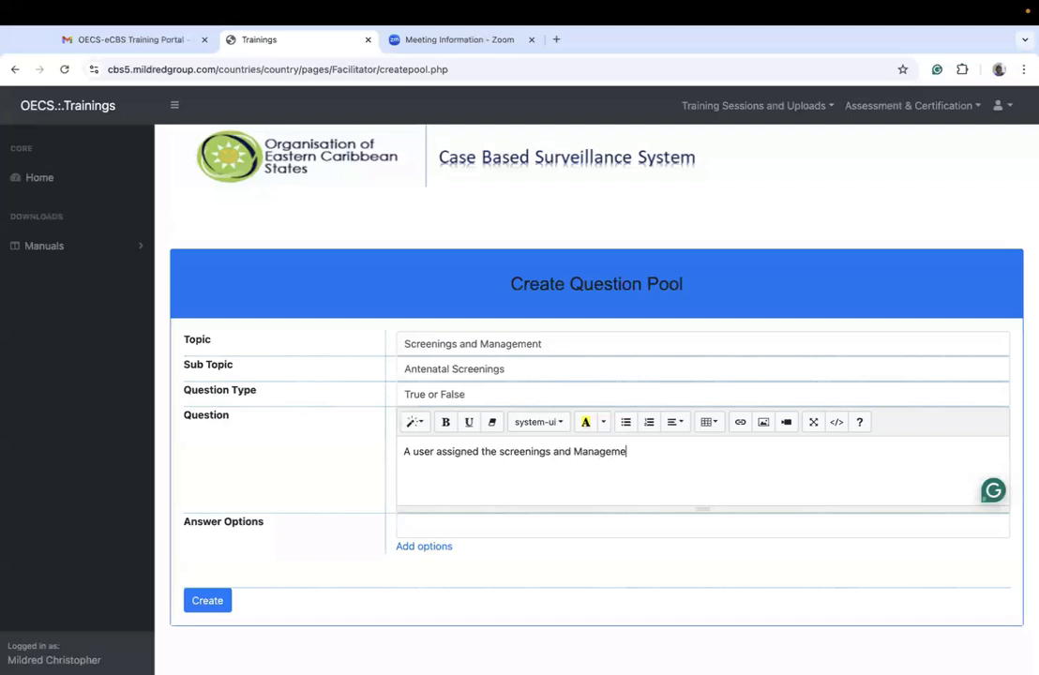
text(nt role does not need)
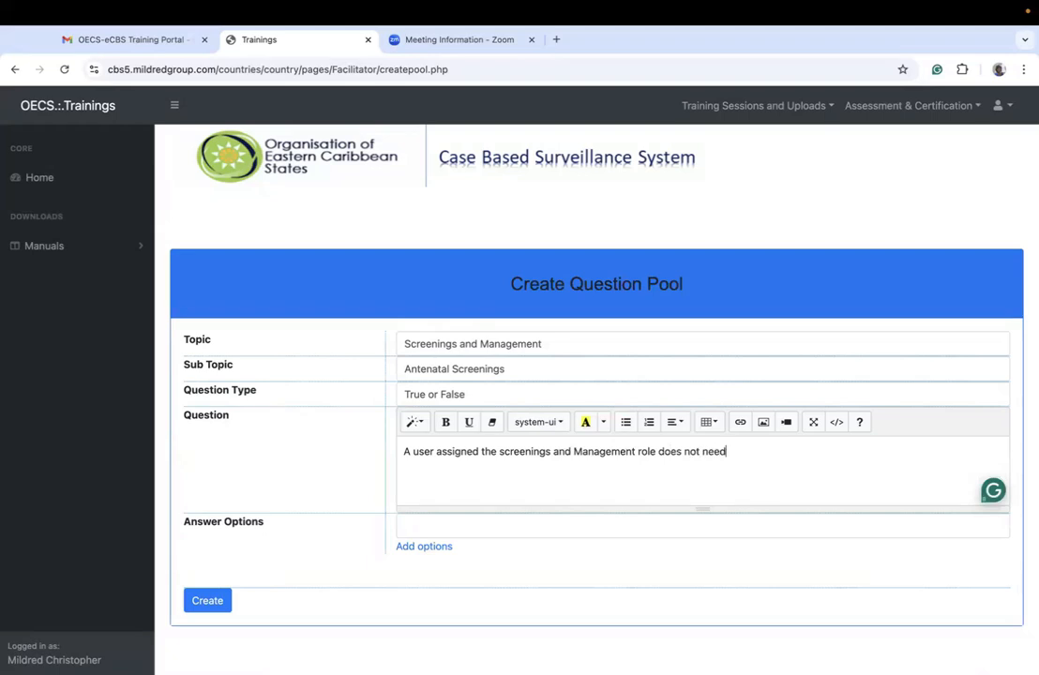
text( extra permissions to )
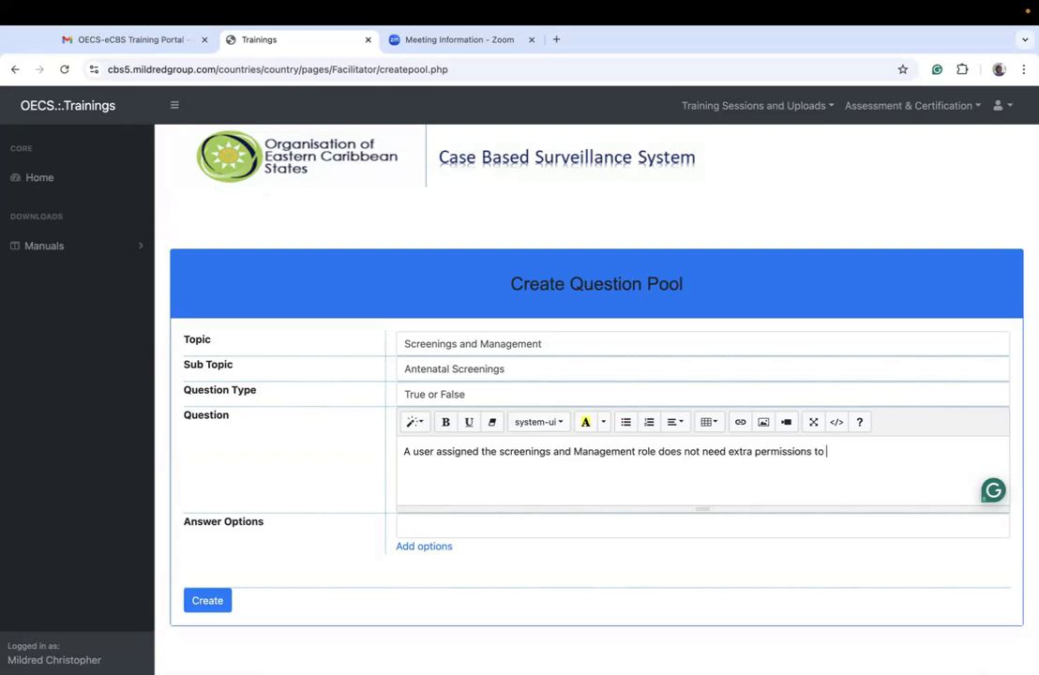
text(register a pregnancy)
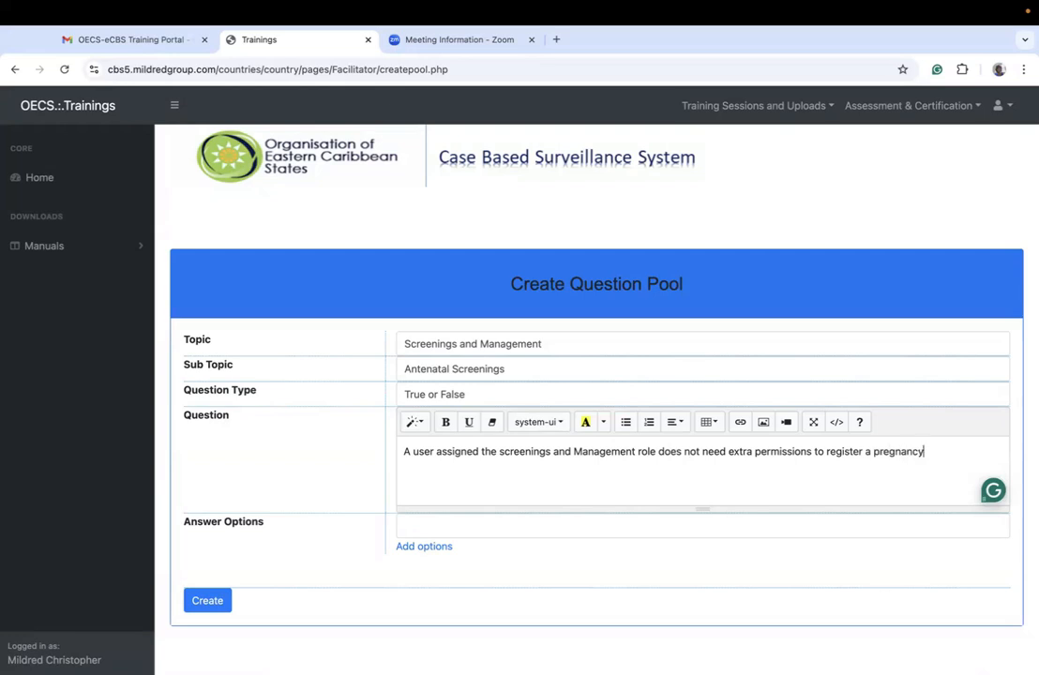
Step: Enter "true" as the first answer option and add a second option reading "false"
click(422, 523)
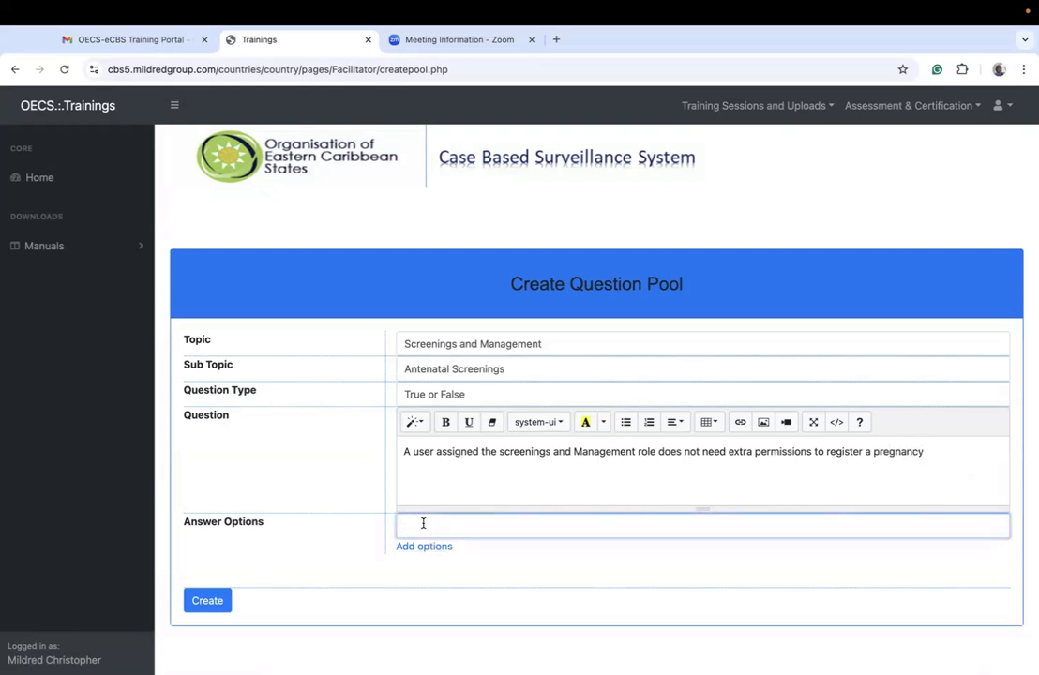
text(ye)
text(ure)
text(ue)
click(419, 547)
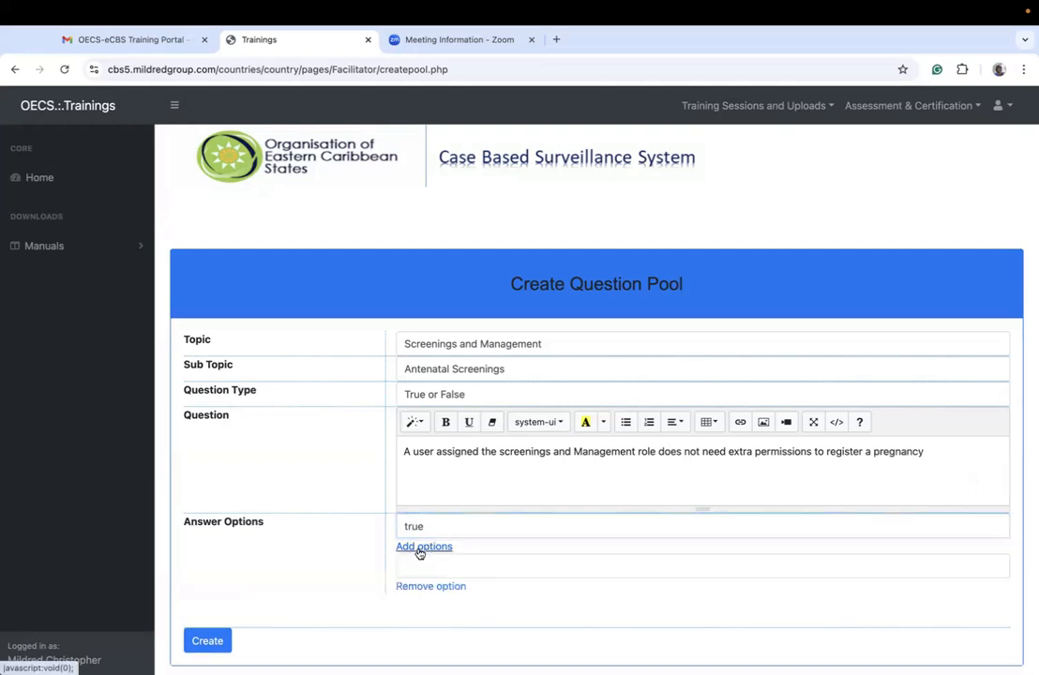
click(413, 560)
text(false)
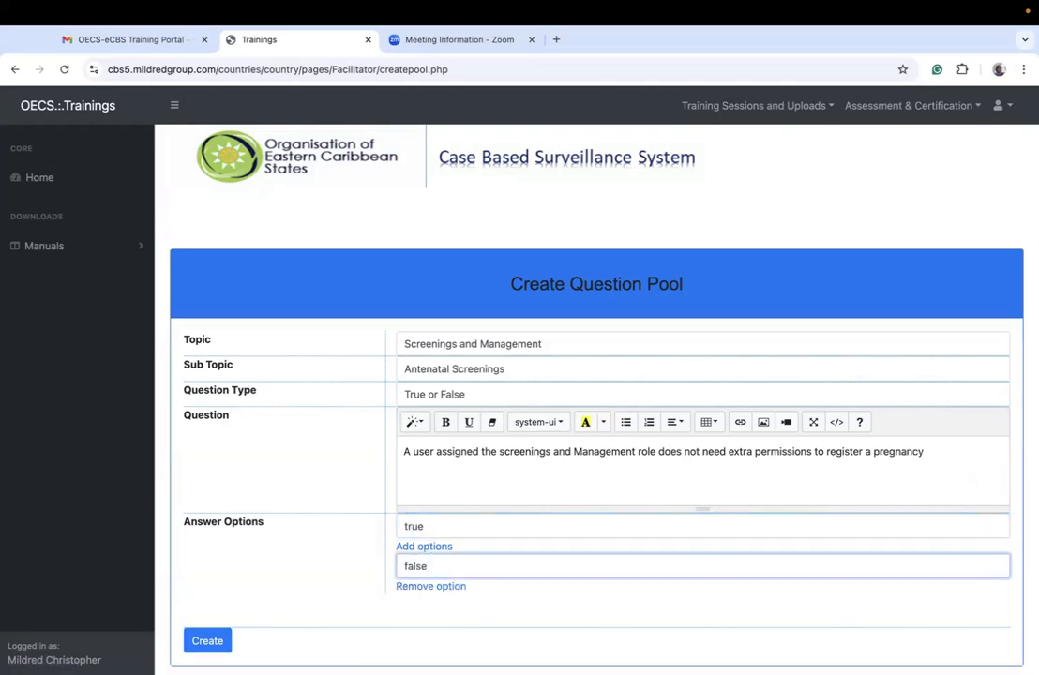
Step: Create the true-or-false pregnancy registration question and confirm saving it to the question pool
scroll(390, 505, down, 1)
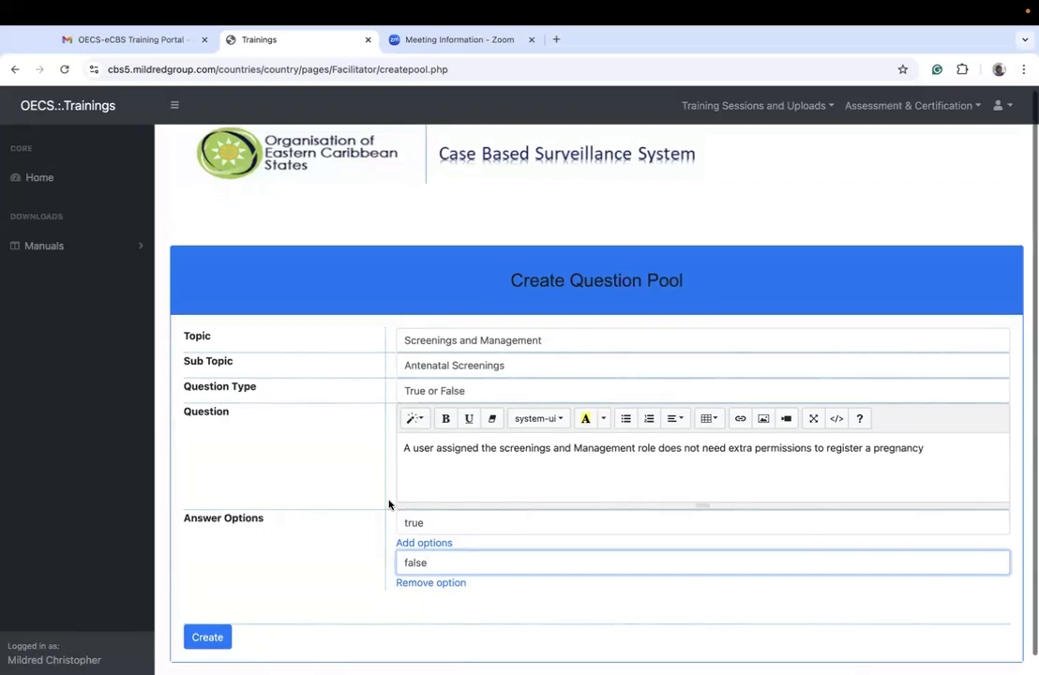
scroll(389, 502, down, 1)
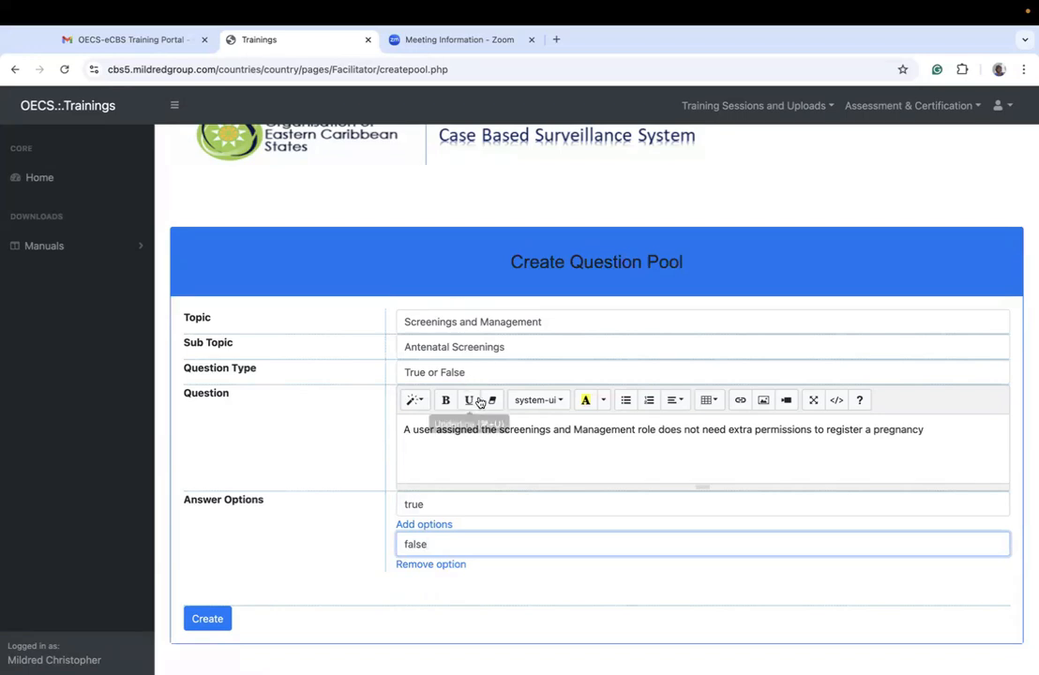
click(206, 619)
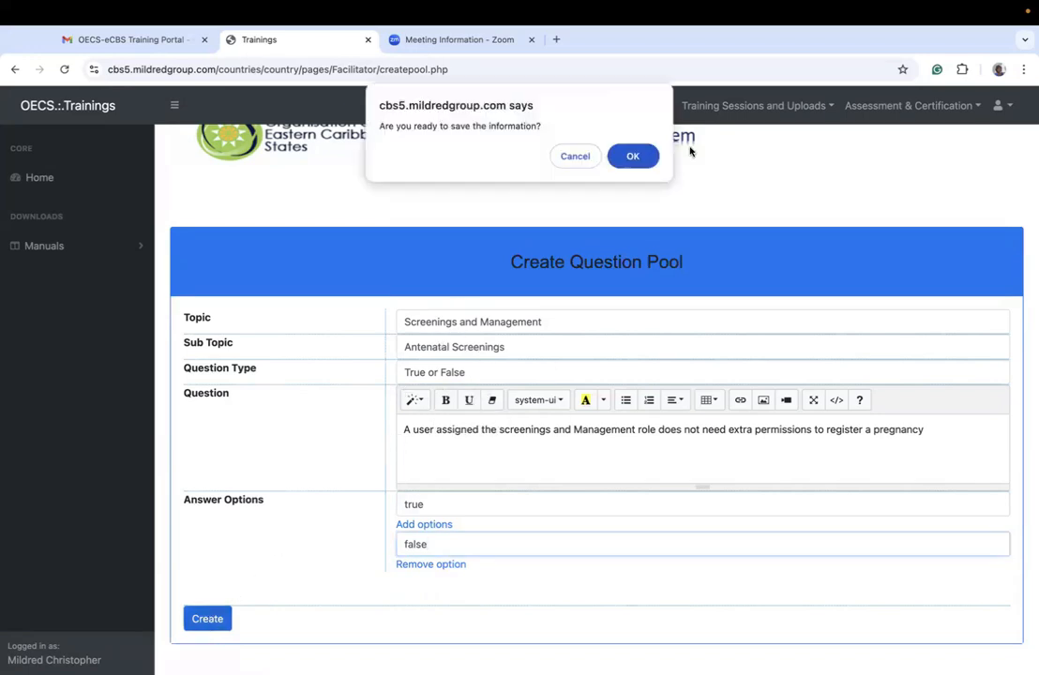
click(633, 156)
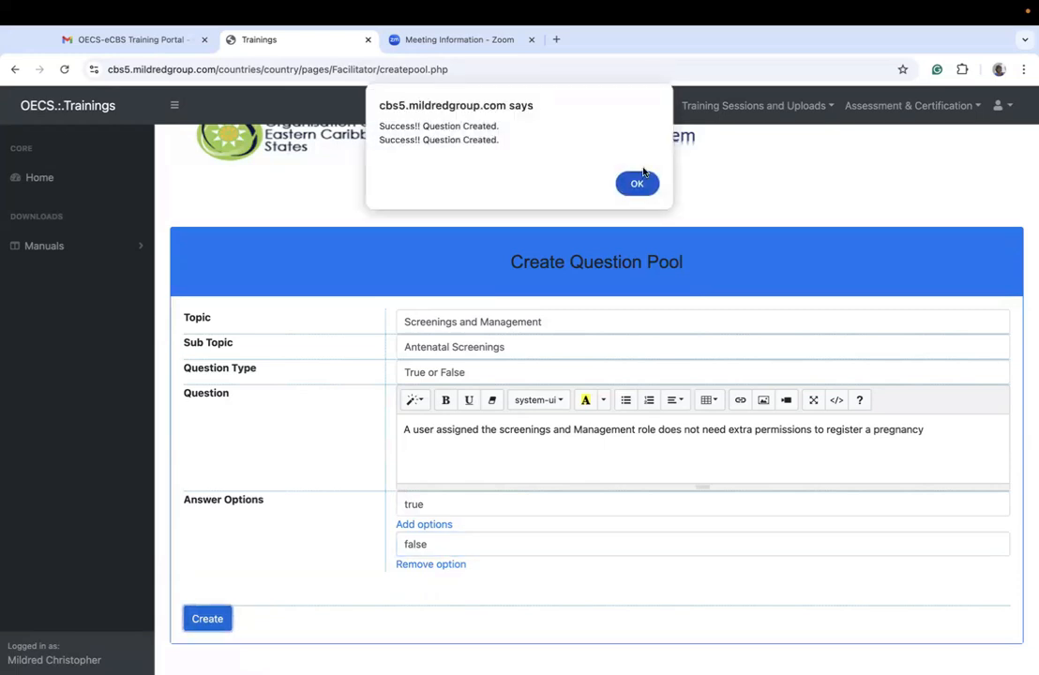
click(639, 180)
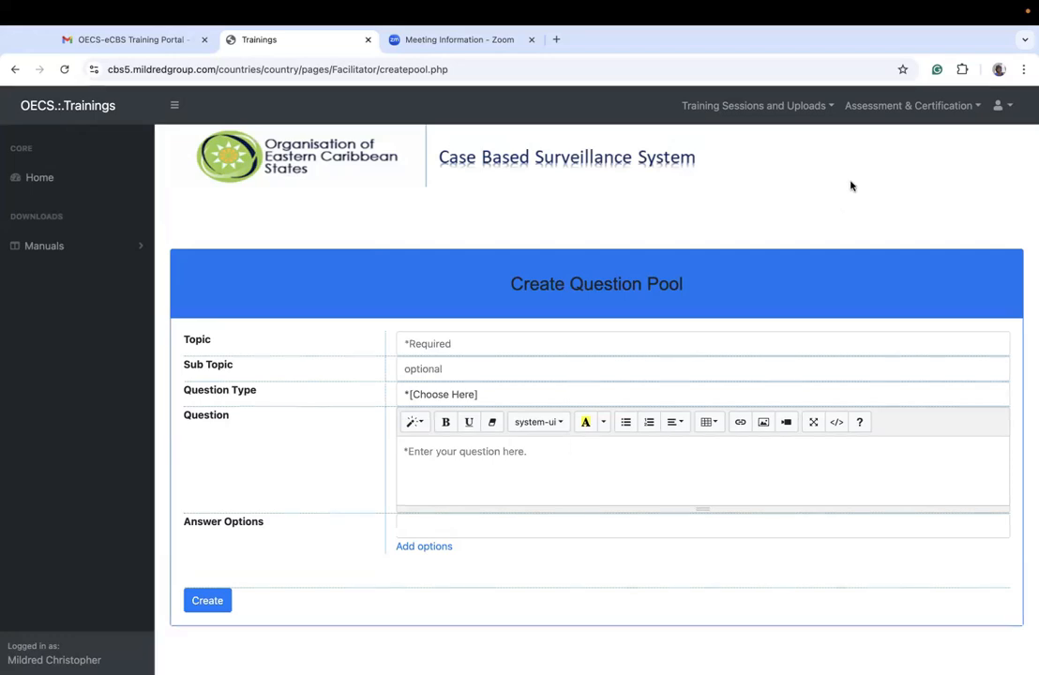
Step: Open the question on which functionality a developer role user has for updating, and mark "create virtual training workshop users account" as its answer
click(891, 106)
click(830, 160)
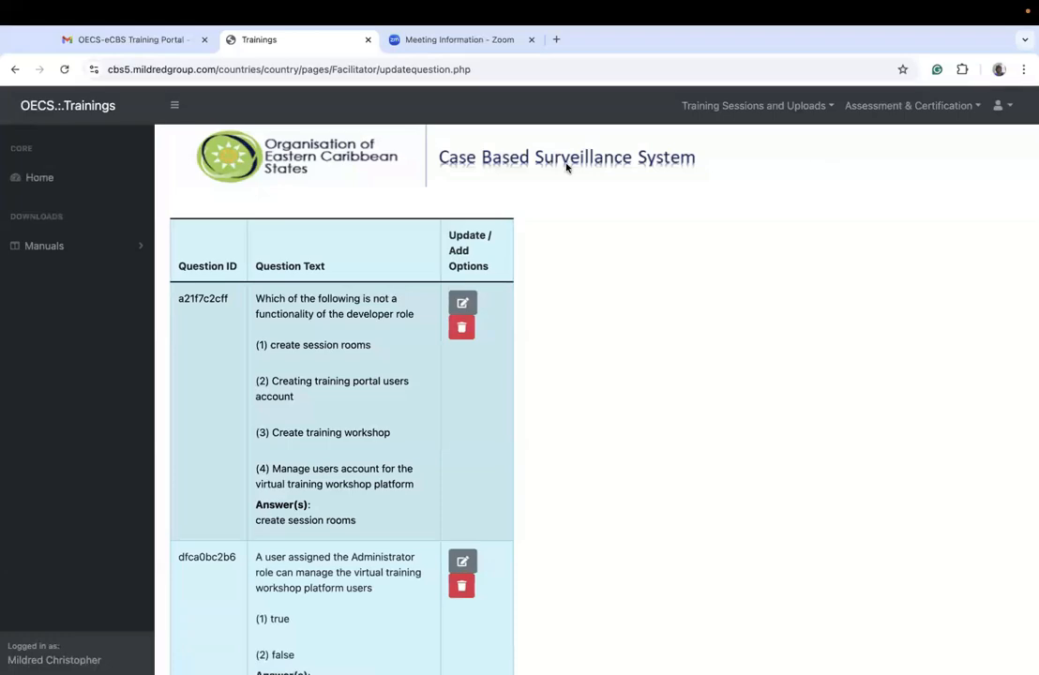
scroll(432, 413, down, 10)
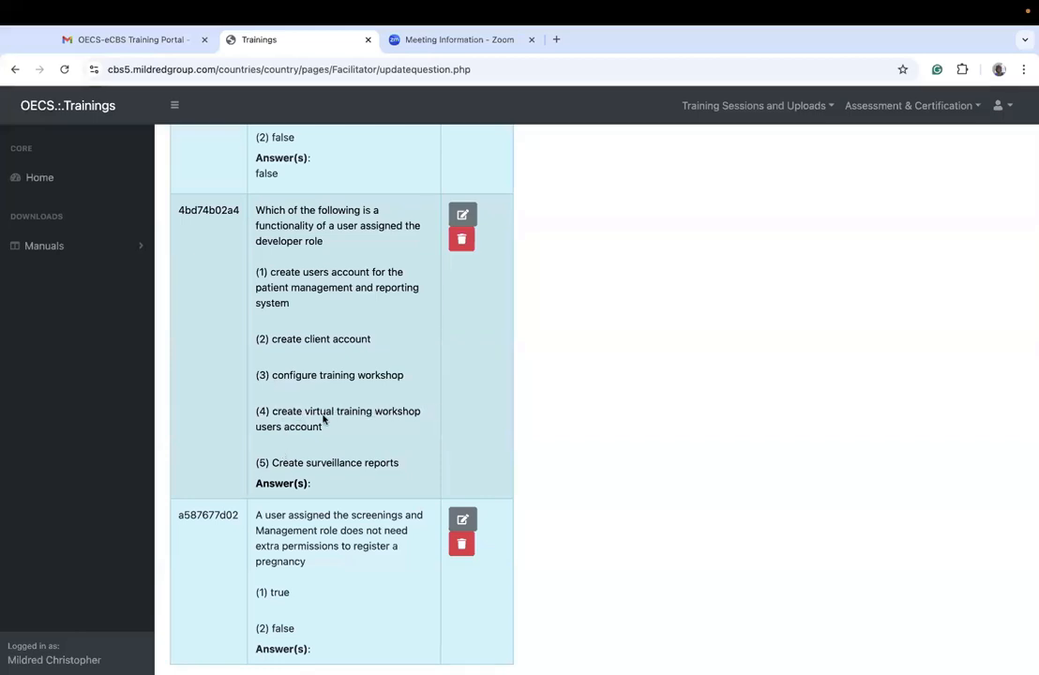
click(463, 214)
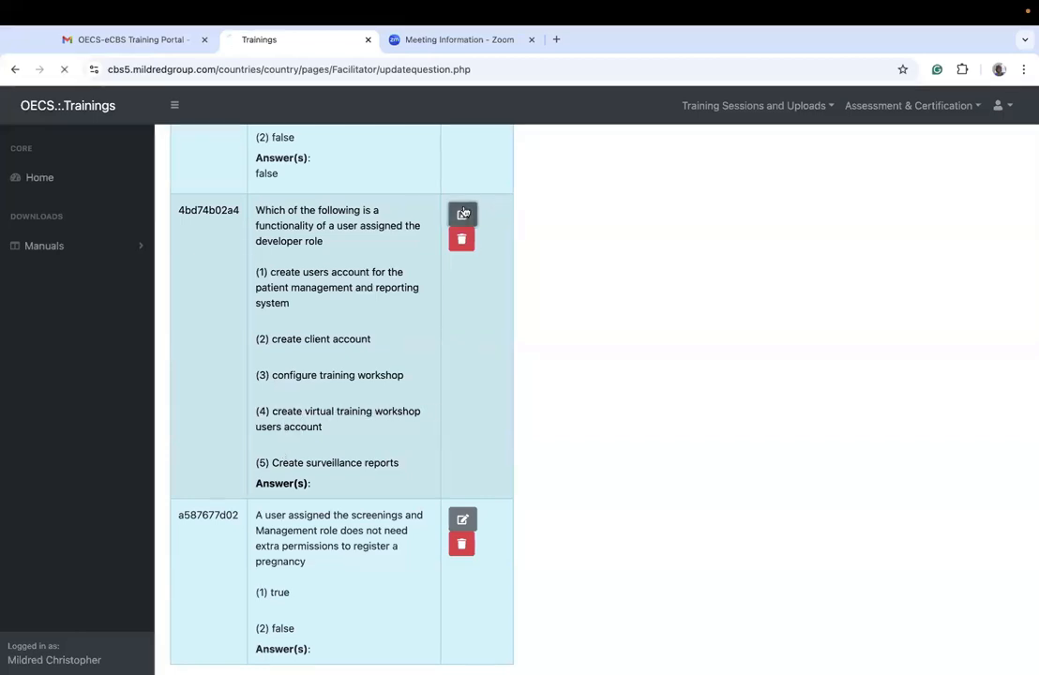
scroll(774, 313, down, 3)
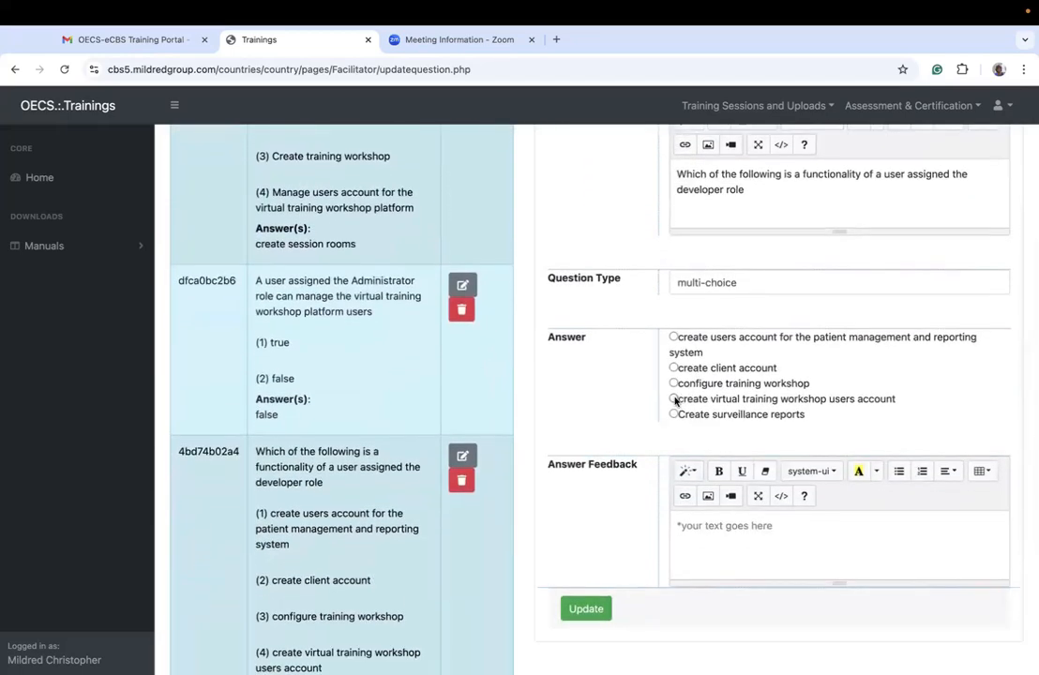
click(674, 400)
Step: Enter the answer feedback "The Developer is responsible for creating accounbts on the Virtual Training Workshop platform only"
click(749, 529)
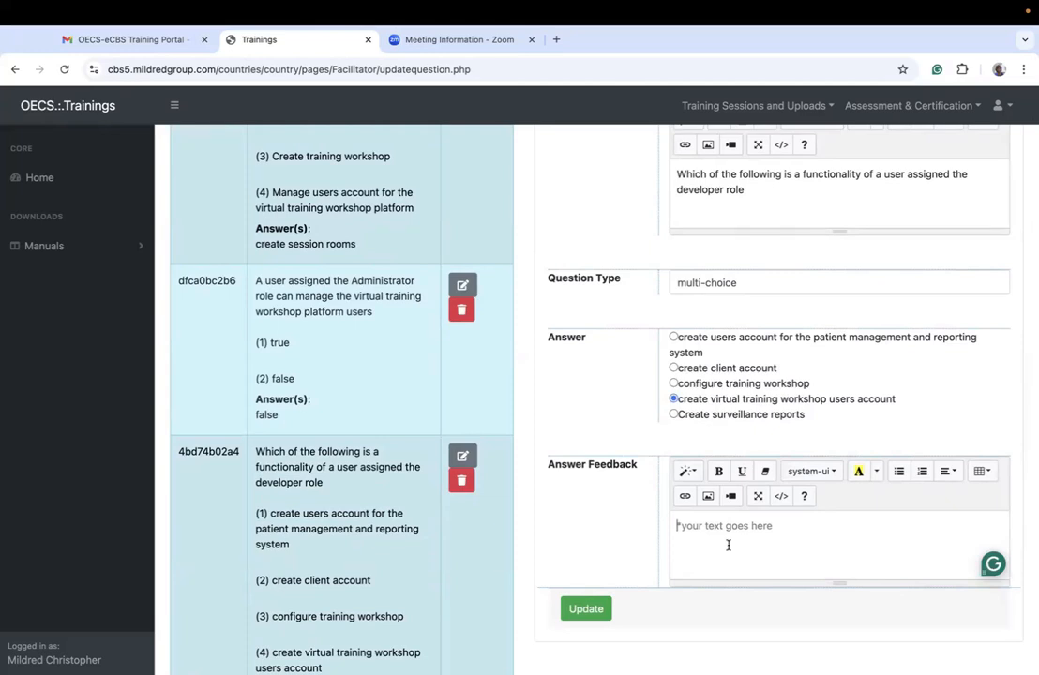
text(The )
text(Dvee)
text(evelope)
text(r is)
text( resonsi)
key(BackSpace)
key(BackSpace)
key(BackSpace)
key(BackSpace)
text(ponsible for creat)
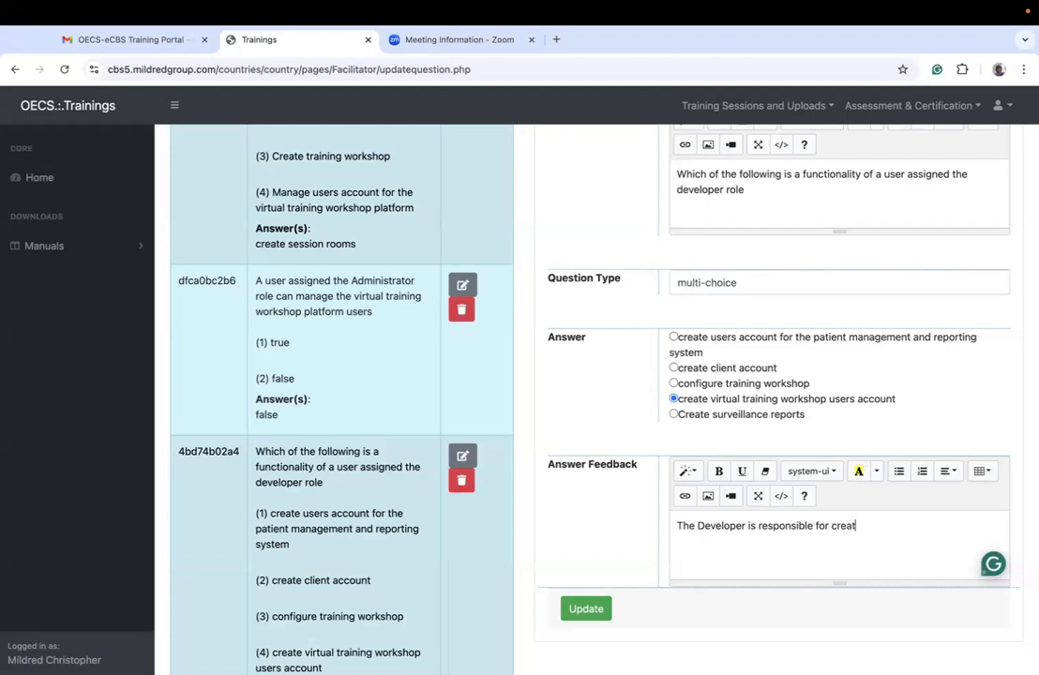
text(ing accounbts on the Virtual)
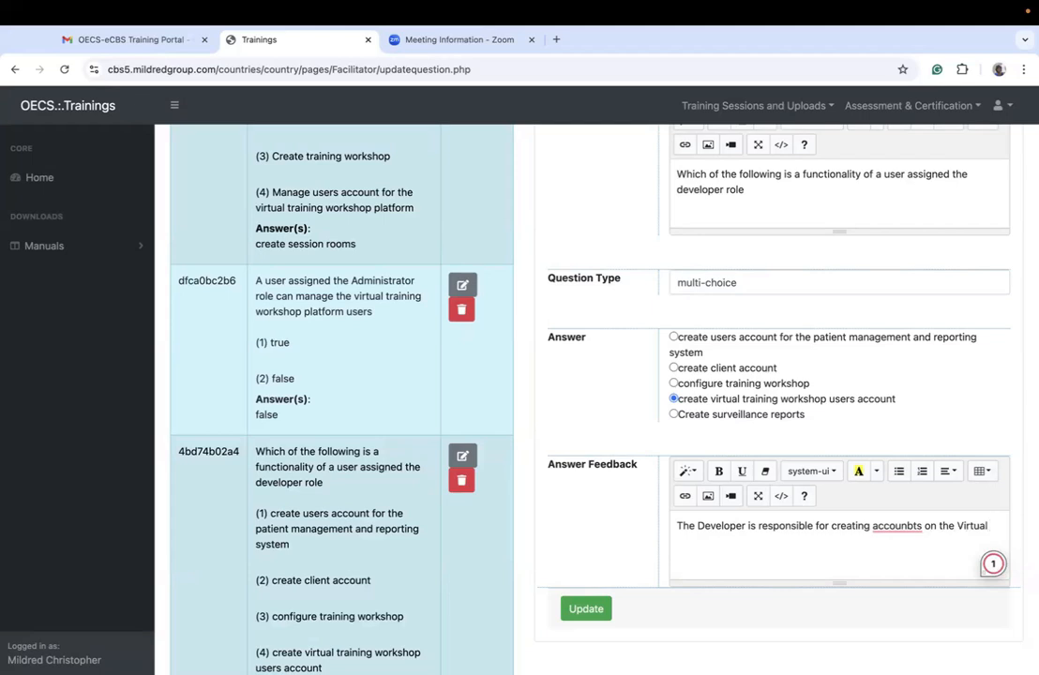
text( Training Workshop)
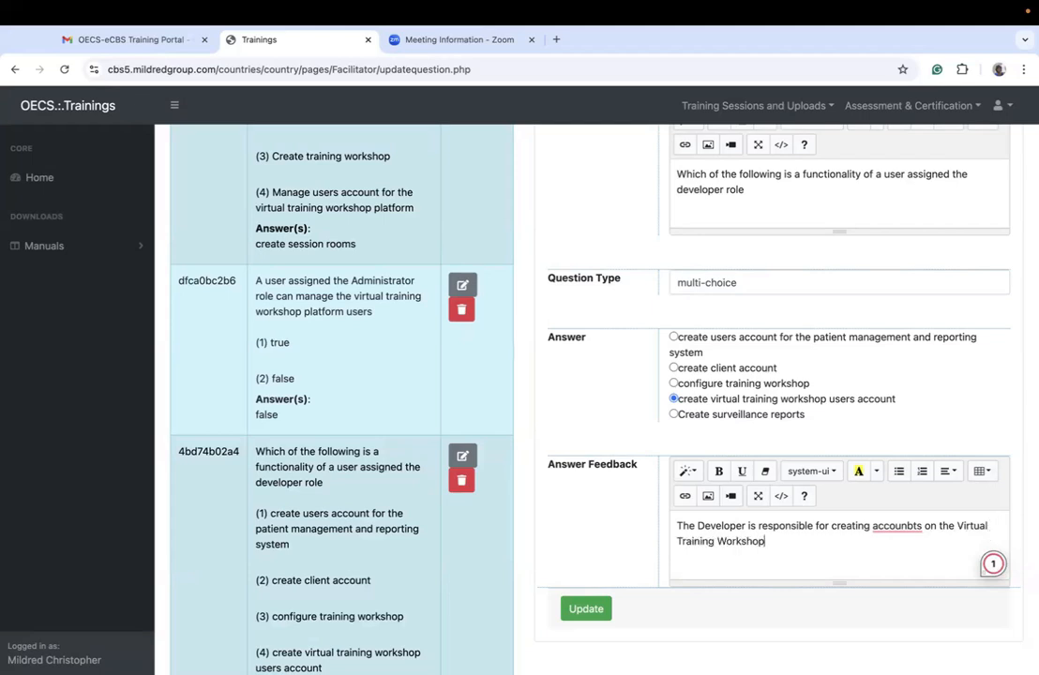
text( platform only)
Step: Revise the answer feedback to read "The Developer is responsible for creating and managing accounts on the Virtual Training Workshop platform only."
click(909, 524)
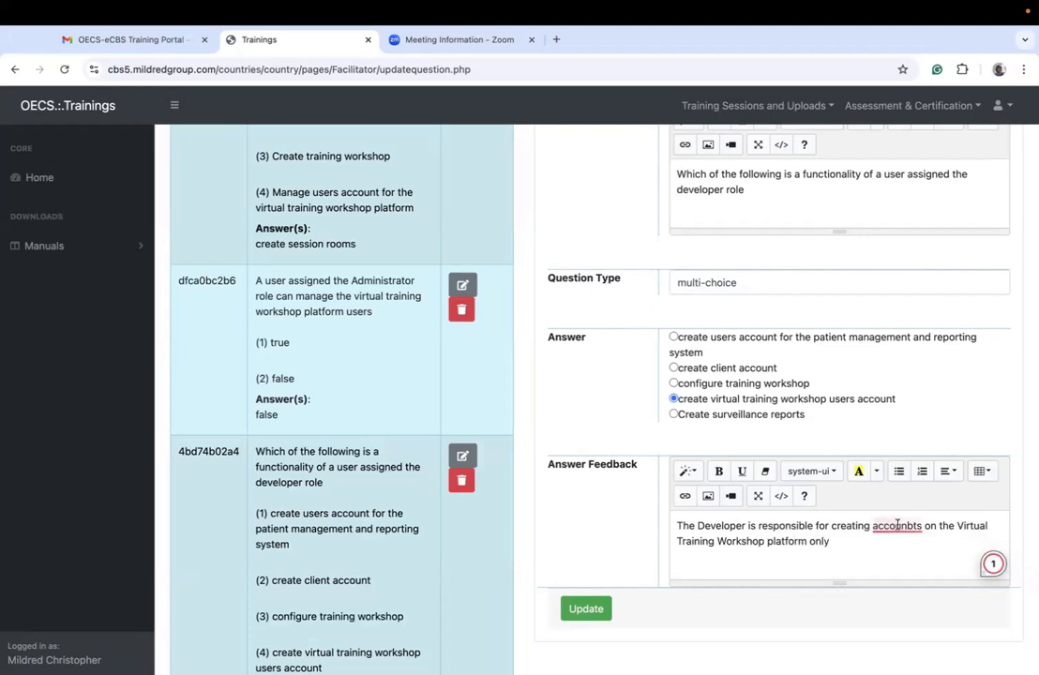
click(901, 433)
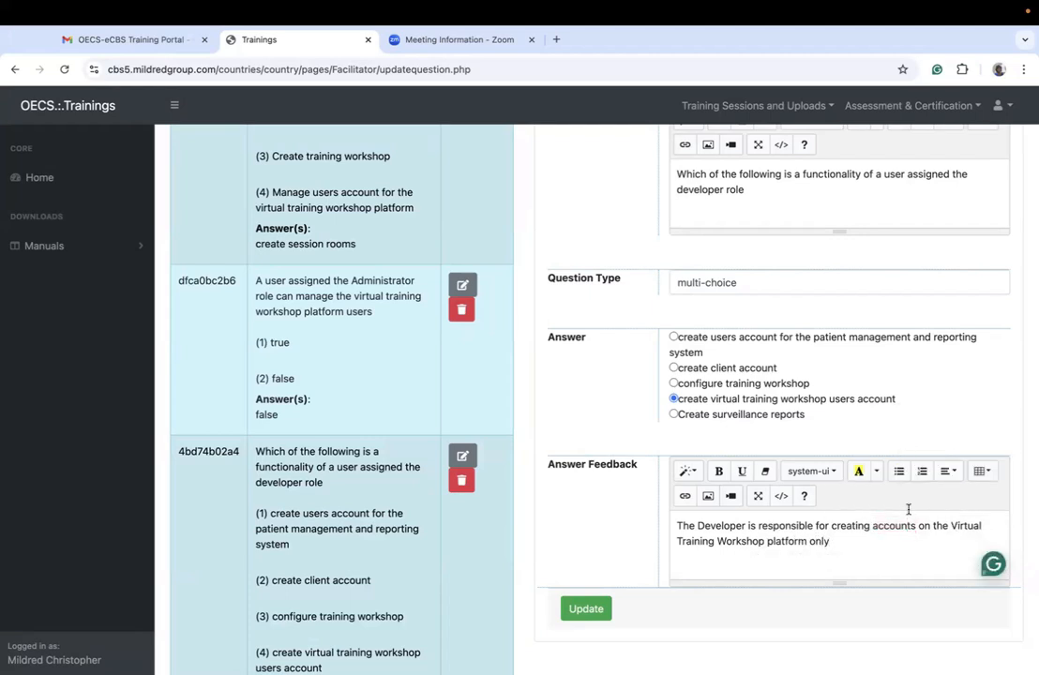
click(871, 526)
text(and manage)
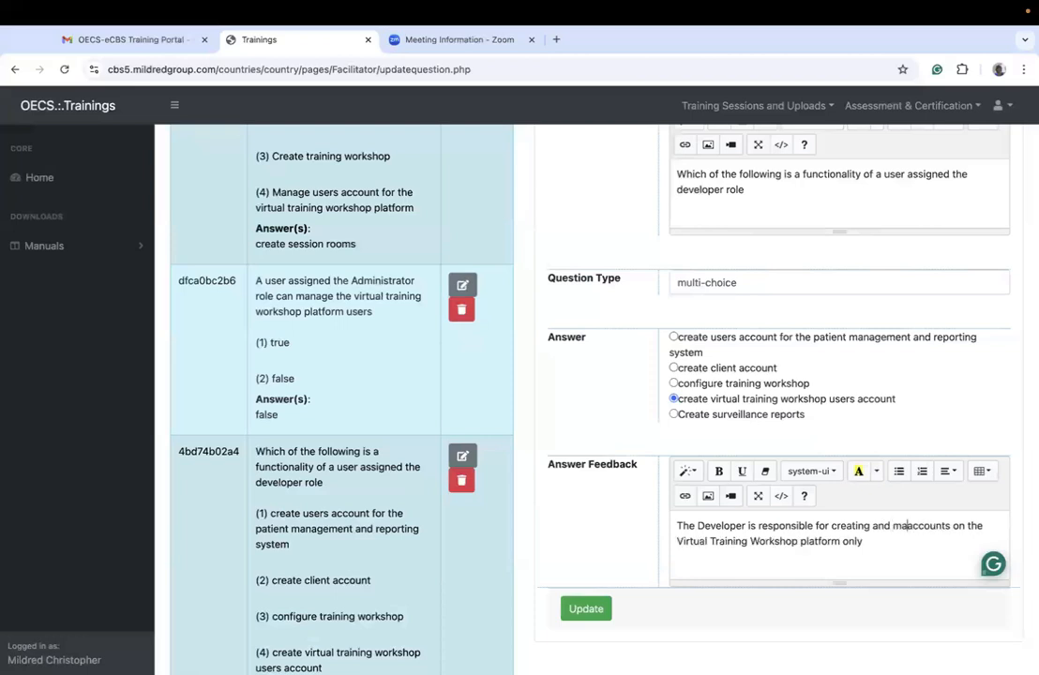
key(BackSpace)
key(BackSpace)
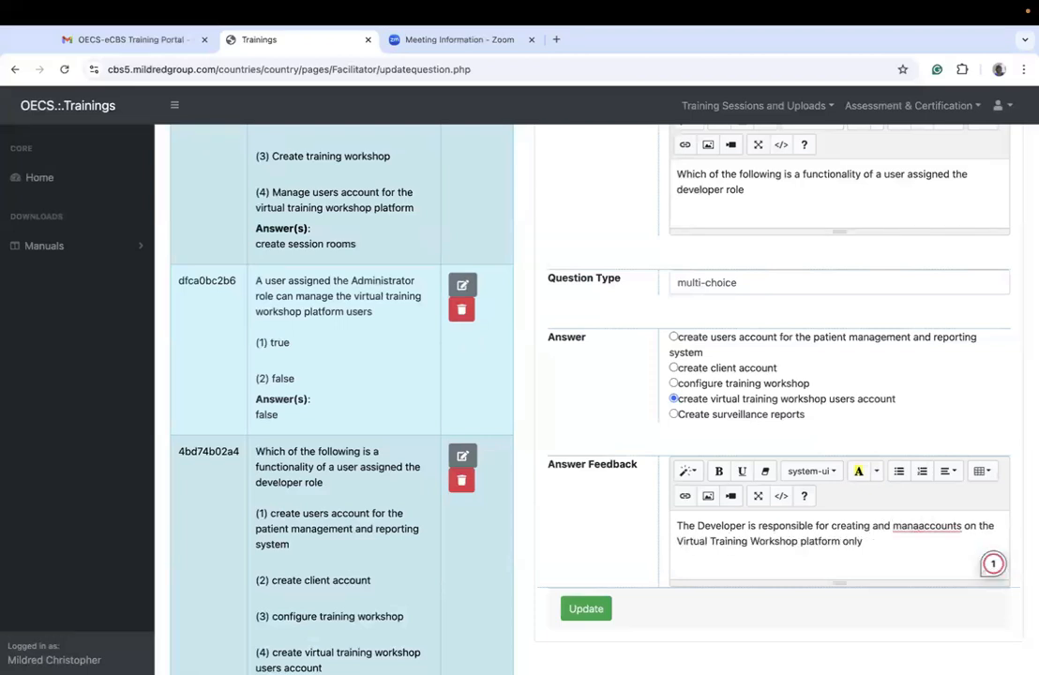
text(ging)
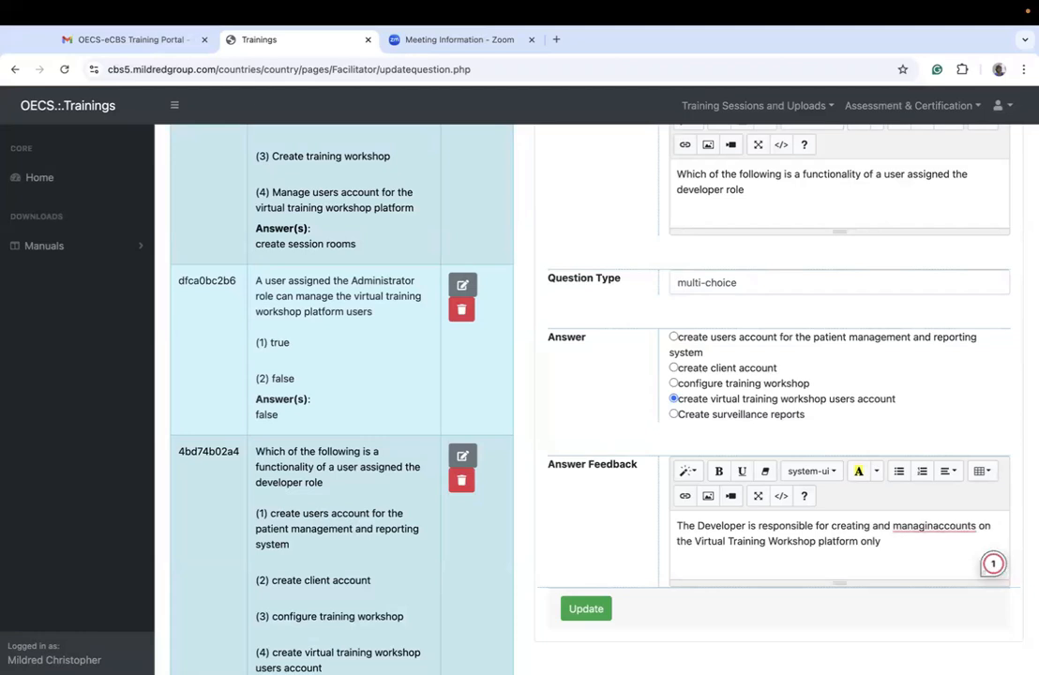
click(895, 541)
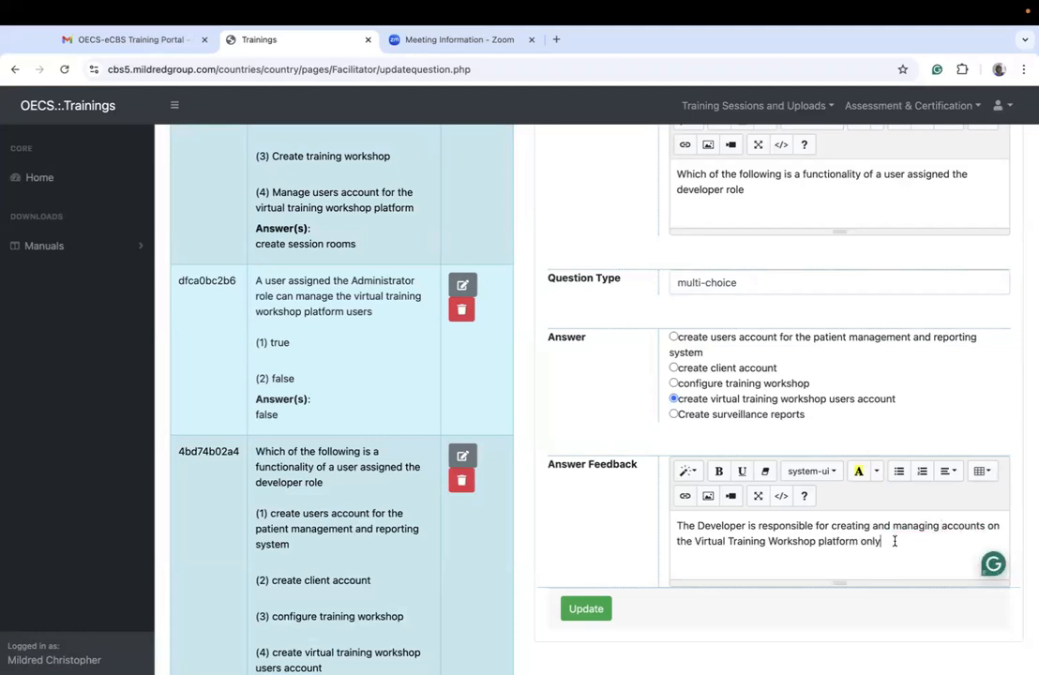
text(.)
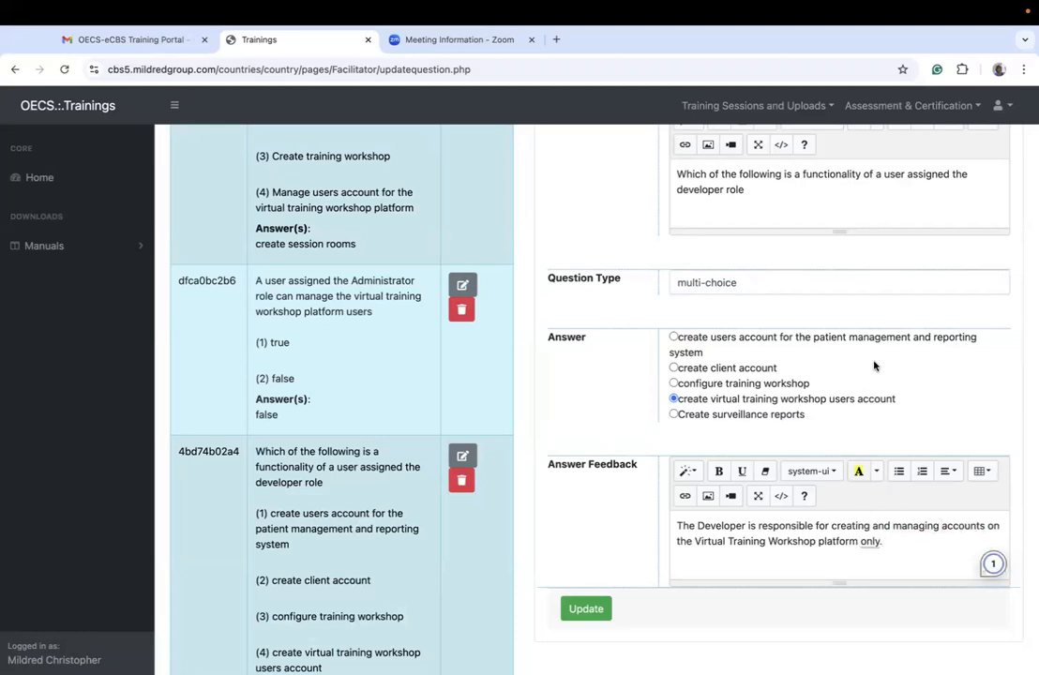
Step: Save the update to the developer role question and check its recorded answer in the question list
scroll(797, 451, up, 1)
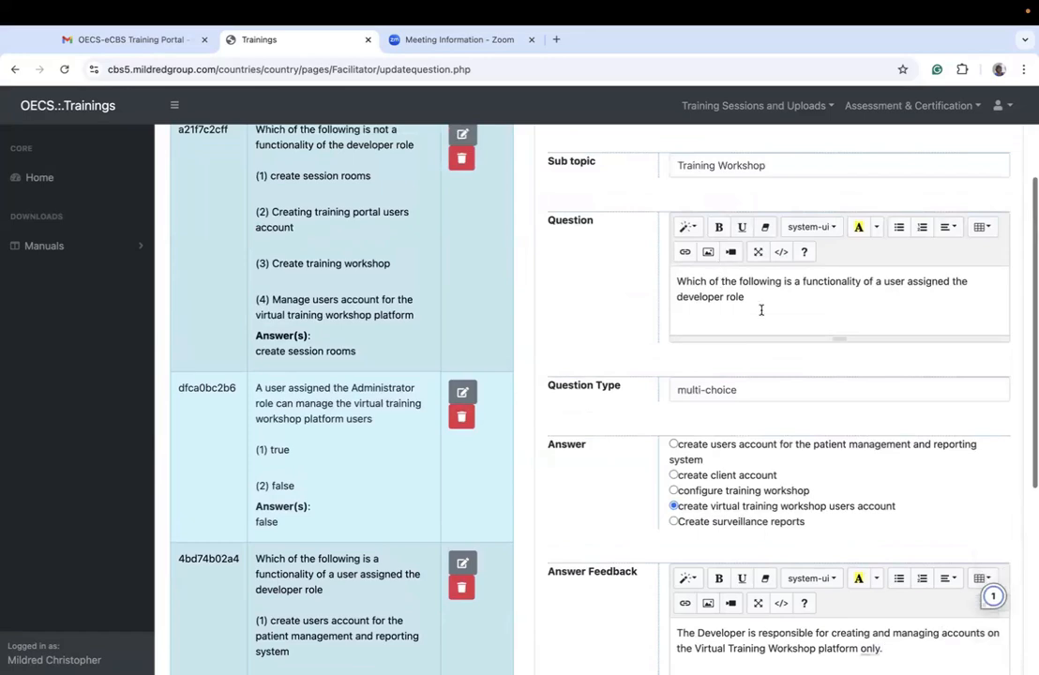
click(778, 162)
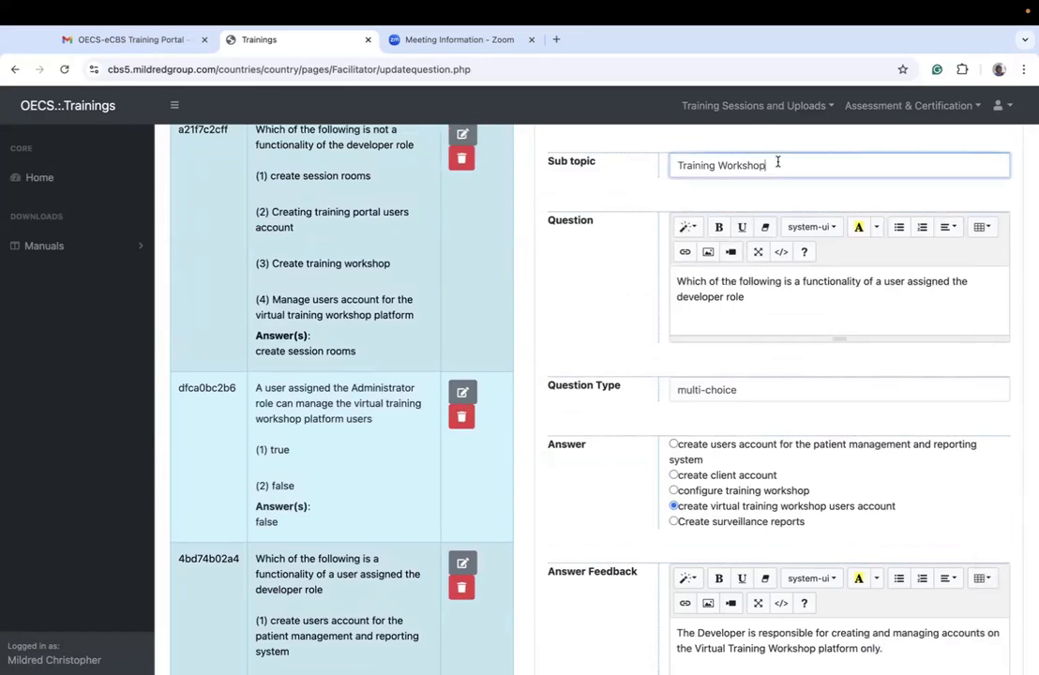
scroll(779, 451, down, 4)
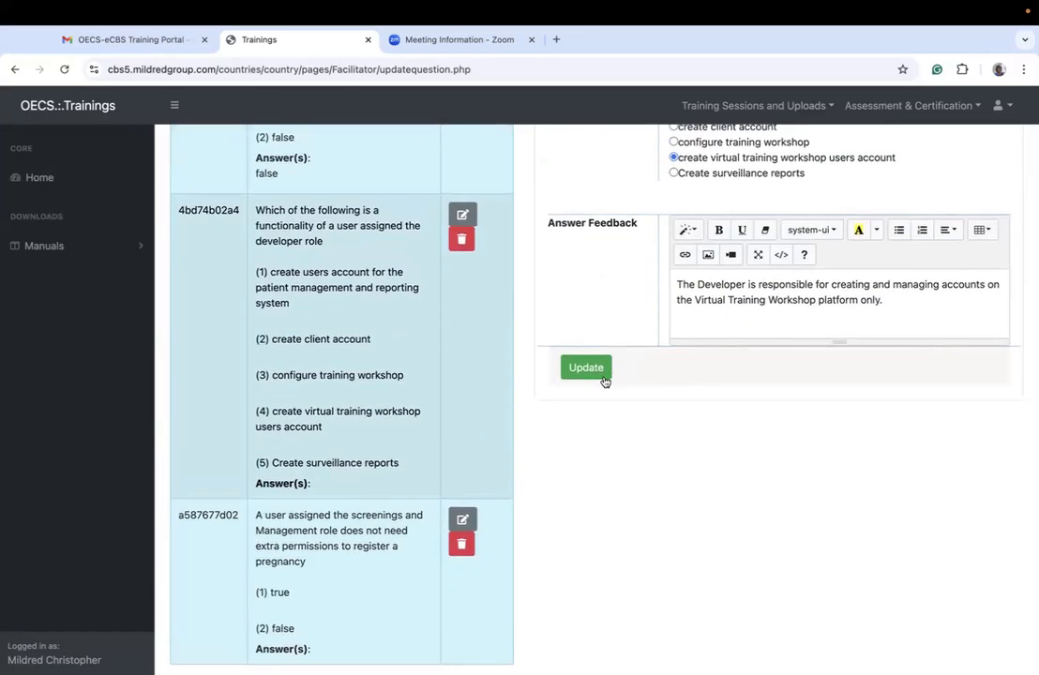
click(598, 370)
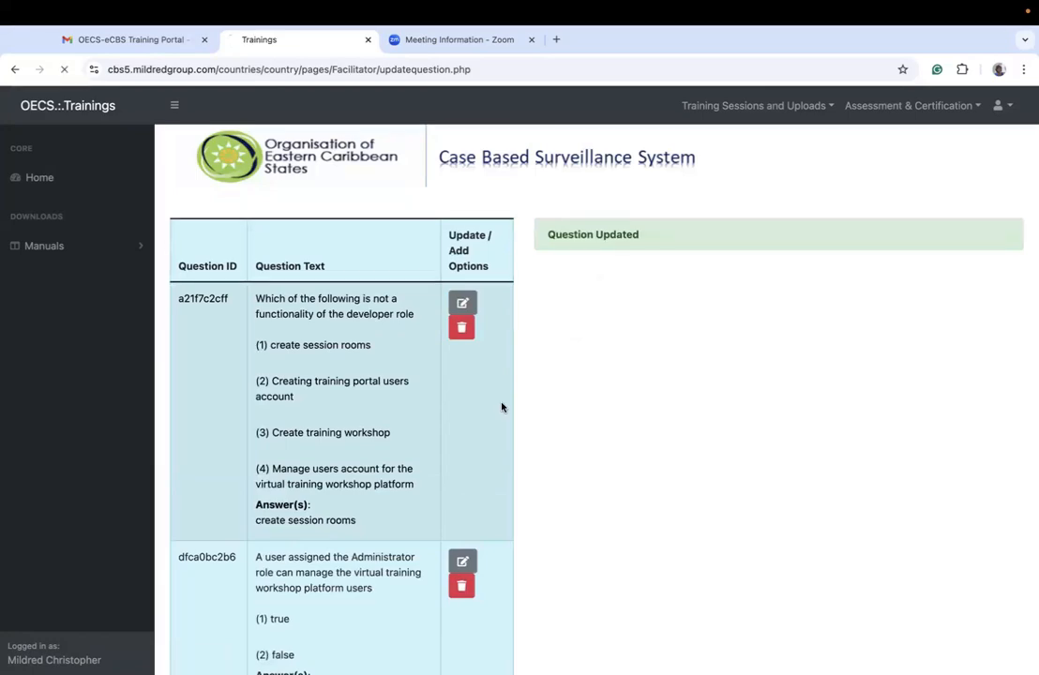
scroll(502, 407, down, 4)
scroll(502, 408, down, 2)
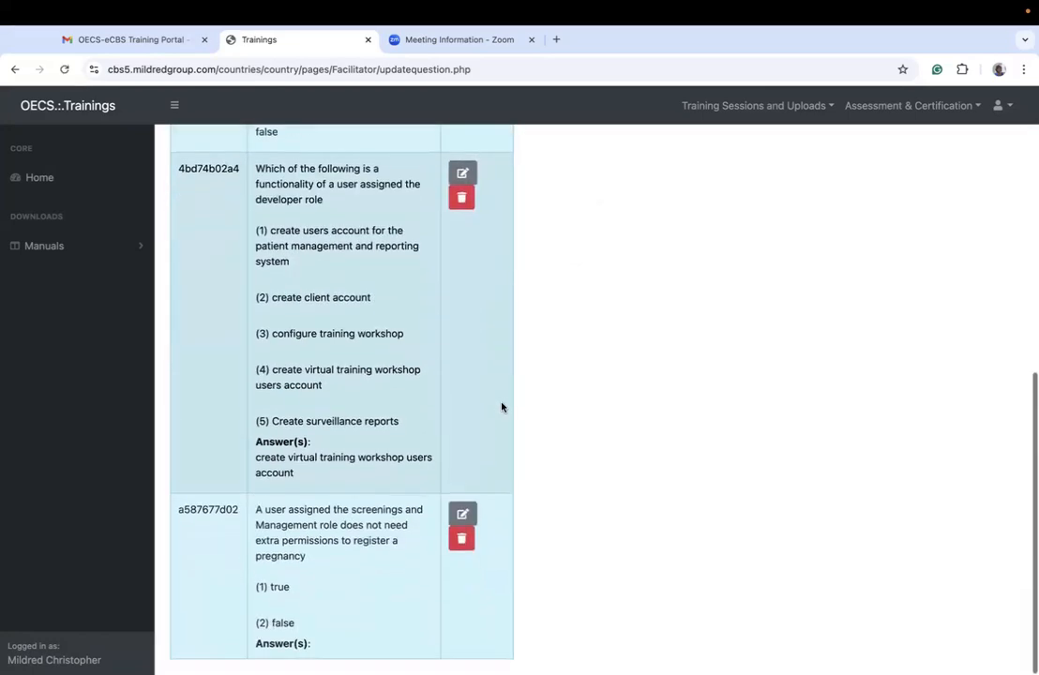
drag(299, 482, 251, 462)
Step: Open the question on the Screenings and Management role registering a pregnancy for updating, and mark "false" as its answer
scroll(352, 517, down, 1)
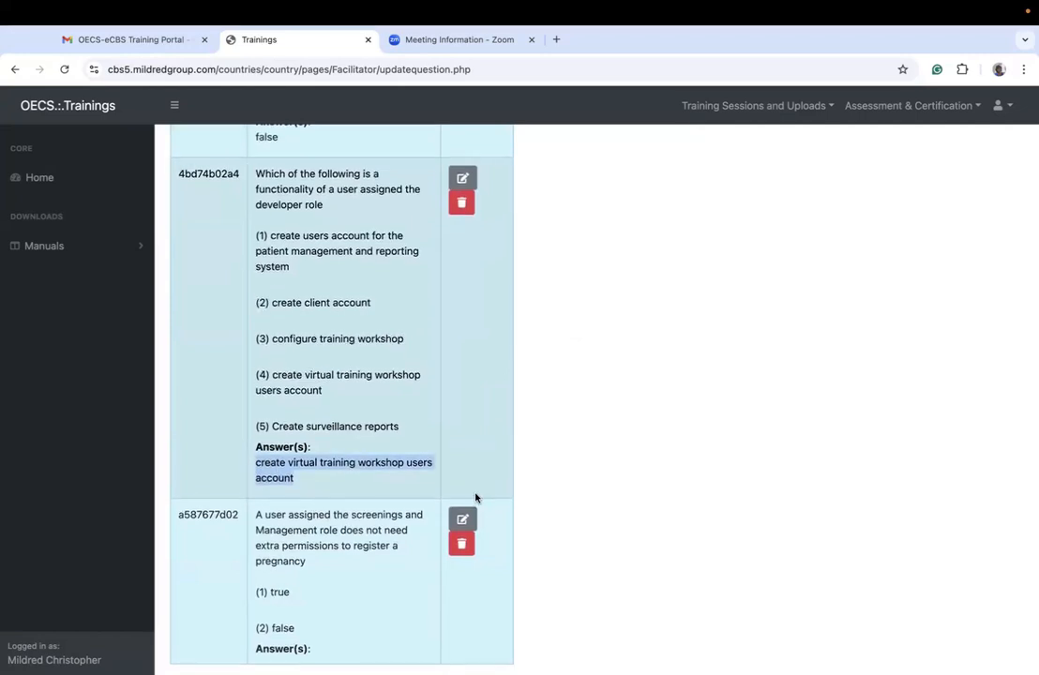
click(463, 516)
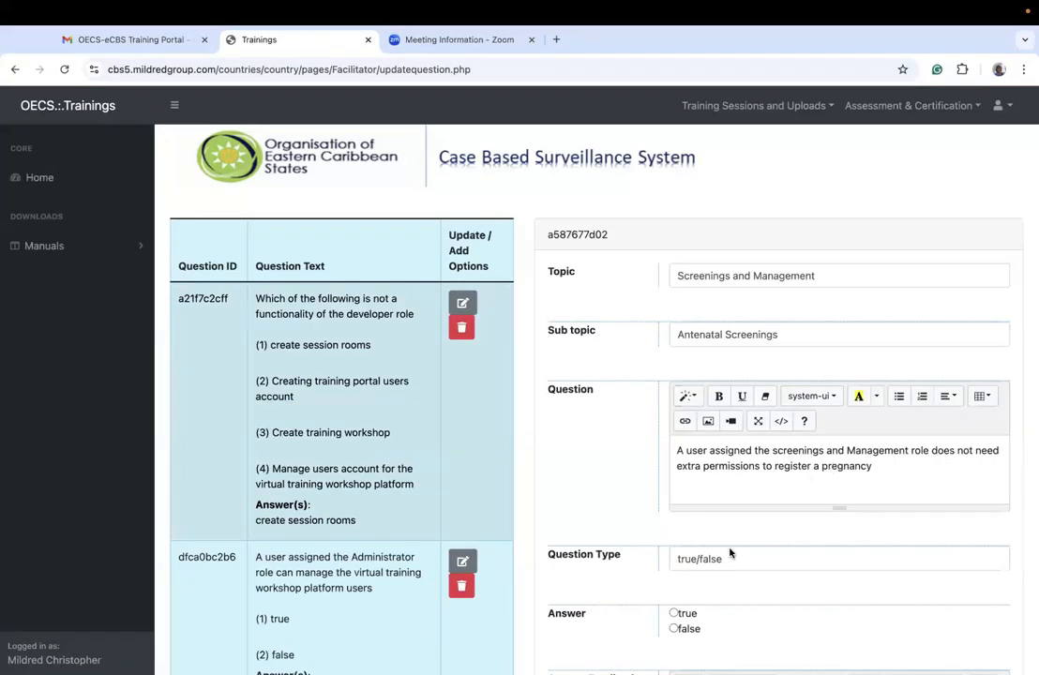
click(676, 629)
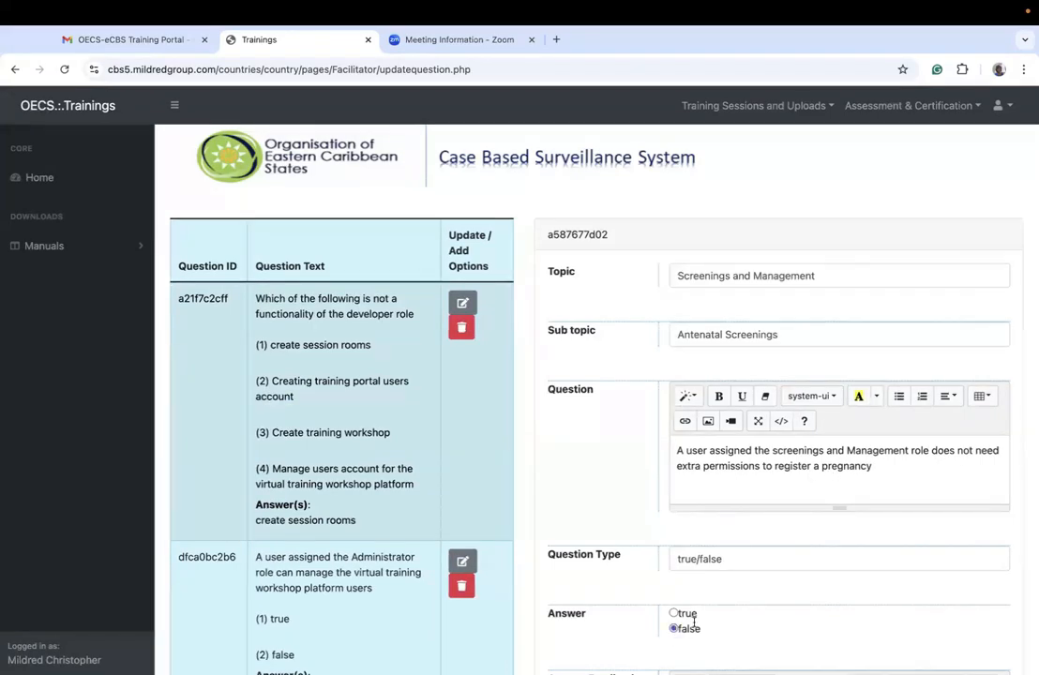
scroll(656, 563, down, 3)
Step: Enter the answer feedback "All functionalities under the screenings and management role require permission authorization."
click(739, 453)
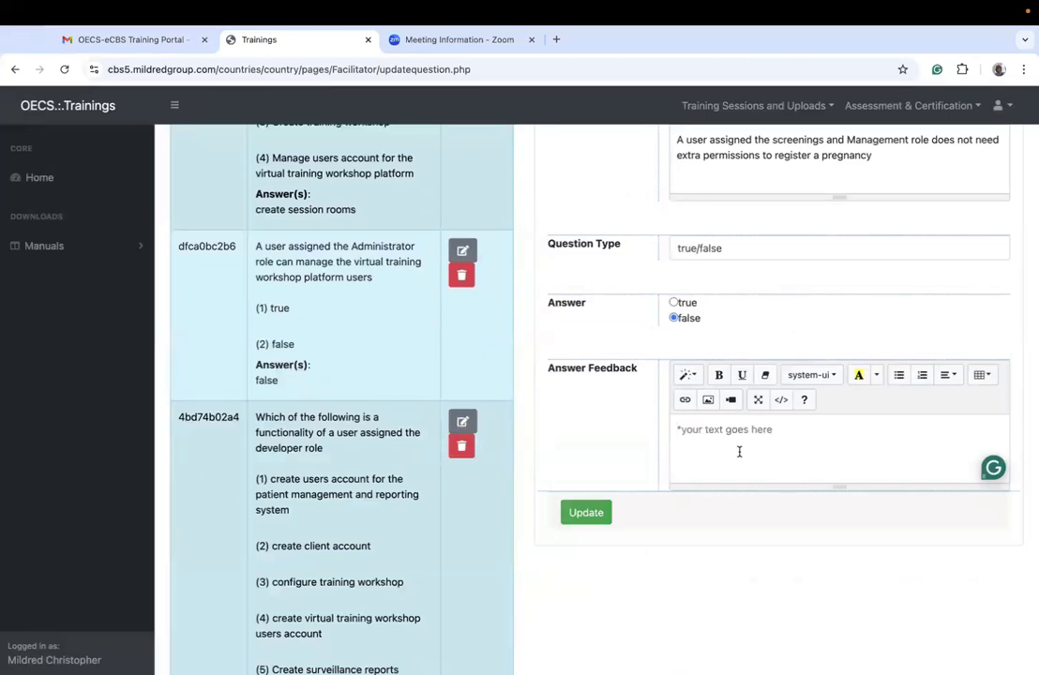
text(All functionalities under the screen)
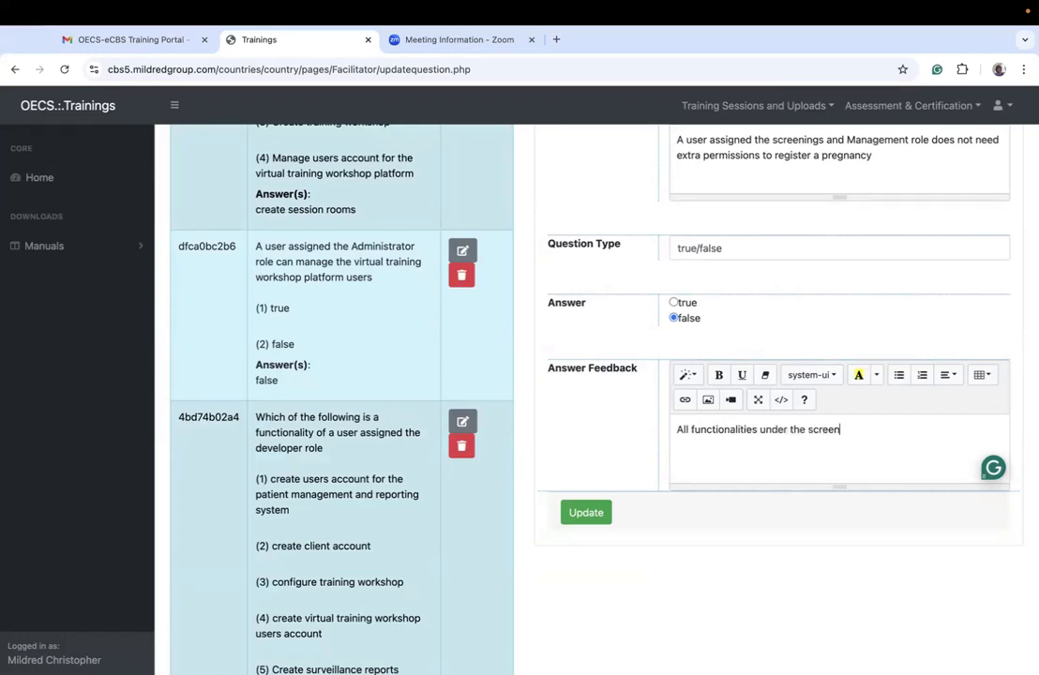
text(ings and management )
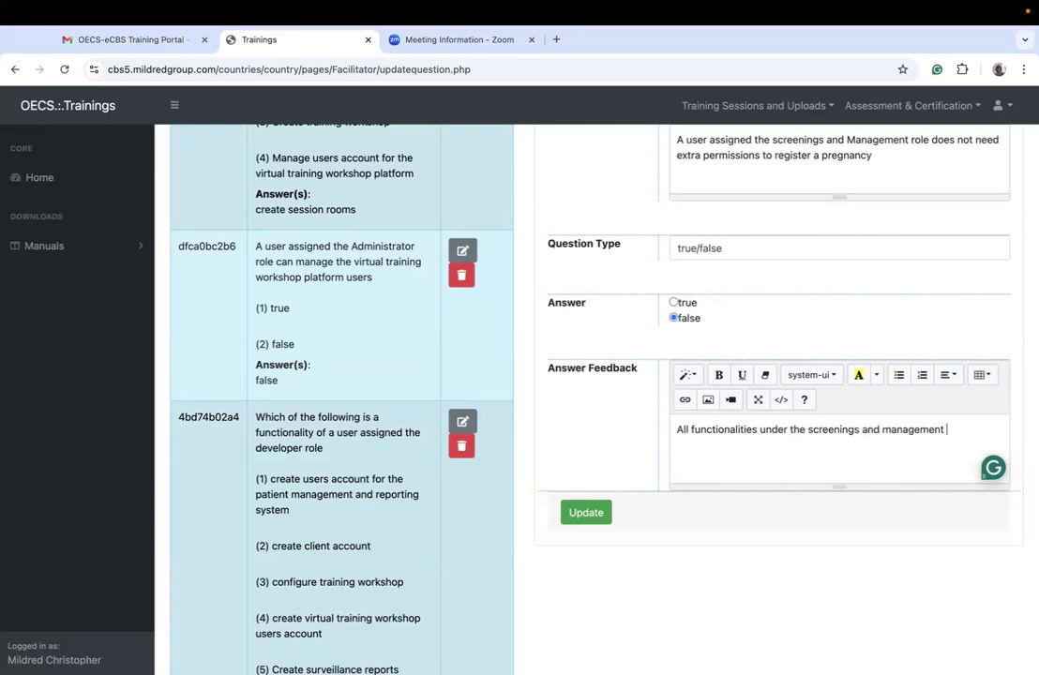
text(role require permission)
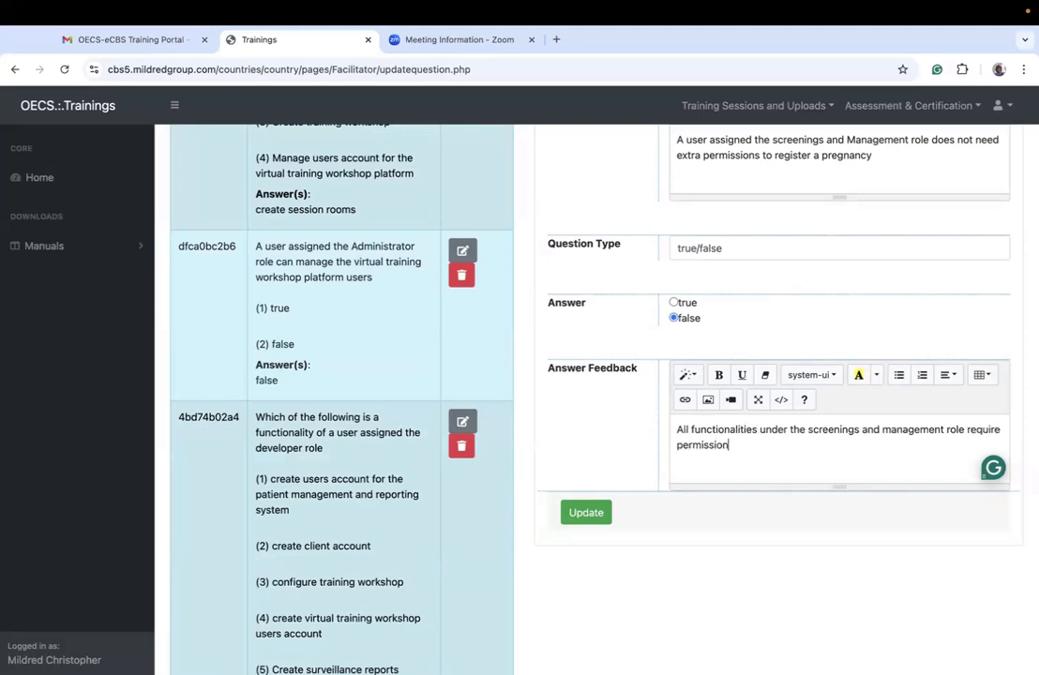
text( authorization. A user must )
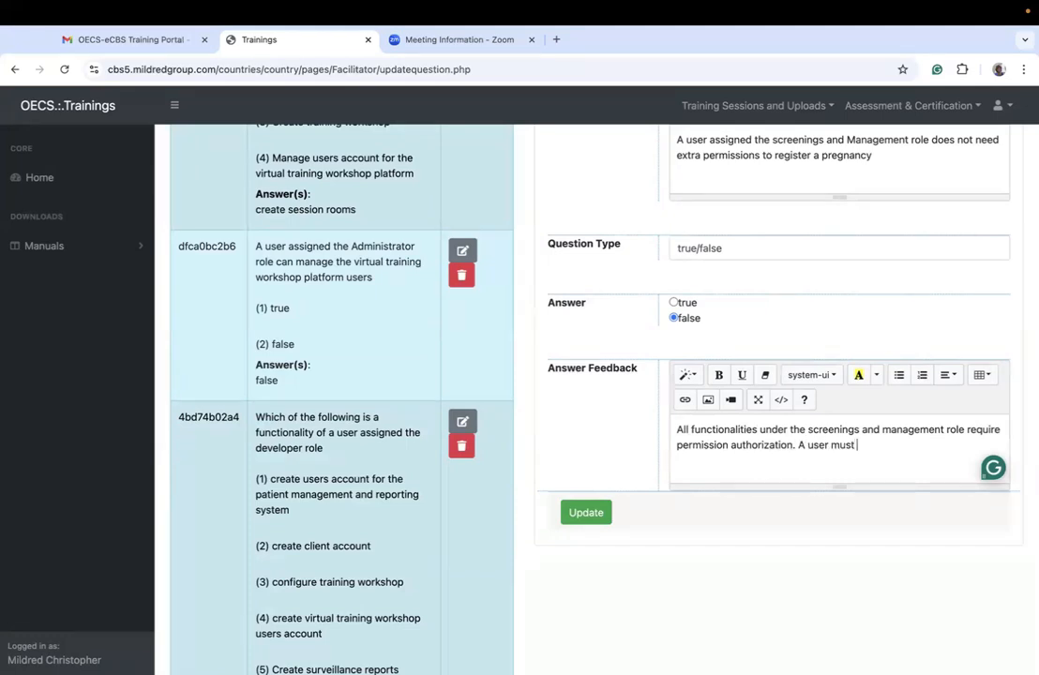
text(be assigned the general scr)
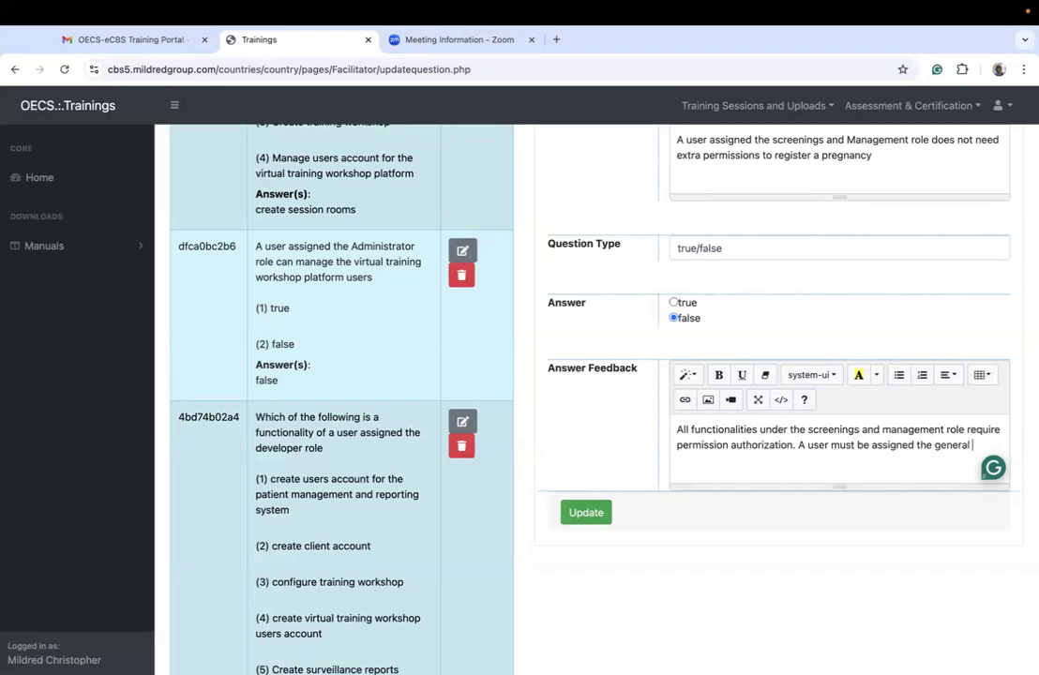
Step: Add the feedback sentence "A user must be assigned the general population screenings permission to be able to register a pregnancy"
key(BackSpace)
key(BackSpace)
key(BackSpace)
text(population screenungs)
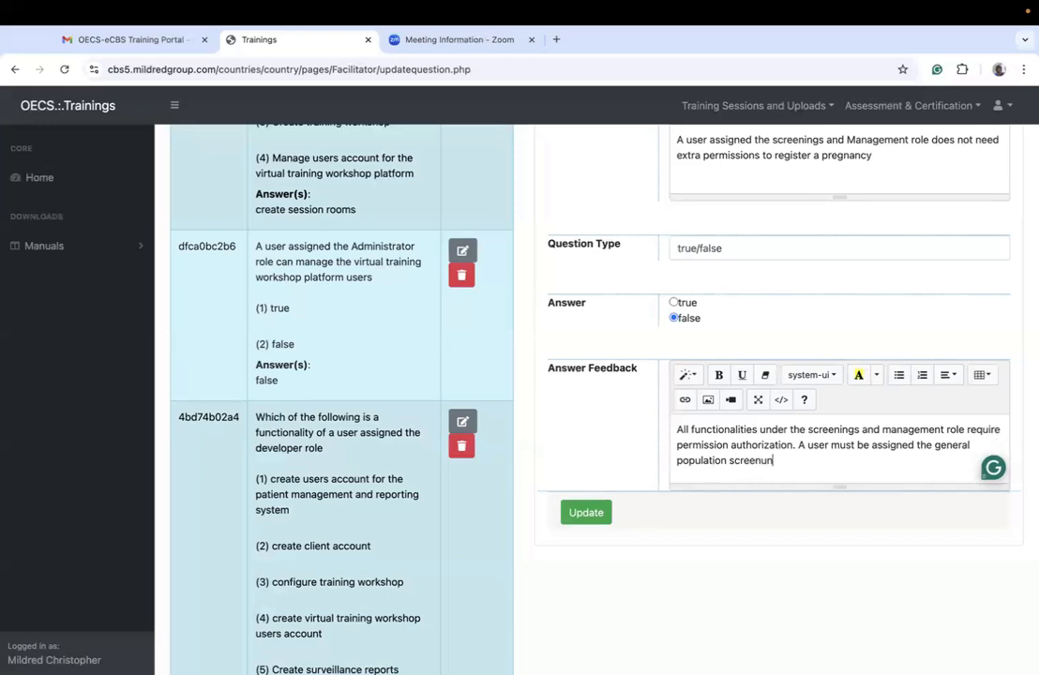
key(BackSpace)
key(BackSpace)
key(BackSpace)
key(BackSpace)
key(BackSpace)
key(BackSpace)
text(nings permission to be)
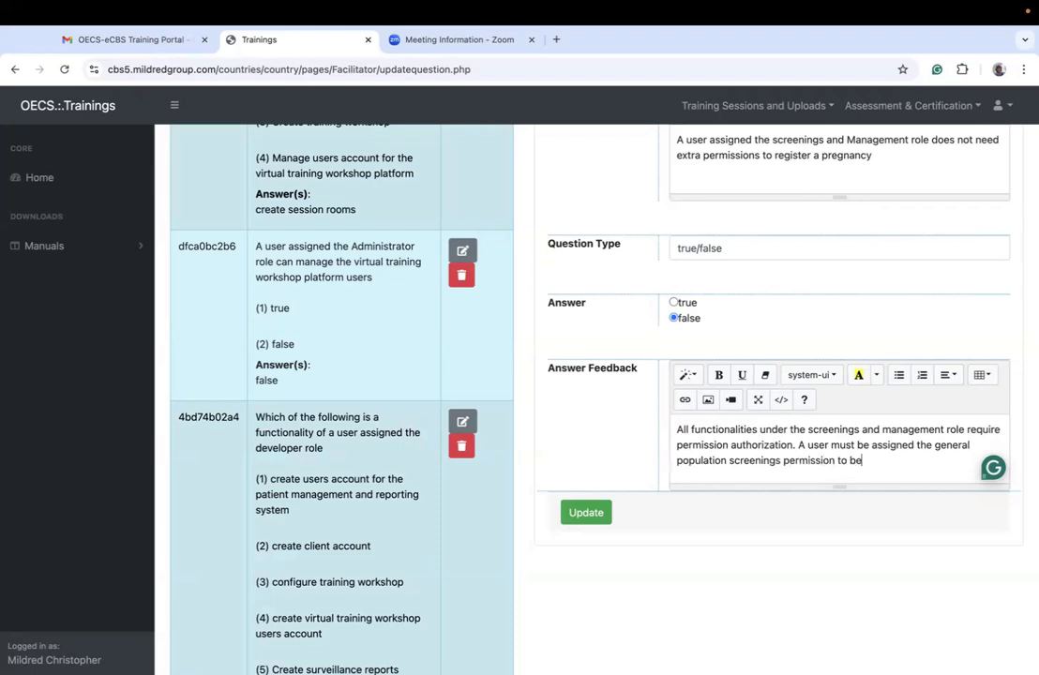
text( able to register a pregnan)
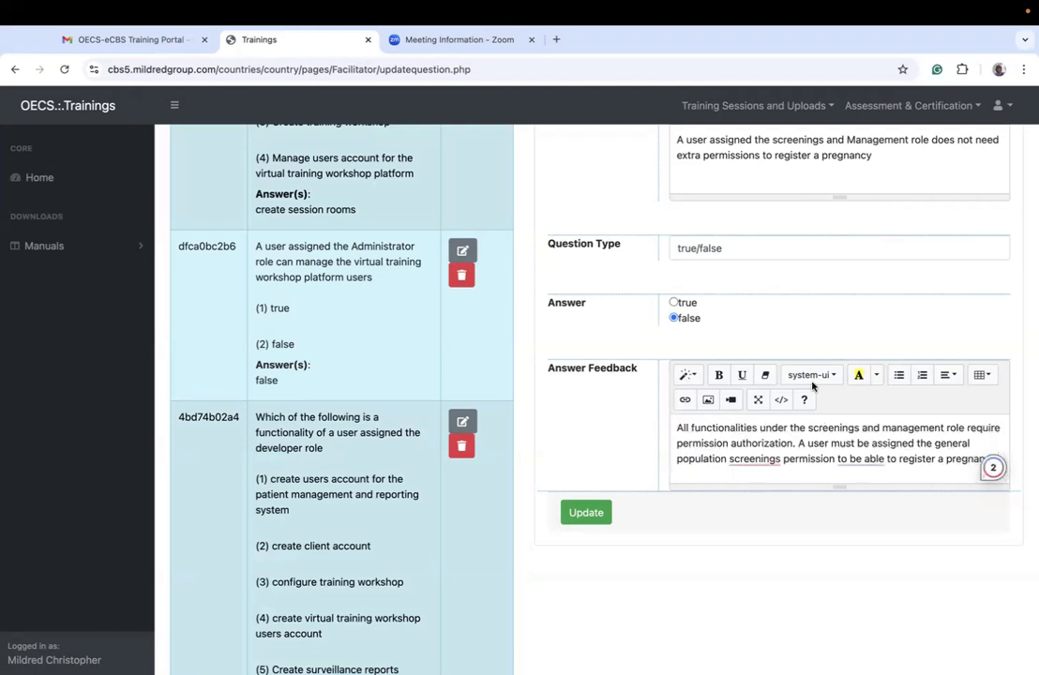
Step: Correct the feedback wording to "general population screening permission" and save the update to the pregnancy registration question
mouse_move(747, 465)
click(725, 496)
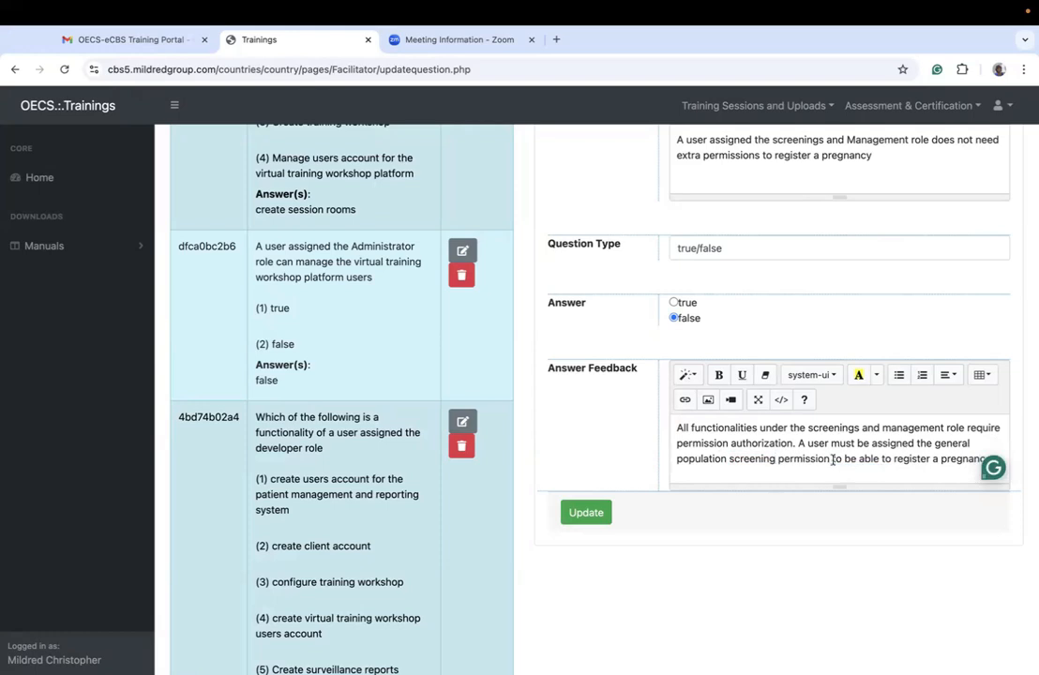
click(606, 515)
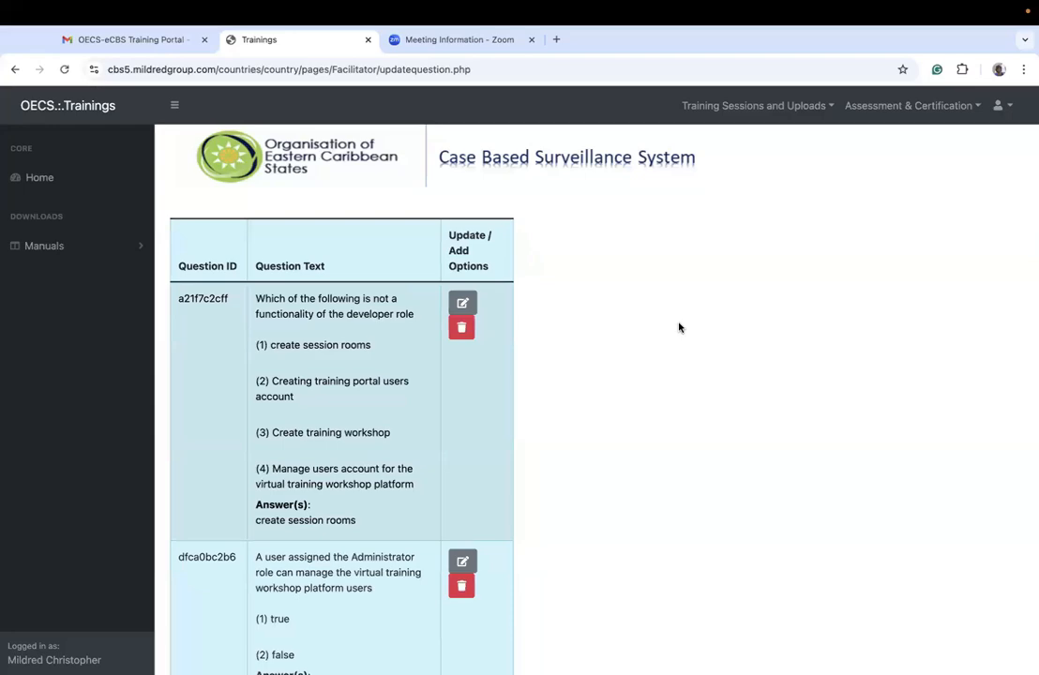
scroll(680, 328, down, 10)
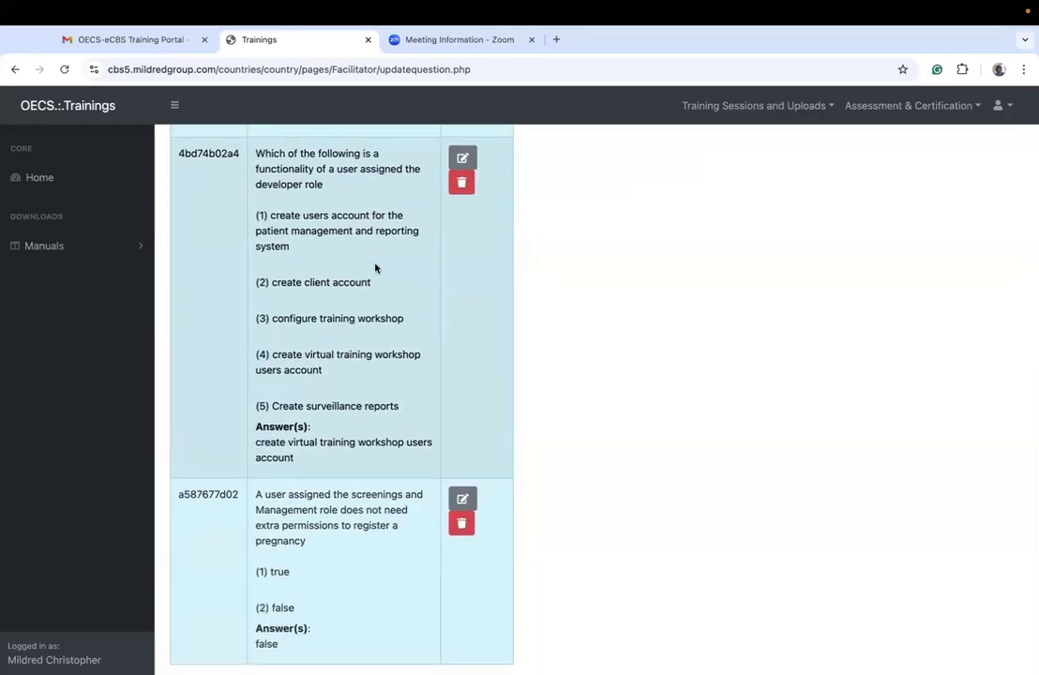
Step: Open the assessment creation page and refresh it to regenerate the new assessment's ID and access password
scroll(376, 270, up, 10)
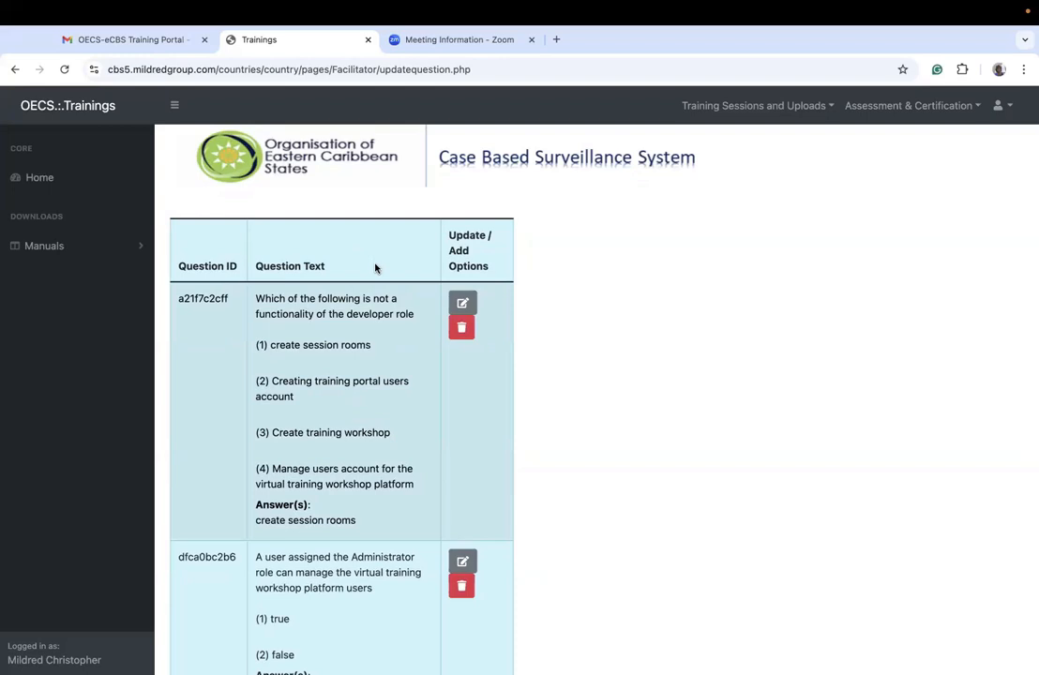
click(901, 106)
click(841, 178)
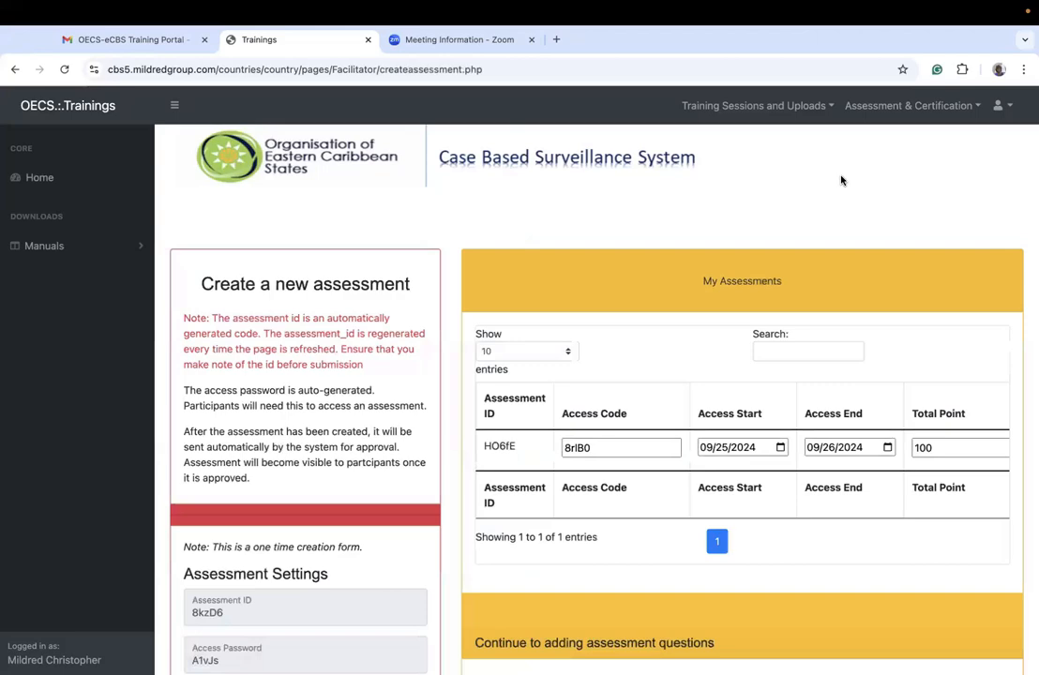
scroll(842, 181, down, 4)
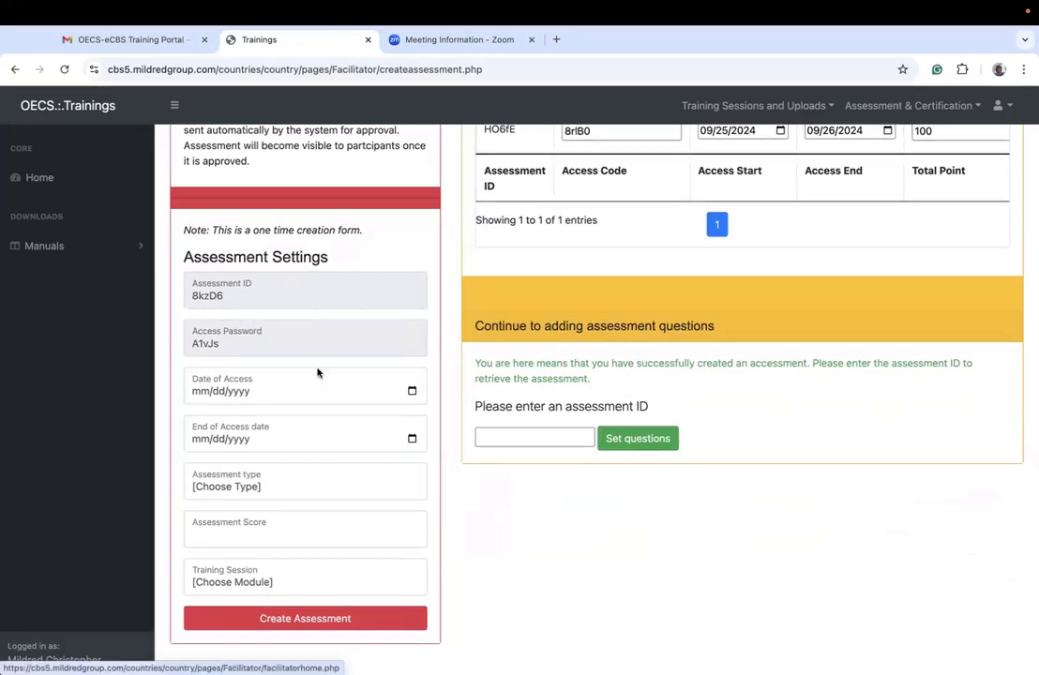
click(64, 69)
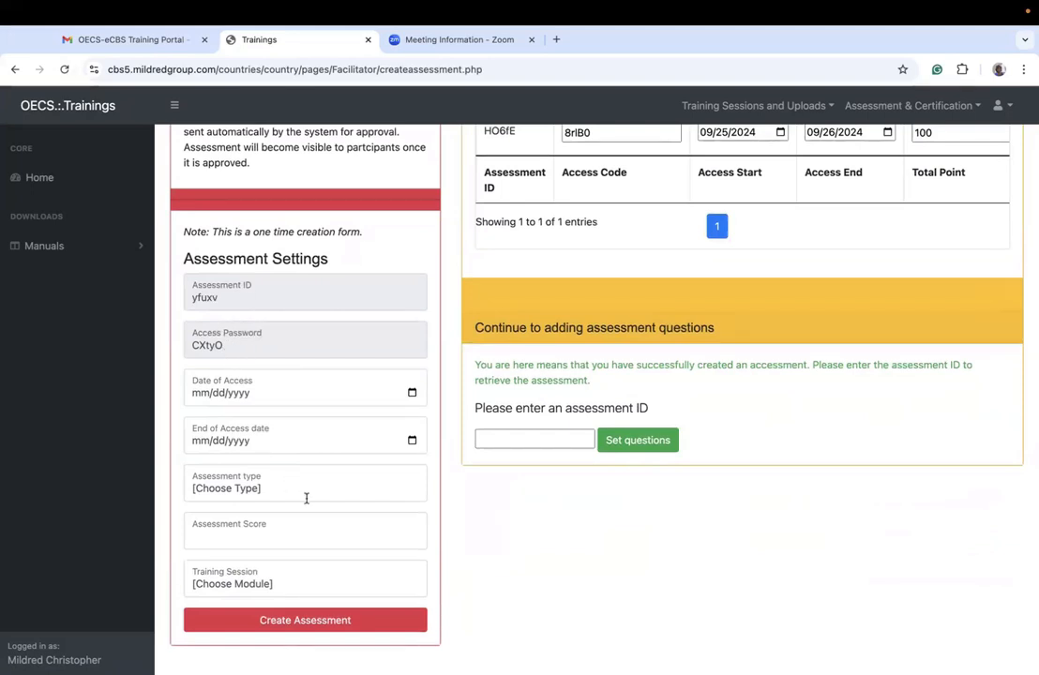
Step: Highlight the existing assessment's access code in the My Assessments table to point it out
scroll(469, 429, up, 3)
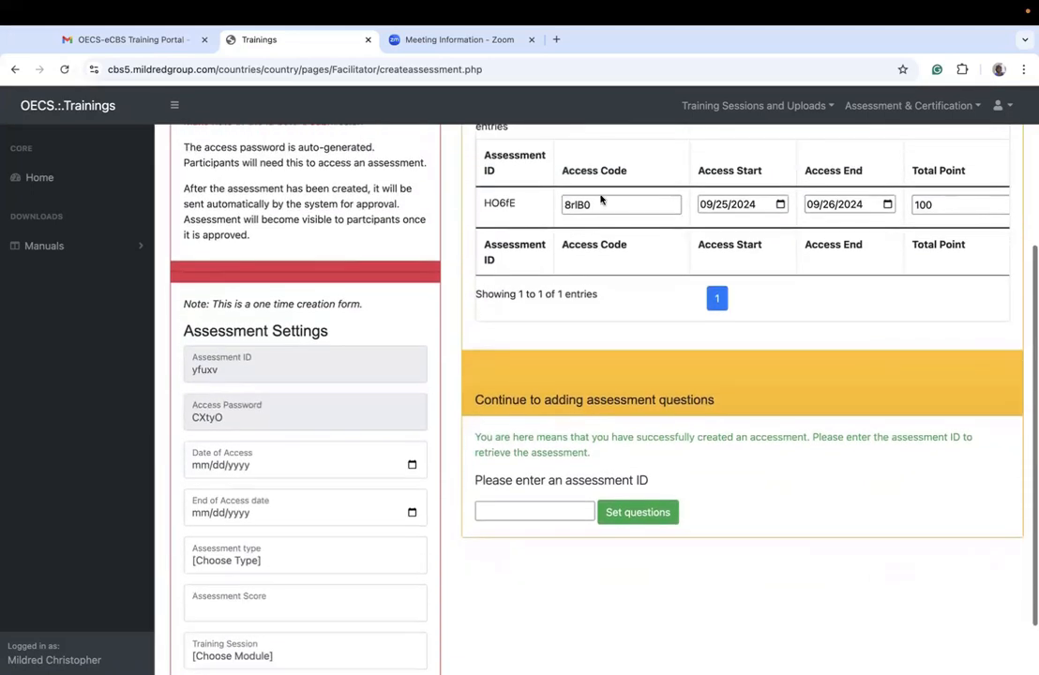
drag(596, 203, 561, 206)
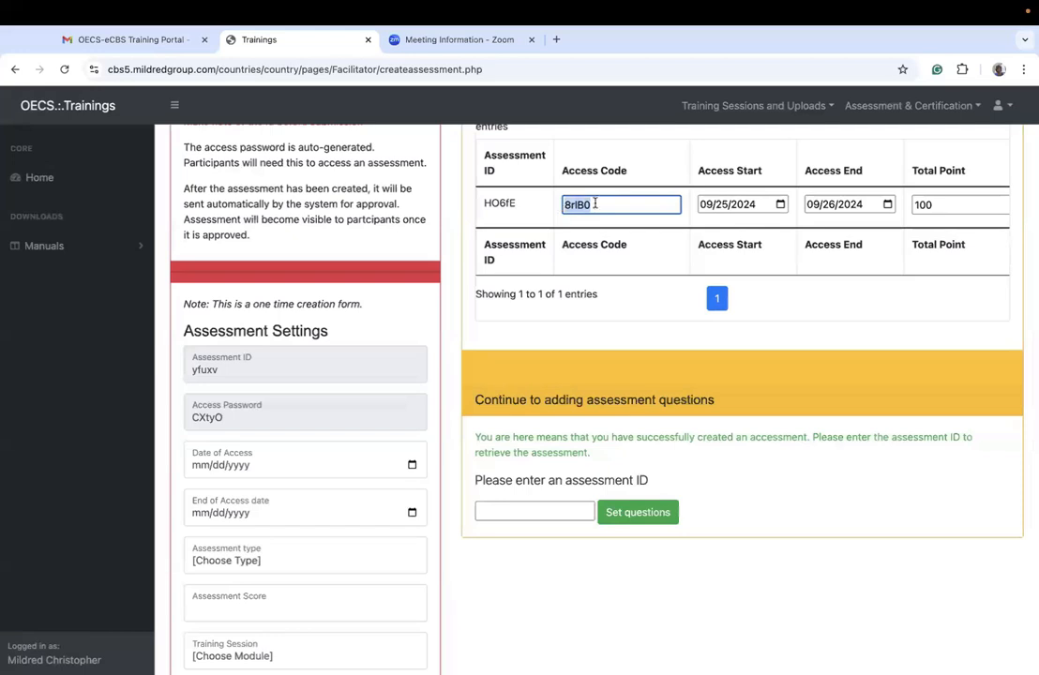
click(603, 322)
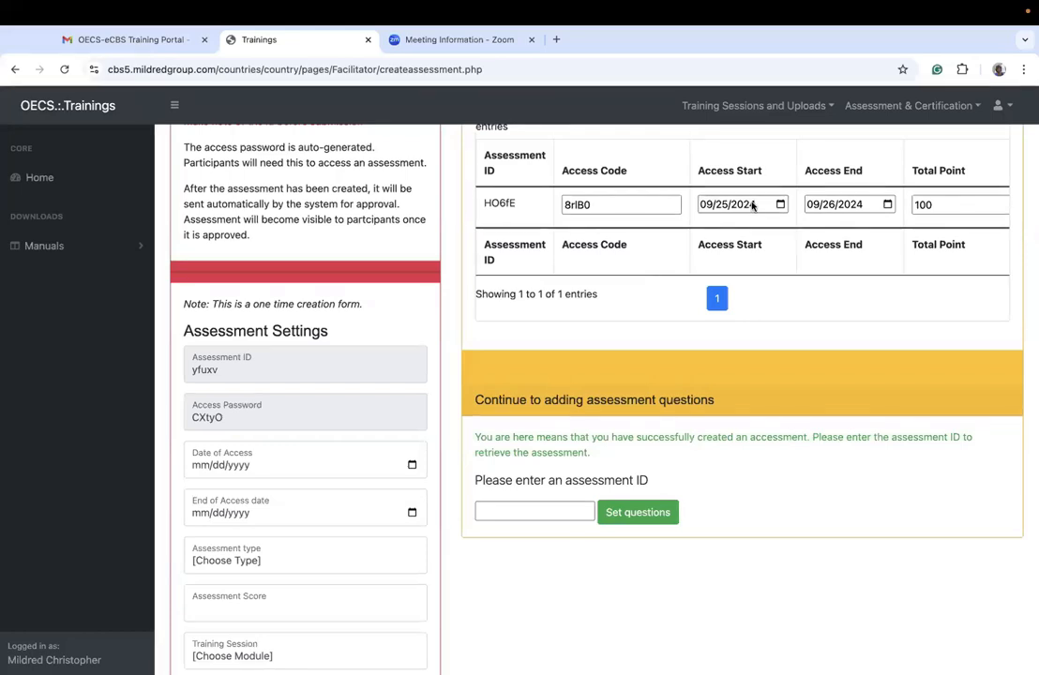
Step: Set the new assessment's access period to start on 09/24/2024 and end on 09/30/2024
click(413, 467)
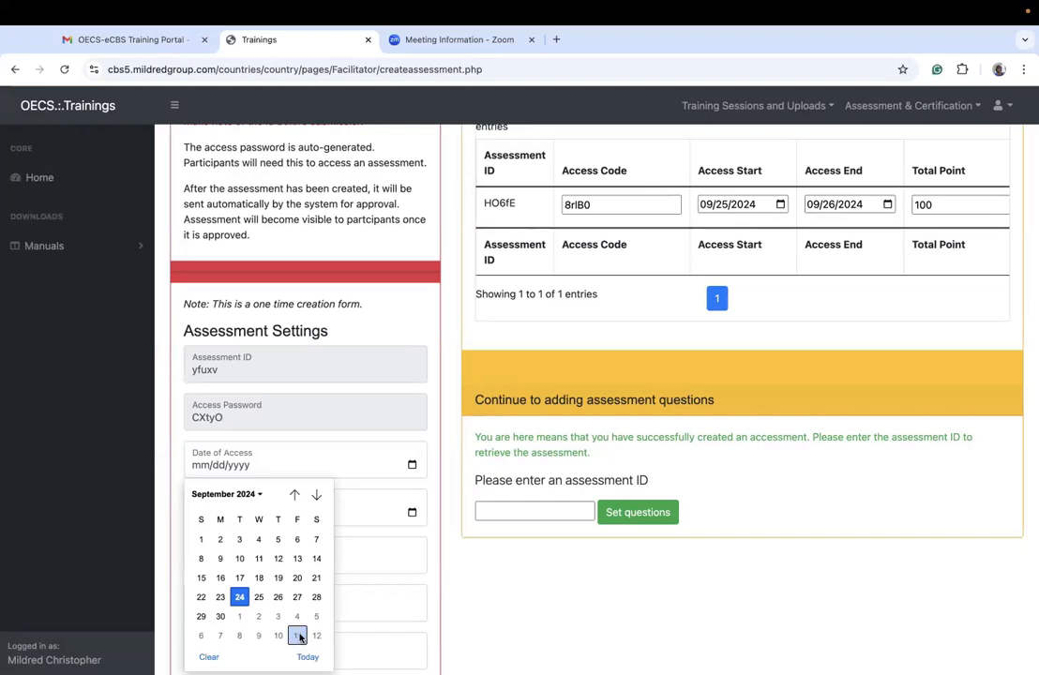
click(278, 472)
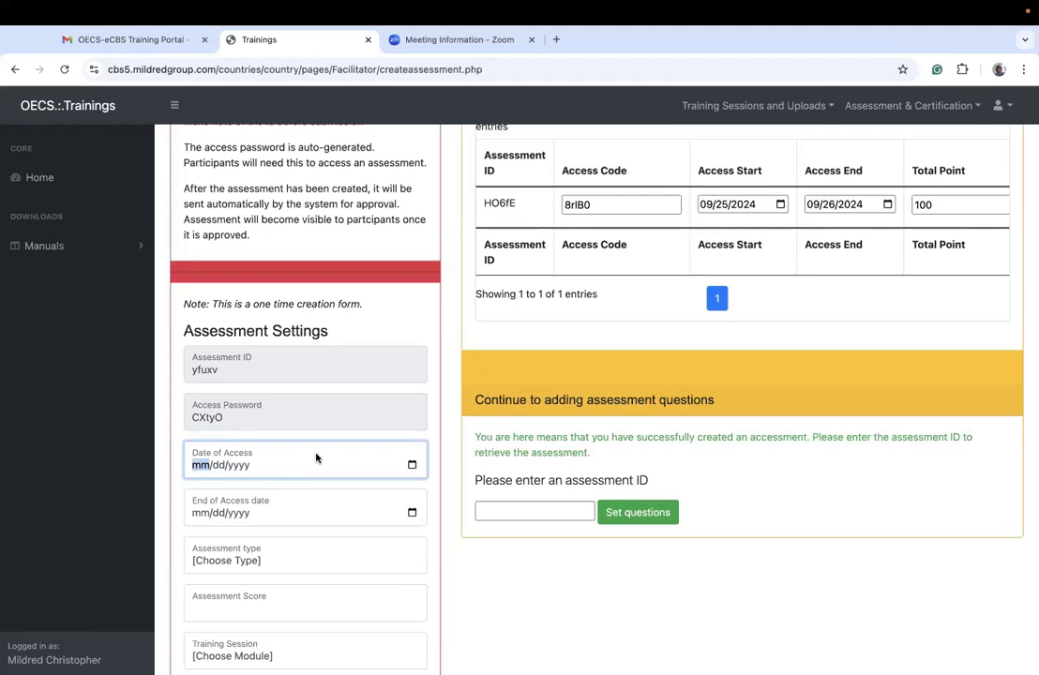
click(414, 465)
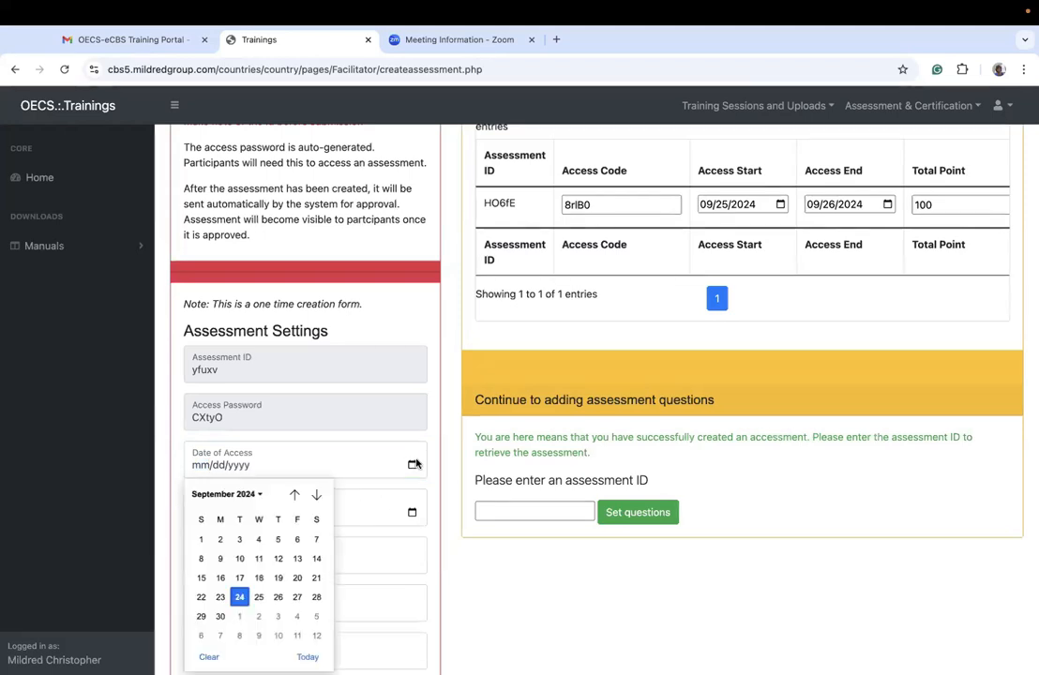
click(240, 598)
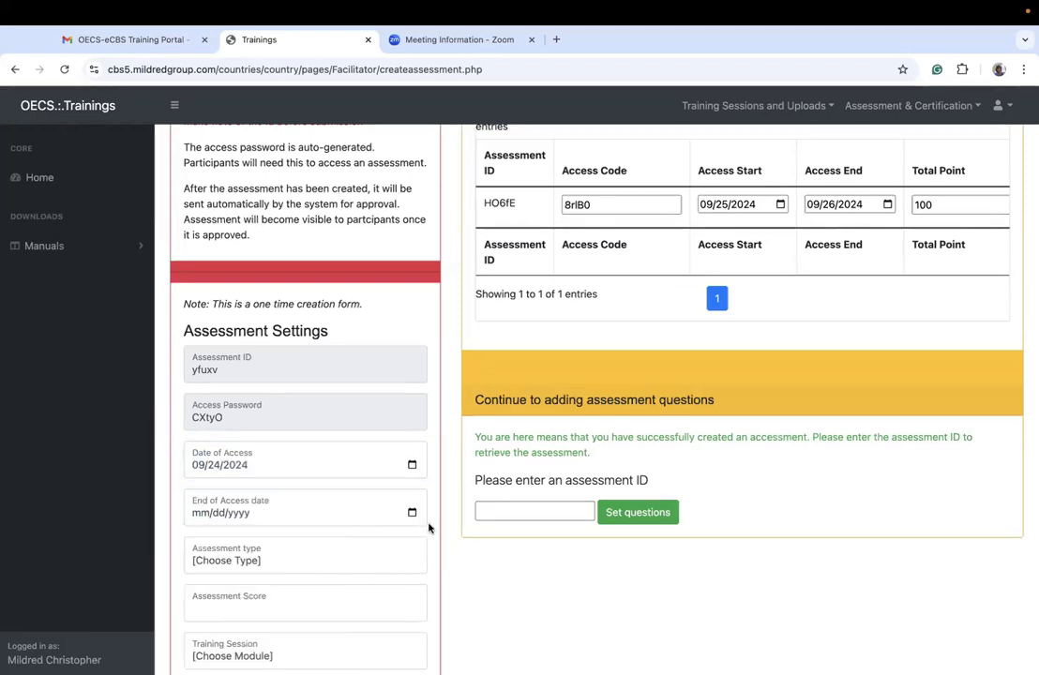
click(412, 512)
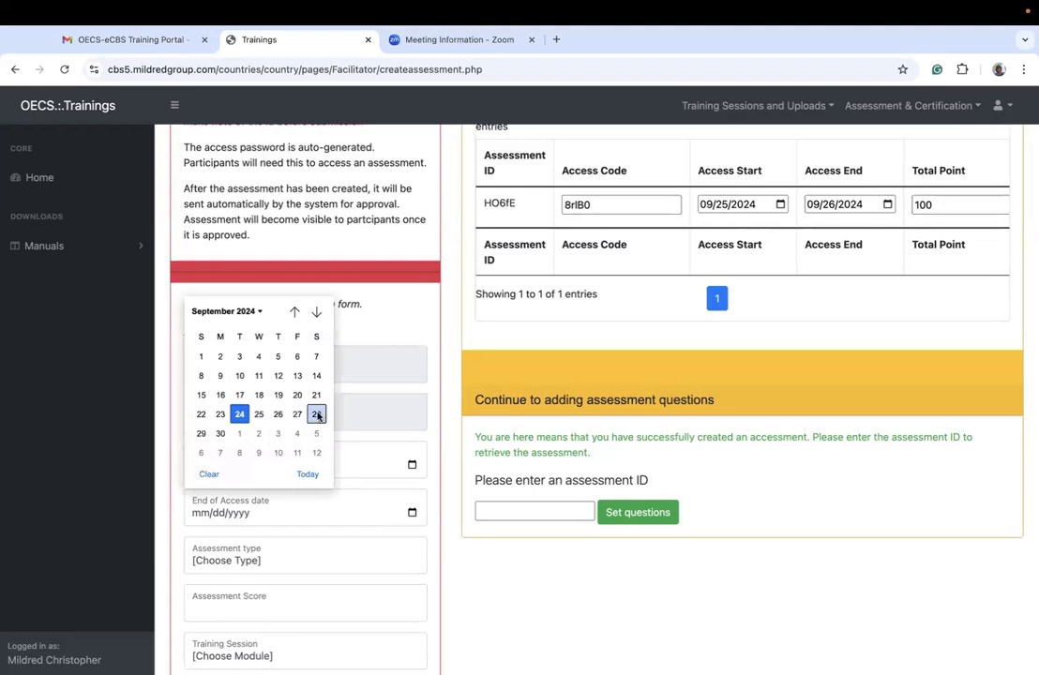
click(221, 434)
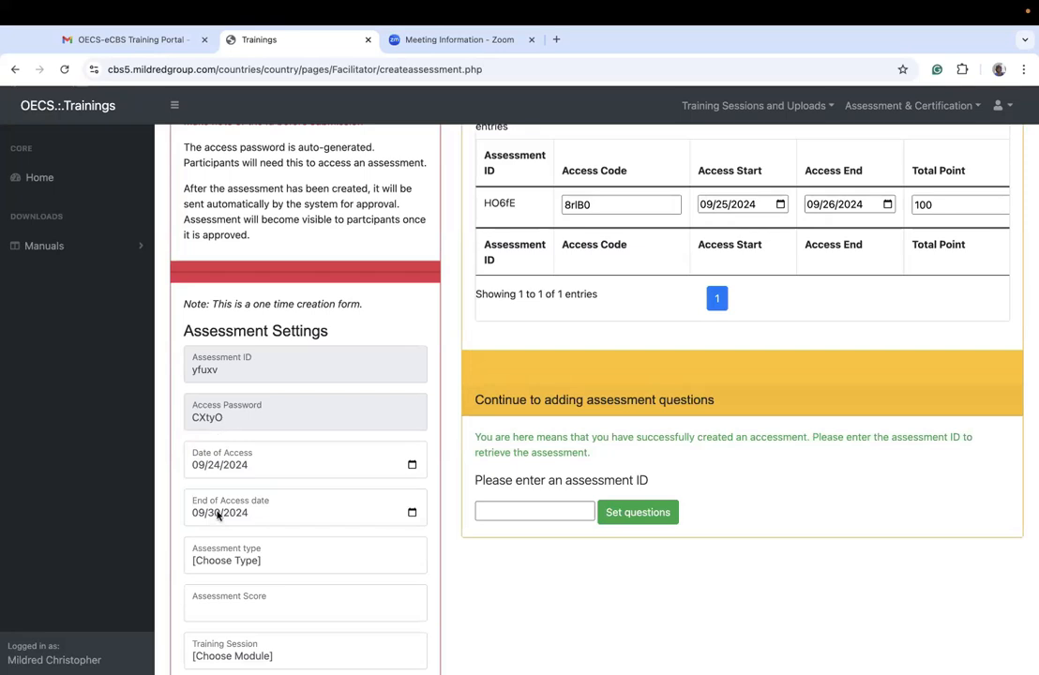
Step: Set the assessment type to Certification and the assessment score to 100
click(241, 560)
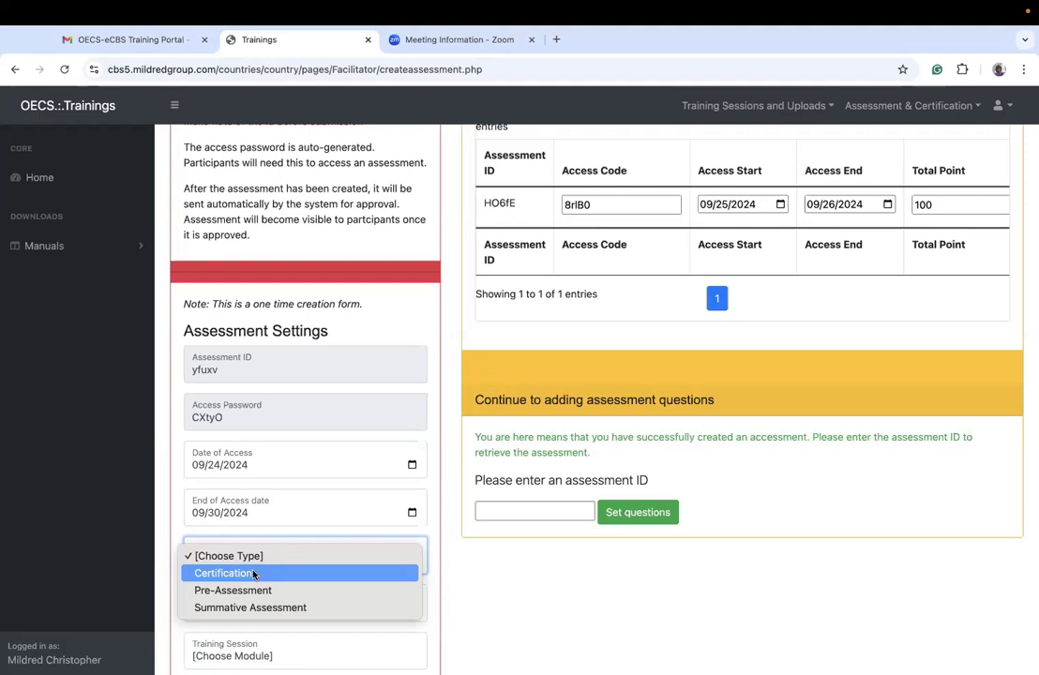
click(253, 574)
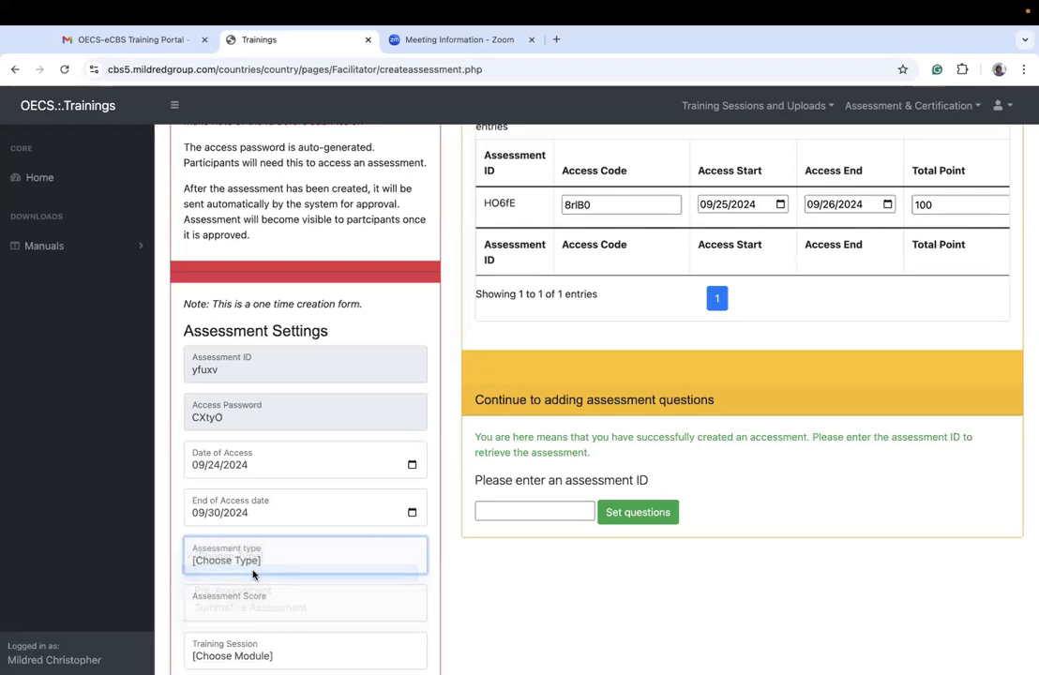
click(262, 615)
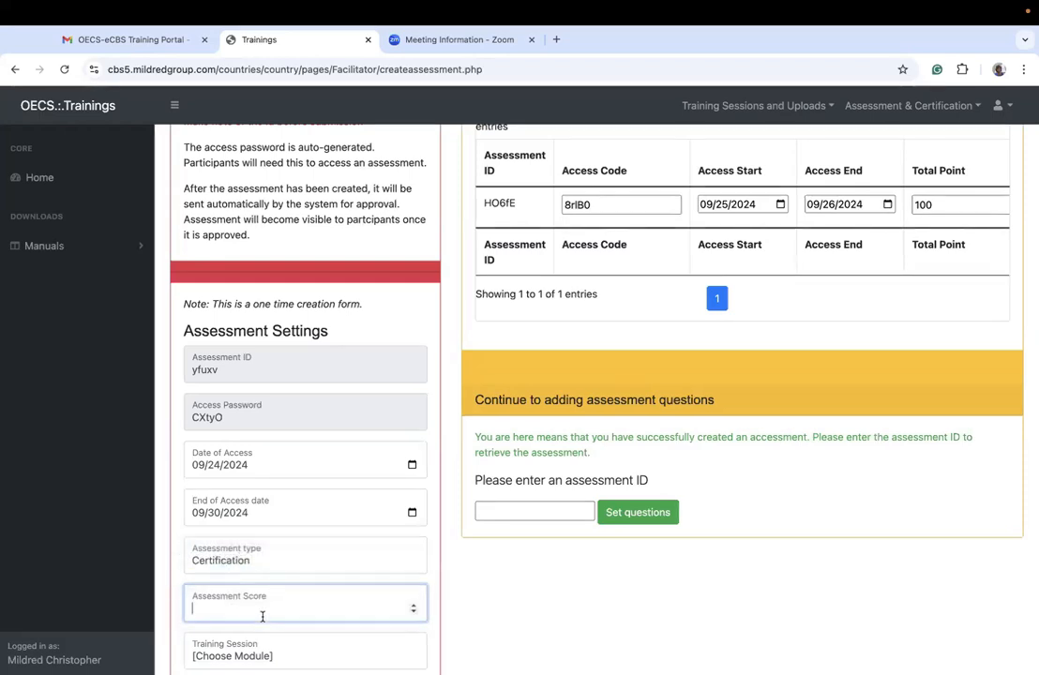
scroll(262, 615, down, 2)
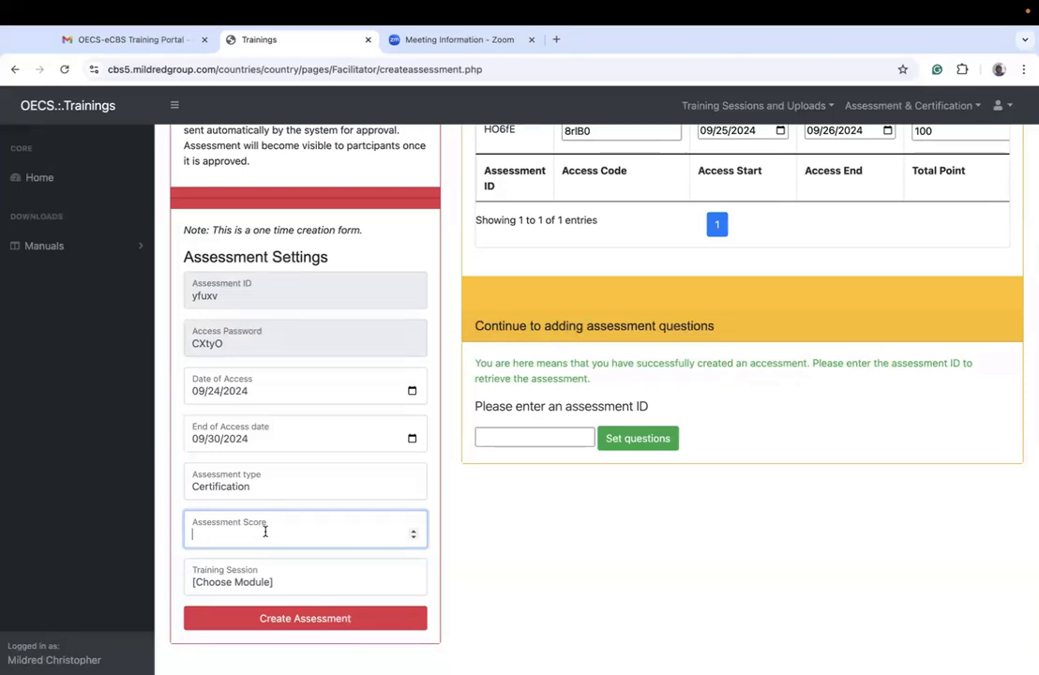
text(100)
Step: Assign the Technical training session to the assessment, create it and confirm saving the information
click(263, 576)
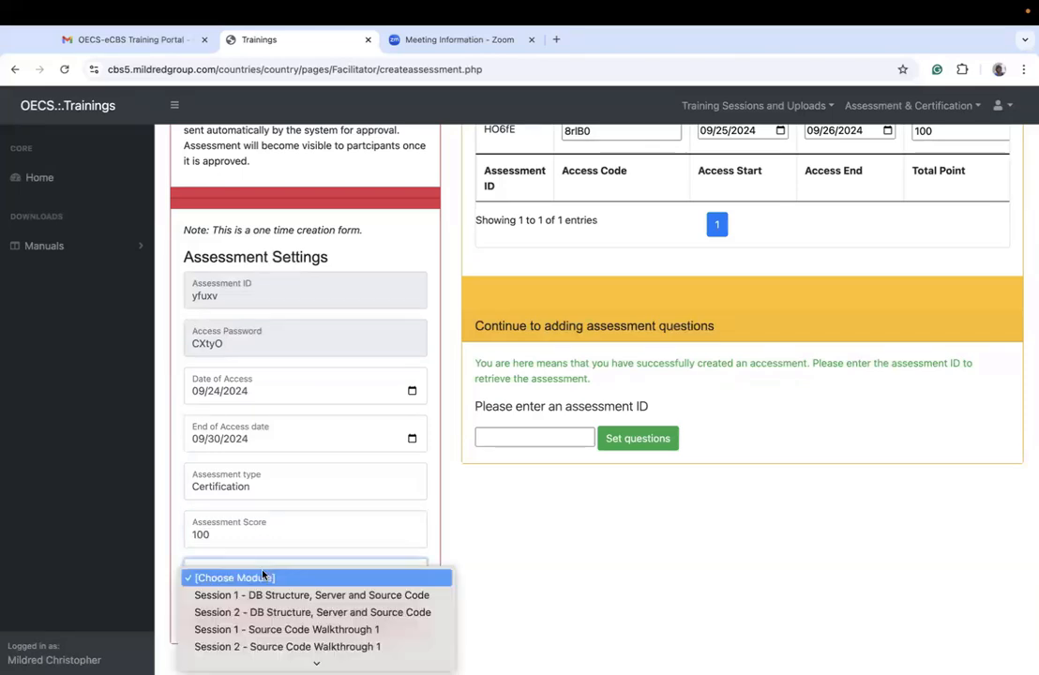
scroll(283, 608, down, 5)
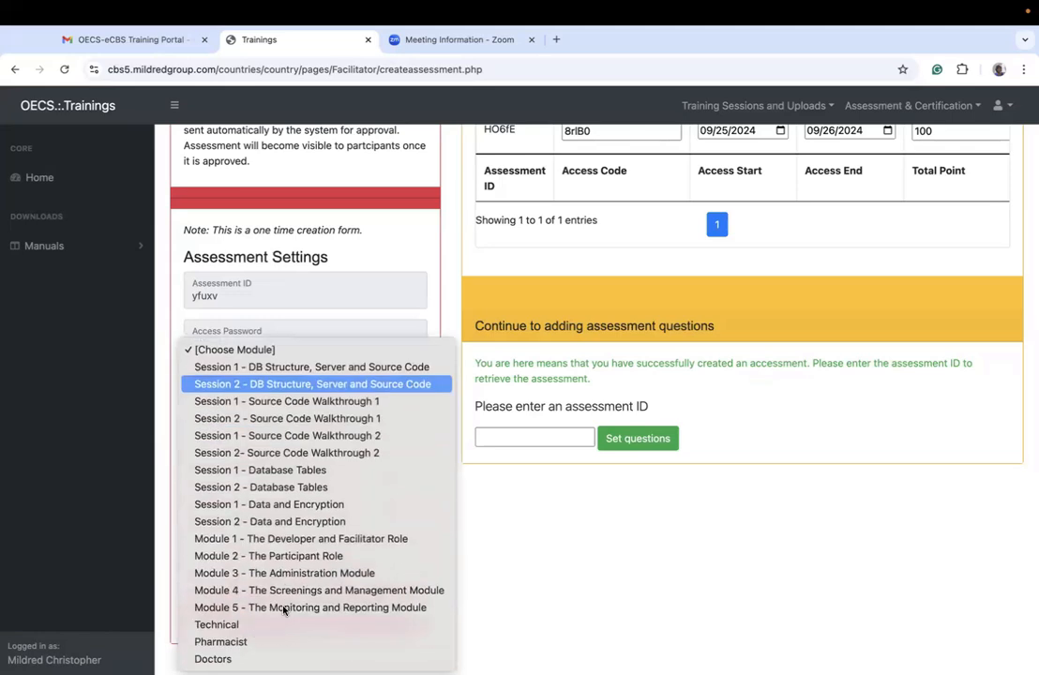
click(232, 625)
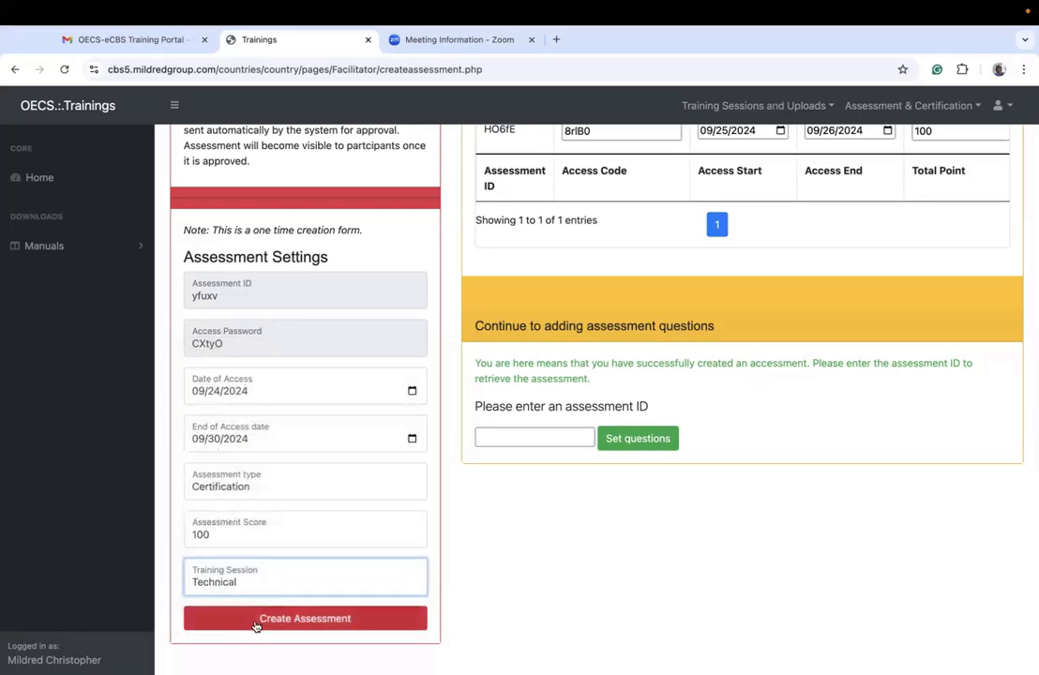
click(259, 621)
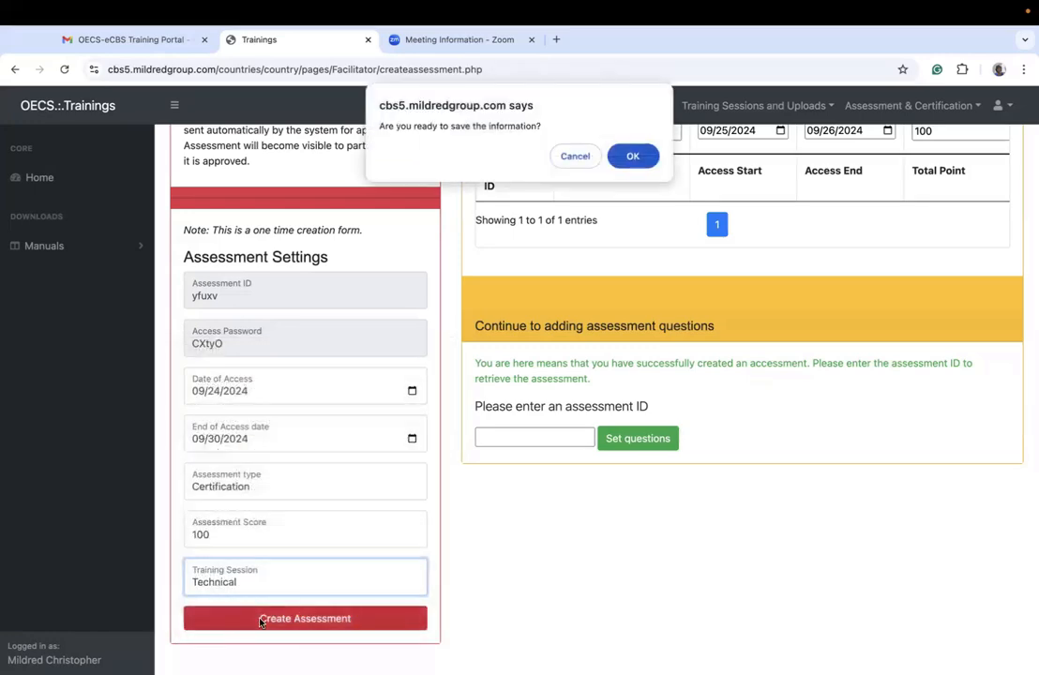
click(624, 156)
click(638, 156)
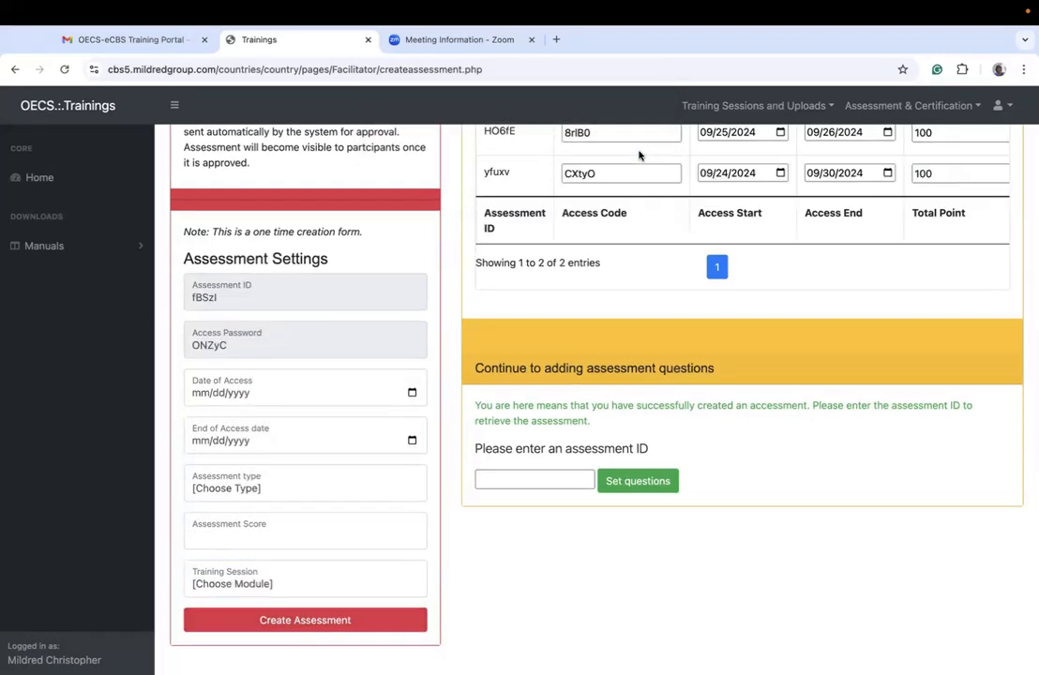
Step: Replace the newly created assessment's access code in the My Assessments table, keep its access status unlocked, and save the update
scroll(638, 221, up, 1)
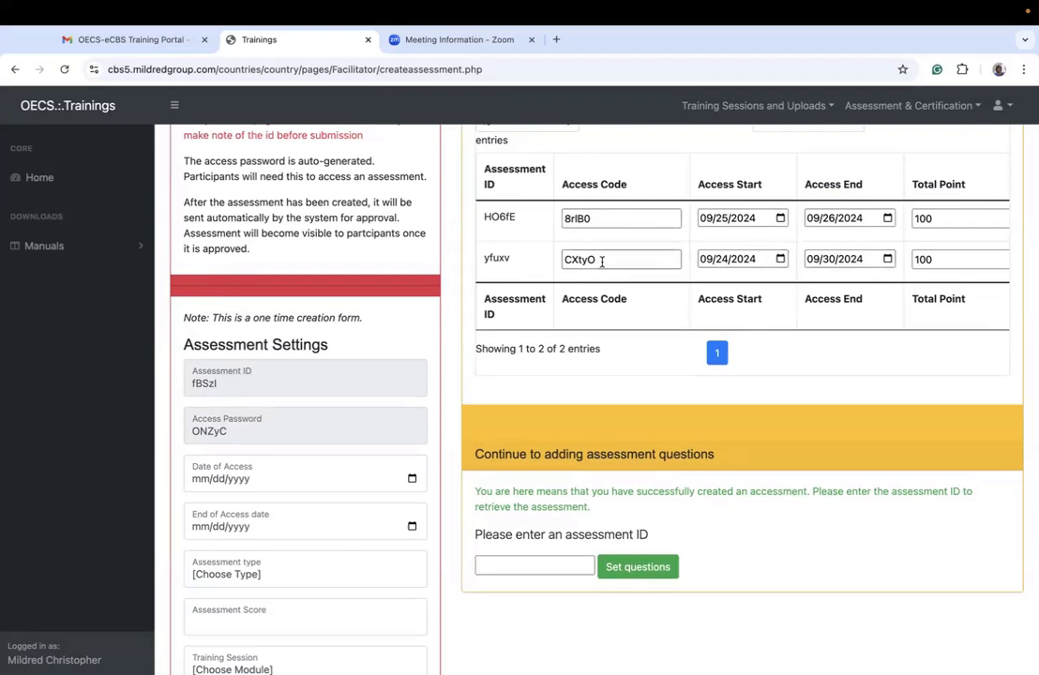
scroll(665, 258, right, 5)
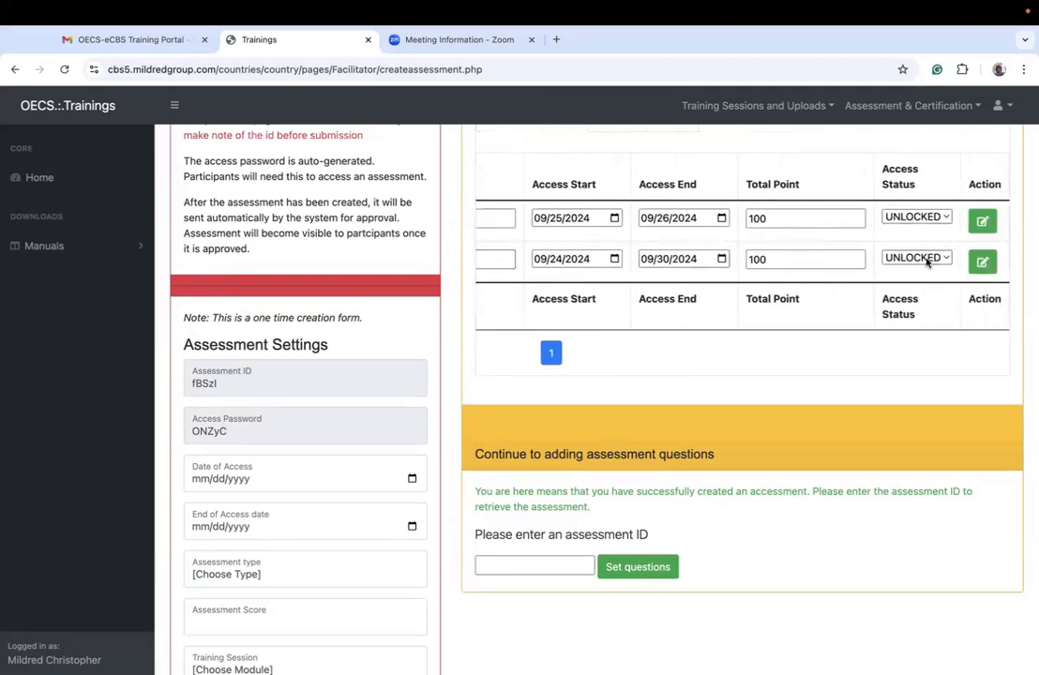
scroll(906, 260, left, 5)
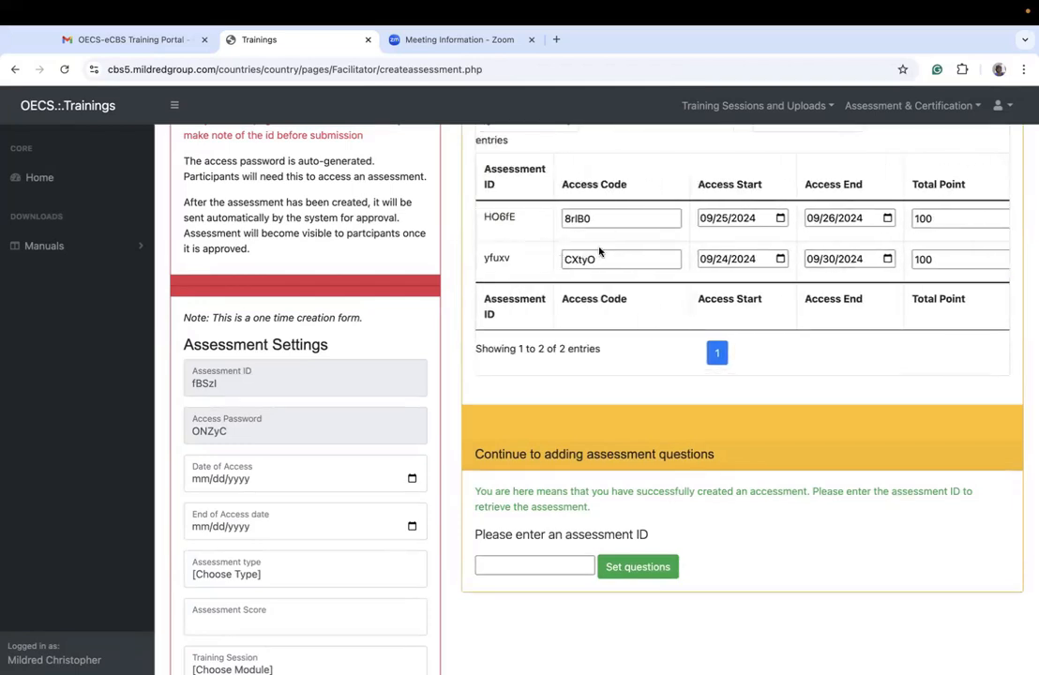
drag(606, 260, 548, 265)
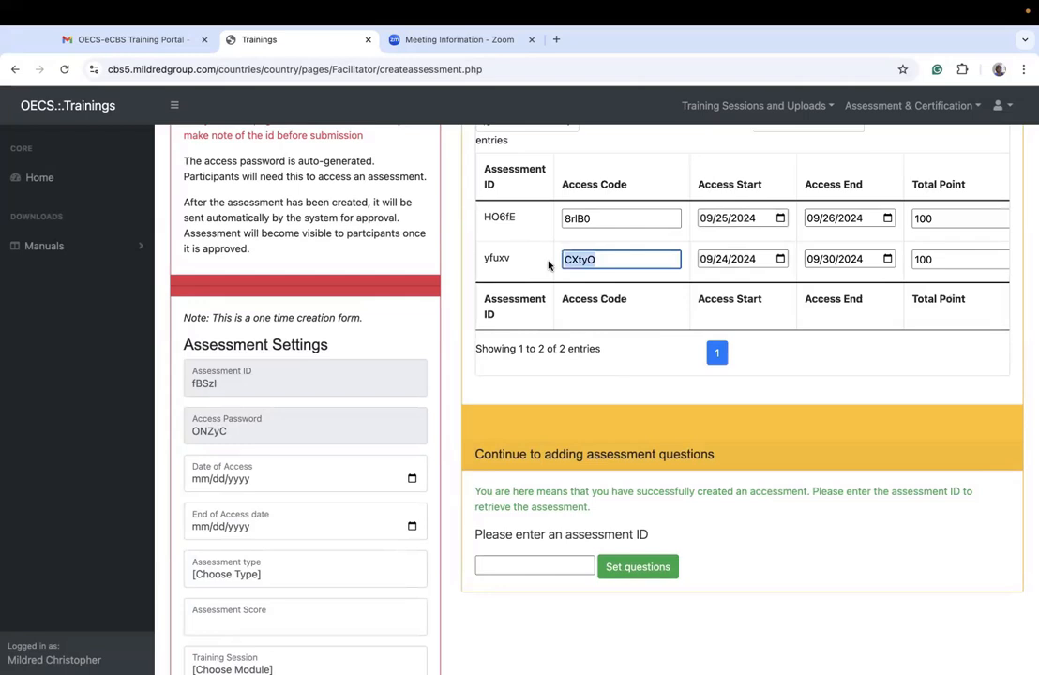
text(11111)
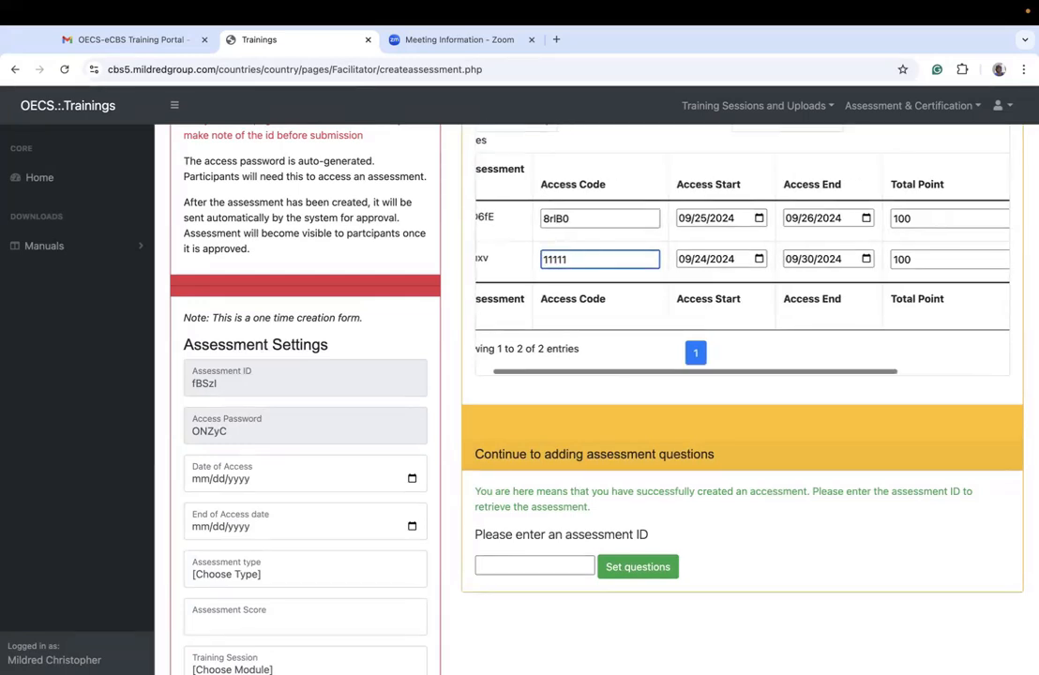
scroll(558, 263, right, 3)
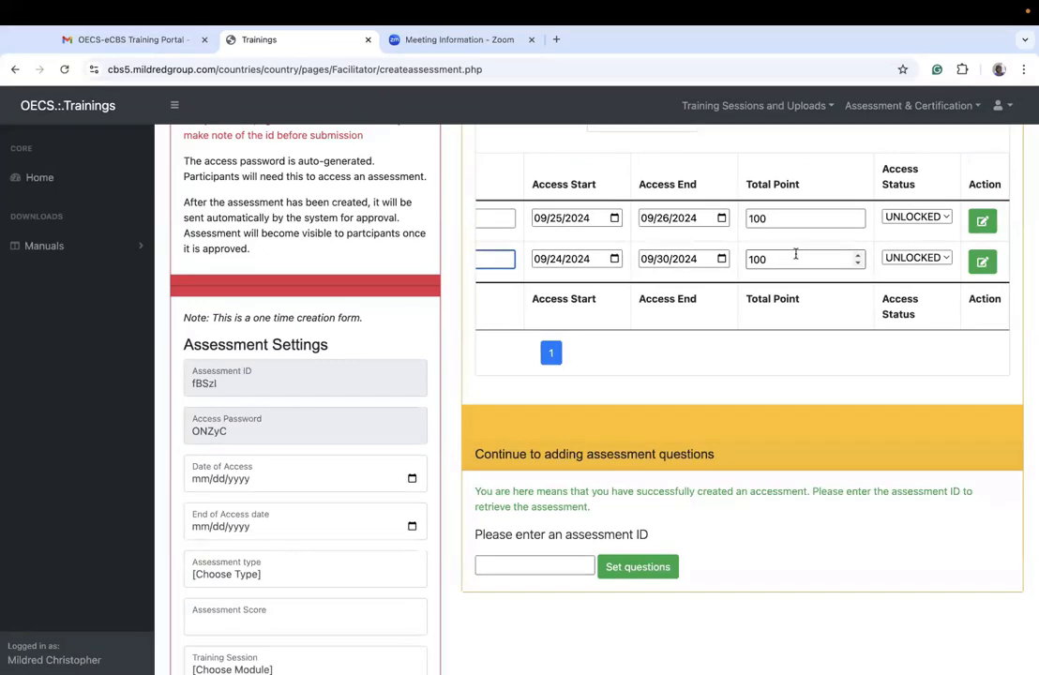
click(900, 261)
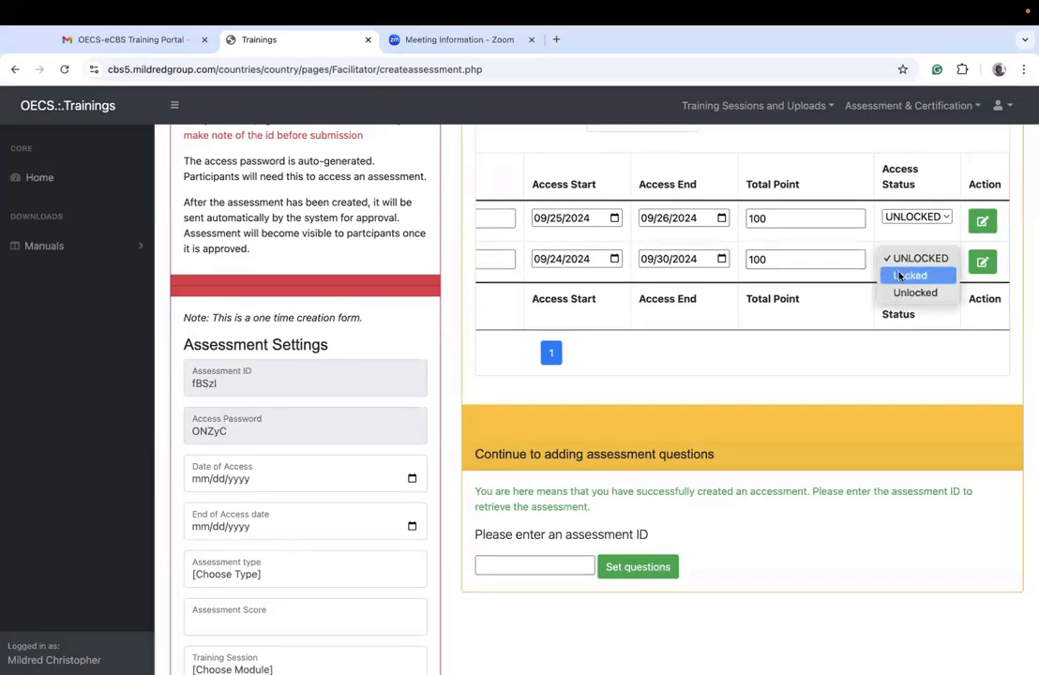
click(900, 259)
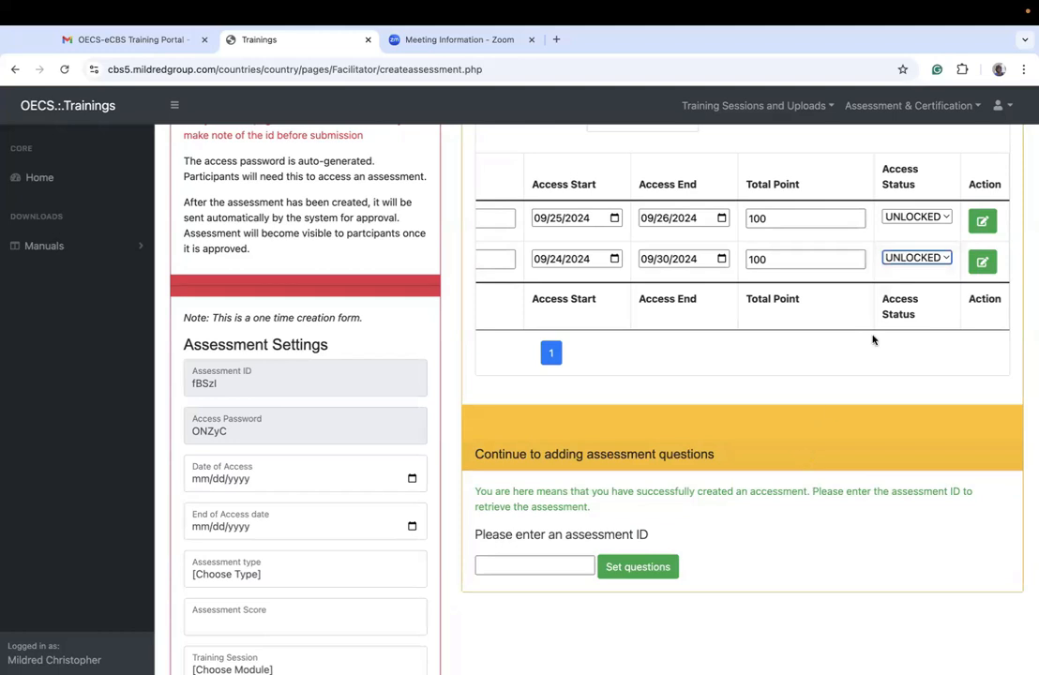
click(983, 261)
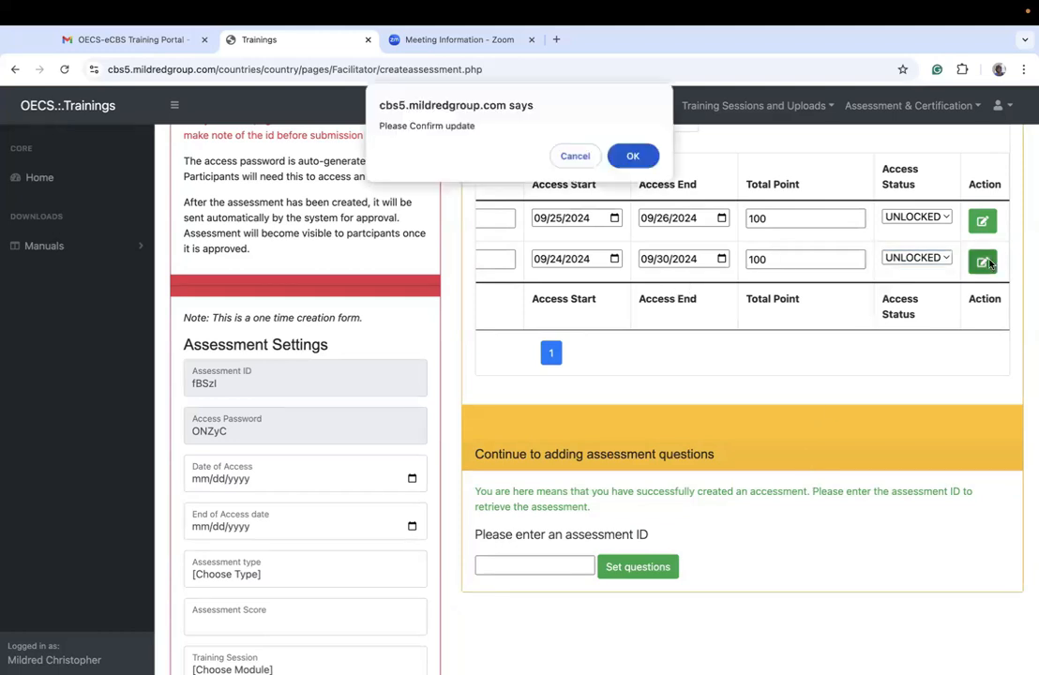
click(633, 150)
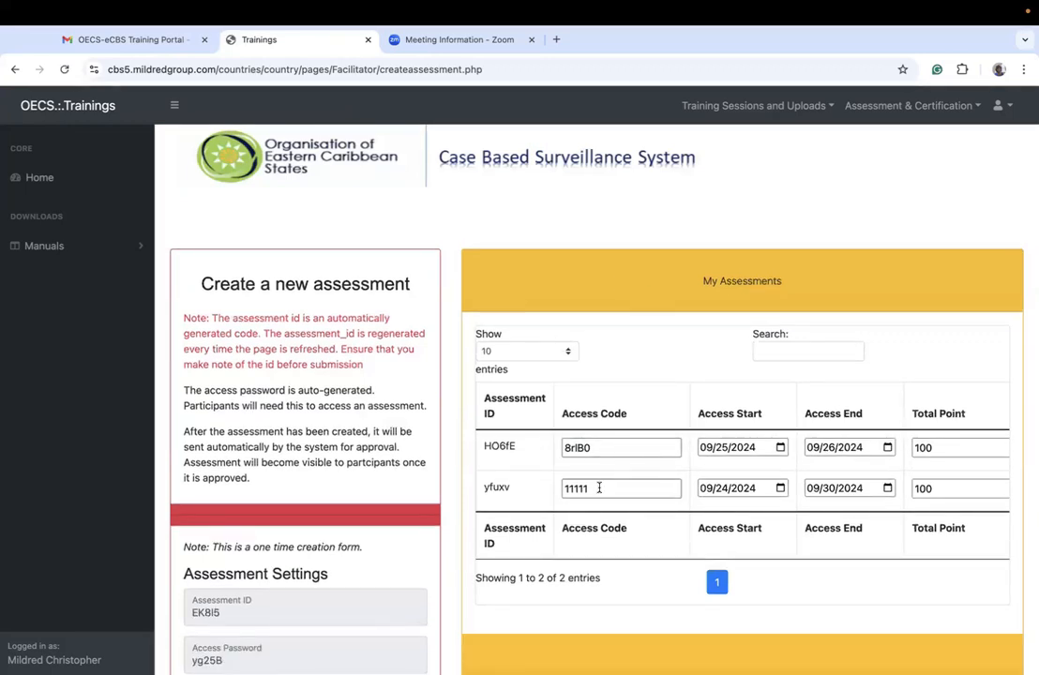
drag(598, 487, 559, 488)
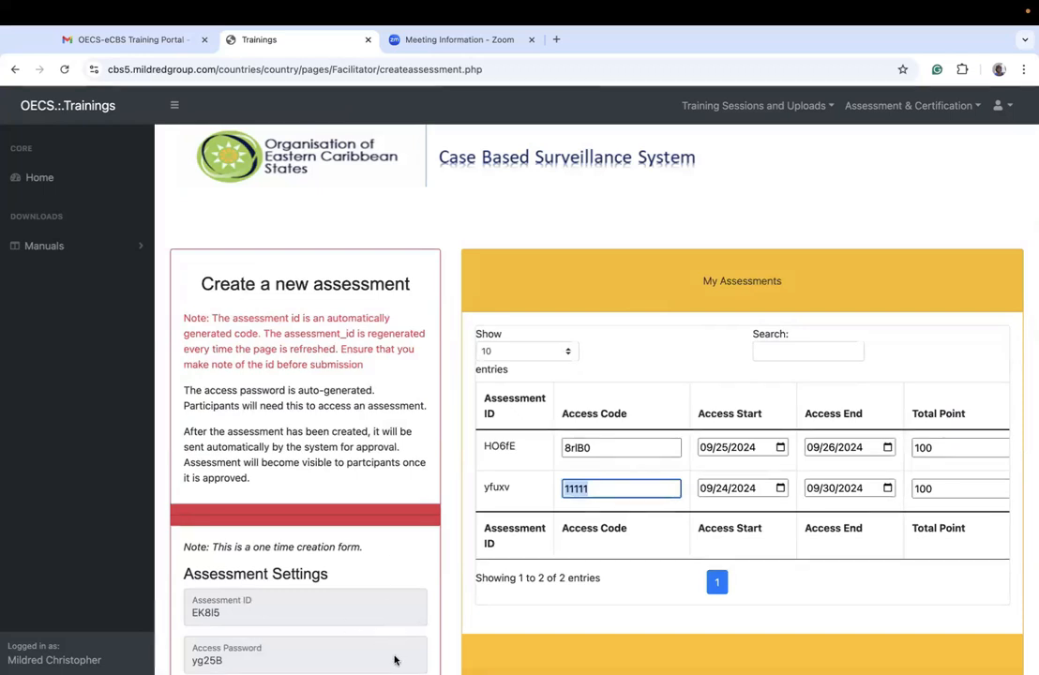
click(617, 553)
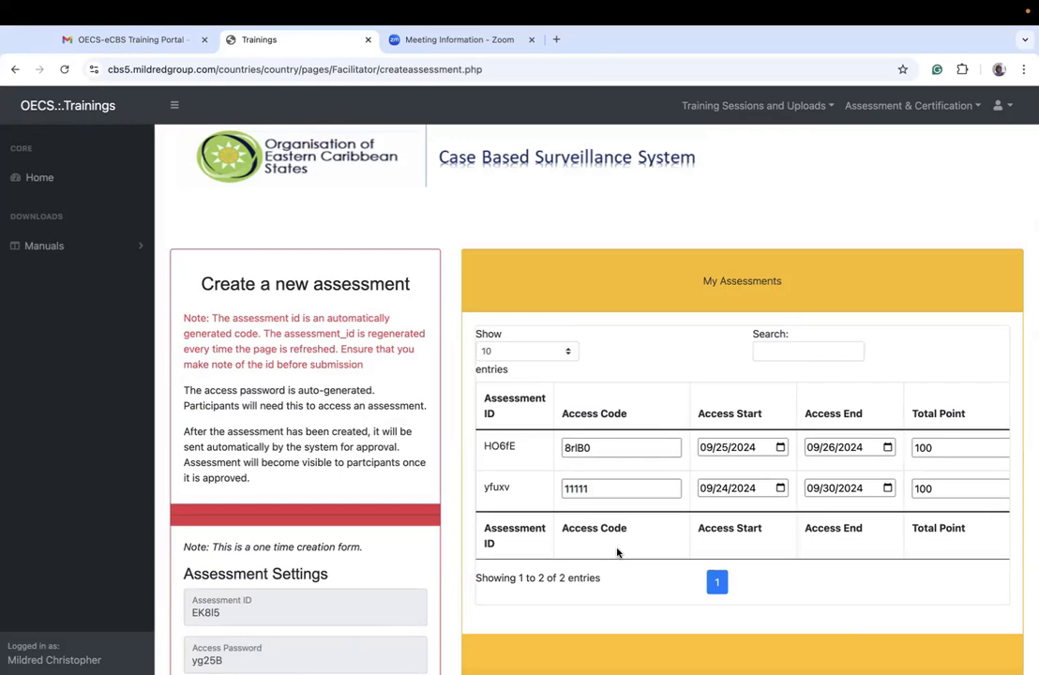
scroll(617, 552, down, 1)
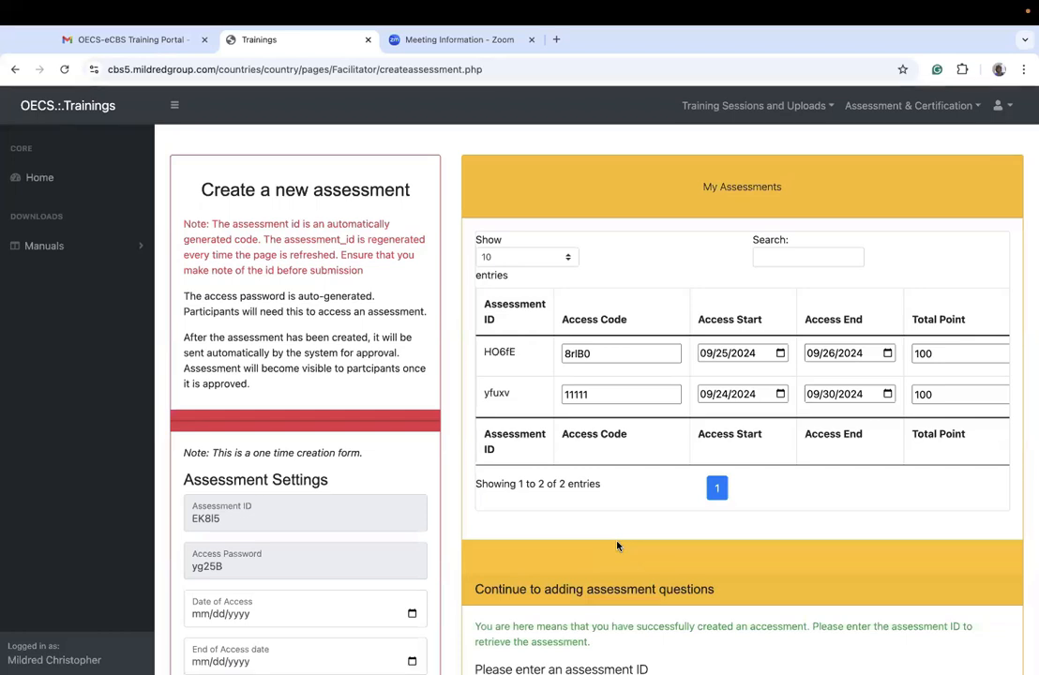
Step: Open the grades page and retrieve the assessment grades for yfuxv
click(890, 111)
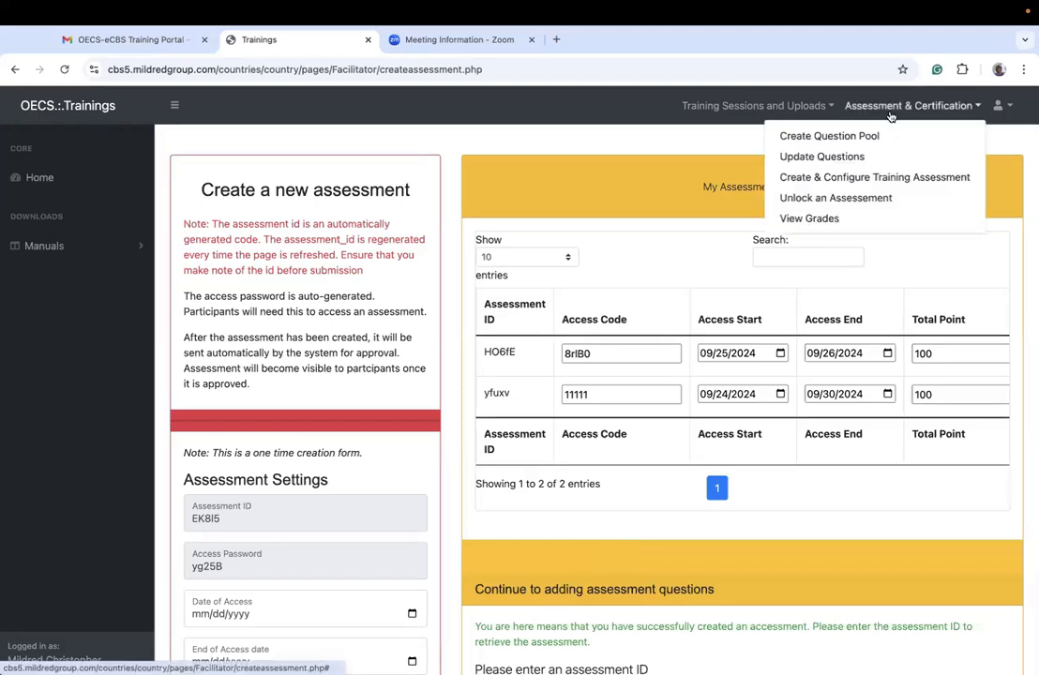
click(735, 142)
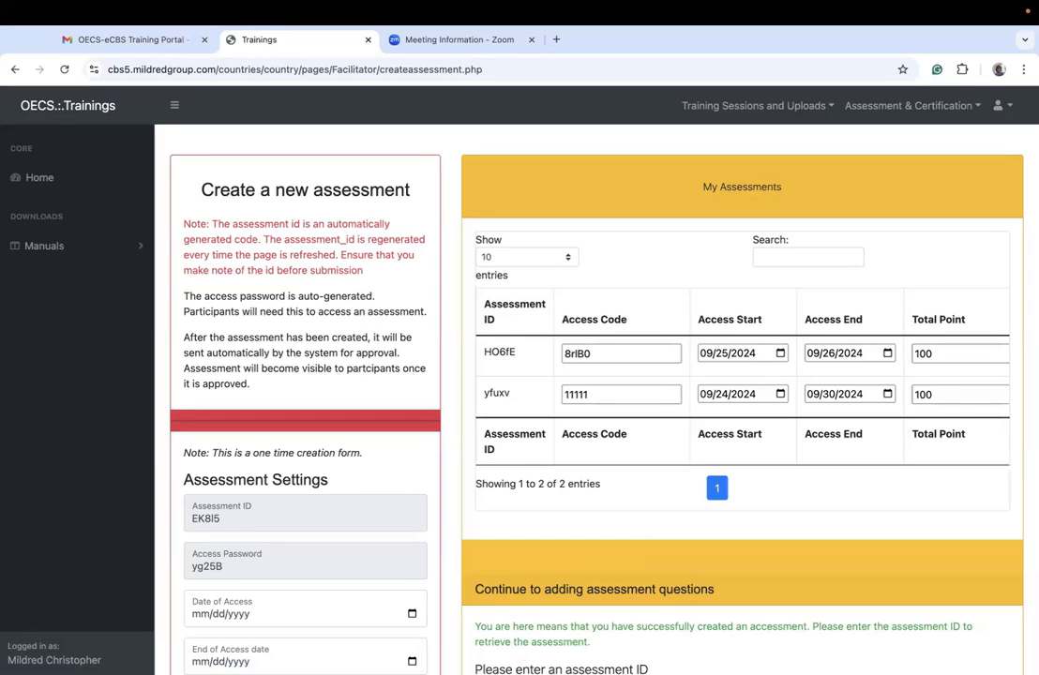
click(900, 107)
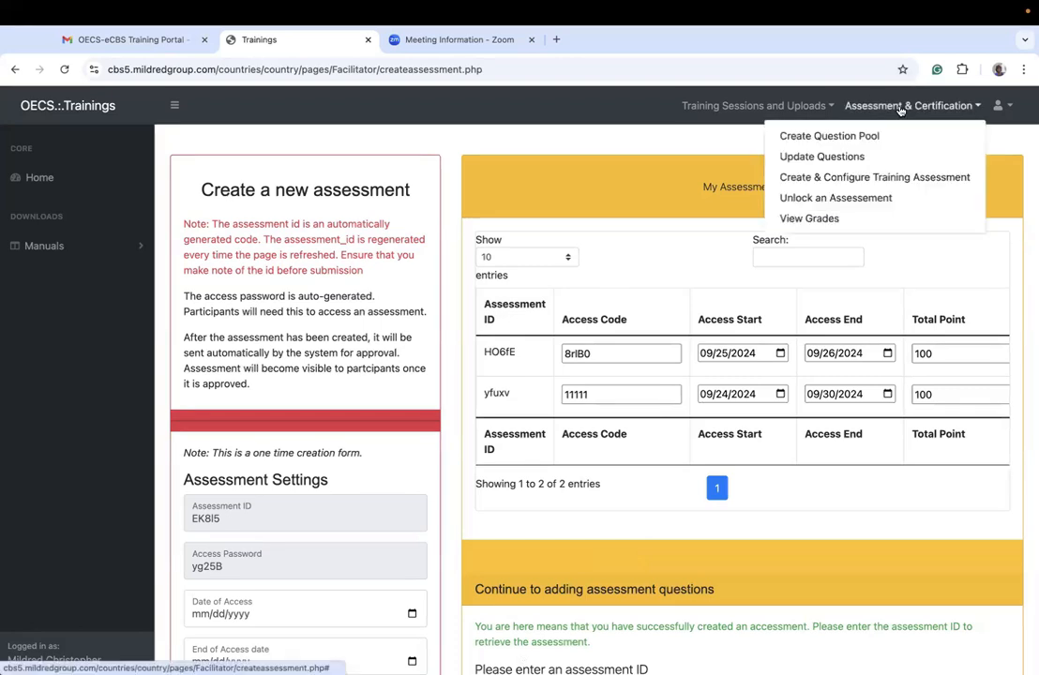
click(834, 219)
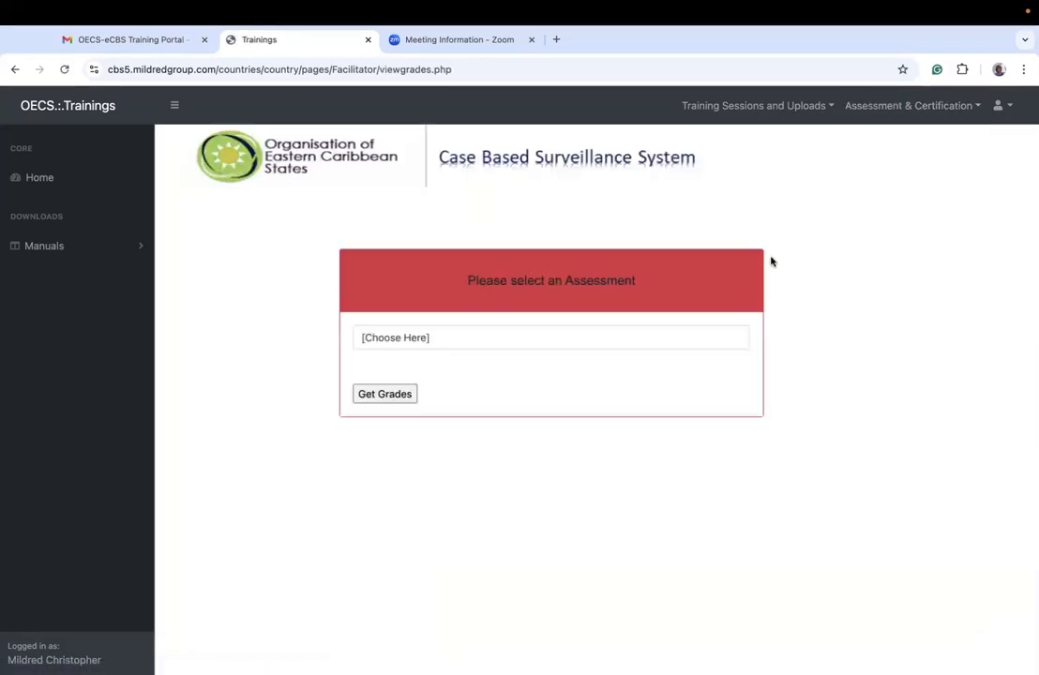
click(478, 338)
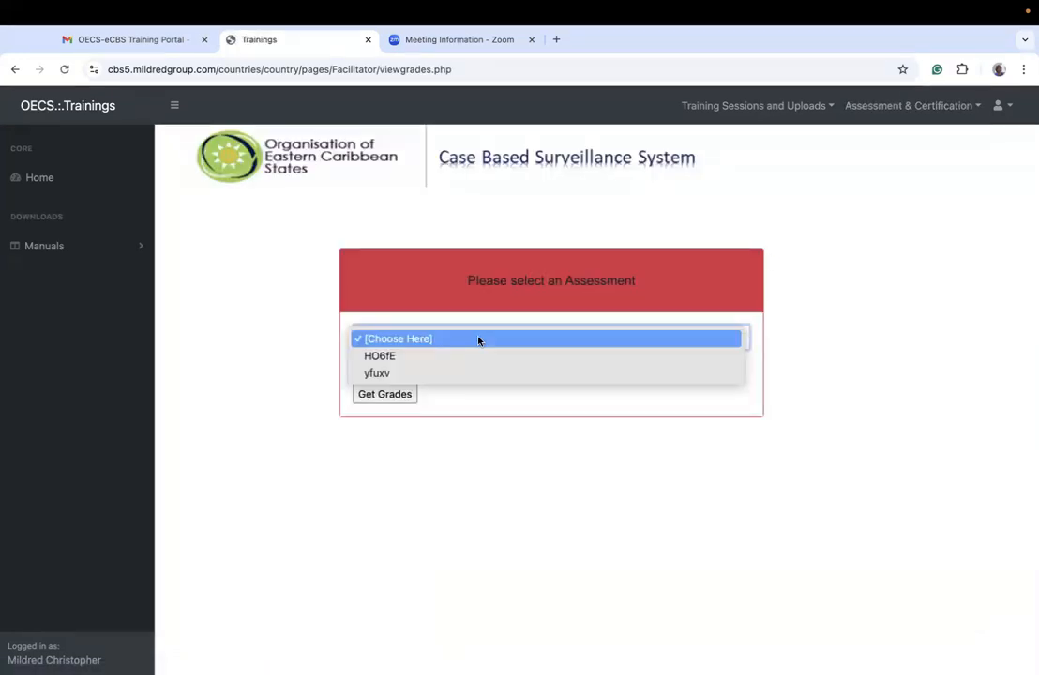
click(401, 374)
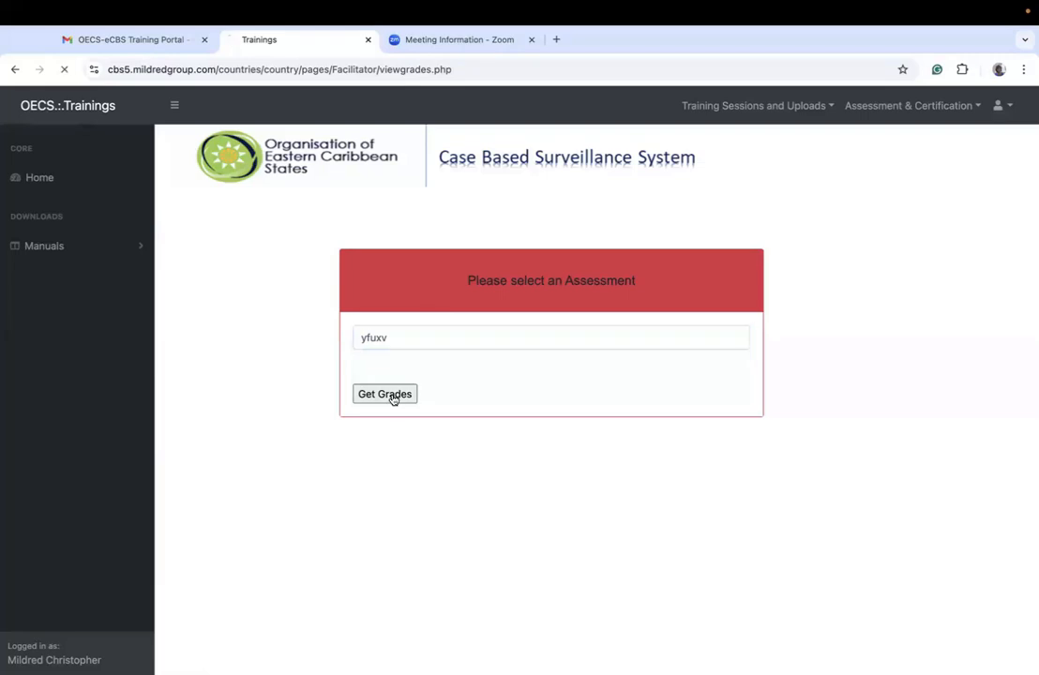
click(395, 397)
scroll(490, 574, down, 3)
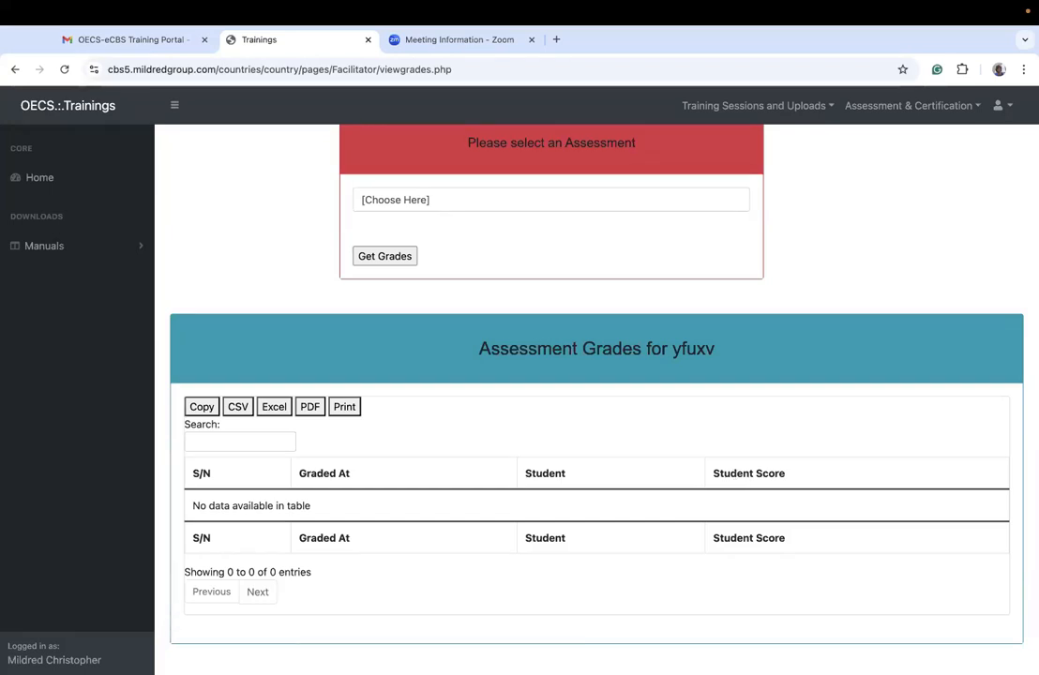
Step: Open the training assessment configuration page and retrieve assessment yfuxv by its ID to set its questions
click(905, 106)
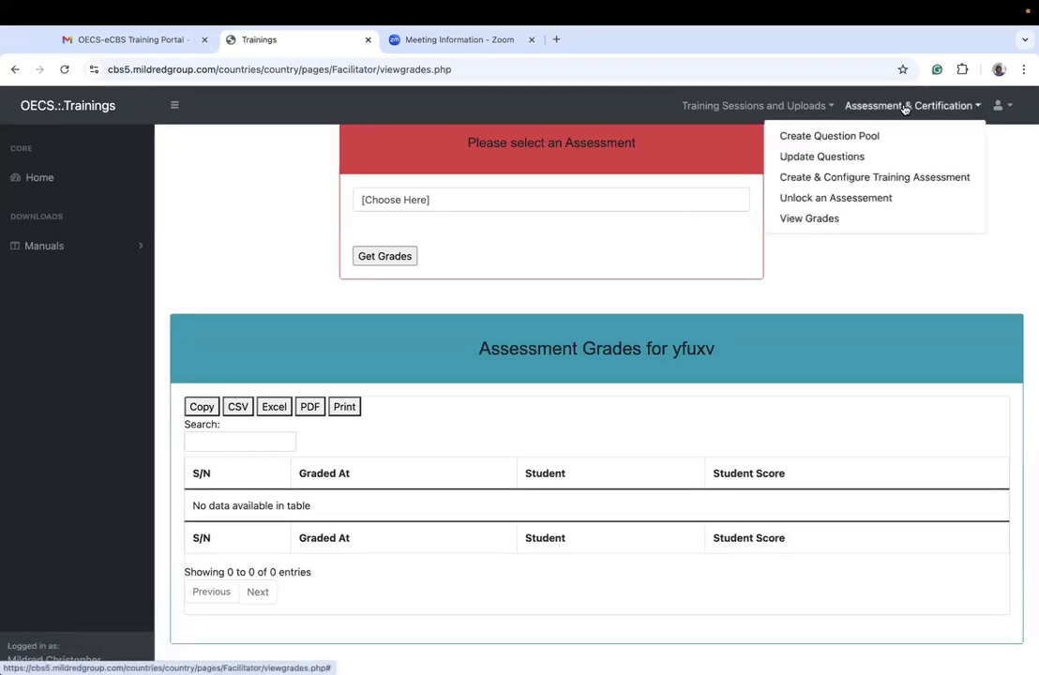
click(842, 179)
scroll(707, 418, down, 5)
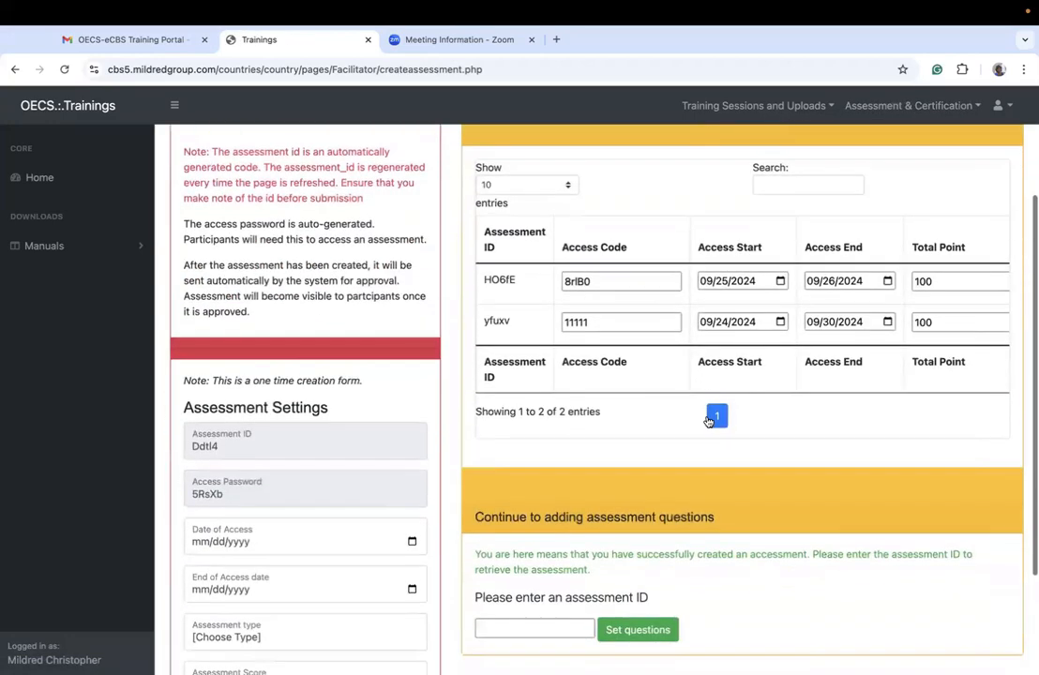
drag(517, 172, 483, 176)
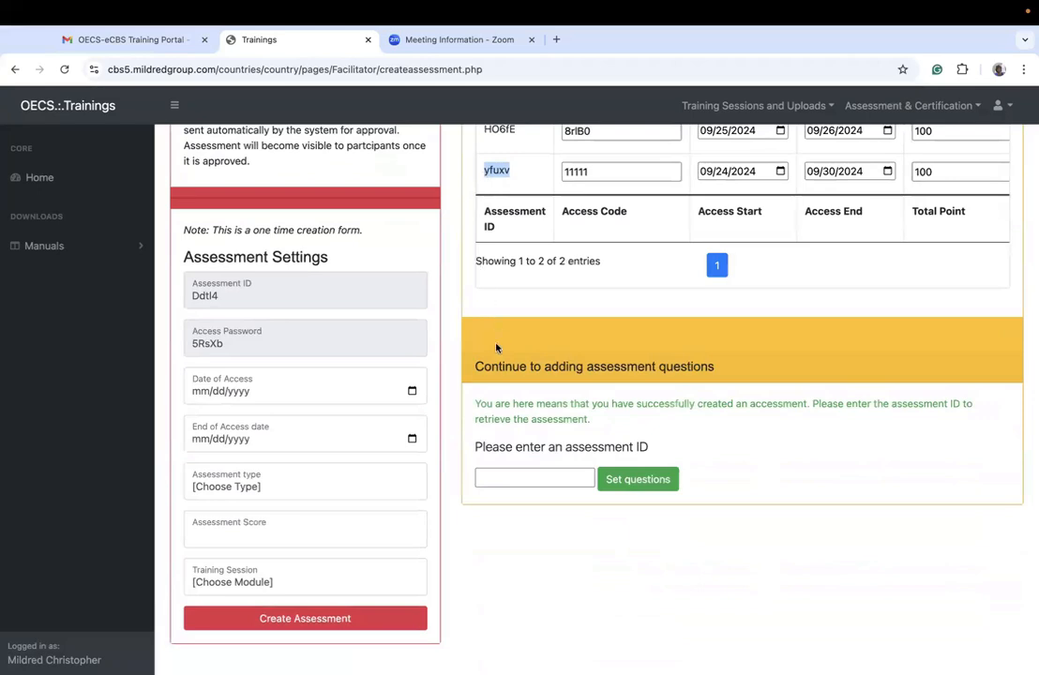
click(515, 480)
key(ctrl+v)
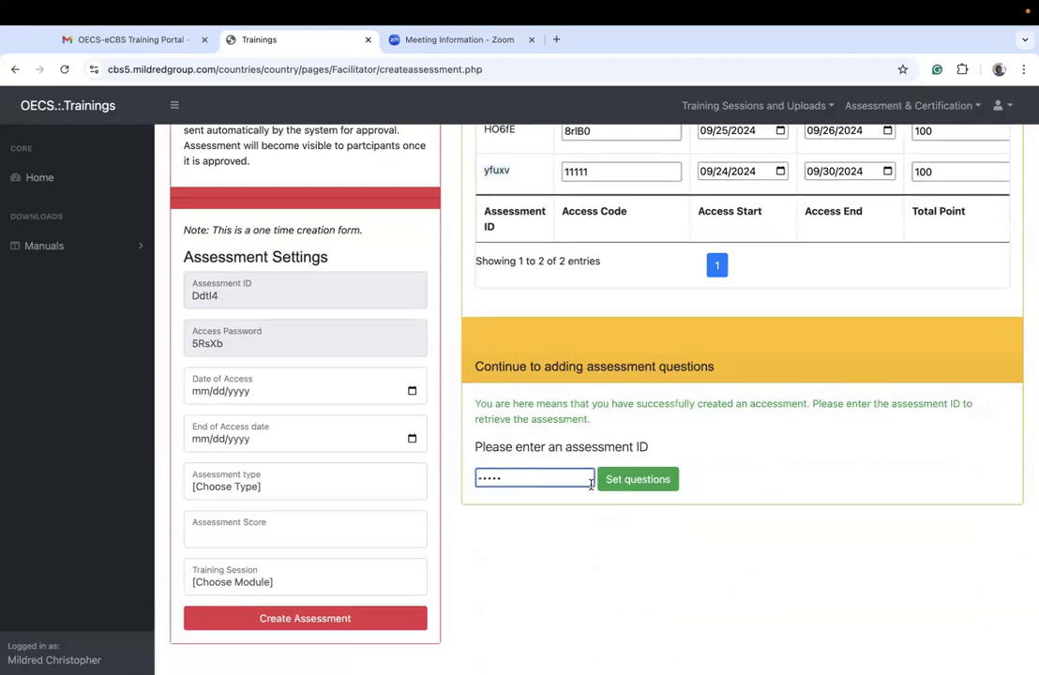
scroll(539, 206, up, 2)
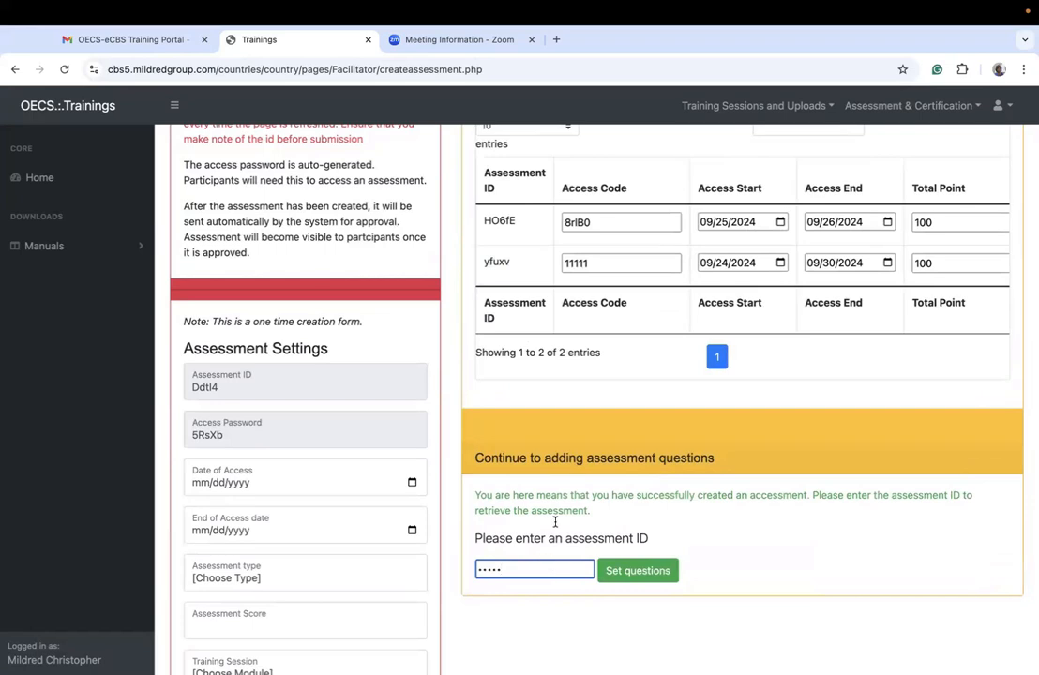
click(628, 573)
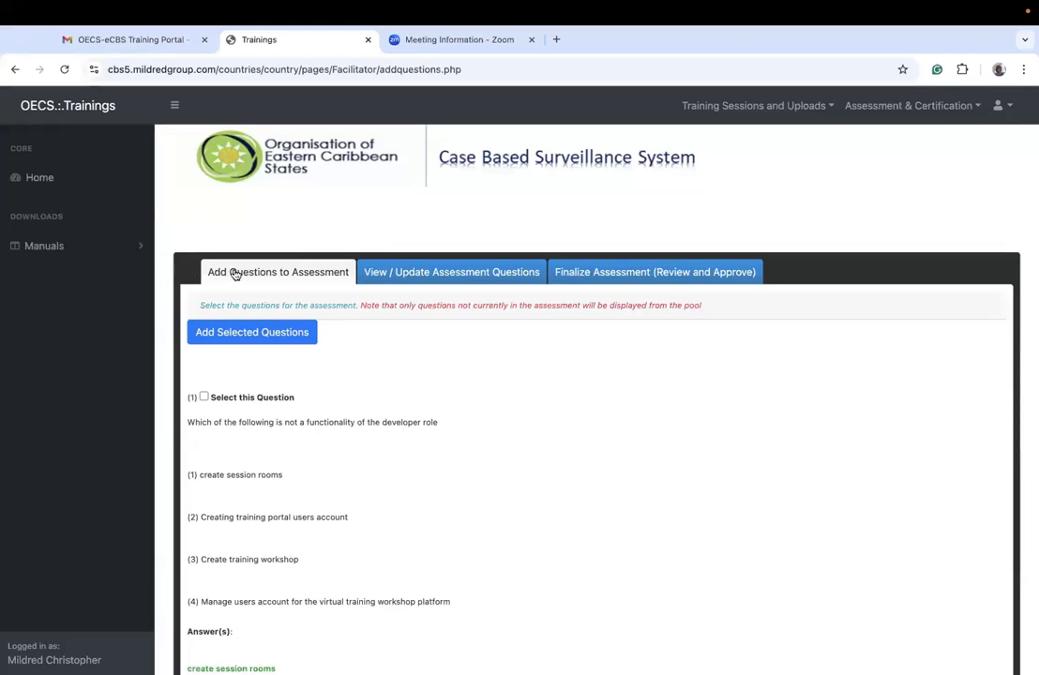
Step: Look at the assessment's question update and finalization sections, and return to adding questions
click(452, 275)
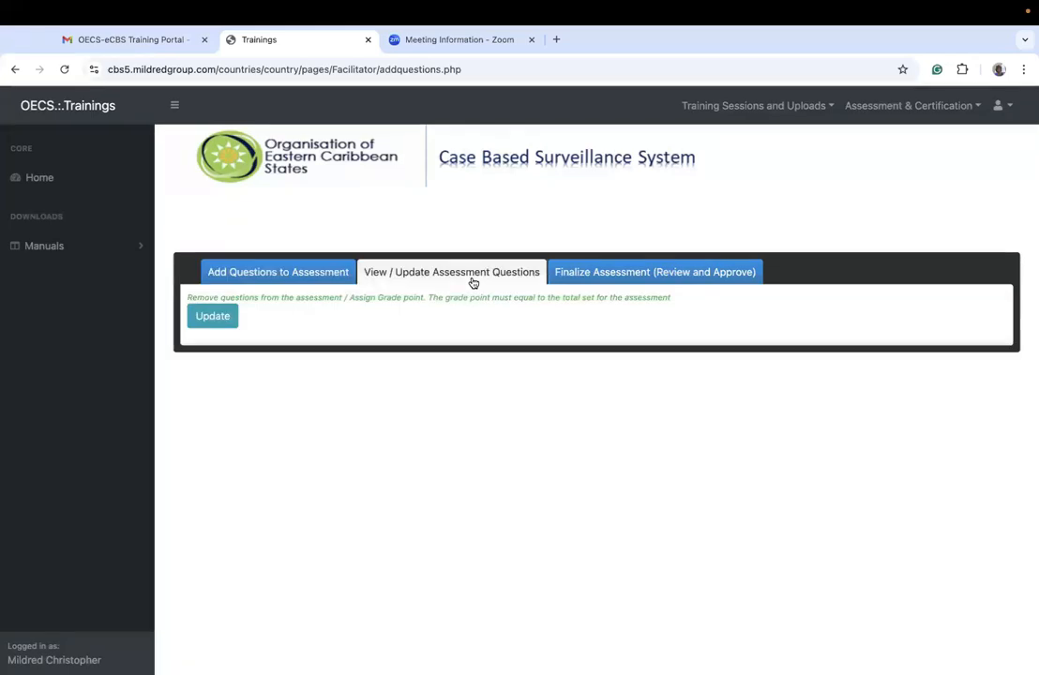
click(641, 271)
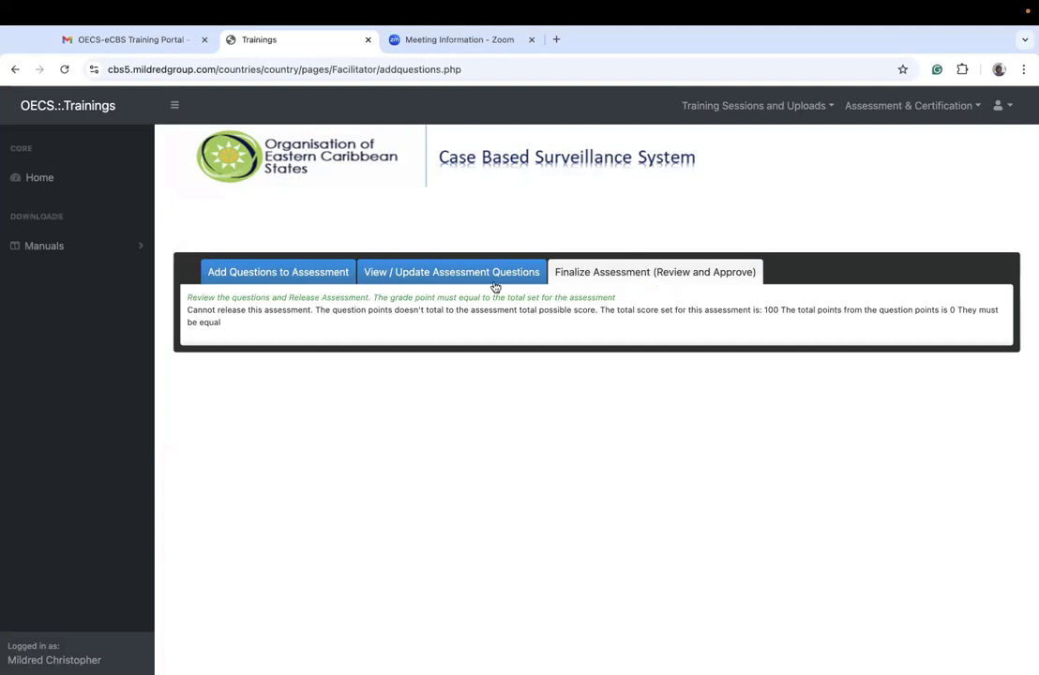
click(307, 281)
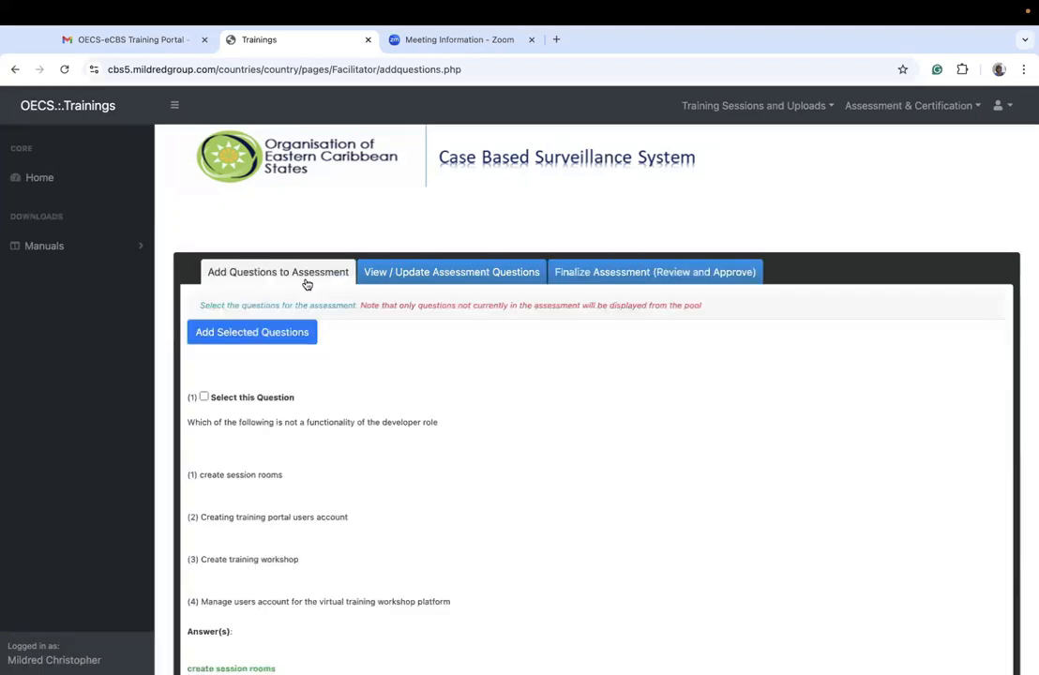
Step: Browse the question pool and select the question asking which option is not a functionality of the developer role
scroll(380, 509, down, 10)
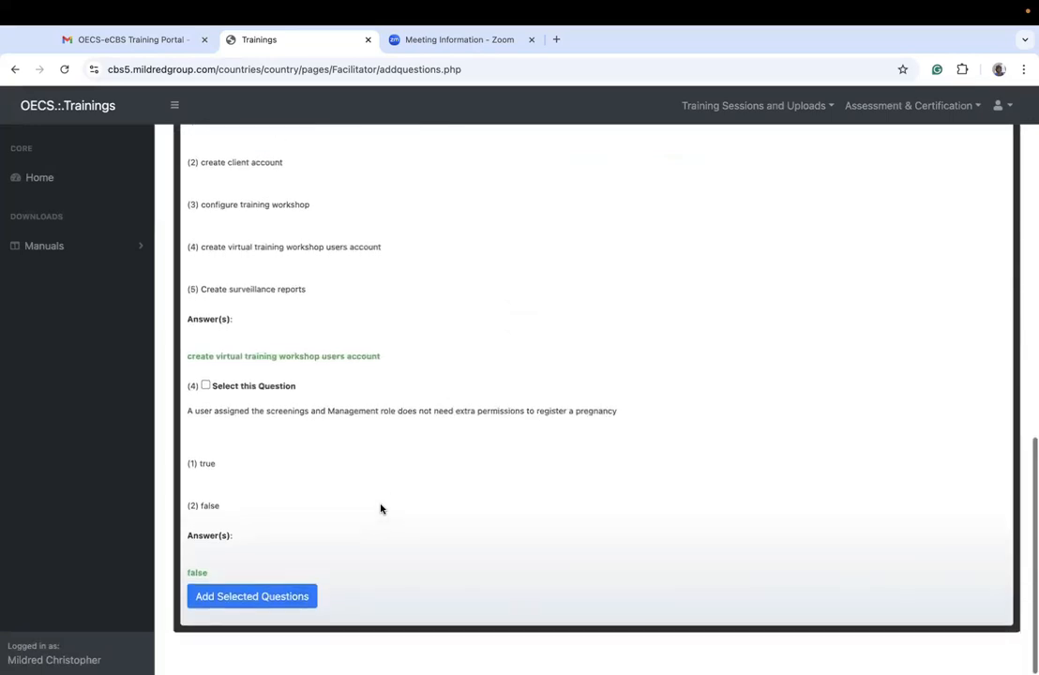
scroll(380, 508, up, 10)
scroll(380, 508, down, 5)
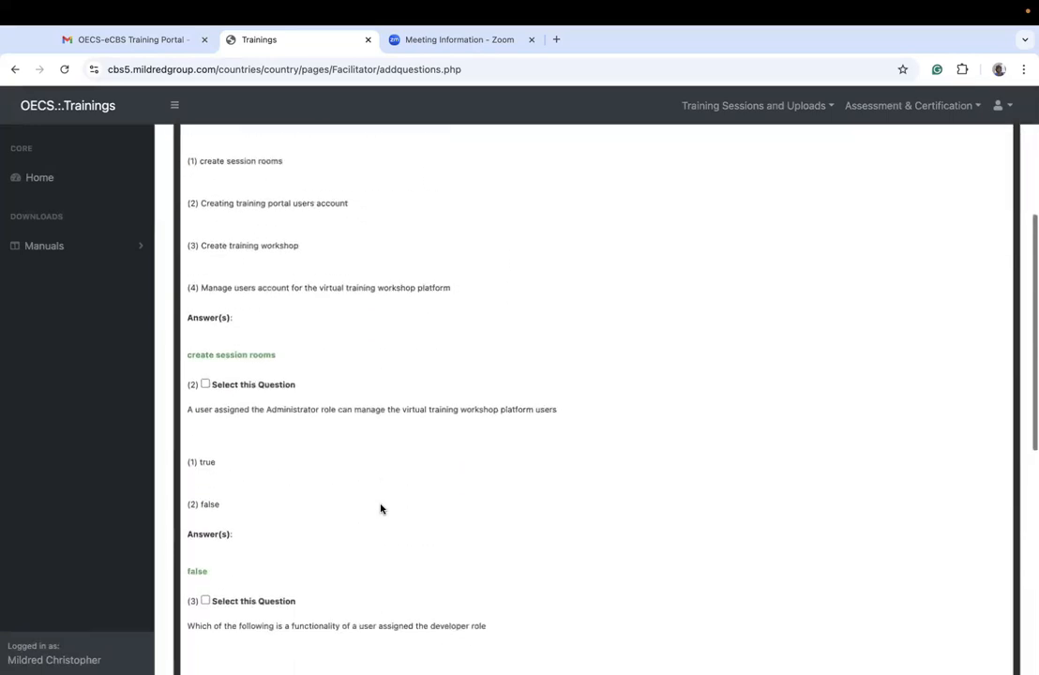
scroll(380, 509, down, 5)
scroll(380, 508, up, 8)
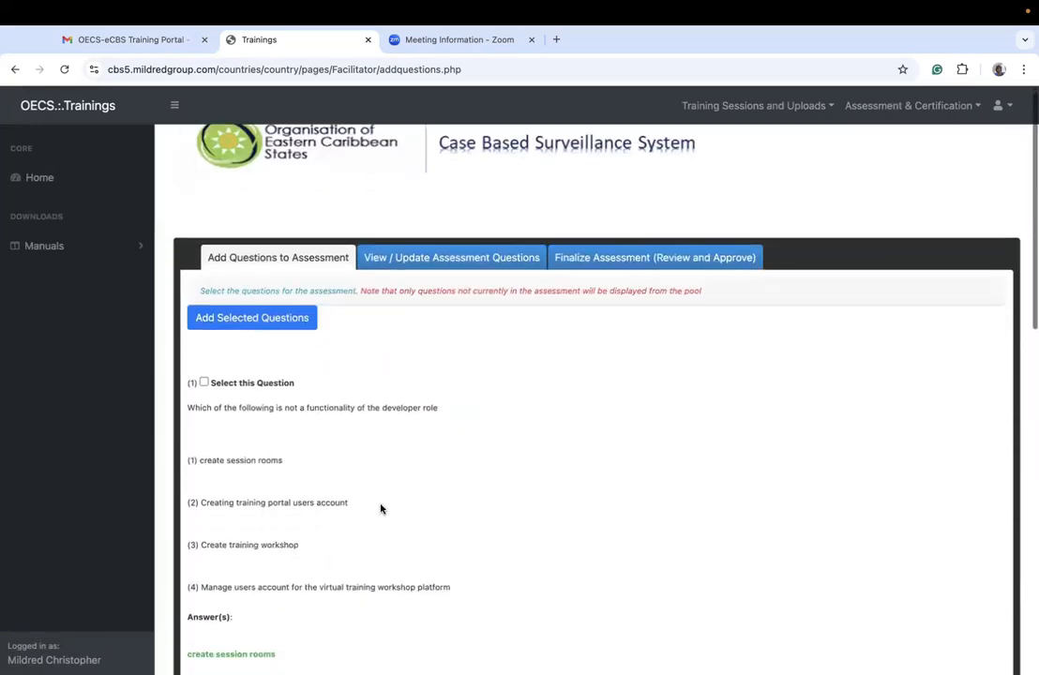
click(205, 383)
Step: Select the third pool question, about which option is a functionality of a user assigned the developer role
scroll(329, 460, down, 6)
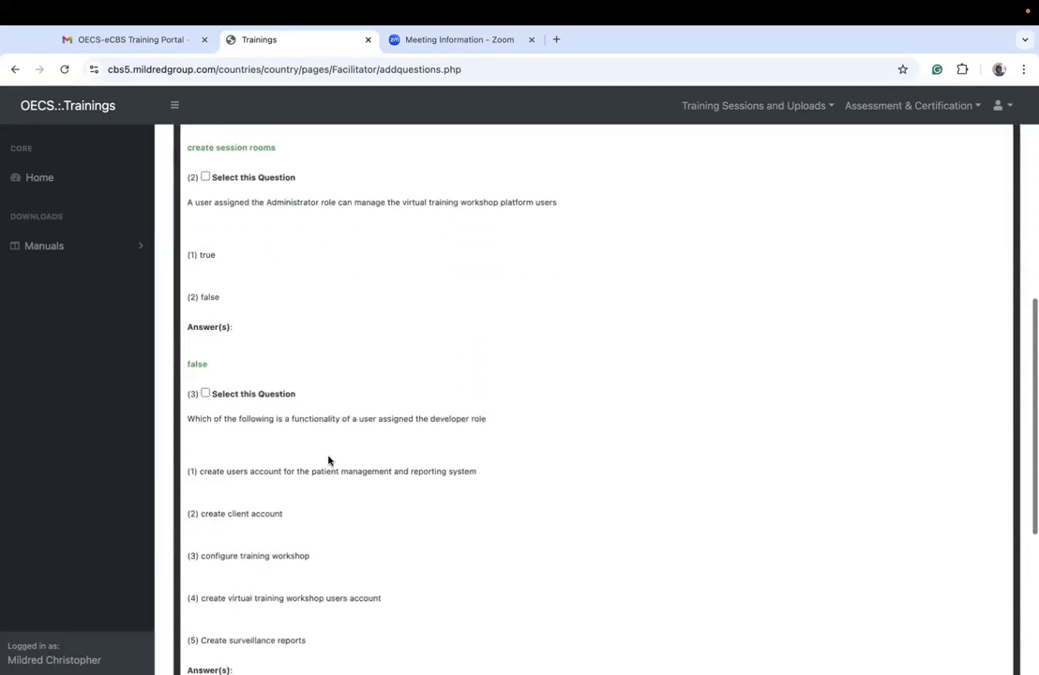
scroll(329, 460, up, 5)
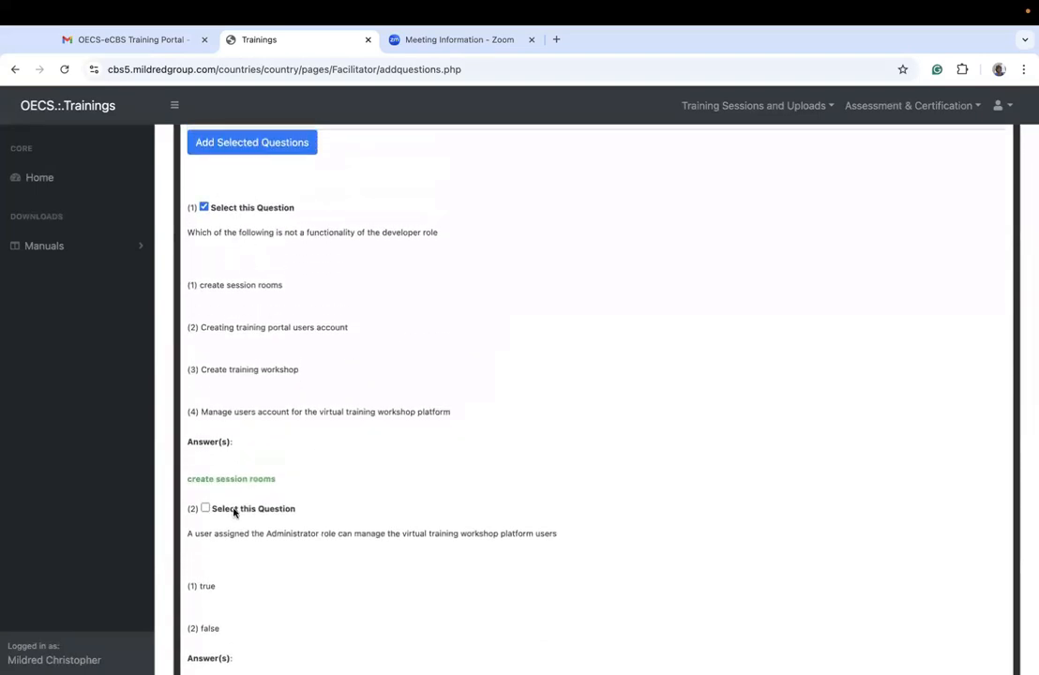
scroll(253, 582, down, 1)
scroll(260, 607, down, 4)
scroll(236, 519, up, 1)
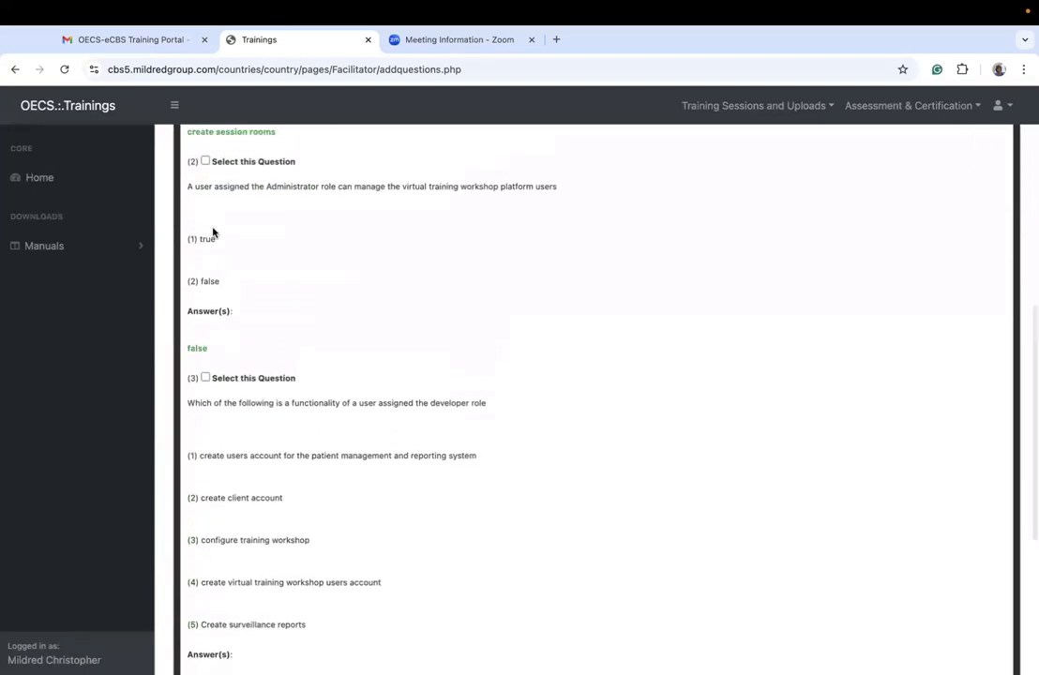
scroll(262, 325, down, 1)
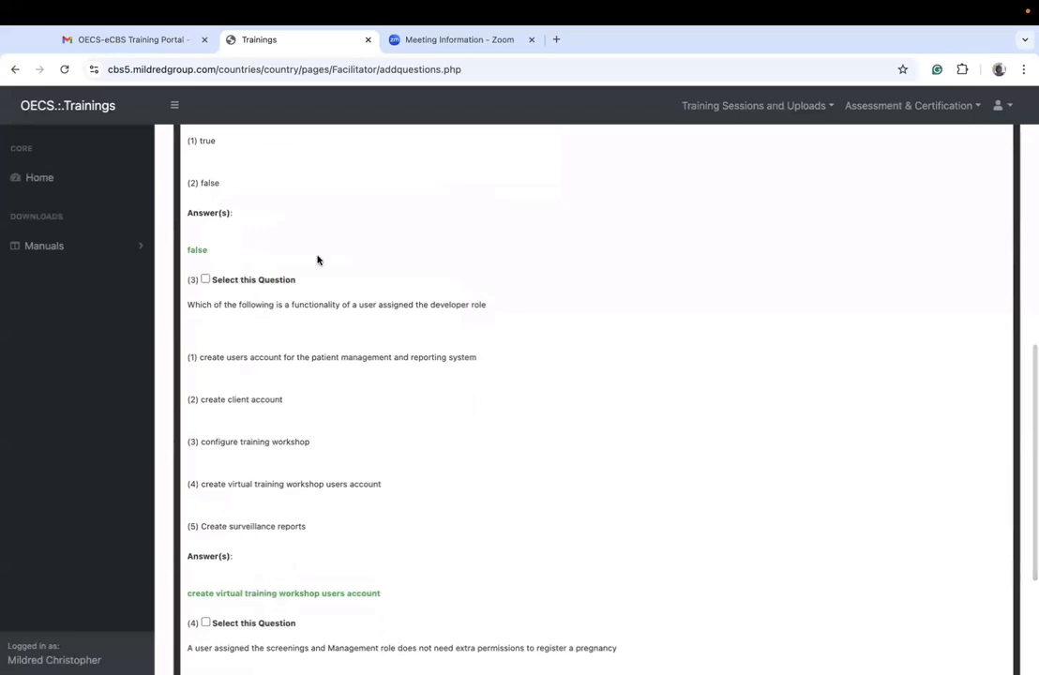
click(206, 280)
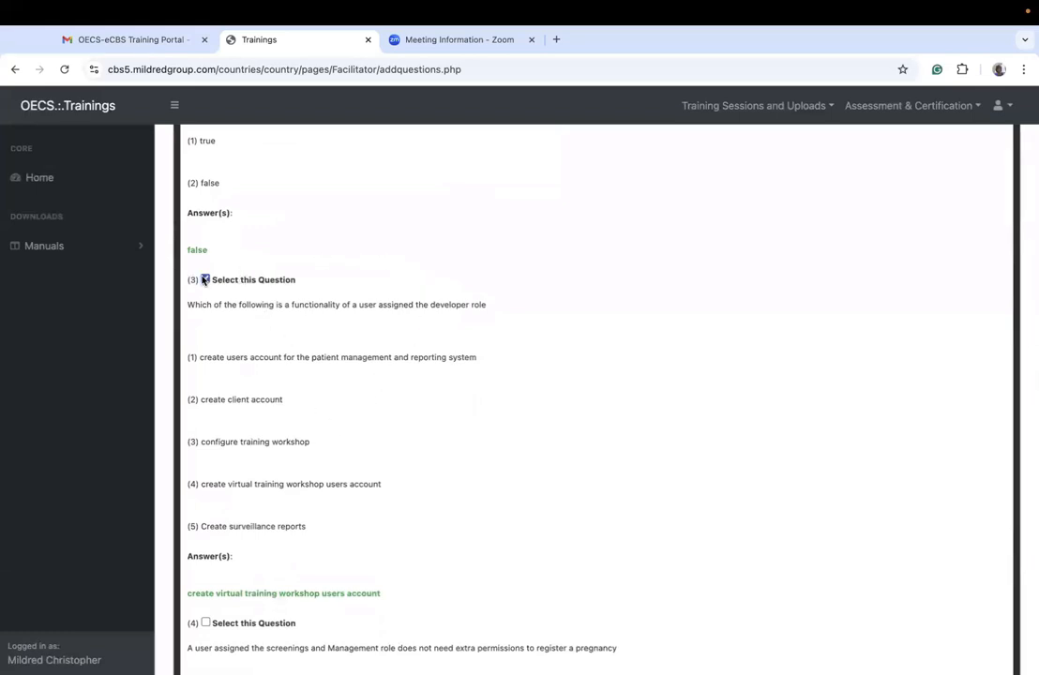
Step: Add the selected questions to assessment yfuxv and confirm saving the information
scroll(361, 531, down, 3)
scroll(359, 529, up, 2)
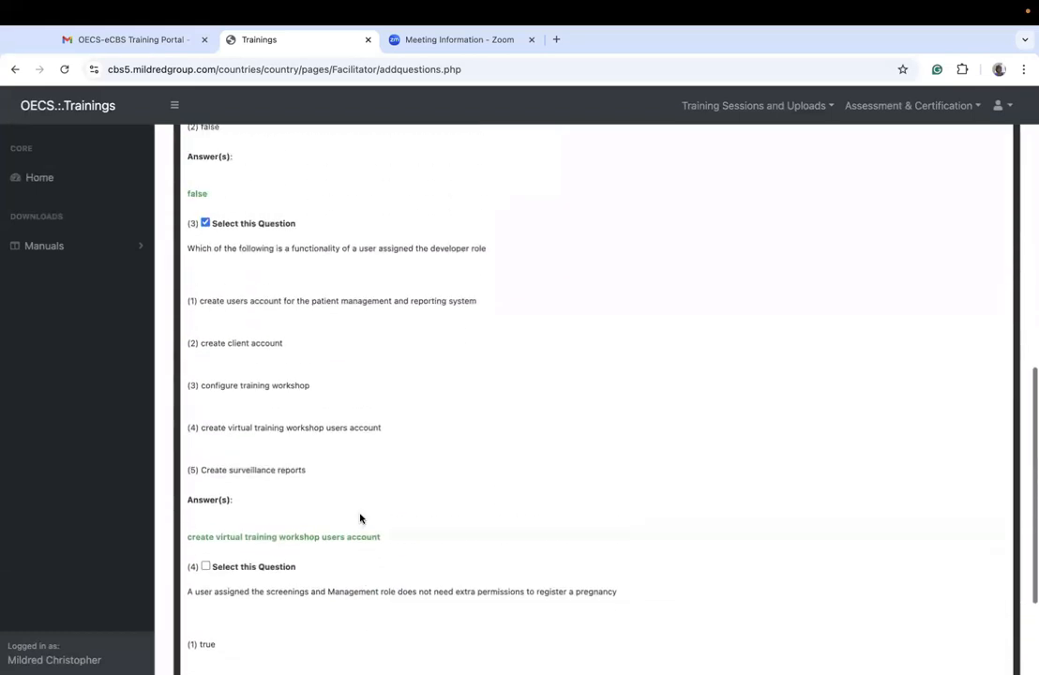
scroll(361, 521, down, 1)
scroll(361, 519, up, 8)
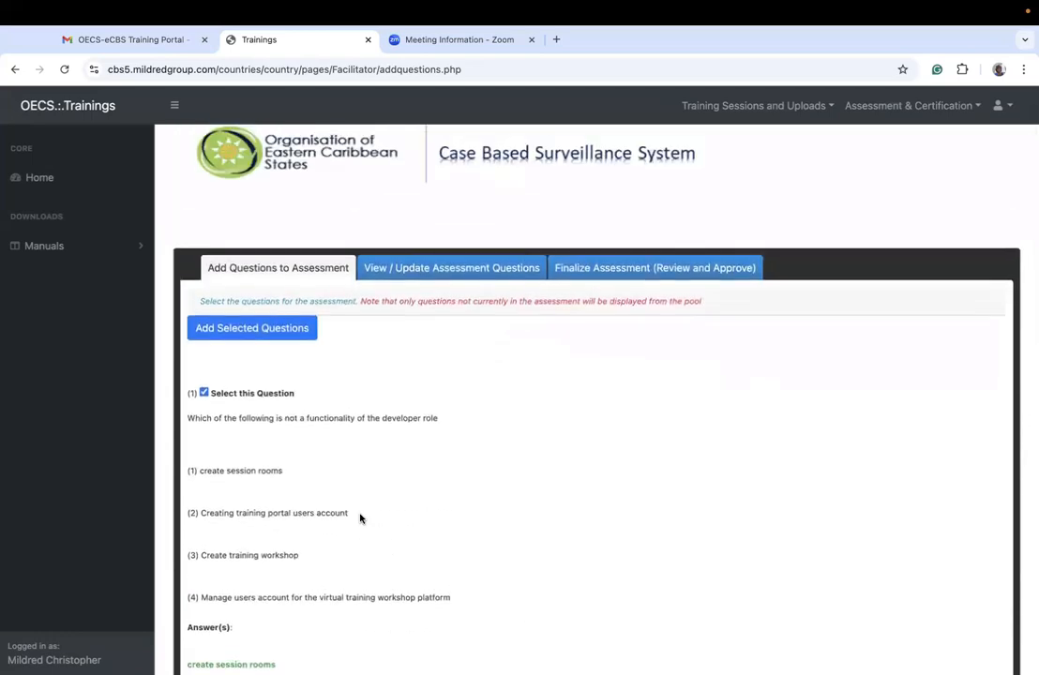
scroll(360, 519, down, 5)
scroll(364, 372, up, 5)
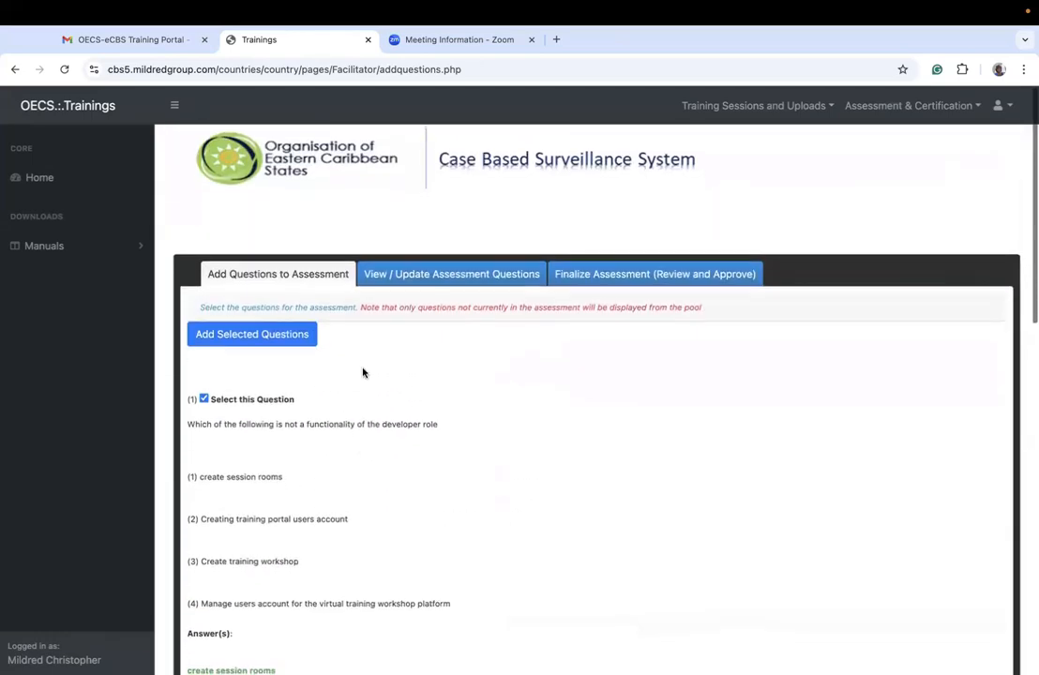
scroll(355, 535, down, 15)
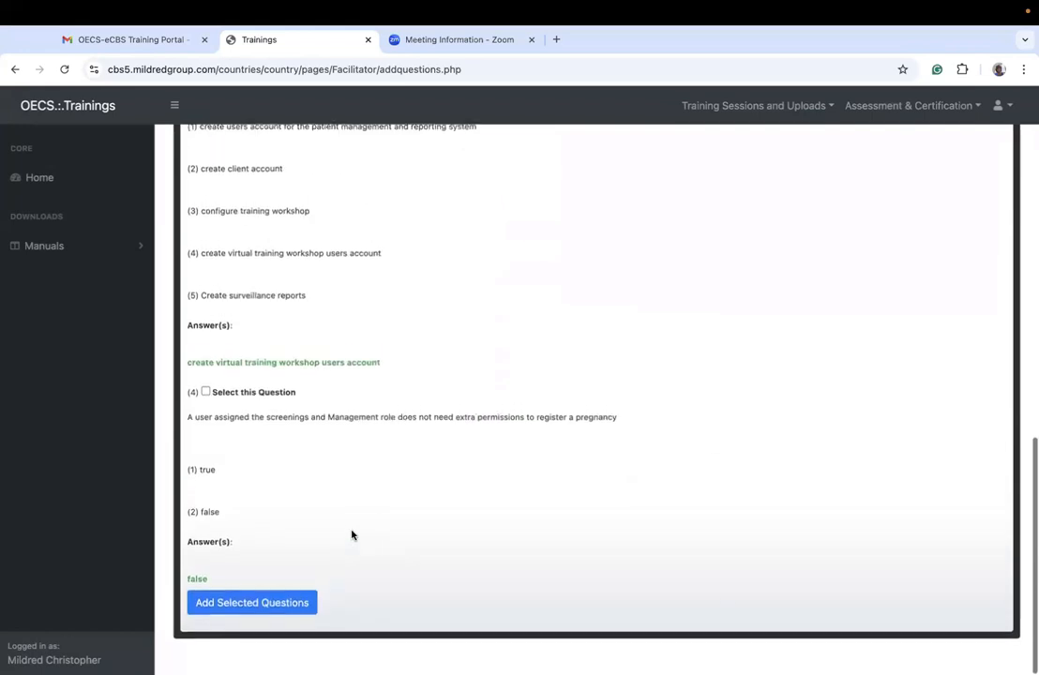
click(271, 605)
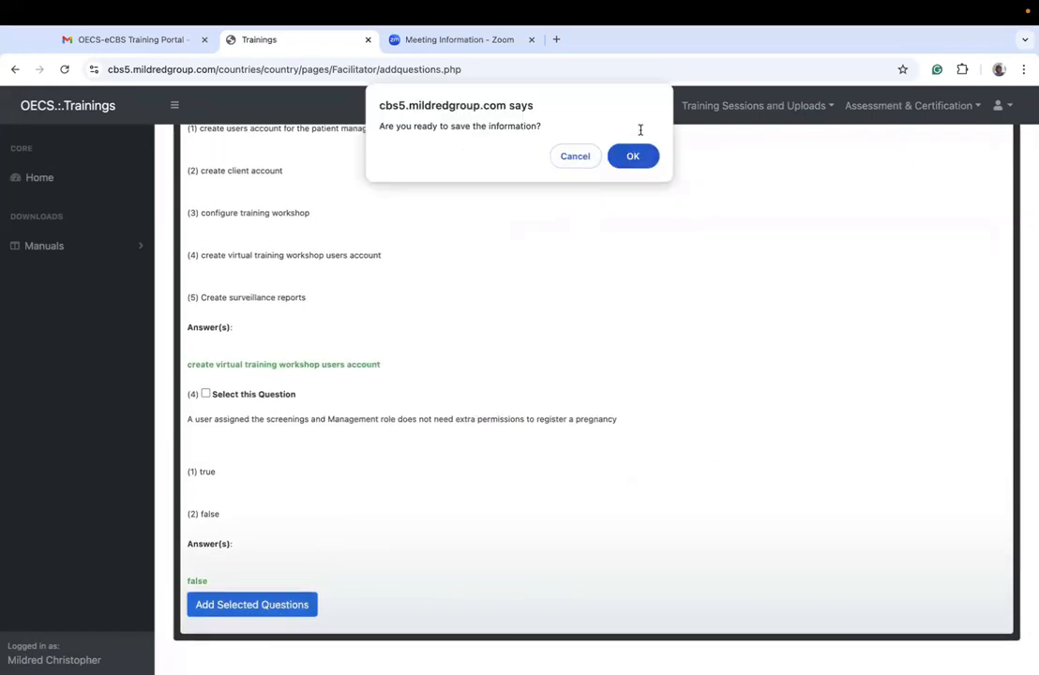
click(634, 156)
click(639, 183)
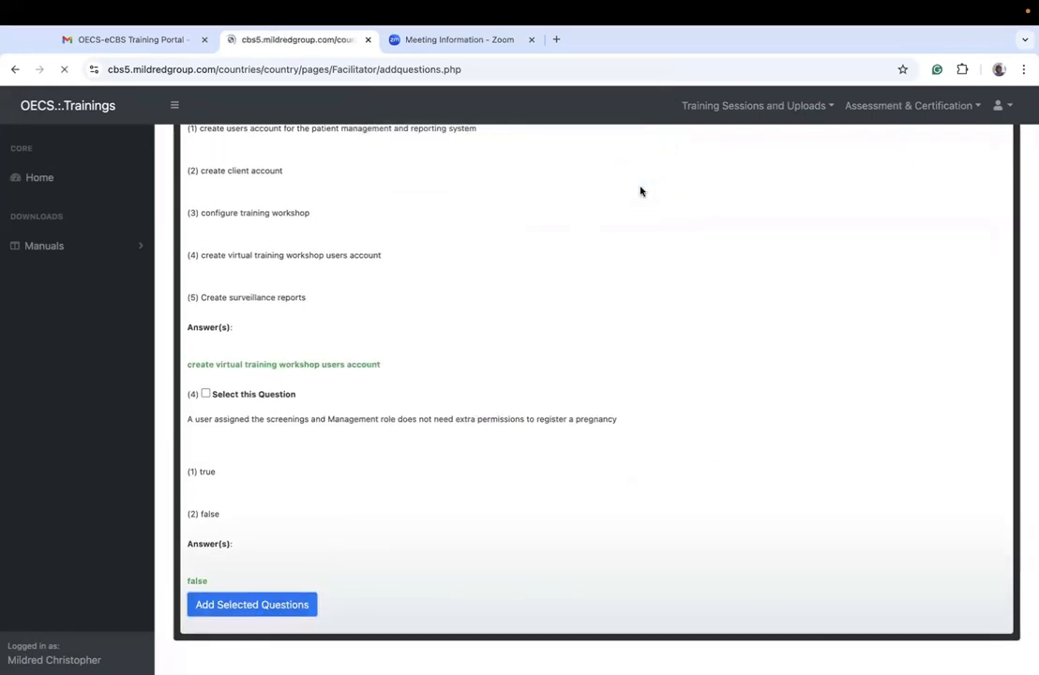
Step: Review the questions still available in the pool and check the assessment's View / Update Assessment Questions section
scroll(340, 430, down, 2)
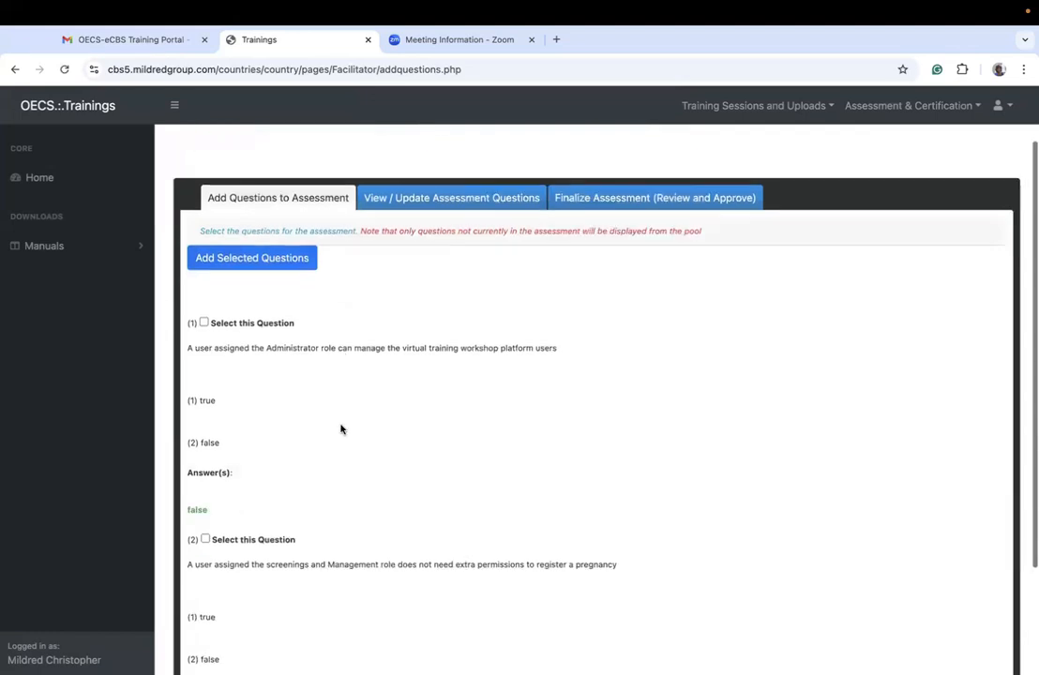
scroll(343, 429, down, 3)
scroll(274, 274, up, 4)
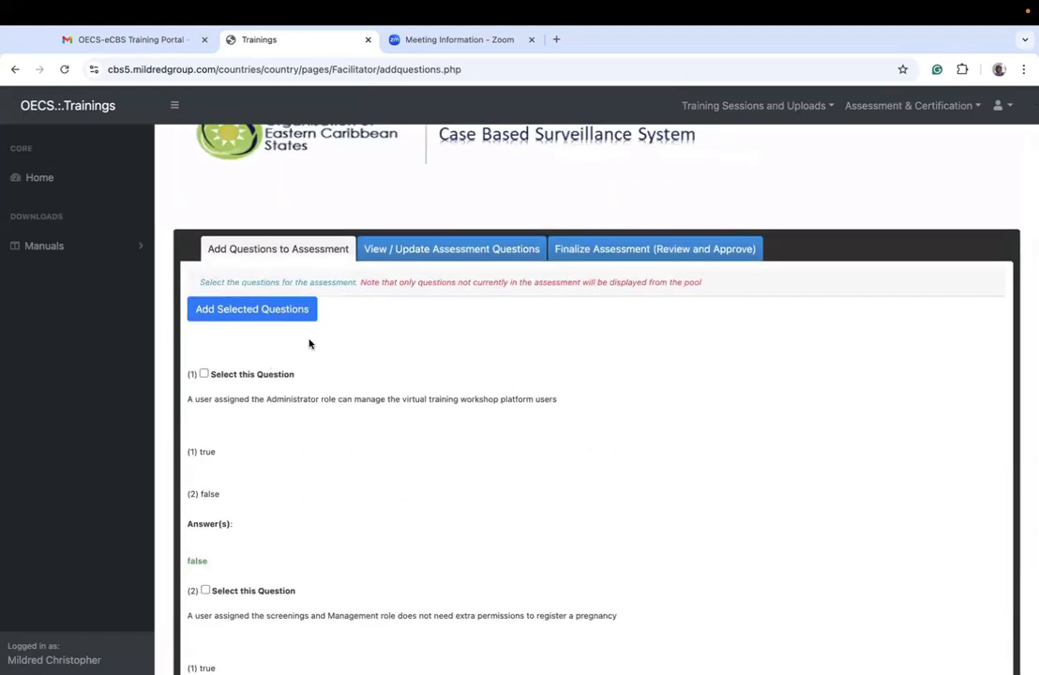
click(409, 248)
click(315, 247)
scroll(465, 457, down, 4)
scroll(465, 458, up, 5)
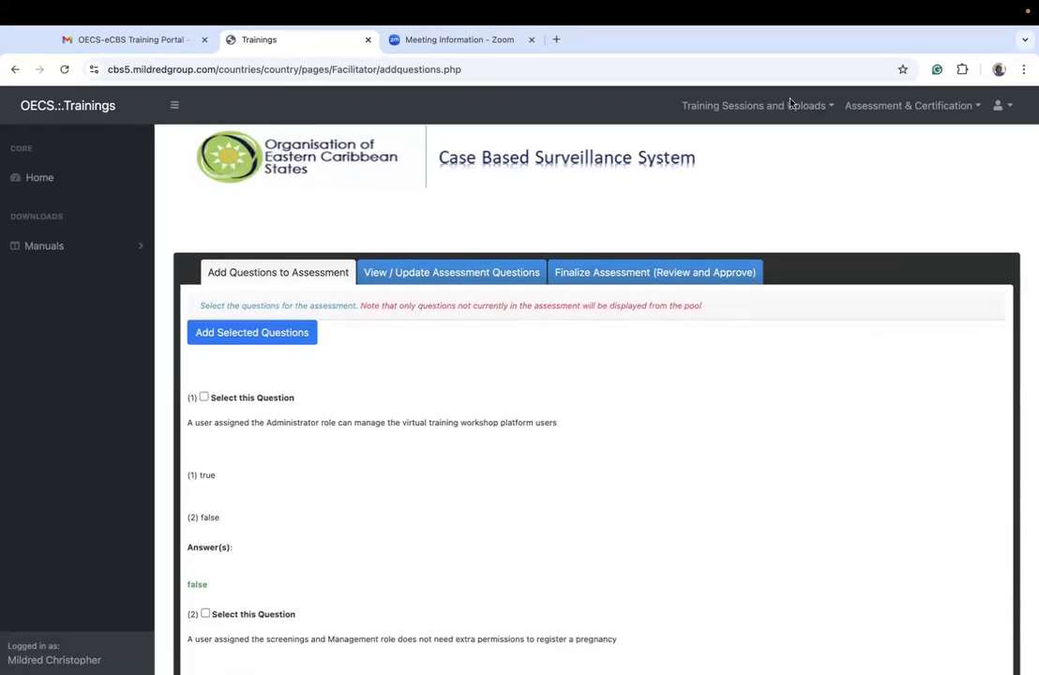
Step: Return to the assessment configuration page, retrieve assessment HO6fE to set its questions, and look over the questions available for it
click(706, 103)
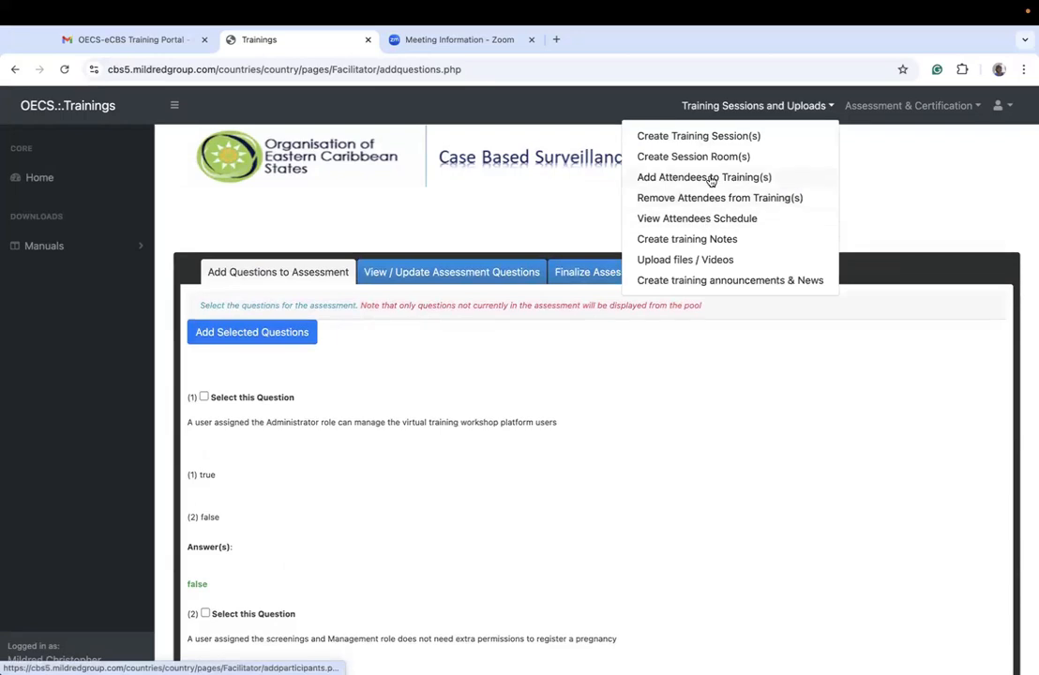
click(859, 105)
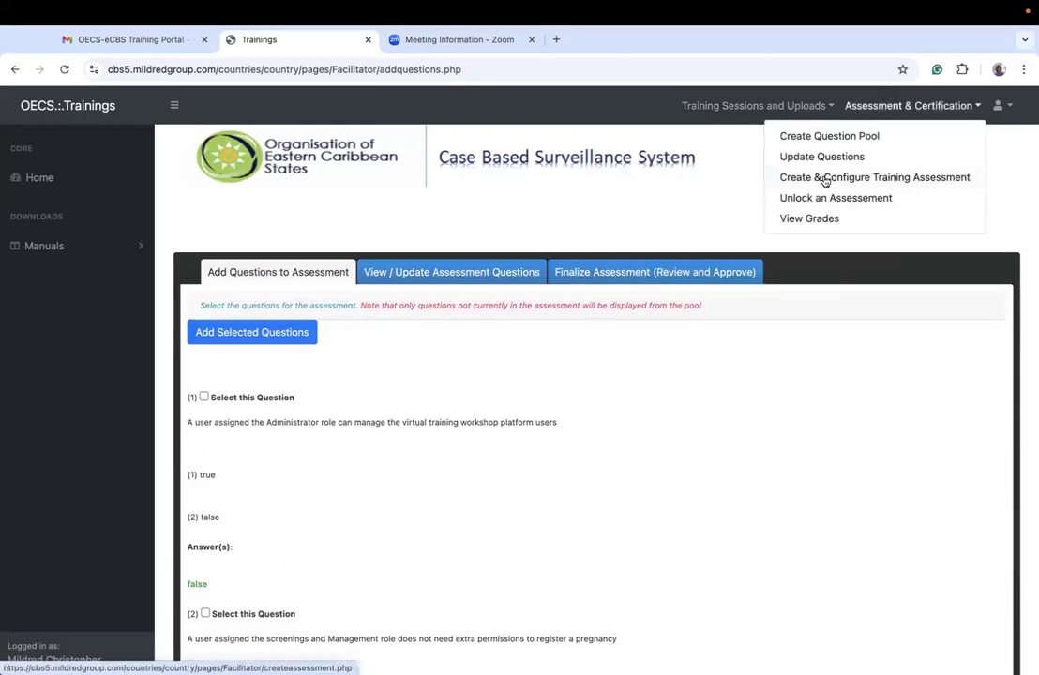
click(826, 178)
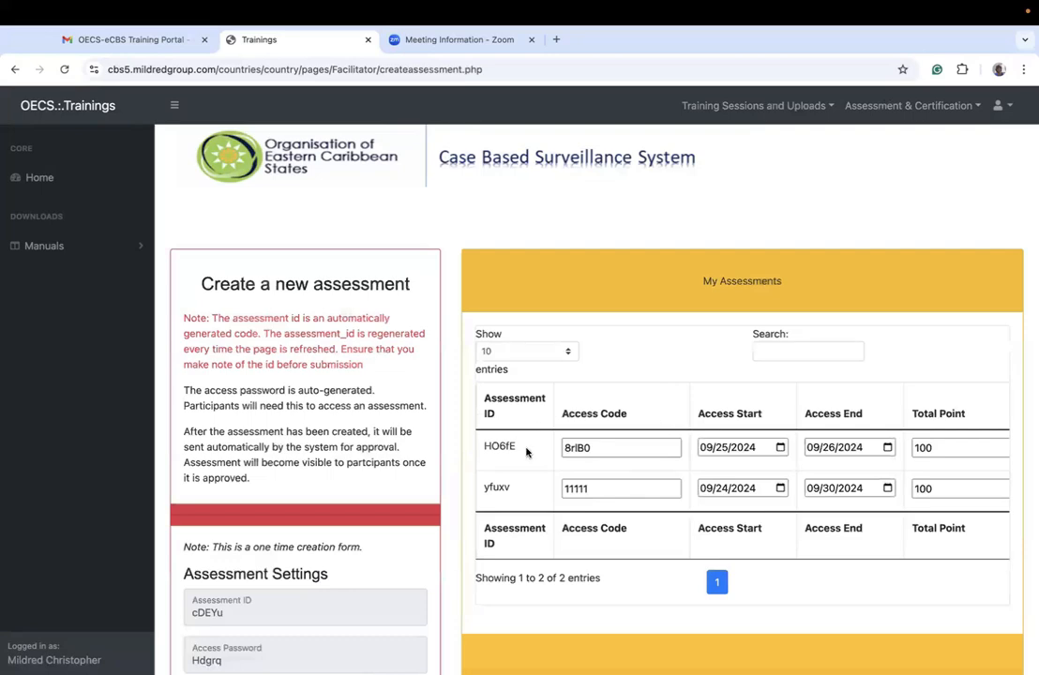
double_click(488, 446)
key(ctrl+c)
scroll(482, 449, down, 5)
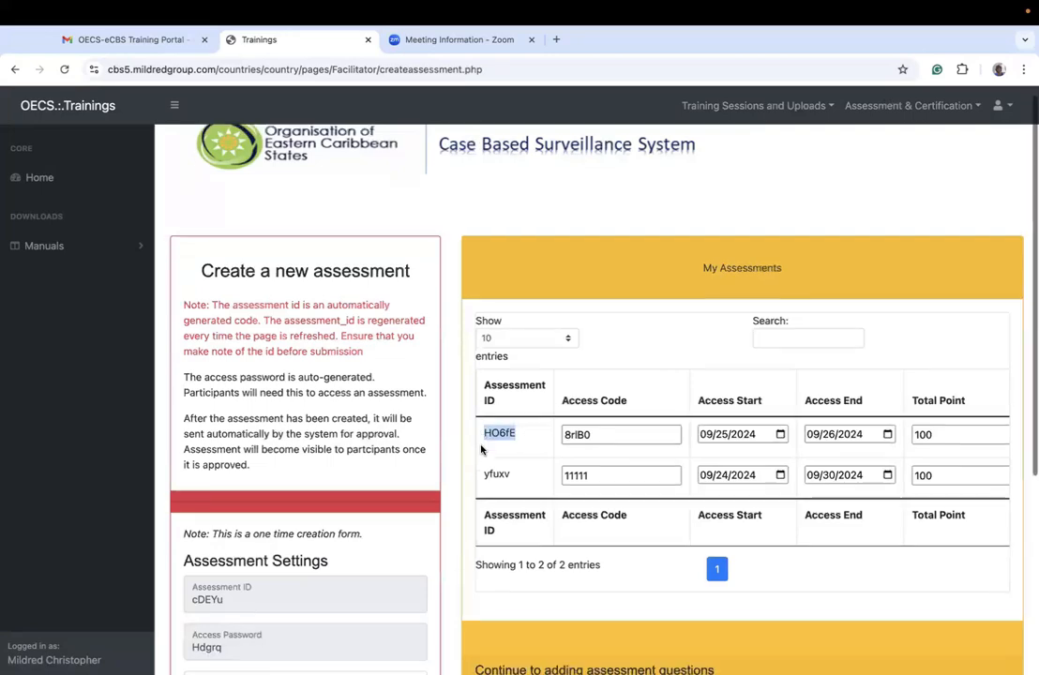
click(515, 476)
key(ctrl+v)
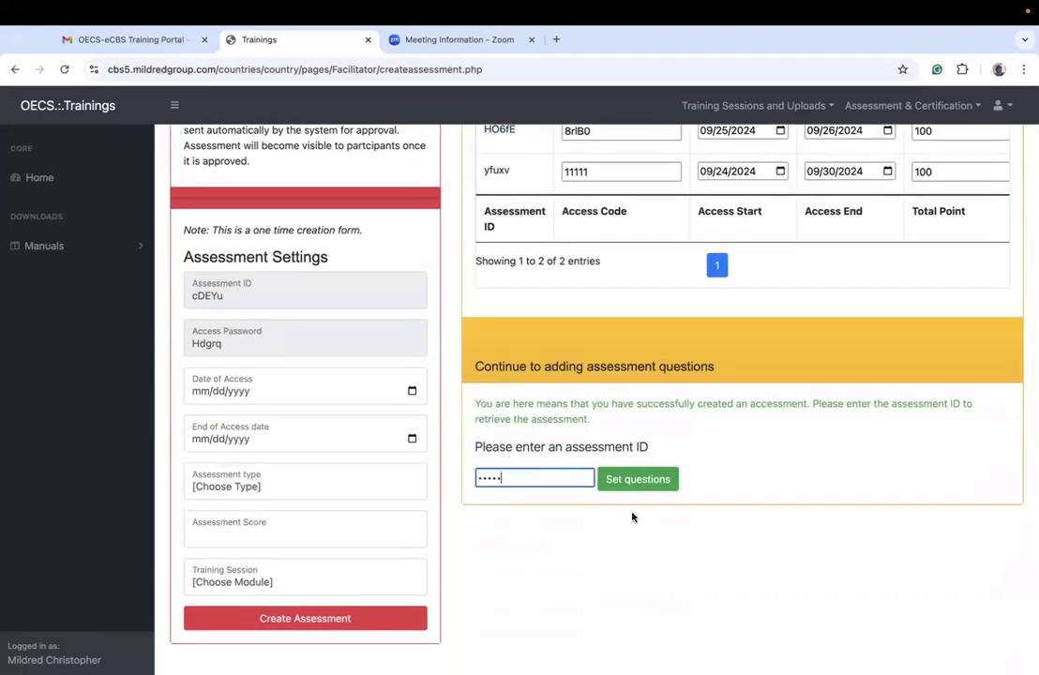
click(628, 481)
scroll(385, 459, down, 6)
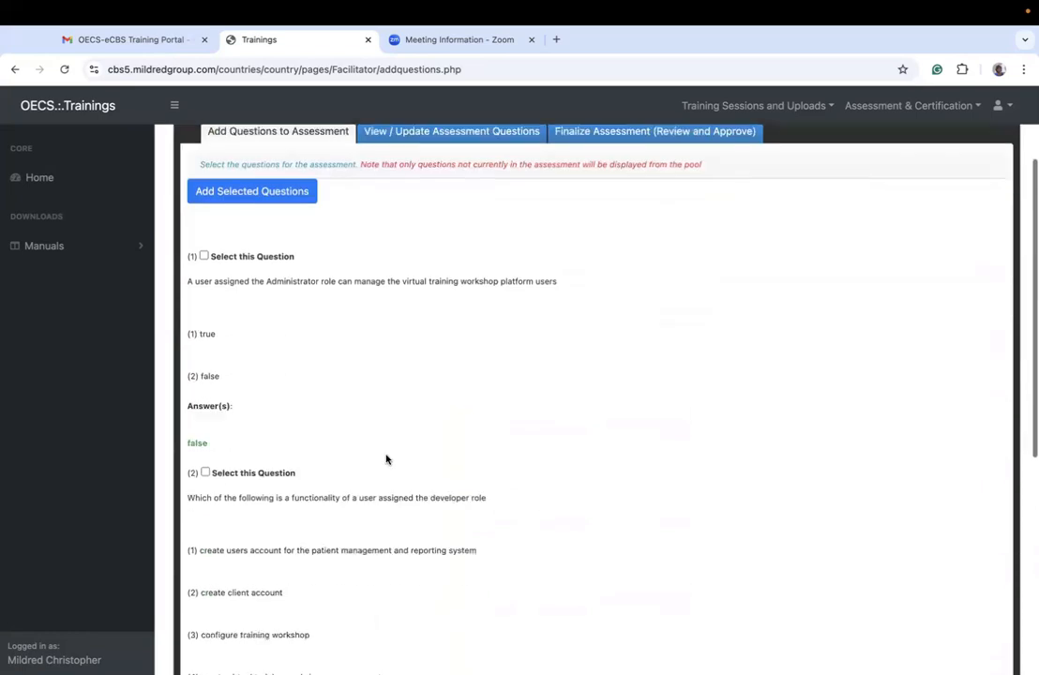
scroll(386, 458, up, 3)
scroll(386, 459, up, 4)
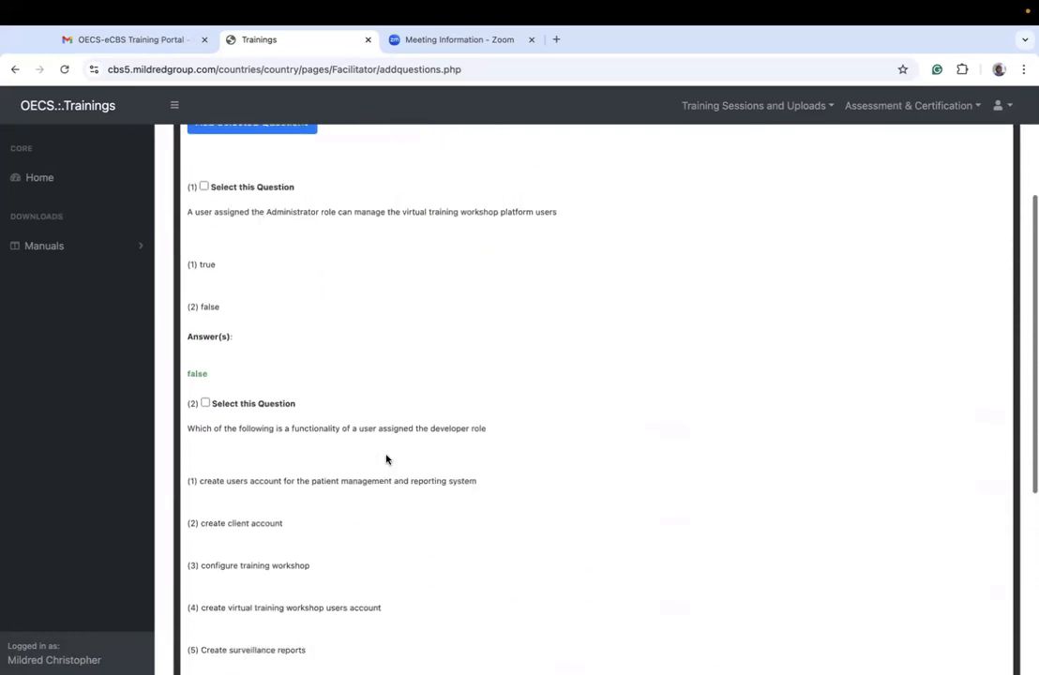
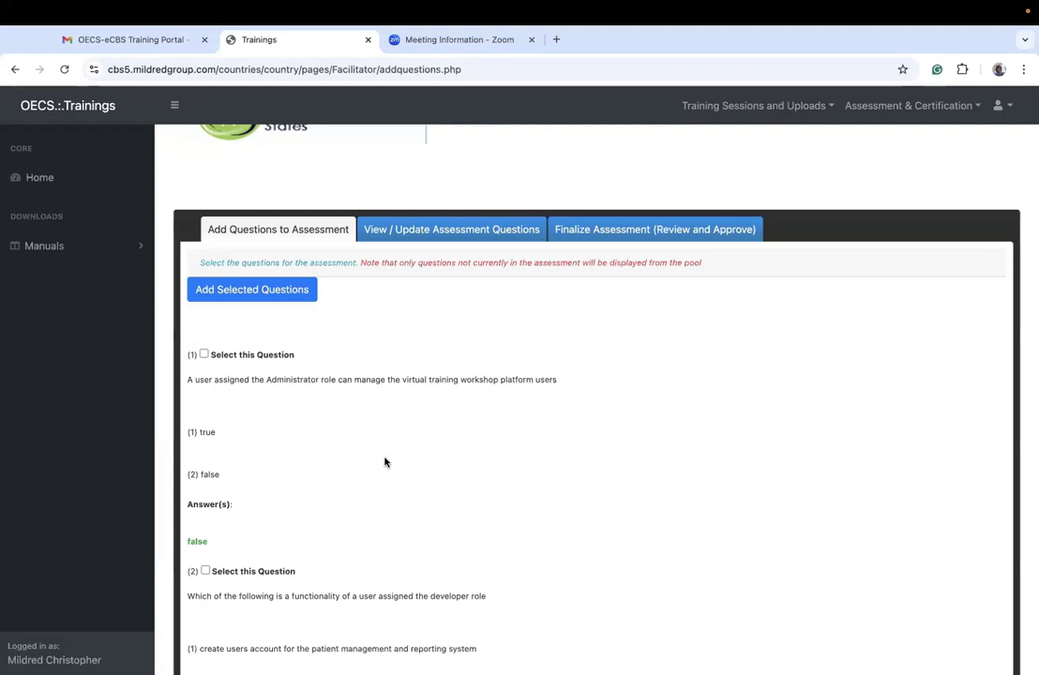
Step: Read through the pool questions and answers offered for assessment HO6fE
scroll(385, 462, down, 10)
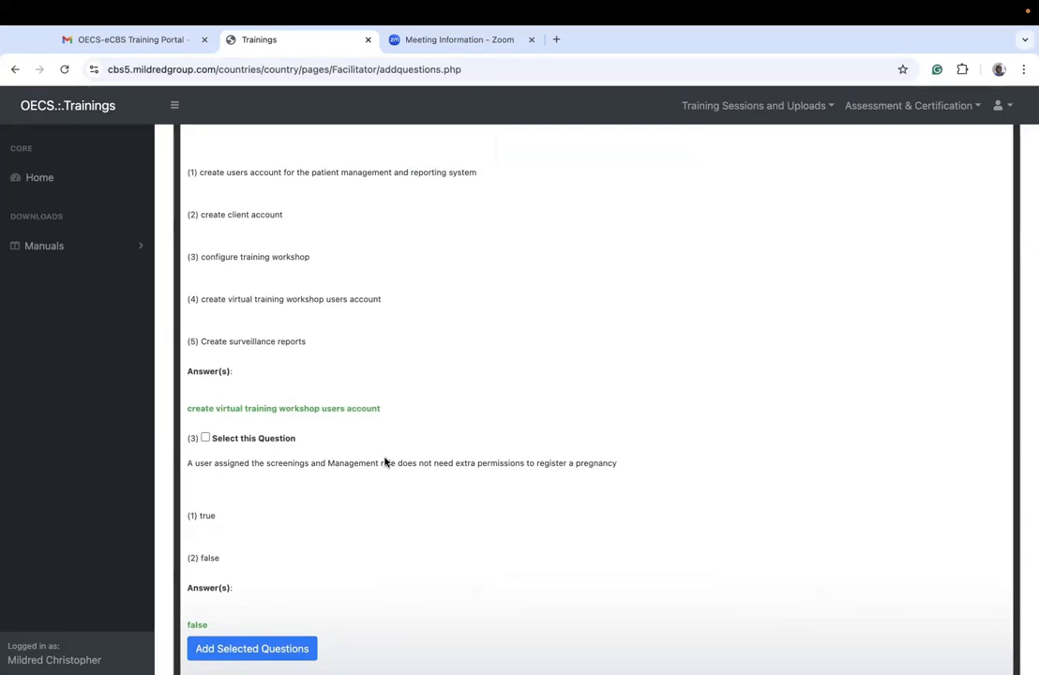
scroll(385, 463, up, 15)
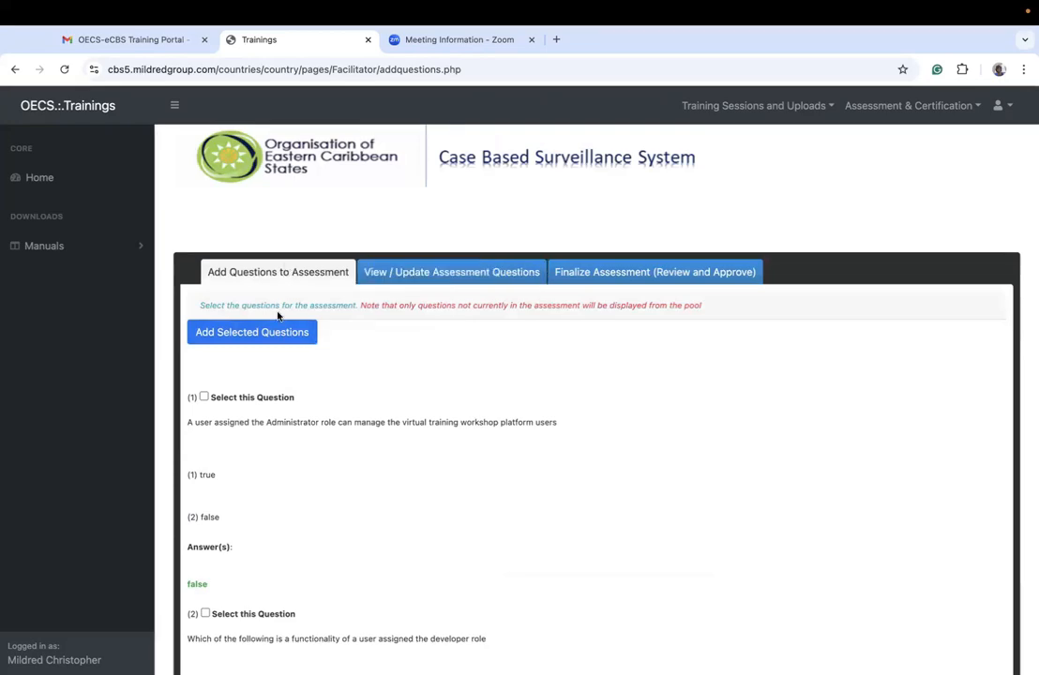
scroll(309, 571, down, 6)
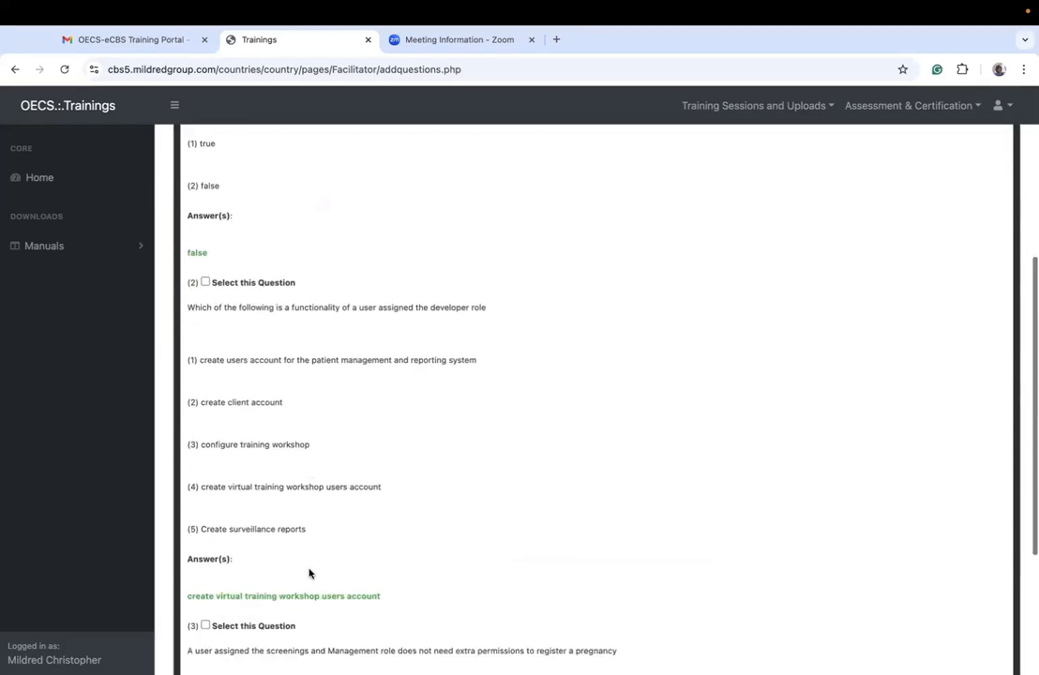
scroll(308, 572, up, 2)
scroll(309, 570, up, 4)
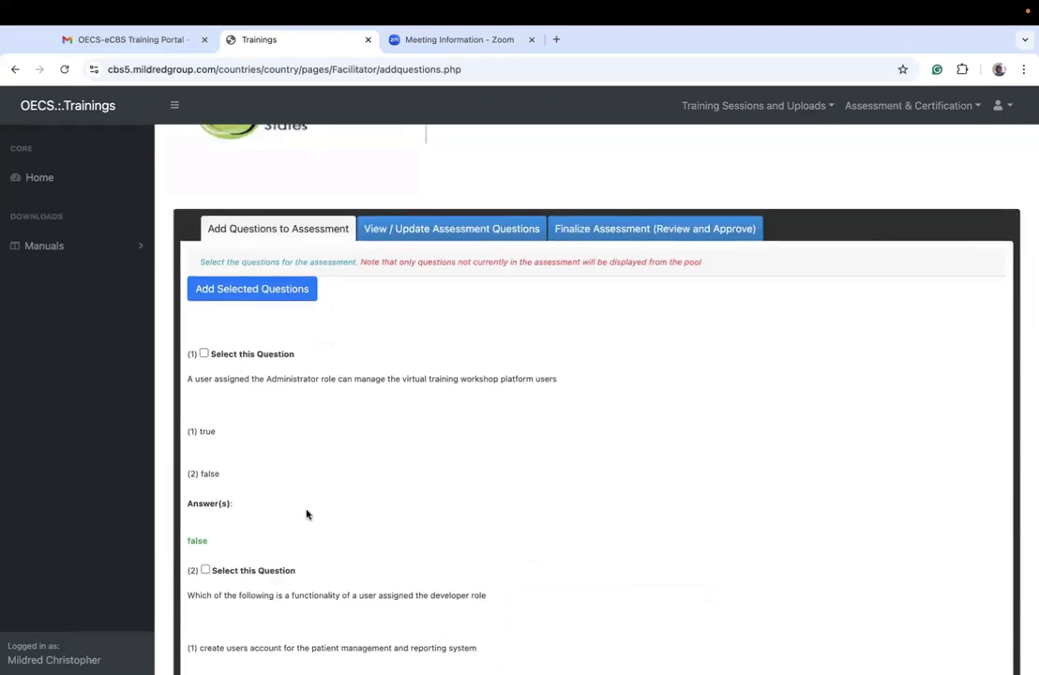
Step: Return to the training assessment configuration page and retrieve assessment yfuxv to set its questions
click(908, 105)
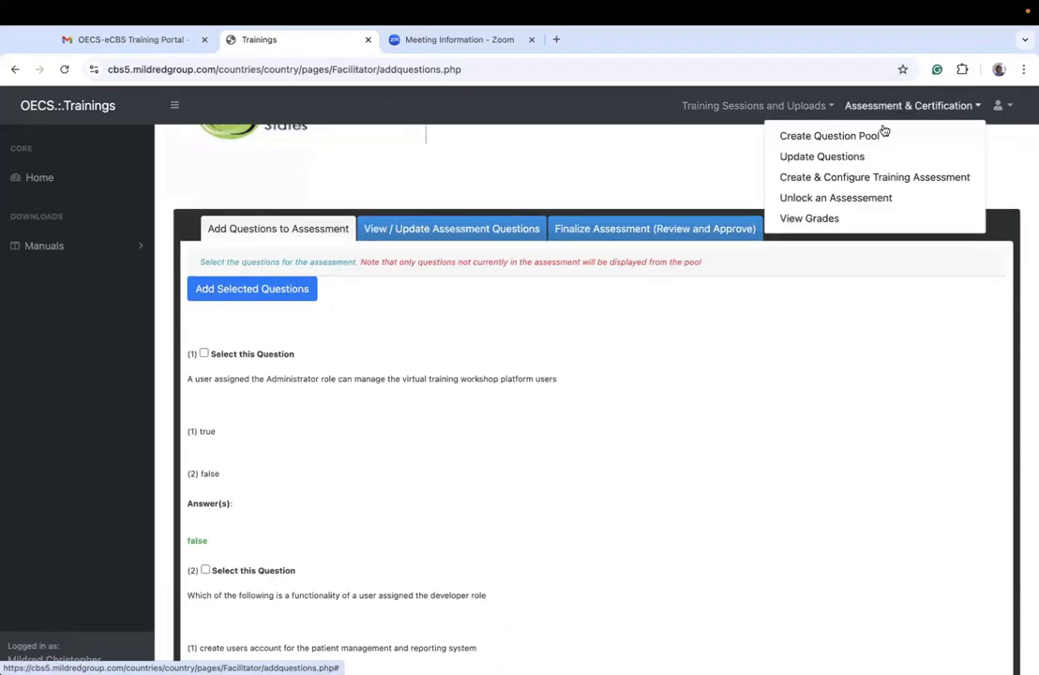
click(837, 178)
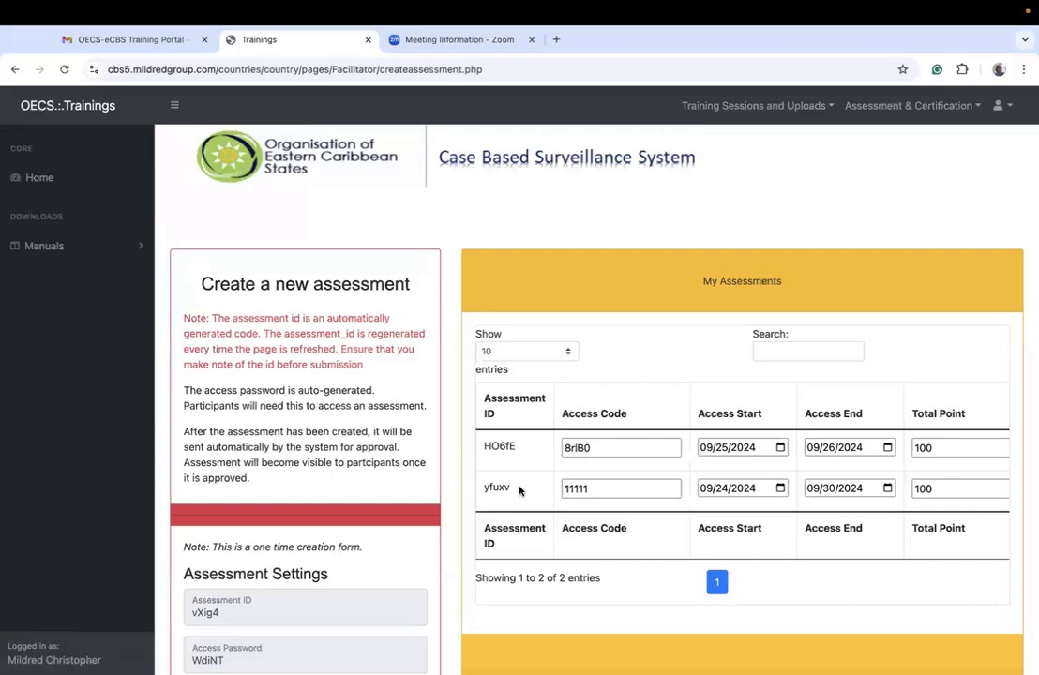
drag(519, 489, 486, 489)
scroll(486, 489, down, 3)
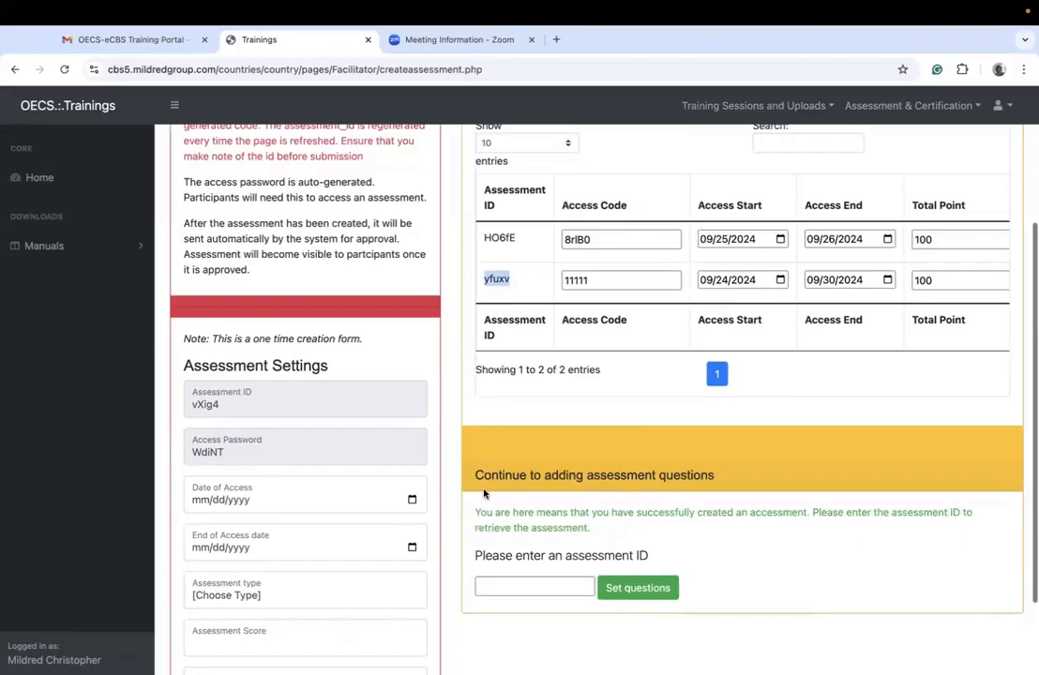
click(537, 572)
key(ctrl+v)
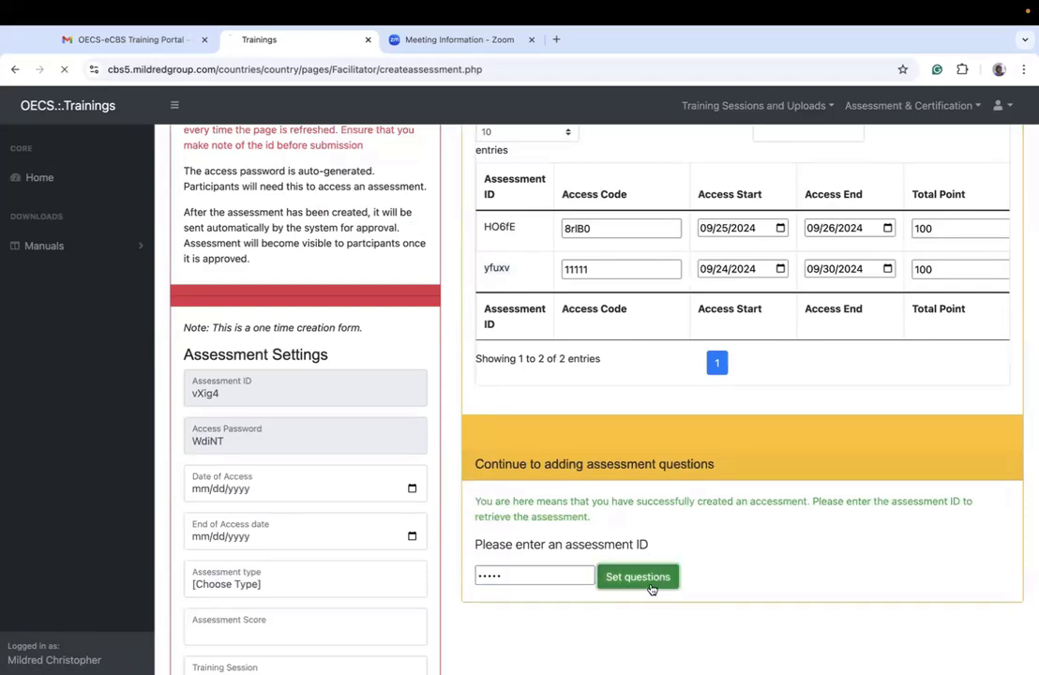
click(652, 579)
Step: Review the pool questions available for assessment yfuxv and examine the questions in its View / Update Assessment Questions section
scroll(407, 510, down, 3)
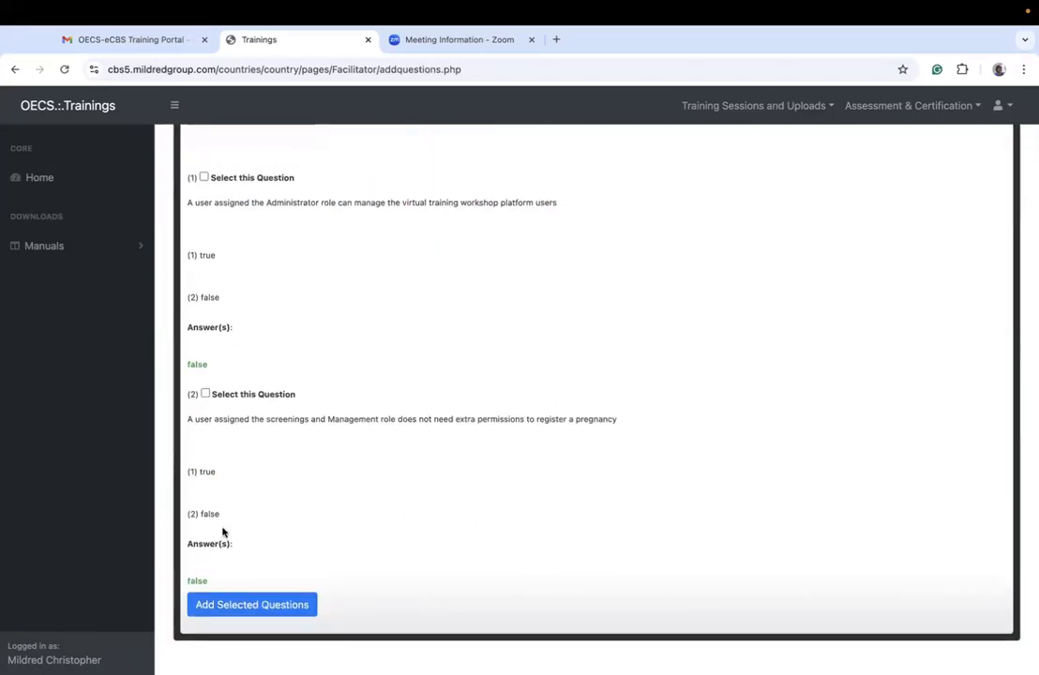
scroll(280, 499, up, 3)
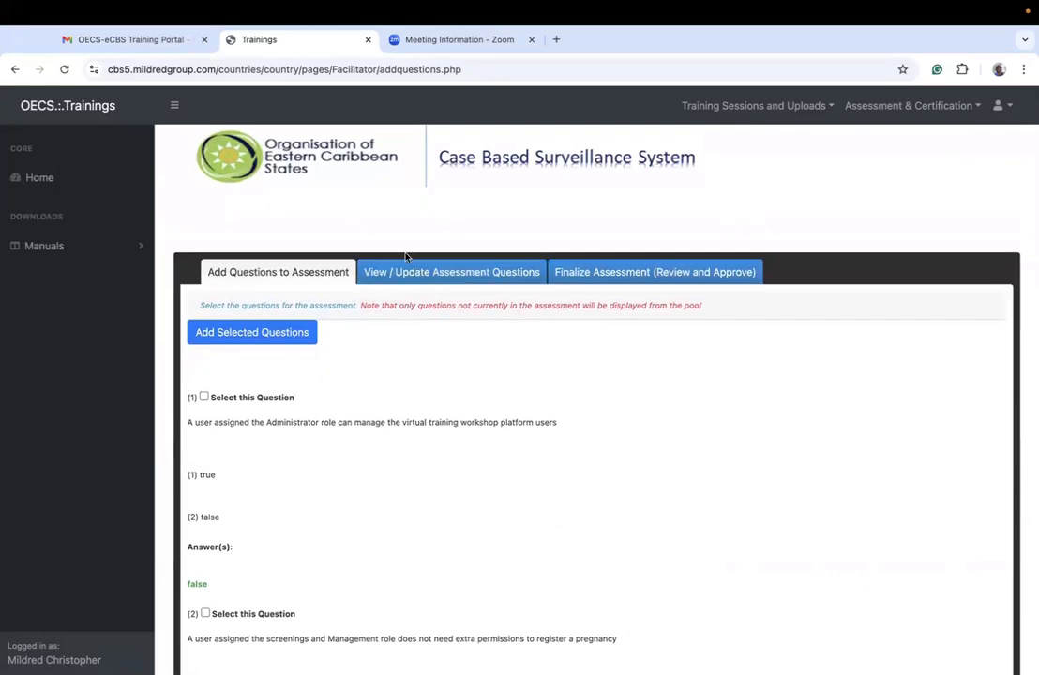
click(432, 273)
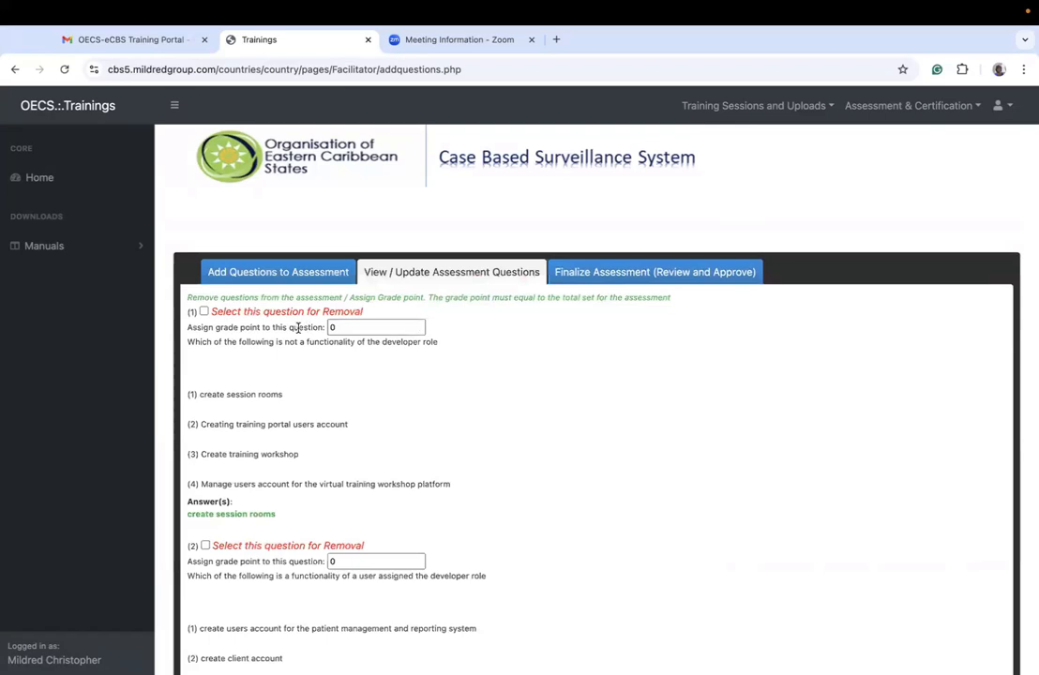
scroll(363, 409, down, 3)
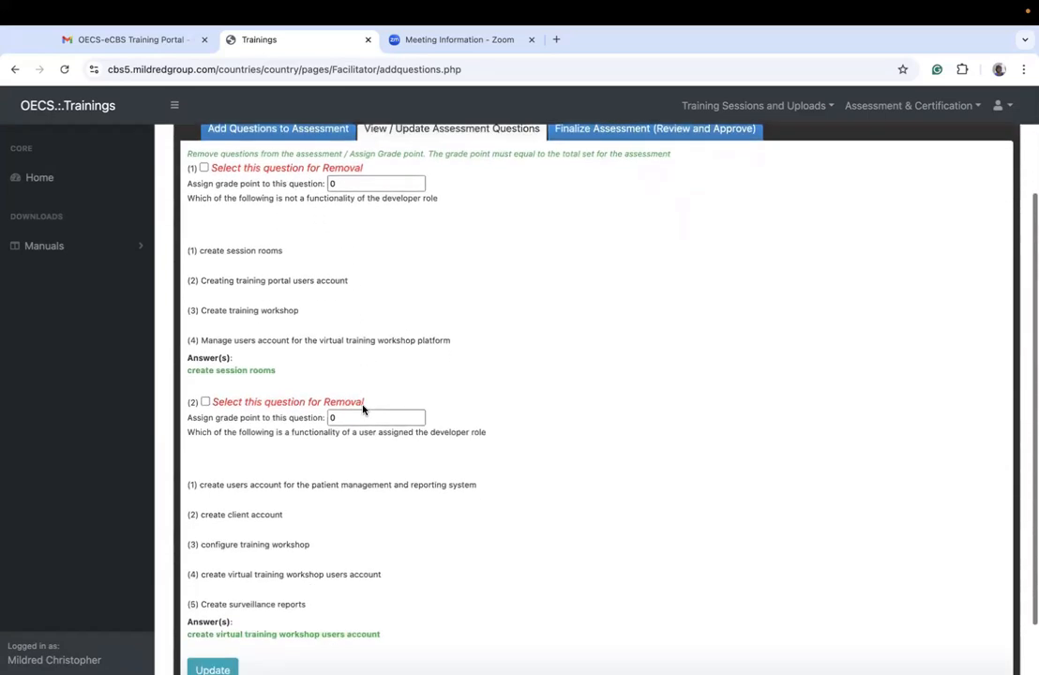
Step: Mark the first question, about what is not a functionality of the developer role, for removal from assessment yfuxv and confirm the update
scroll(363, 409, up, 3)
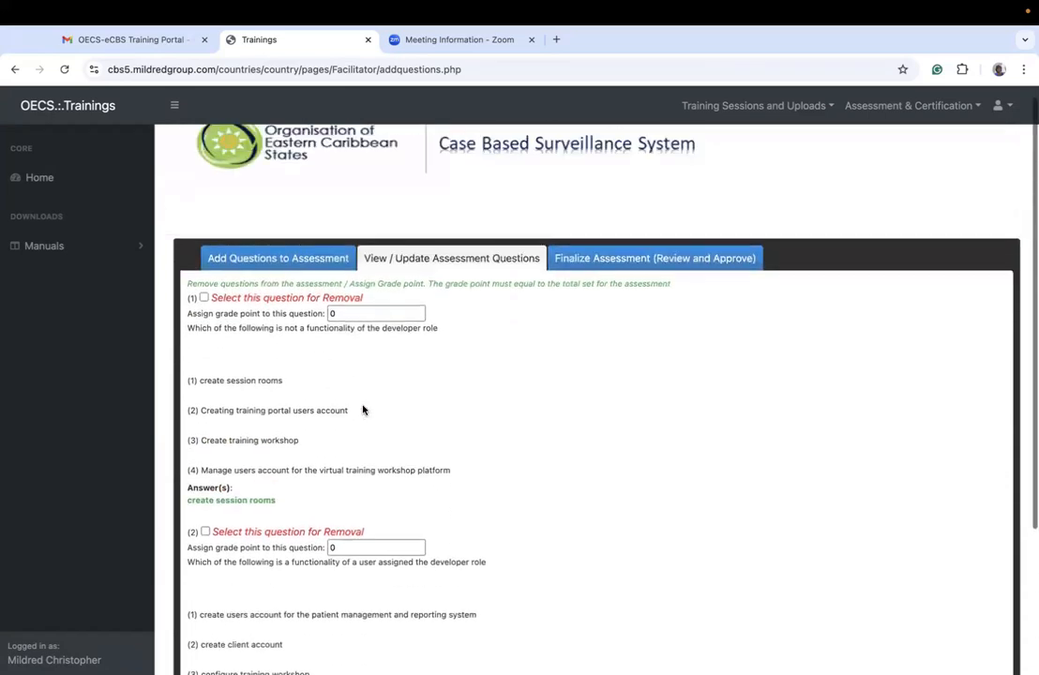
click(206, 300)
scroll(476, 425, down, 3)
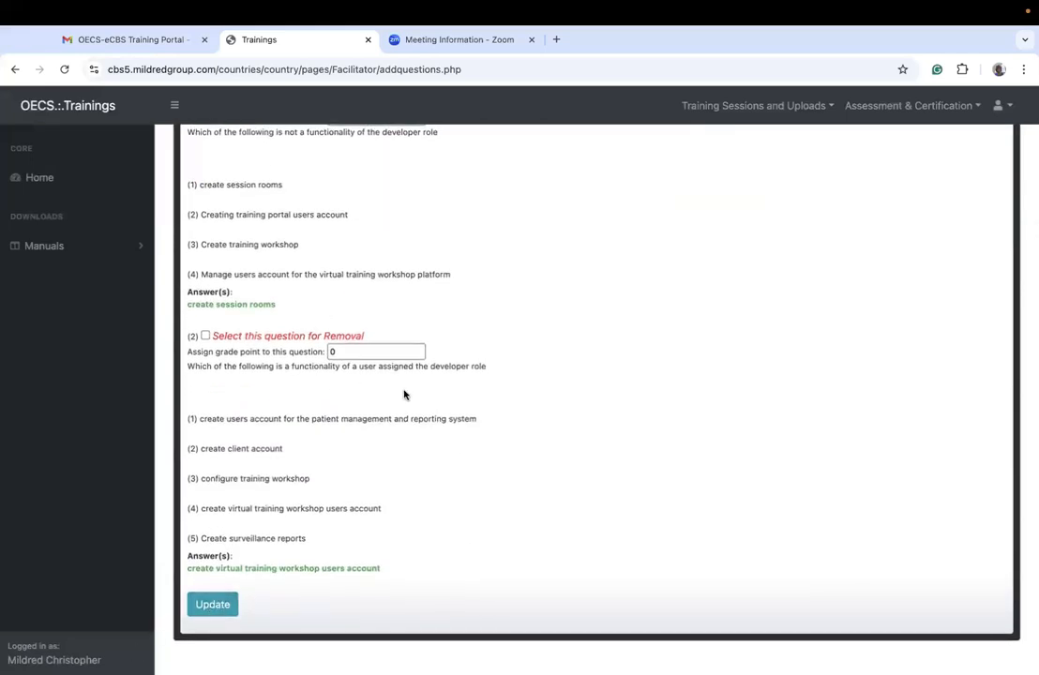
scroll(410, 327, up, 1)
scroll(410, 327, up, 4)
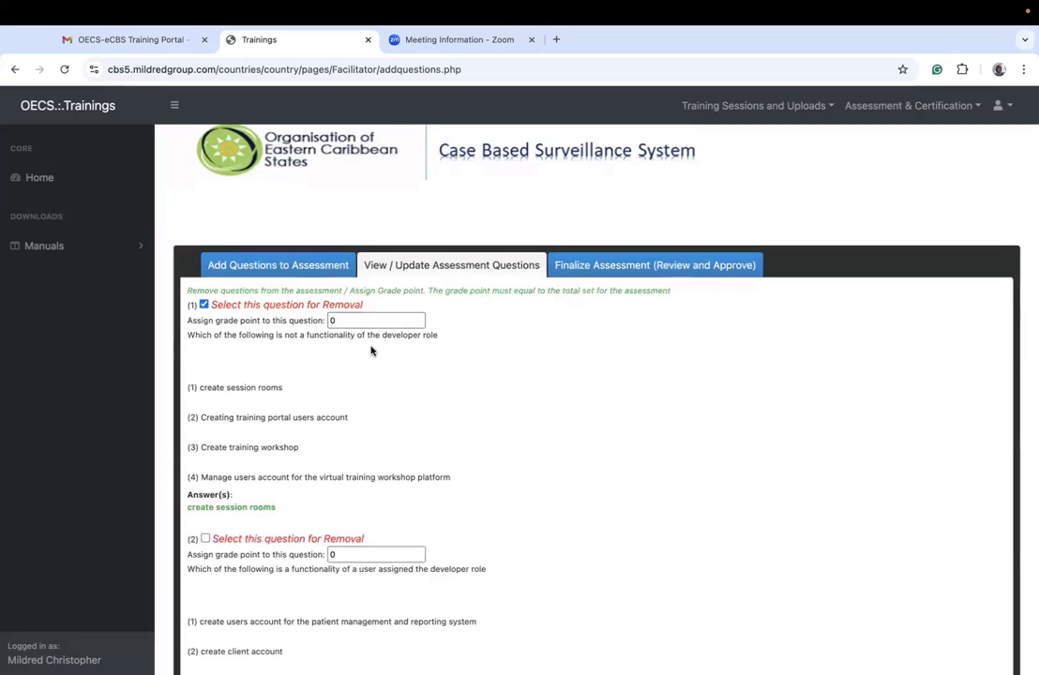
scroll(392, 413, down, 5)
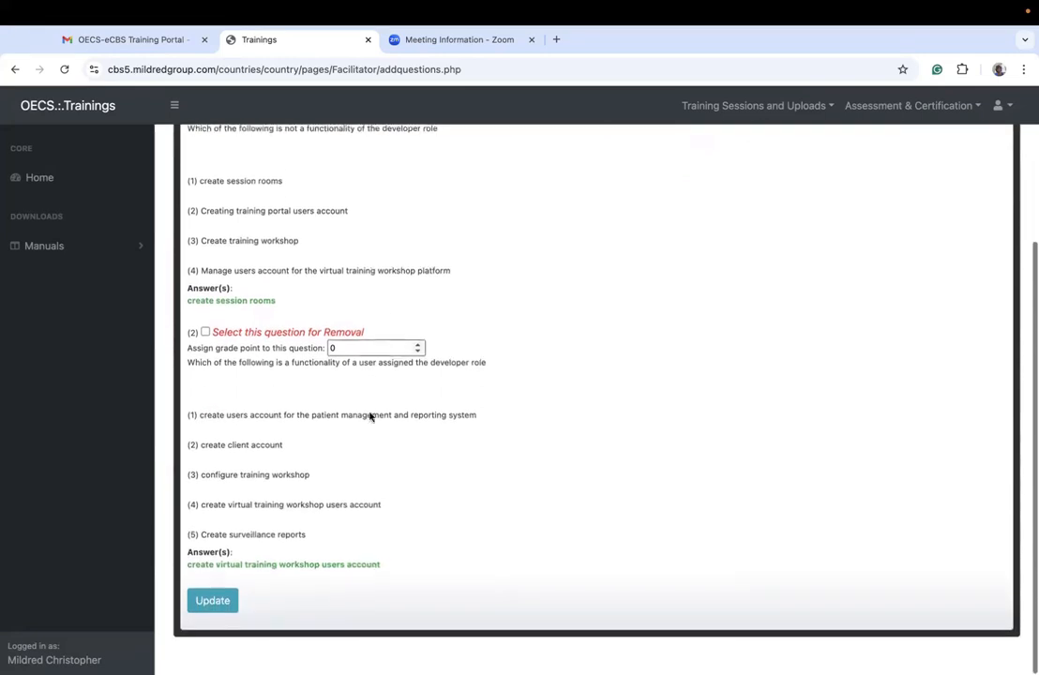
click(214, 603)
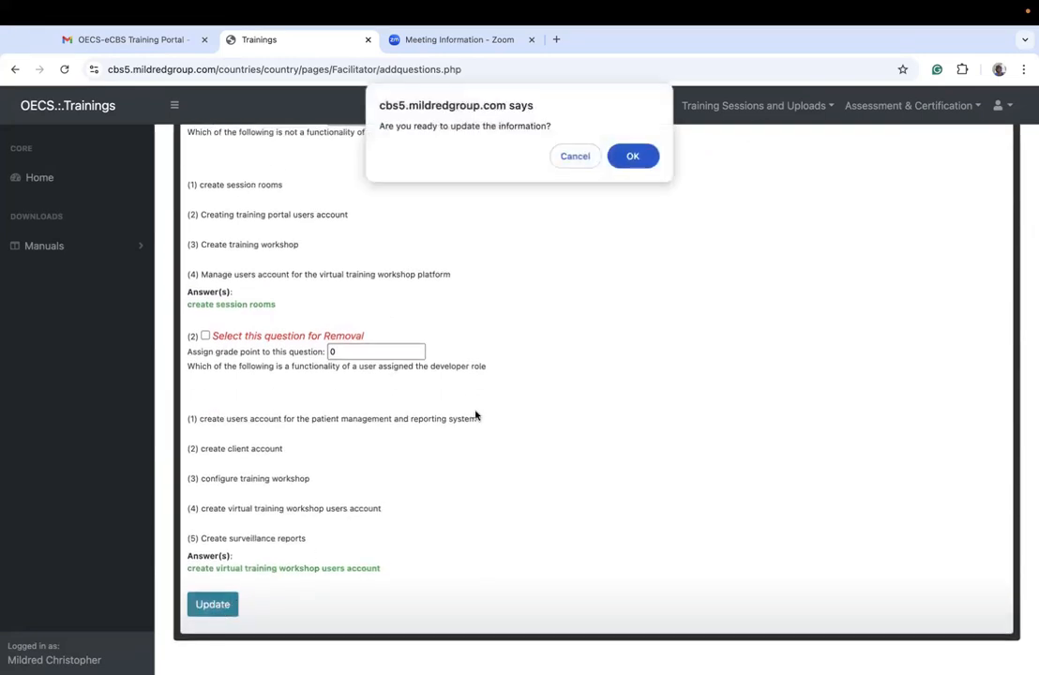
click(632, 157)
click(638, 194)
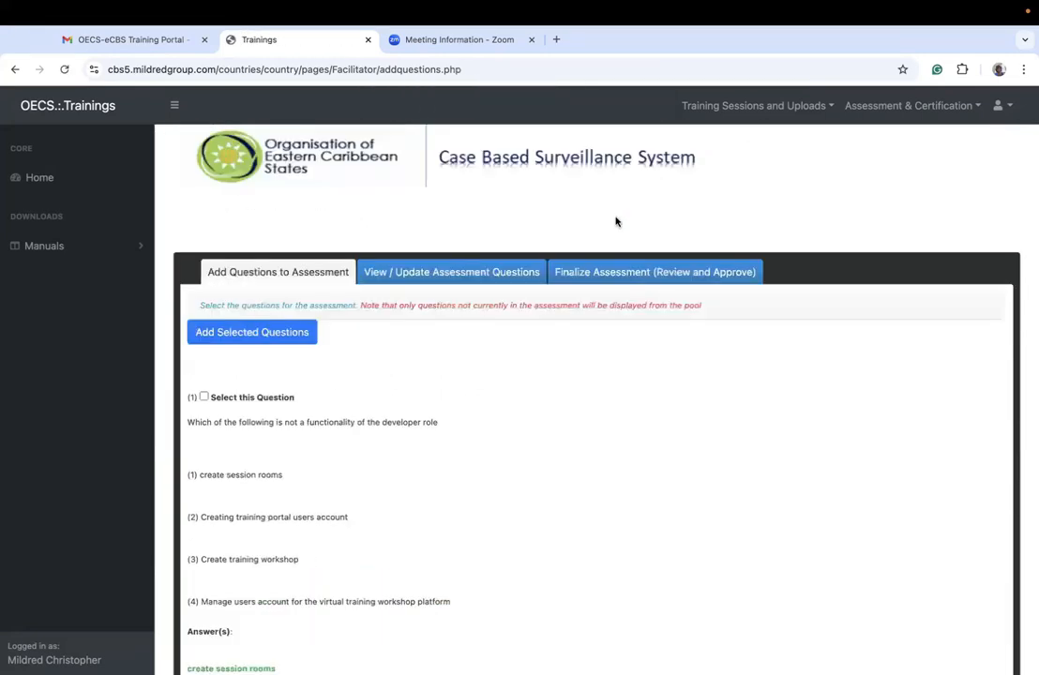
Step: Check which questions assessment yfuxv contains and which ones the pool offers for adding
click(451, 272)
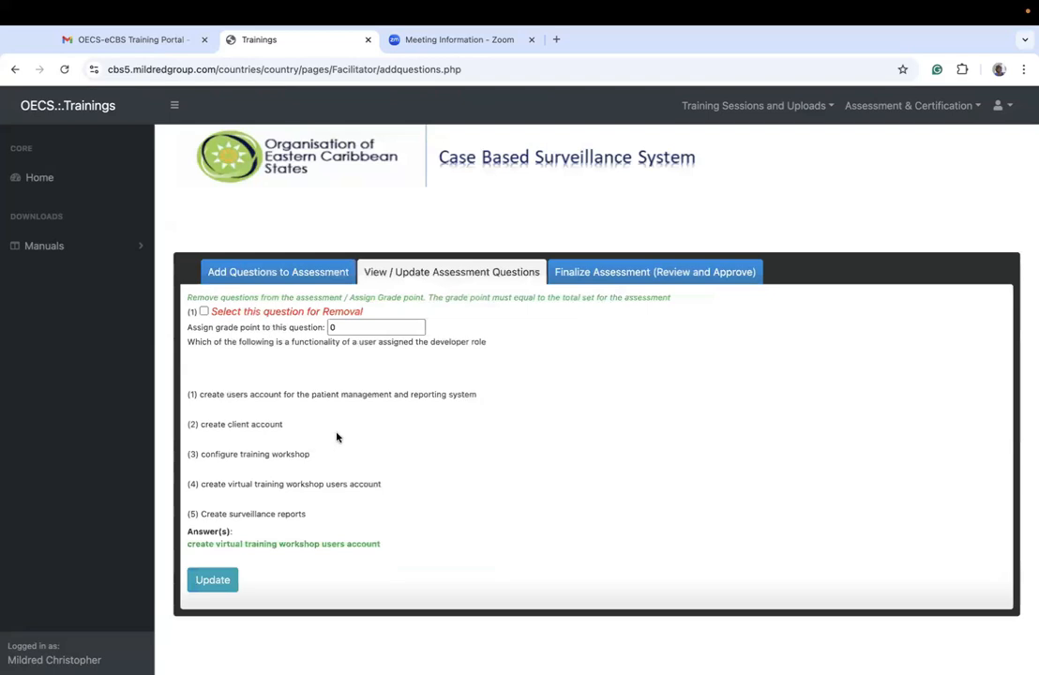
click(300, 270)
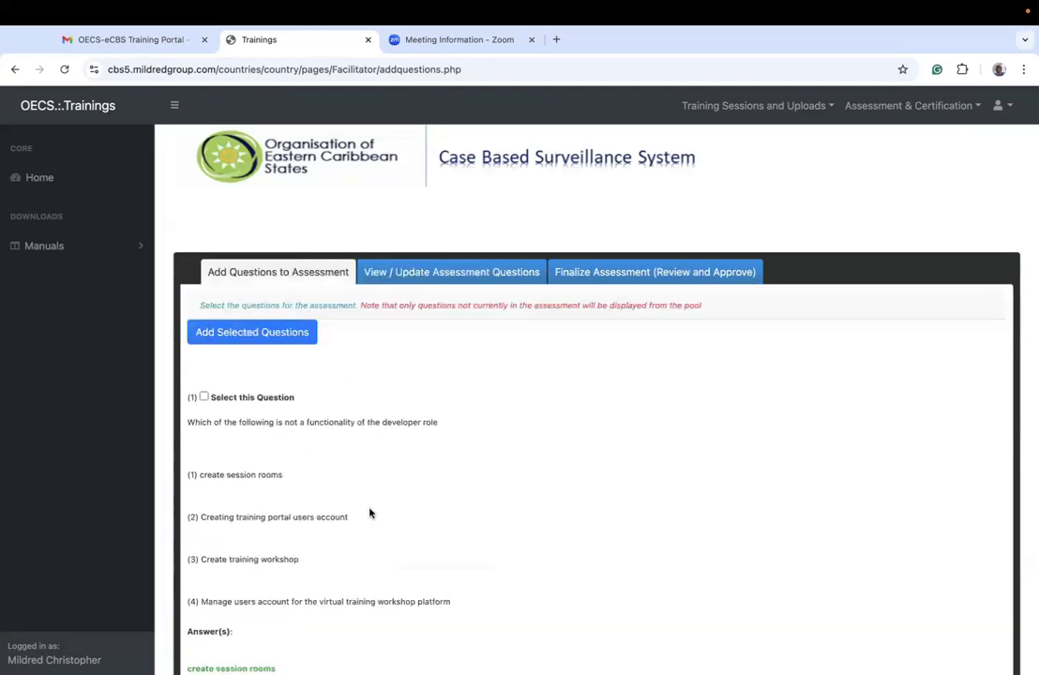
scroll(371, 521, down, 3)
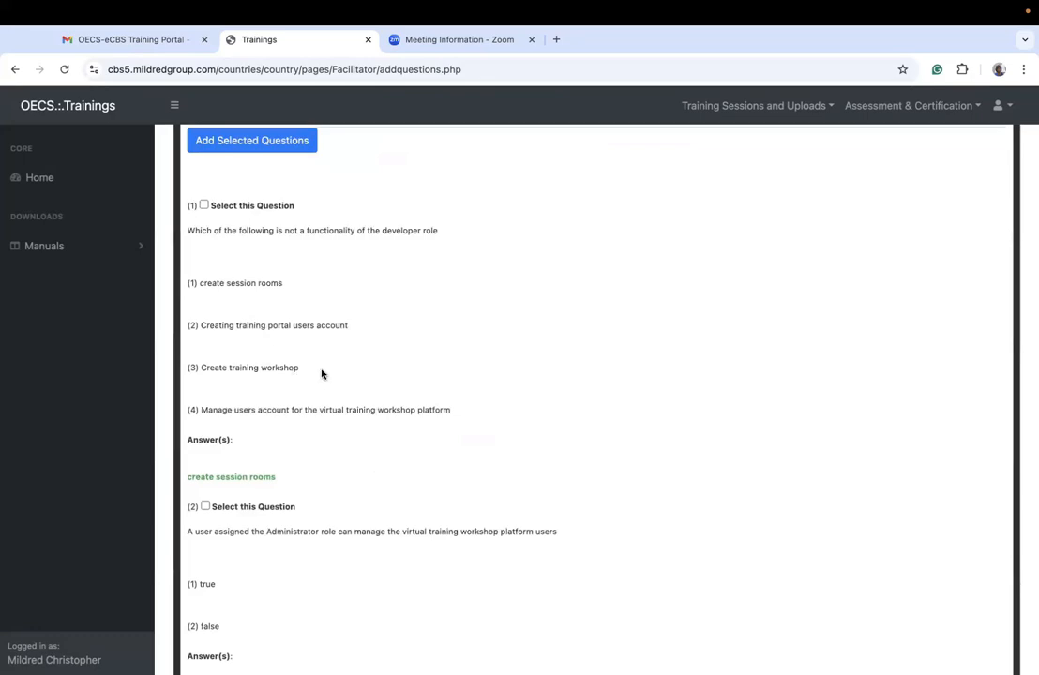
scroll(354, 367, up, 3)
scroll(319, 360, down, 10)
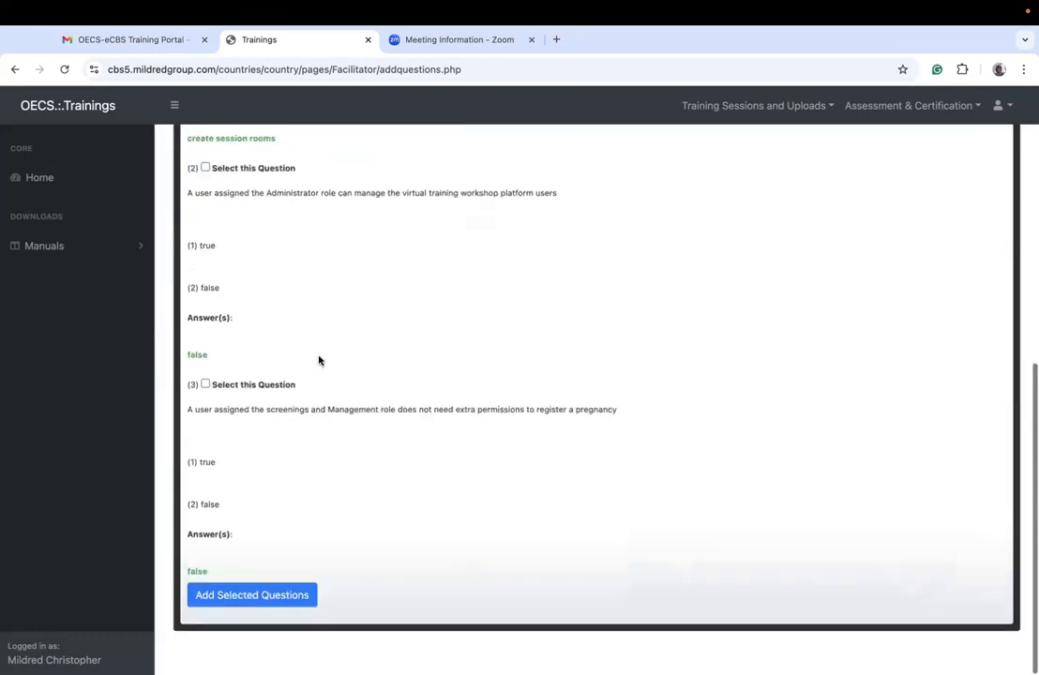
Step: Add the question about what is not a functionality of the developer role back to assessment yfuxv and confirm saving
scroll(319, 360, up, 10)
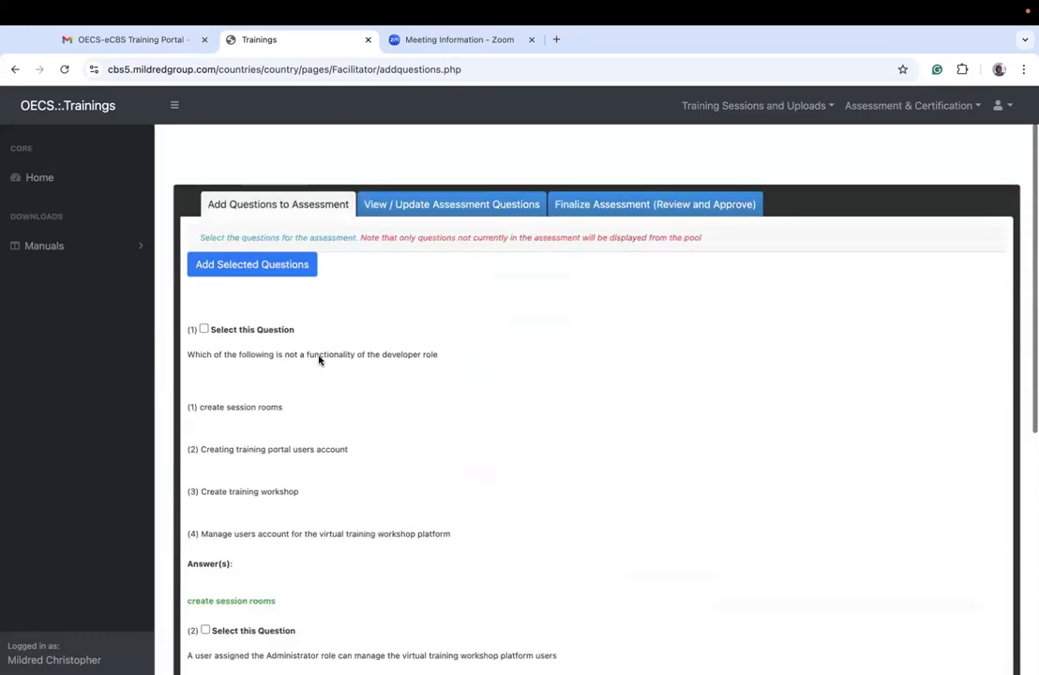
click(203, 329)
click(252, 266)
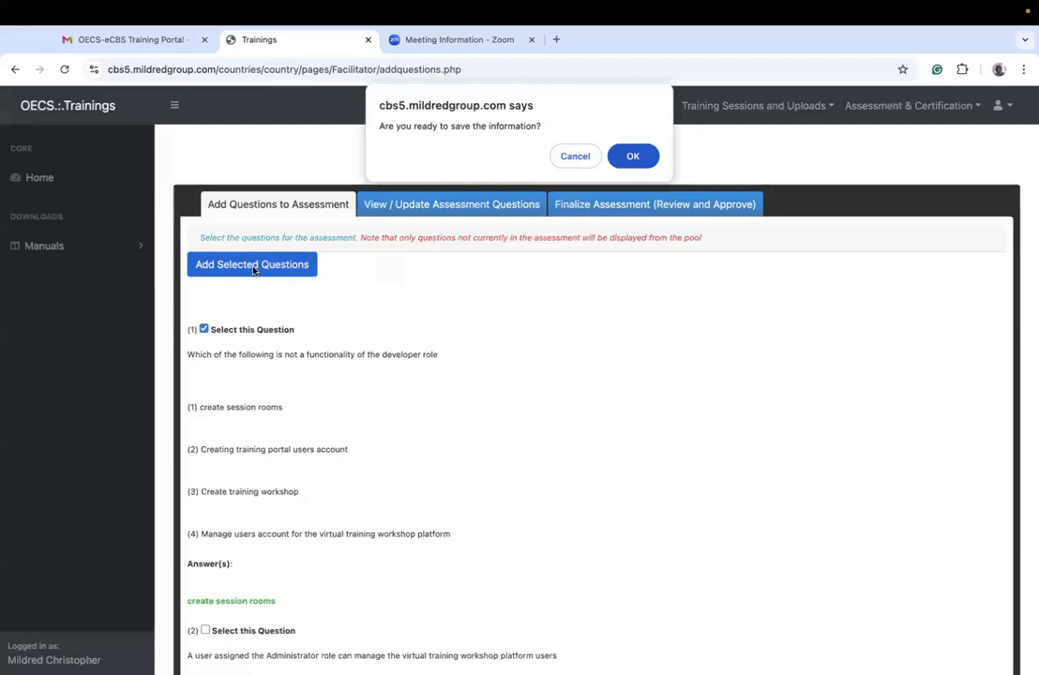
click(633, 155)
click(637, 169)
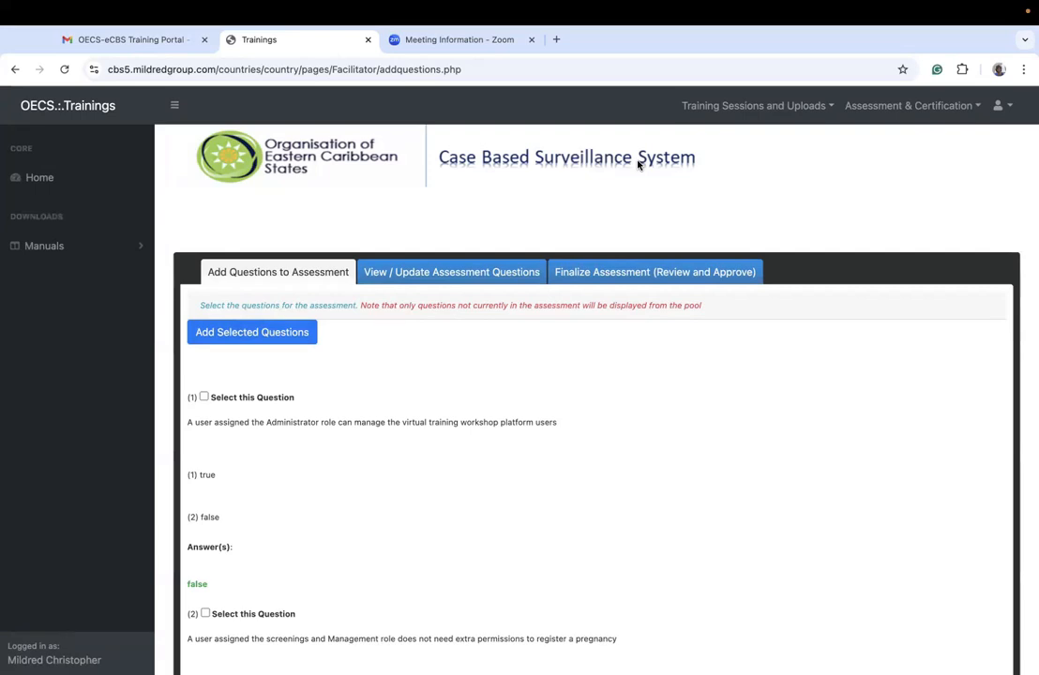
Step: Review the questions in assessment yfuxv's View / Update section and open the first question's grade point for editing
click(672, 283)
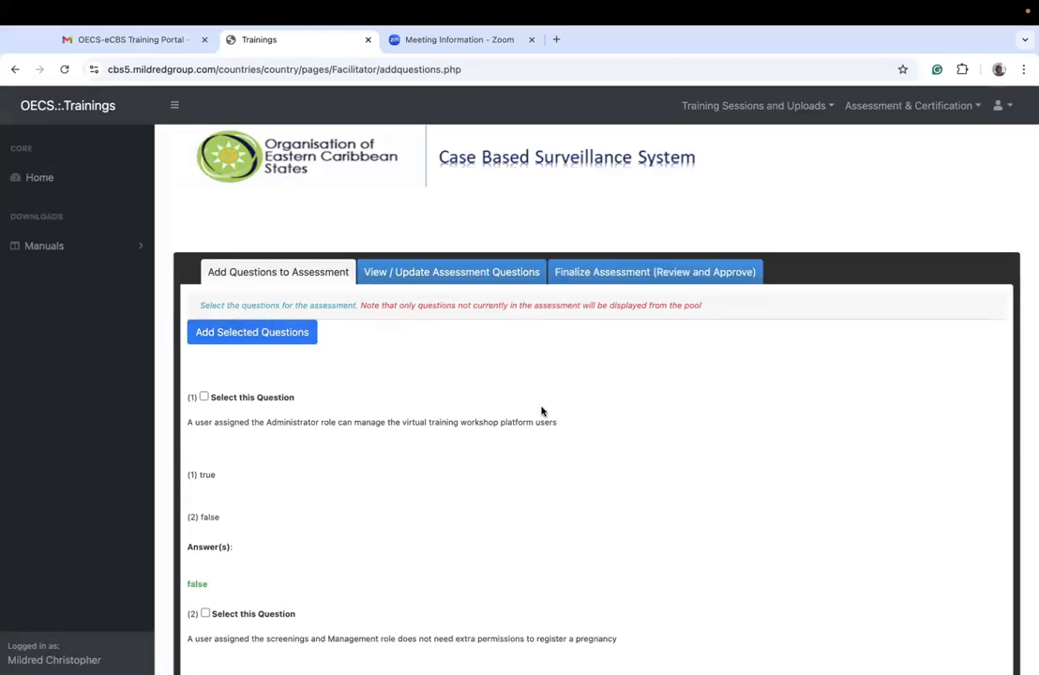
click(454, 272)
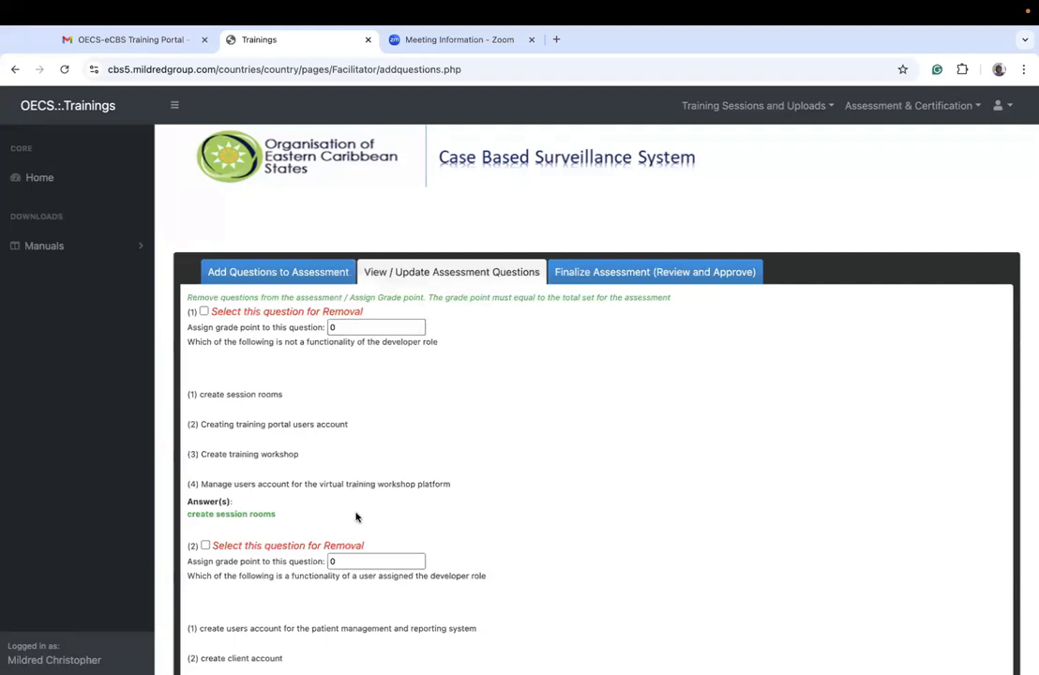
scroll(356, 515, down, 5)
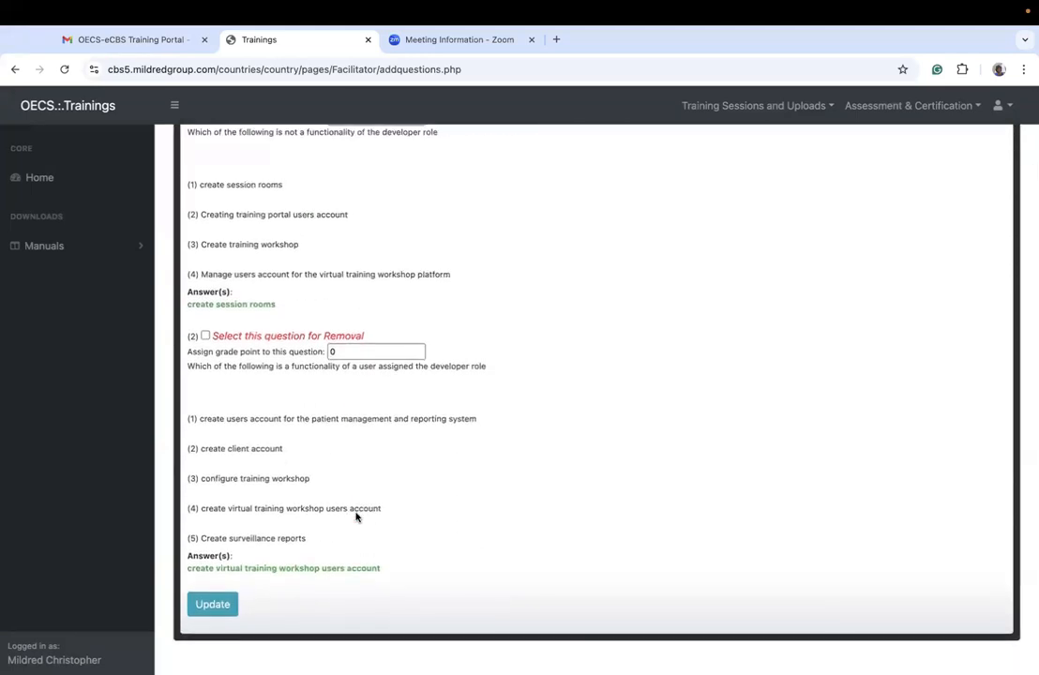
scroll(355, 515, up, 4)
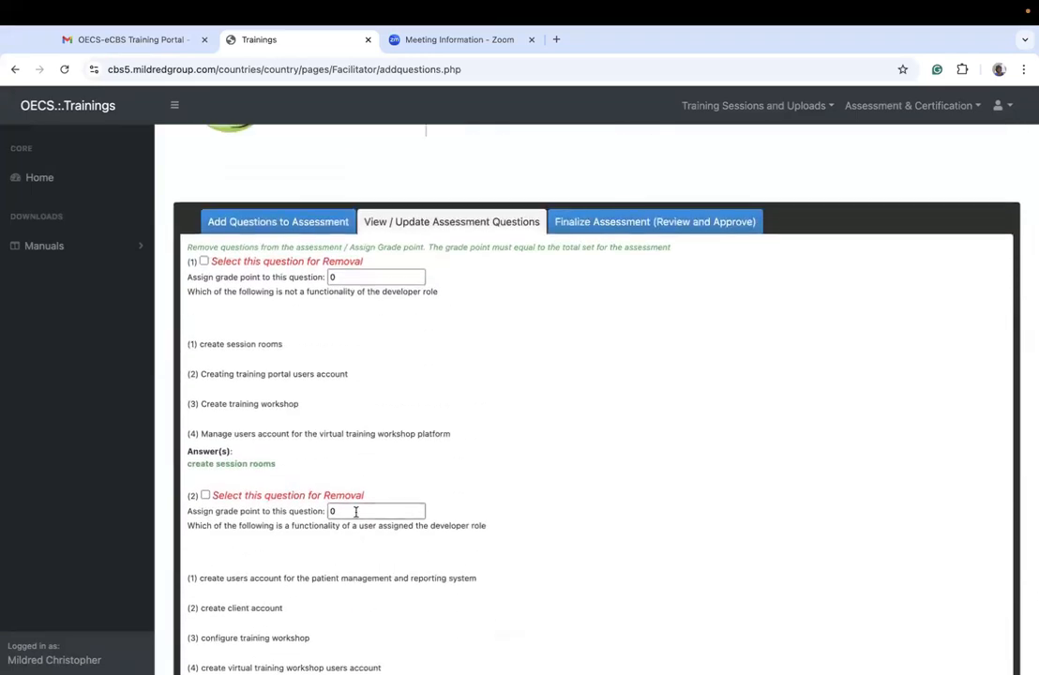
click(339, 277)
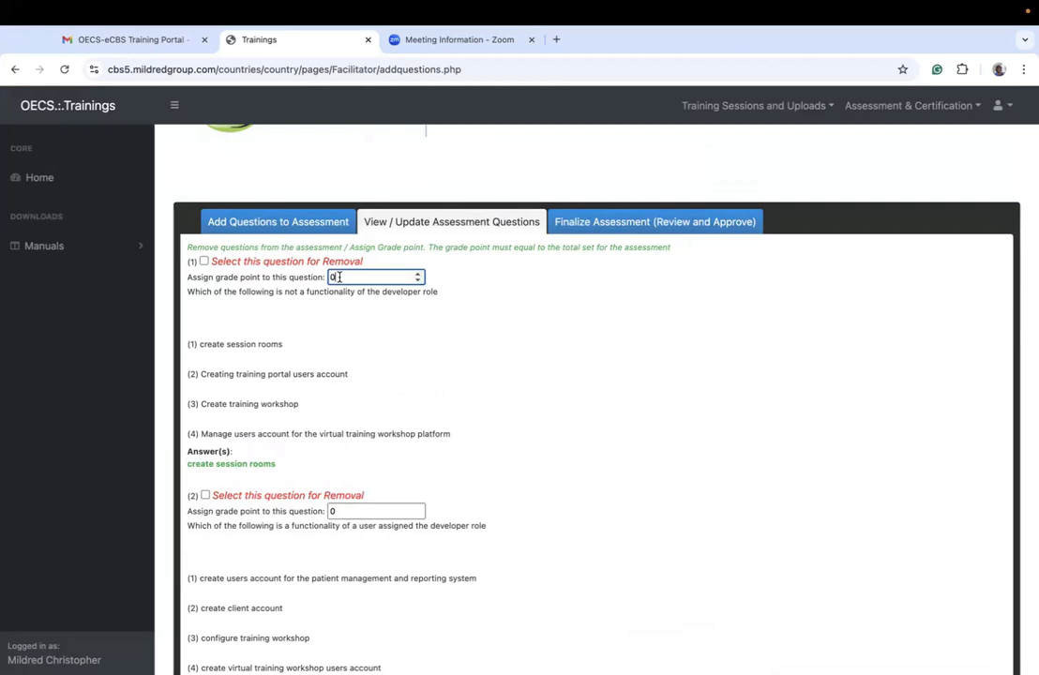
Step: Return to the assessment configuration page and check the total points set for assessment yfuxv under My Assessments
click(908, 105)
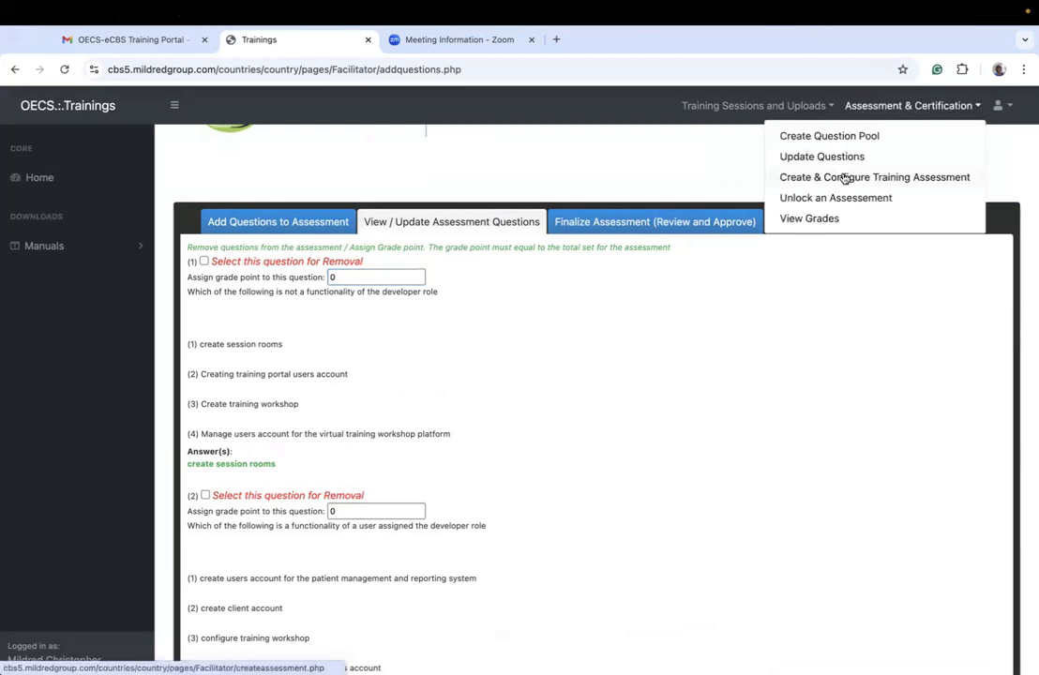
click(844, 178)
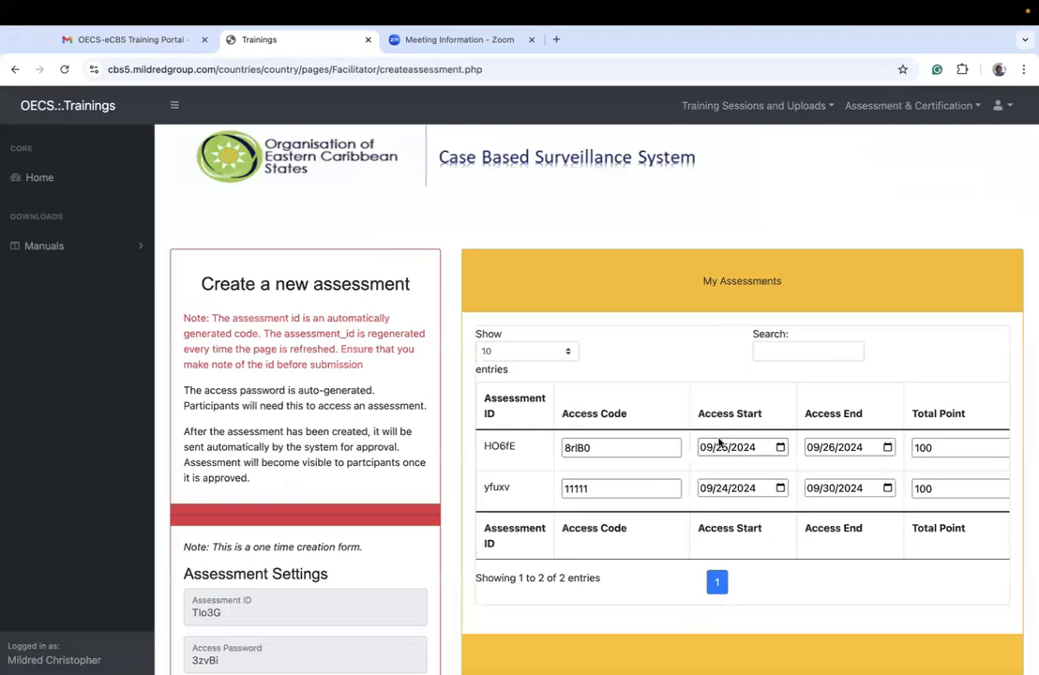
scroll(742, 441, right, 3)
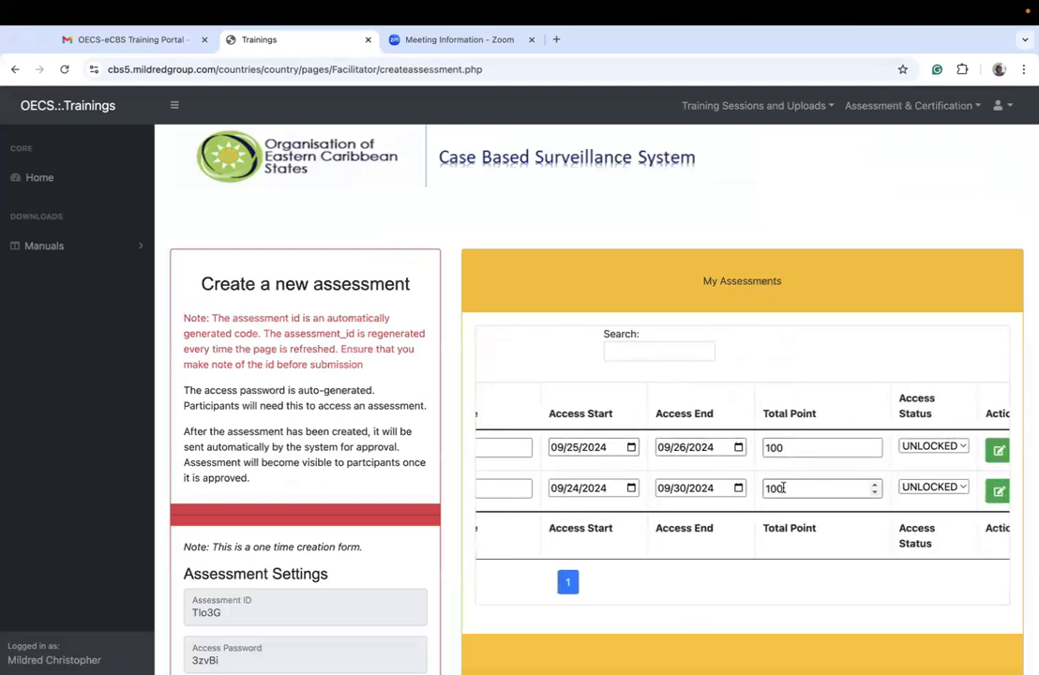
click(908, 105)
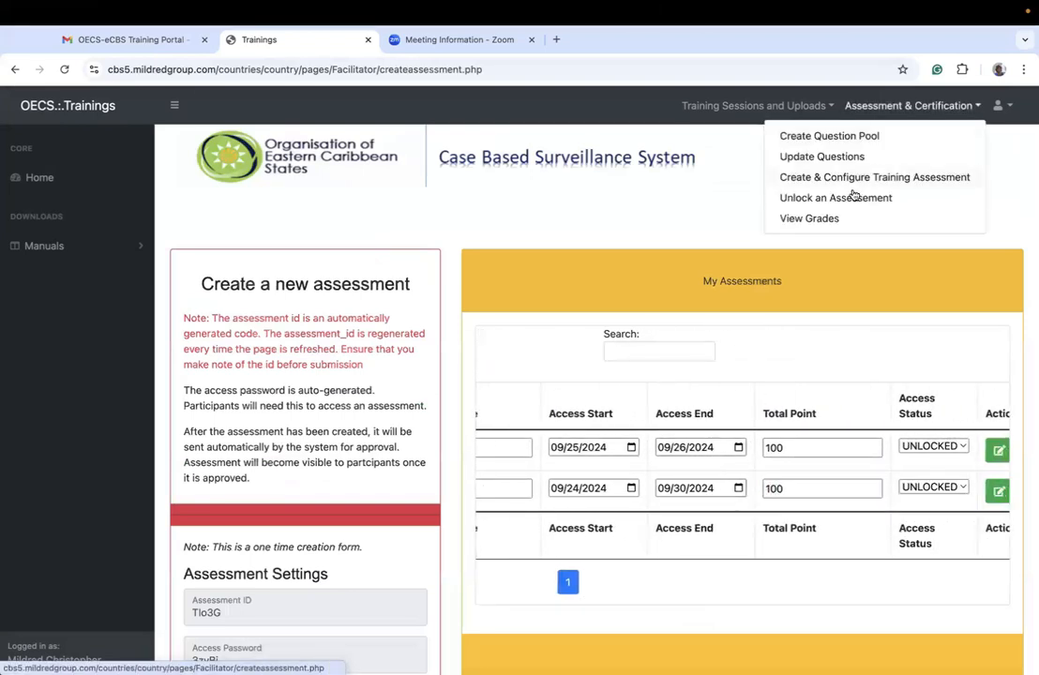
scroll(797, 422, left, 3)
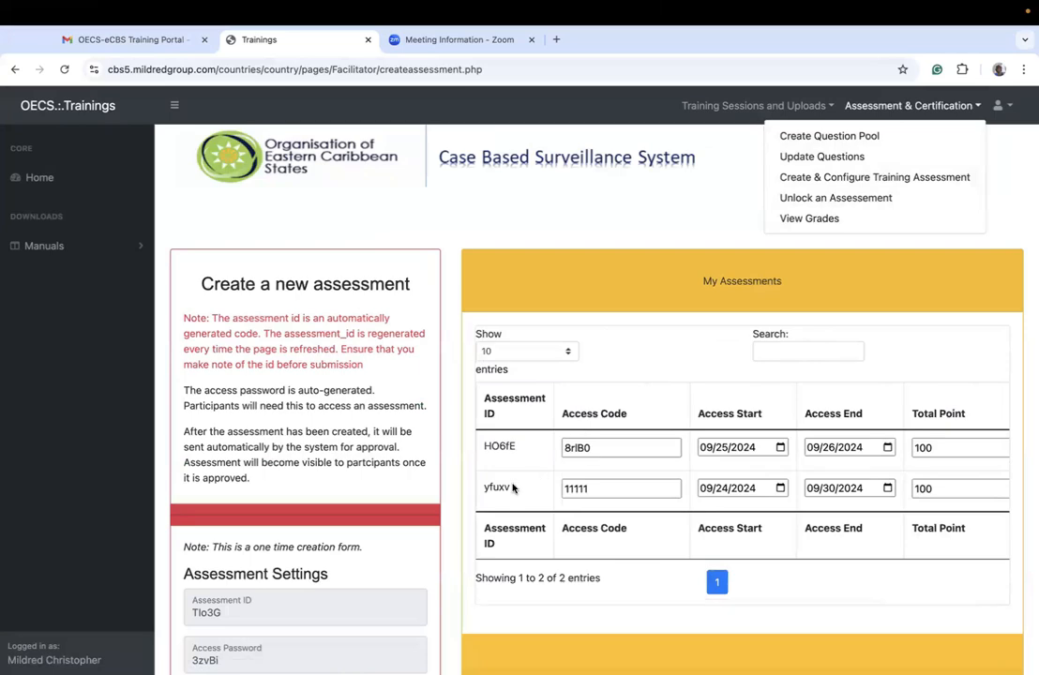
Step: Copy the assessment ID yfuxv from My Assessments and use it to retrieve that assessment for adding questions
drag(513, 488, 480, 489)
scroll(540, 563, down, 3)
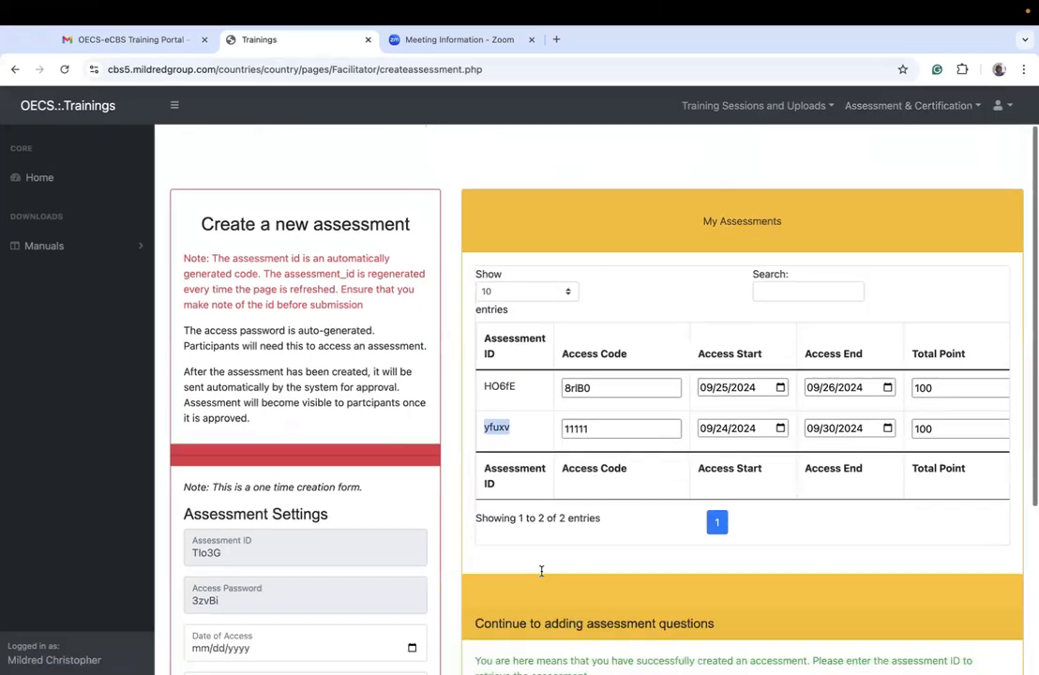
click(505, 478)
key(ctrl+v)
click(638, 479)
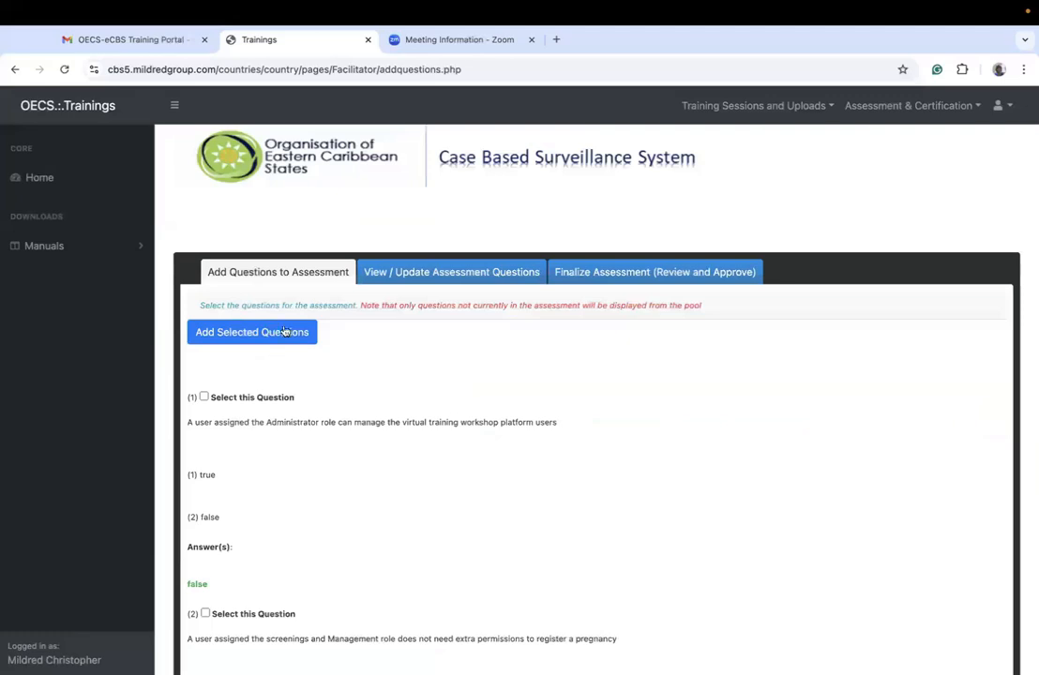
Step: Set the grade point of both questions in assessment yfuxv to 20 and confirm the update
click(424, 276)
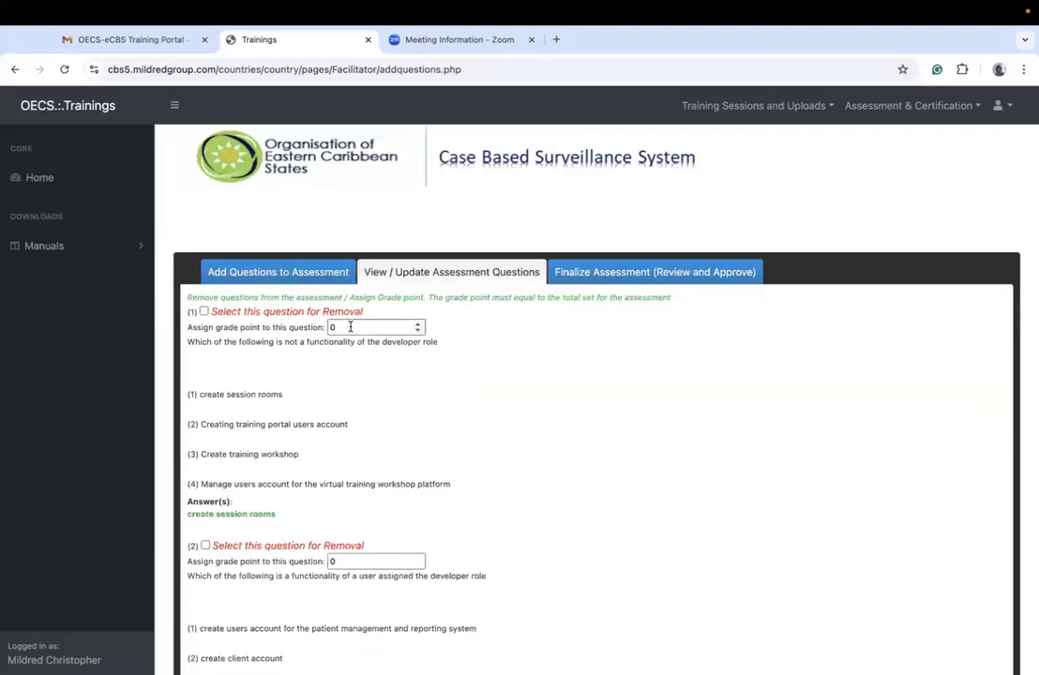
click(413, 328)
key(BackSpace)
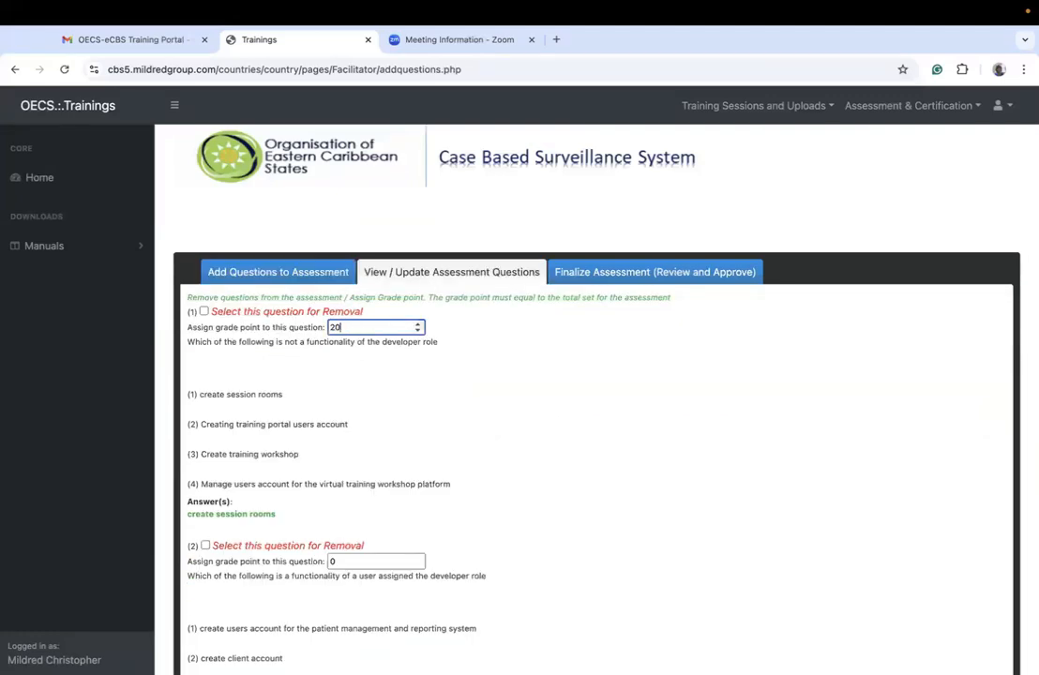
text(20)
scroll(350, 323, down, 2)
click(355, 367)
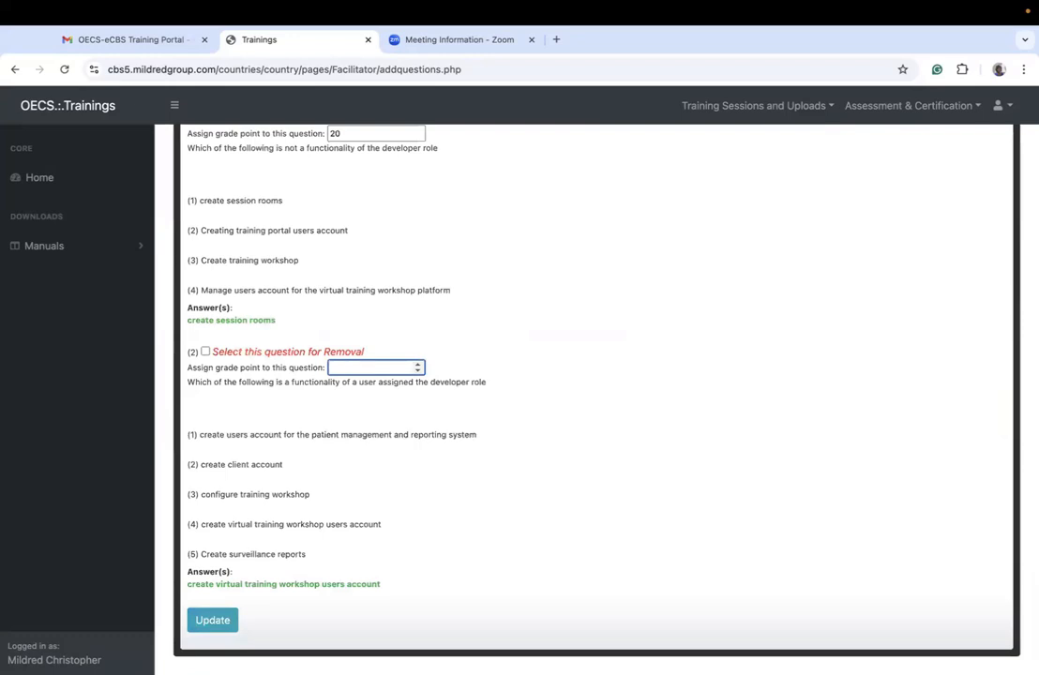
text(20)
click(213, 620)
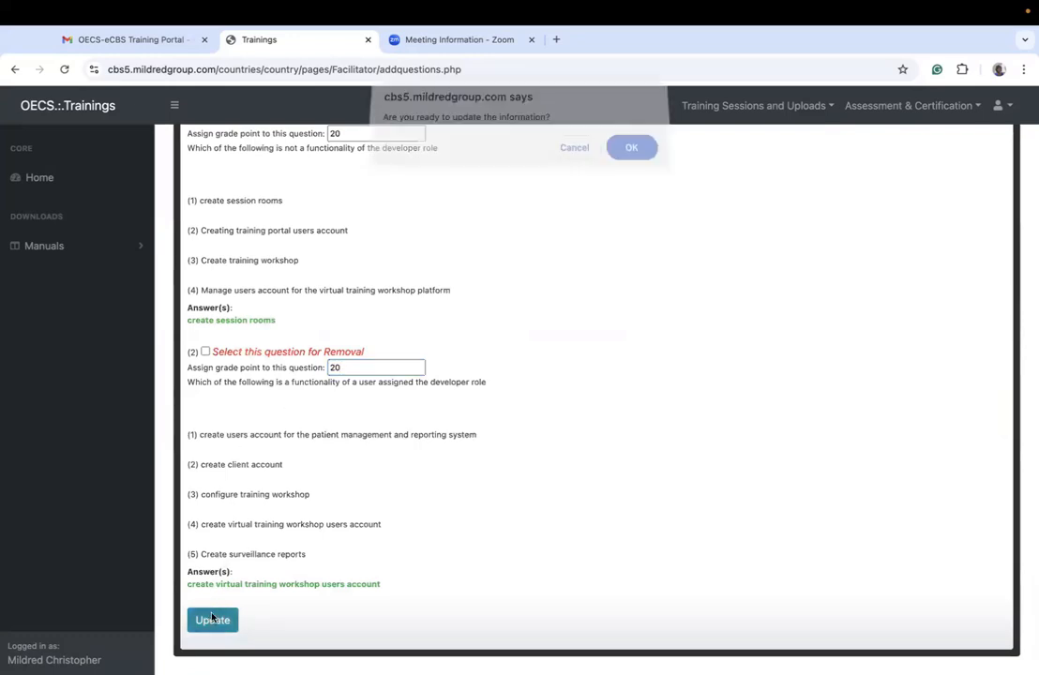
click(636, 150)
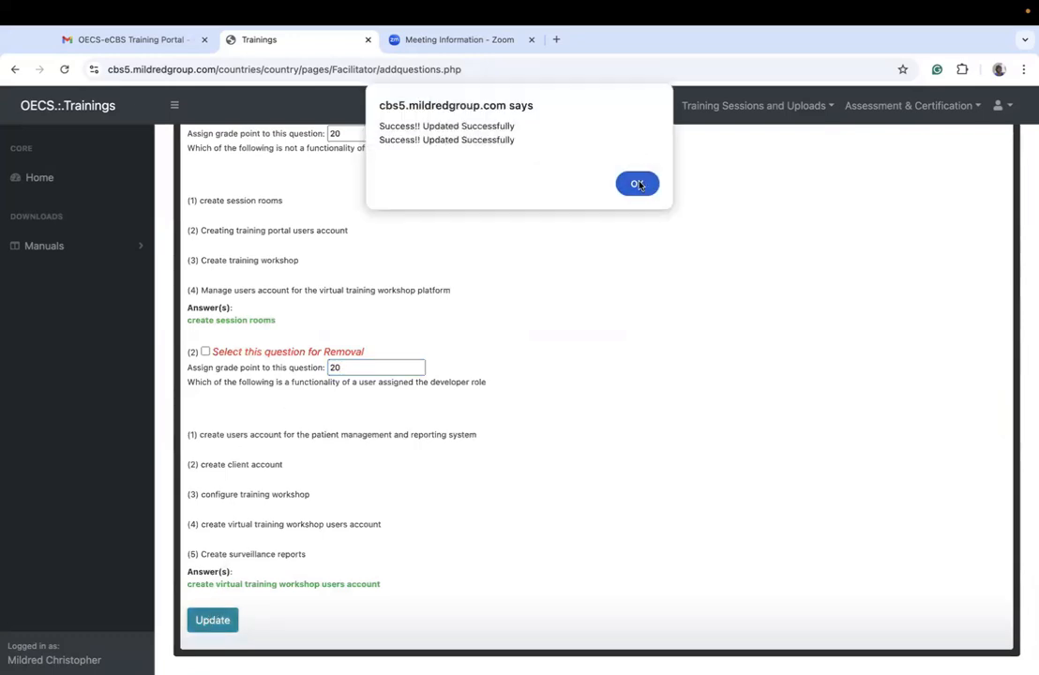
click(639, 183)
Step: Check in the Finalize Assessment section whether assessment yfuxv can be released with the current grade points
click(433, 267)
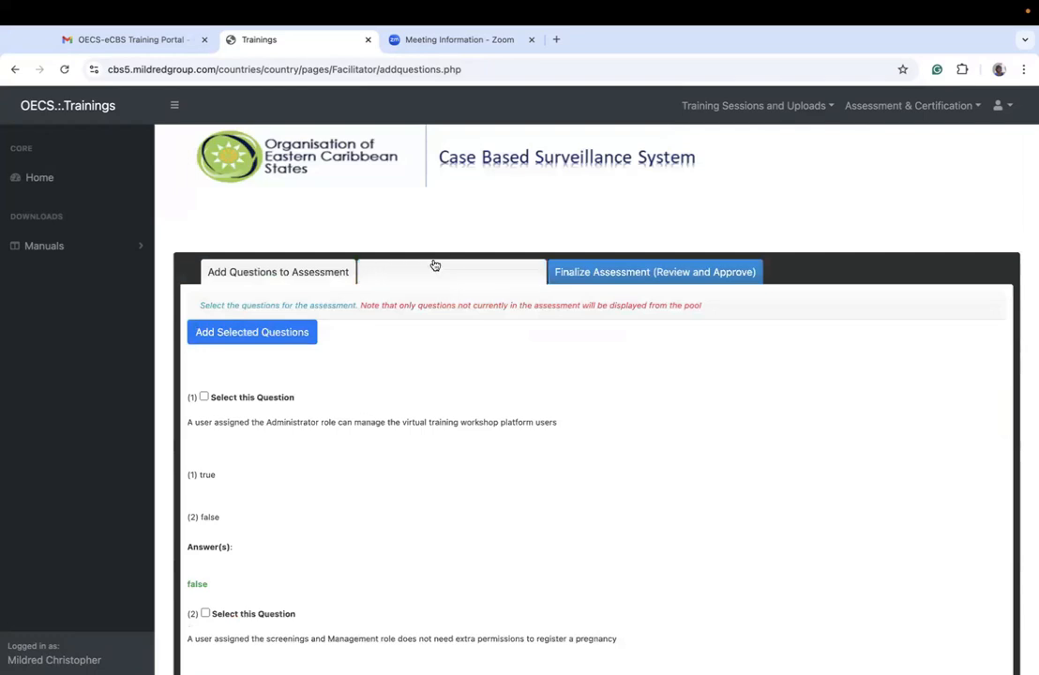
click(601, 273)
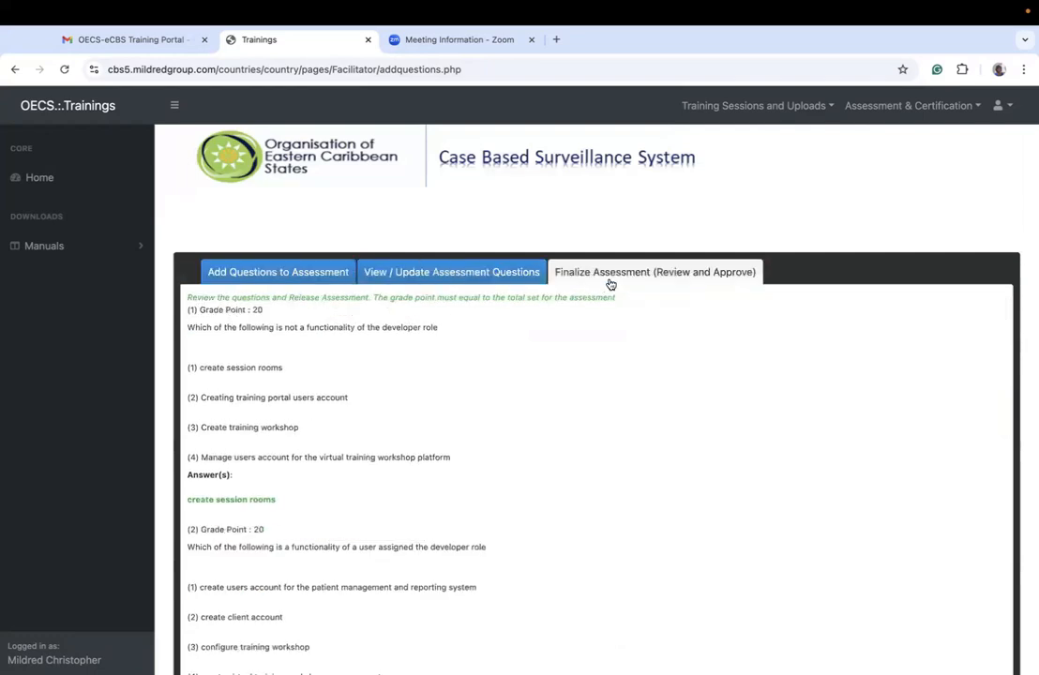
scroll(611, 283, down, 5)
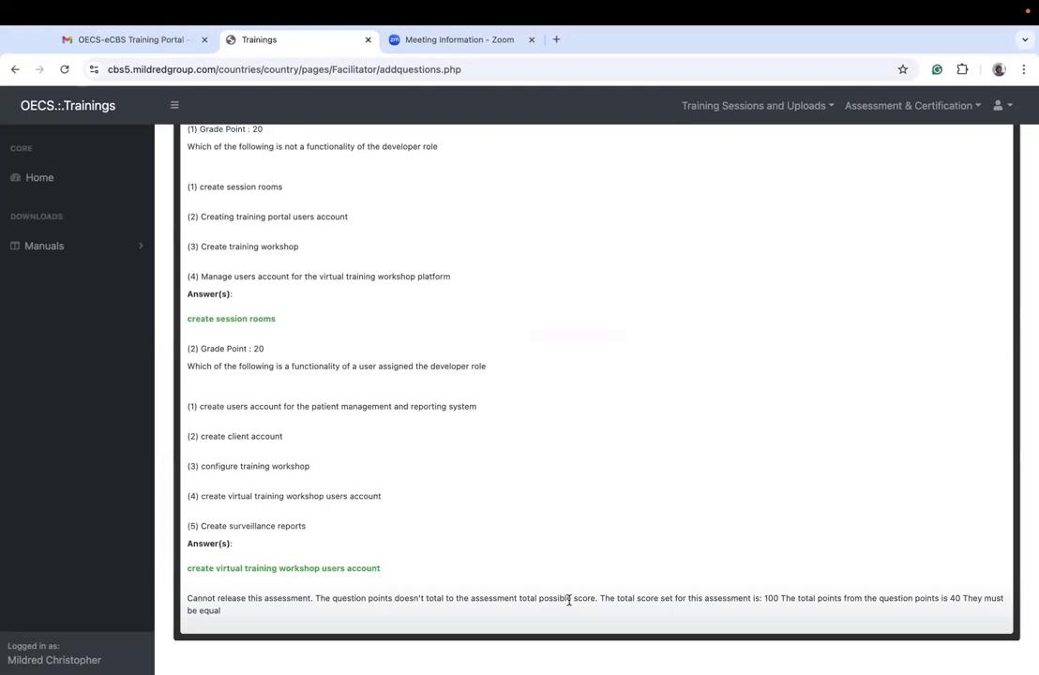
scroll(544, 425, up, 4)
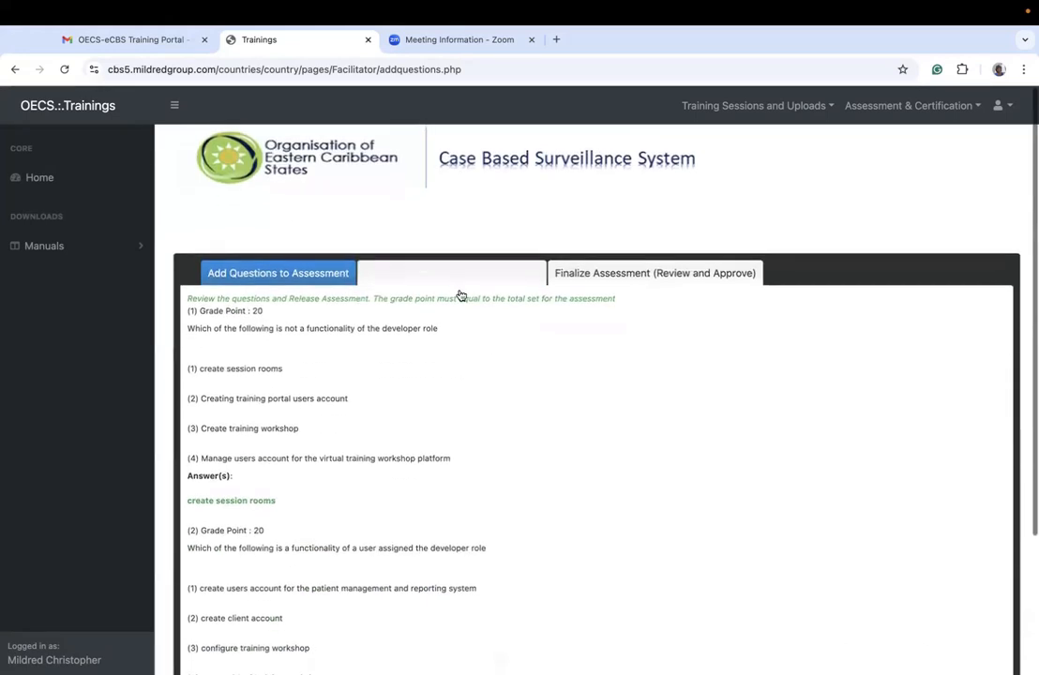
Step: Set the grade point of both developer-role questions in assessment yfuxv to 50 and confirm the update
click(455, 275)
click(342, 327)
key(BackSpace)
key(BackSpace)
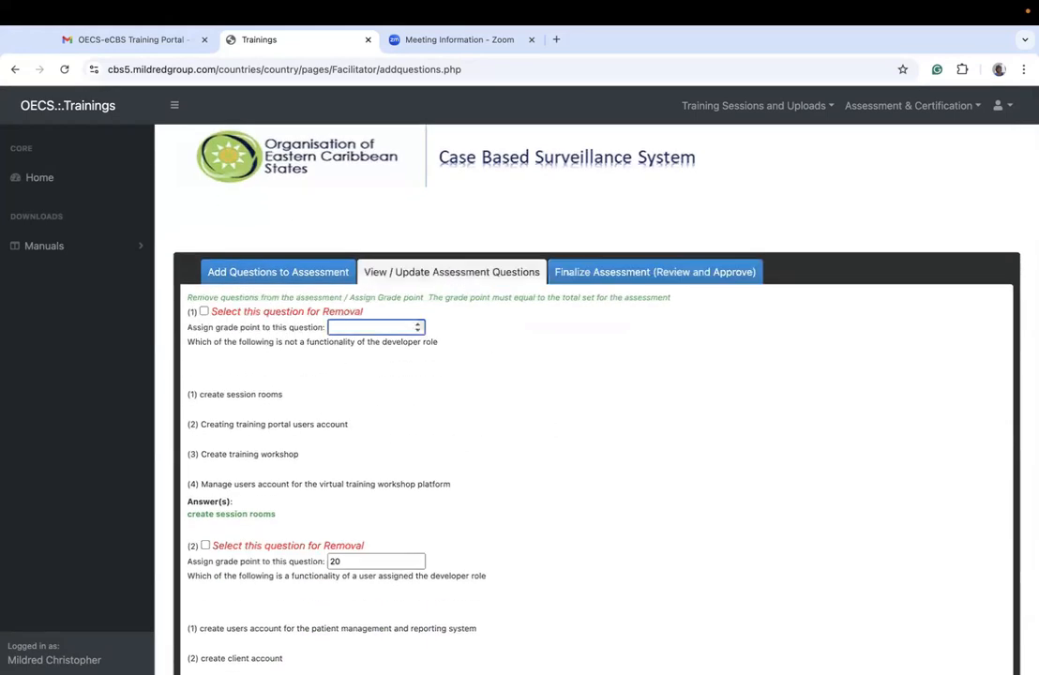
click(342, 561)
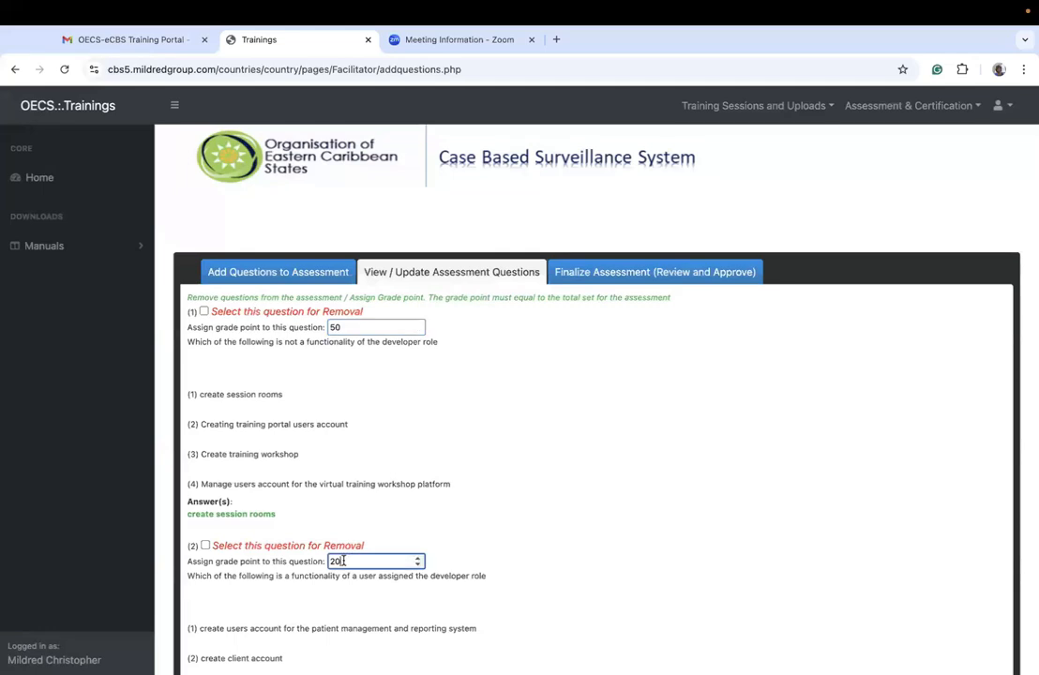
scroll(597, 394, down, 4)
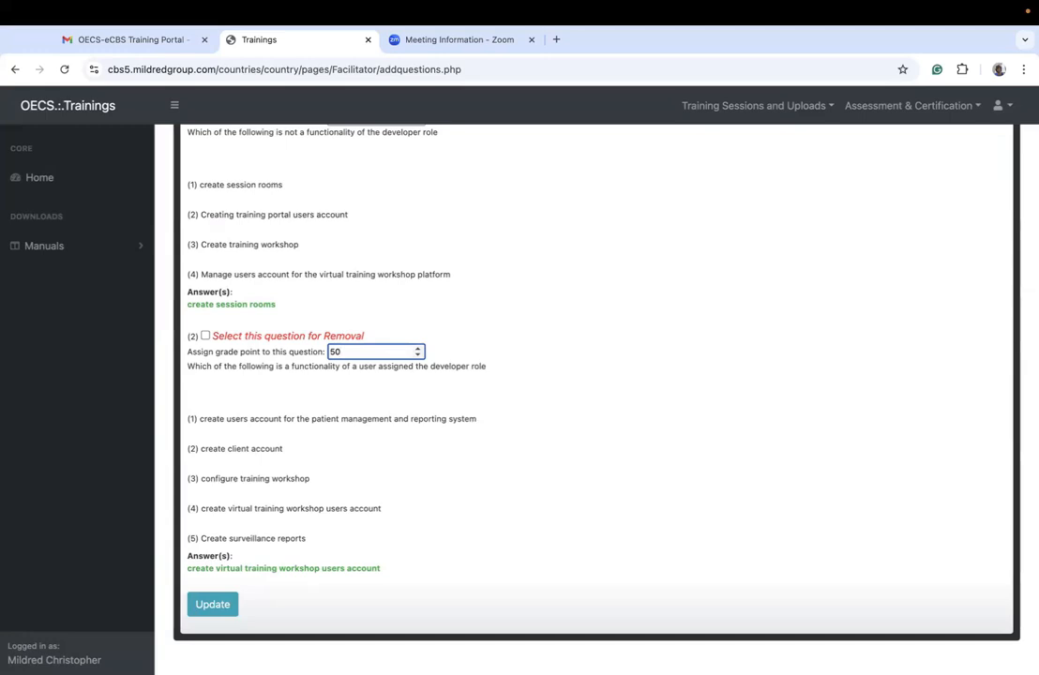
click(204, 608)
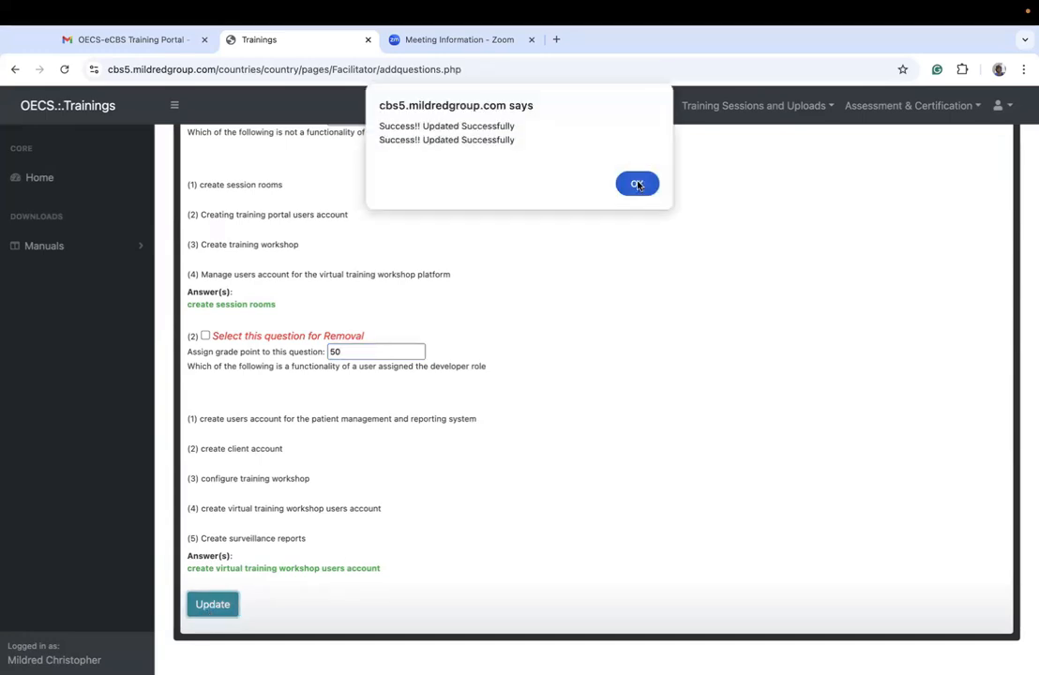
click(637, 183)
Step: Review the questions, answers, grade points and release option of assessment yfuxv in the Finalize Assessment section
click(628, 272)
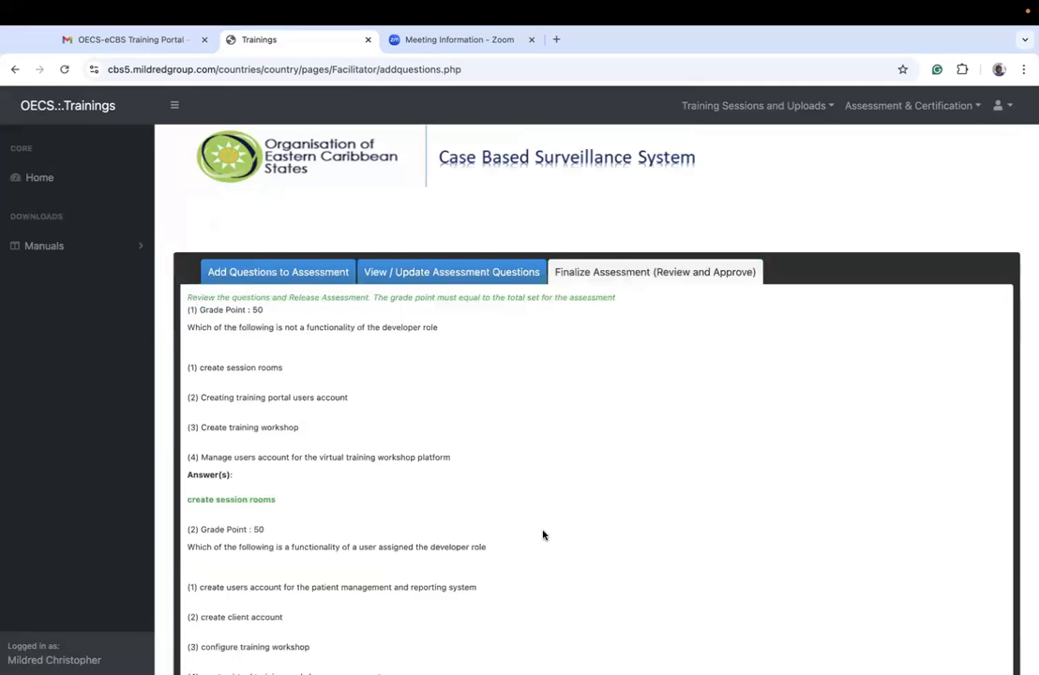
scroll(543, 536, down, 5)
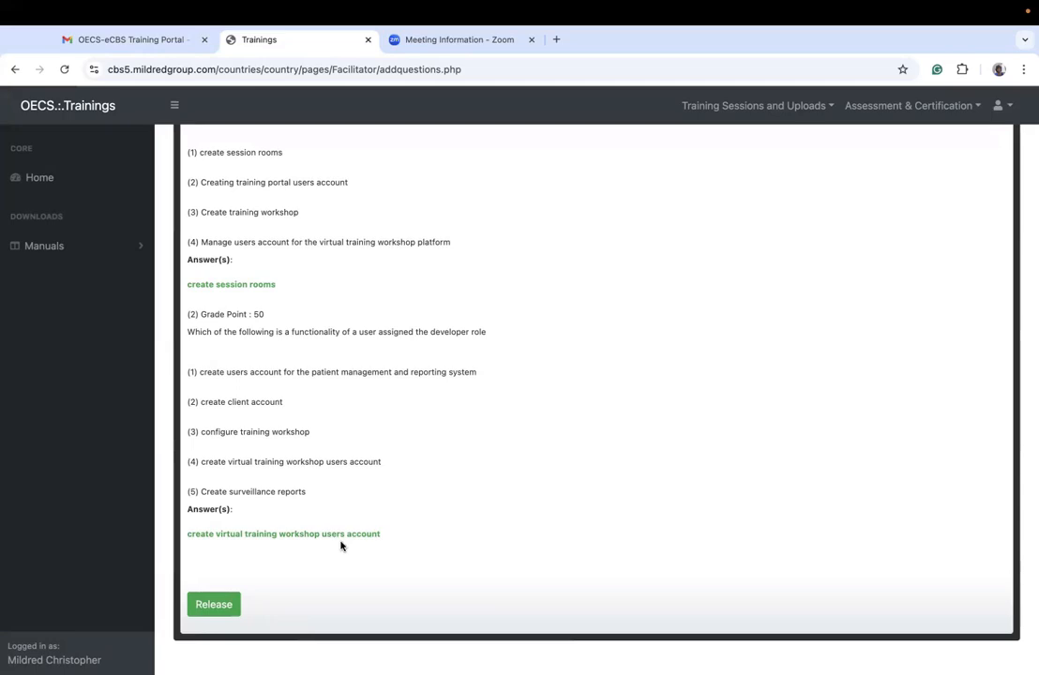
scroll(342, 545, up, 3)
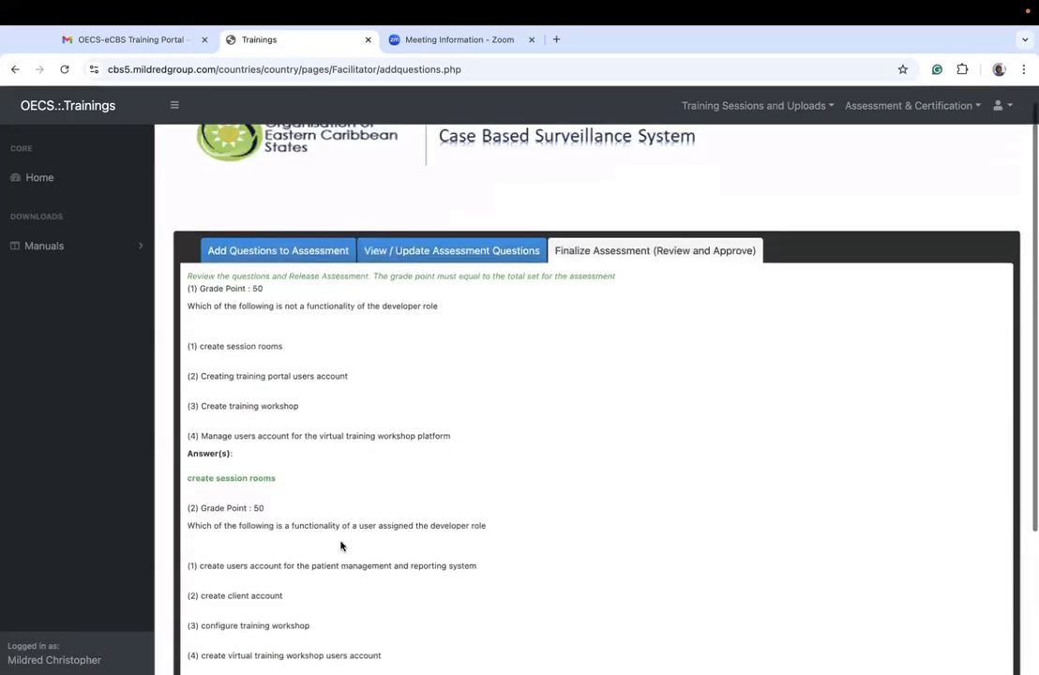
scroll(342, 545, down, 3)
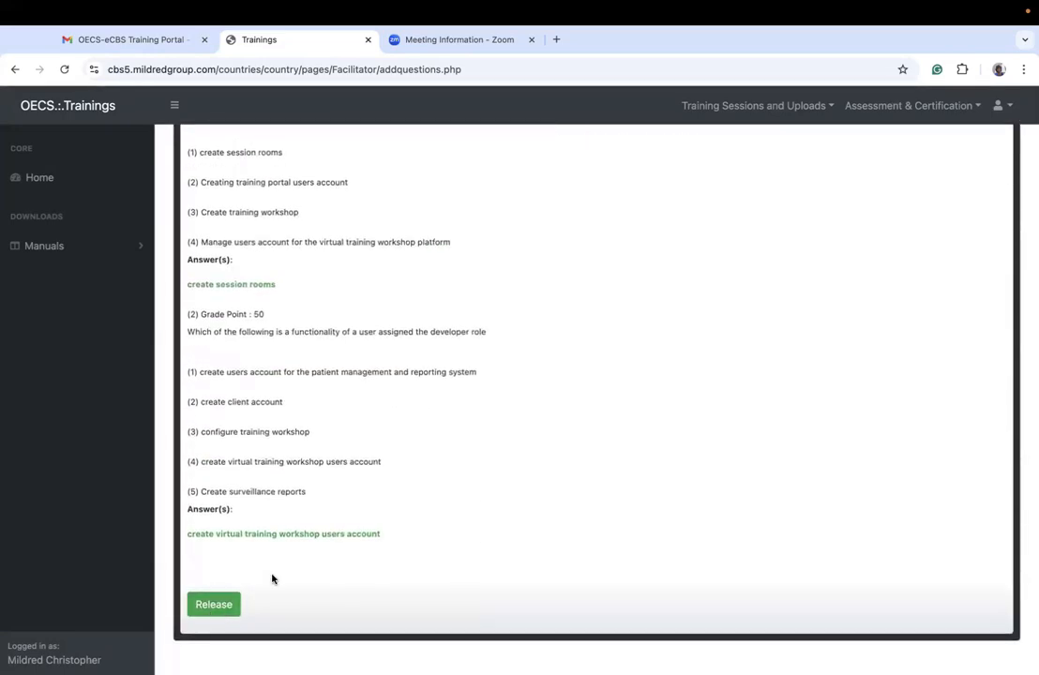
scroll(272, 580, up, 3)
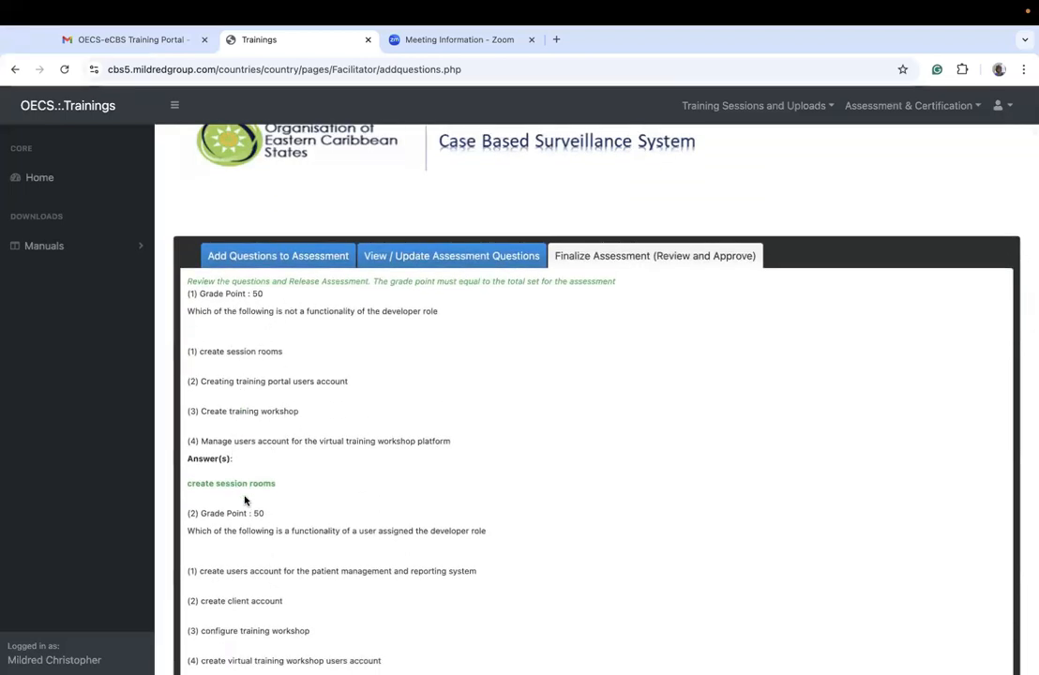
scroll(371, 371, down, 3)
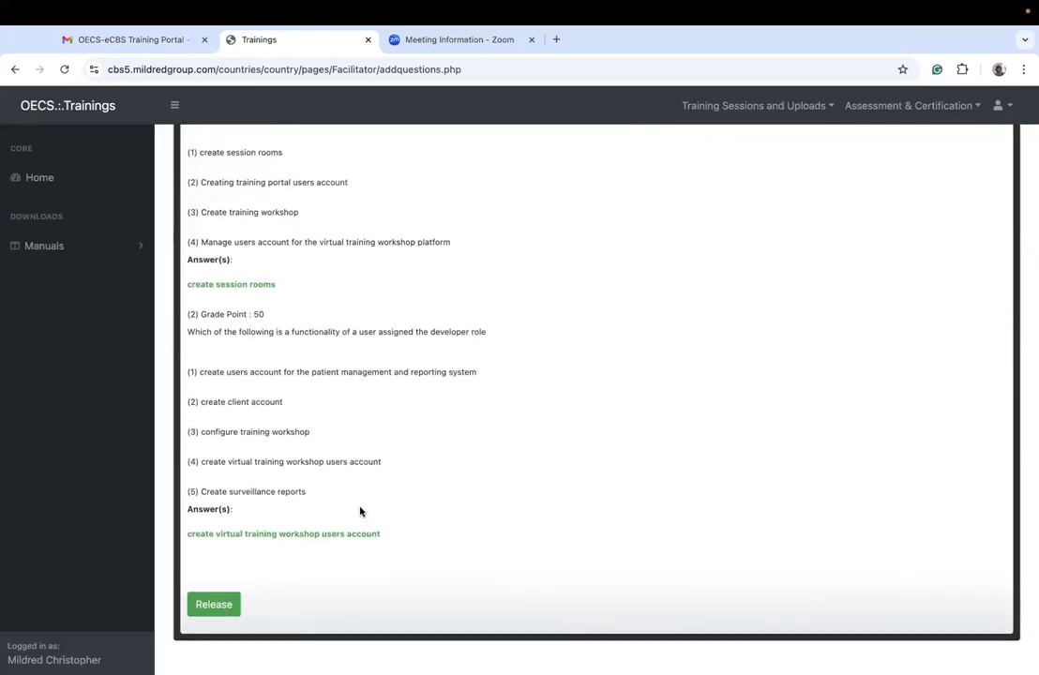
scroll(361, 511, up, 3)
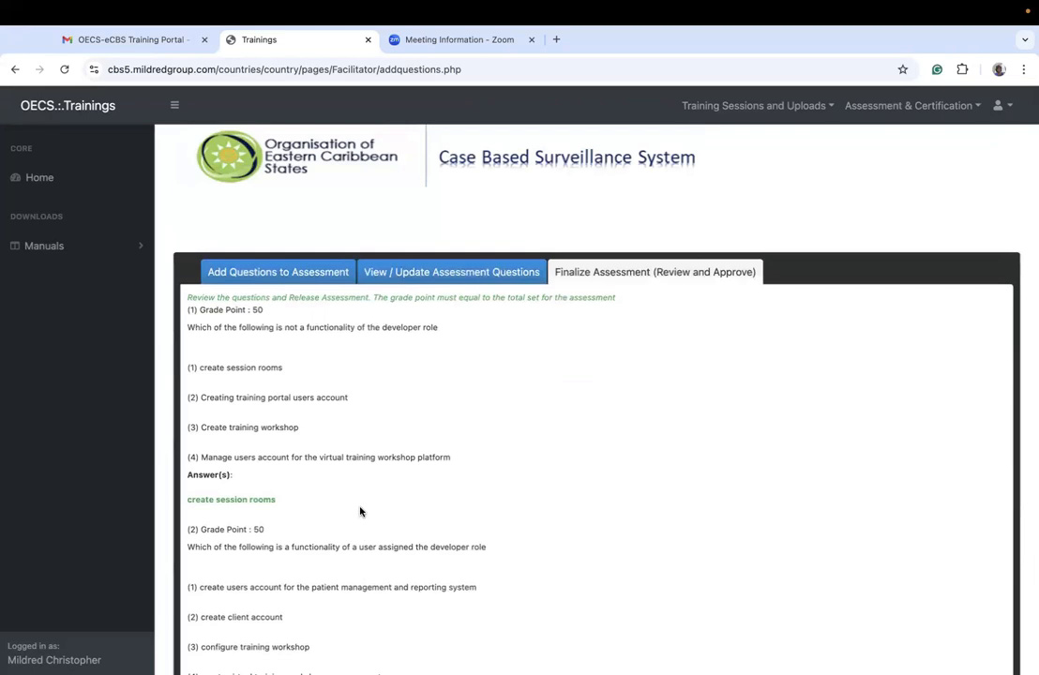
Step: Open the Unlock an Assessment page and check which assessments are available for unlocking
click(914, 110)
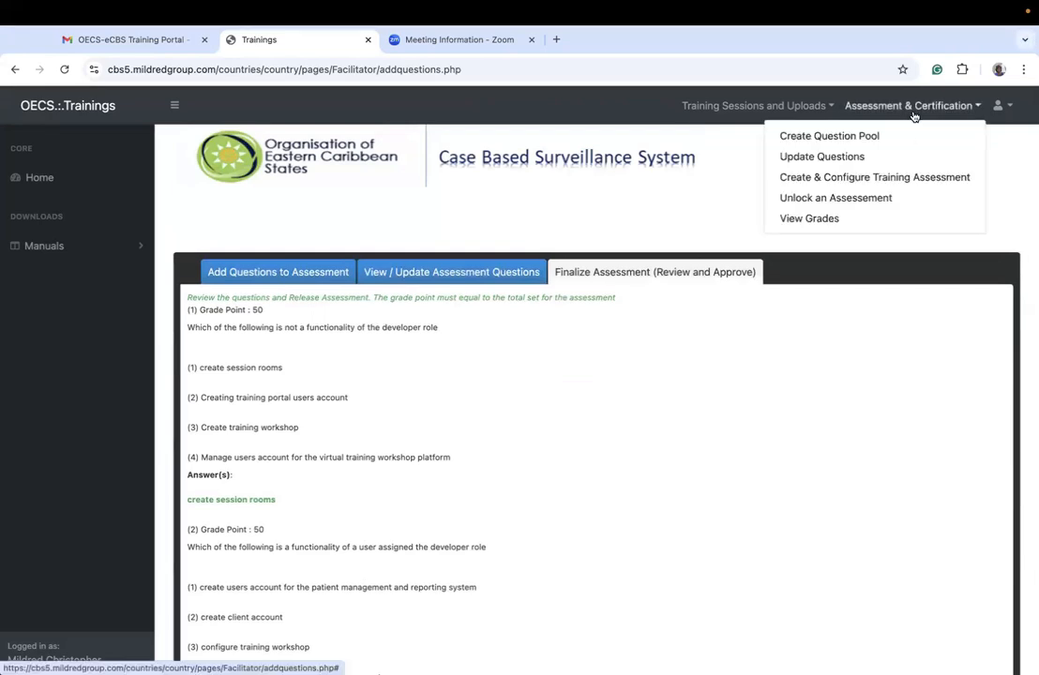
click(844, 198)
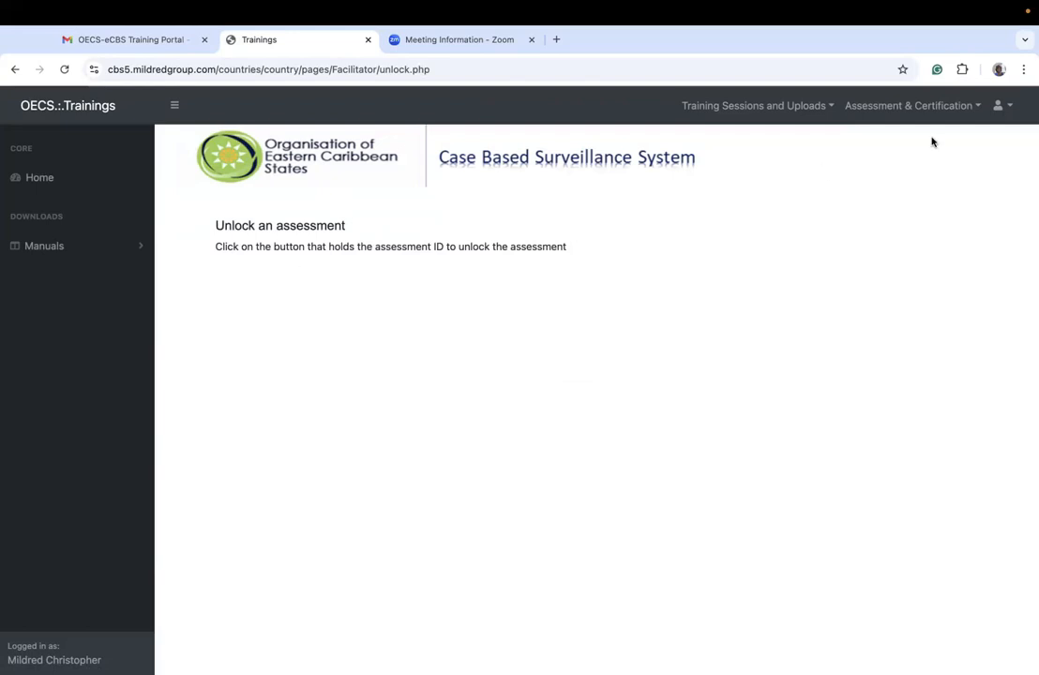
Step: Retrieve the grades for assessment yfuxv on the View Grades page and examine the grades table
click(892, 105)
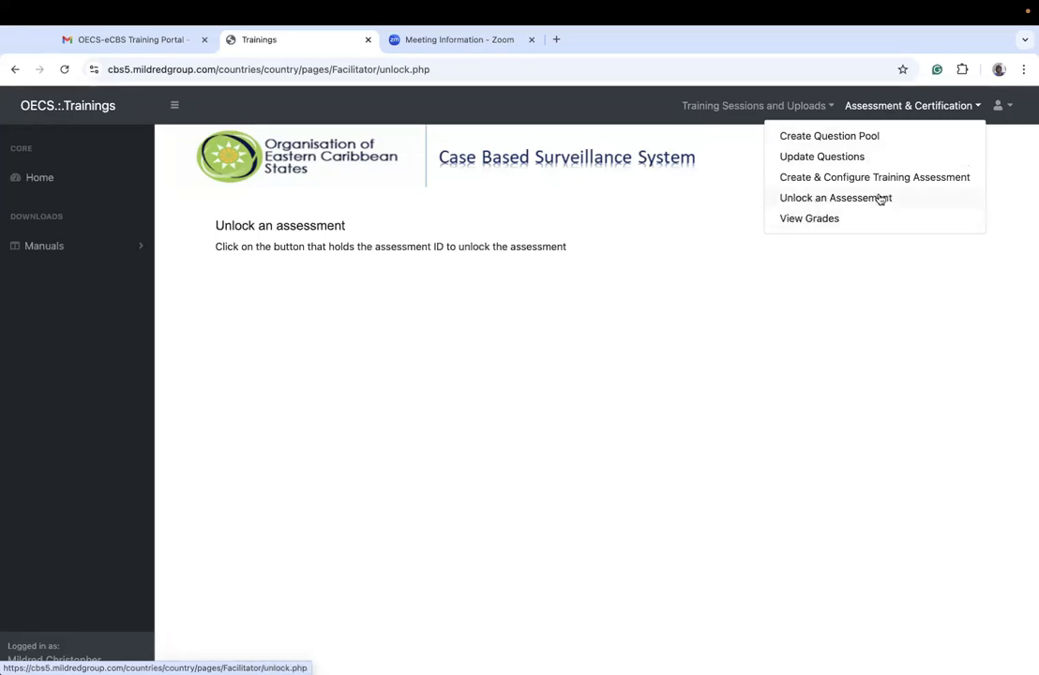
click(811, 226)
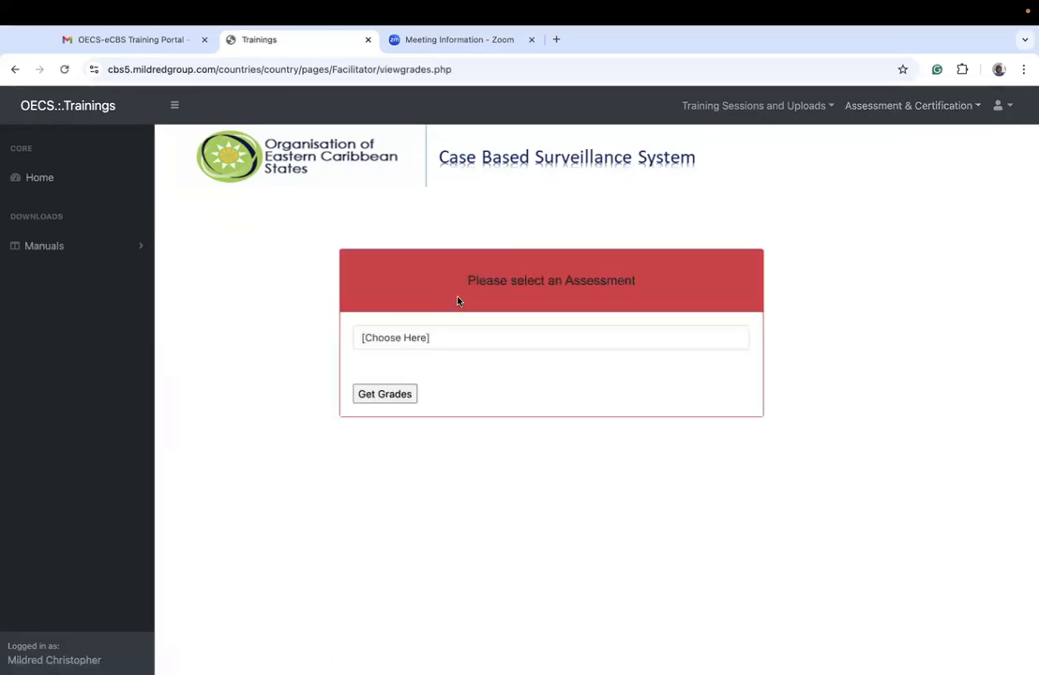
click(473, 340)
click(404, 374)
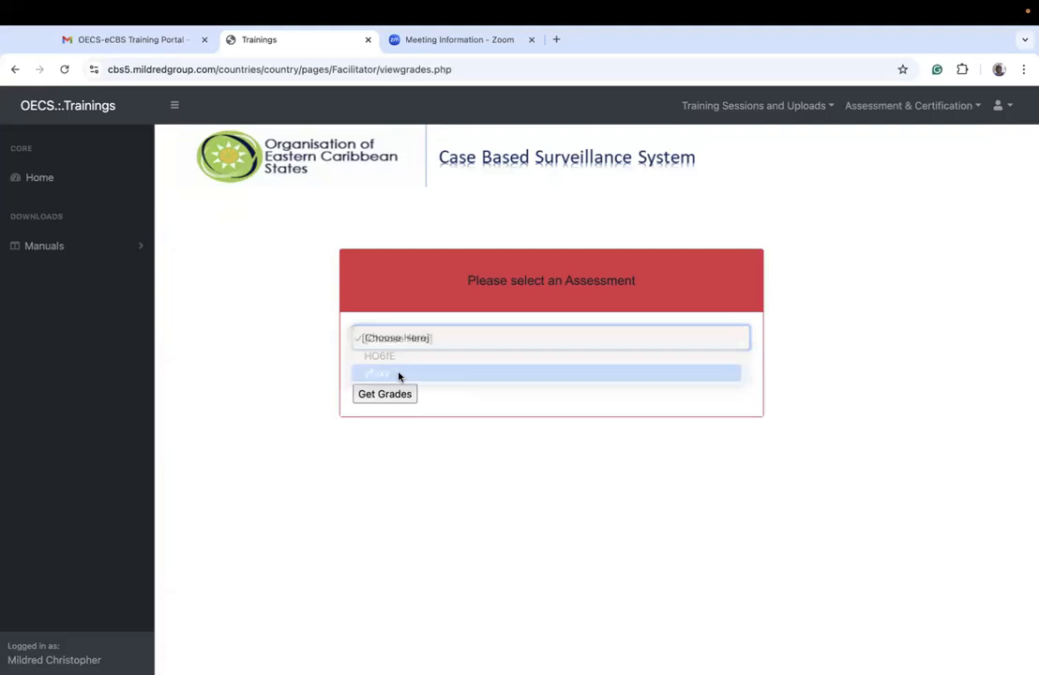
click(390, 394)
scroll(391, 394, down, 3)
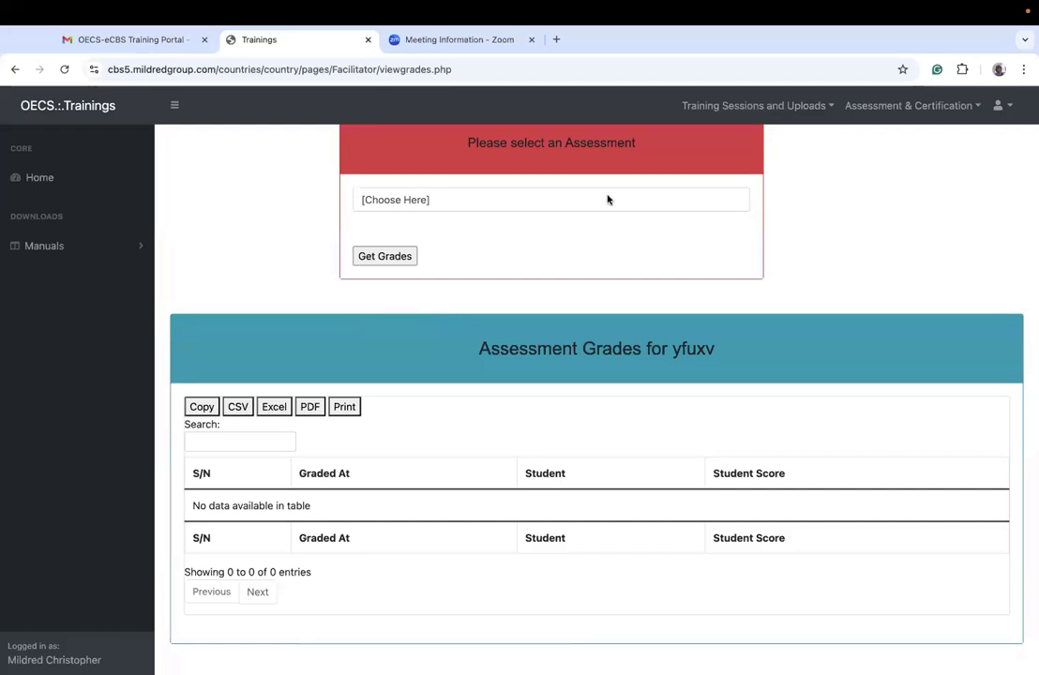
click(883, 105)
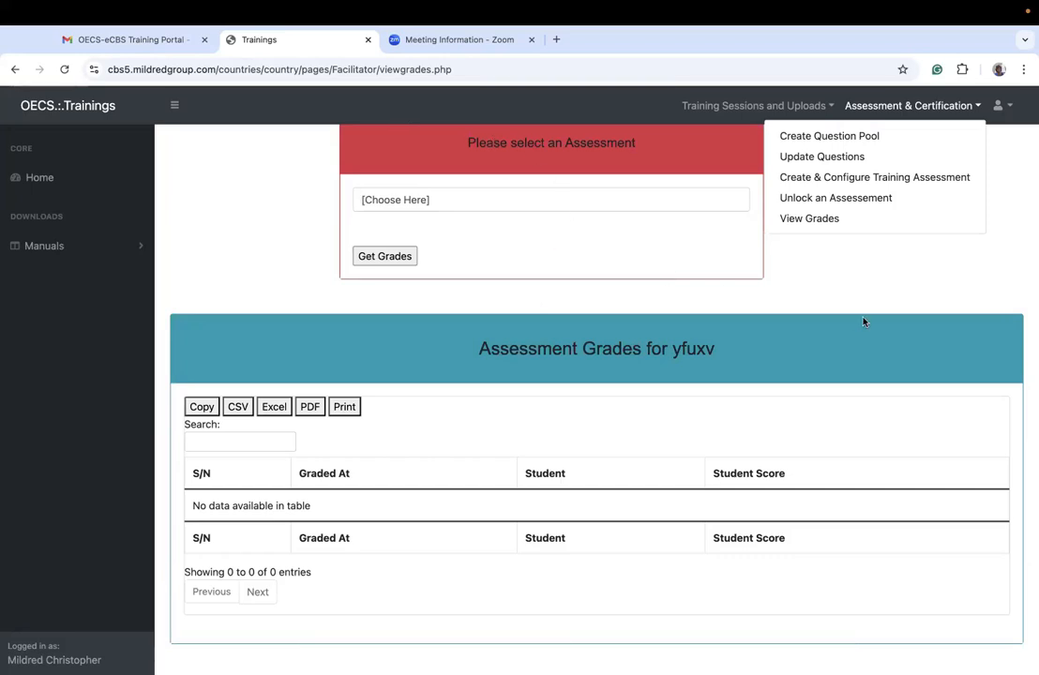
click(871, 259)
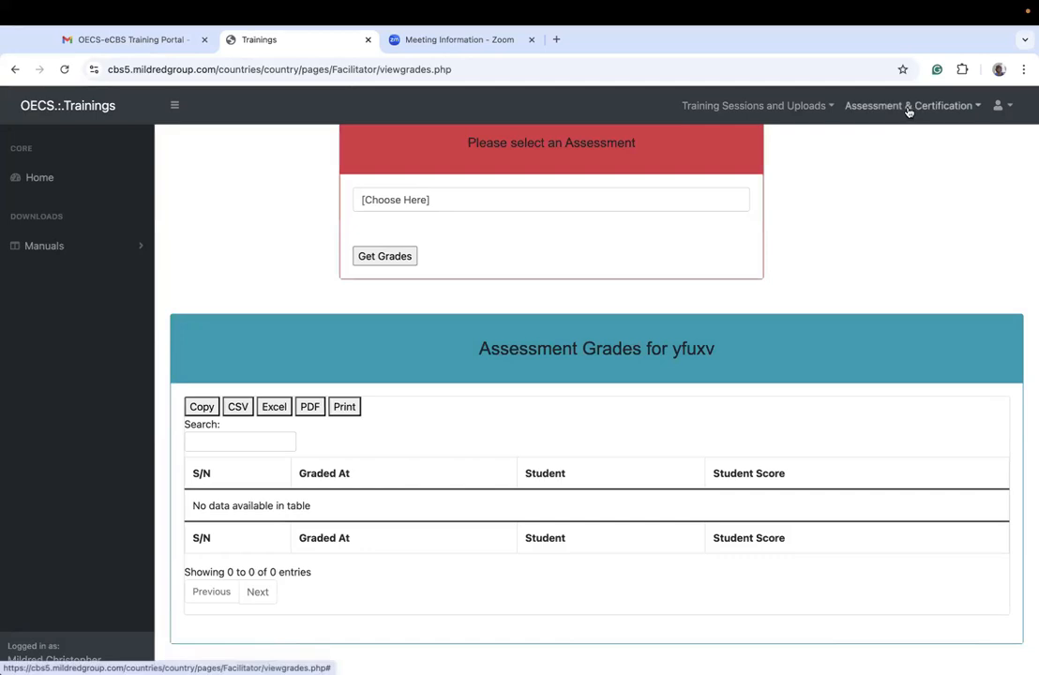